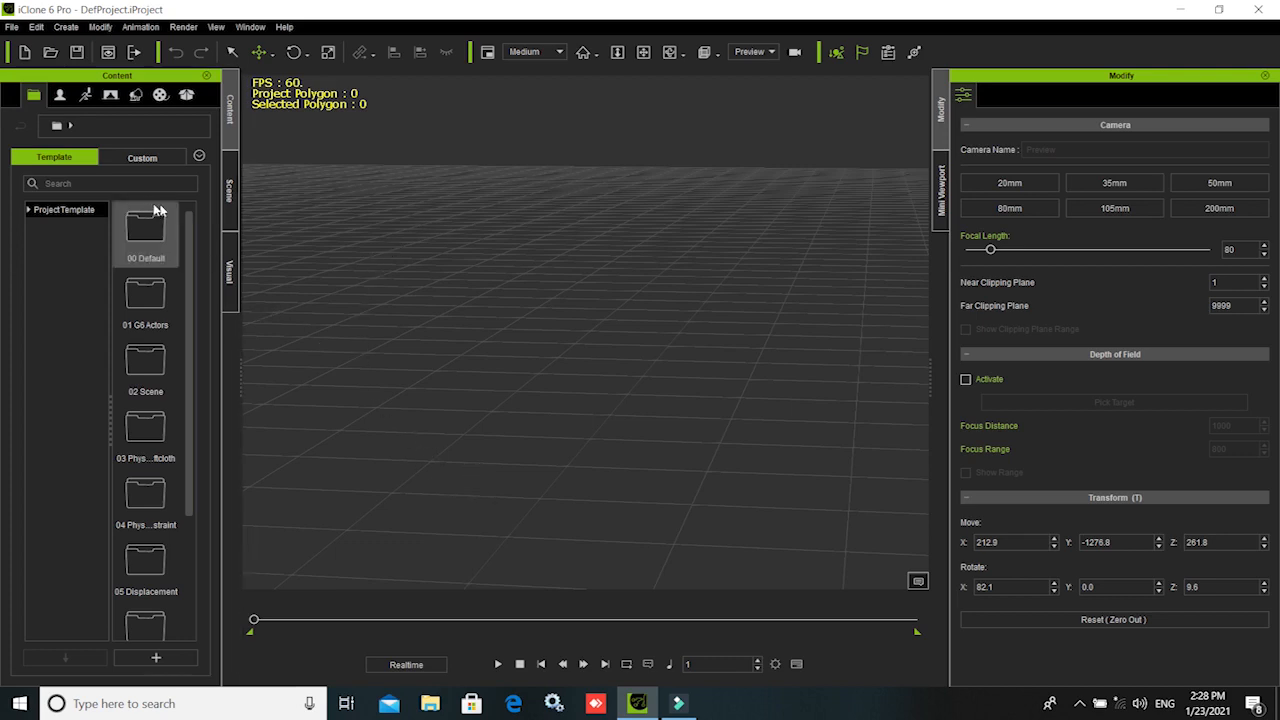
- Examine the project template folders, including Default, G6 Actors, Scene, Physics Softcloth, Substance and Tool Props
{"action": "left_click", "coordinate": [28, 211]}
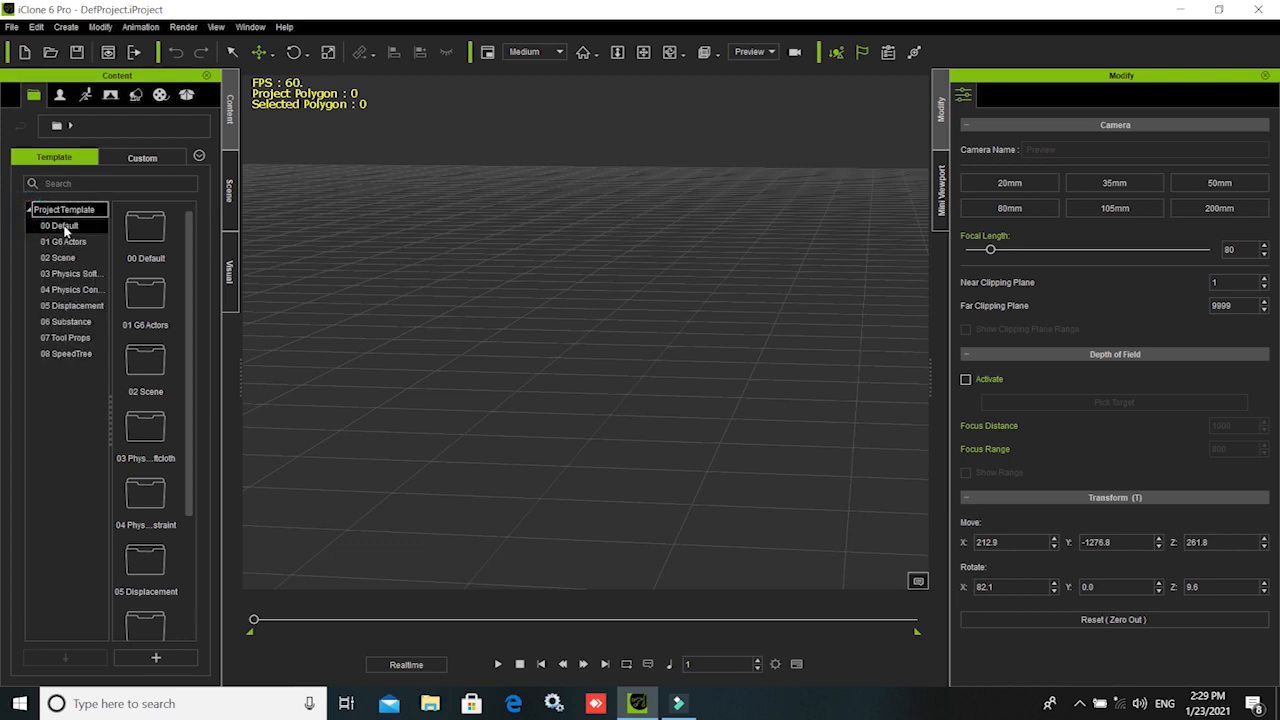
{"action": "left_click", "coordinate": [65, 228]}
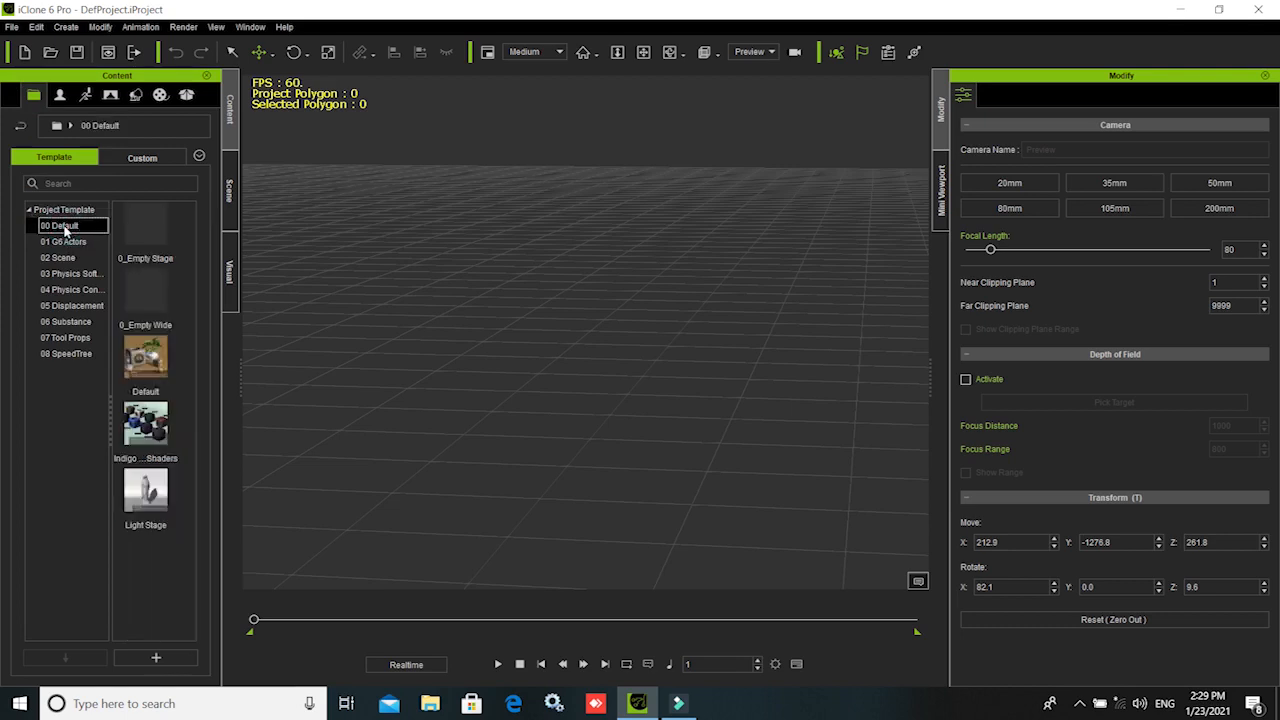
{"action": "left_click", "coordinate": [60, 242]}
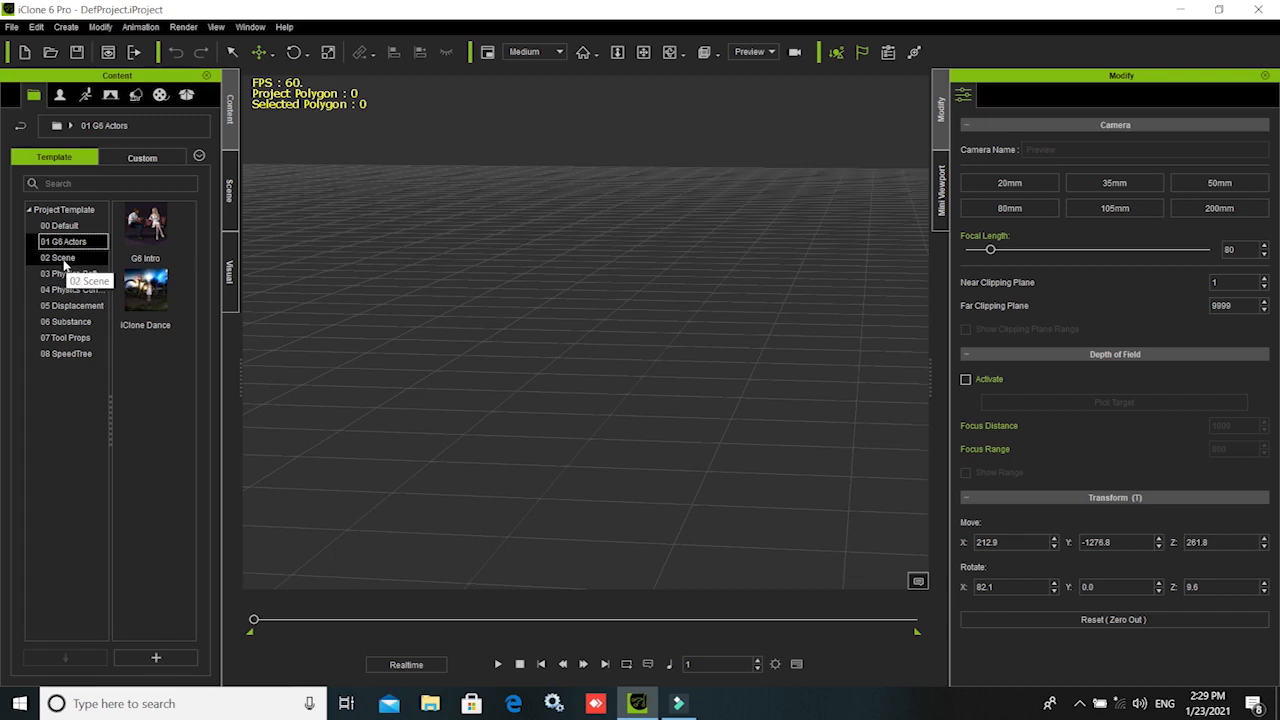
{"action": "left_click", "coordinate": [64, 259]}
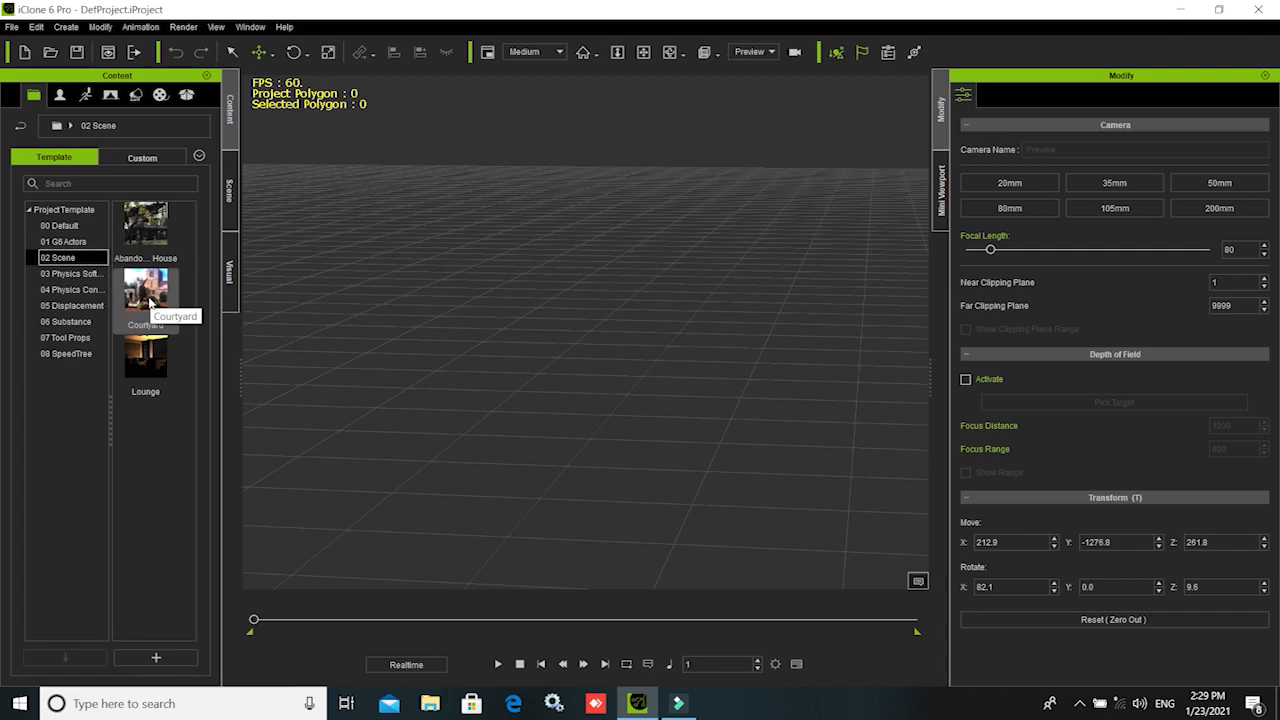
{"action": "left_click", "coordinate": [74, 273]}
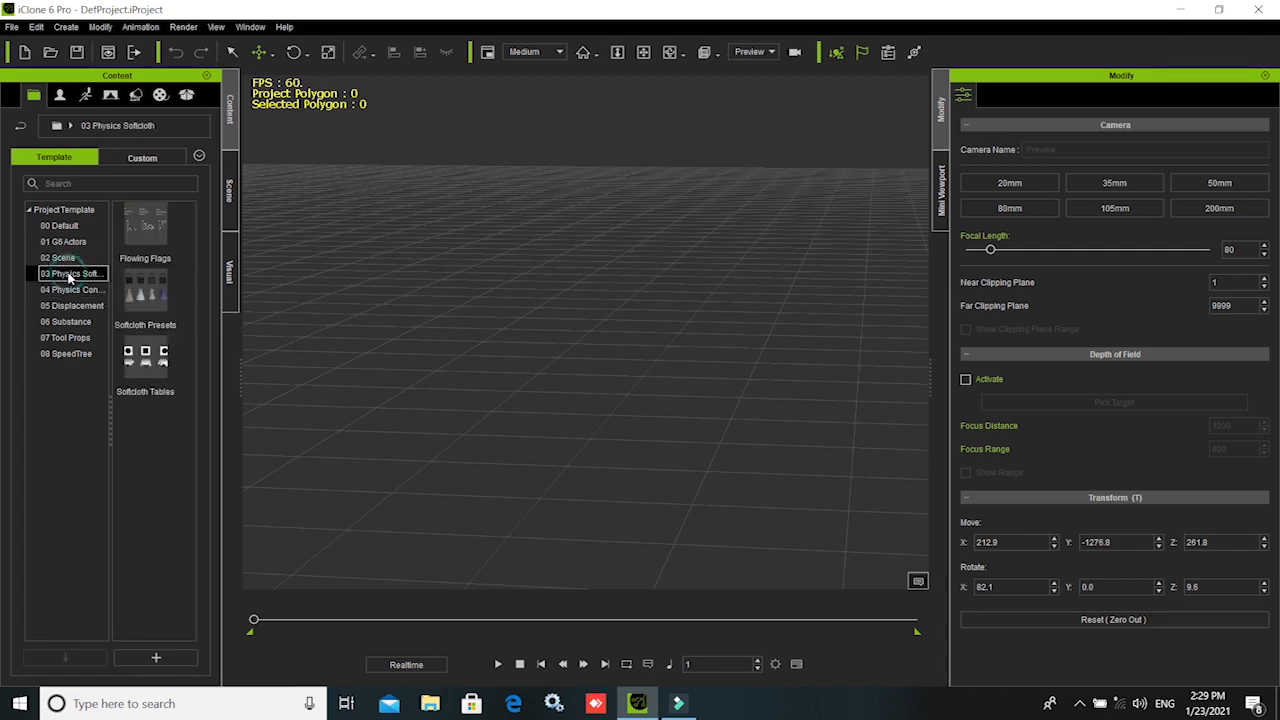
{"action": "left_click", "coordinate": [63, 289]}
{"action": "left_click", "coordinate": [68, 320]}
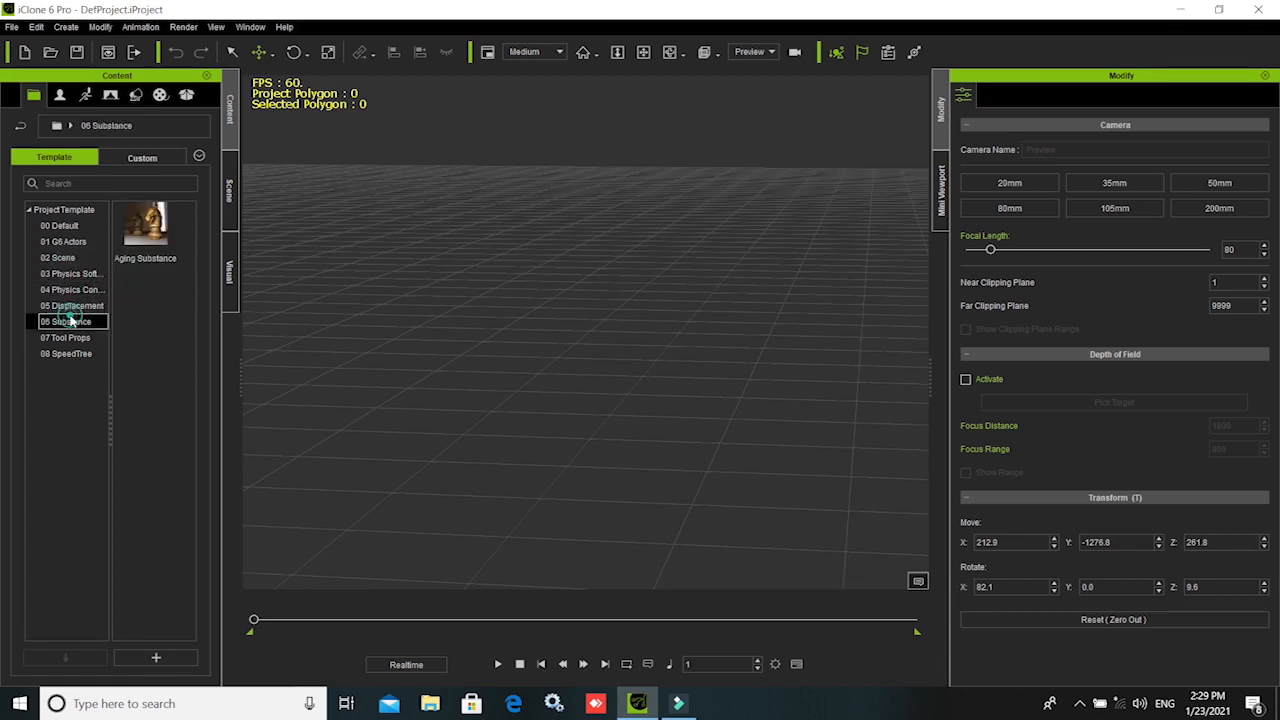
{"action": "left_click", "coordinate": [72, 337]}
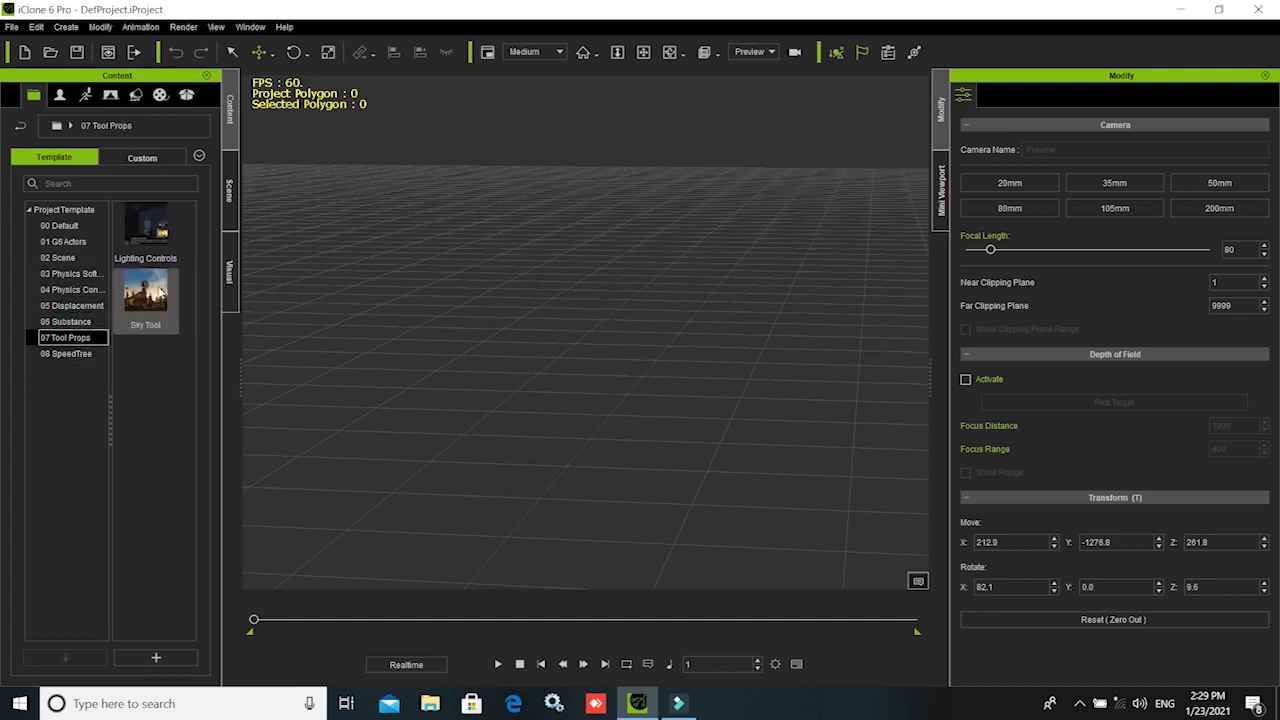
{"action": "left_click", "coordinate": [70, 274]}
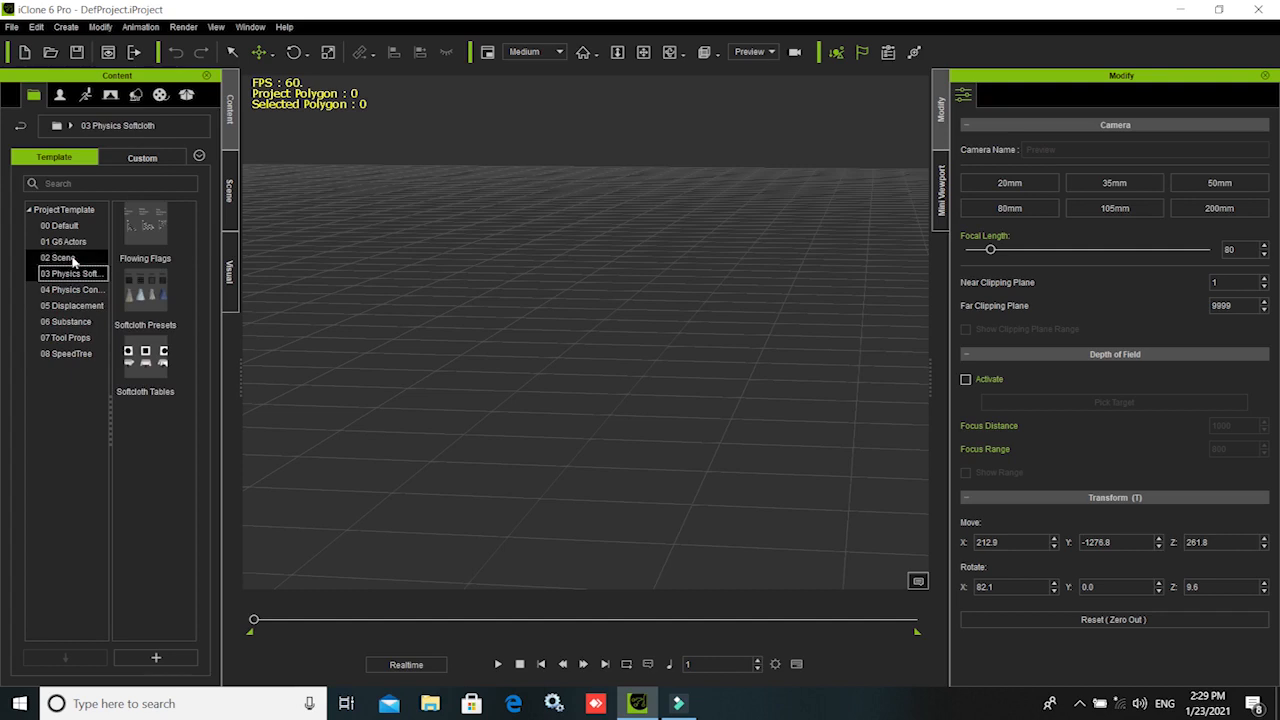
- Load the Courtyard project from the 02 Scene templates and view its statue and buildings from another angle
{"action": "left_click", "coordinate": [66, 257]}
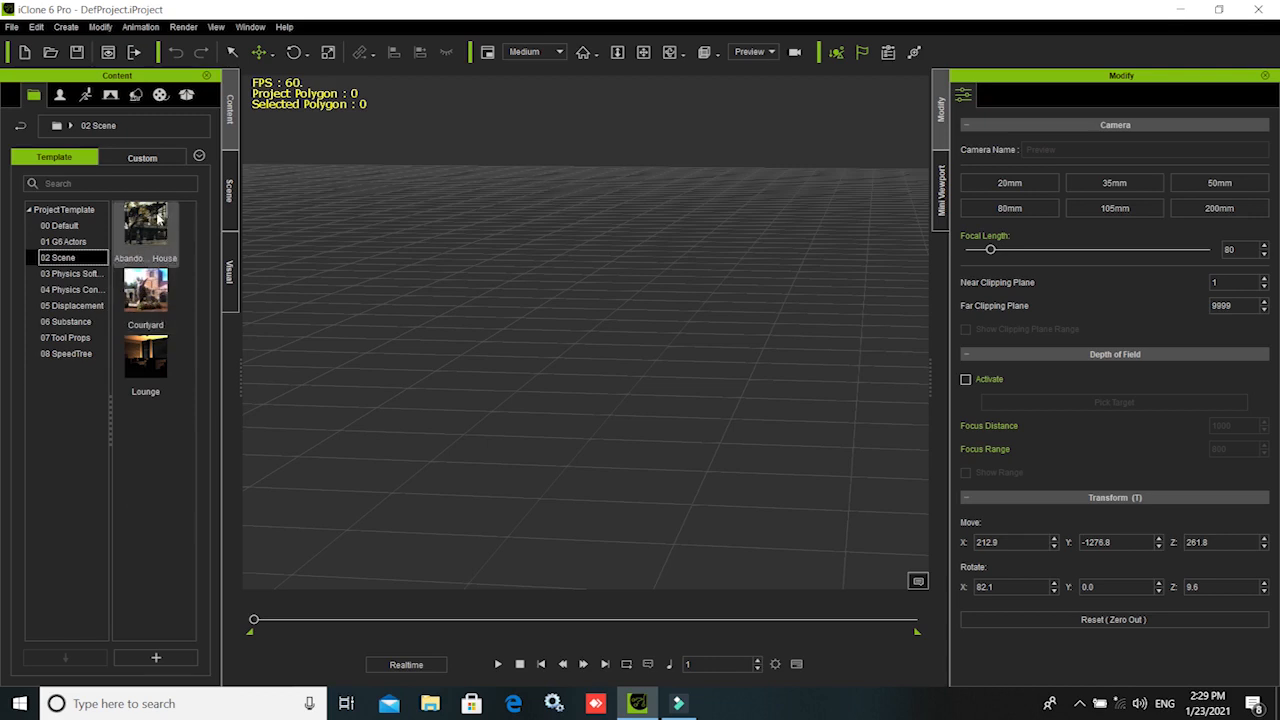
{"action": "left_click_drag", "start_coordinate": [145, 292], "coordinate": [627, 340]}
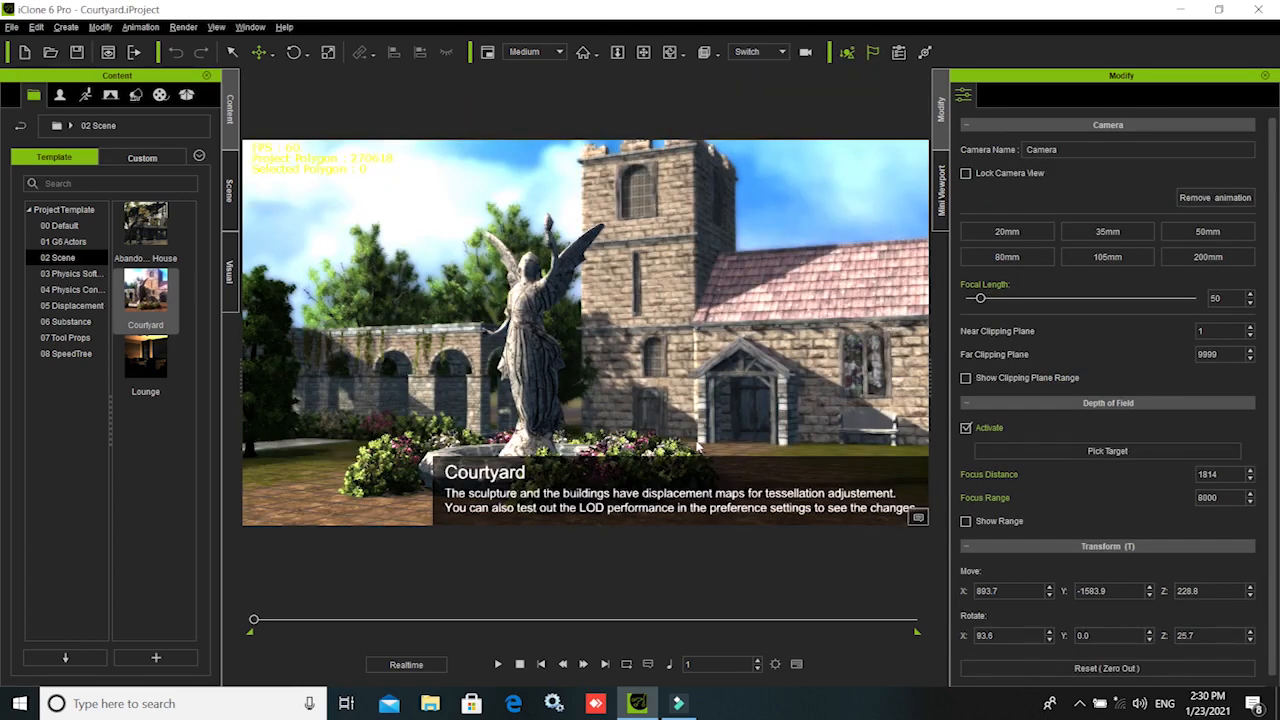
{"action": "right_click_drag", "start_coordinate": [692, 448], "coordinate": [630, 425]}
{"action": "mouse_move", "coordinate": [538, 385]}
{"action": "right_mouse_down"}
{"action": "mouse_move", "coordinate": [559, 417]}
{"action": "mouse_move", "coordinate": [575, 405]}
{"action": "mouse_move", "coordinate": [560, 388]}
{"action": "right_mouse_up"}
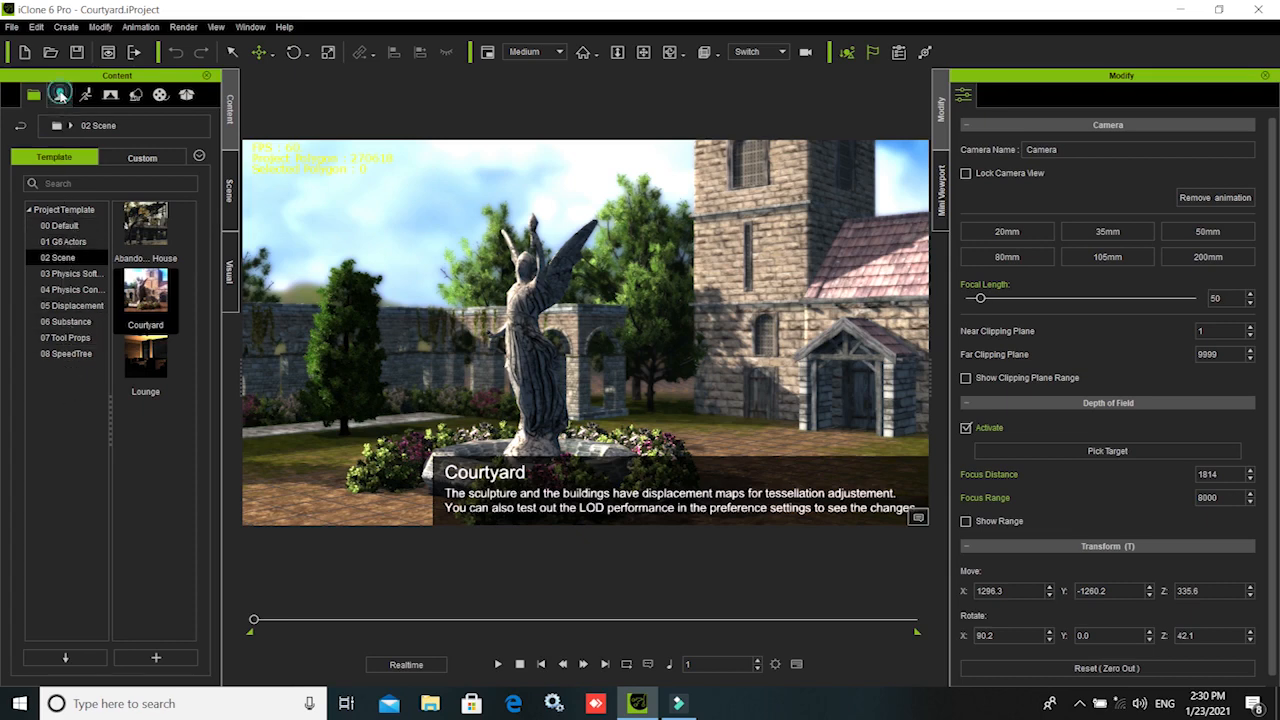
- Look through the avatar template library's CC, G6 and G5 character folders
{"action": "left_click", "coordinate": [58, 94]}
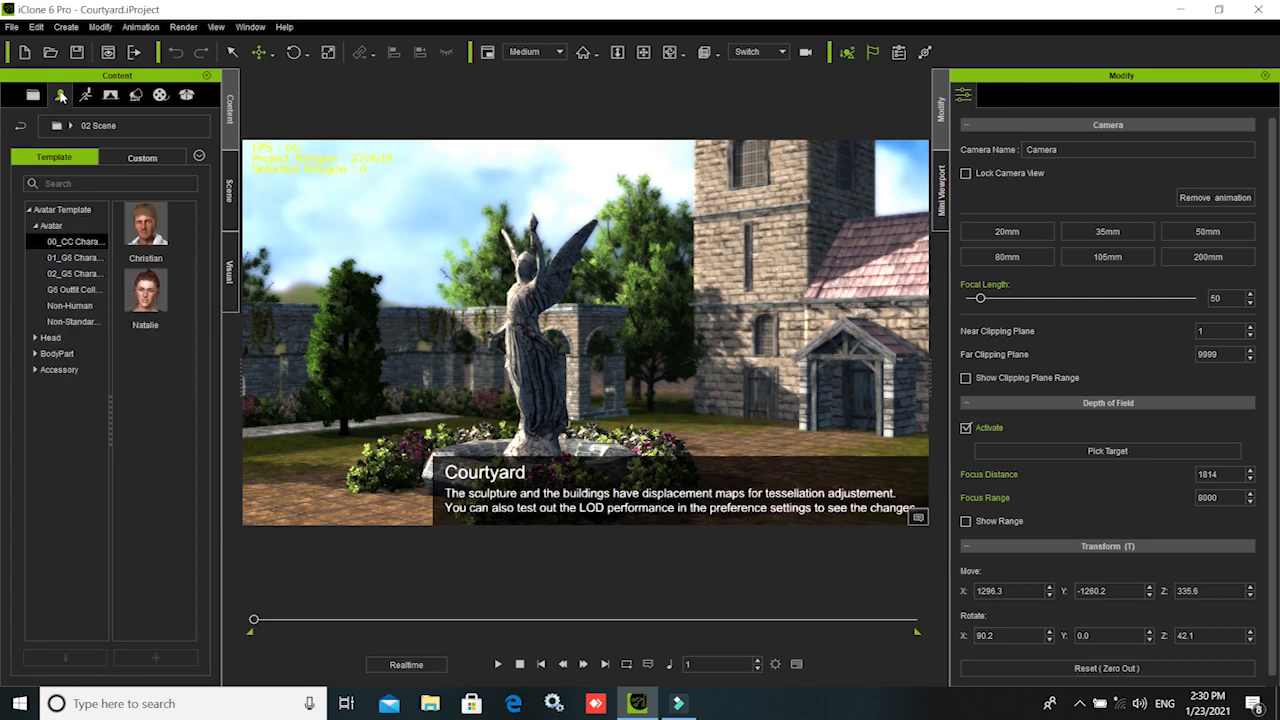
{"action": "left_click", "coordinate": [35, 226]}
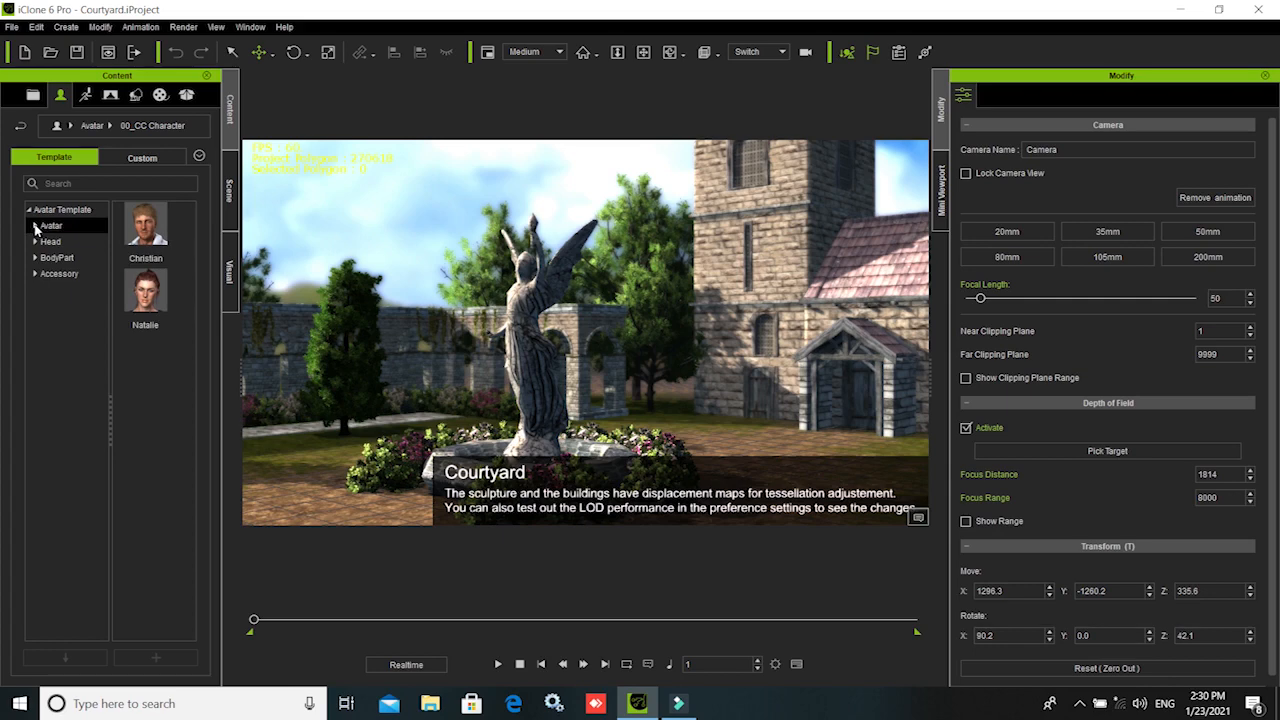
{"action": "left_click", "coordinate": [35, 227]}
{"action": "left_click", "coordinate": [85, 260]}
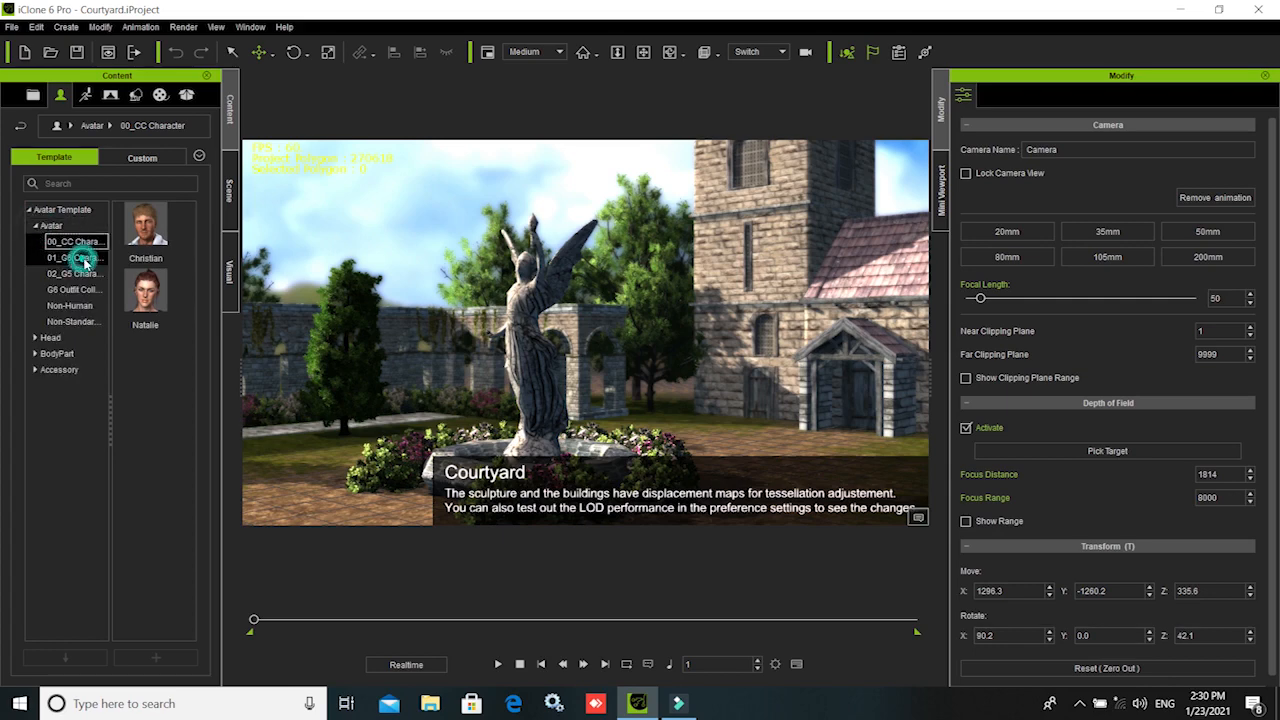
{"action": "left_click", "coordinate": [77, 274]}
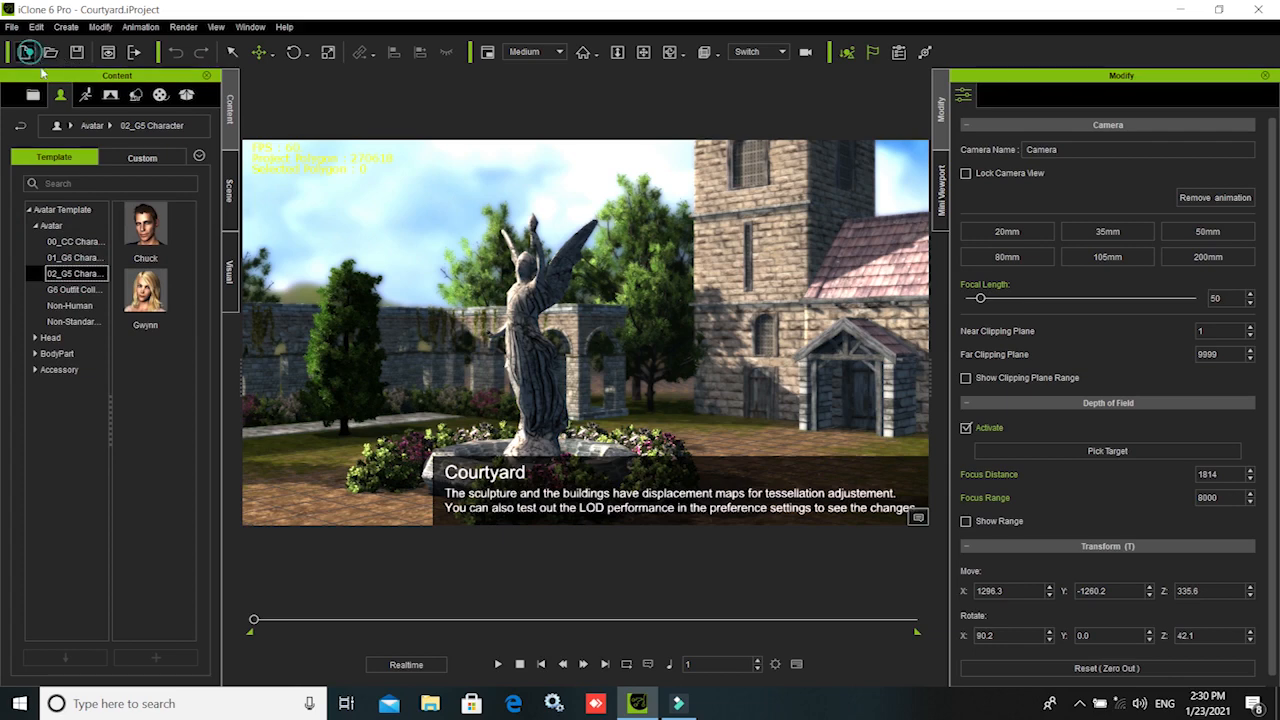
- Start a new empty project and check the G6 outfit, Non-Human and Non-Standard Human avatar folders
{"action": "left_click", "coordinate": [27, 52]}
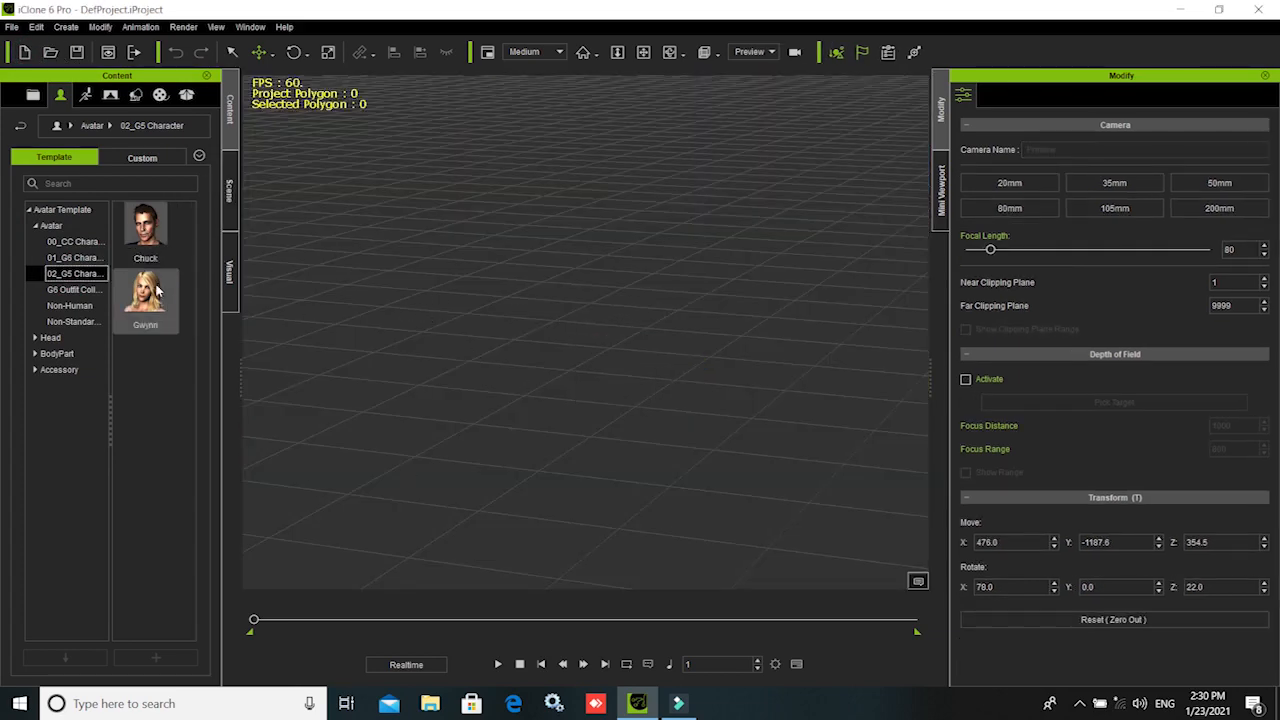
{"action": "left_click", "coordinate": [92, 290]}
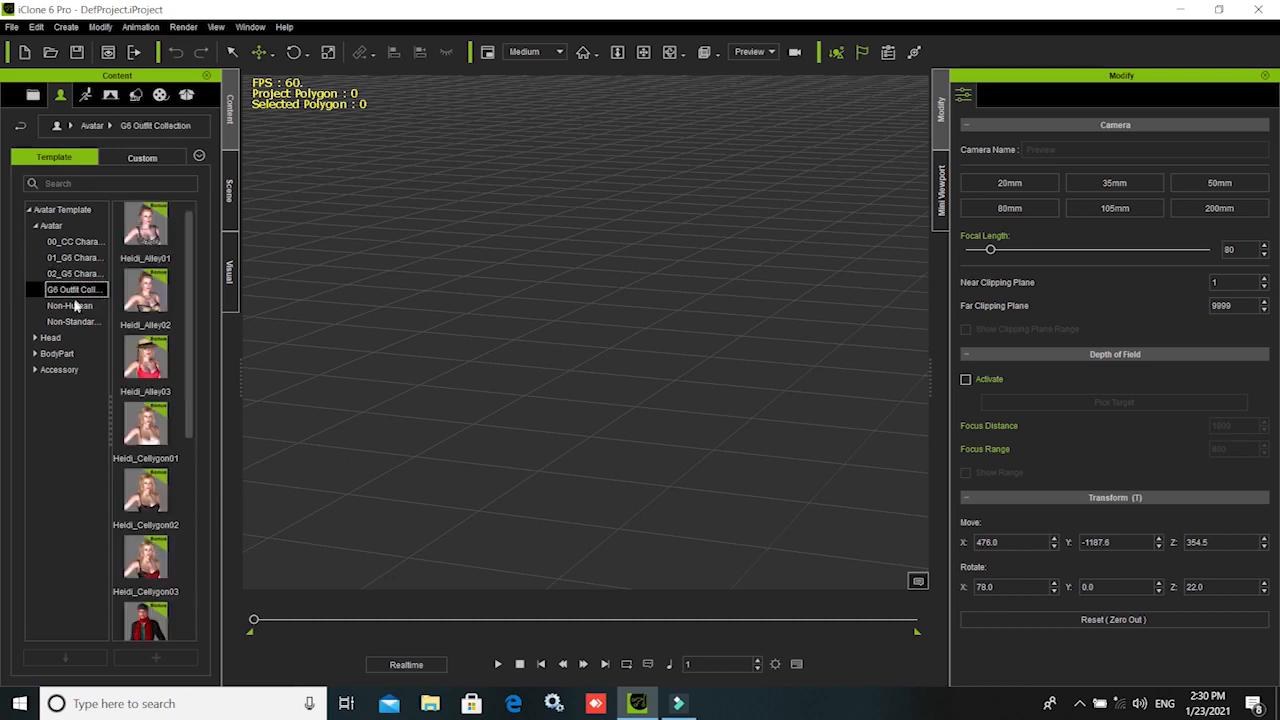
{"action": "left_click", "coordinate": [70, 305]}
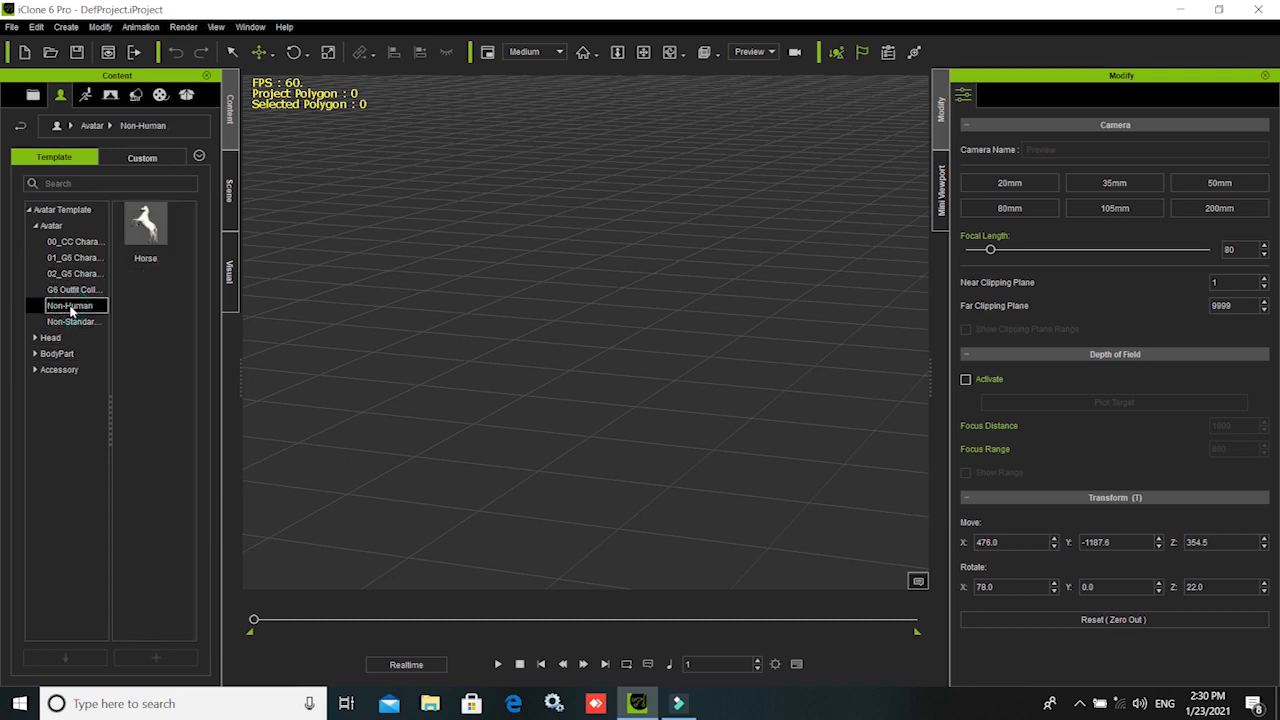
{"action": "left_click", "coordinate": [72, 321]}
- Add the Gwynn avatar from the 02_G5 Character folder to the empty scene
{"action": "left_click", "coordinate": [80, 277]}
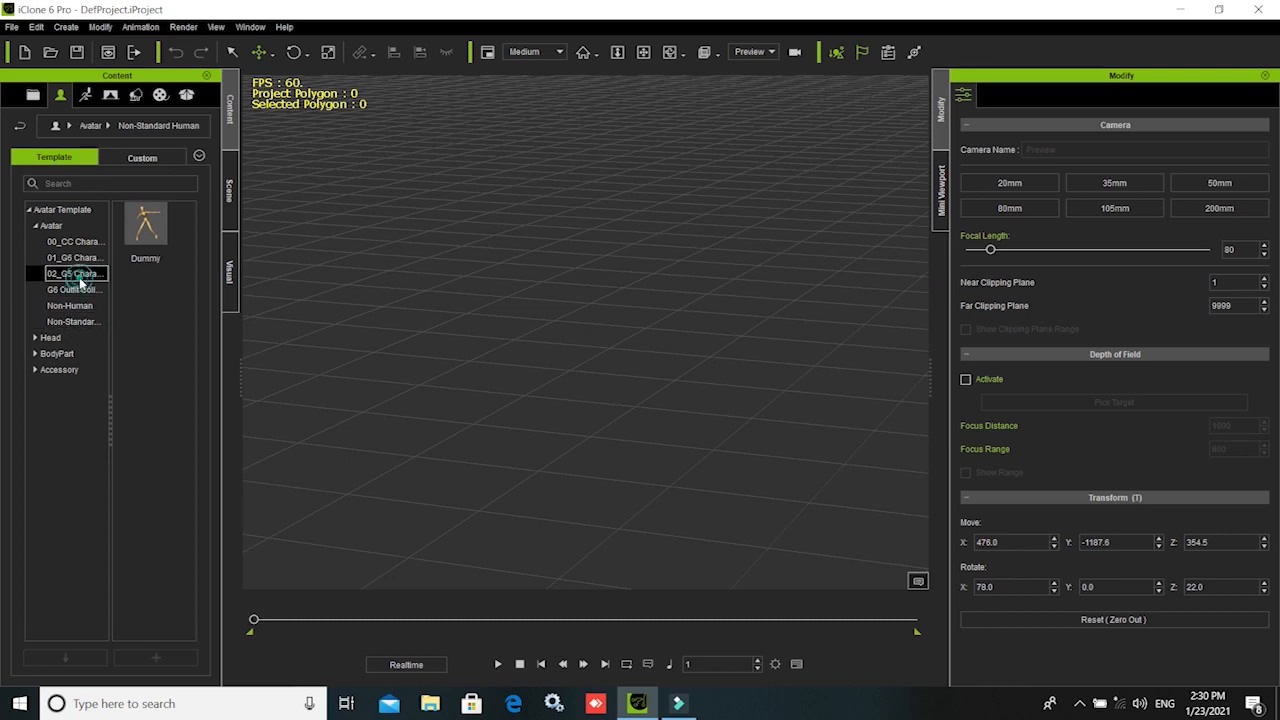
{"action": "left_click_drag", "start_coordinate": [145, 295], "coordinate": [446, 366]}
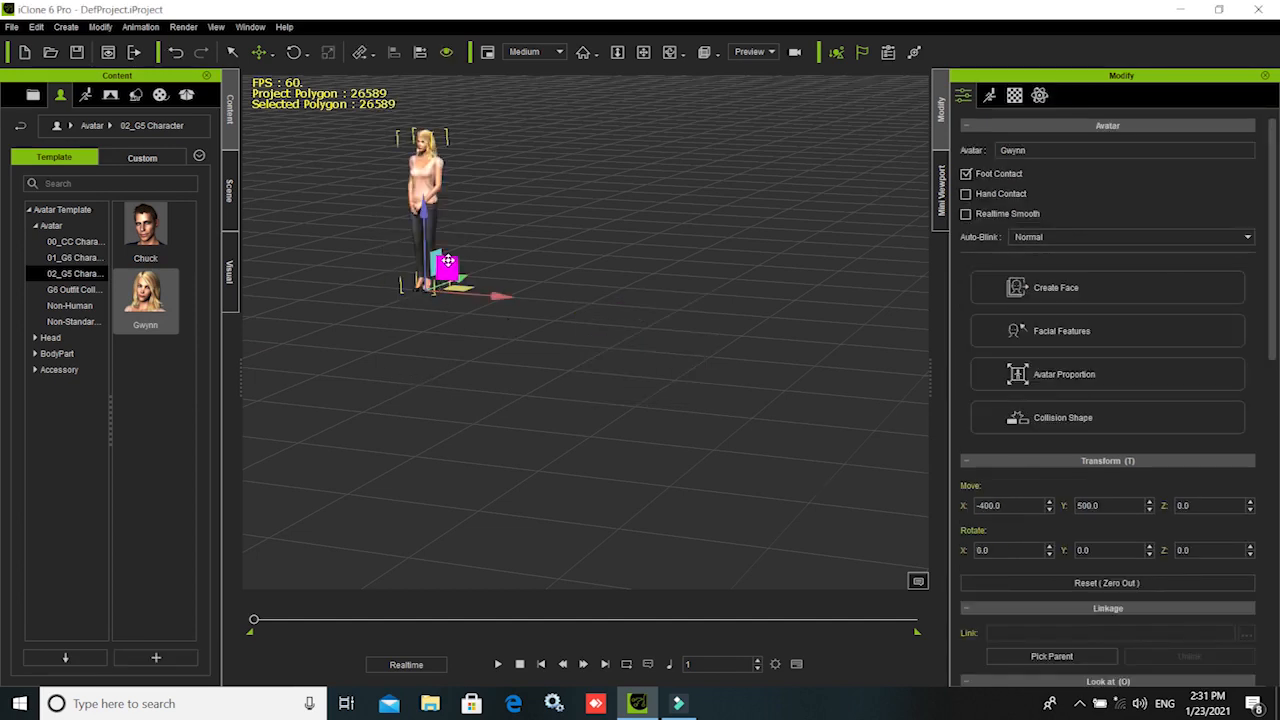
{"action": "key", "text": "Home"}
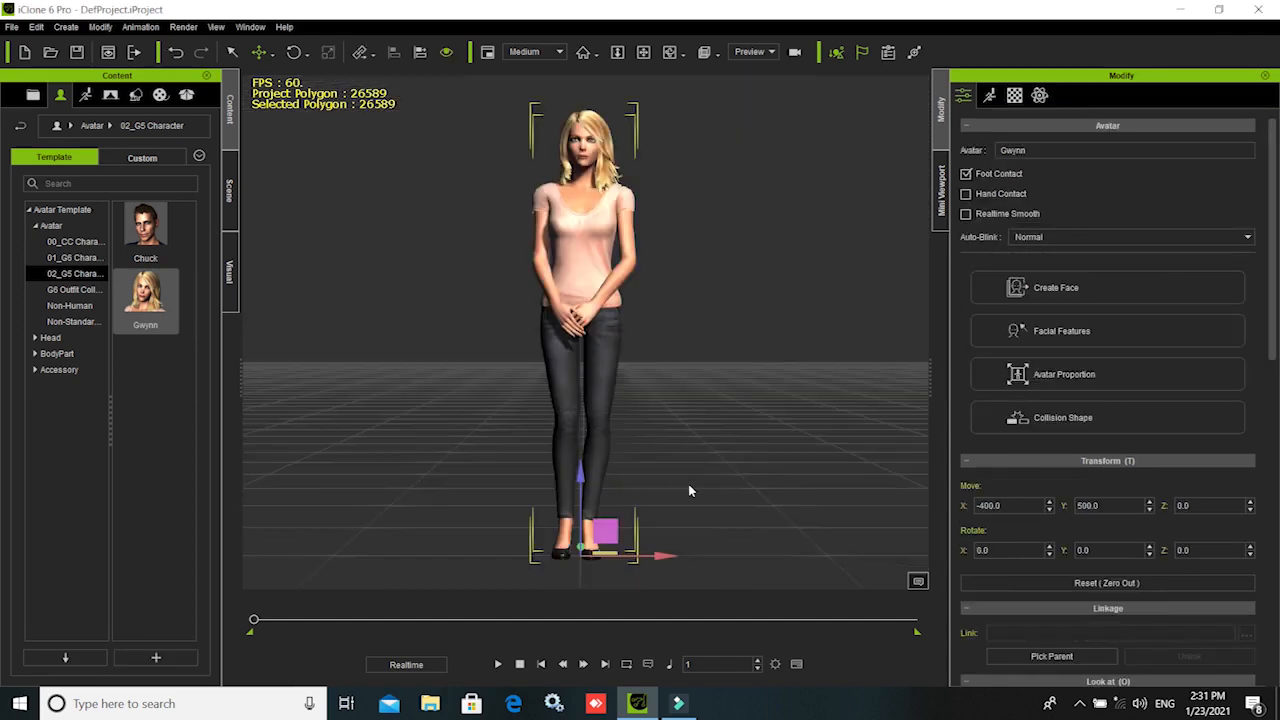
{"action": "right_click_drag", "start_coordinate": [731, 509], "coordinate": [449, 434]}
{"action": "right_click_drag", "start_coordinate": [840, 465], "coordinate": [607, 526]}
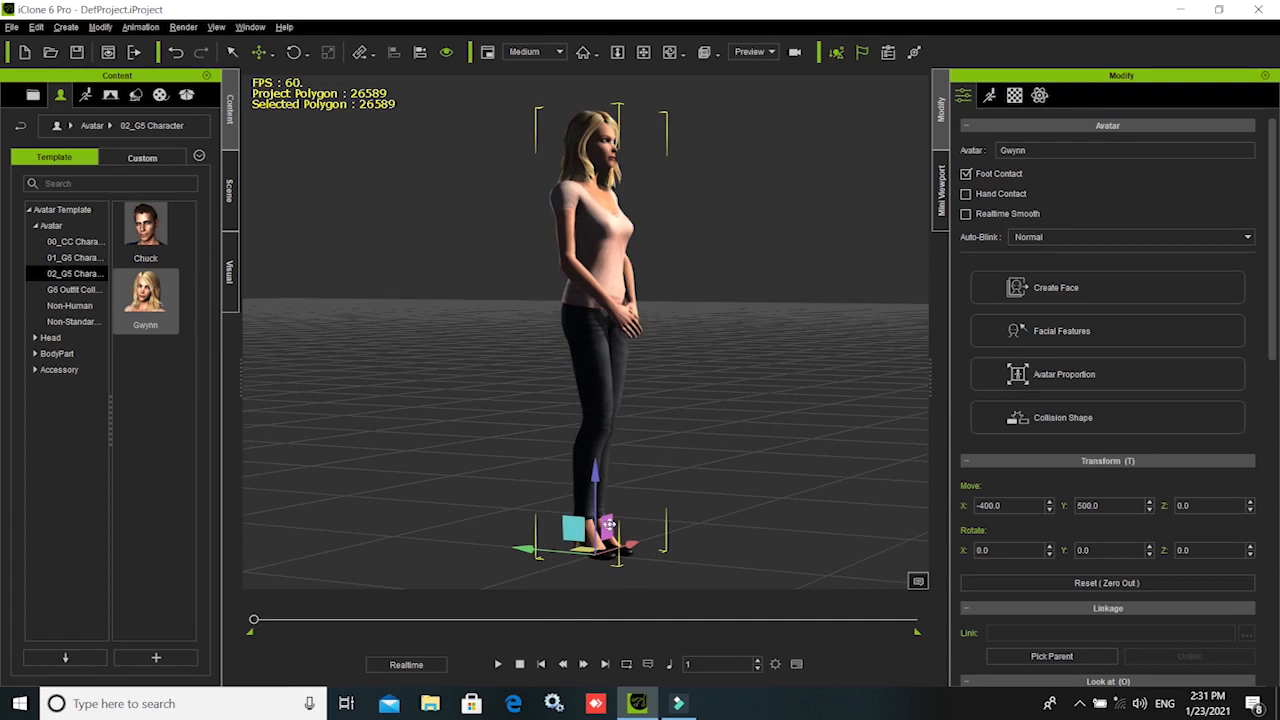
{"action": "right_click_drag", "start_coordinate": [689, 500], "coordinate": [622, 329]}
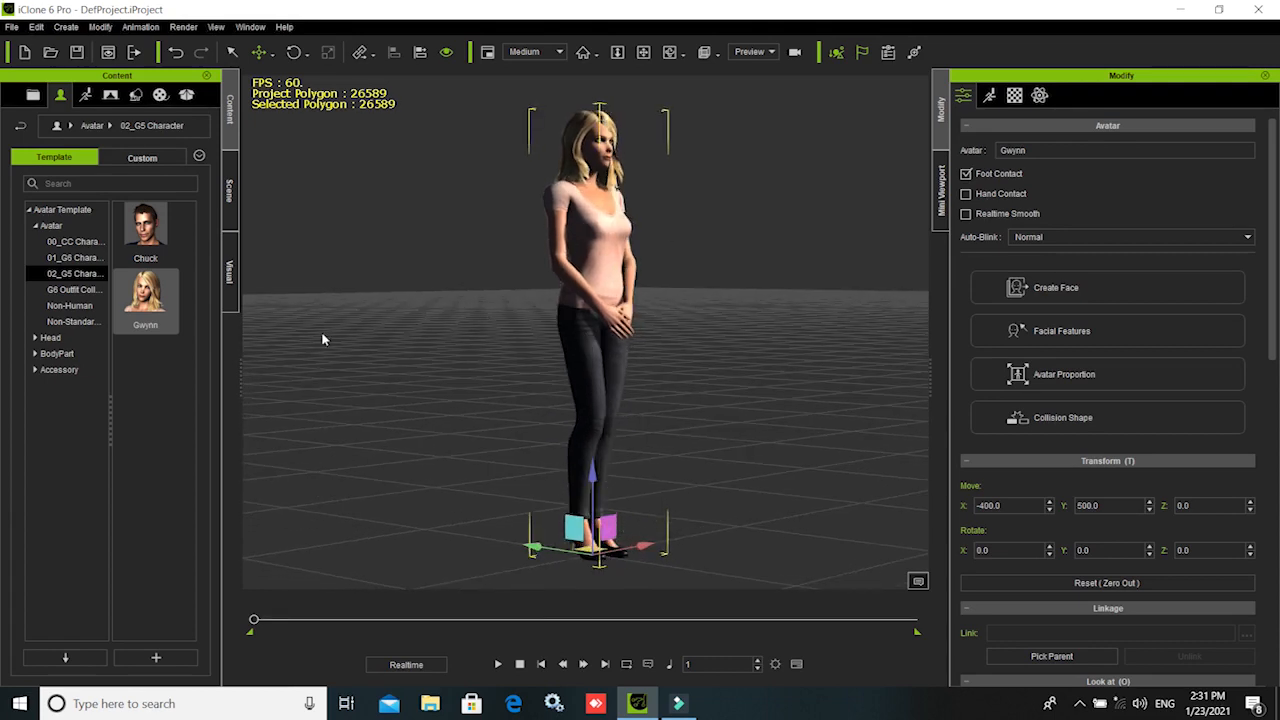
- Examine the Head and BodyPart avatar templates, including G5 Character, RL Head, CC Cloth and CC Eyes
{"action": "left_click", "coordinate": [35, 338]}
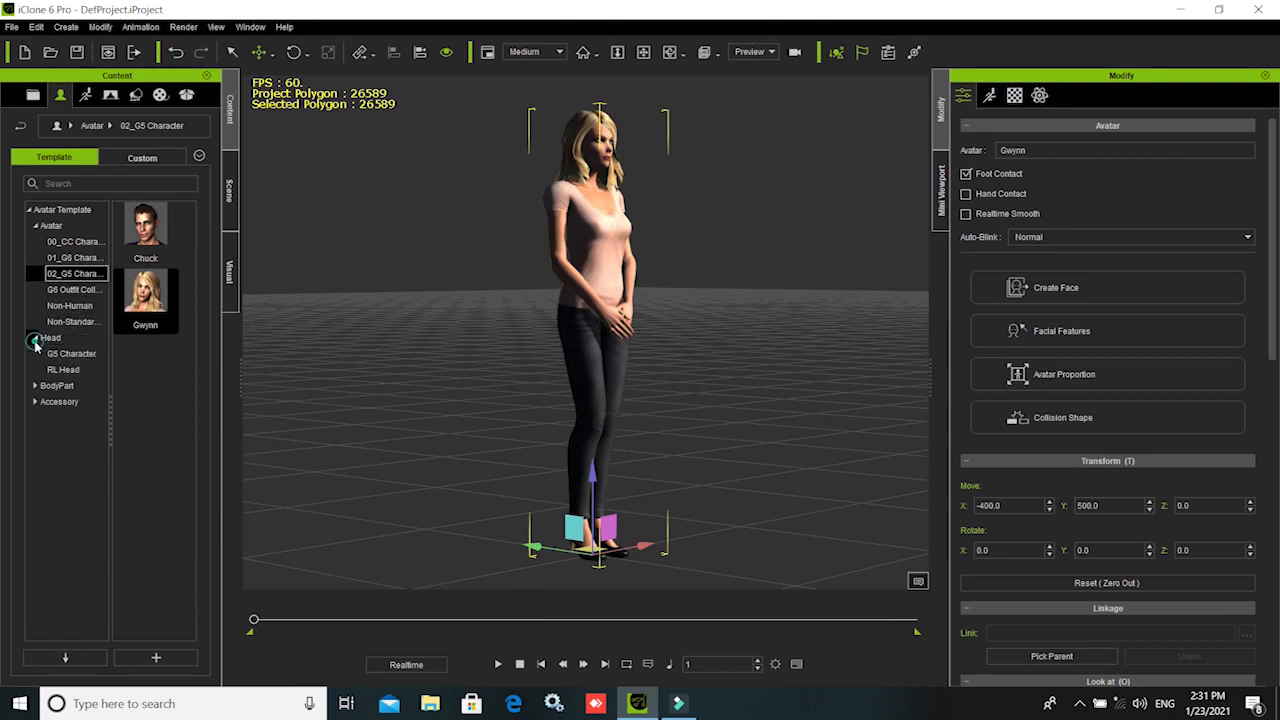
{"action": "left_click", "coordinate": [70, 353]}
{"action": "left_click", "coordinate": [63, 369]}
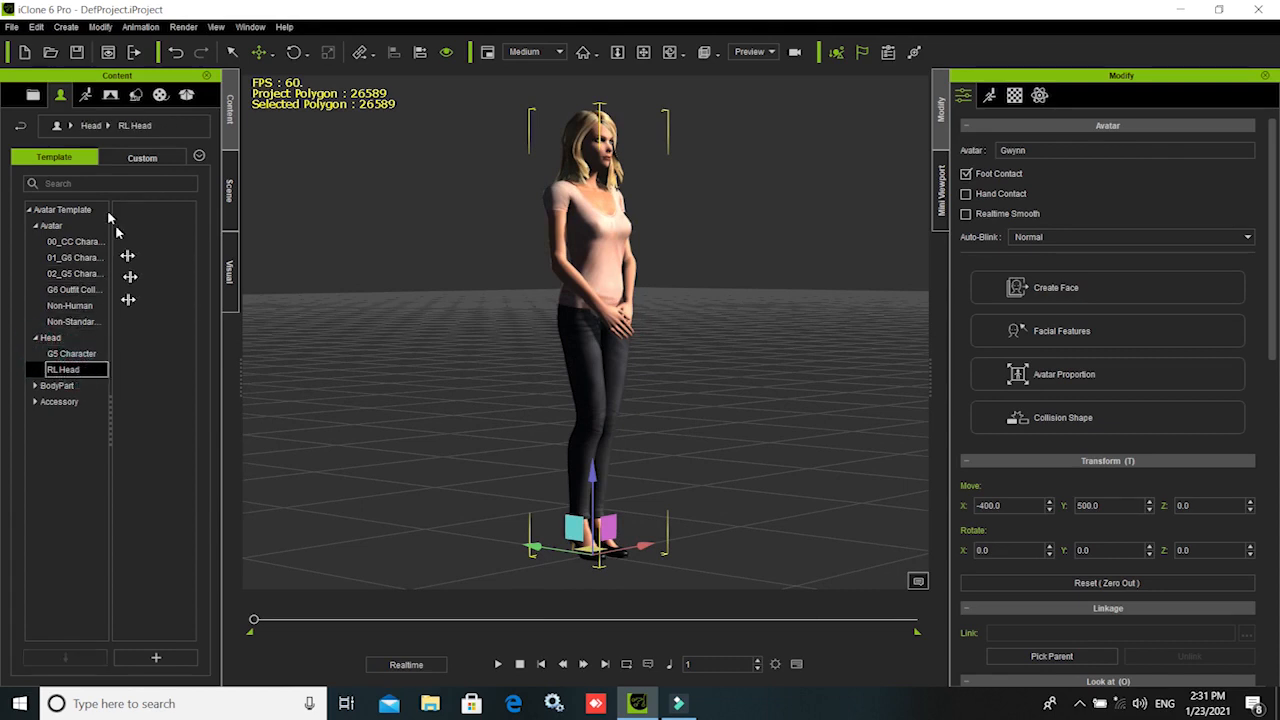
{"action": "left_click", "coordinate": [35, 385]}
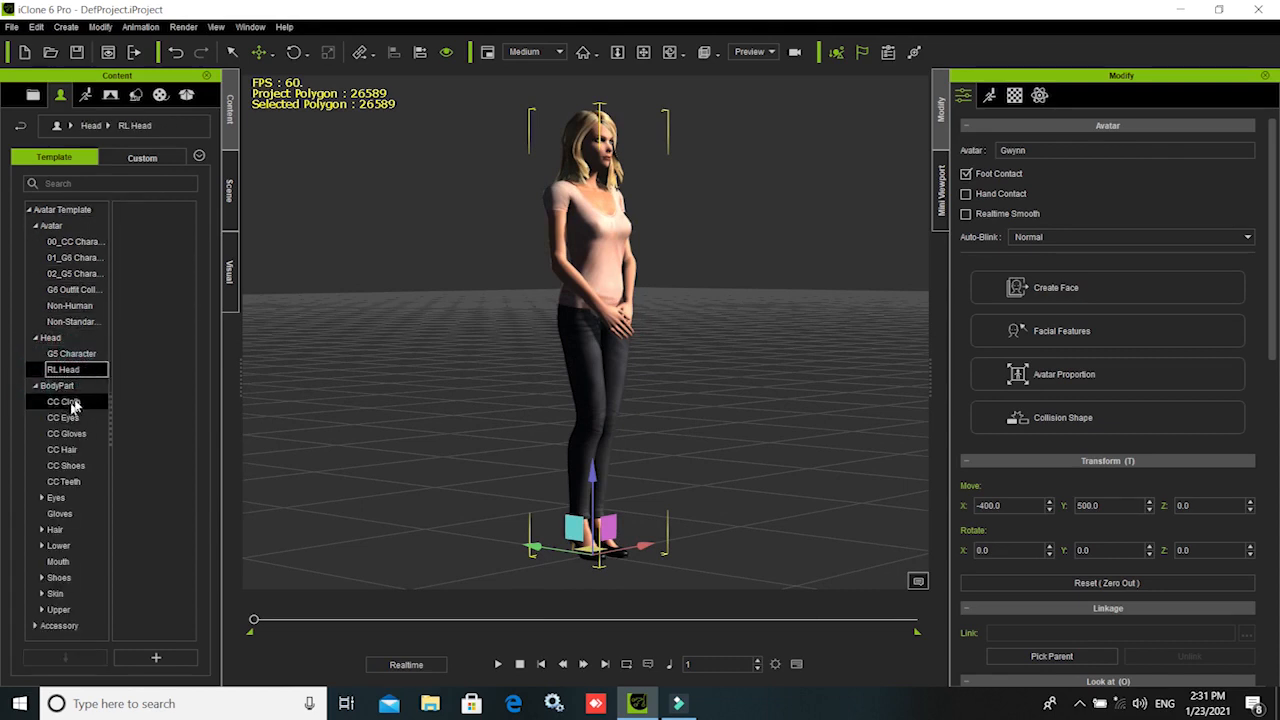
{"action": "left_click", "coordinate": [70, 403]}
{"action": "left_click", "coordinate": [68, 418]}
{"action": "left_click", "coordinate": [68, 451]}
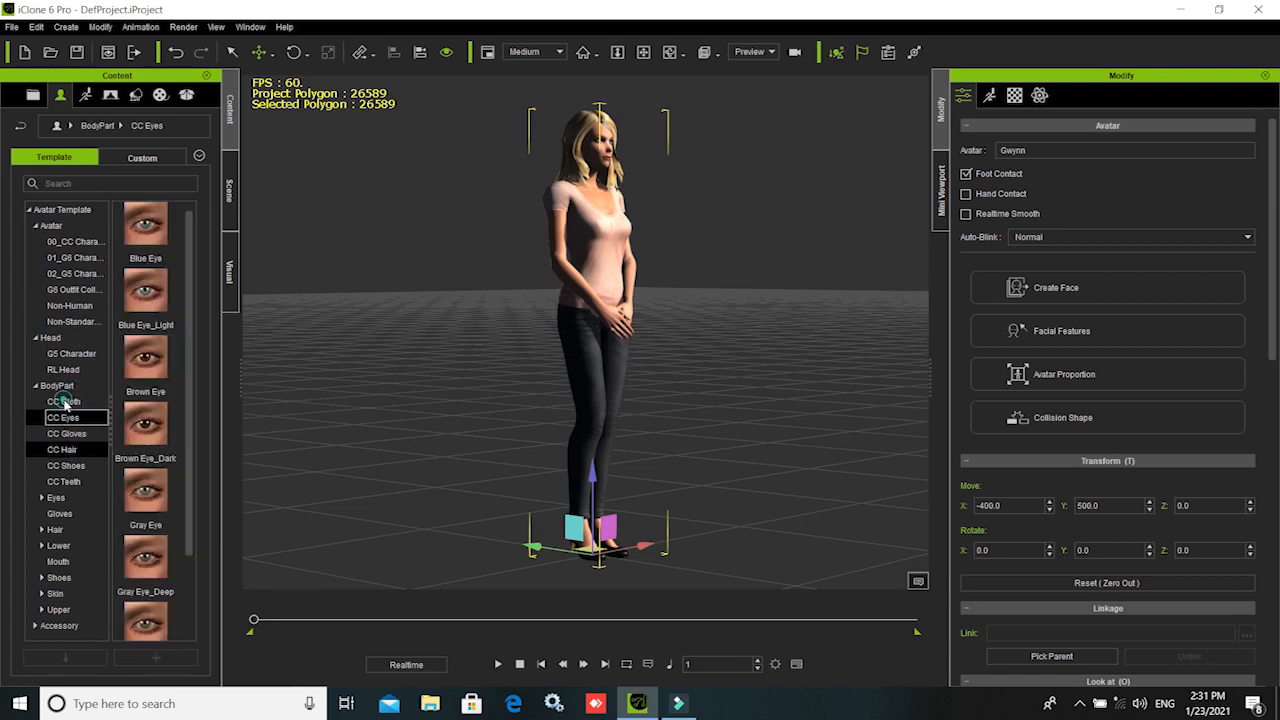
{"action": "left_click", "coordinate": [64, 402]}
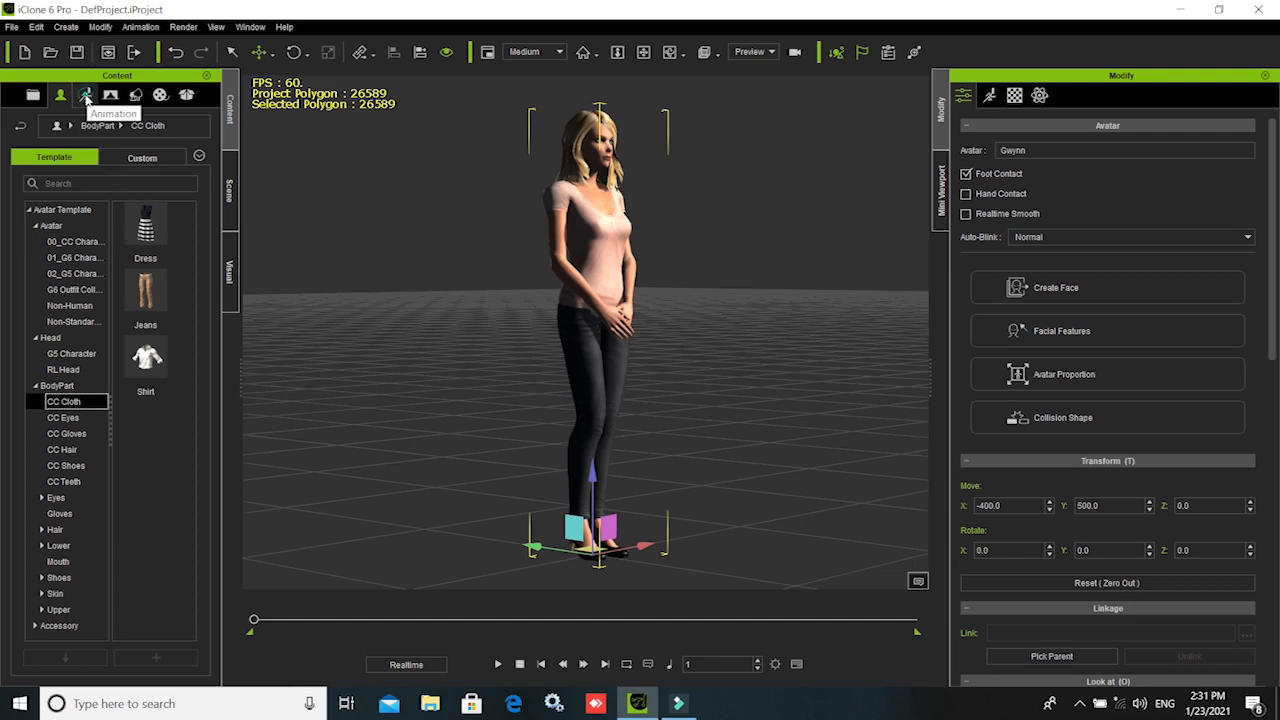
- Apply the "against wall" pose from the G5 Male motion poses to the Gwynn avatar
{"action": "left_click", "coordinate": [86, 95]}
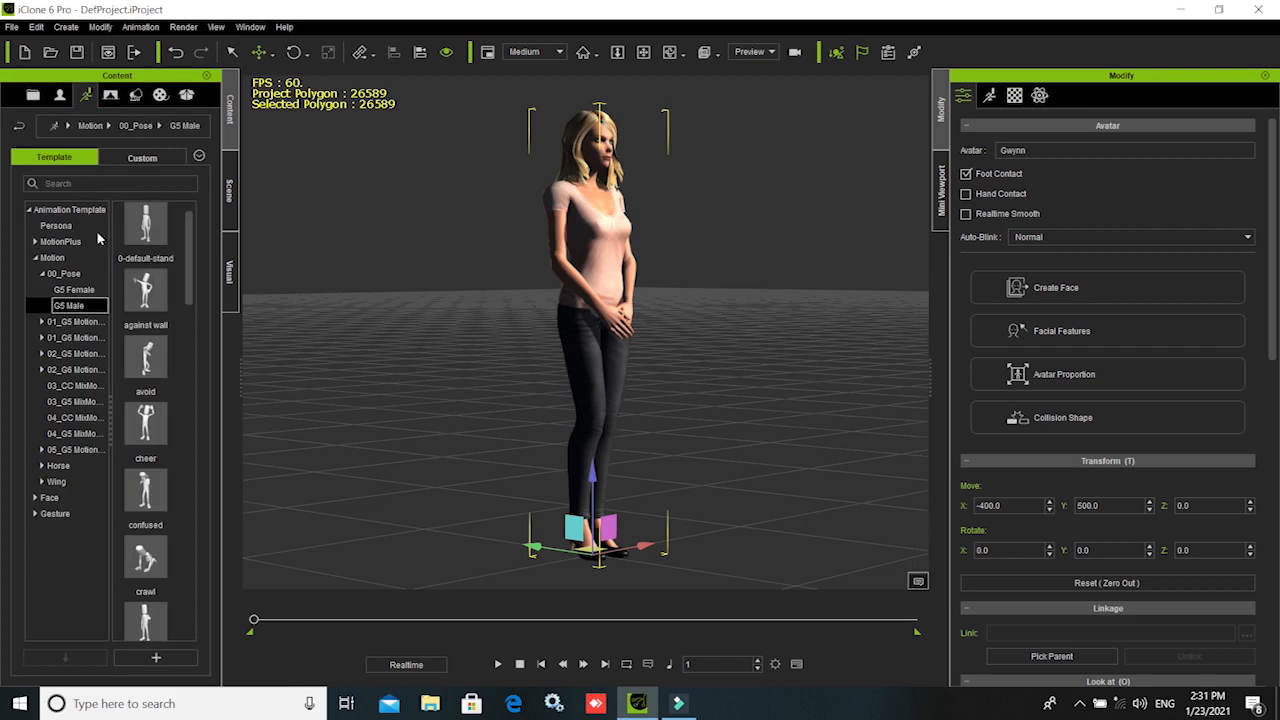
{"action": "left_click_drag", "start_coordinate": [145, 290], "coordinate": [585, 371]}
{"action": "left_click_drag", "start_coordinate": [256, 622], "coordinate": [353, 620]}
{"action": "left_click_drag", "start_coordinate": [200, 644], "coordinate": [200, 645]}
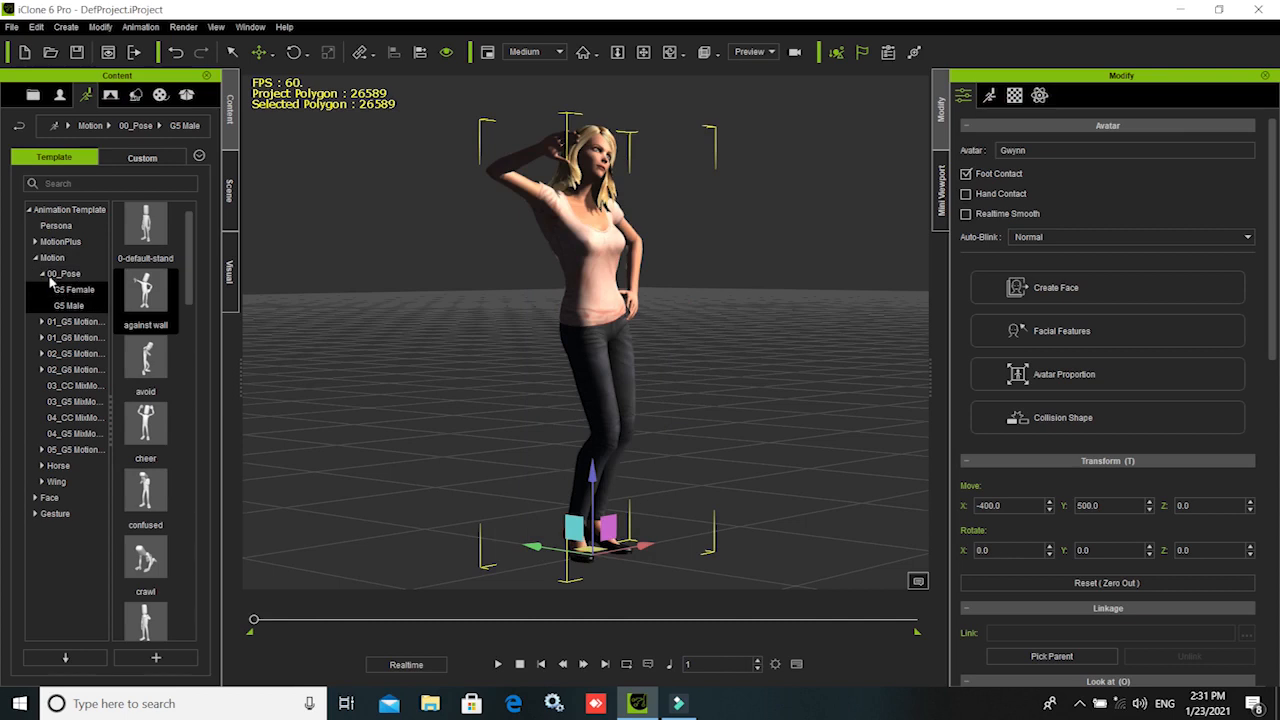
- Look through the G5, G6 and MixMoves motion folders and return to the avatar library
{"action": "left_click", "coordinate": [36, 258]}
{"action": "left_click", "coordinate": [36, 258]}
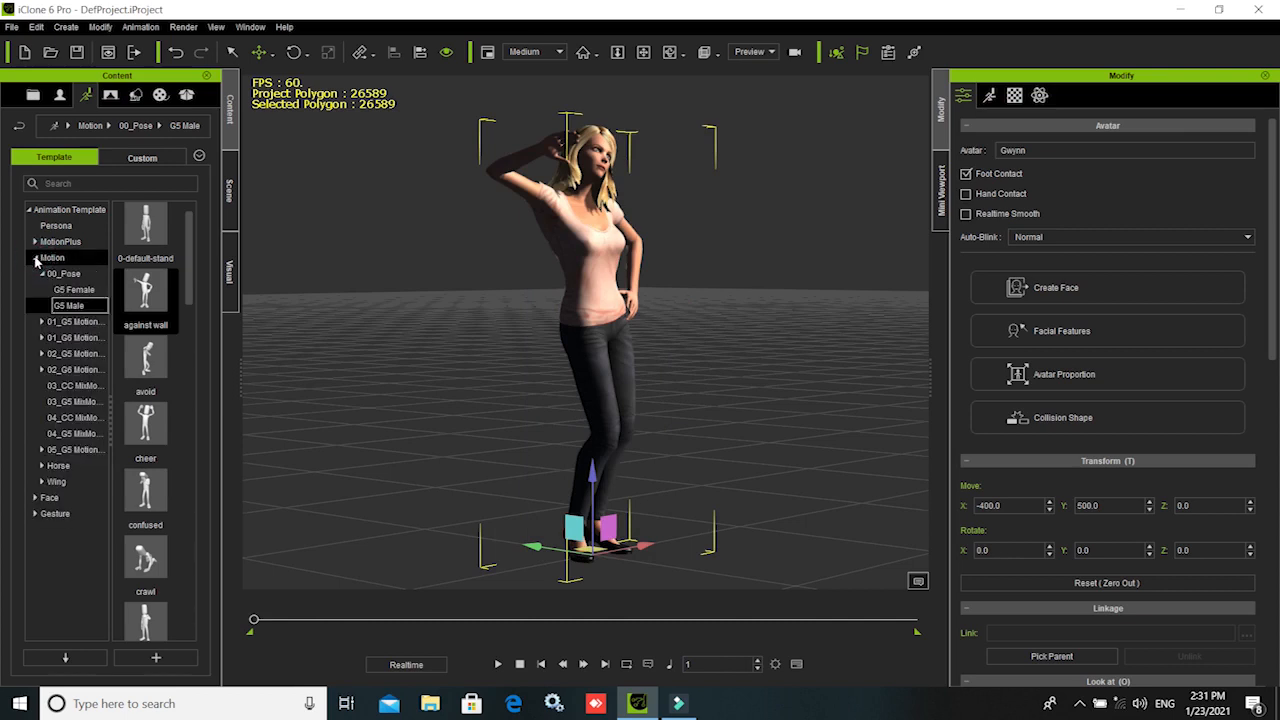
{"action": "left_click", "coordinate": [65, 322]}
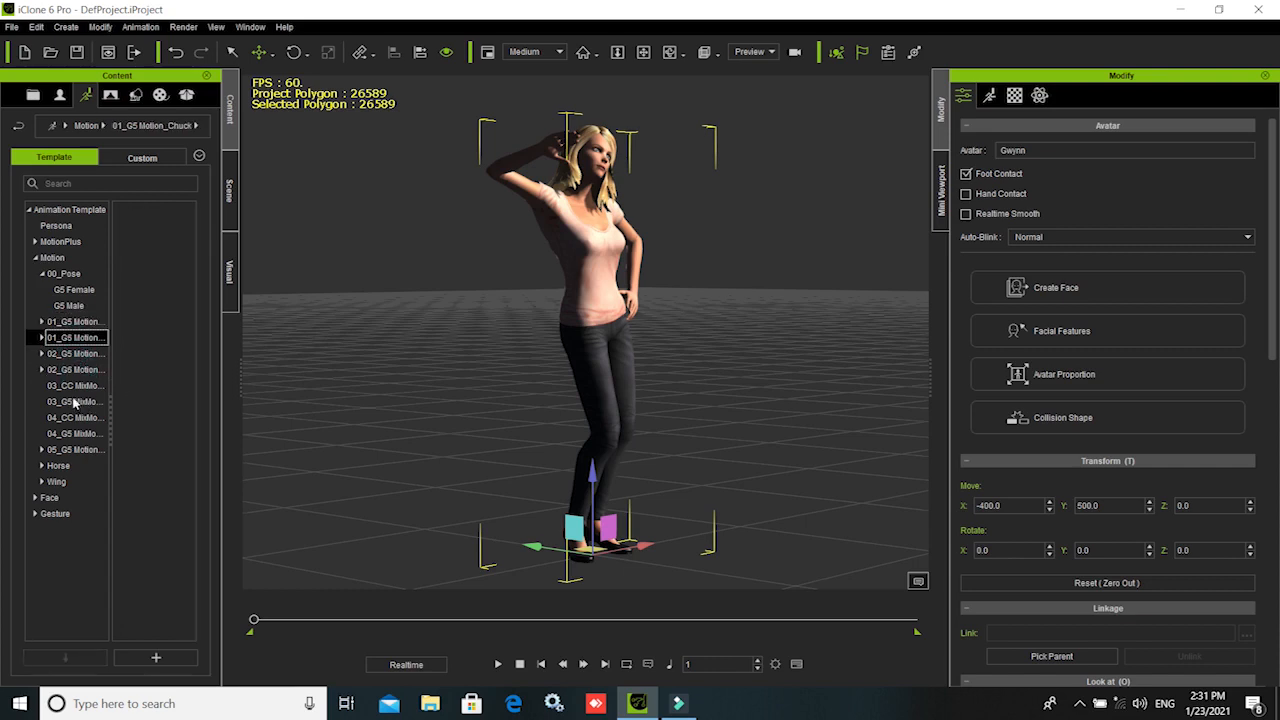
{"action": "left_click", "coordinate": [78, 369]}
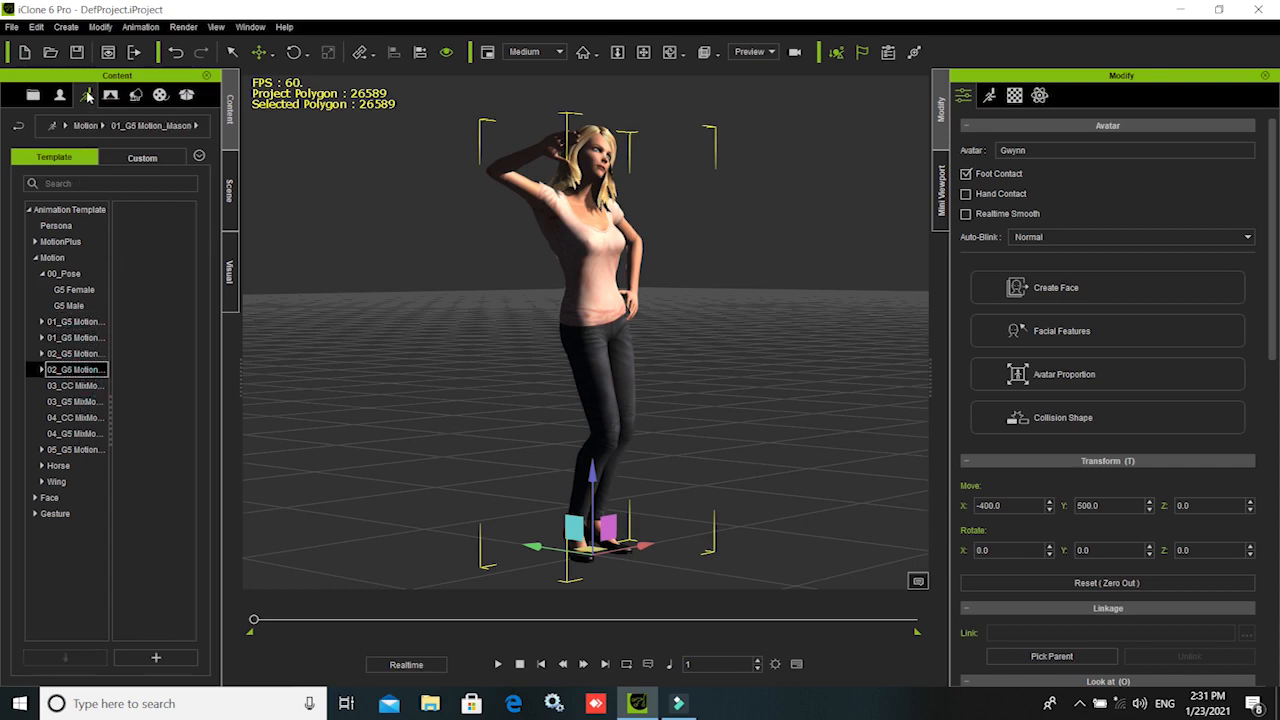
{"action": "key", "text": "Down"}
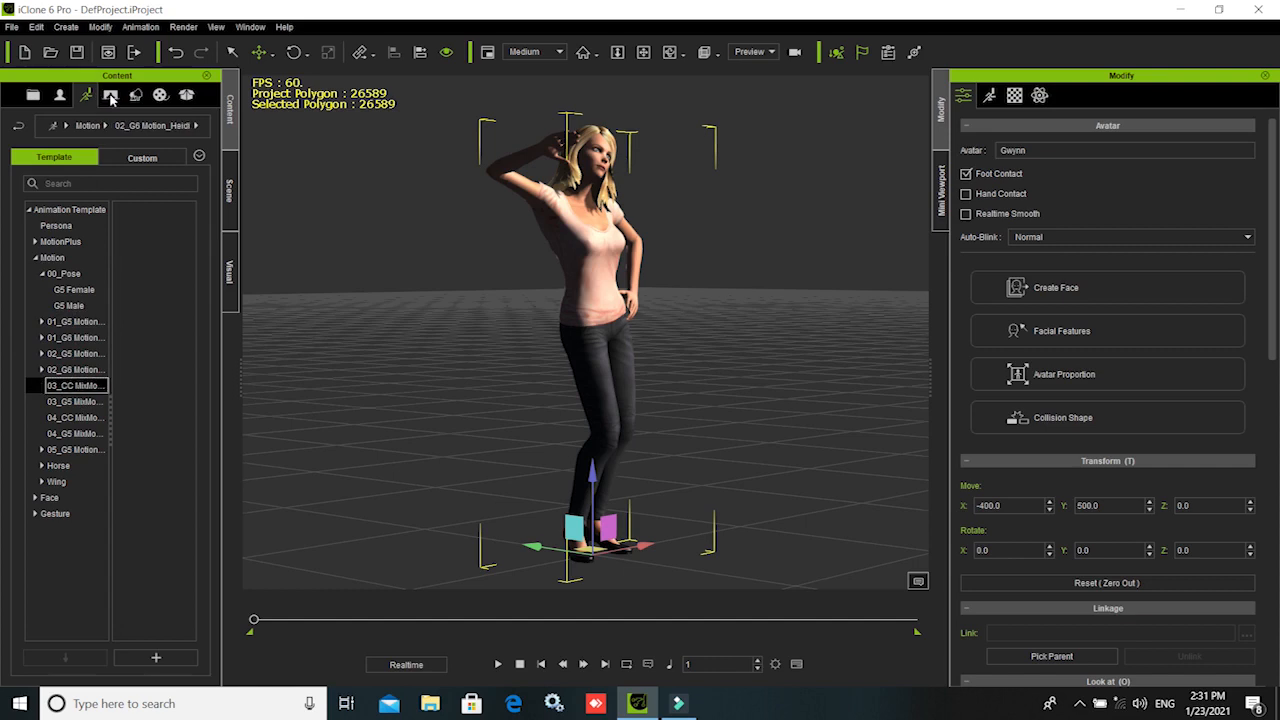
{"action": "left_click", "coordinate": [61, 95]}
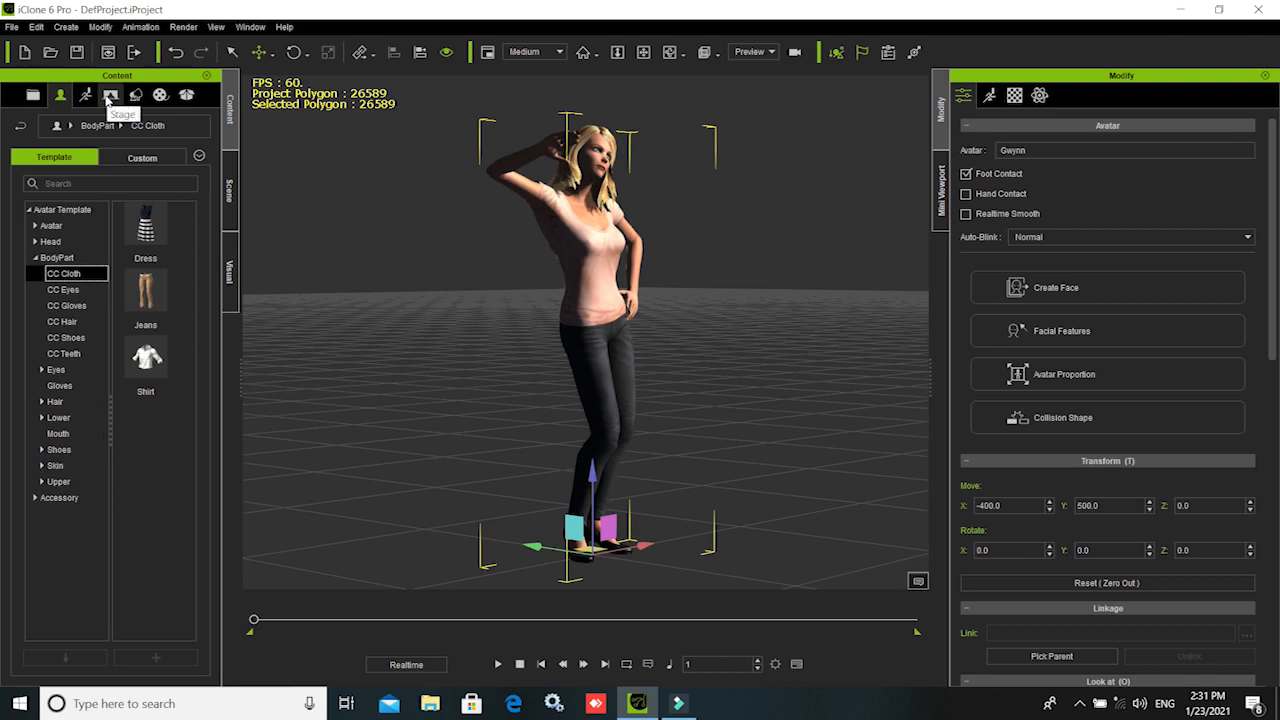
- Look through the custom and template Stage folders, including 2D Background, ImageLayer, and the 3DScene mesh and height map scenes
{"action": "left_click", "coordinate": [109, 96]}
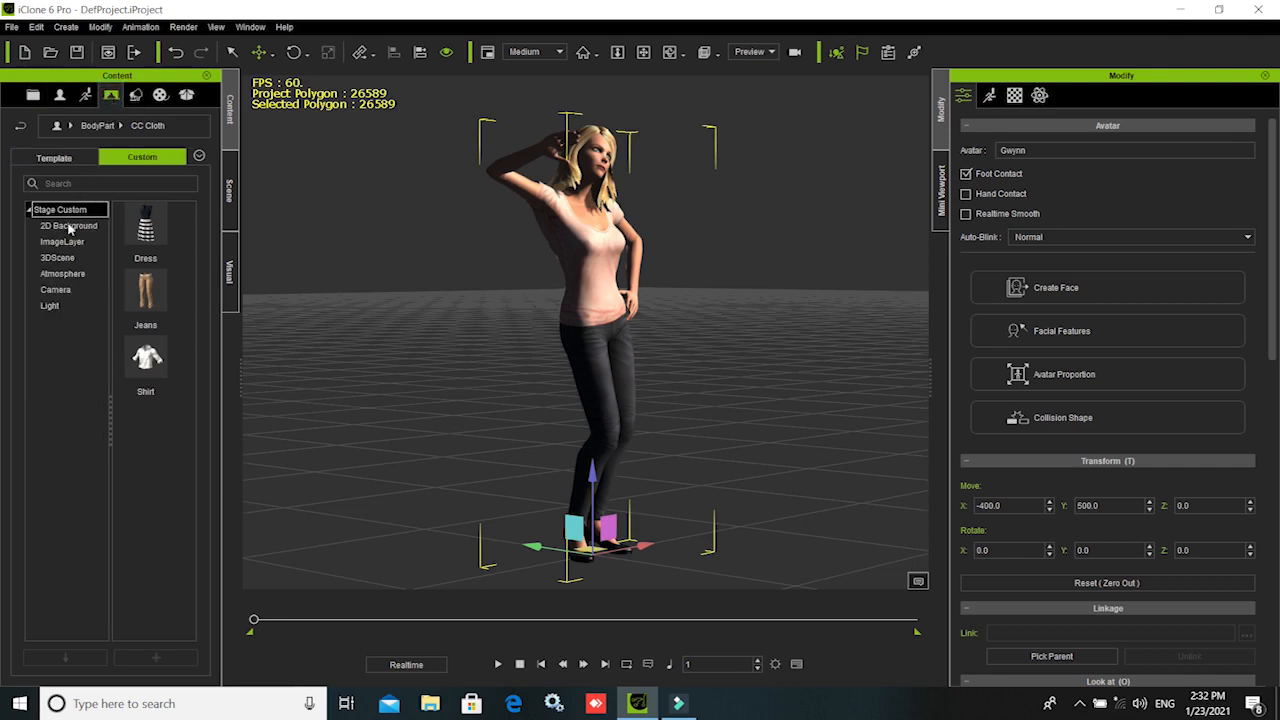
{"action": "left_click", "coordinate": [74, 228]}
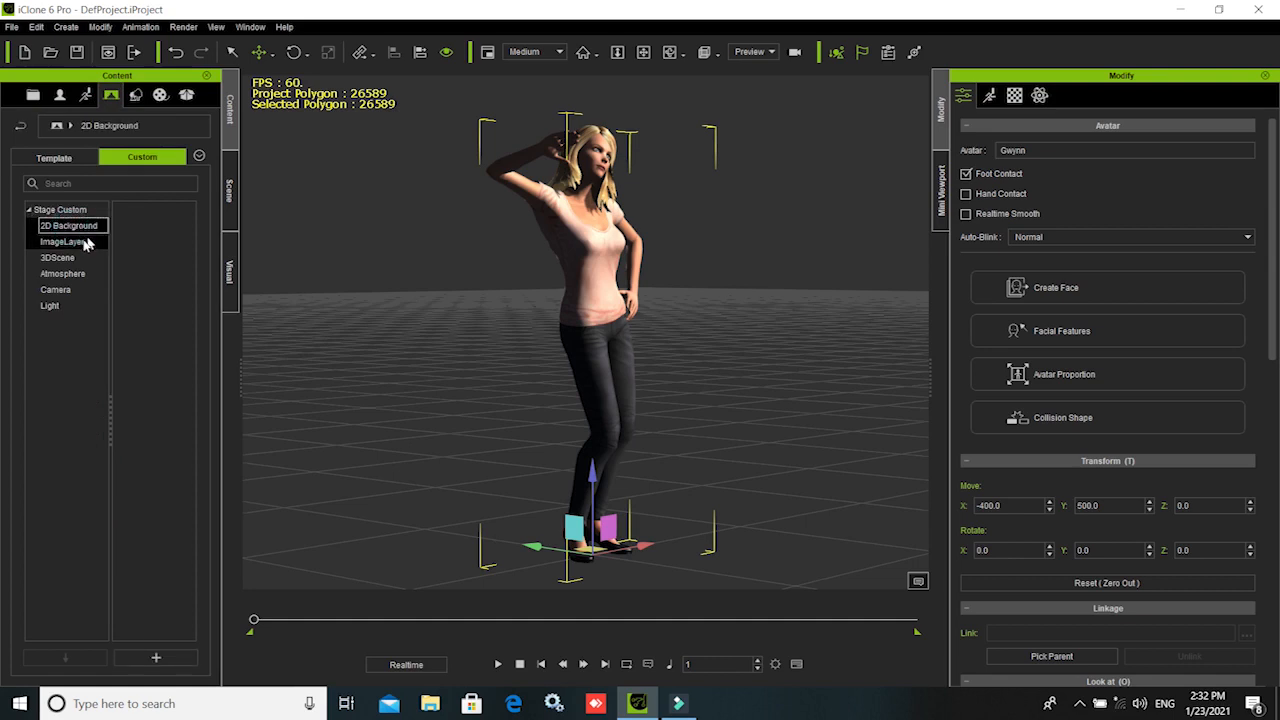
{"action": "left_click", "coordinate": [70, 243]}
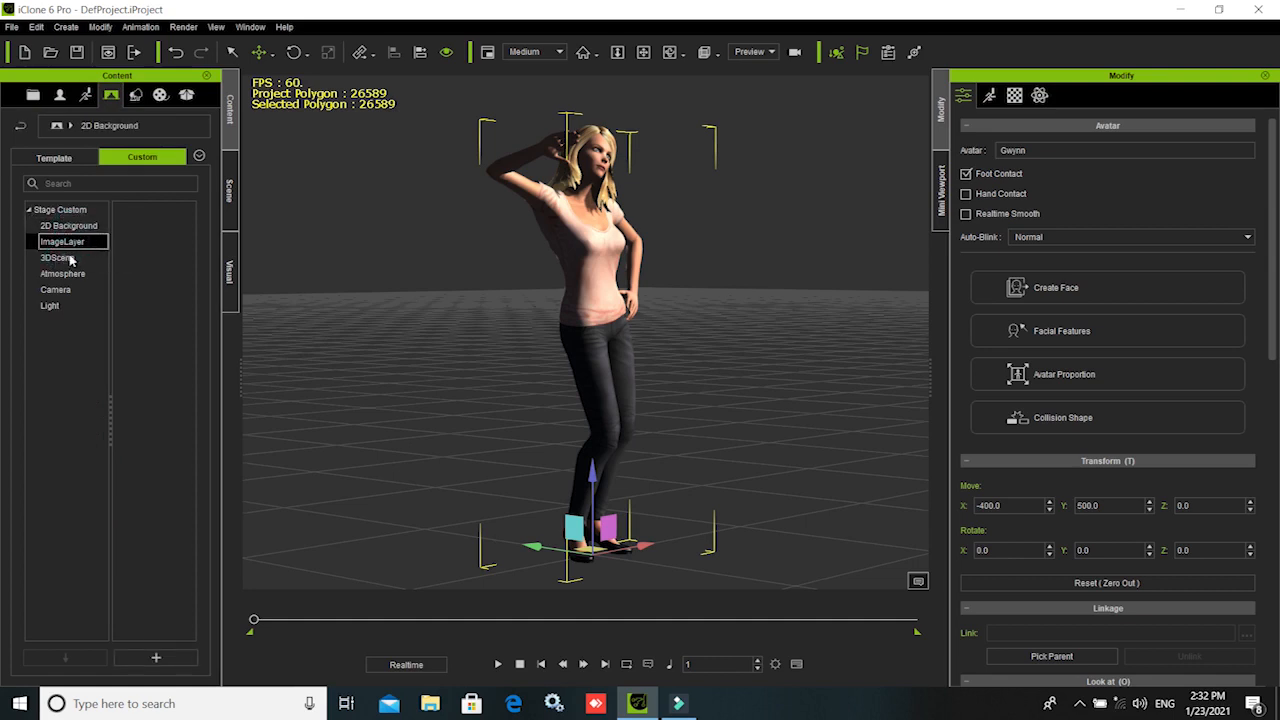
{"action": "left_click", "coordinate": [68, 258]}
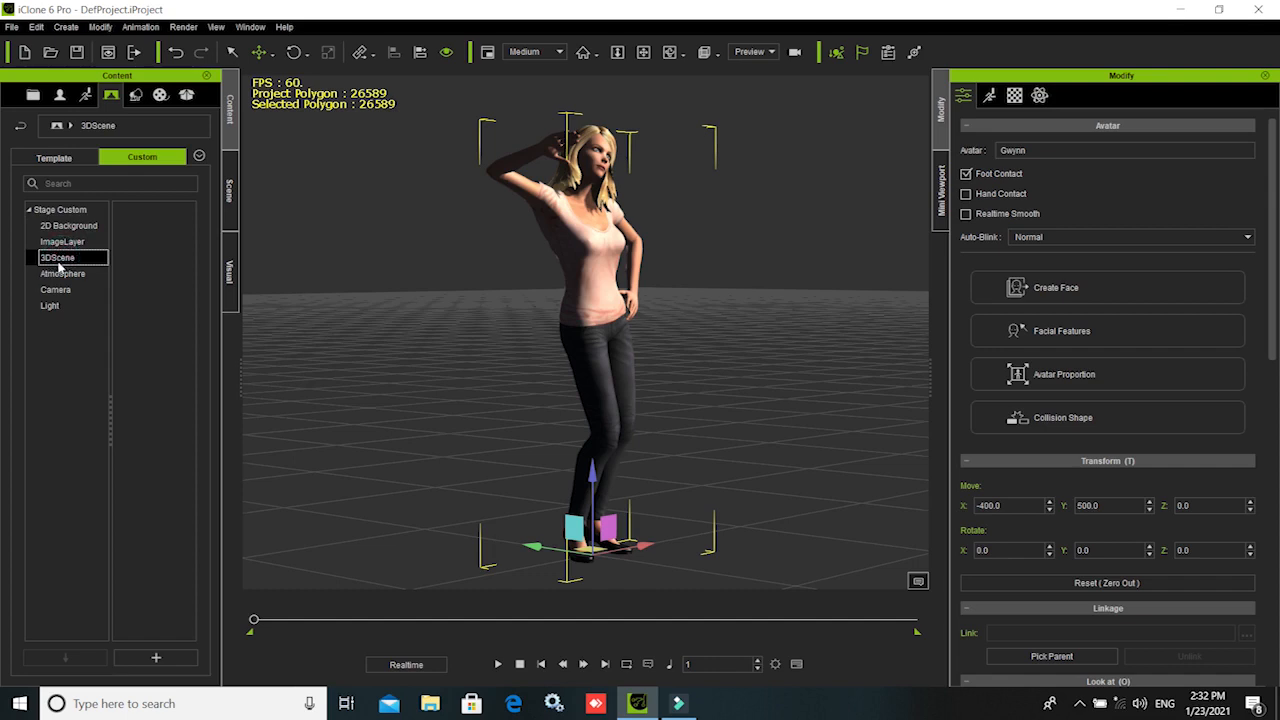
{"action": "left_click", "coordinate": [78, 160]}
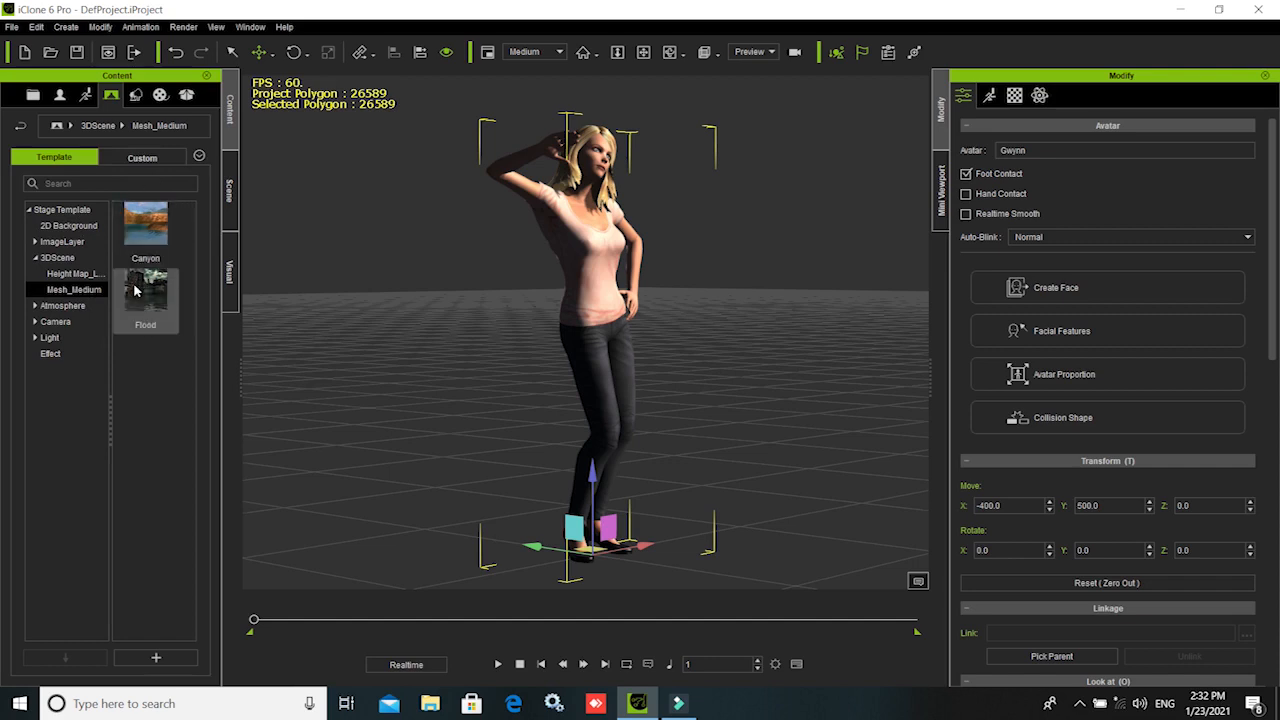
{"action": "left_click", "coordinate": [68, 226]}
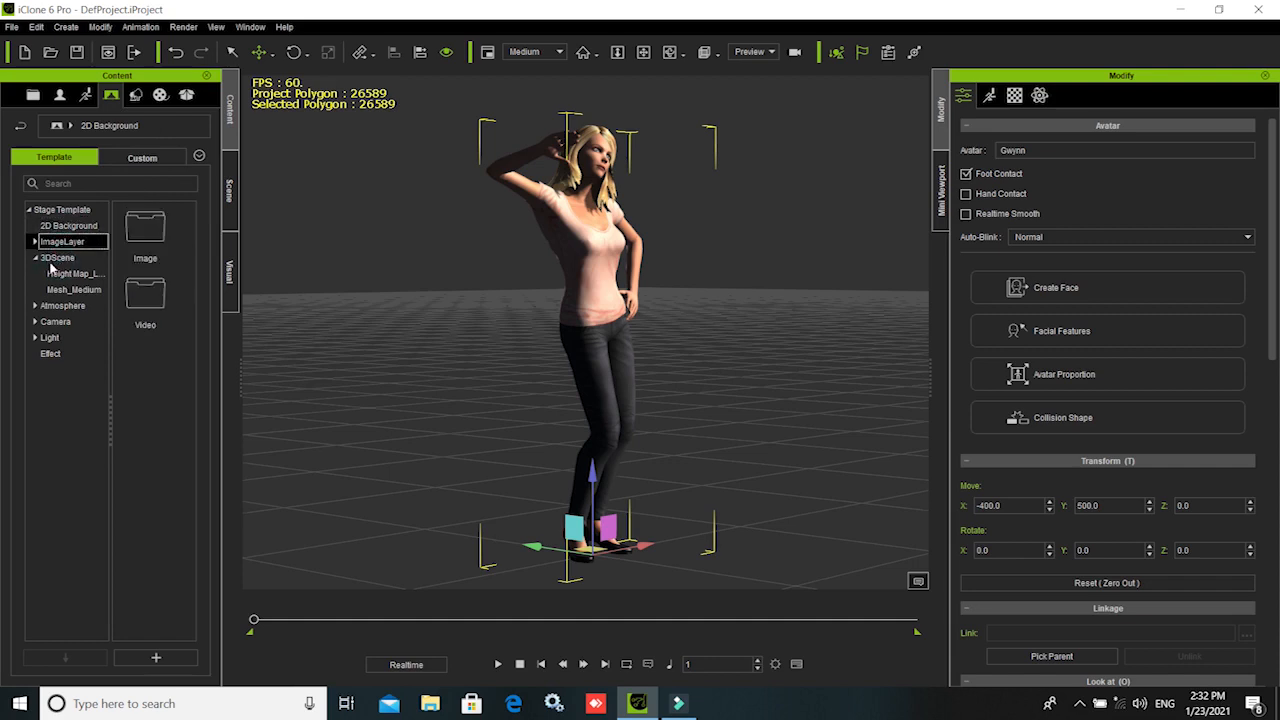
{"action": "left_click", "coordinate": [60, 259]}
{"action": "left_click", "coordinate": [70, 274]}
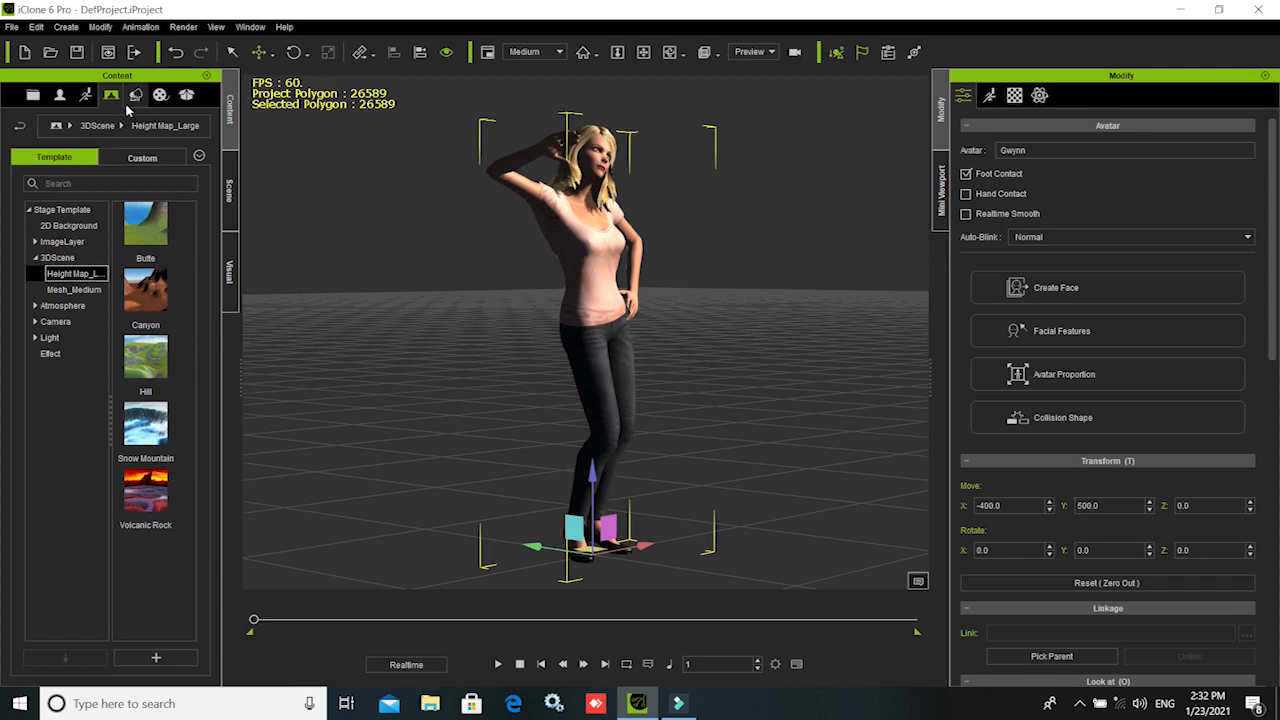
- Look through the Set templates, expanding the 3D Blocks props to view Arc, Capsule, Column, and Wall and Floor
{"action": "left_click", "coordinate": [160, 94]}
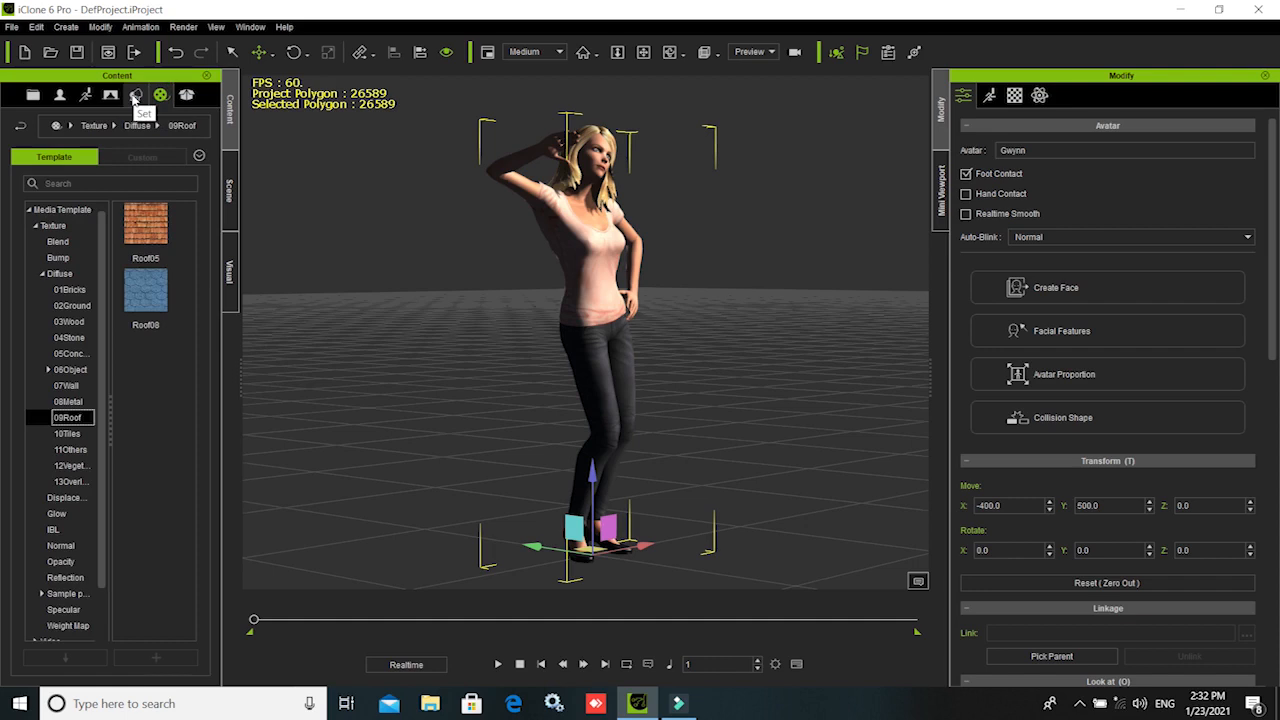
{"action": "left_click", "coordinate": [137, 95]}
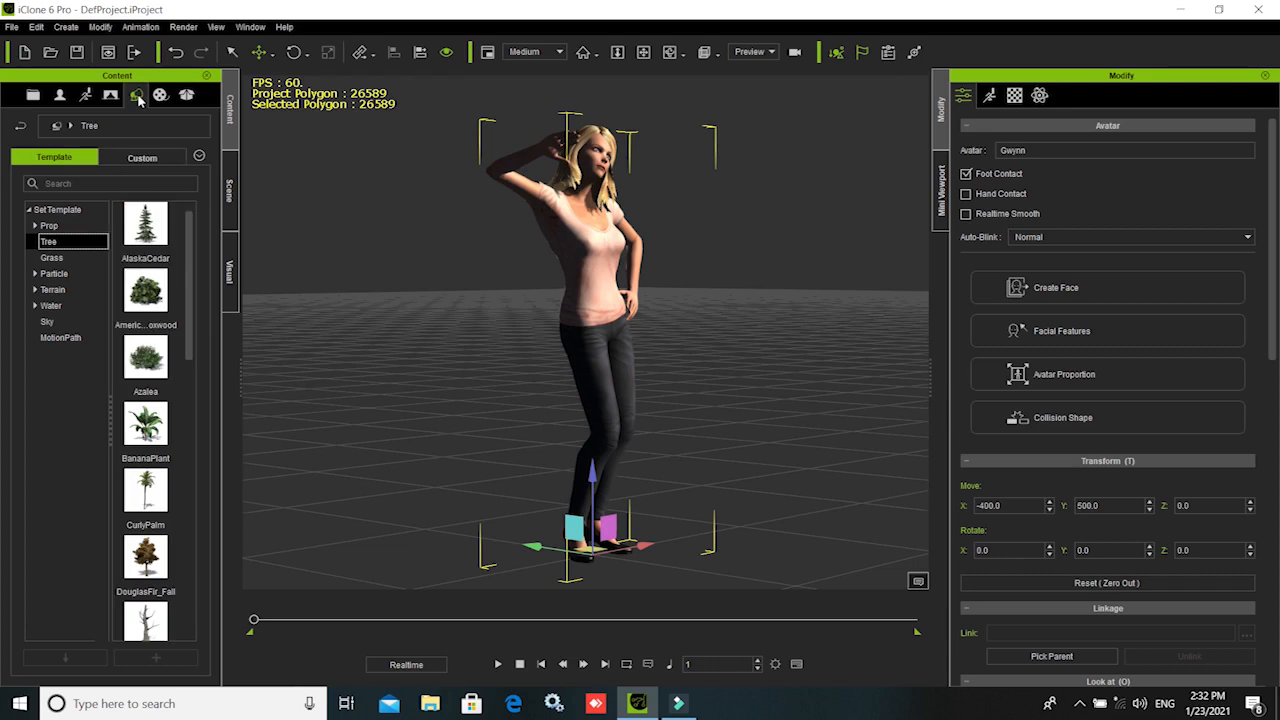
{"action": "left_click", "coordinate": [34, 226]}
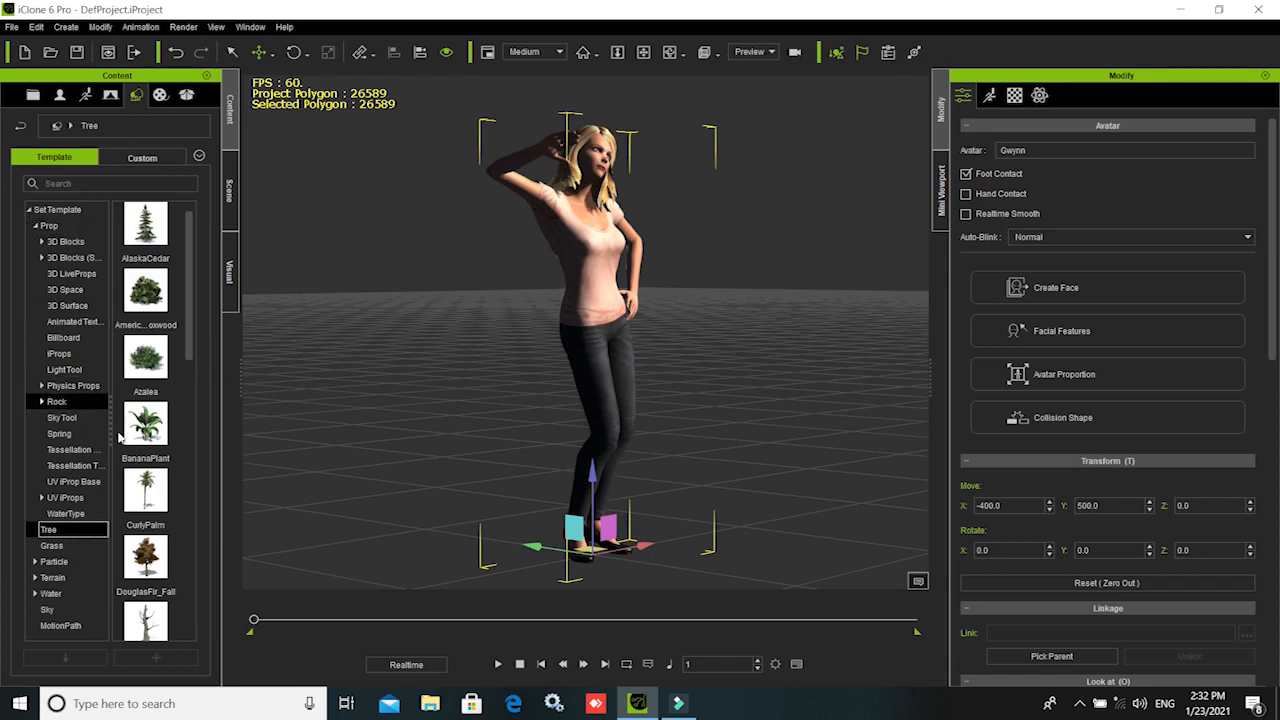
{"action": "left_click", "coordinate": [42, 242]}
{"action": "left_click", "coordinate": [66, 258]}
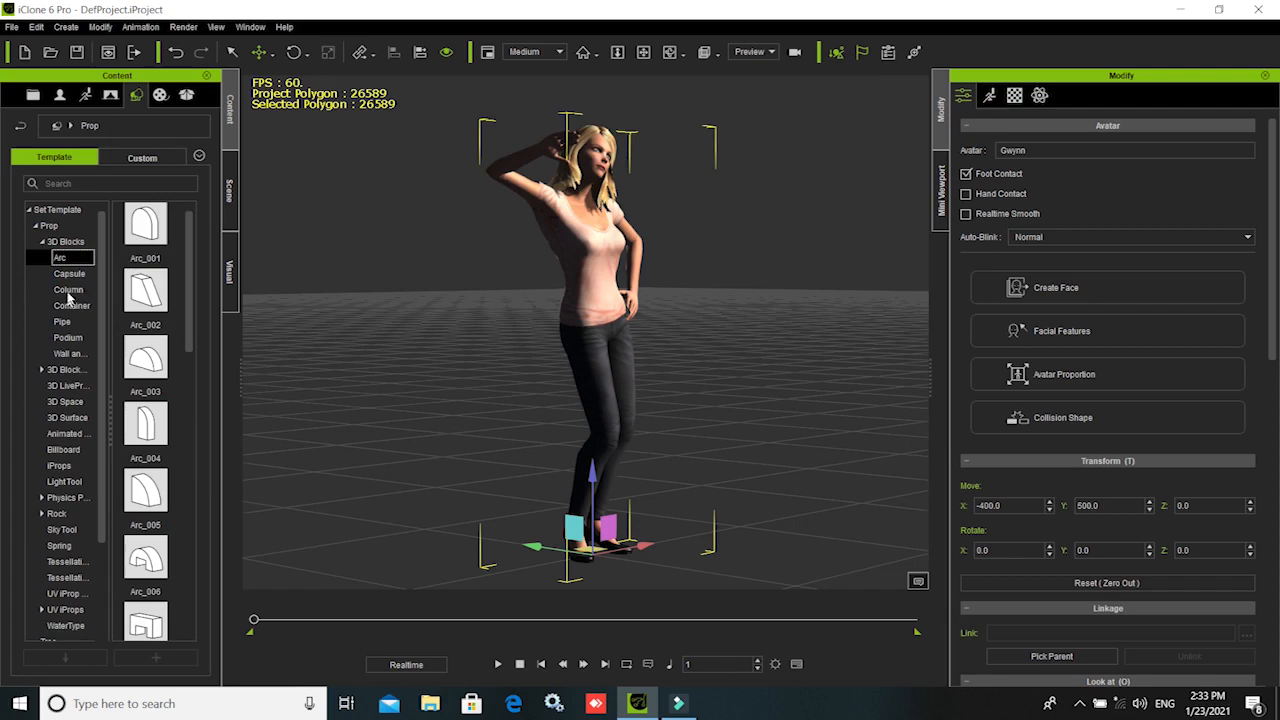
{"action": "left_click", "coordinate": [69, 273]}
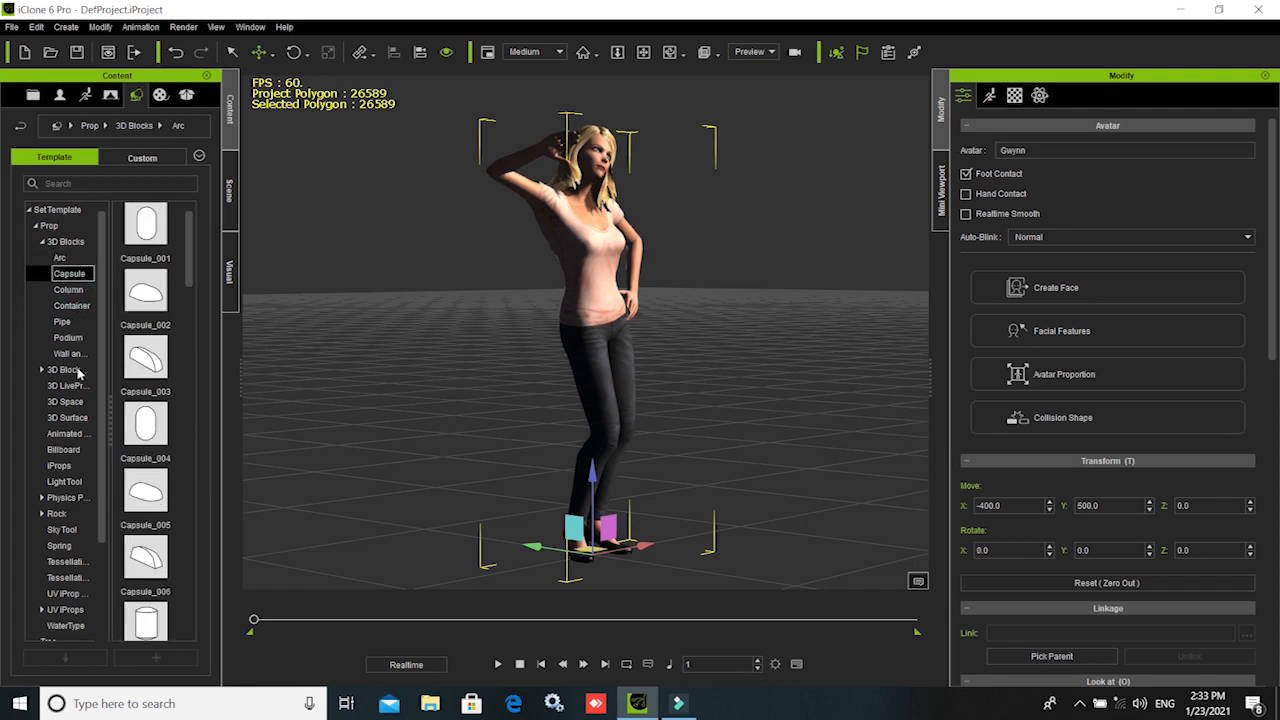
{"action": "key", "text": "Down"}
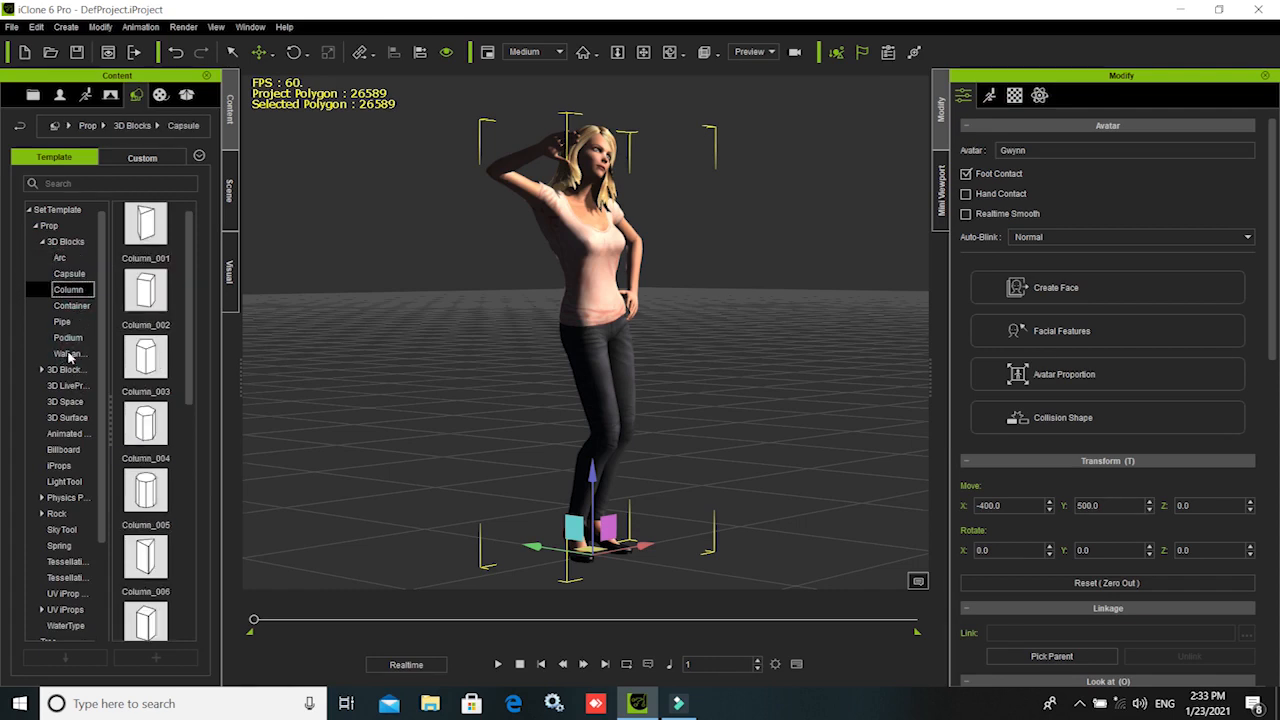
{"action": "left_click", "coordinate": [69, 356]}
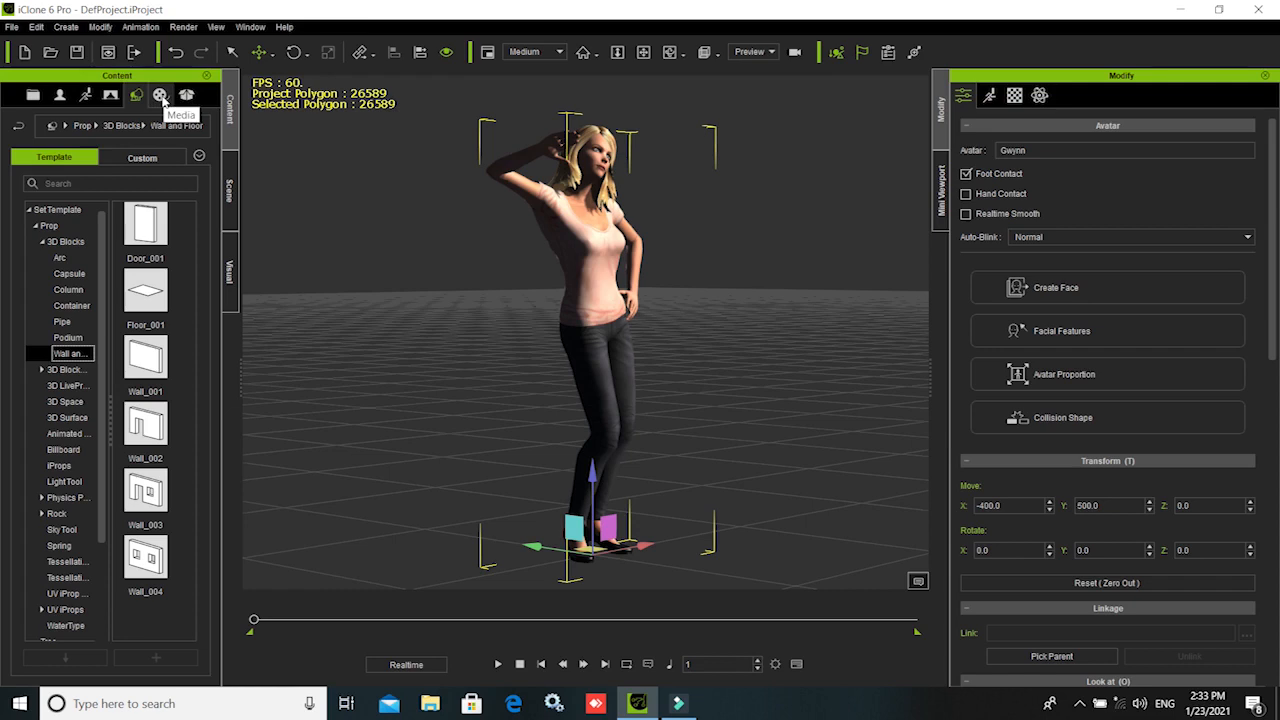
- Look through the 10Tiles and 11Others diffuse textures in the Media library, and view the Package library
{"action": "left_click", "coordinate": [161, 95]}
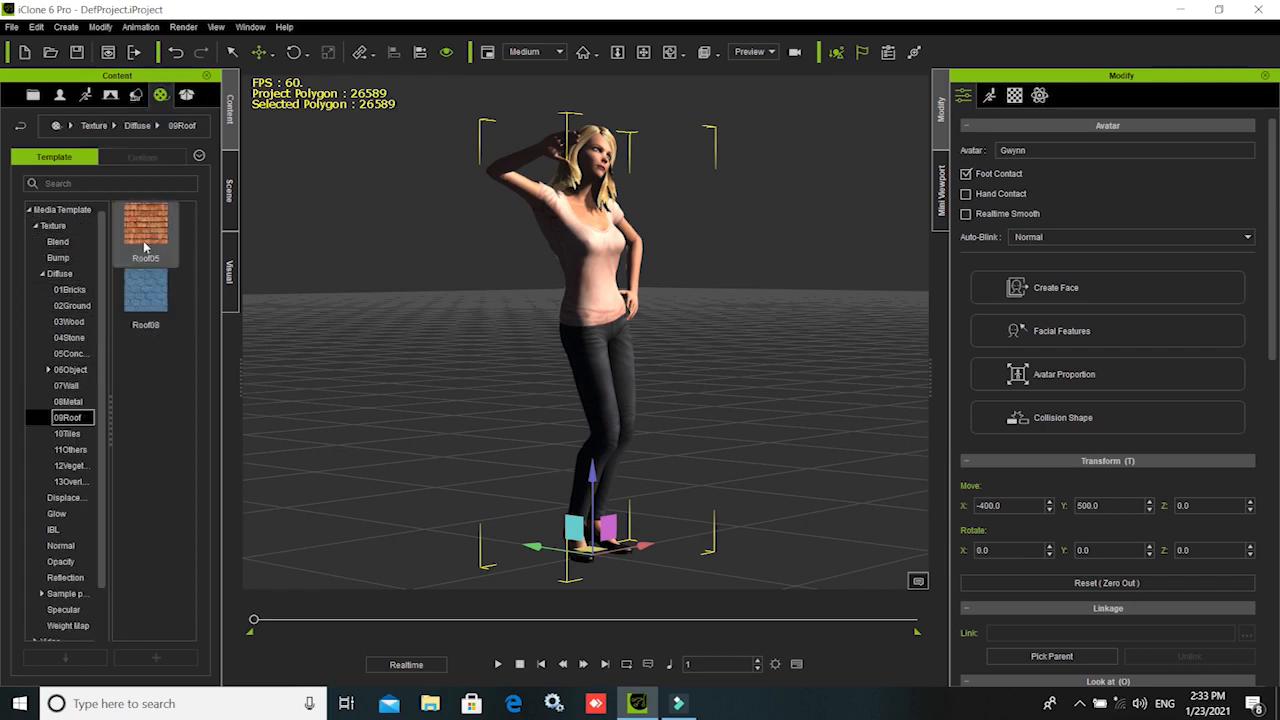
{"action": "left_click", "coordinate": [78, 434]}
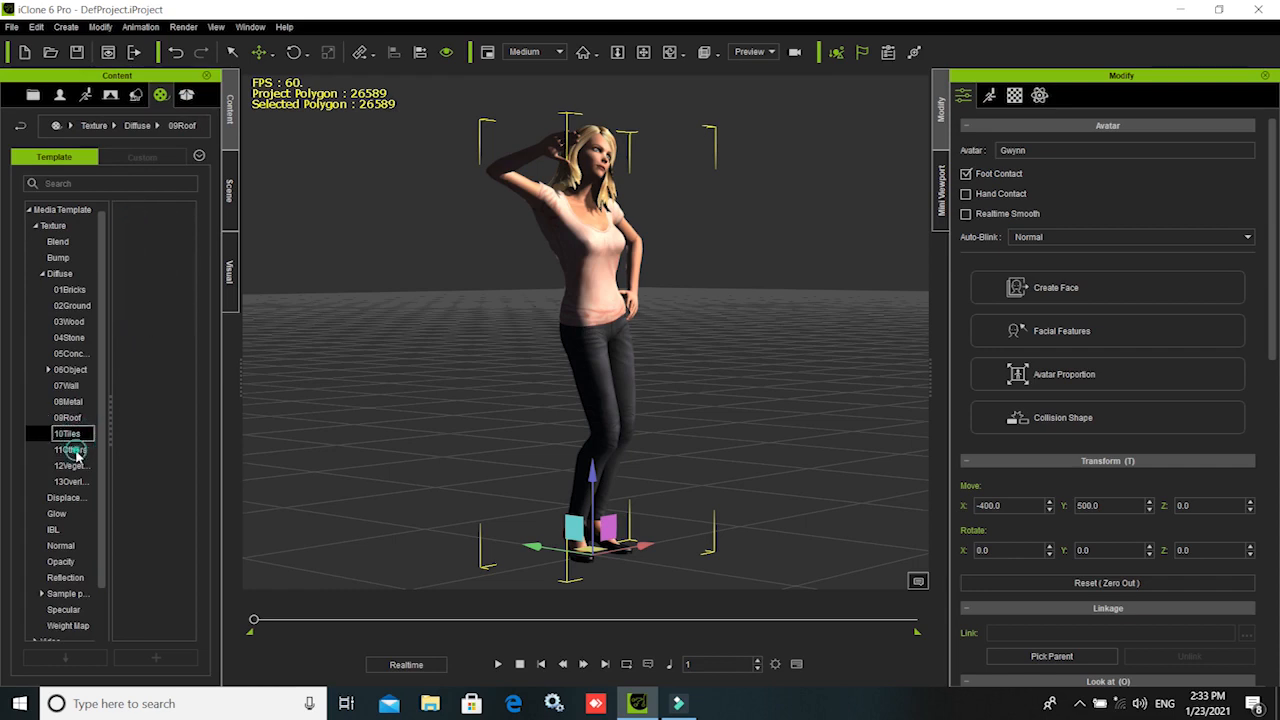
{"action": "left_click", "coordinate": [75, 450]}
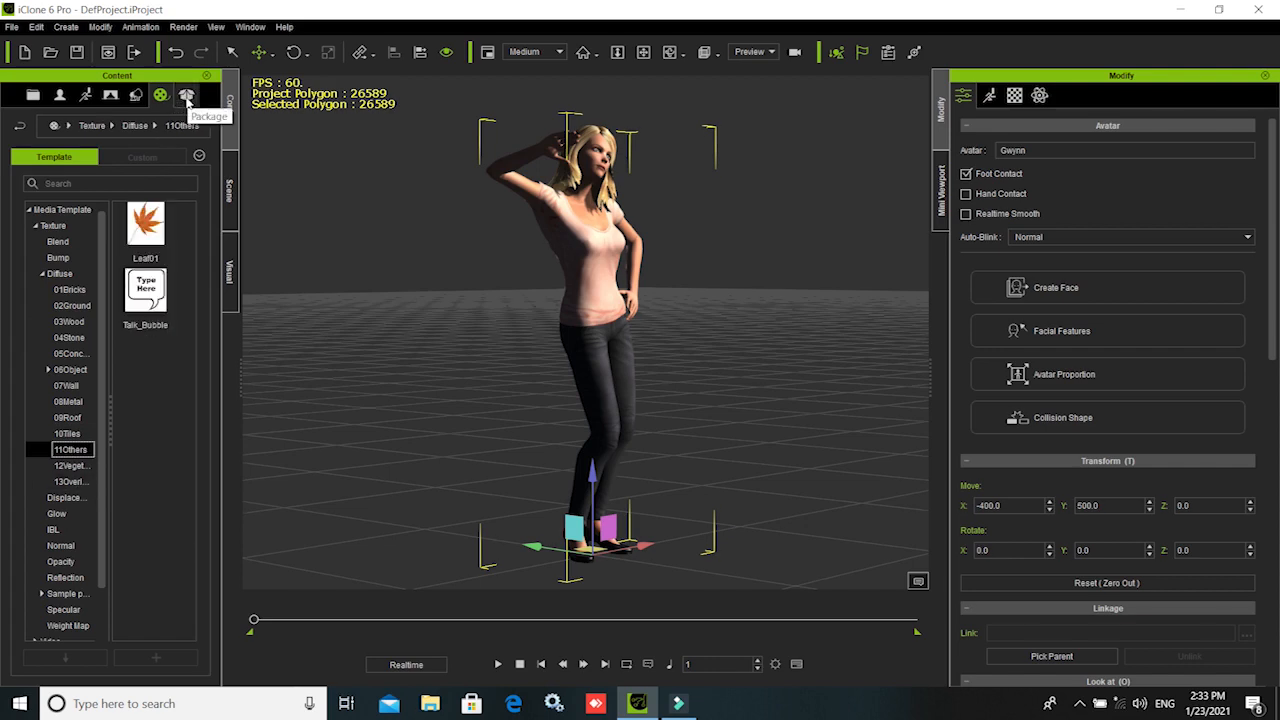
{"action": "left_click", "coordinate": [187, 96]}
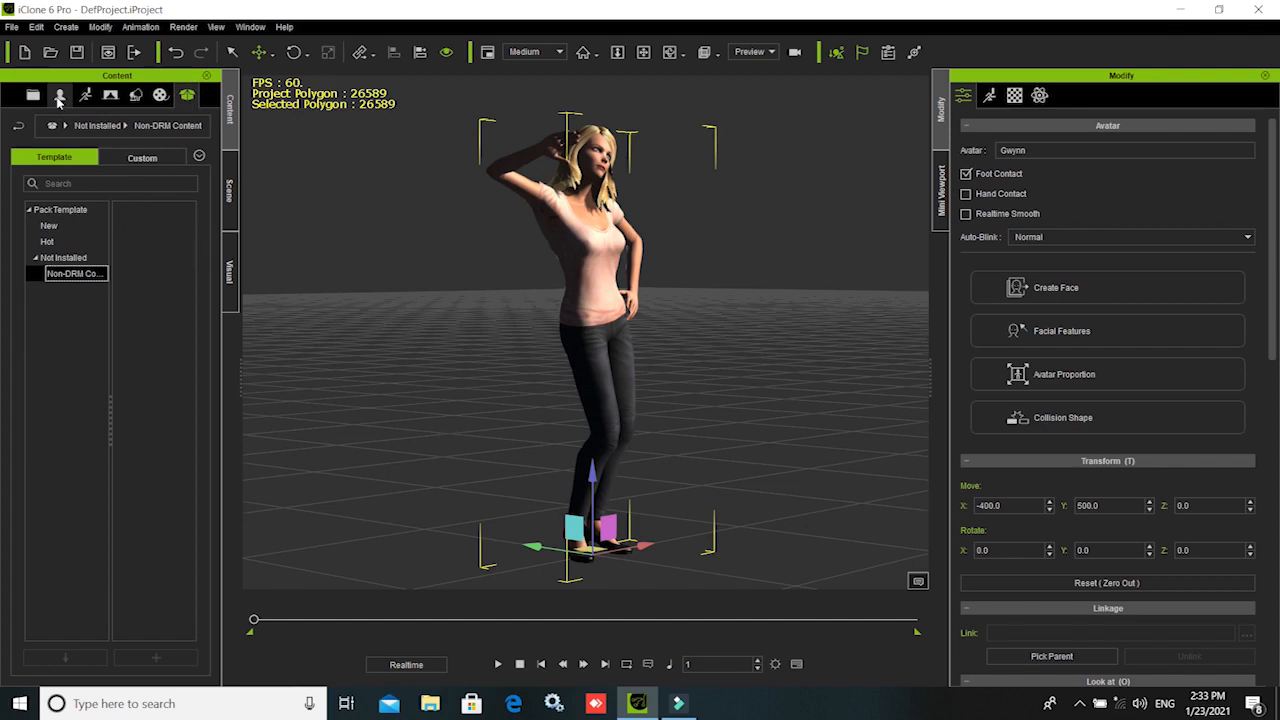
- Return to the project templates and start a new empty project, discarding the current one without saving
{"action": "left_click", "coordinate": [34, 96]}
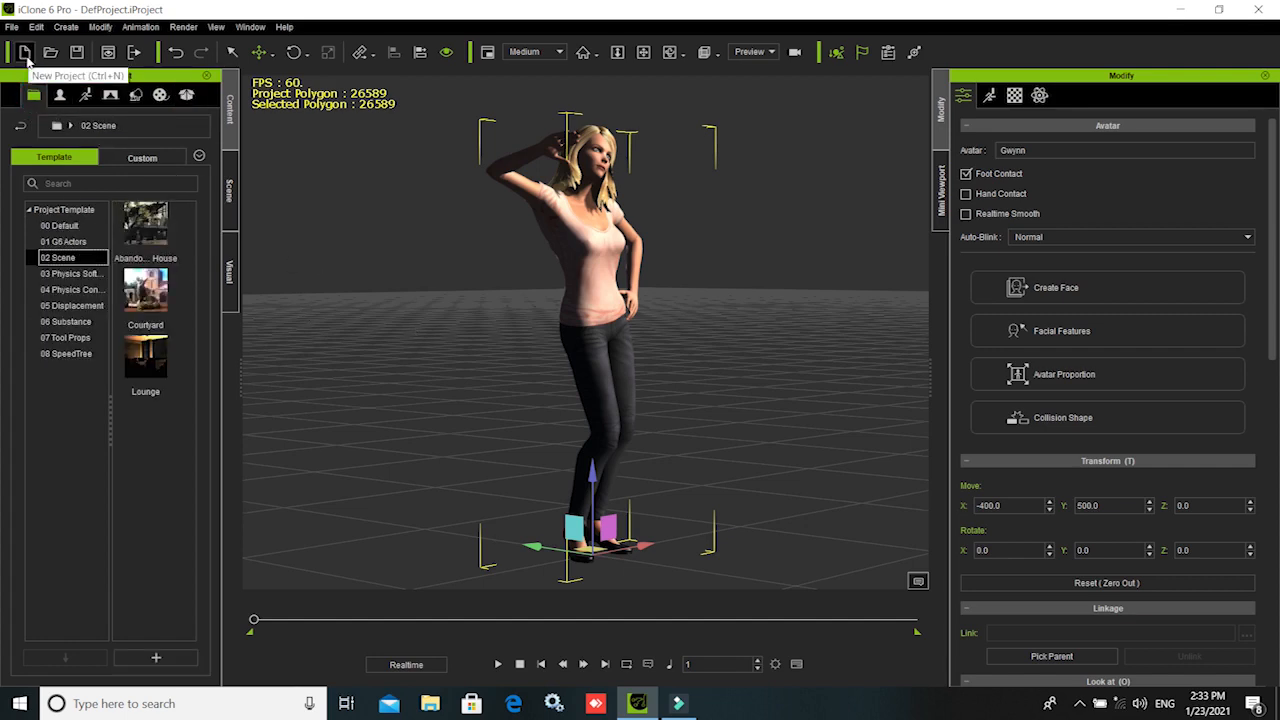
{"action": "left_click", "coordinate": [25, 52]}
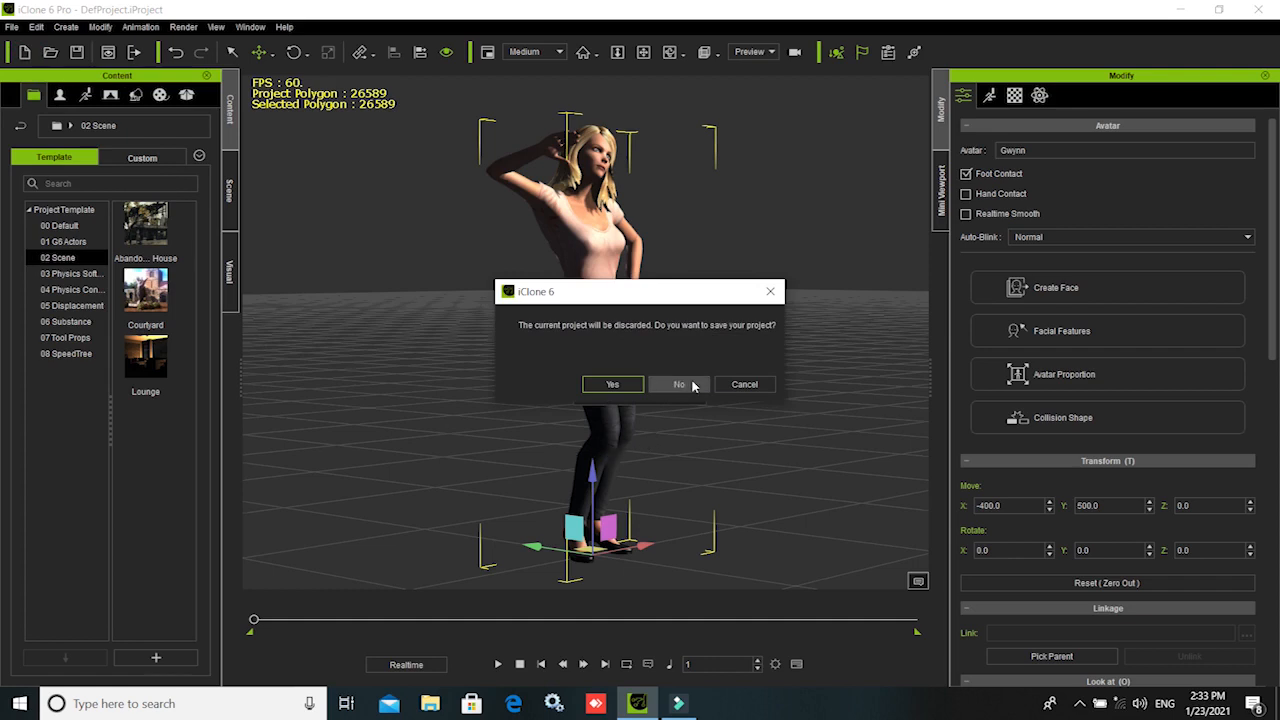
{"action": "left_click", "coordinate": [684, 385]}
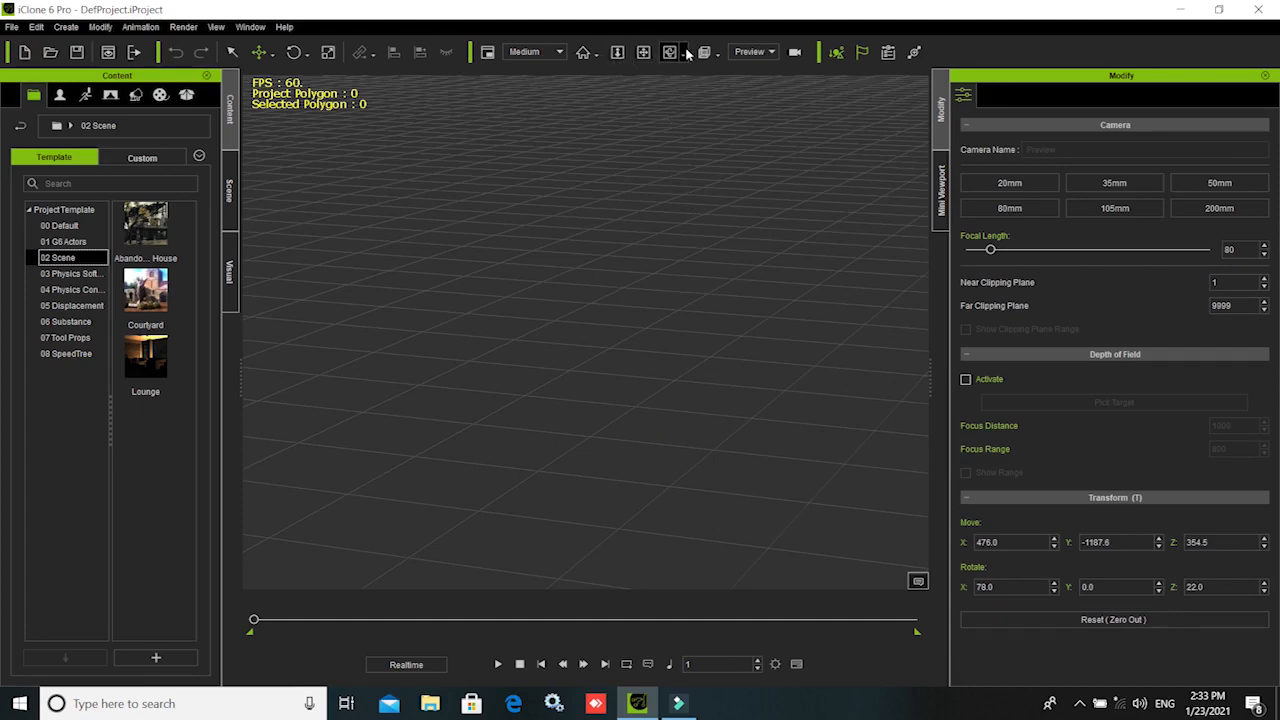
- Practise orbiting, panning and zooming the preview camera around the empty scene
{"action": "right_click_drag", "start_coordinate": [717, 493], "coordinate": [569, 291]}
{"action": "mouse_move", "coordinate": [630, 427]}
{"action": "right_mouse_down"}
{"action": "mouse_move", "coordinate": [651, 429]}
{"action": "mouse_move", "coordinate": [609, 443]}
{"action": "mouse_move", "coordinate": [710, 461]}
{"action": "mouse_move", "coordinate": [729, 449]}
{"action": "mouse_move", "coordinate": [600, 454]}
{"action": "mouse_move", "coordinate": [691, 437]}
{"action": "mouse_move", "coordinate": [613, 440]}
{"action": "right_mouse_up"}
{"action": "right_click_drag", "start_coordinate": [566, 486], "coordinate": [657, 367]}
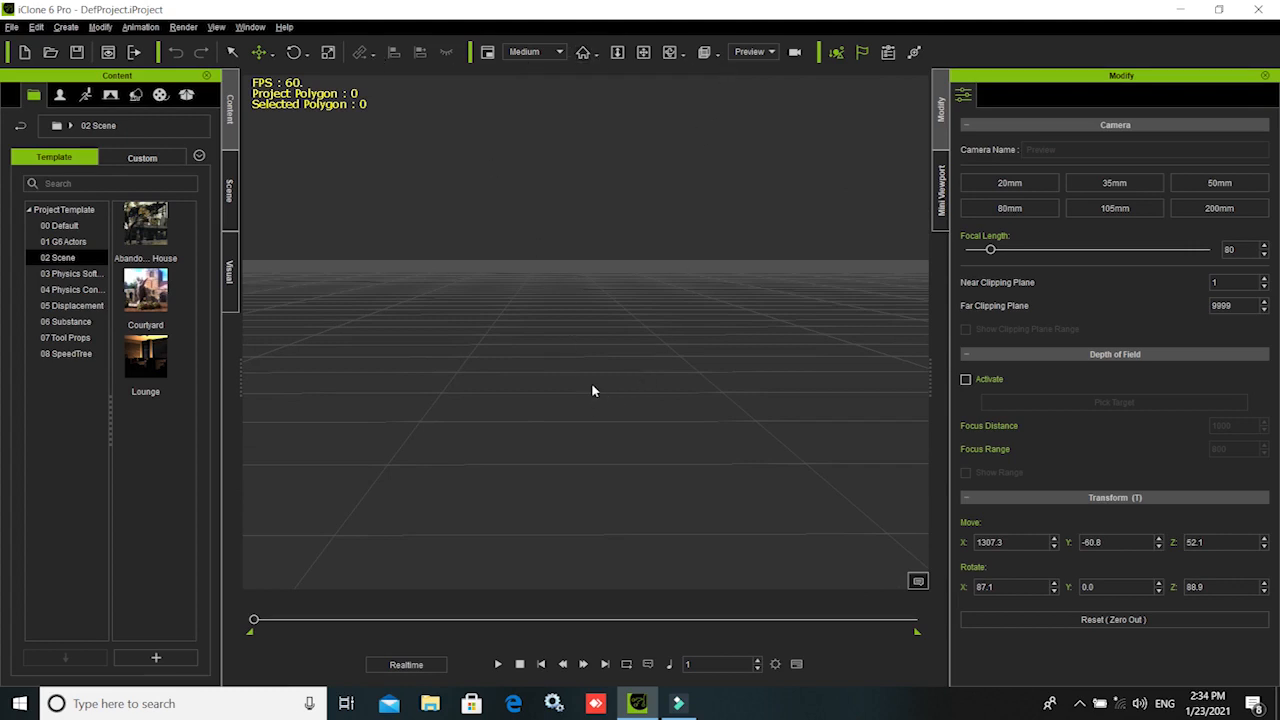
{"action": "mouse_move", "coordinate": [595, 430]}
{"action": "middle_mouse_down"}
{"action": "mouse_move", "coordinate": [557, 429]}
{"action": "mouse_move", "coordinate": [563, 403]}
{"action": "mouse_move", "coordinate": [617, 440]}
{"action": "mouse_move", "coordinate": [620, 427]}
{"action": "middle_mouse_up"}
{"action": "middle_click_drag", "start_coordinate": [540, 431], "coordinate": [646, 449]}
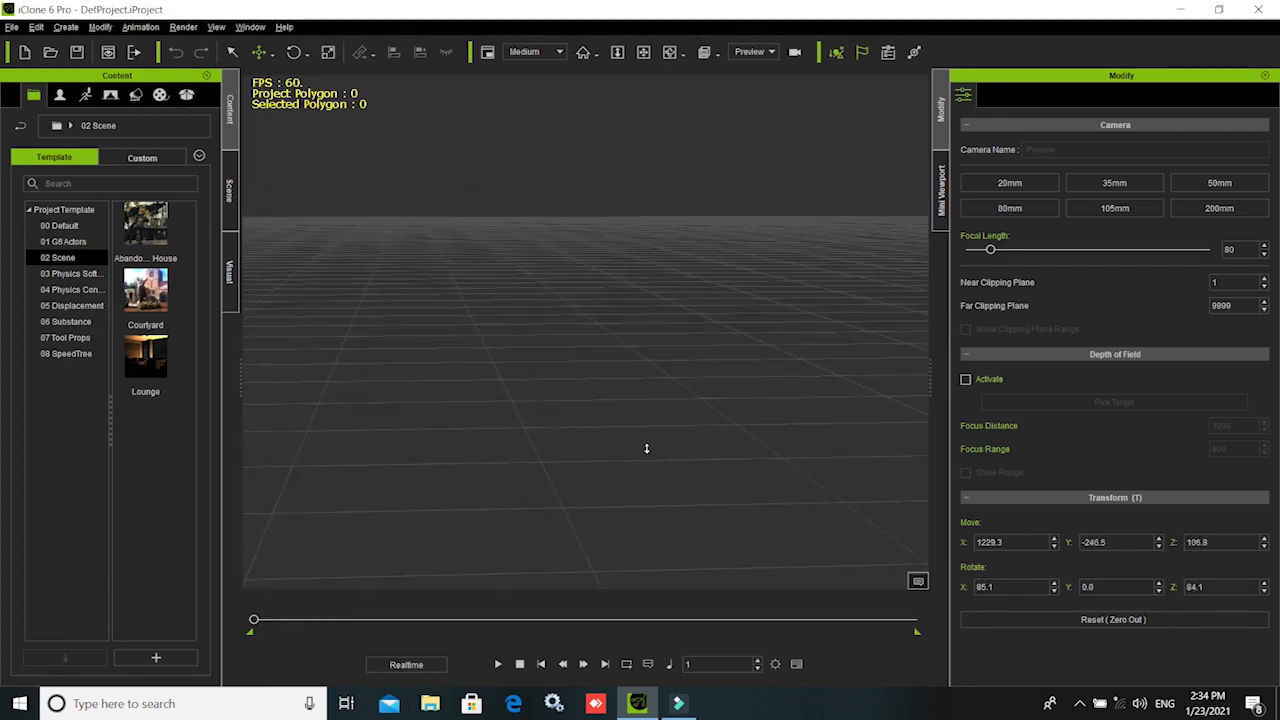
{"action": "scroll", "coordinate": [647, 449], "scroll_direction": "down", "scroll_amount": 5}
{"action": "middle_click_drag", "start_coordinate": [687, 481], "coordinate": [663, 452]}
{"action": "middle_click_drag", "start_coordinate": [714, 367], "coordinate": [590, 405]}
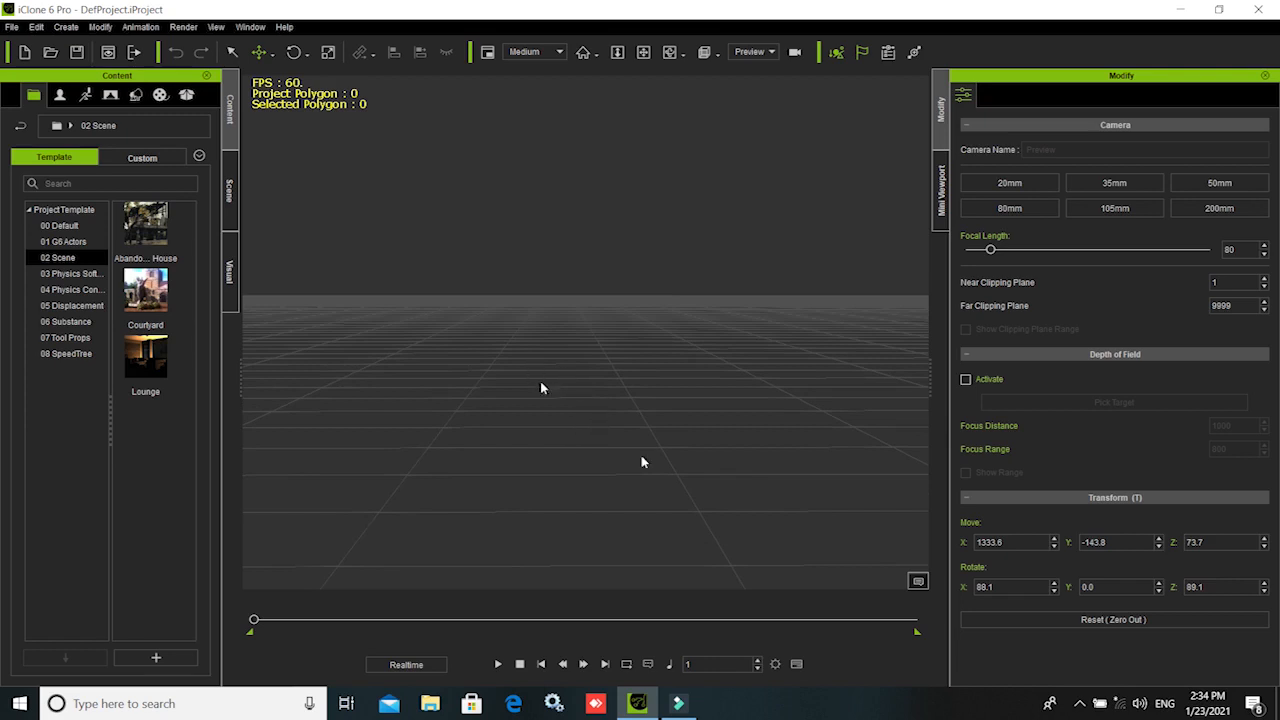
{"action": "left_click", "coordinate": [1078, 704]}
{"action": "left_click", "coordinate": [1078, 705]}
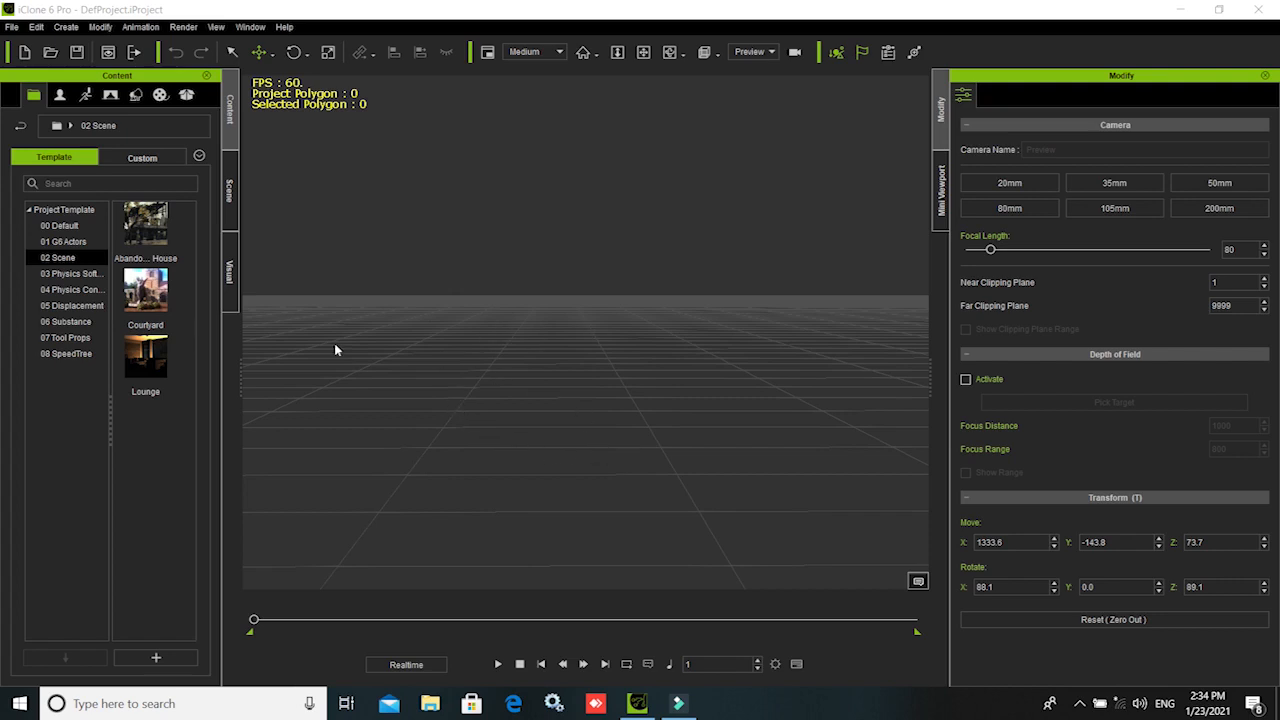
- Add the Floor_001 prop from the 3D Blocks Wall and Floor set to the scene at about X 400, Y -100
{"action": "left_click", "coordinate": [135, 94]}
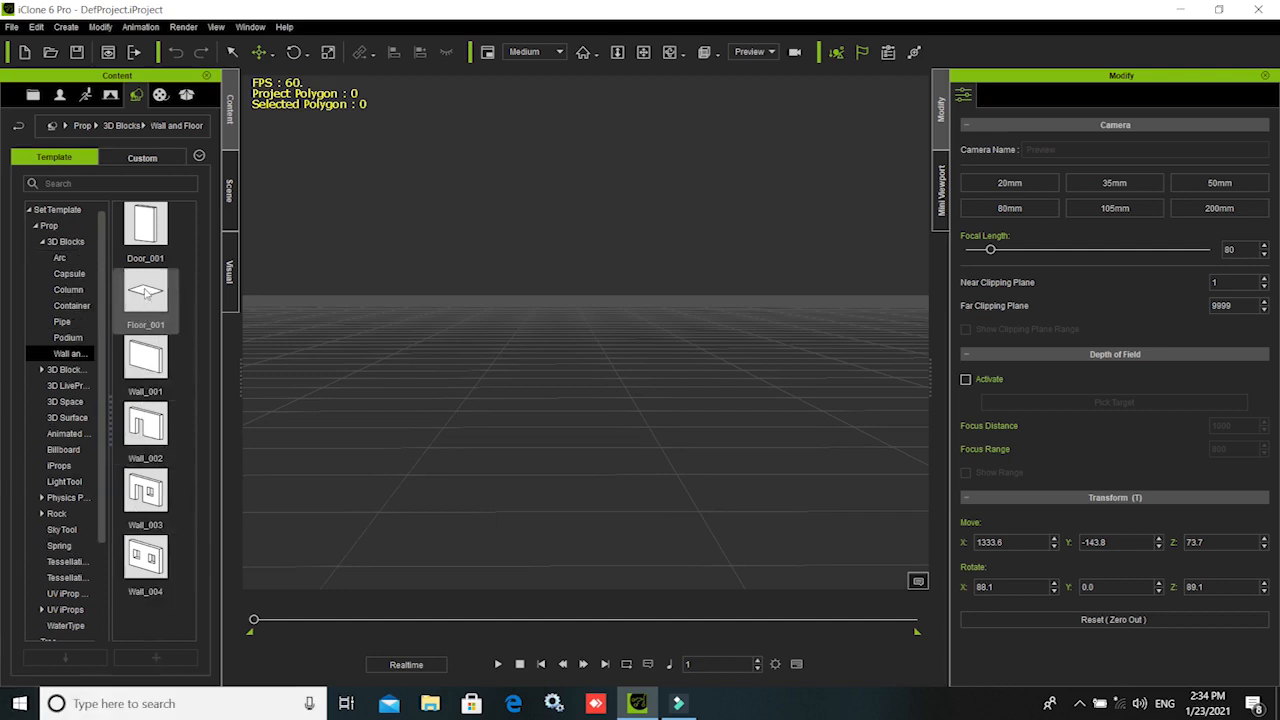
{"action": "left_click_drag", "start_coordinate": [143, 302], "coordinate": [543, 430]}
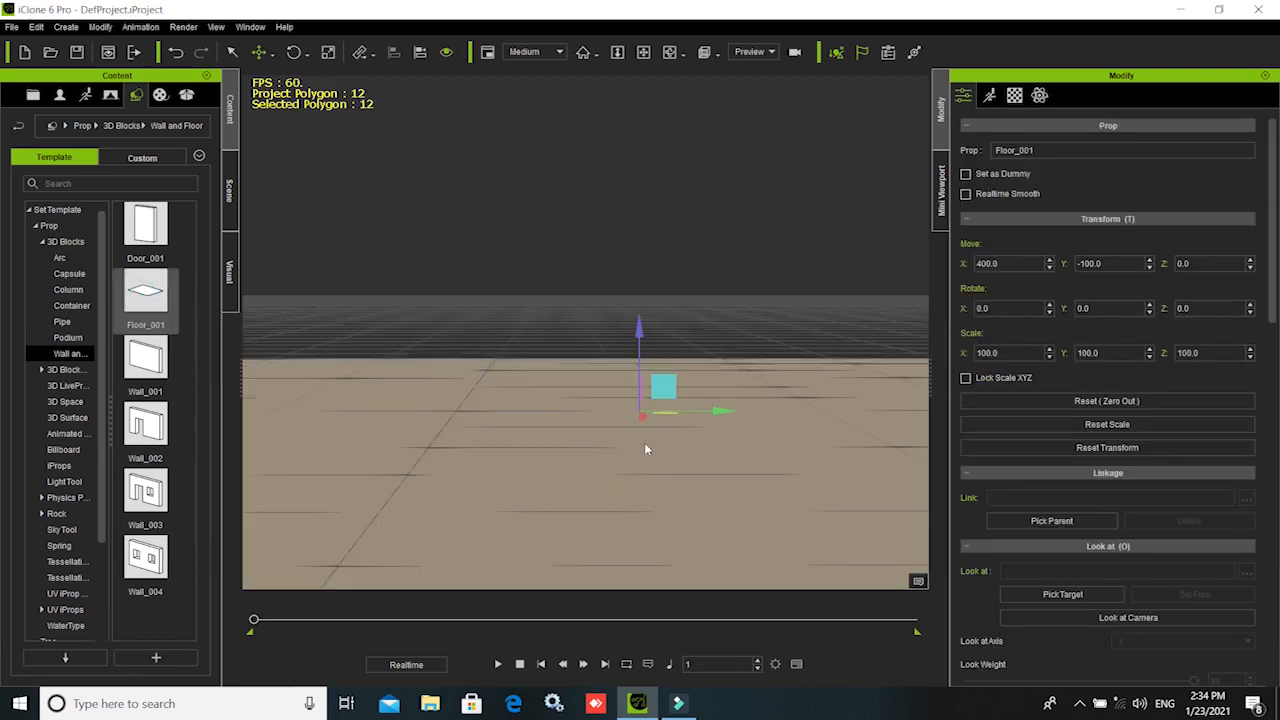
{"action": "scroll", "coordinate": [649, 445], "scroll_direction": "down", "scroll_amount": 5}
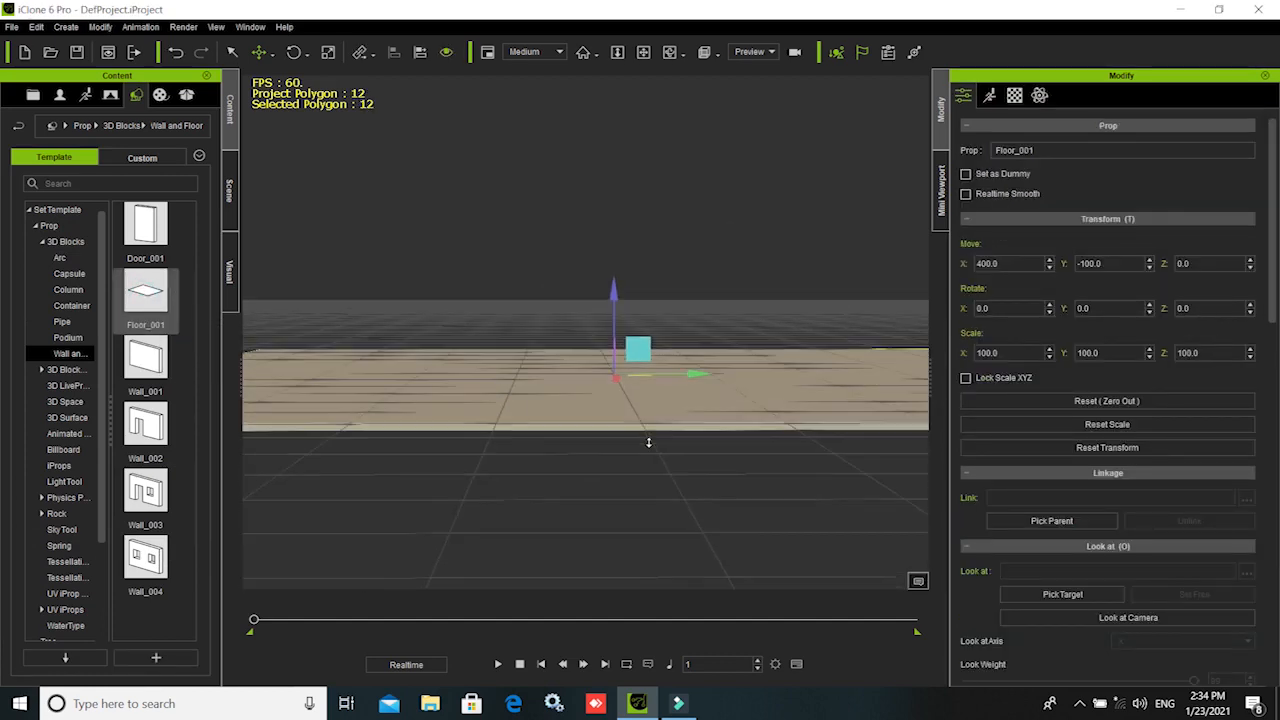
{"action": "scroll", "coordinate": [647, 429], "scroll_direction": "down", "scroll_amount": 2}
{"action": "mouse_move", "coordinate": [569, 469]}
{"action": "right_mouse_down"}
{"action": "mouse_move", "coordinate": [649, 523]}
{"action": "mouse_move", "coordinate": [590, 487]}
{"action": "mouse_move", "coordinate": [586, 526]}
{"action": "mouse_move", "coordinate": [588, 511]}
{"action": "mouse_move", "coordinate": [608, 529]}
{"action": "mouse_move", "coordinate": [572, 511]}
{"action": "mouse_move", "coordinate": [674, 518]}
{"action": "mouse_move", "coordinate": [577, 423]}
{"action": "mouse_move", "coordinate": [506, 451]}
{"action": "mouse_move", "coordinate": [521, 484]}
{"action": "mouse_move", "coordinate": [529, 466]}
{"action": "mouse_move", "coordinate": [486, 497]}
{"action": "mouse_move", "coordinate": [491, 506]}
{"action": "mouse_move", "coordinate": [547, 451]}
{"action": "mouse_move", "coordinate": [597, 546]}
{"action": "mouse_move", "coordinate": [554, 440]}
{"action": "mouse_move", "coordinate": [491, 454]}
{"action": "mouse_move", "coordinate": [497, 477]}
{"action": "mouse_move", "coordinate": [518, 477]}
{"action": "right_mouse_up"}
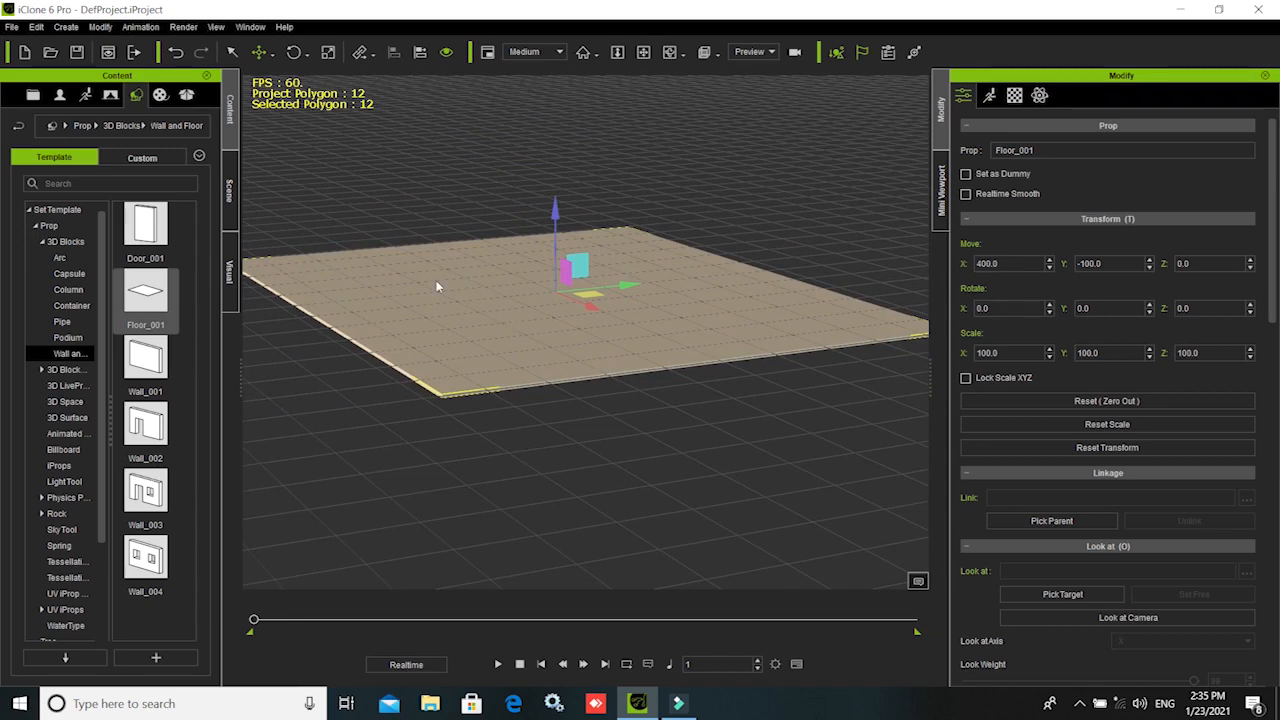
{"action": "mouse_move", "coordinate": [505, 398]}
{"action": "right_mouse_down"}
{"action": "mouse_move", "coordinate": [517, 420]}
{"action": "mouse_move", "coordinate": [511, 408]}
{"action": "right_mouse_up"}
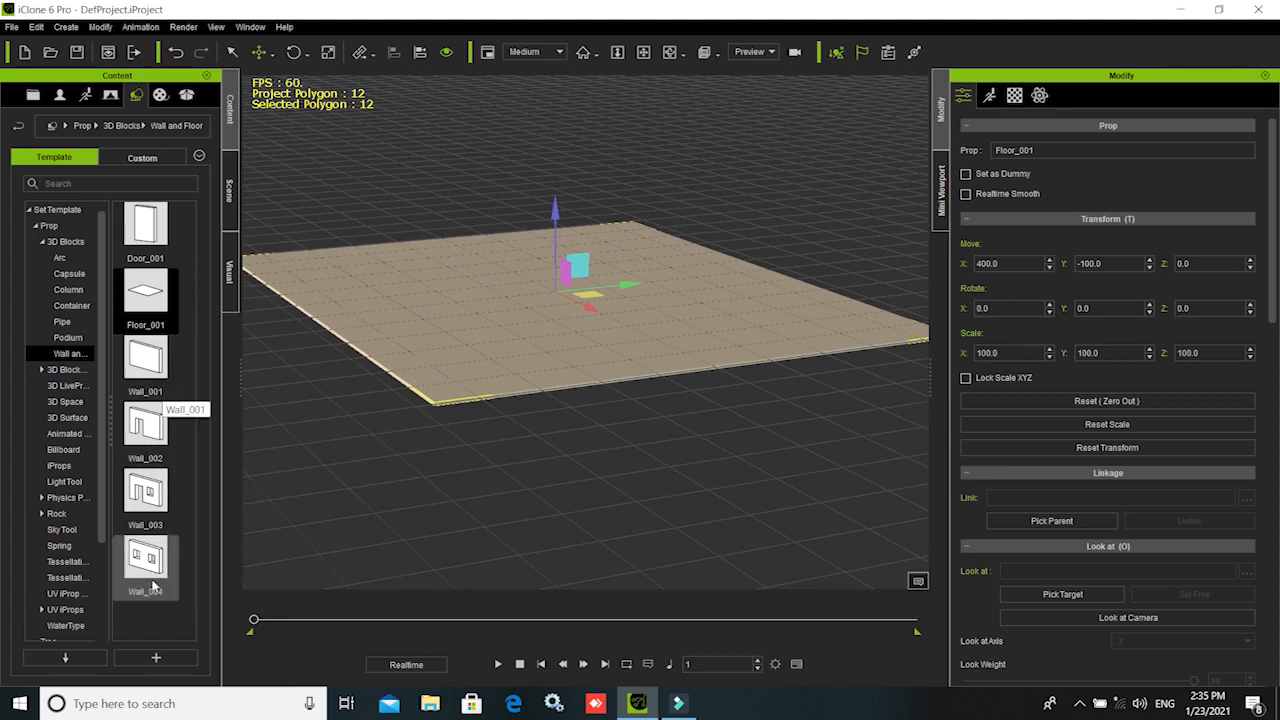
- Add the Wall_004 prop with two windows behind the floor at about X -200, and shift it to about Y -81.4
{"action": "left_click_drag", "start_coordinate": [145, 578], "coordinate": [456, 280]}
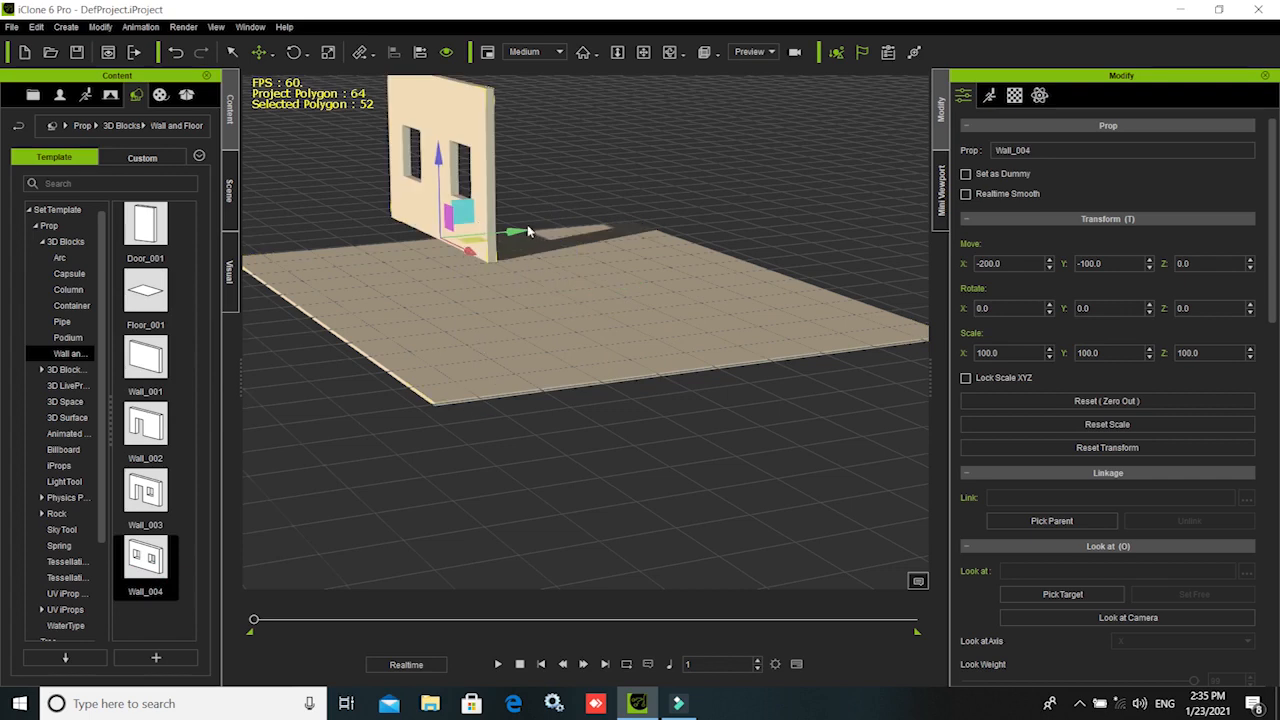
{"action": "left_click_drag", "start_coordinate": [515, 231], "coordinate": [525, 270]}
- Rotate the windowed wall to exactly 90 degrees about Z and stretch its X scale to about 152.5
{"action": "key", "text": "e"}
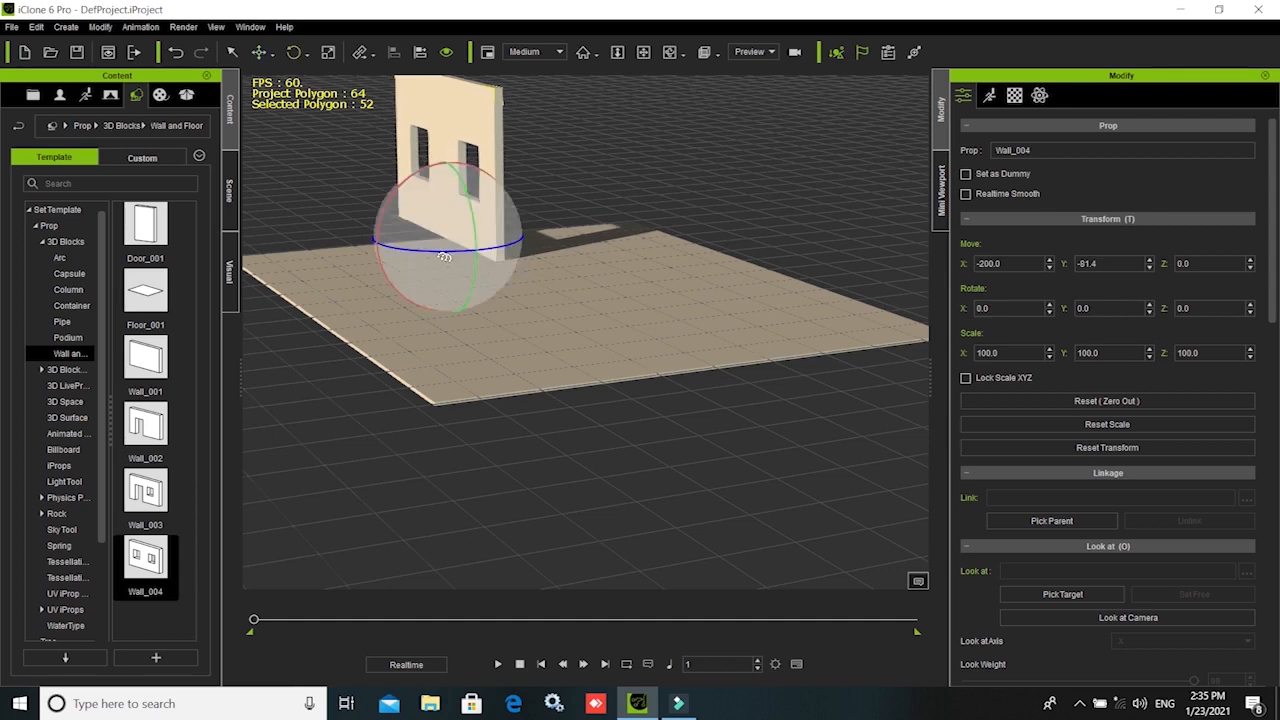
{"action": "left_click_drag", "start_coordinate": [442, 252], "coordinate": [496, 257]}
{"action": "left_click", "coordinate": [1200, 307]}
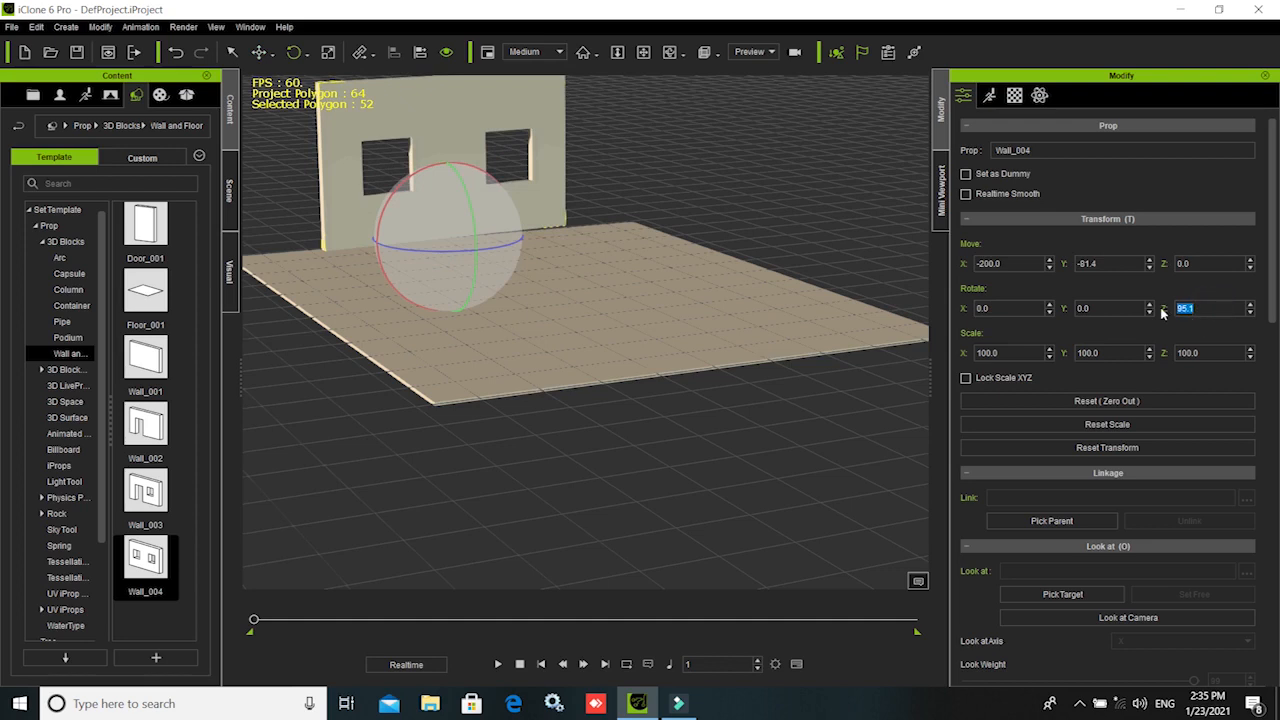
{"action": "type", "text": "90"}
{"action": "key", "text": "Return"}
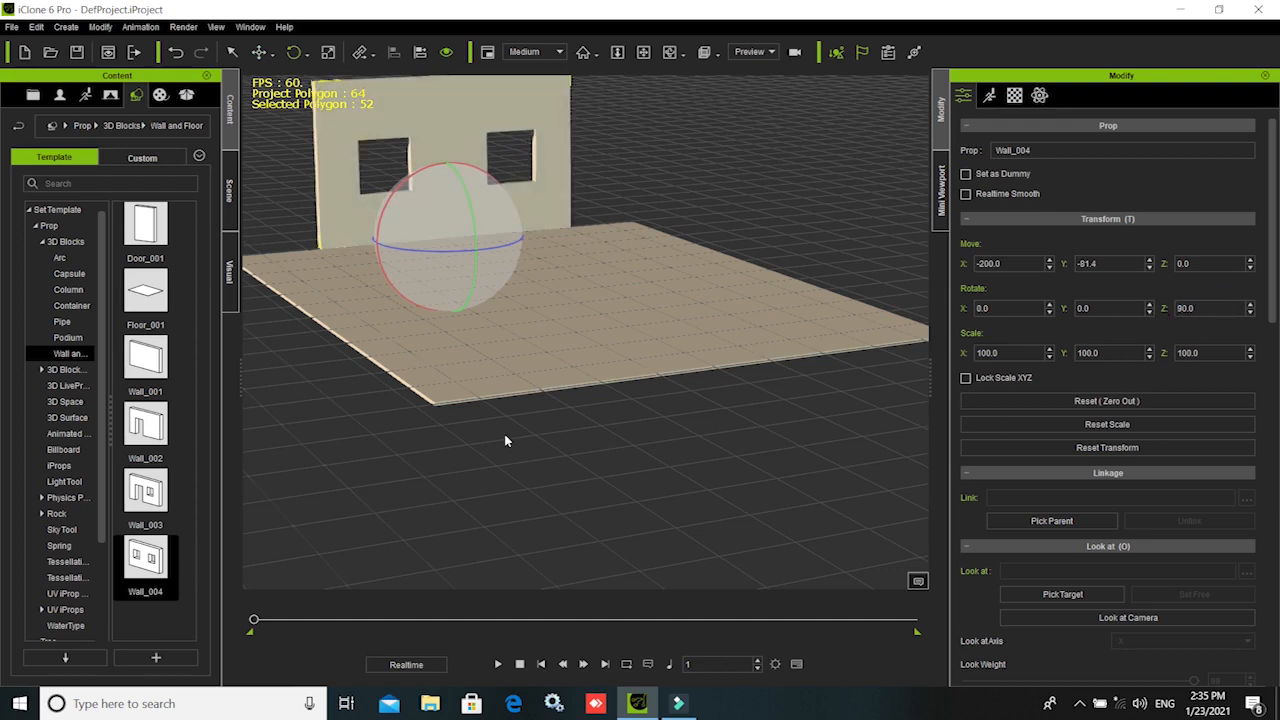
{"action": "key", "text": "r"}
{"action": "left_click_drag", "start_coordinate": [523, 231], "coordinate": [580, 240]}
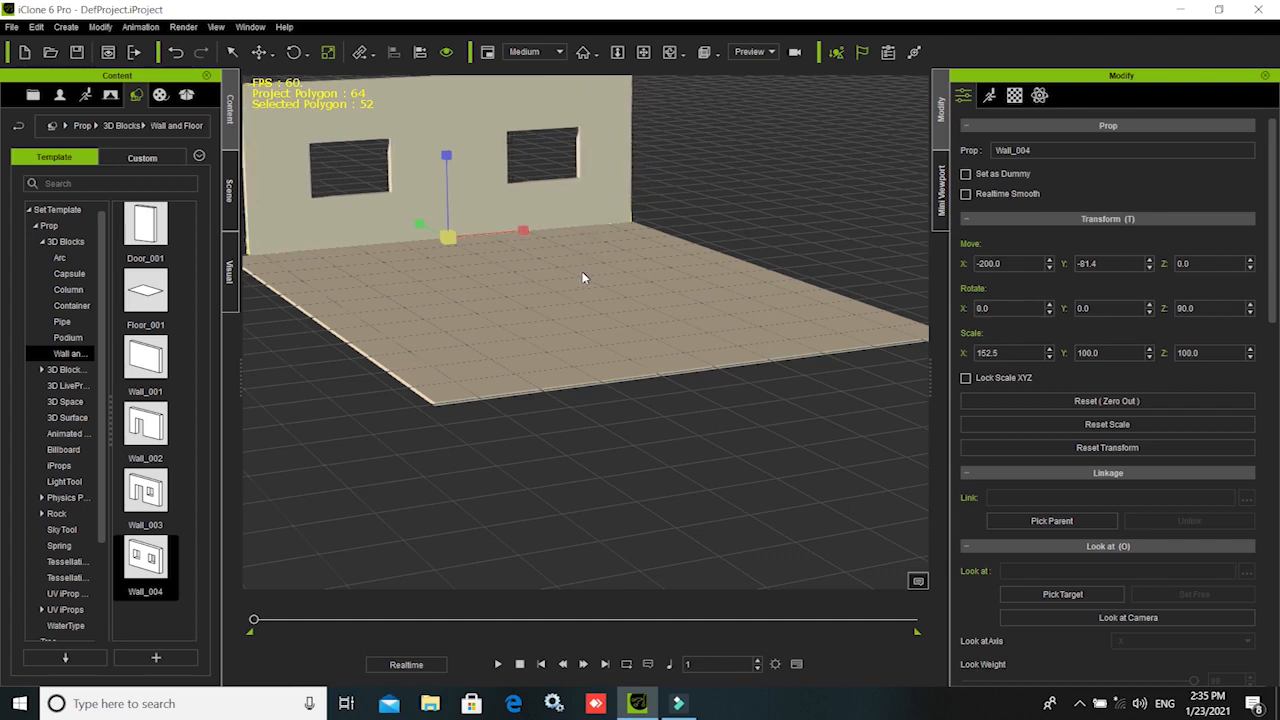
- Shift the windowed wall to about Y -97 and stretch its X scale to about 161.1 to span the floor edge
{"action": "key", "text": "f"}
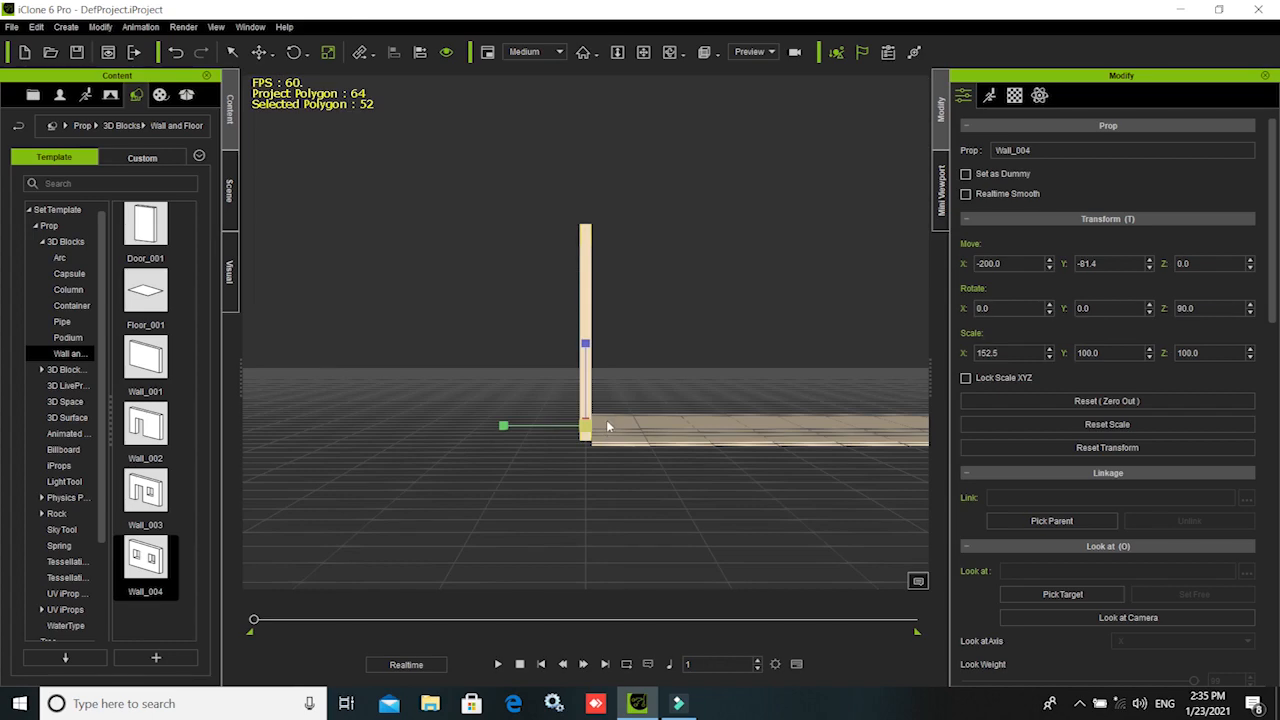
{"action": "right_click_drag", "start_coordinate": [633, 425], "coordinate": [551, 517]}
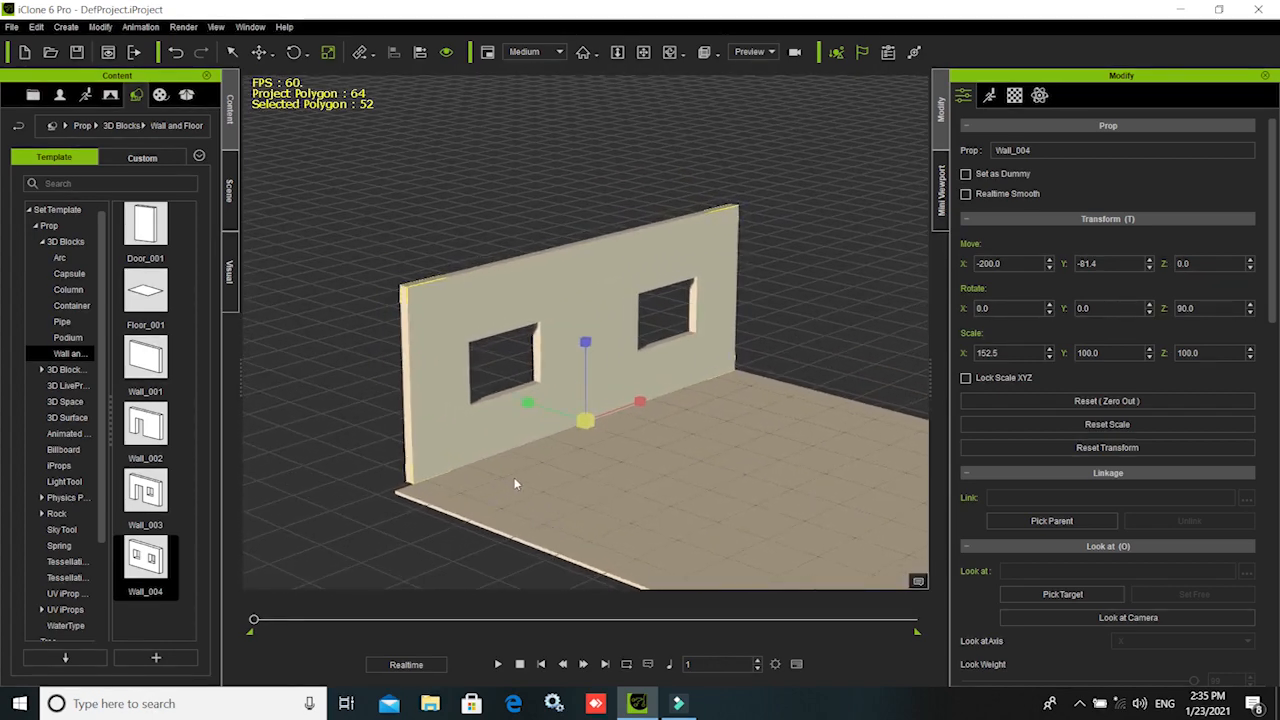
{"action": "left_click_drag", "start_coordinate": [639, 401], "coordinate": [635, 416]}
{"action": "key", "text": "r"}
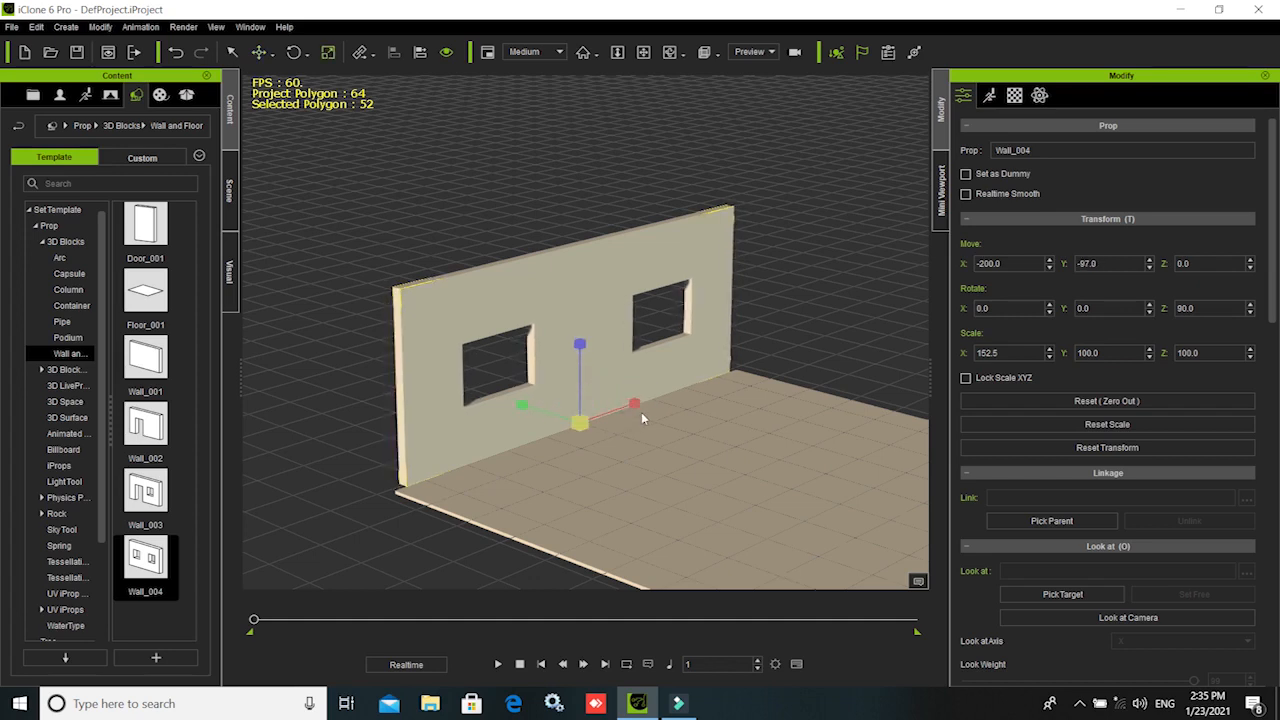
{"action": "left_click_drag", "start_coordinate": [641, 405], "coordinate": [646, 404]}
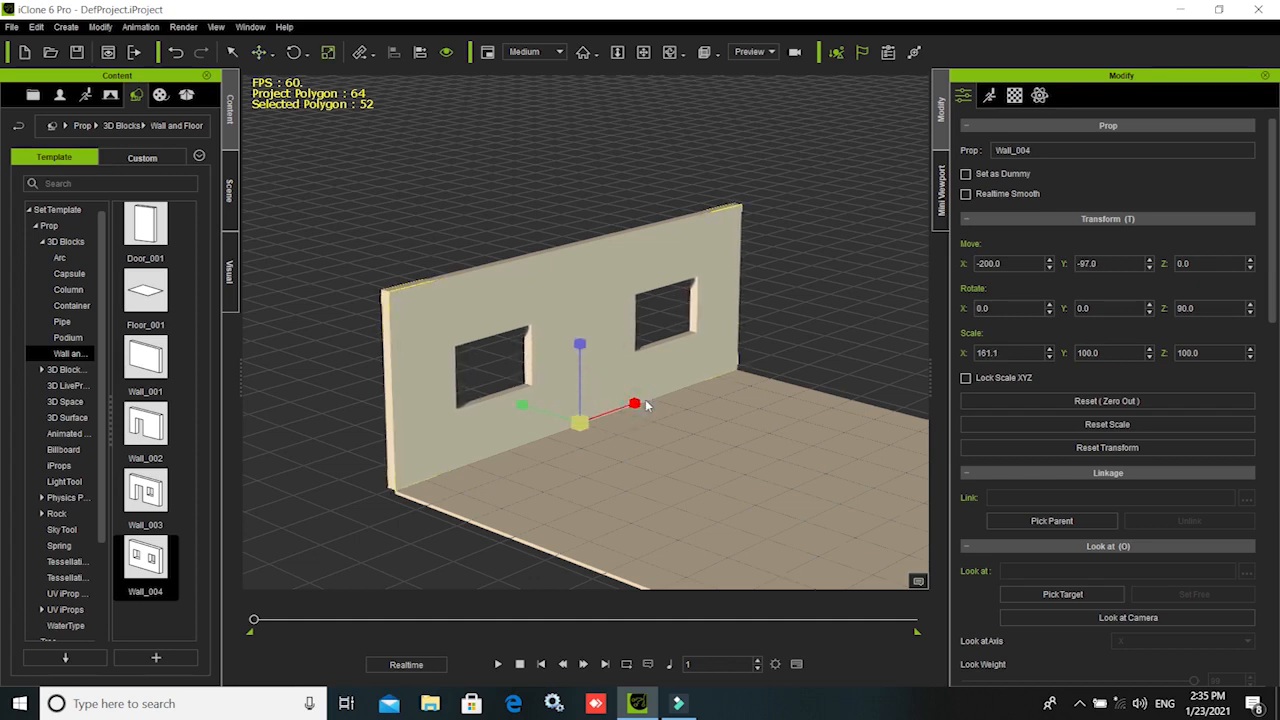
- Move the windowed wall to about X -177.9 so it stands on the floor's back edge
{"action": "key", "text": "w"}
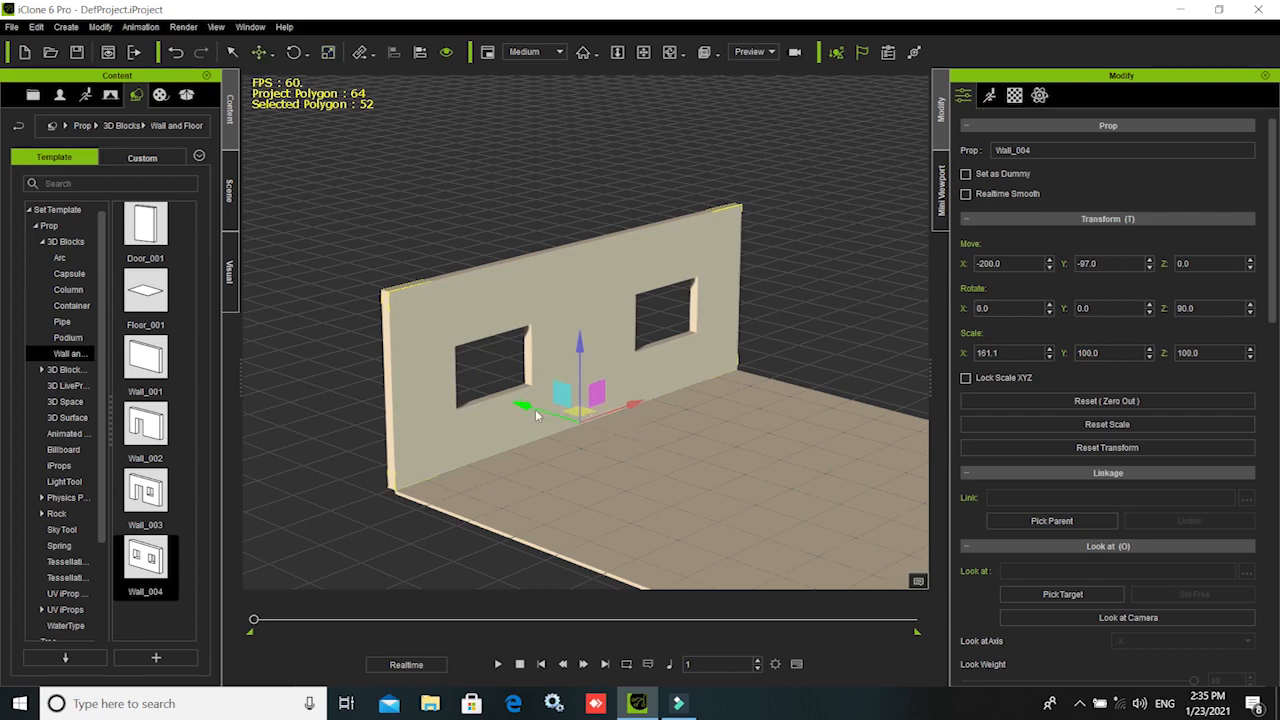
{"action": "left_click_drag", "start_coordinate": [526, 405], "coordinate": [534, 407]}
{"action": "scroll", "coordinate": [697, 331], "scroll_direction": "down", "scroll_amount": 4}
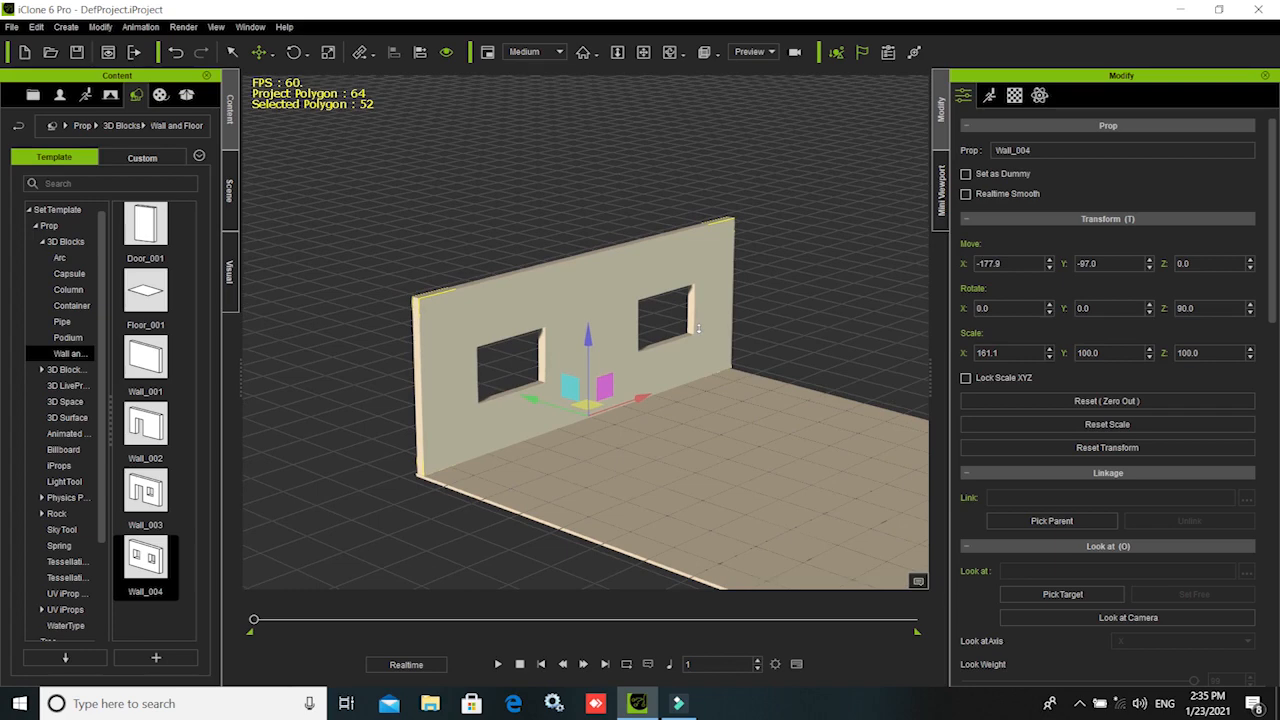
{"action": "right_click_drag", "start_coordinate": [718, 441], "coordinate": [681, 434]}
{"action": "scroll", "coordinate": [745, 388], "scroll_direction": "down", "scroll_amount": 5}
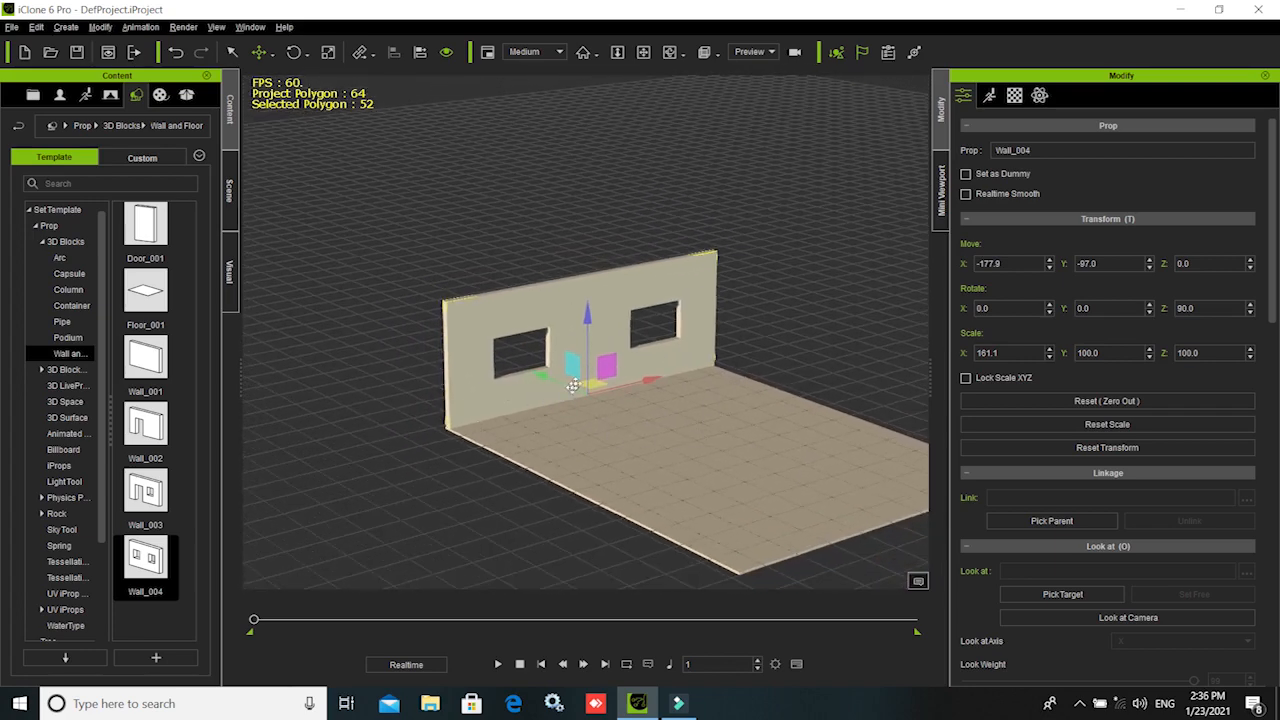
{"action": "scroll", "coordinate": [573, 386], "scroll_direction": "up", "scroll_amount": 6}
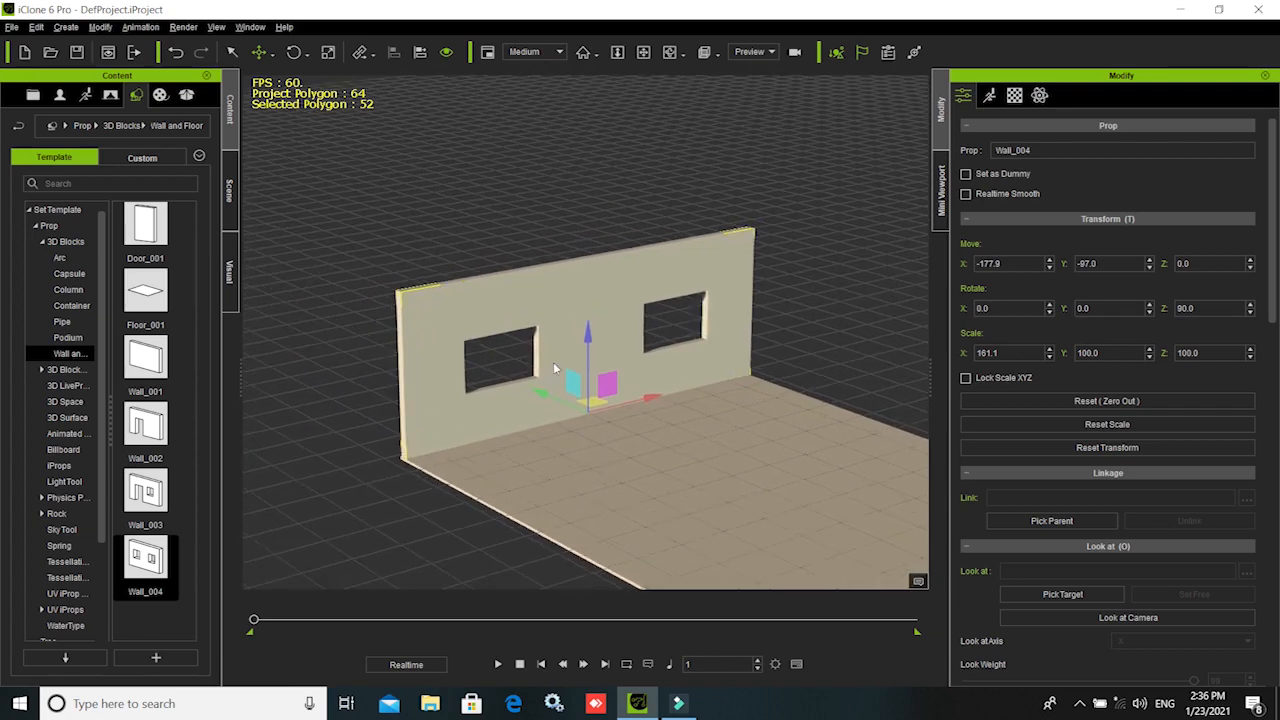
{"action": "scroll", "coordinate": [547, 360], "scroll_direction": "up", "scroll_amount": 1}
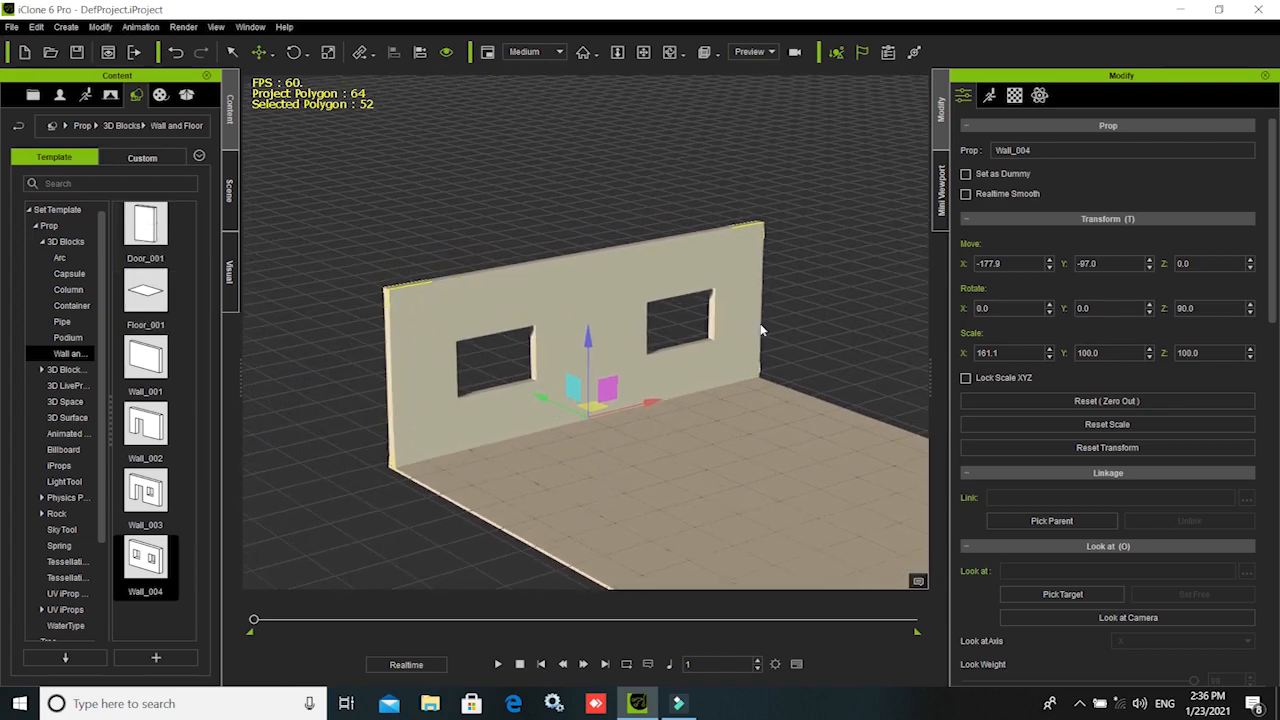
{"action": "scroll", "coordinate": [733, 535], "scroll_direction": "down", "scroll_amount": 4}
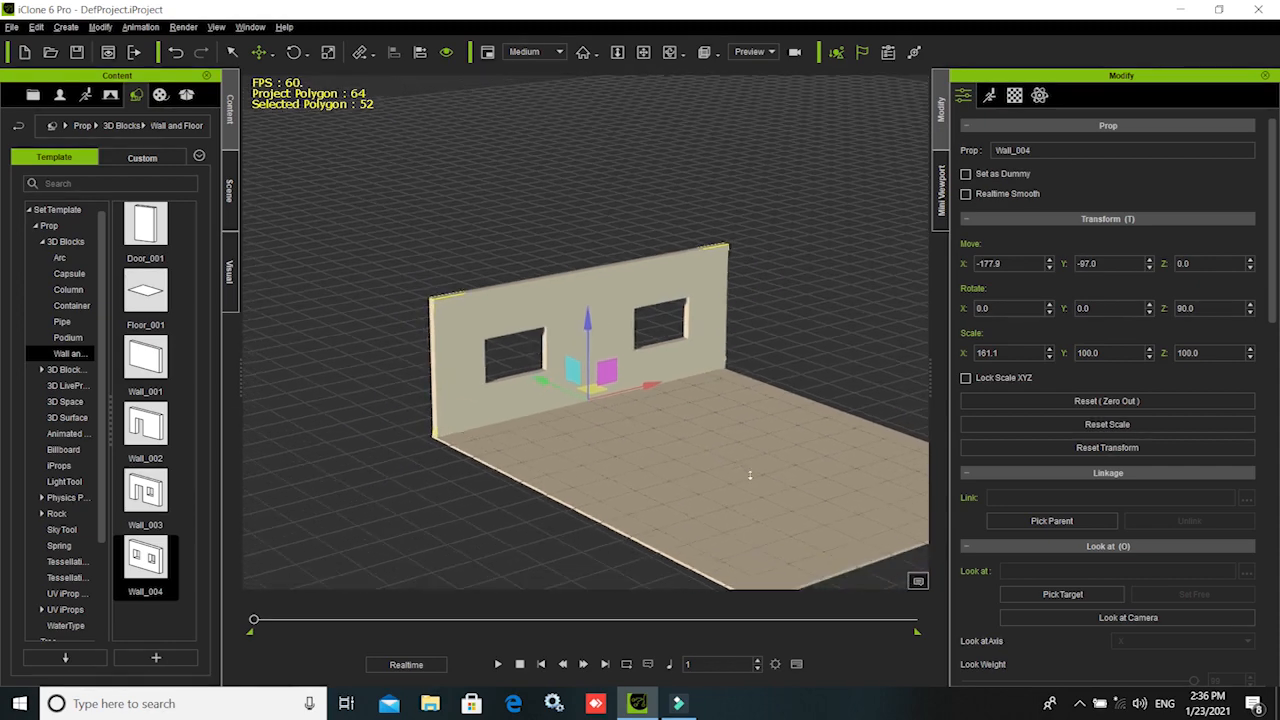
{"action": "scroll", "coordinate": [752, 470], "scroll_direction": "down", "scroll_amount": 3}
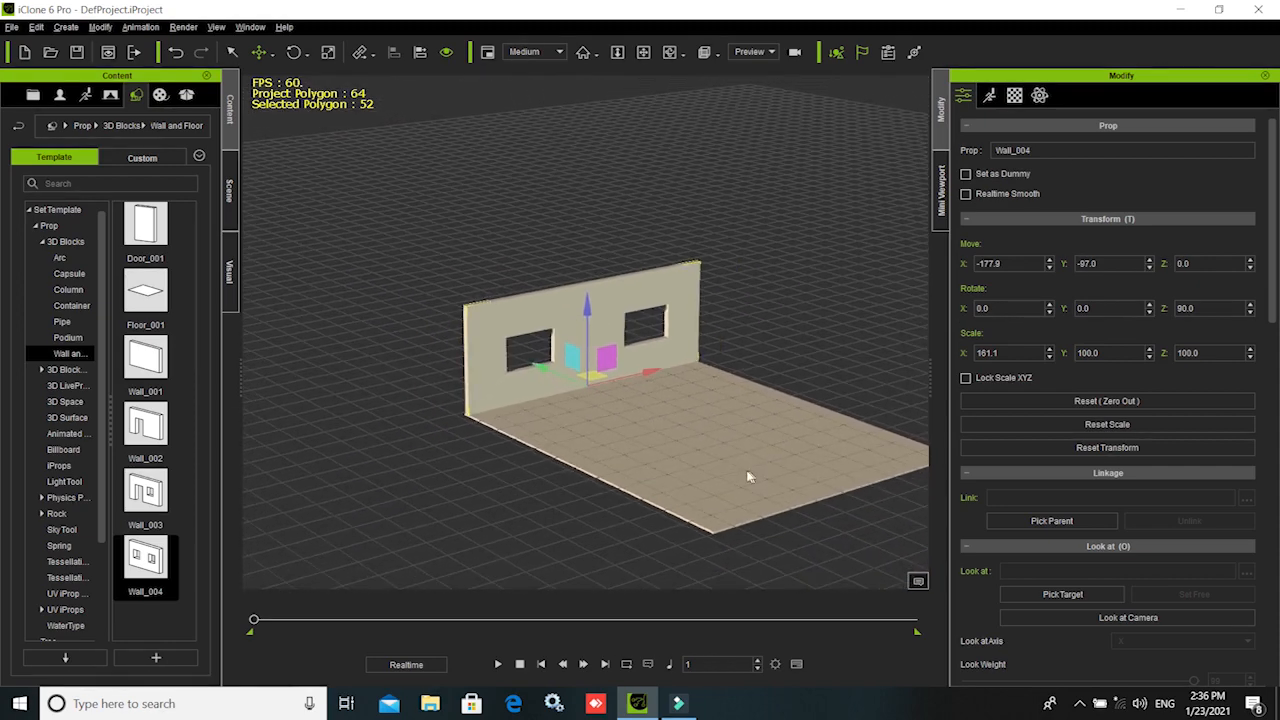
- Duplicate the windowed wall across the floor, placing the copy at about X 391.1, Y -92.8
{"action": "key", "text": "r"}
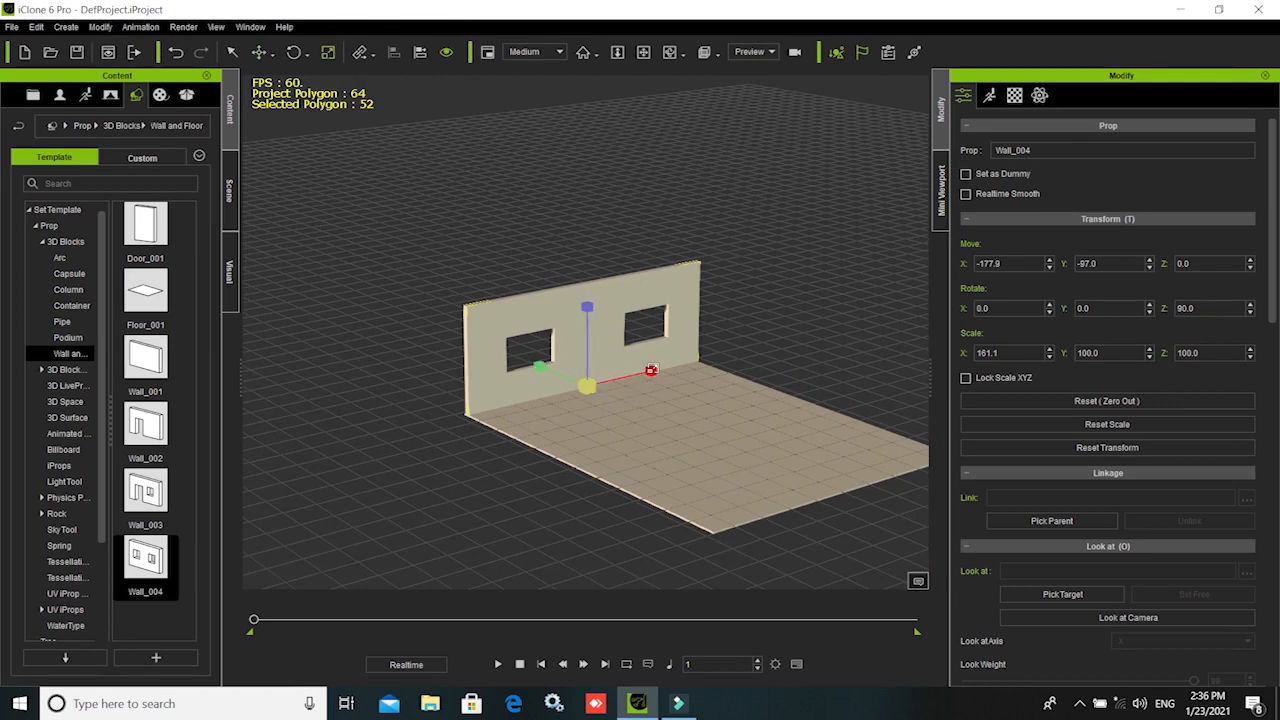
{"action": "key", "text": "w"}
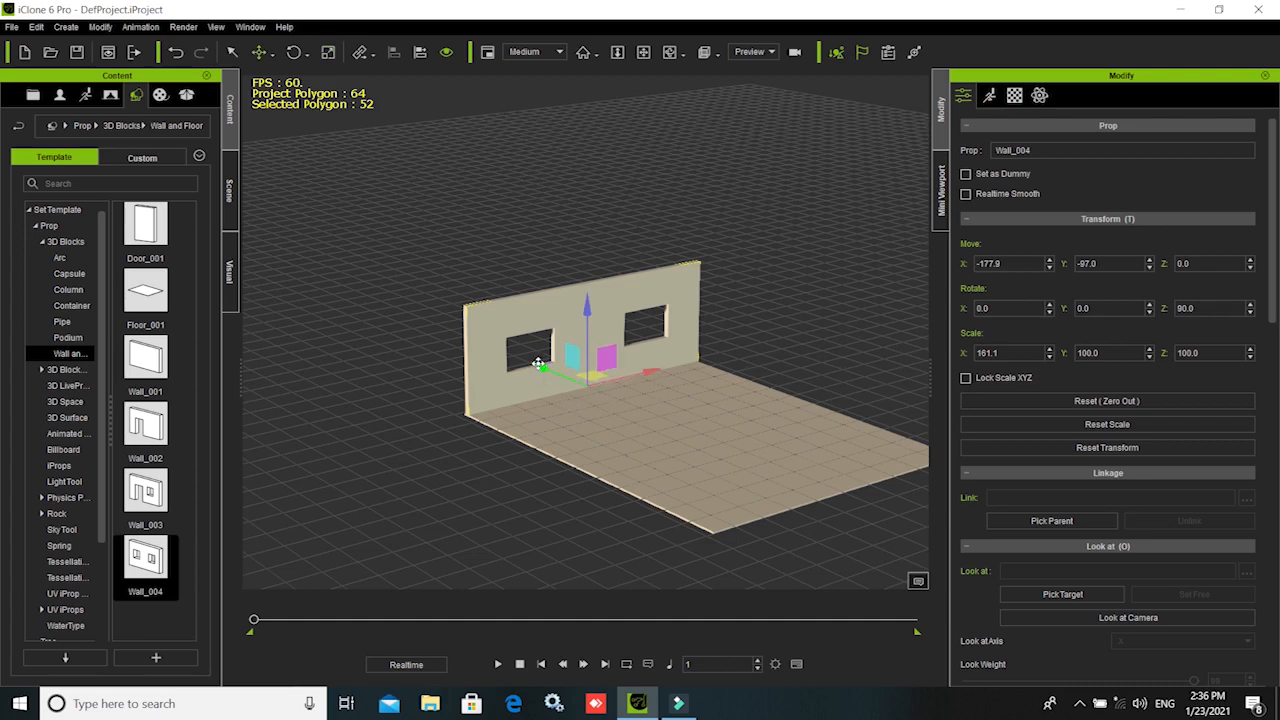
{"action": "left_click_drag", "start_coordinate": [538, 363], "coordinate": [639, 456], "text": "ctrl"}
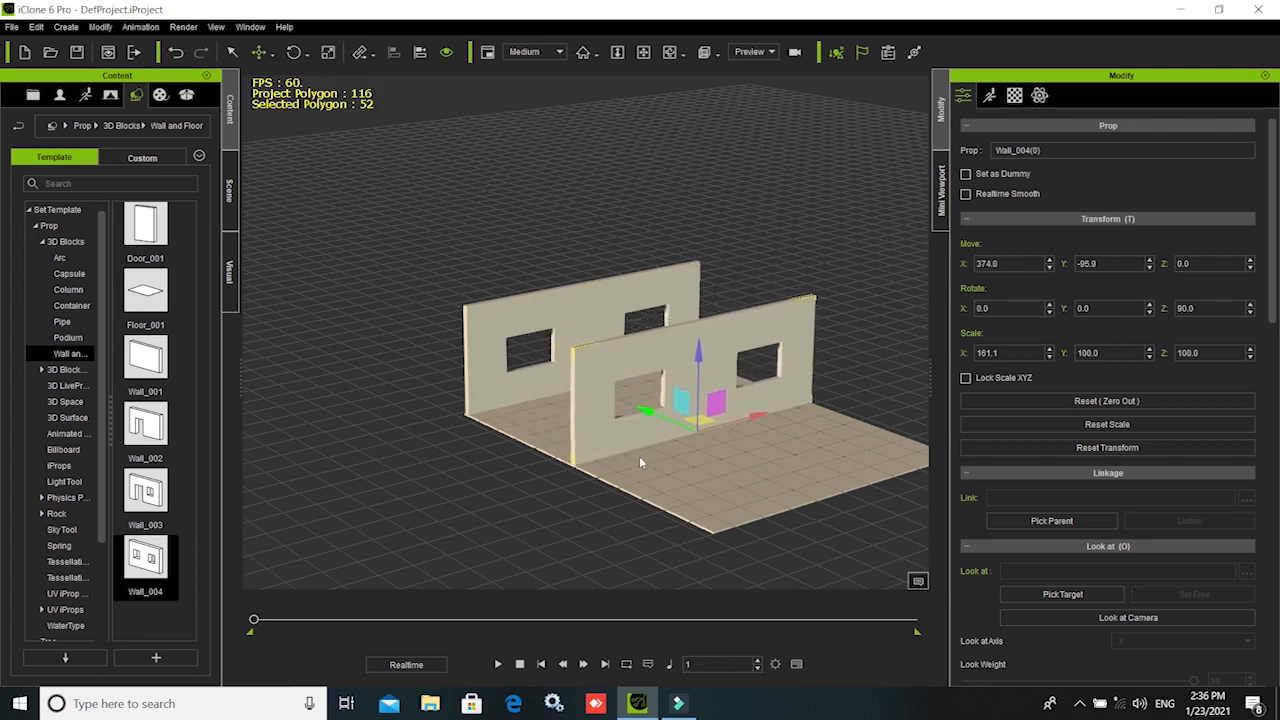
{"action": "mouse_move", "coordinate": [639, 456]}
{"action": "left_mouse_down", "text": "ctrl"}
{"action": "mouse_move", "coordinate": [771, 523]}
{"action": "mouse_move", "coordinate": [643, 470]}
{"action": "mouse_move", "coordinate": [656, 462]}
{"action": "left_mouse_up", "text": "ctrl"}
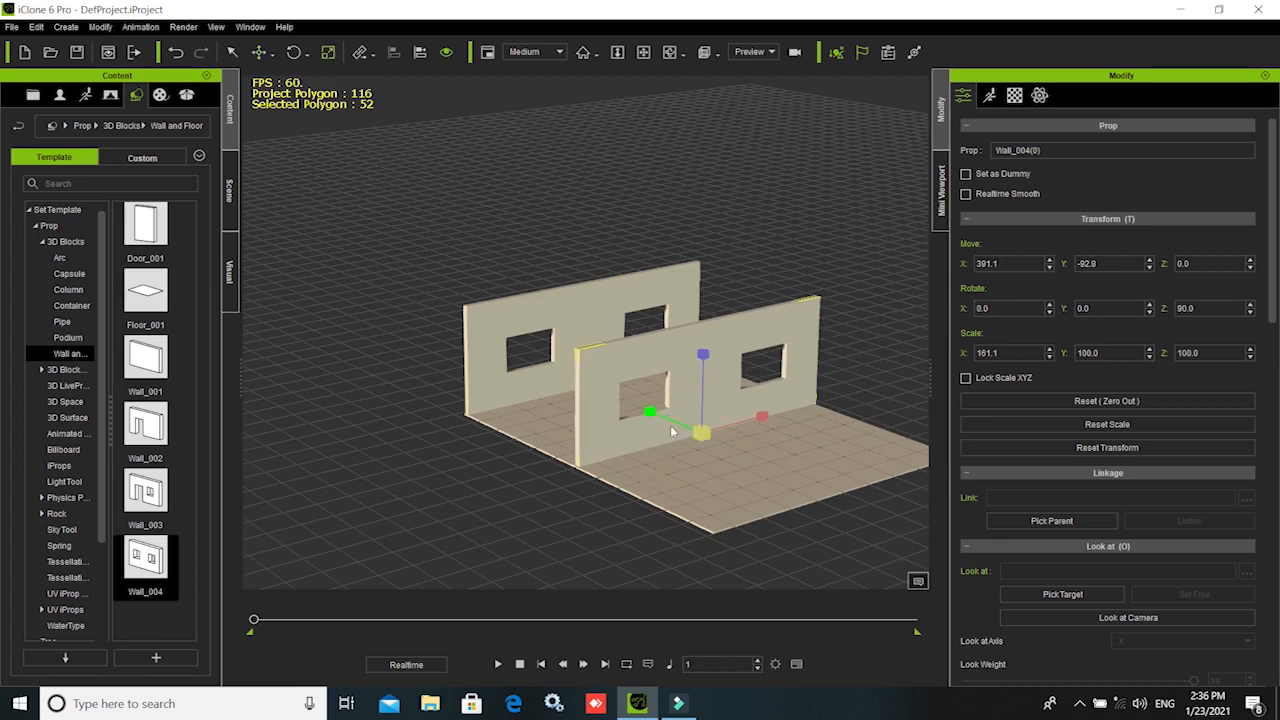
- Narrow the copied windowed wall to an X scale of about 70.3 and shift it to about Y 158.8
{"action": "left_click_drag", "start_coordinate": [763, 414], "coordinate": [654, 442]}
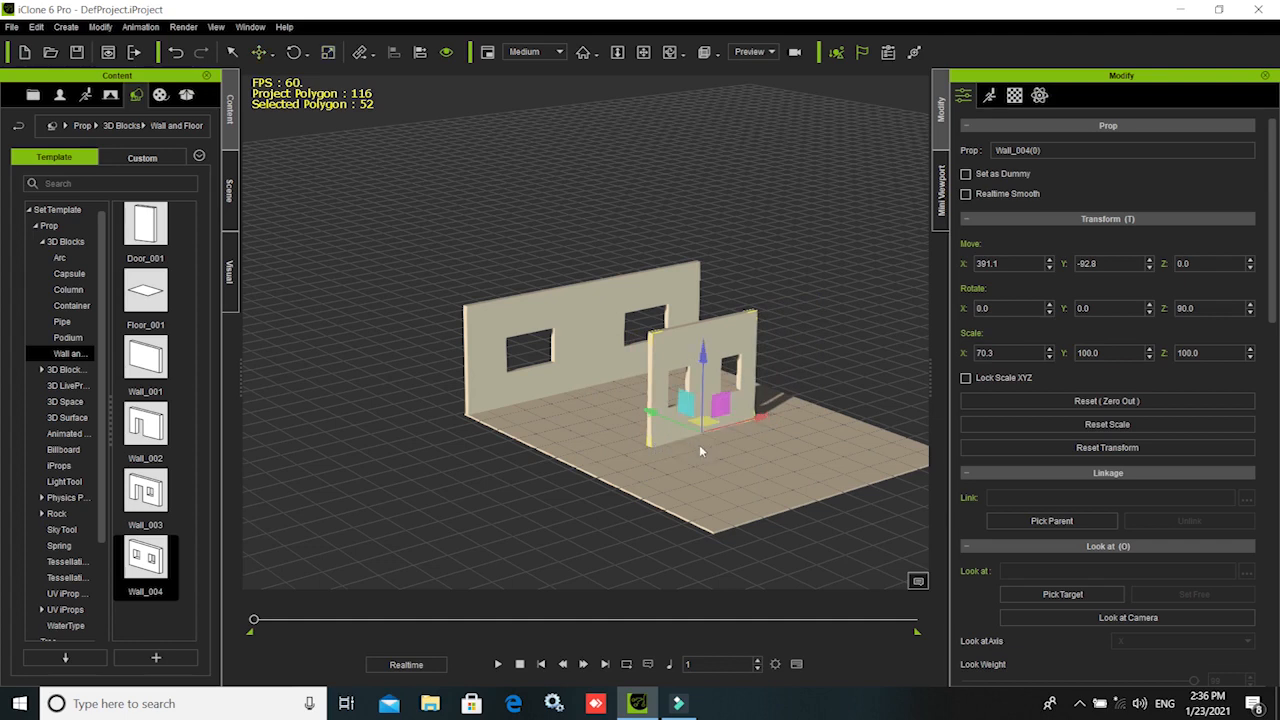
{"action": "left_click_drag", "start_coordinate": [758, 419], "coordinate": [805, 410]}
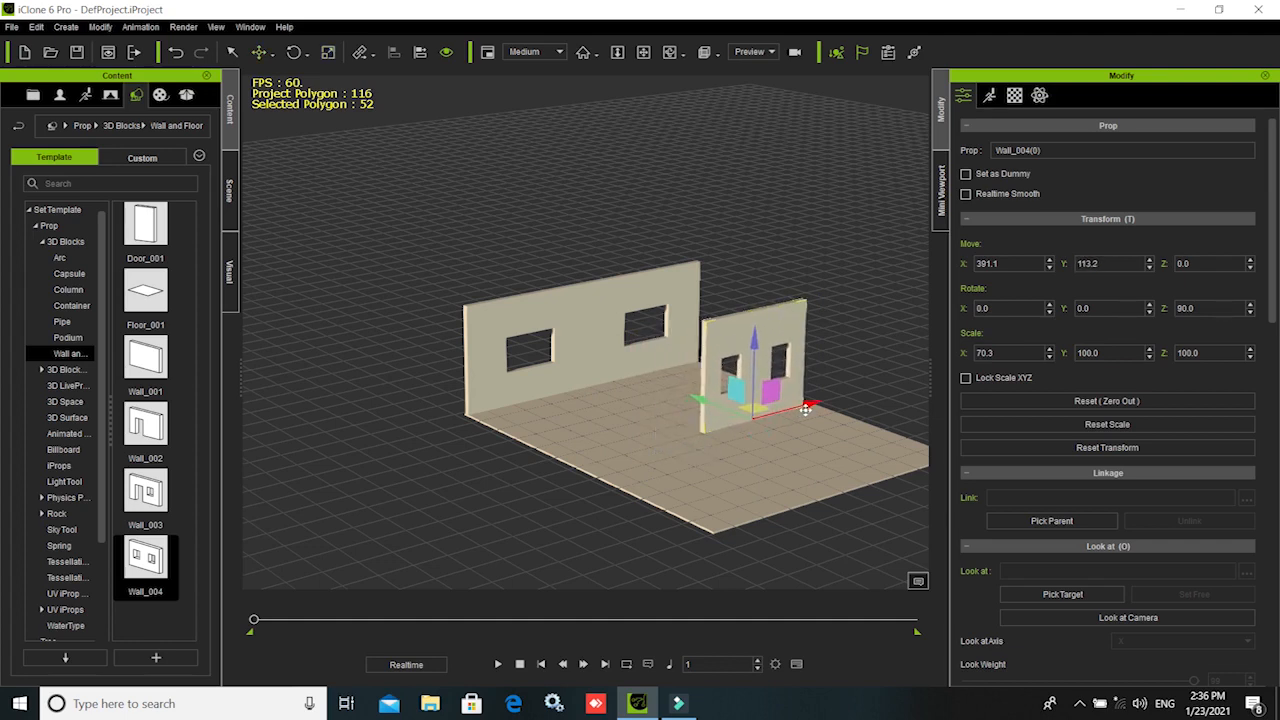
{"action": "right_click_drag", "start_coordinate": [800, 496], "coordinate": [690, 555]}
{"action": "left_click_drag", "start_coordinate": [832, 413], "coordinate": [849, 414]}
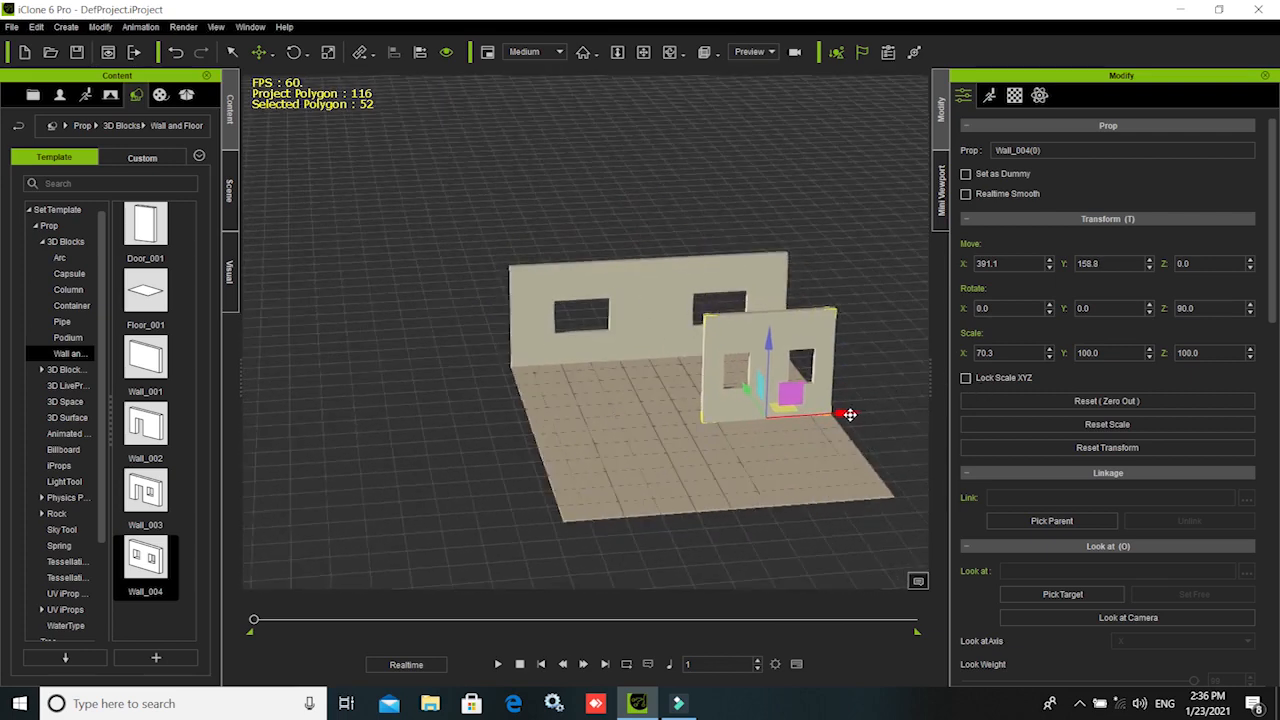
- Add the Wall_003 prop with a window and doorway at X 600, Y -500 and rotate it to 90 degrees about Z
{"action": "left_click_drag", "start_coordinate": [143, 492], "coordinate": [566, 449]}
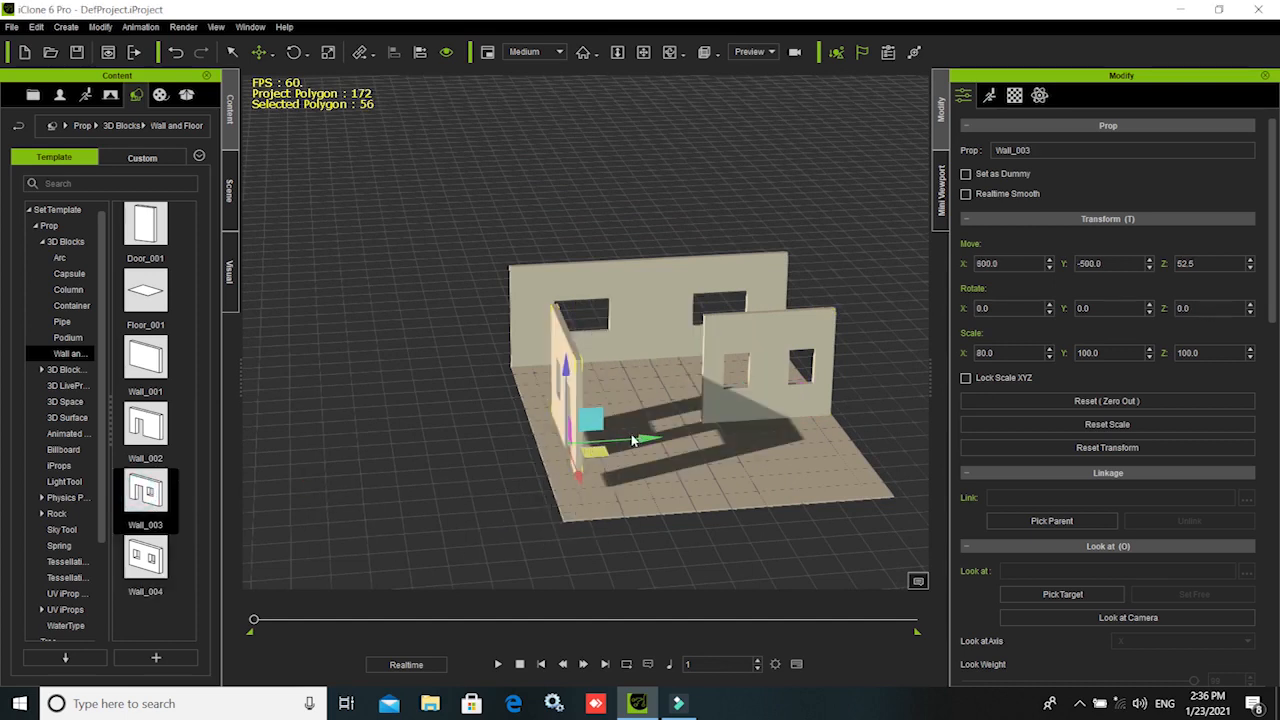
{"action": "key", "text": "e"}
{"action": "left_click_drag", "start_coordinate": [513, 471], "coordinate": [588, 481]}
{"action": "left_click", "coordinate": [1168, 306]}
{"action": "type", "text": "90"}
{"action": "key", "text": "Return"}
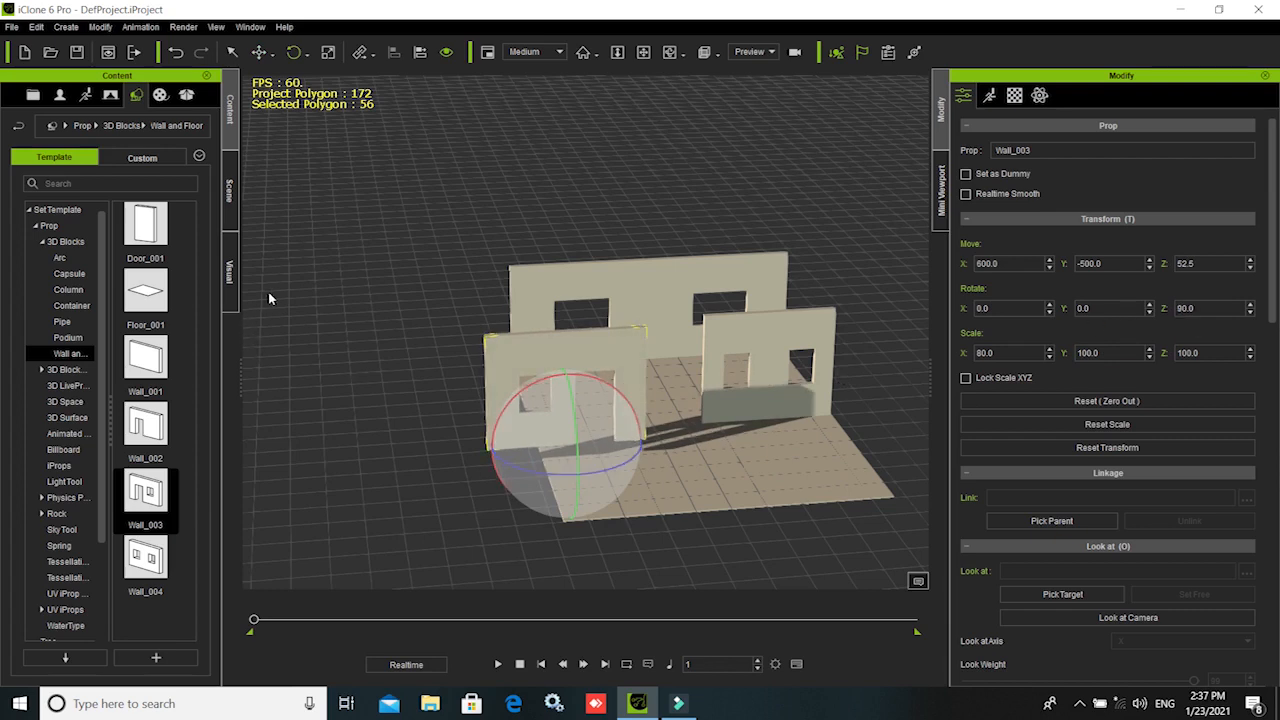
- Slide the wall with the doorway along the floor to about Y -387.9
{"action": "key", "text": "w"}
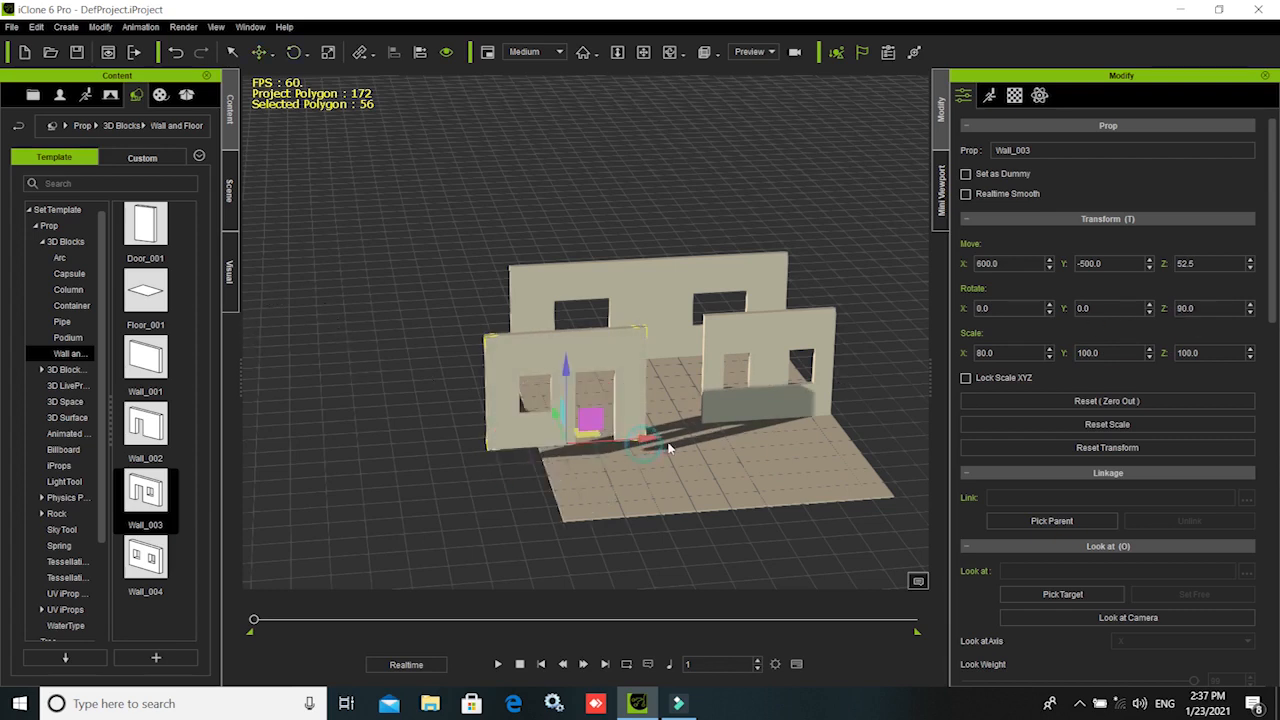
{"action": "left_click_drag", "start_coordinate": [660, 437], "coordinate": [690, 436]}
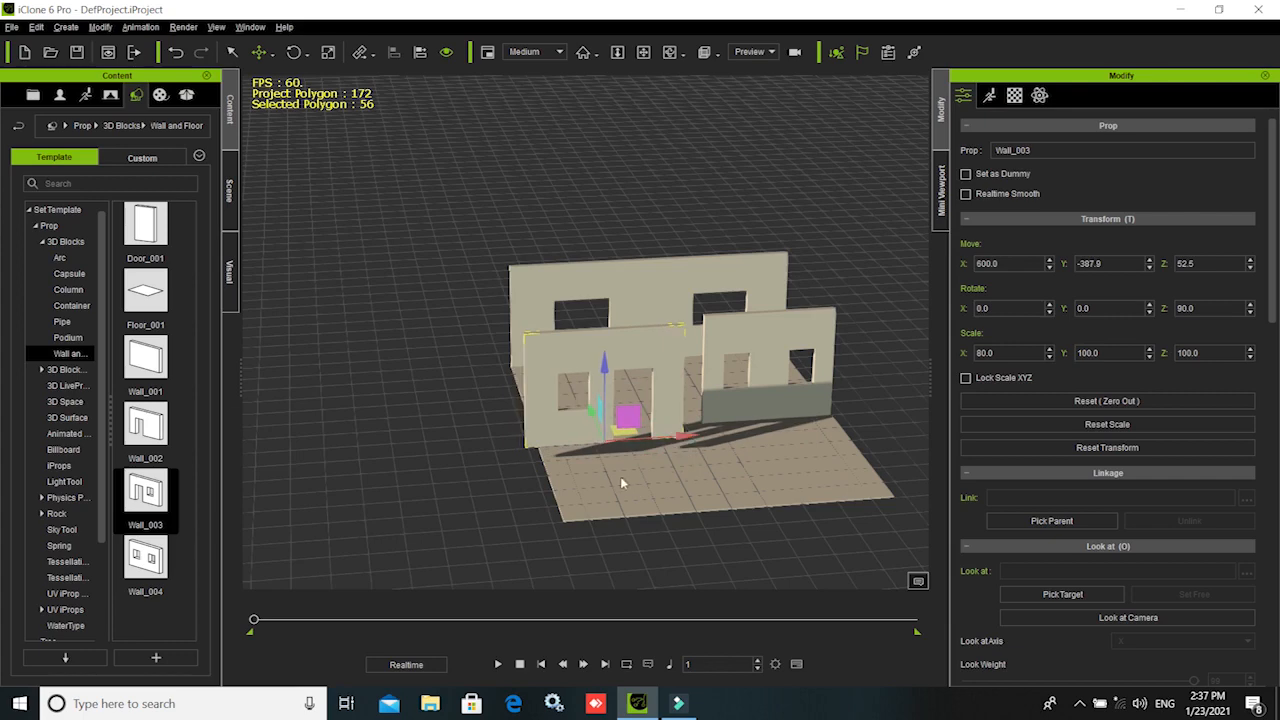
{"action": "middle_click_drag", "start_coordinate": [620, 476], "coordinate": [648, 486]}
{"action": "right_click_drag", "start_coordinate": [648, 486], "coordinate": [690, 565]}
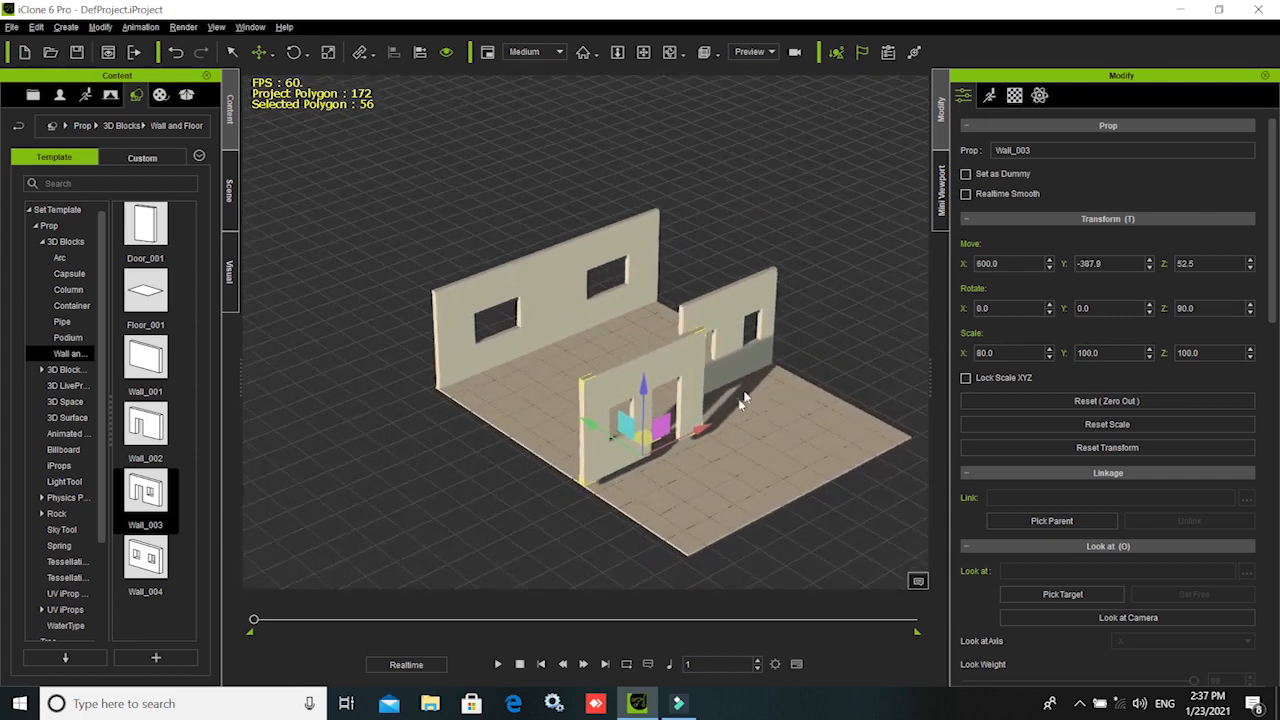
{"action": "right_click_drag", "start_coordinate": [737, 400], "coordinate": [686, 396]}
- Delete the narrowed copy of the windowed wall from the scene
{"action": "left_click", "coordinate": [656, 286]}
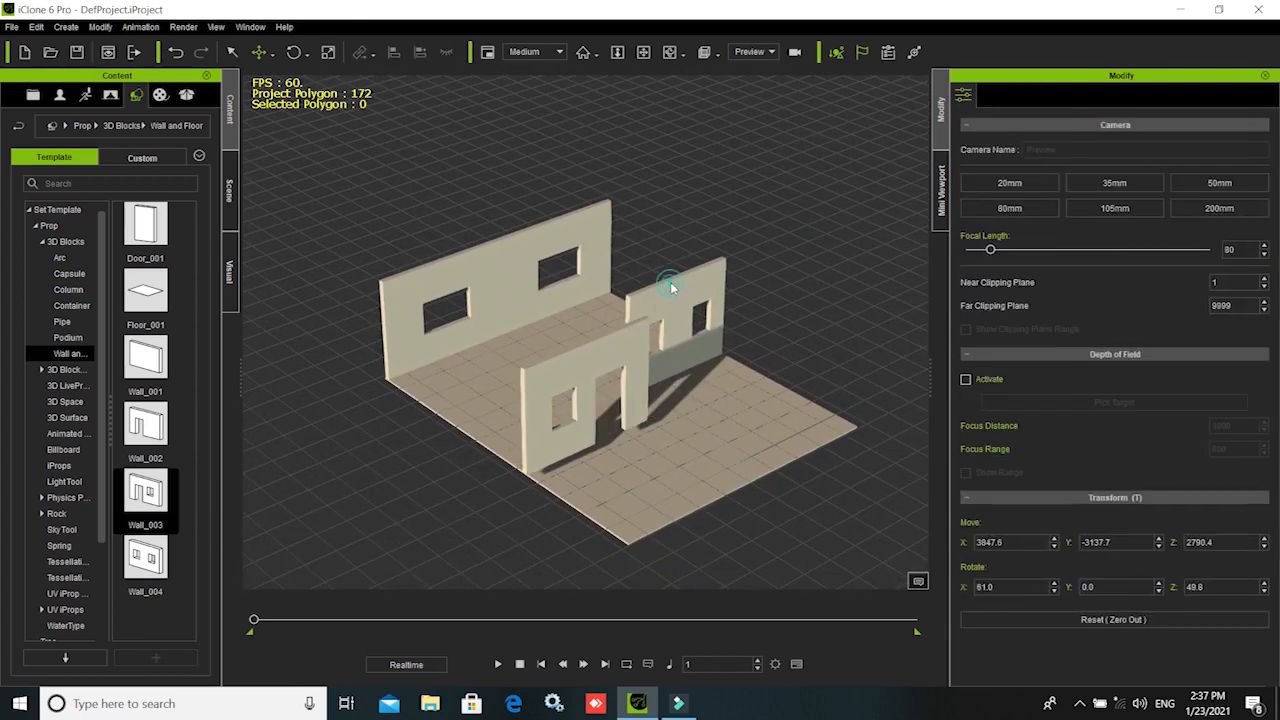
{"action": "left_click", "coordinate": [674, 282]}
{"action": "key", "text": "Delete"}
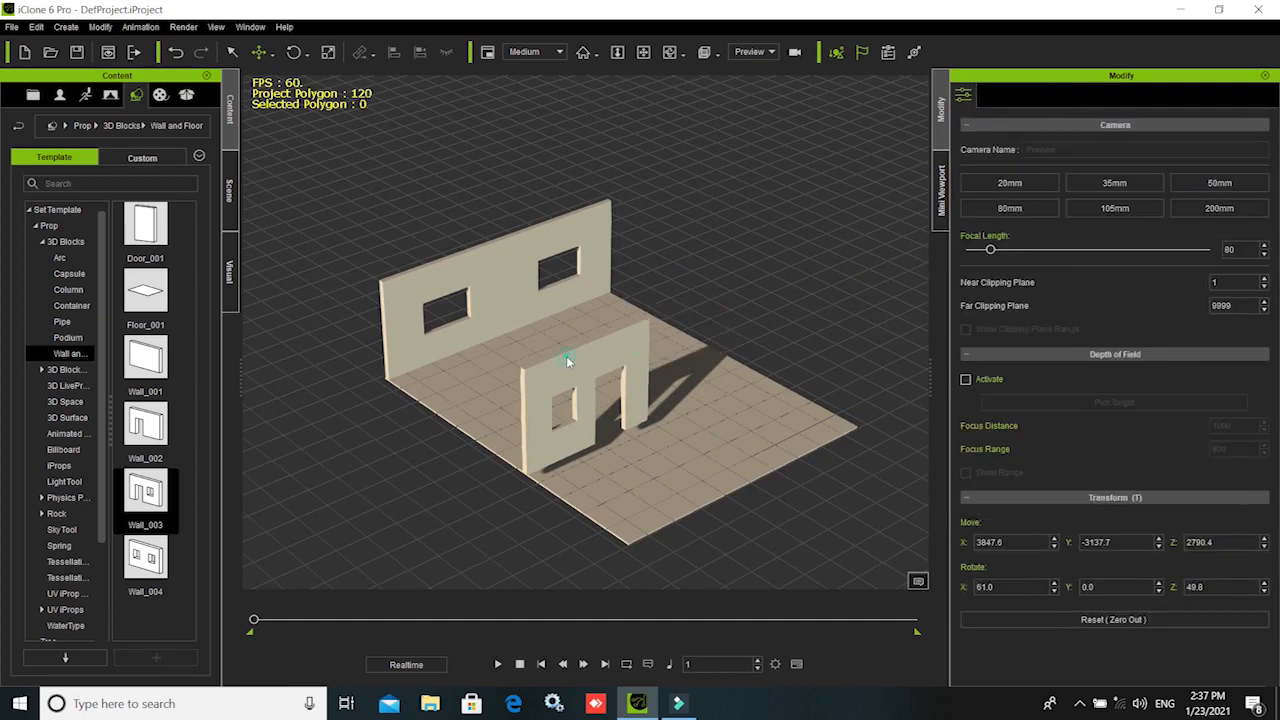
- Form a partition at about X 392 by duplicating the doorway wall, with the original at about Y -315 and the copy at about Y 147.8
{"action": "left_click", "coordinate": [591, 412]}
{"action": "left_click_drag", "start_coordinate": [591, 412], "coordinate": [494, 397]}
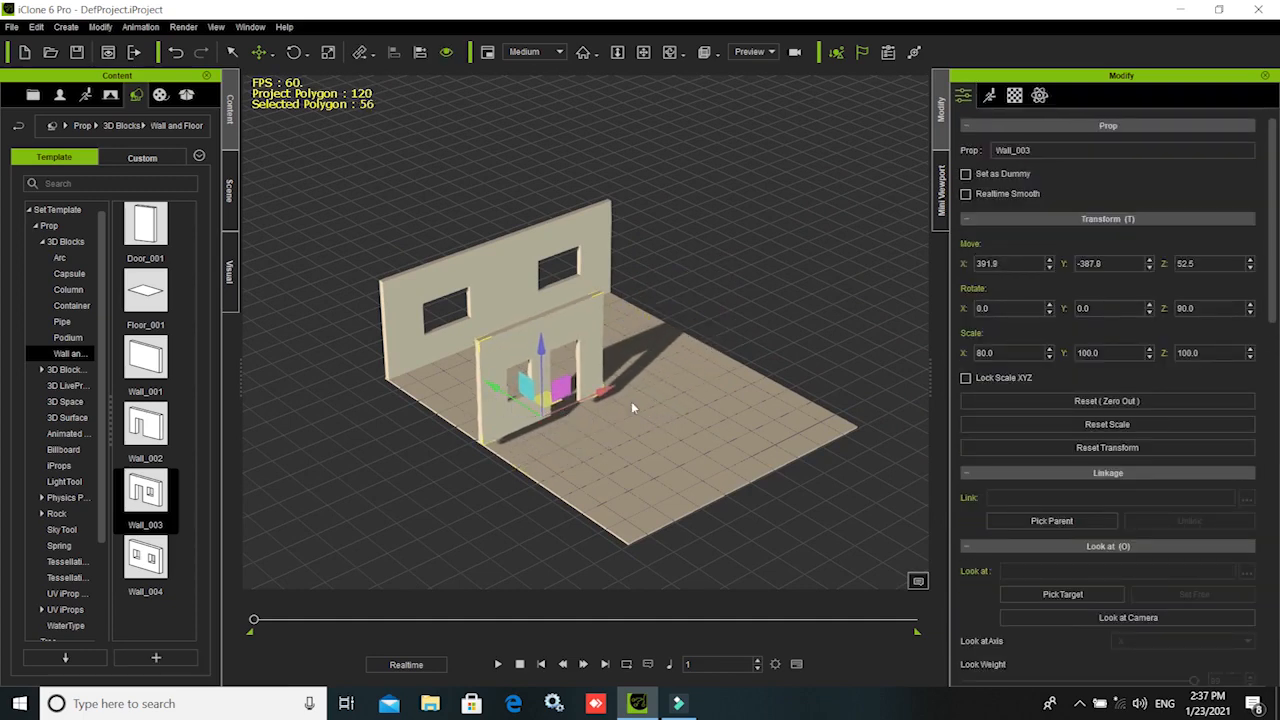
{"action": "left_click_drag", "start_coordinate": [605, 393], "coordinate": [707, 356], "text": "ctrl"}
{"action": "right_click_drag", "start_coordinate": [780, 455], "coordinate": [608, 400]}
{"action": "left_click_drag", "start_coordinate": [728, 375], "coordinate": [762, 388]}
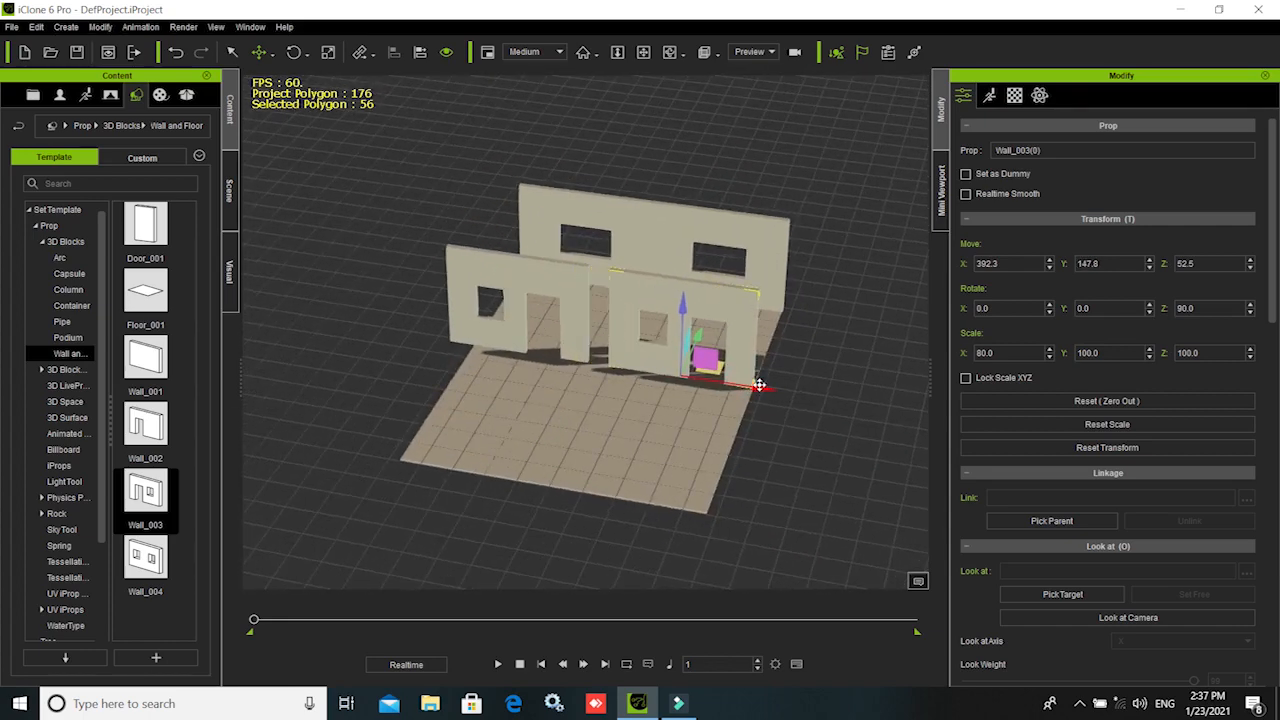
{"action": "left_click", "coordinate": [575, 302]}
{"action": "left_click_drag", "start_coordinate": [603, 364], "coordinate": [620, 367]}
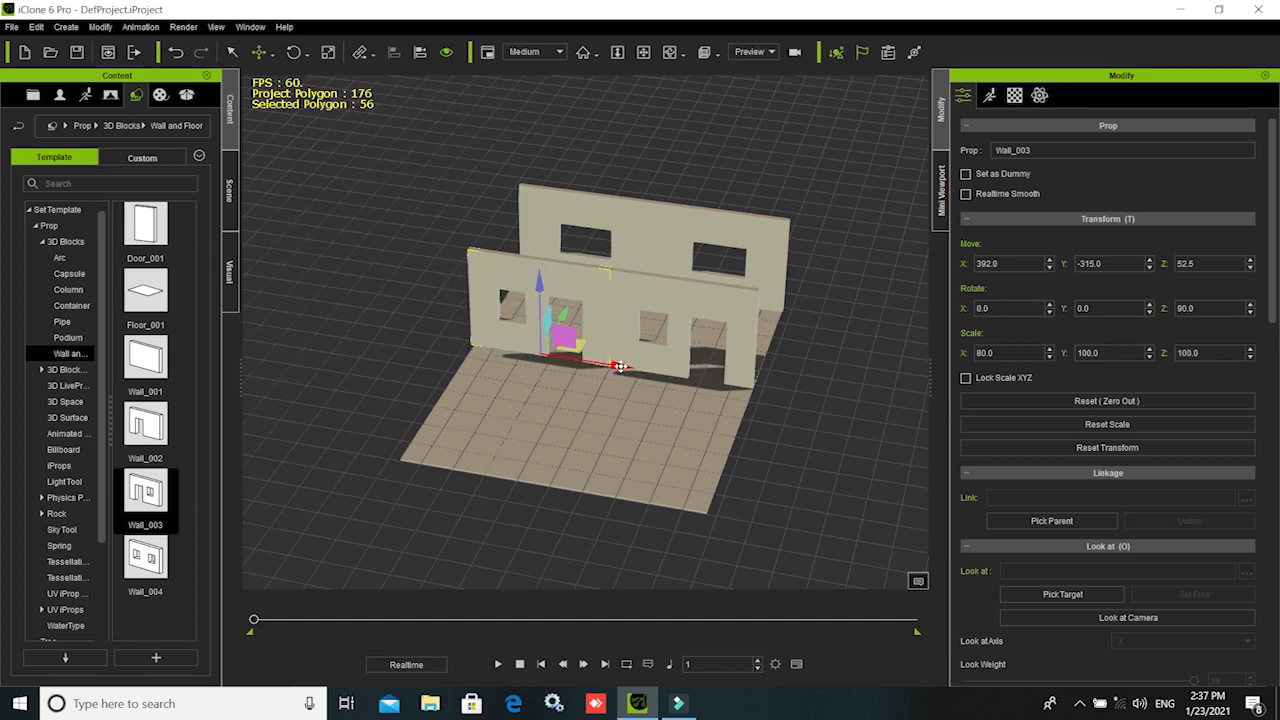
- Select both doorway wall pieces together, lower them onto the floor and align their ends with the floor's side edges
{"action": "right_click_drag", "start_coordinate": [466, 423], "coordinate": [673, 338]}
{"action": "middle_click_drag", "start_coordinate": [462, 418], "coordinate": [487, 498]}
{"action": "right_click_drag", "start_coordinate": [487, 503], "coordinate": [551, 345]}
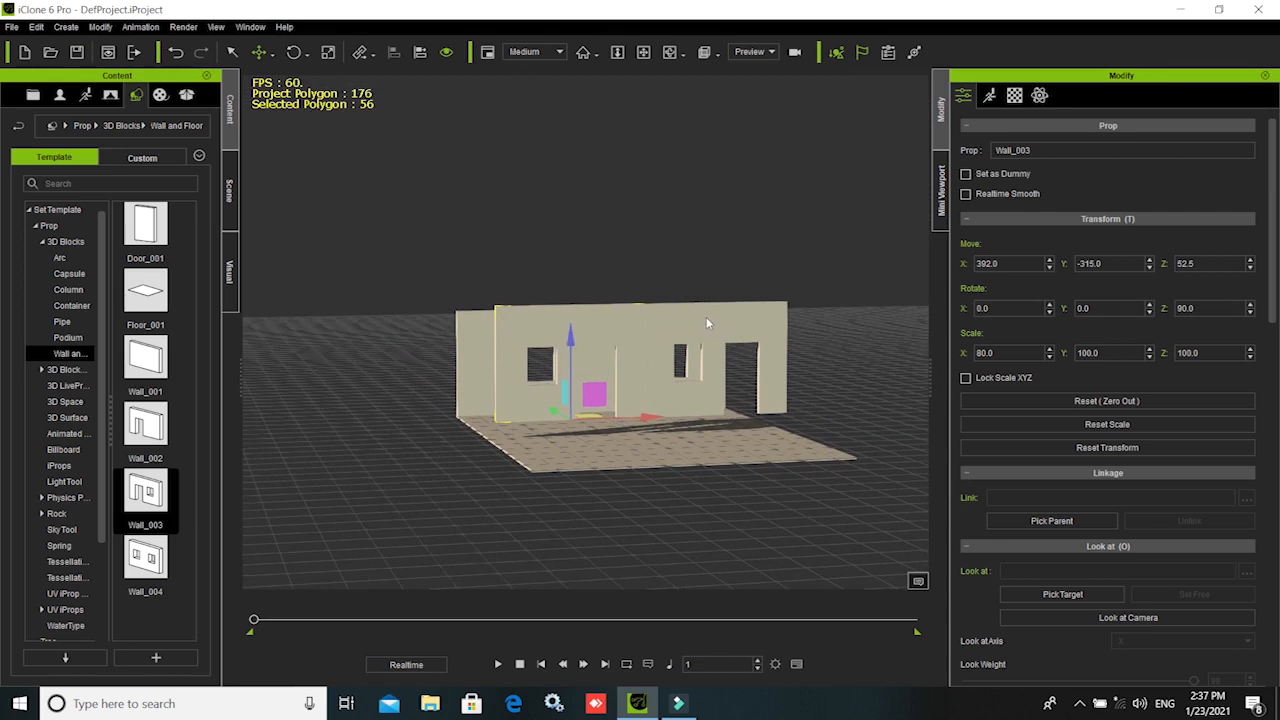
{"action": "left_click", "coordinate": [712, 404], "text": "ctrl"}
{"action": "left_click_drag", "start_coordinate": [712, 421], "coordinate": [713, 417]}
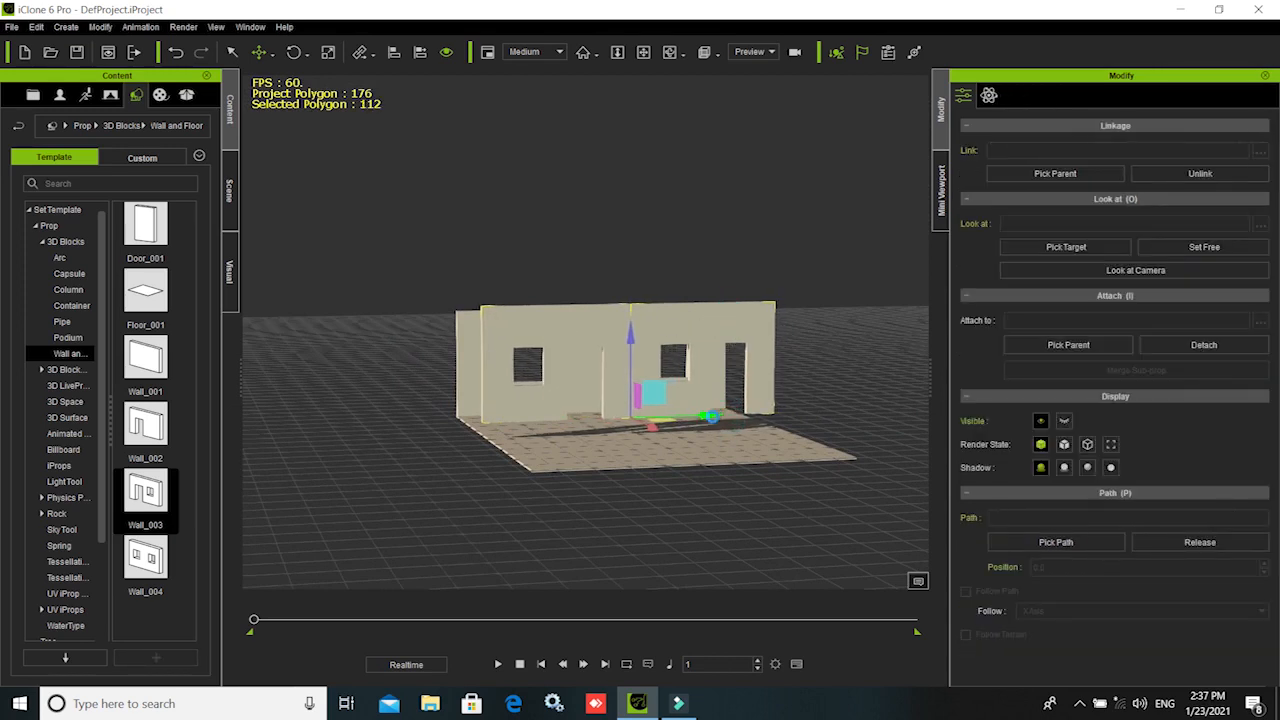
{"action": "mouse_move", "coordinate": [630, 334]}
{"action": "left_mouse_down"}
{"action": "mouse_move", "coordinate": [631, 359]}
{"action": "mouse_move", "coordinate": [631, 348]}
{"action": "left_mouse_up"}
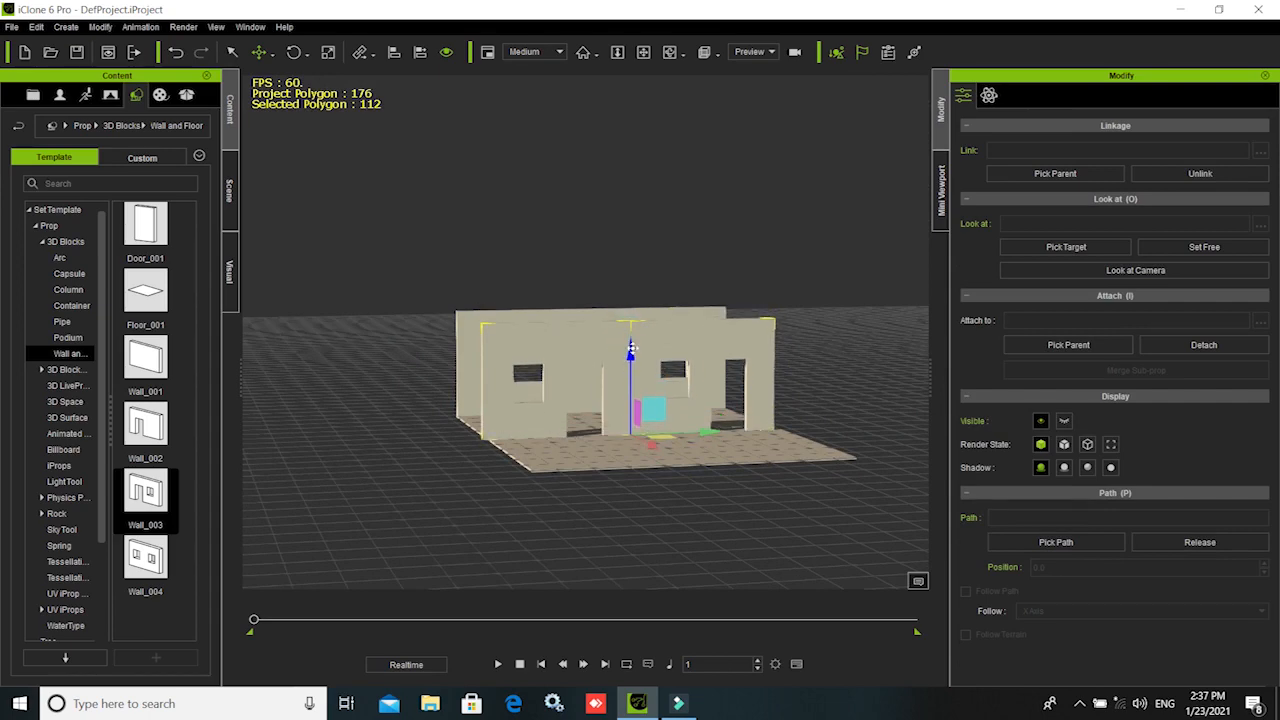
{"action": "left_click_drag", "start_coordinate": [708, 428], "coordinate": [716, 428]}
- Add the solid Wall_001 prop at the open side between the windowed wall and the doorway wall
{"action": "right_click_drag", "start_coordinate": [517, 494], "coordinate": [743, 589], "text": "alt"}
{"action": "left_click_drag", "start_coordinate": [640, 500], "coordinate": [646, 415], "text": "alt"}
{"action": "right_click_drag", "start_coordinate": [646, 415], "coordinate": [491, 450]}
{"action": "right_click", "coordinate": [492, 450]}
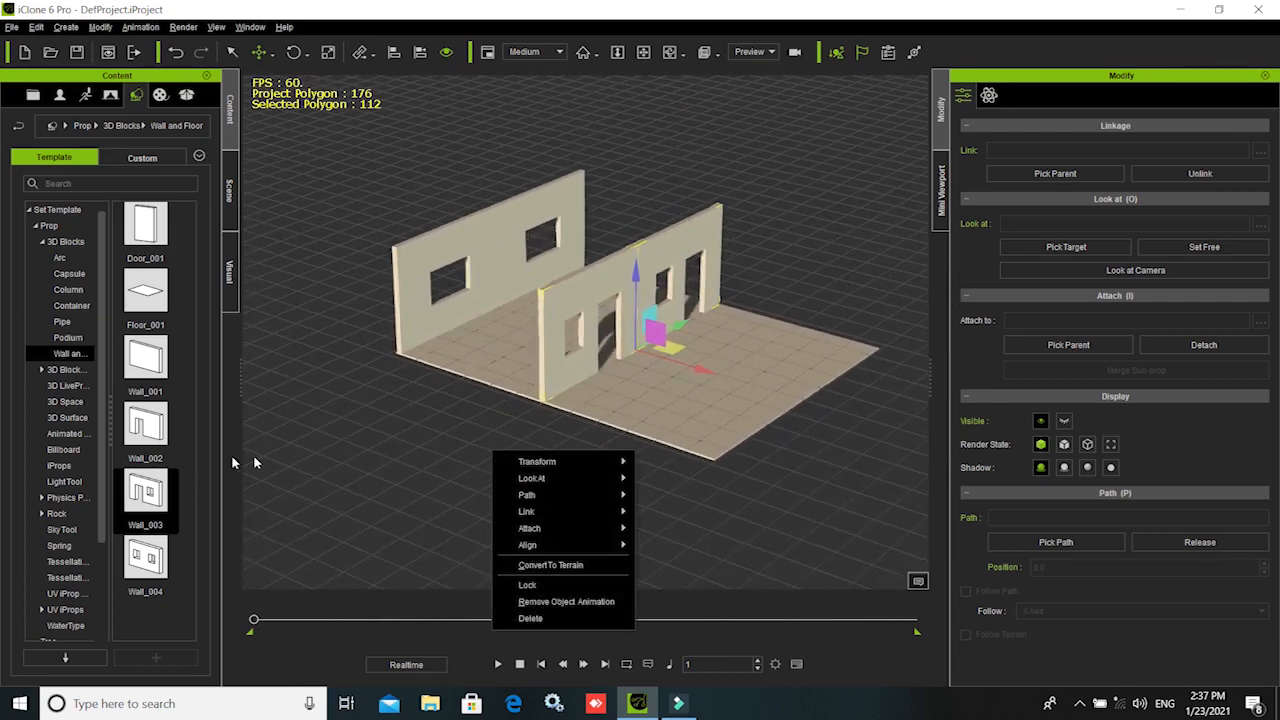
{"action": "left_click_drag", "start_coordinate": [141, 363], "coordinate": [506, 388]}
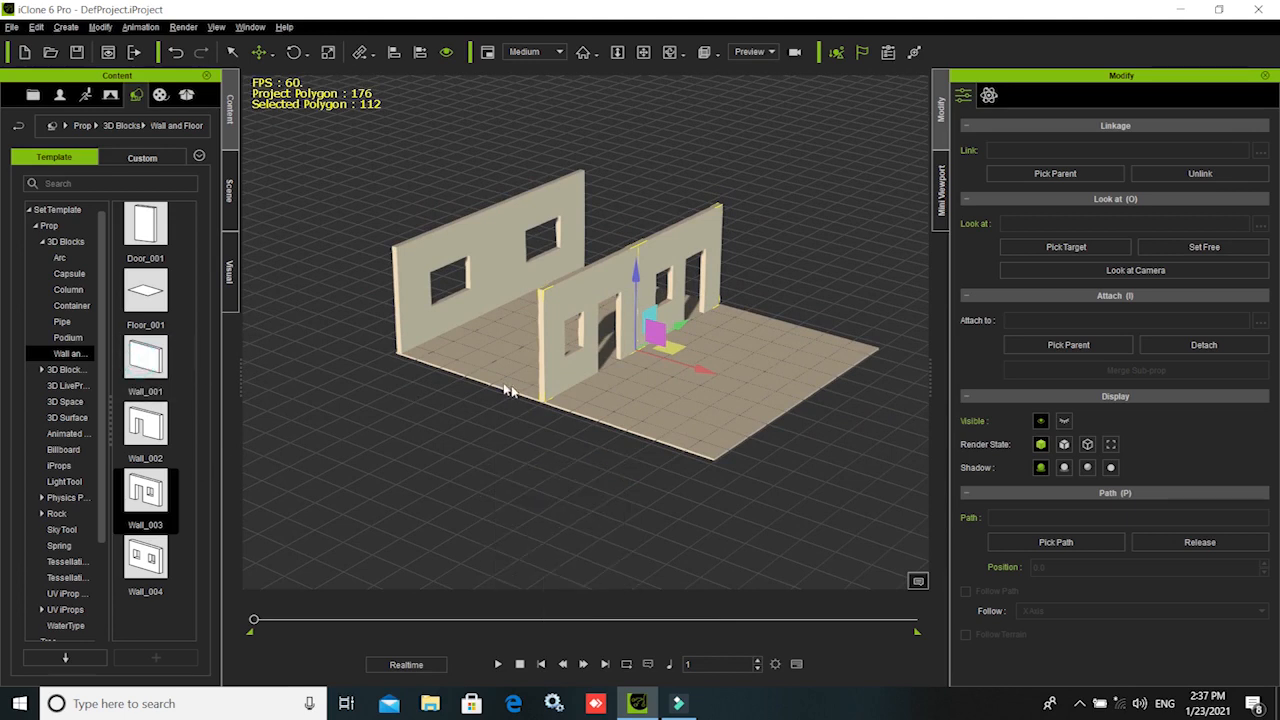
{"action": "left_click_drag", "start_coordinate": [145, 358], "coordinate": [521, 400]}
- Position the solid wall at about X 99.3, Y -554.3, Z -12.4 to close the room's side
{"action": "left_click_drag", "start_coordinate": [513, 352], "coordinate": [544, 335]}
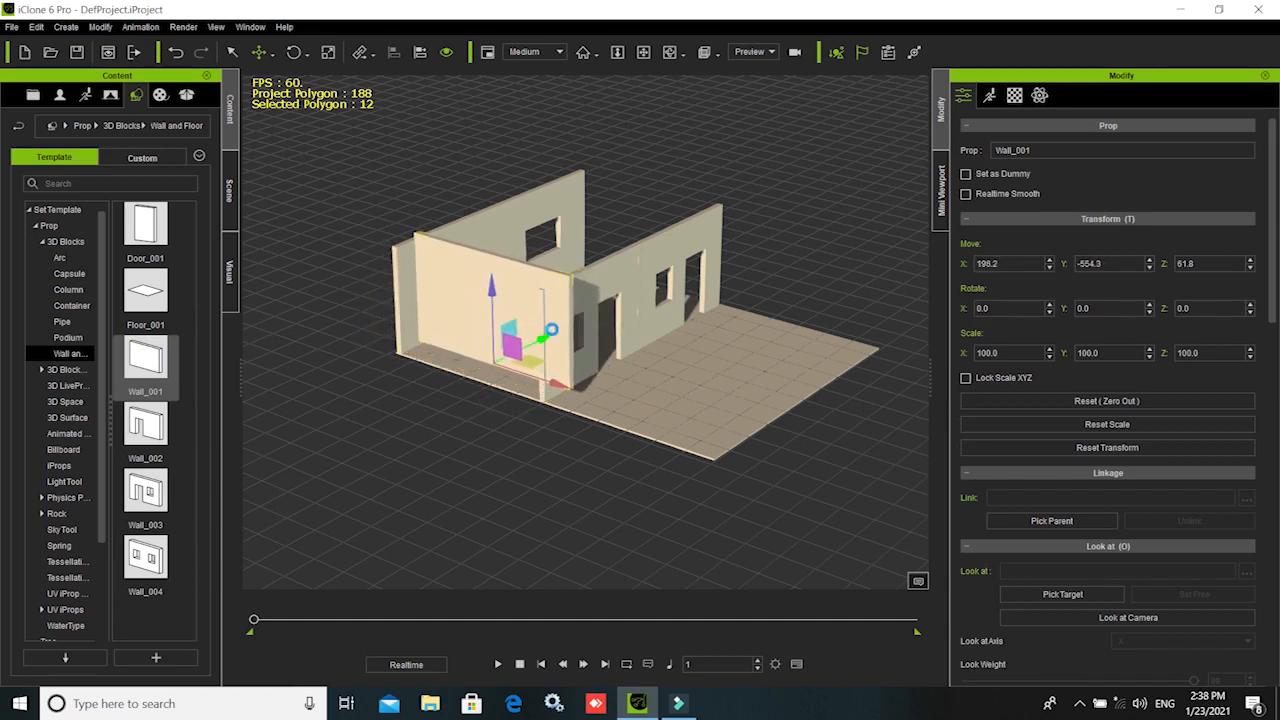
{"action": "left_click_drag", "start_coordinate": [491, 286], "coordinate": [493, 309]}
{"action": "left_click_drag", "start_coordinate": [566, 410], "coordinate": [532, 398]}
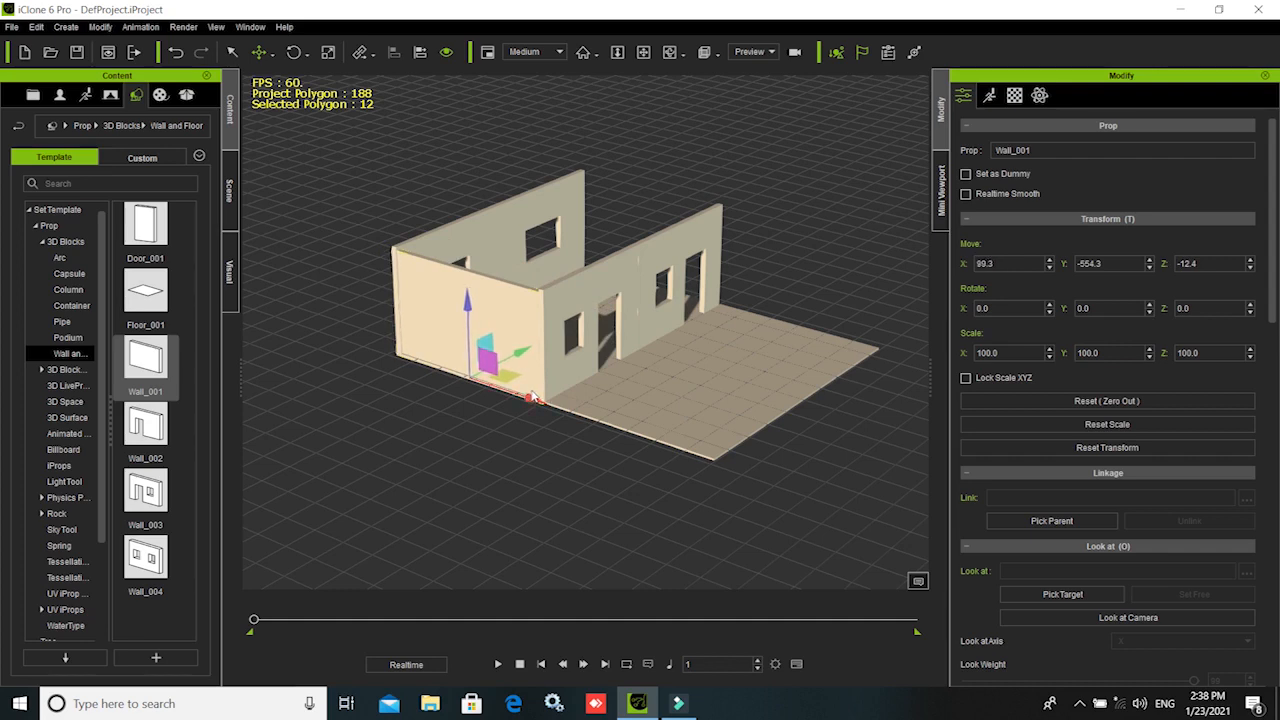
- Scale the solid side wall's height (Z) to 102
{"action": "key", "text": "r"}
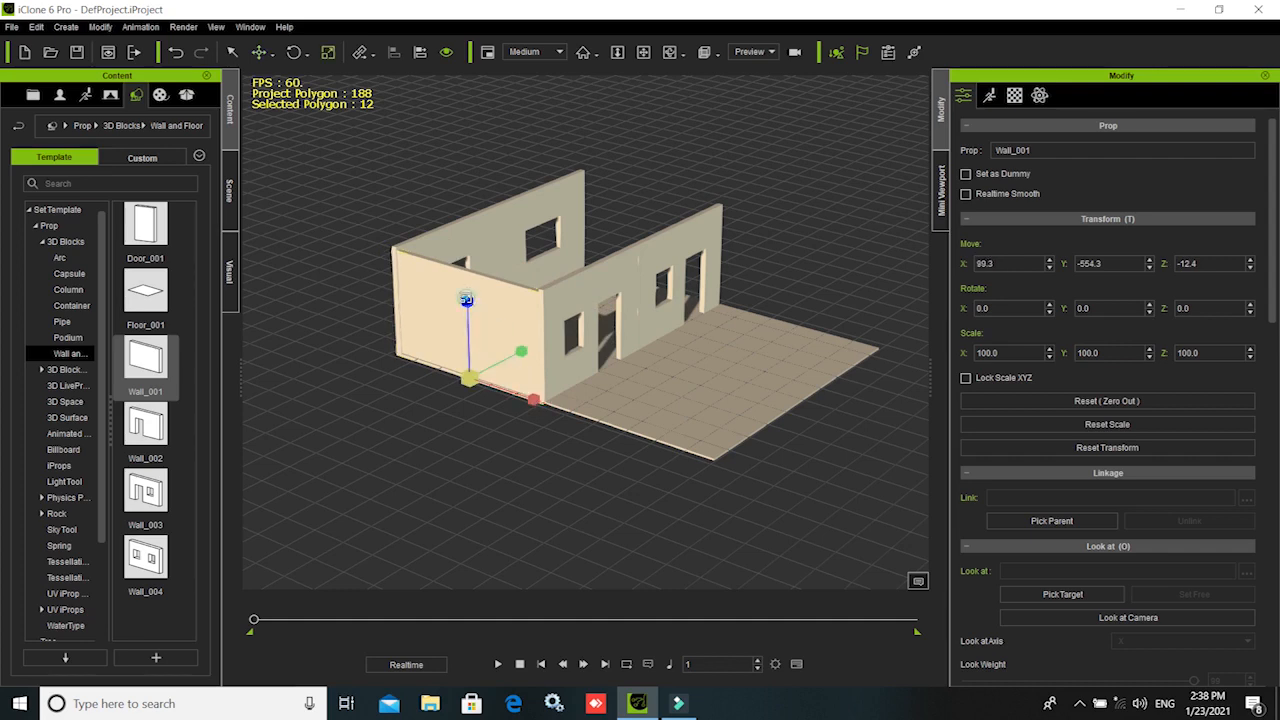
{"action": "left_click_drag", "start_coordinate": [466, 300], "coordinate": [467, 302]}
{"action": "key", "text": "w"}
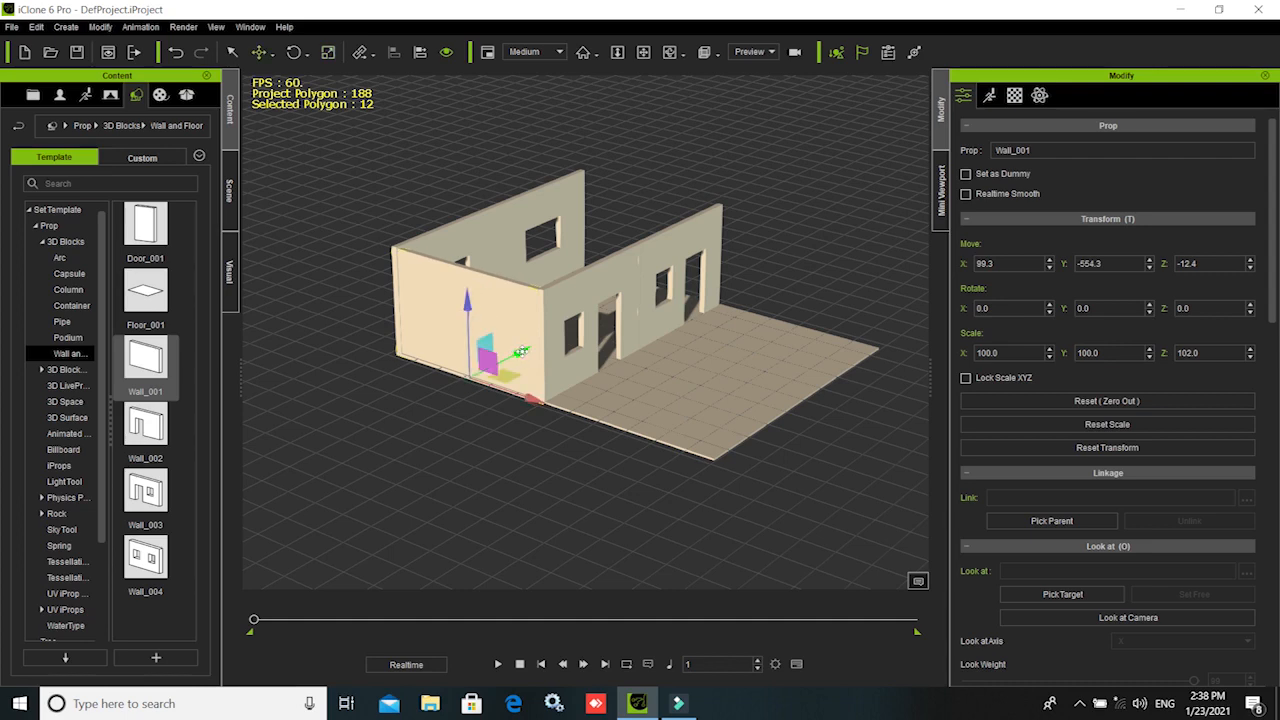
- Duplicate the solid wall to the opposite open side of the room, at about Y 364.8
{"action": "left_click_drag", "start_coordinate": [524, 349], "coordinate": [690, 300], "text": "shift"}
{"action": "right_click_drag", "start_coordinate": [779, 389], "coordinate": [363, 400], "text": "alt"}
{"action": "right_click_drag", "start_coordinate": [524, 278], "coordinate": [652, 428], "text": "alt"}
{"action": "scroll", "coordinate": [597, 329], "scroll_direction": "up", "scroll_amount": 2}
{"action": "scroll", "coordinate": [603, 326], "scroll_direction": "up", "scroll_amount": 3}
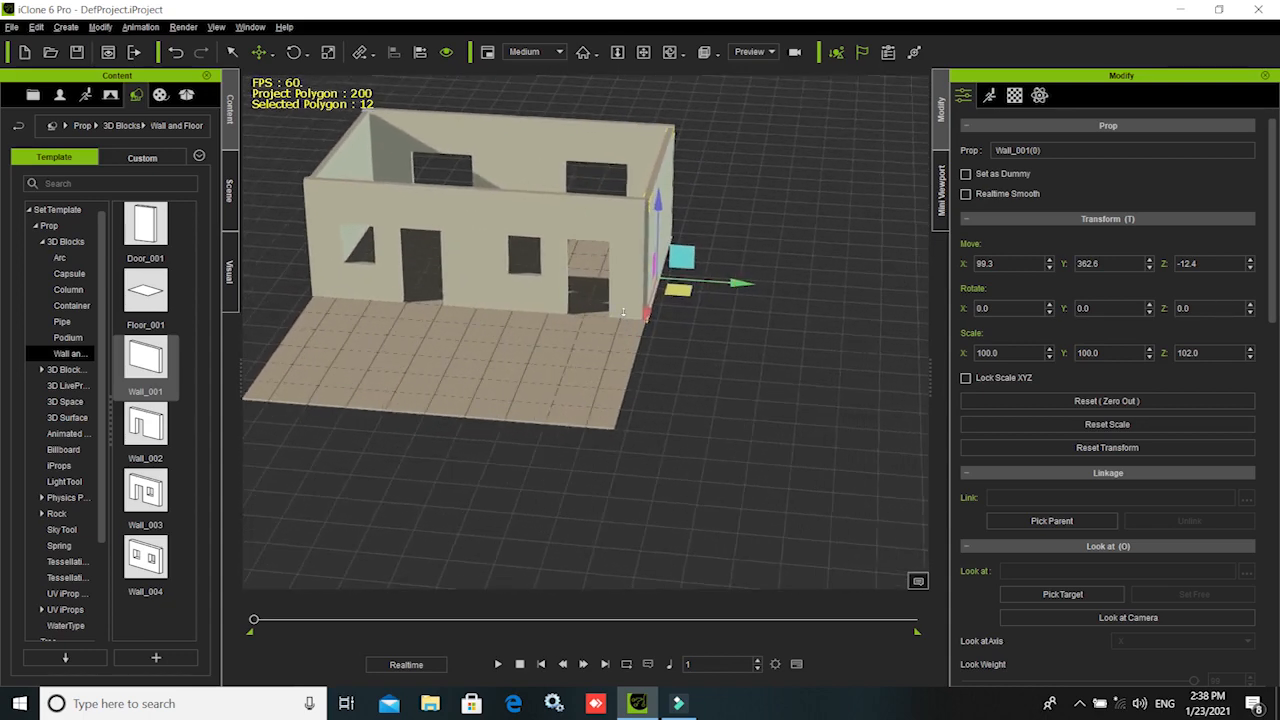
{"action": "middle_click_drag", "start_coordinate": [600, 345], "coordinate": [494, 462]}
{"action": "scroll", "coordinate": [594, 366], "scroll_direction": "up", "scroll_amount": 2}
{"action": "scroll", "coordinate": [664, 397], "scroll_direction": "up", "scroll_amount": 1}
{"action": "mouse_move", "coordinate": [692, 368]}
{"action": "left_mouse_down"}
{"action": "mouse_move", "coordinate": [710, 369]}
{"action": "mouse_move", "coordinate": [688, 372]}
{"action": "mouse_move", "coordinate": [696, 381]}
{"action": "left_mouse_up"}
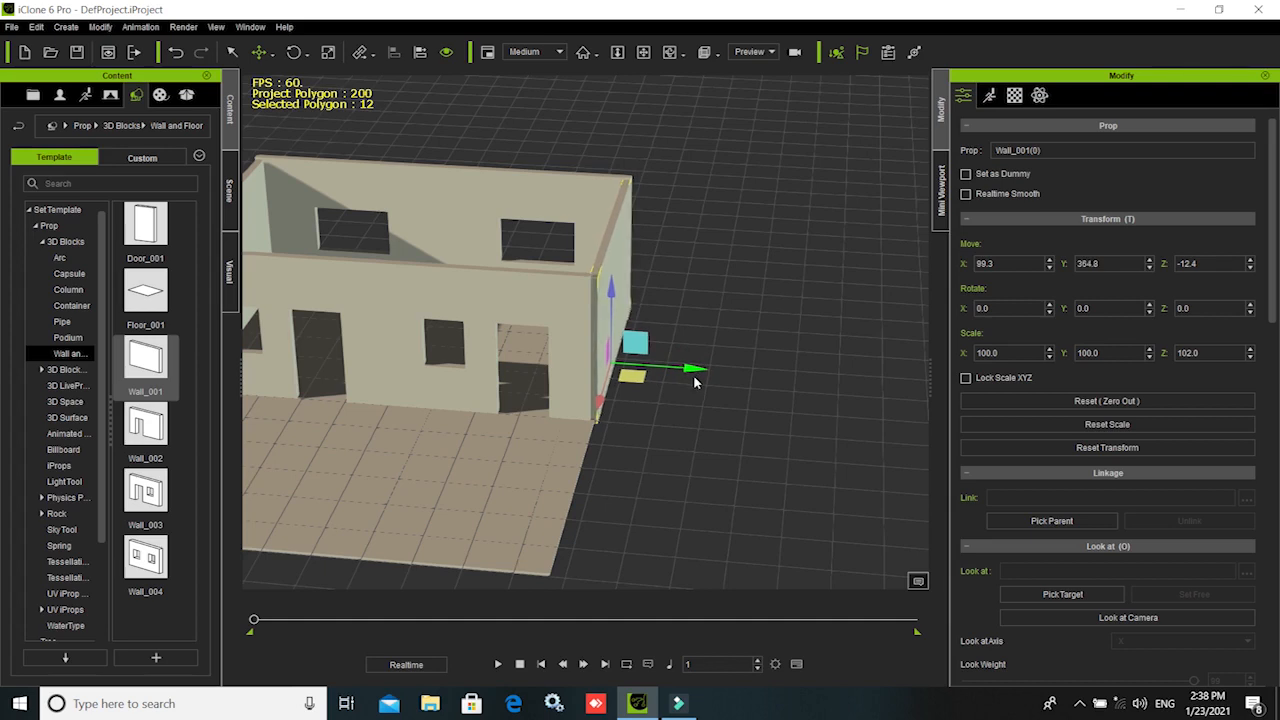
- Slide the doorway wall copy to about Y 139.3 against the new side wall, and the original doorway wall to about Y -327.7
{"action": "left_click", "coordinate": [604, 370]}
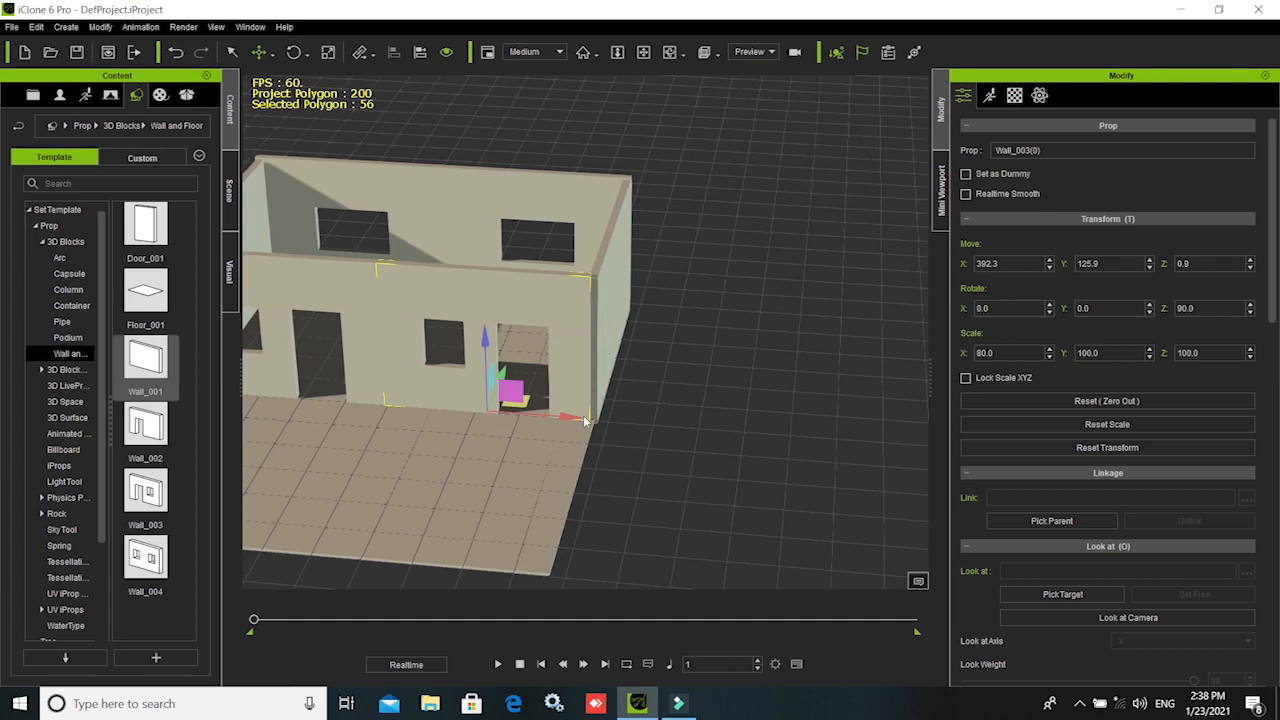
{"action": "left_click_drag", "start_coordinate": [567, 418], "coordinate": [568, 418]}
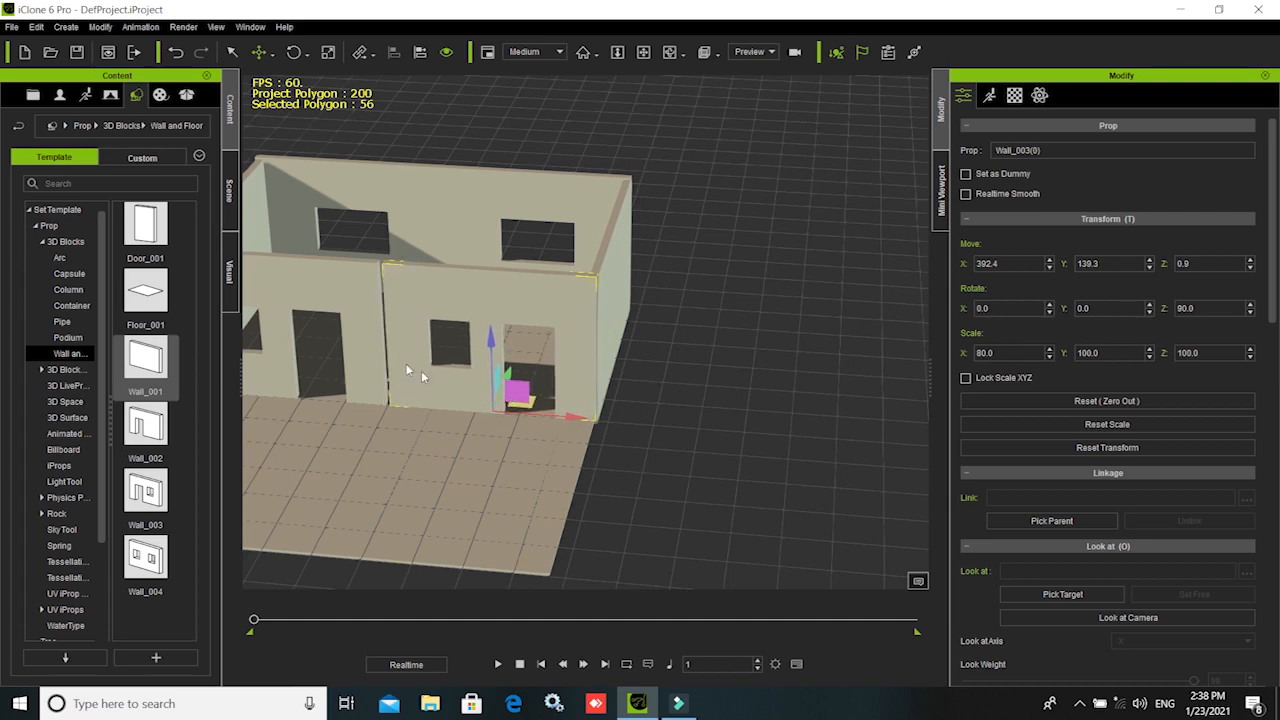
{"action": "left_click", "coordinate": [378, 337]}
{"action": "left_click_drag", "start_coordinate": [378, 410], "coordinate": [383, 409]}
- Widen the original doorway wall to an X scale of about 85.3 and shift it to about Y -314 to close the gap
{"action": "middle_click_drag", "start_coordinate": [594, 466], "coordinate": [762, 441]}
{"action": "middle_click_drag", "start_coordinate": [411, 434], "coordinate": [486, 481]}
{"action": "right_click_drag", "start_coordinate": [514, 505], "coordinate": [833, 288]}
{"action": "left_click", "coordinate": [829, 288]}
{"action": "right_click_drag", "start_coordinate": [755, 397], "coordinate": [621, 304]}
{"action": "left_click", "coordinate": [628, 284]}
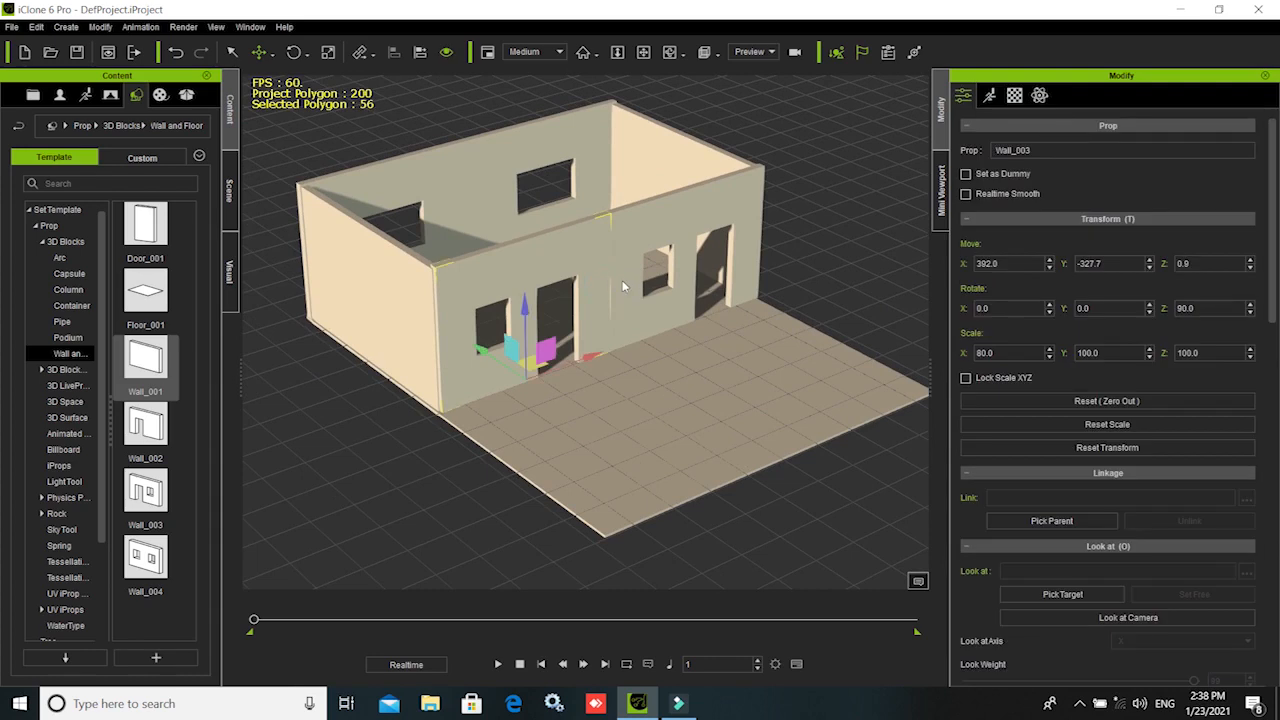
{"action": "key", "text": "r"}
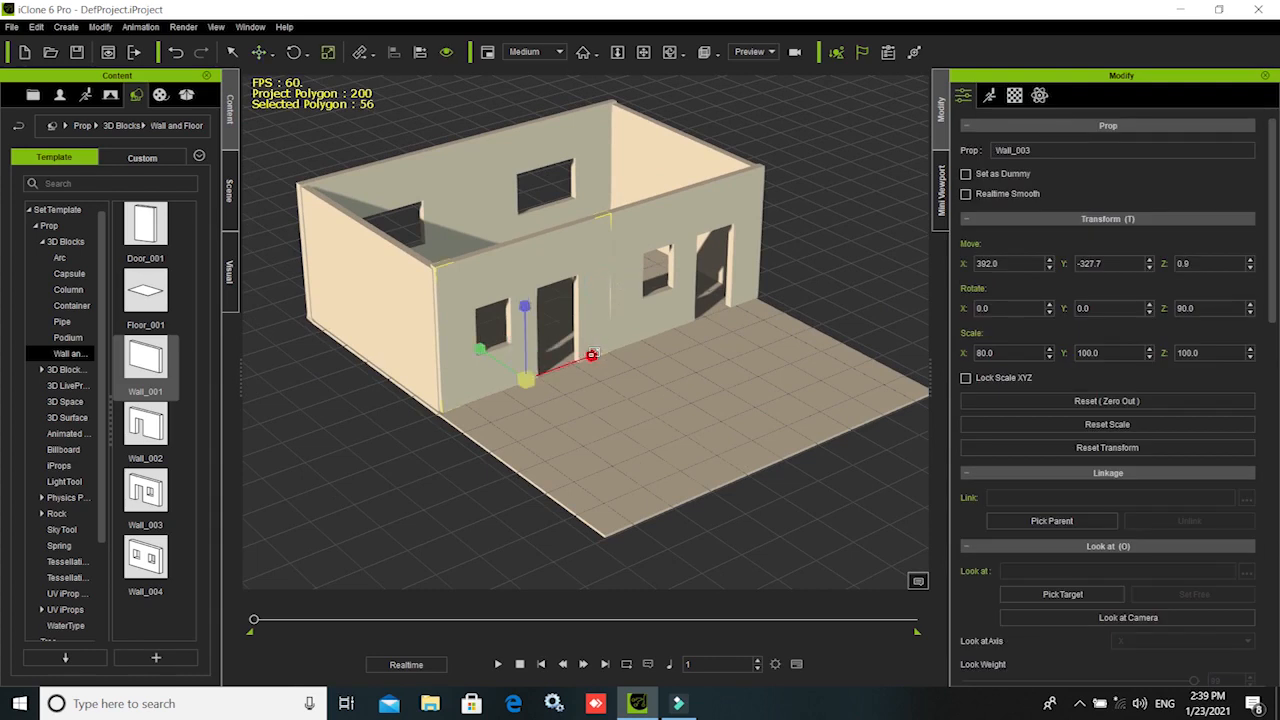
{"action": "left_click_drag", "start_coordinate": [594, 354], "coordinate": [603, 356]}
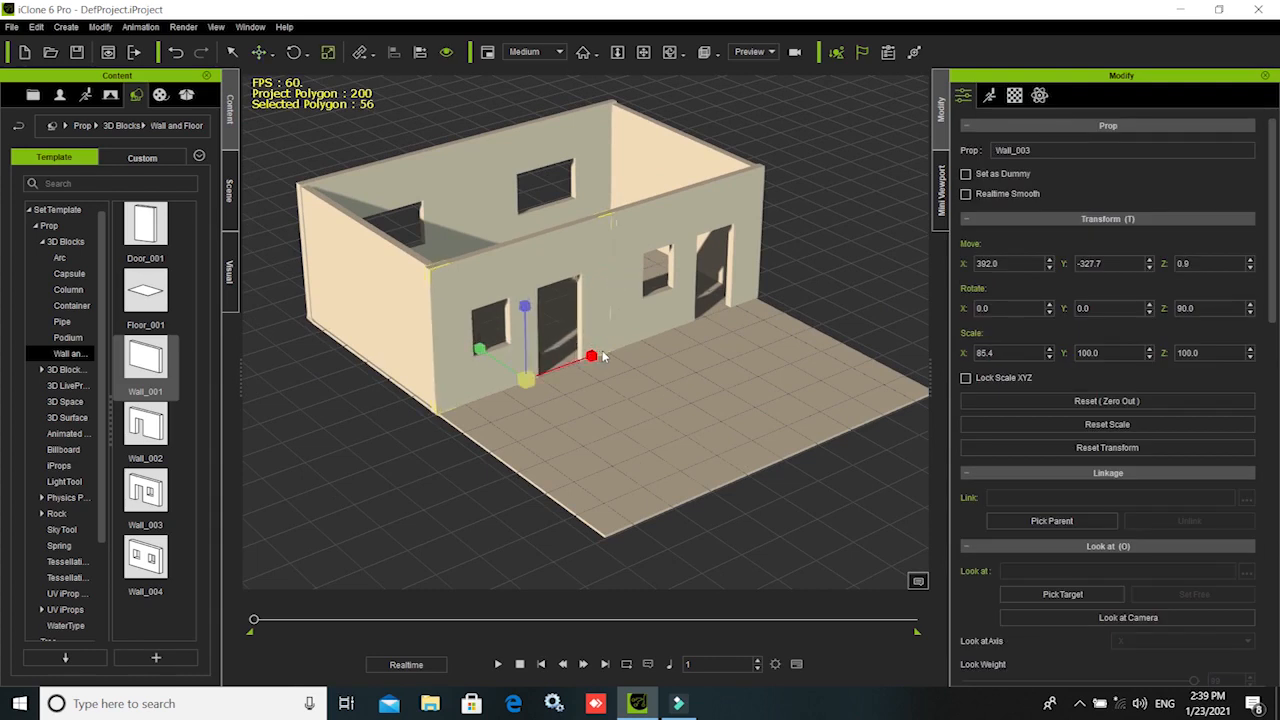
{"action": "key", "text": "w"}
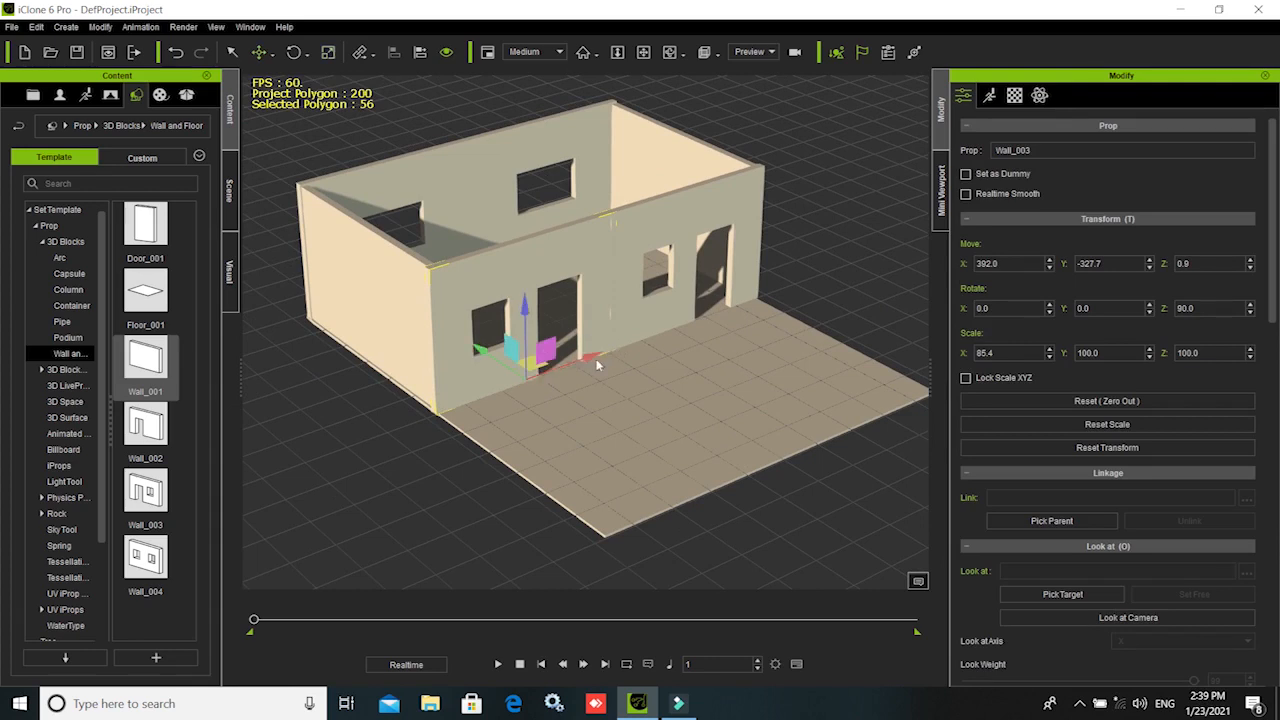
{"action": "left_click_drag", "start_coordinate": [592, 356], "coordinate": [595, 355]}
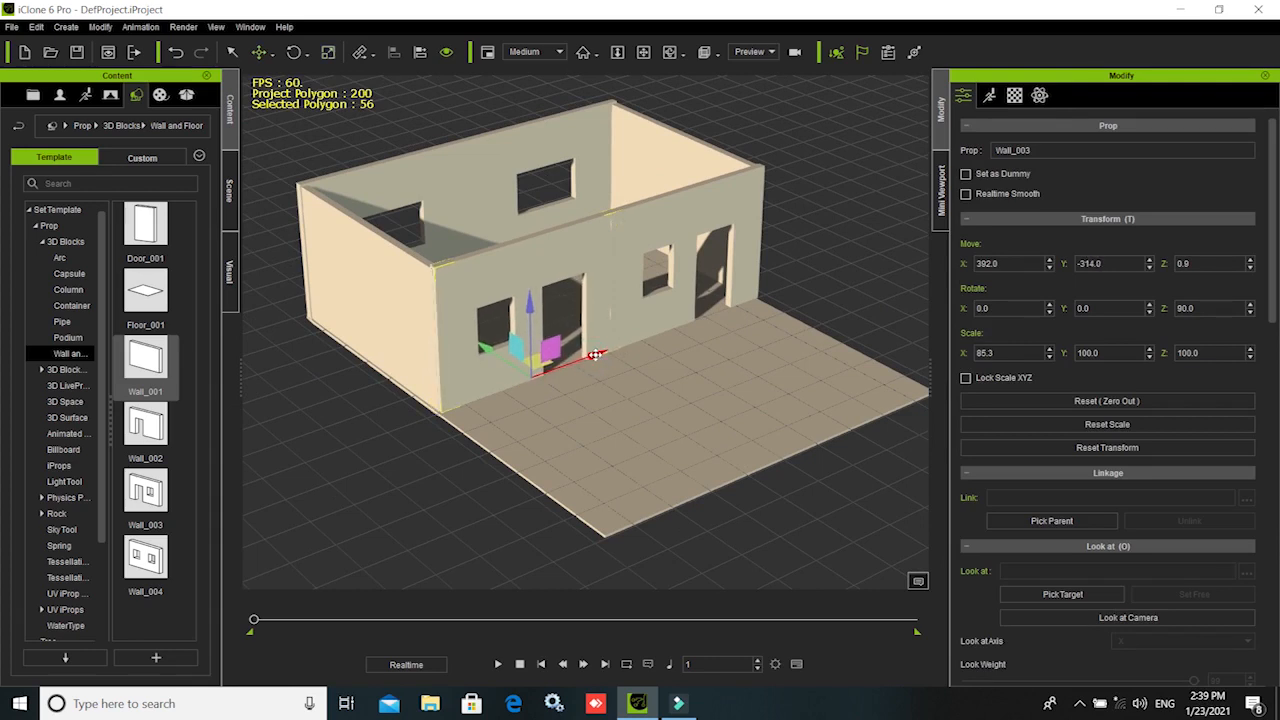
{"action": "left_click", "coordinate": [836, 257]}
{"action": "scroll", "coordinate": [660, 374], "scroll_direction": "up", "scroll_amount": 2}
{"action": "scroll", "coordinate": [663, 363], "scroll_direction": "up", "scroll_amount": 3}
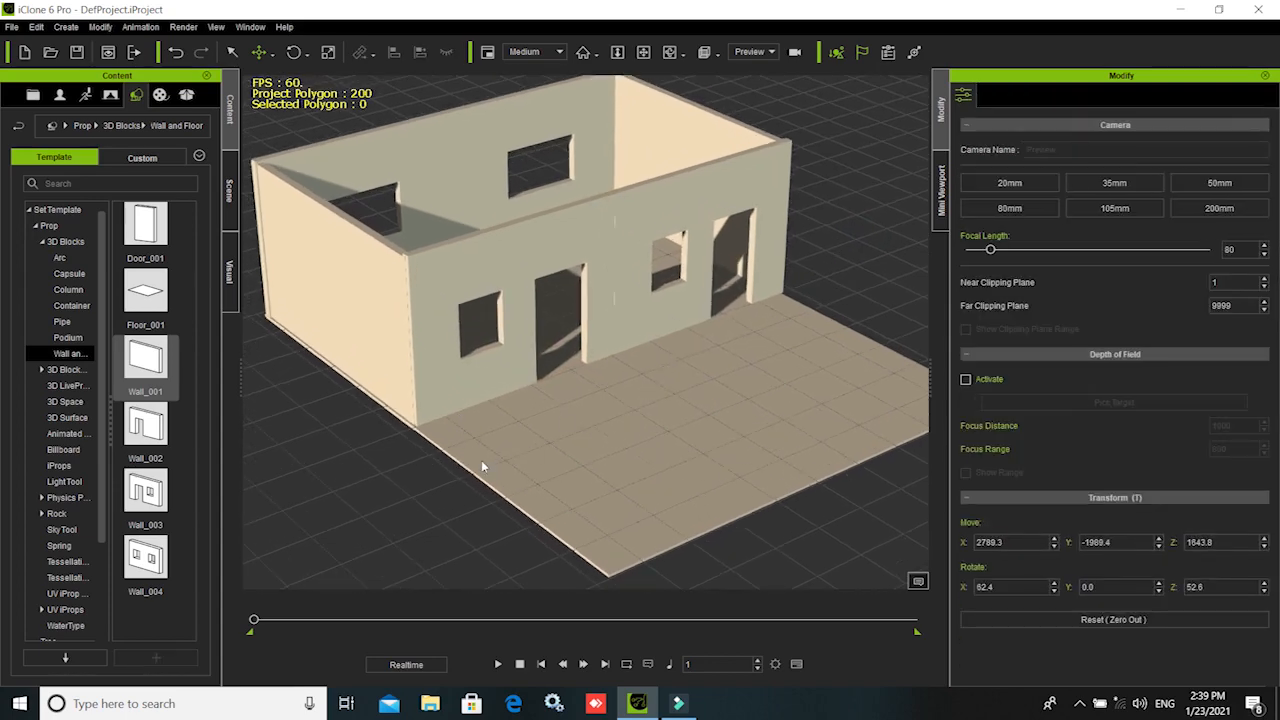
{"action": "right_click_drag", "start_coordinate": [648, 487], "coordinate": [610, 418]}
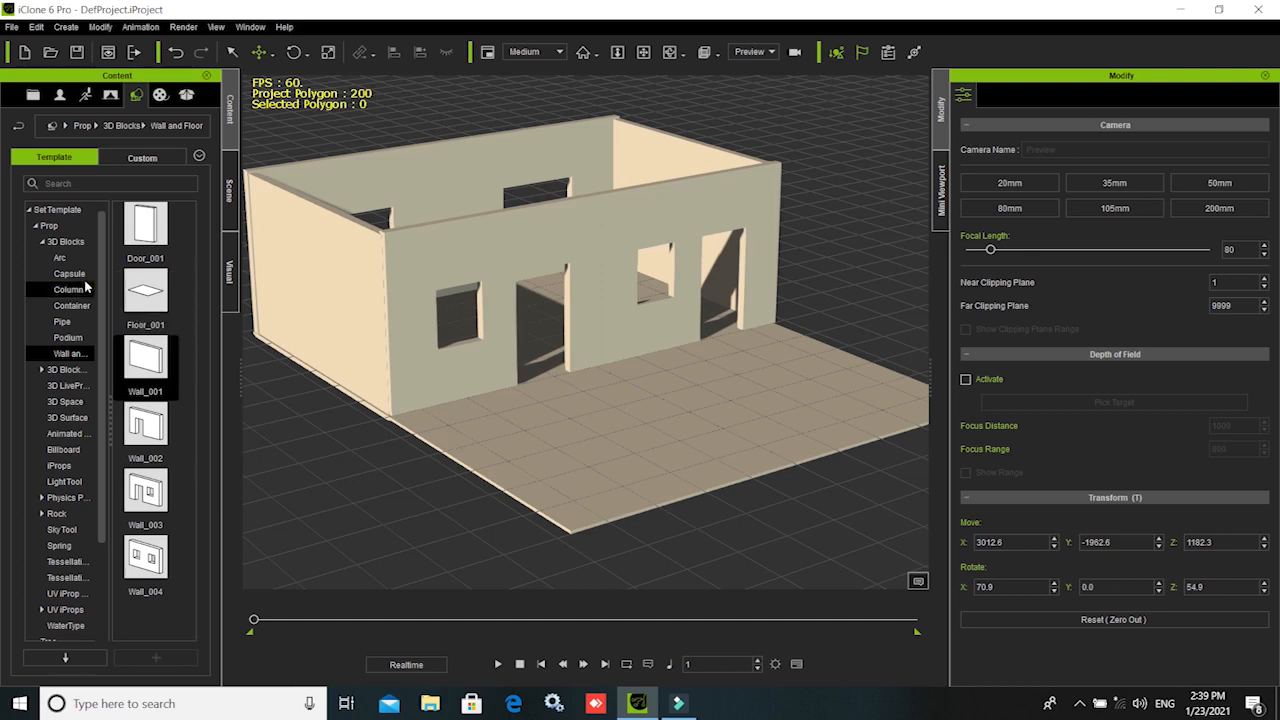
- Add the Column_010 prop from the 3D Blocks columns at the open floor's side edge, at about X 700, Y -535.2
{"action": "left_click", "coordinate": [69, 273]}
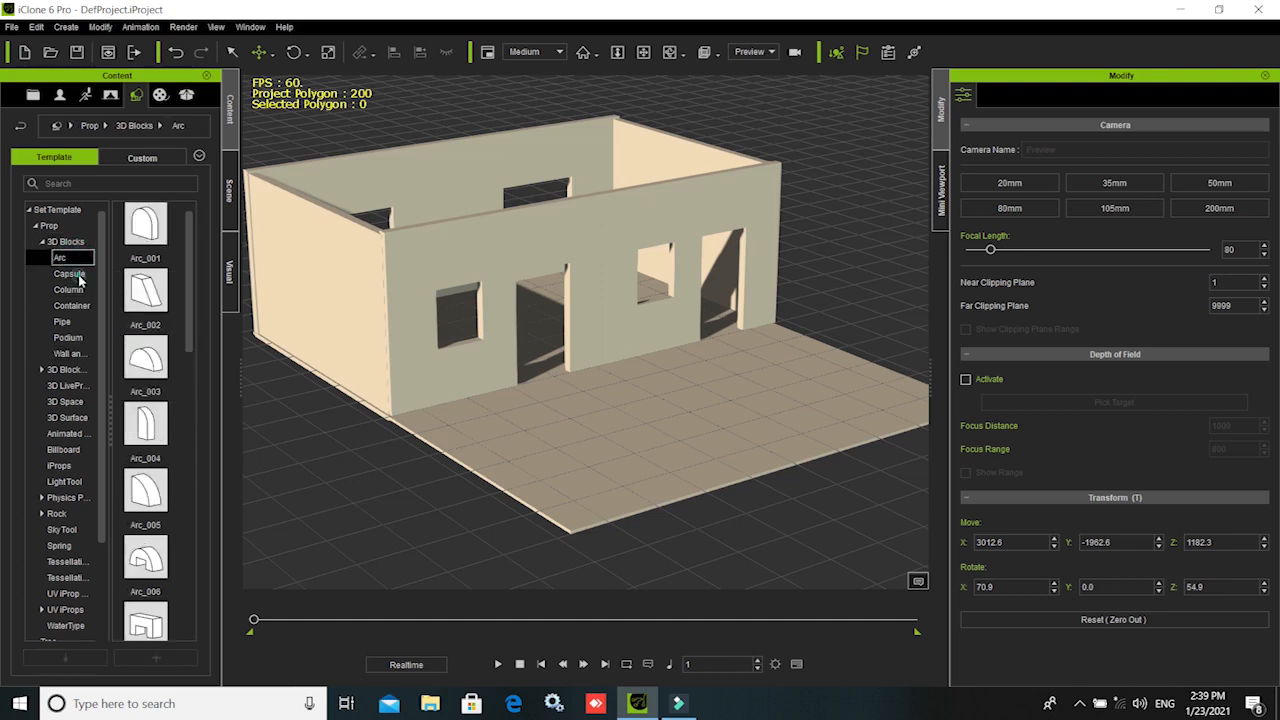
{"action": "left_click", "coordinate": [69, 289]}
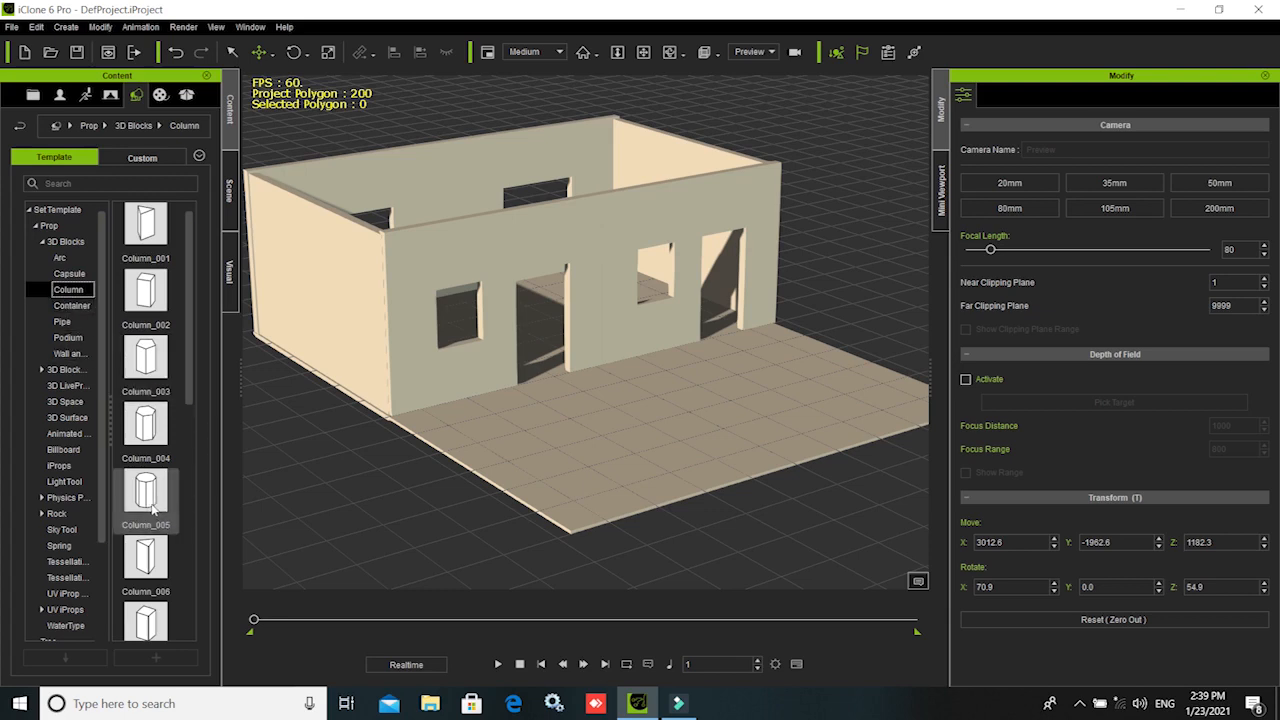
{"action": "scroll", "coordinate": [146, 497], "scroll_direction": "down", "scroll_amount": 5}
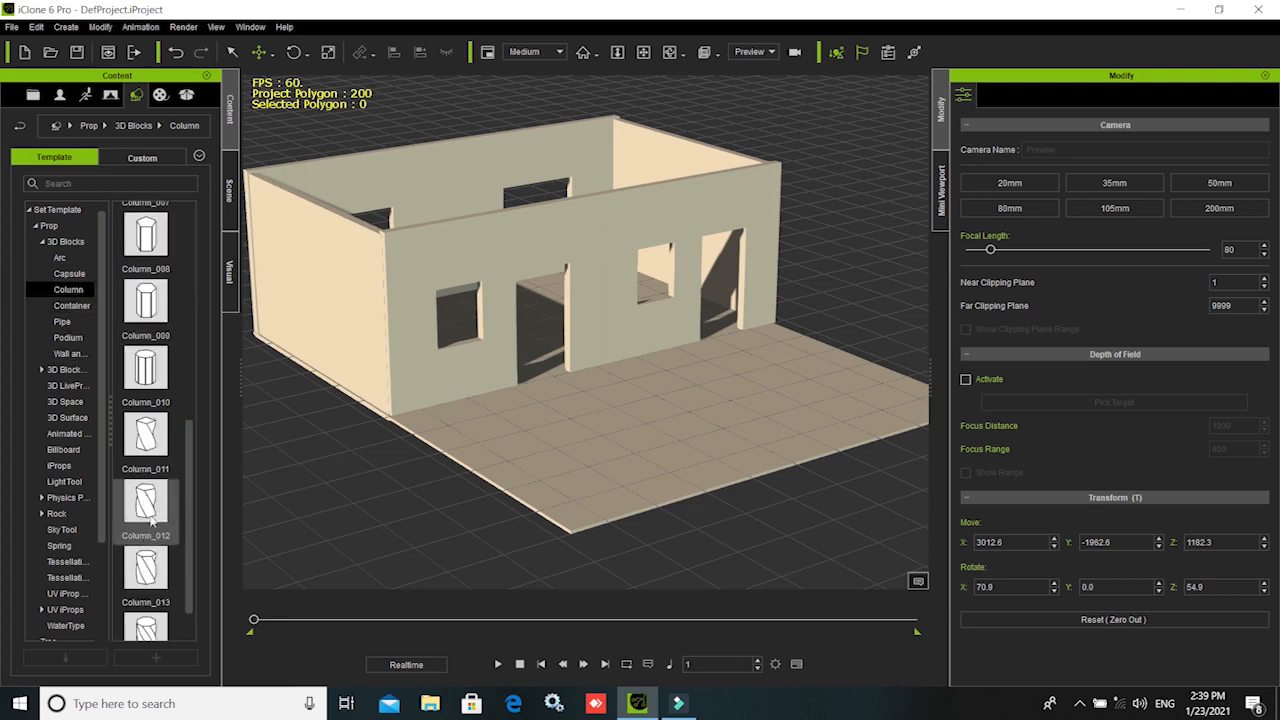
{"action": "scroll", "coordinate": [170, 500], "scroll_direction": "up", "scroll_amount": 3}
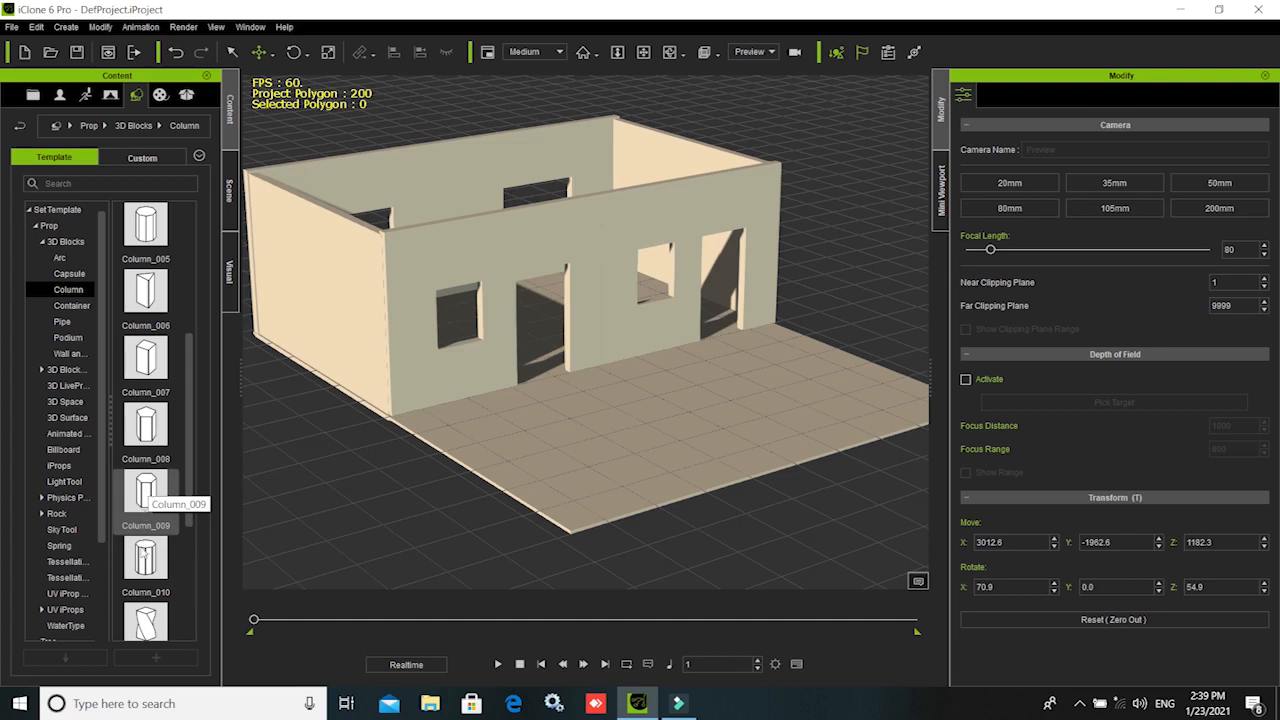
{"action": "left_click", "coordinate": [145, 558]}
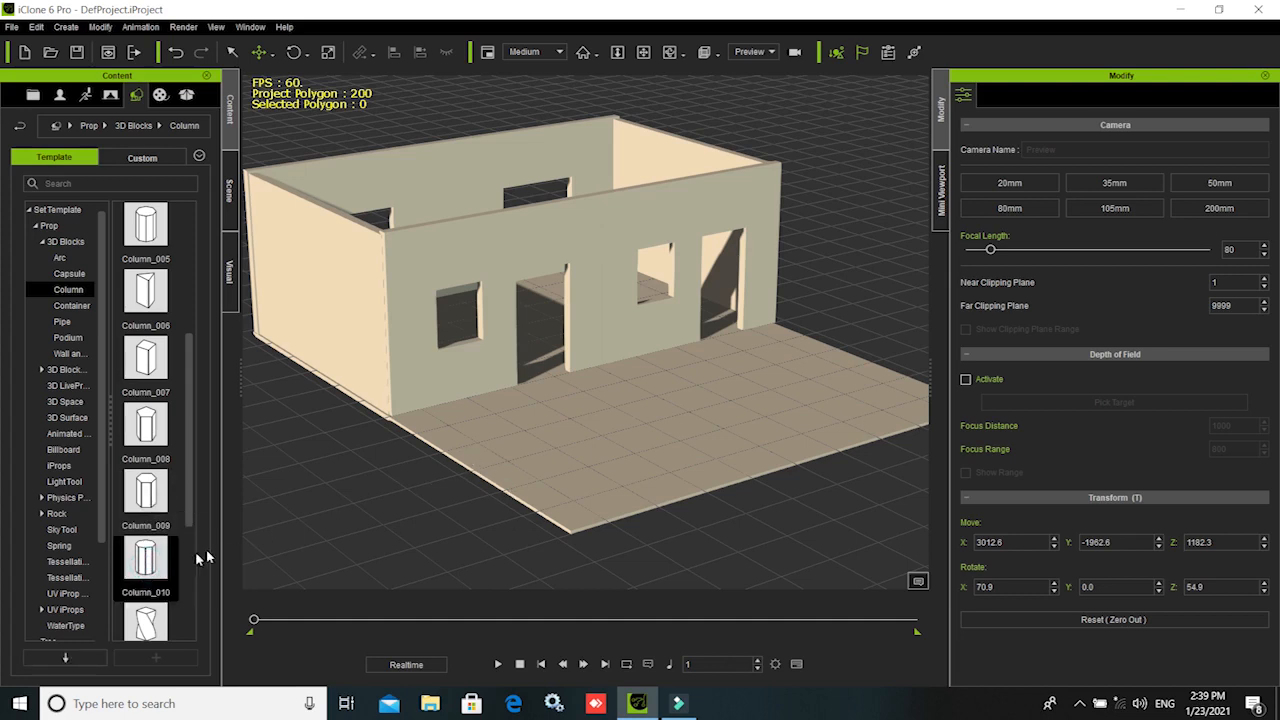
{"action": "left_click_drag", "start_coordinate": [154, 570], "coordinate": [482, 480]}
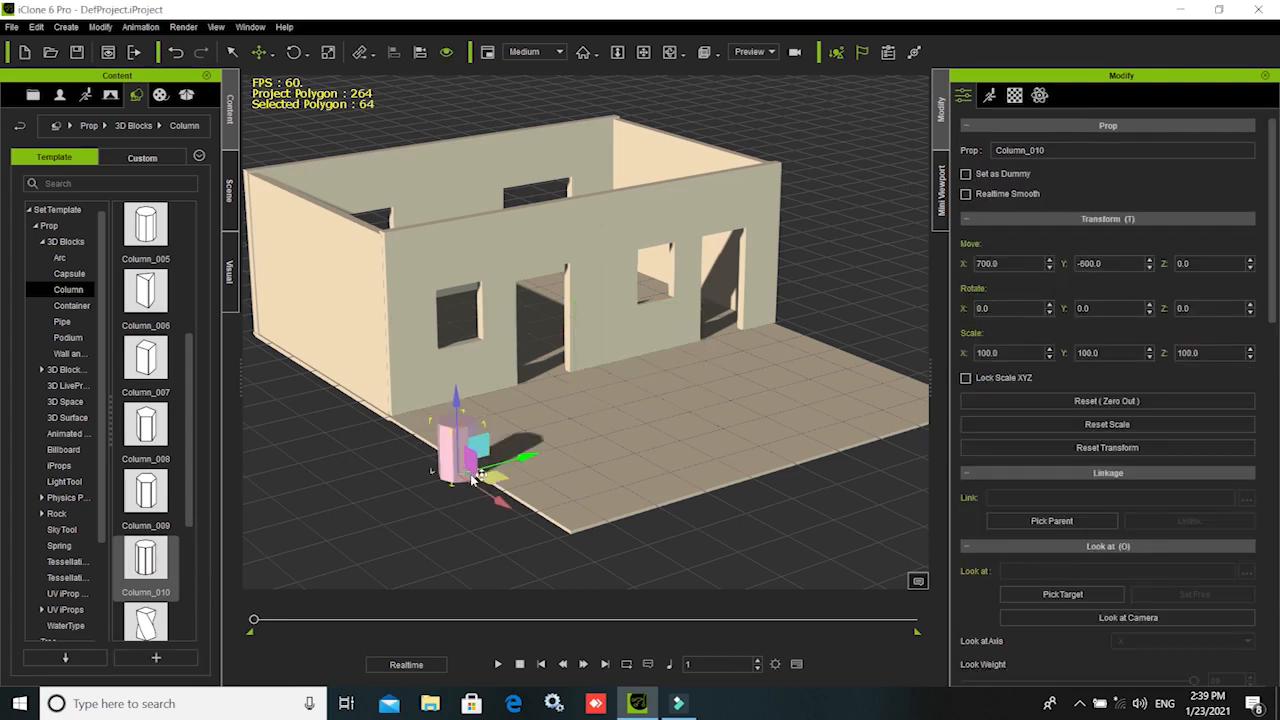
{"action": "left_click_drag", "start_coordinate": [530, 457], "coordinate": [560, 448]}
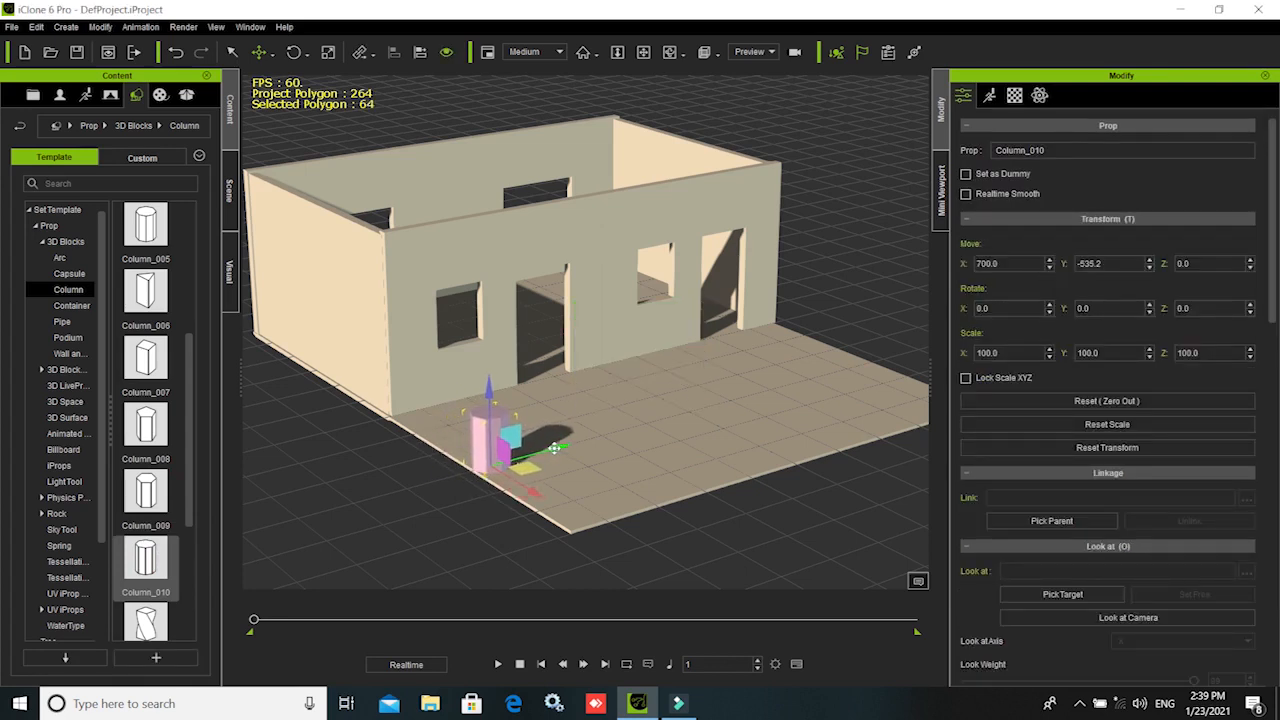
- Scale the column to about 40.8 in X and Y and 336.9 in Z to make it slim and tall
{"action": "key", "text": "r"}
{"action": "left_click_drag", "start_coordinate": [490, 465], "coordinate": [918, 582]}
{"action": "left_click_drag", "start_coordinate": [484, 389], "coordinate": [511, 89]}
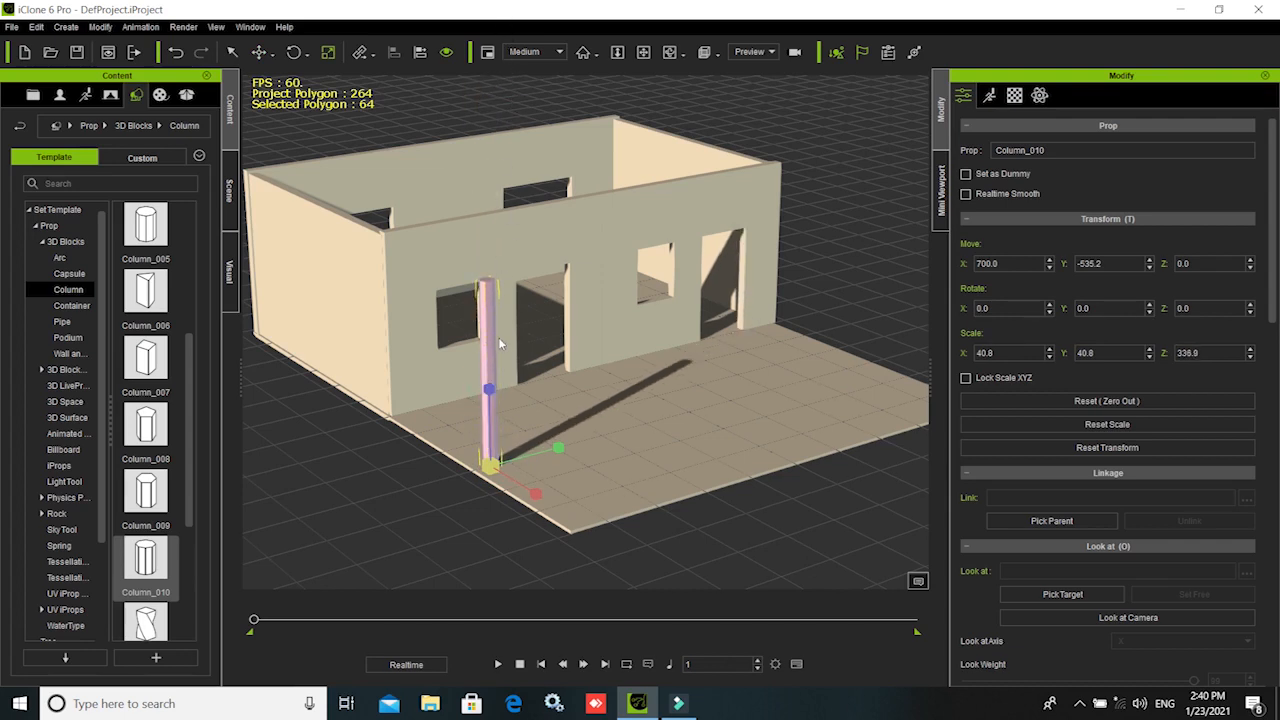
- Duplicate the column along X to the floor's front corner, at about X 966.3
{"action": "middle_click_drag", "start_coordinate": [414, 522], "coordinate": [591, 455]}
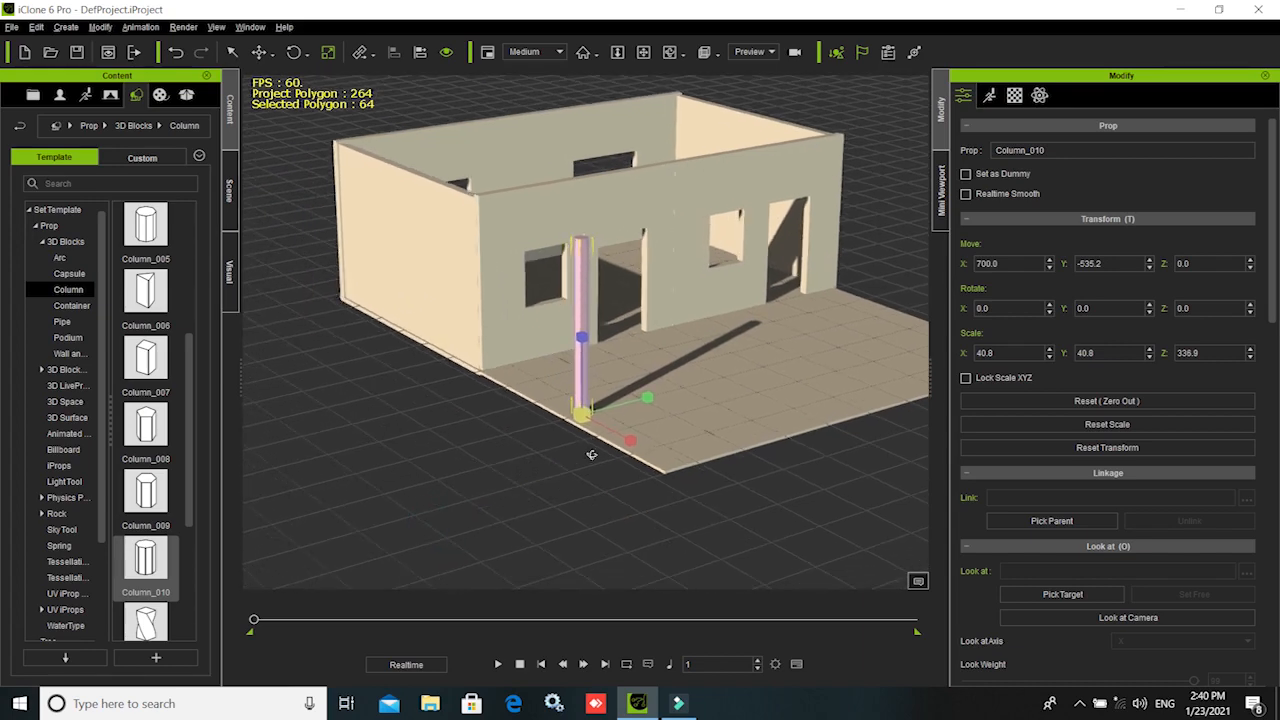
{"action": "right_click_drag", "start_coordinate": [591, 455], "coordinate": [636, 511]}
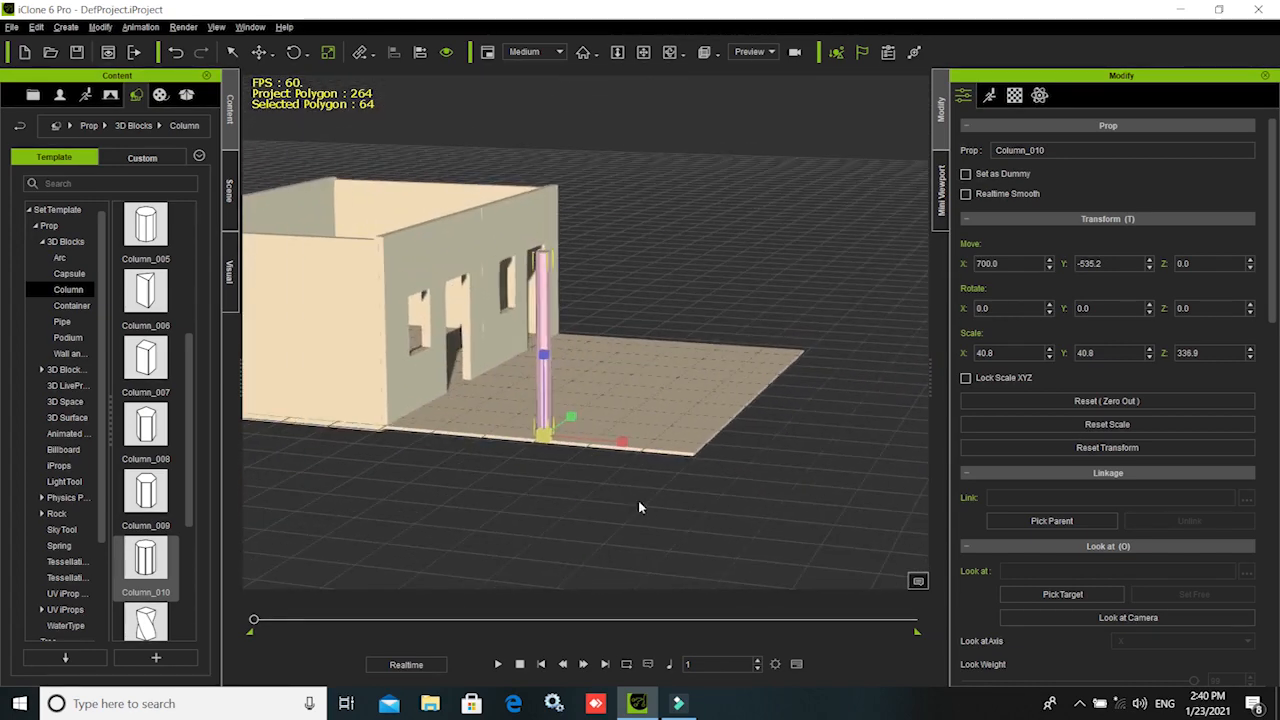
{"action": "right_click_drag", "start_coordinate": [727, 491], "coordinate": [605, 521]}
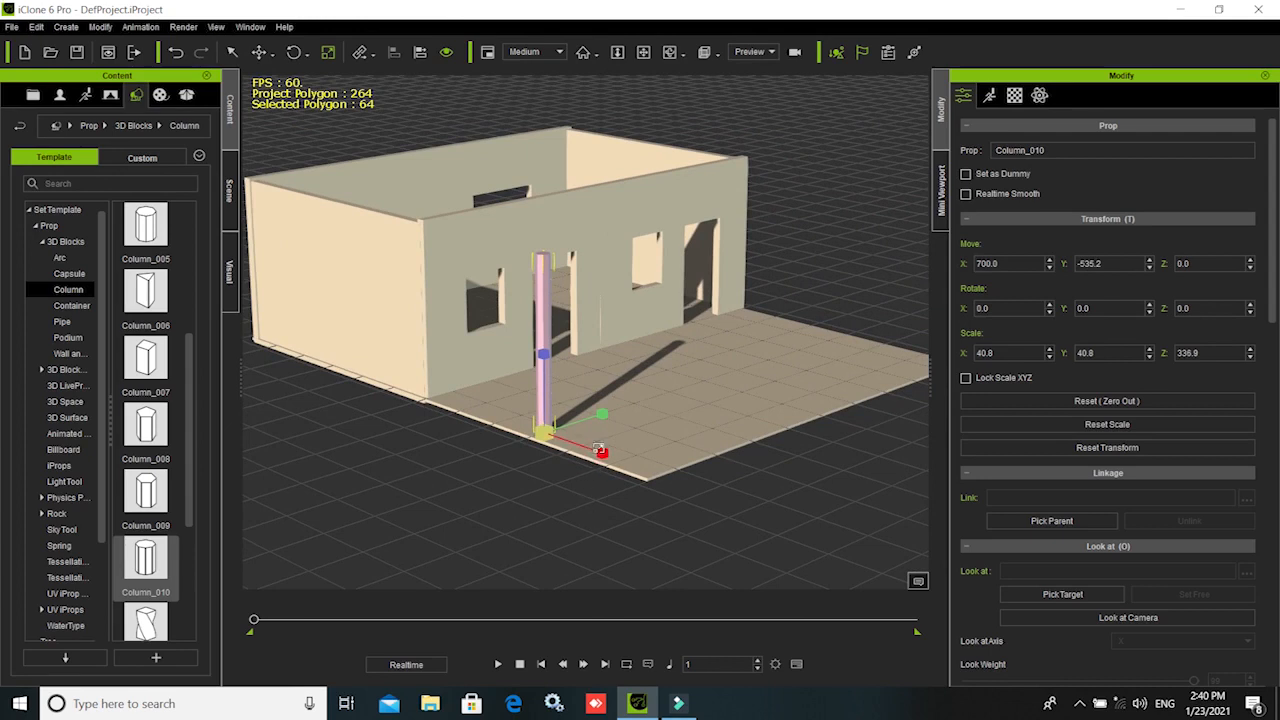
{"action": "left_click_drag", "start_coordinate": [601, 453], "coordinate": [716, 518], "text": "shift"}
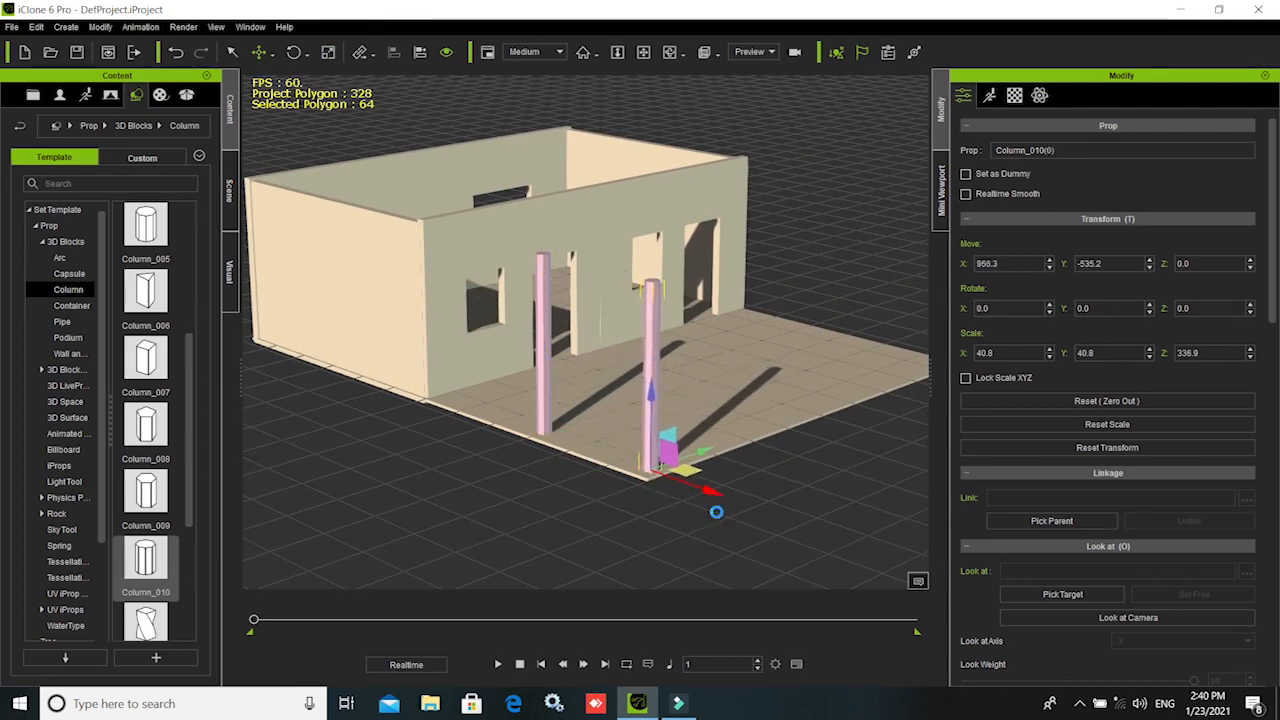
- Place three more column copies along the floor's front edge and duplicate the first column to the opposite side at about Y 358
{"action": "right_click_drag", "start_coordinate": [744, 527], "coordinate": [400, 489]}
{"action": "left_click_drag", "start_coordinate": [537, 458], "coordinate": [953, 428], "text": "shift"}
{"action": "right_click_drag", "start_coordinate": [799, 485], "coordinate": [440, 480]}
{"action": "middle_click_drag", "start_coordinate": [594, 443], "coordinate": [536, 545]}
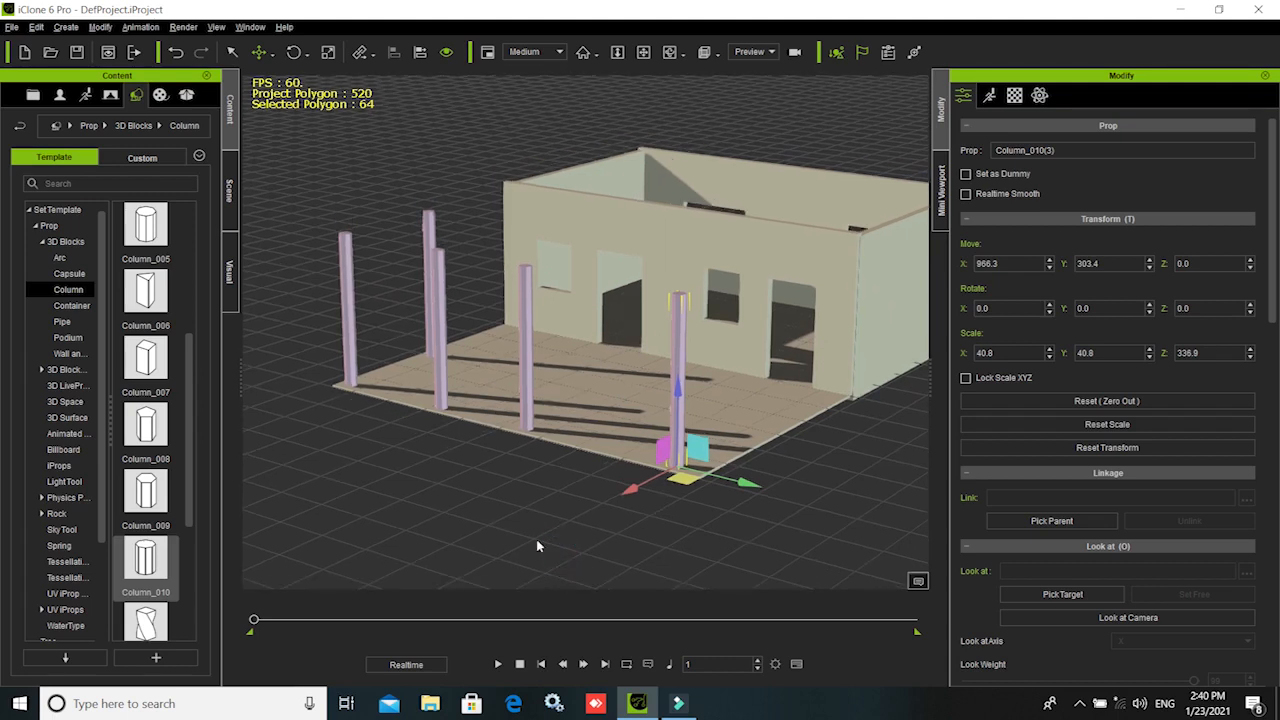
{"action": "left_click", "coordinate": [430, 224]}
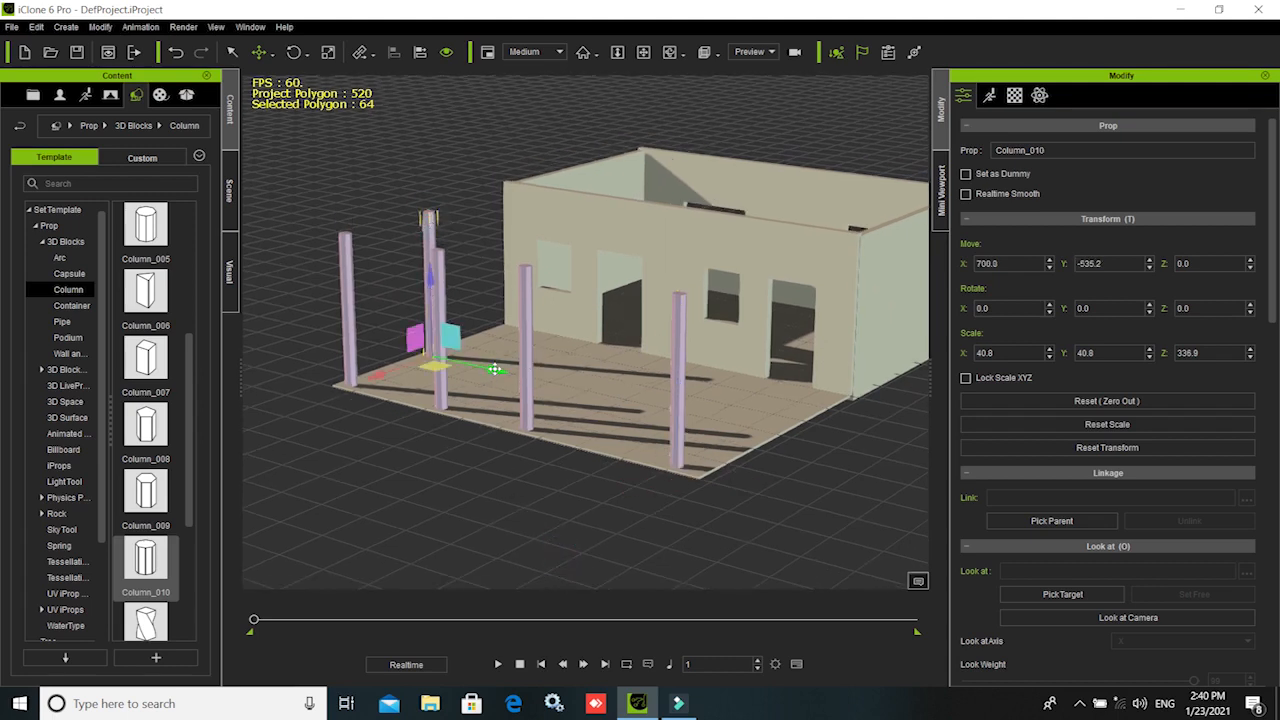
{"action": "left_click_drag", "start_coordinate": [630, 418], "coordinate": [856, 496], "text": "ctrl"}
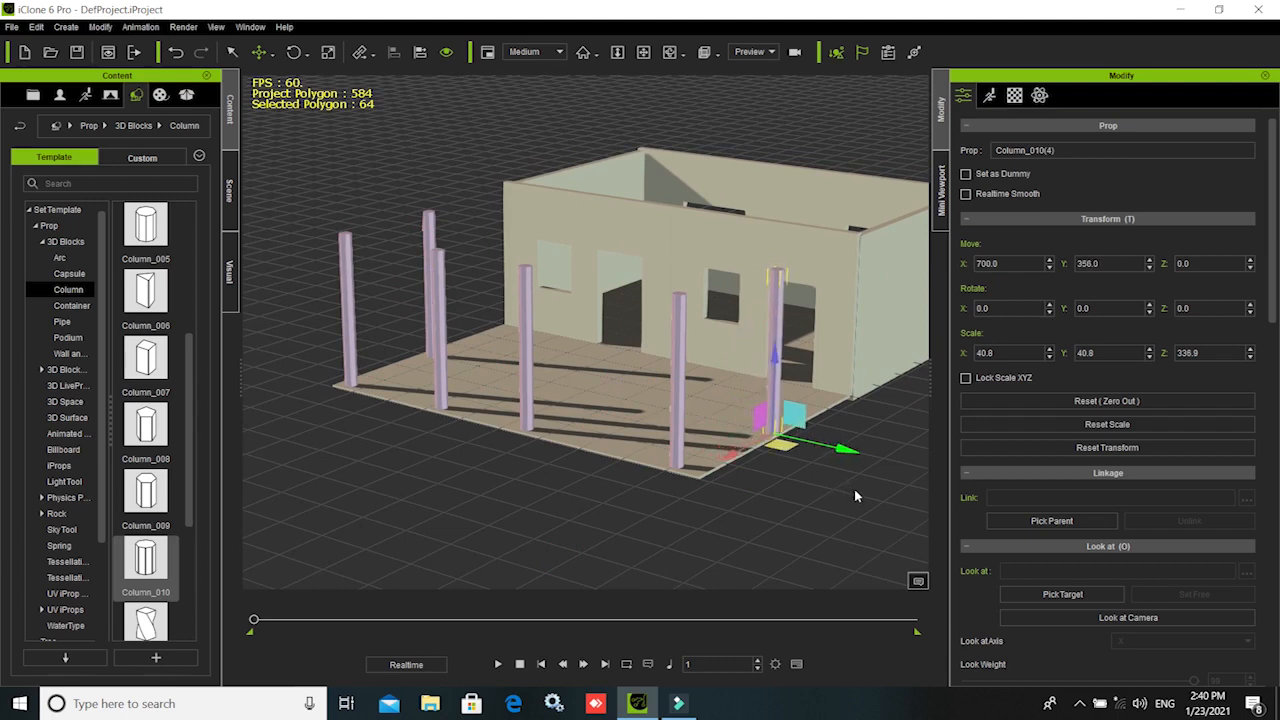
- Align the two front corner columns with the floor corners, at about Y 350.1 and Y -540.7
{"action": "left_click", "coordinate": [681, 402]}
{"action": "left_click_drag", "start_coordinate": [747, 485], "coordinate": [771, 500]}
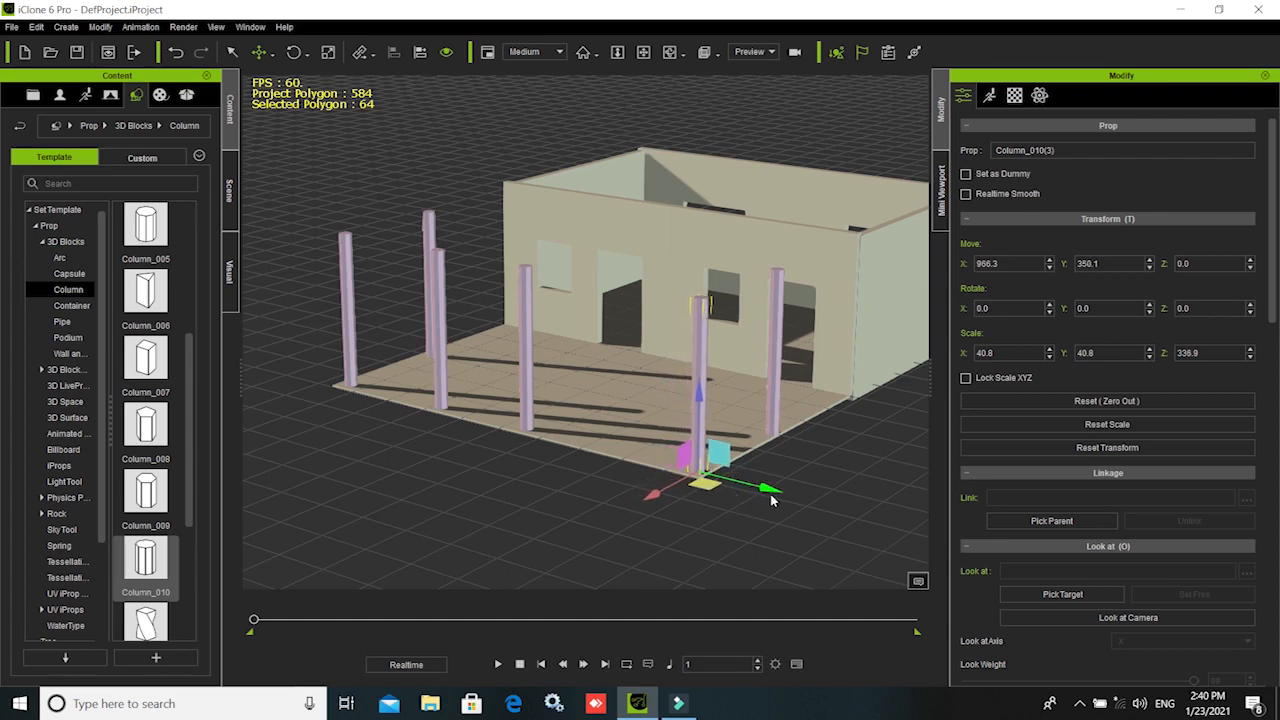
{"action": "left_click", "coordinate": [350, 358]}
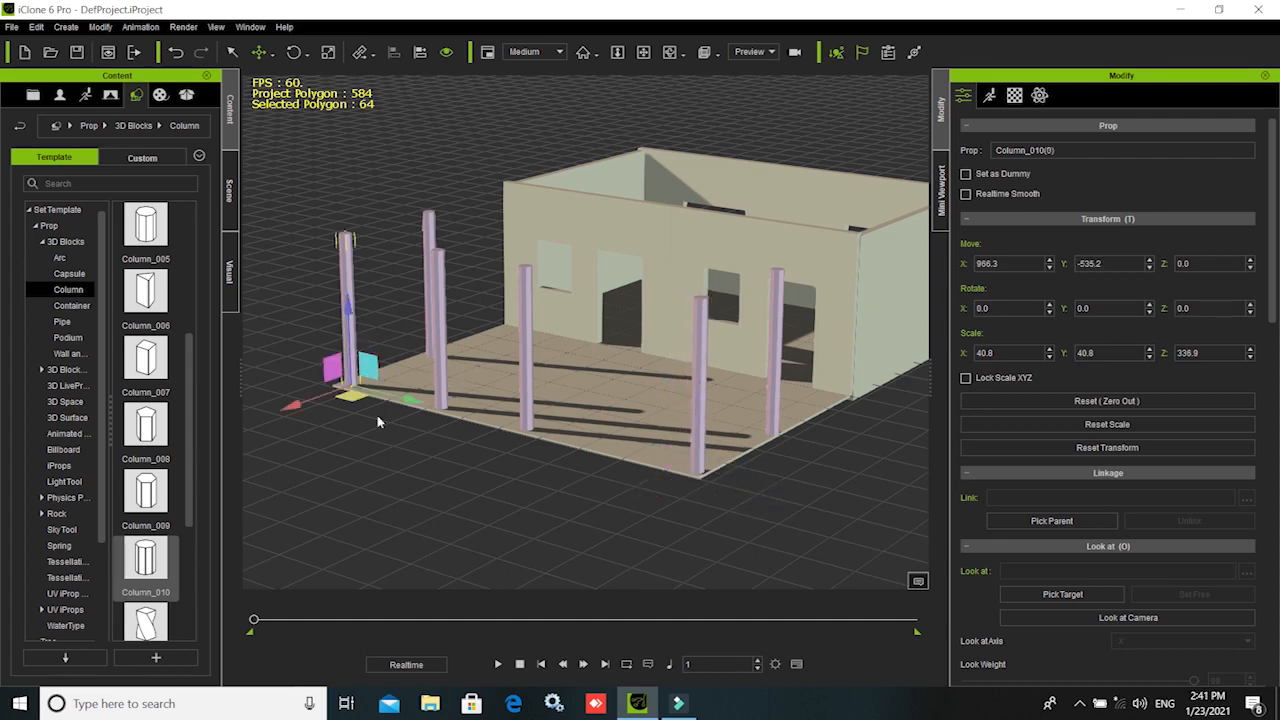
{"action": "left_click_drag", "start_coordinate": [410, 396], "coordinate": [408, 397]}
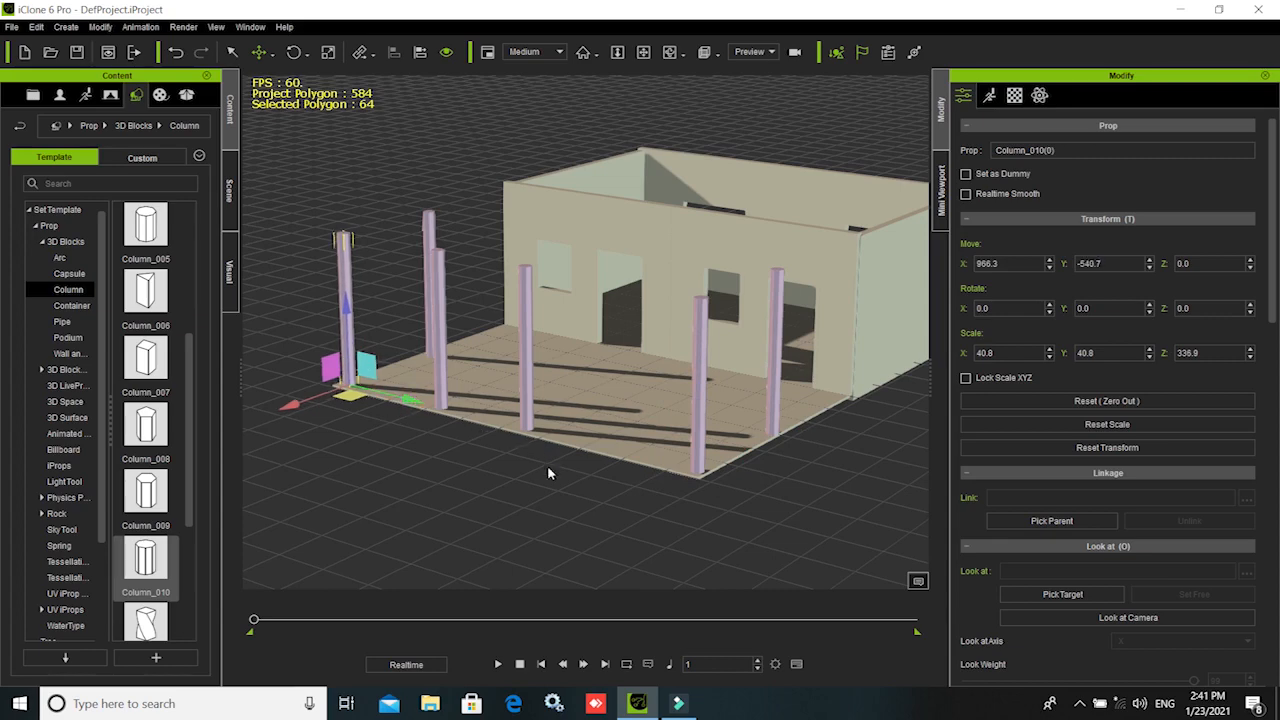
- Raise the original solid side wall to about Z -5.7
{"action": "mouse_move", "coordinate": [470, 494]}
{"action": "right_mouse_down"}
{"action": "mouse_move", "coordinate": [680, 477]}
{"action": "mouse_move", "coordinate": [814, 483]}
{"action": "mouse_move", "coordinate": [758, 488]}
{"action": "mouse_move", "coordinate": [599, 346]}
{"action": "mouse_move", "coordinate": [497, 460]}
{"action": "mouse_move", "coordinate": [523, 503]}
{"action": "mouse_move", "coordinate": [560, 500]}
{"action": "mouse_move", "coordinate": [556, 455]}
{"action": "mouse_move", "coordinate": [551, 484]}
{"action": "mouse_move", "coordinate": [610, 505]}
{"action": "mouse_move", "coordinate": [600, 490]}
{"action": "mouse_move", "coordinate": [631, 516]}
{"action": "mouse_move", "coordinate": [480, 284]}
{"action": "right_mouse_up"}
{"action": "key", "text": "f"}
{"action": "left_click", "coordinate": [486, 282]}
{"action": "middle_click_drag", "start_coordinate": [490, 372], "coordinate": [586, 535]}
{"action": "right_click_drag", "start_coordinate": [586, 535], "coordinate": [614, 510]}
{"action": "left_click", "coordinate": [412, 392]}
{"action": "left_click_drag", "start_coordinate": [412, 392], "coordinate": [412, 387]}
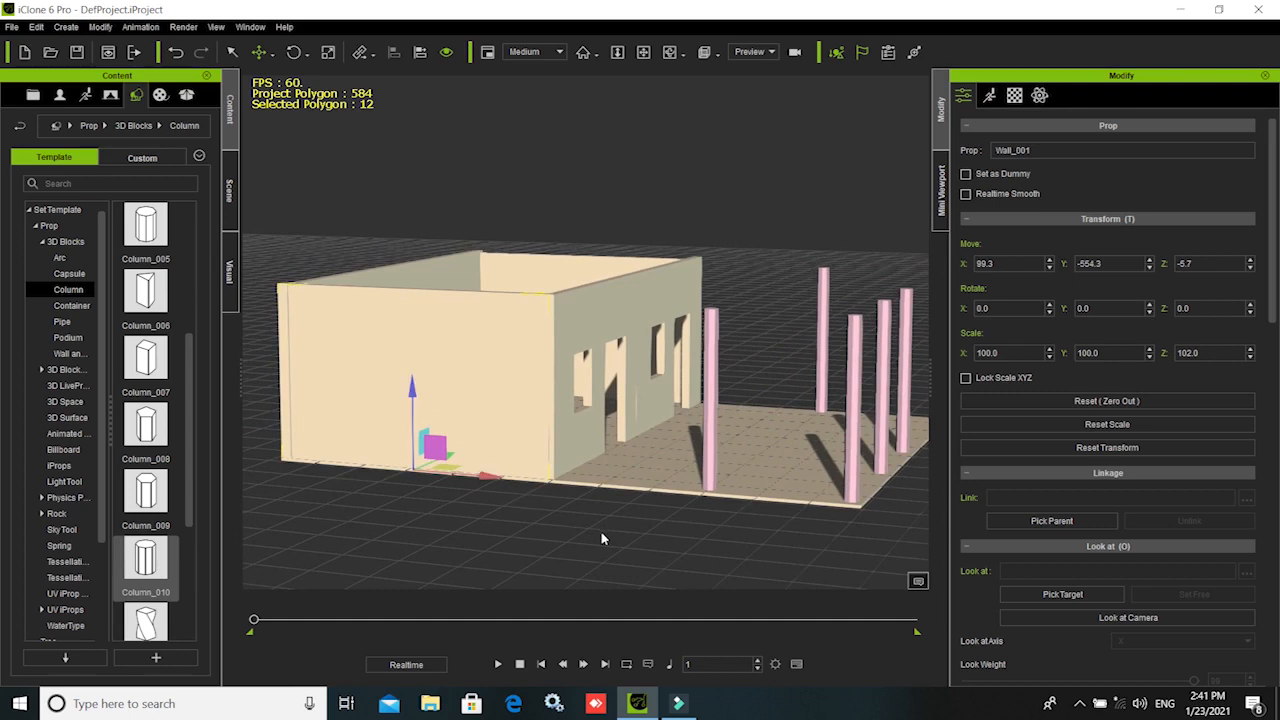
- Raise the opposite solid side wall to about Z -10.8
{"action": "left_click", "coordinate": [526, 257]}
{"action": "left_click", "coordinate": [580, 318]}
{"action": "left_click_drag", "start_coordinate": [580, 318], "coordinate": [579, 317]}
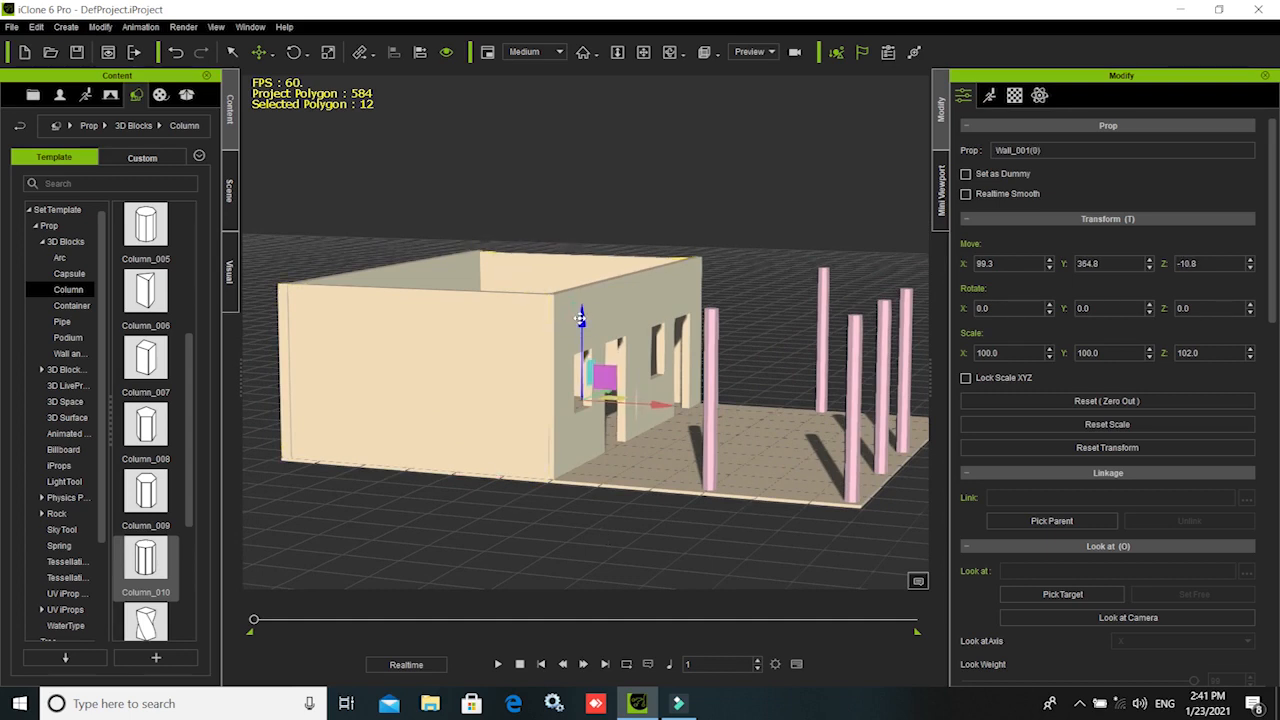
- Select all the house walls and duplicate them straight up onto the existing walls as a second storey
{"action": "right_click_drag", "start_coordinate": [709, 543], "coordinate": [637, 393]}
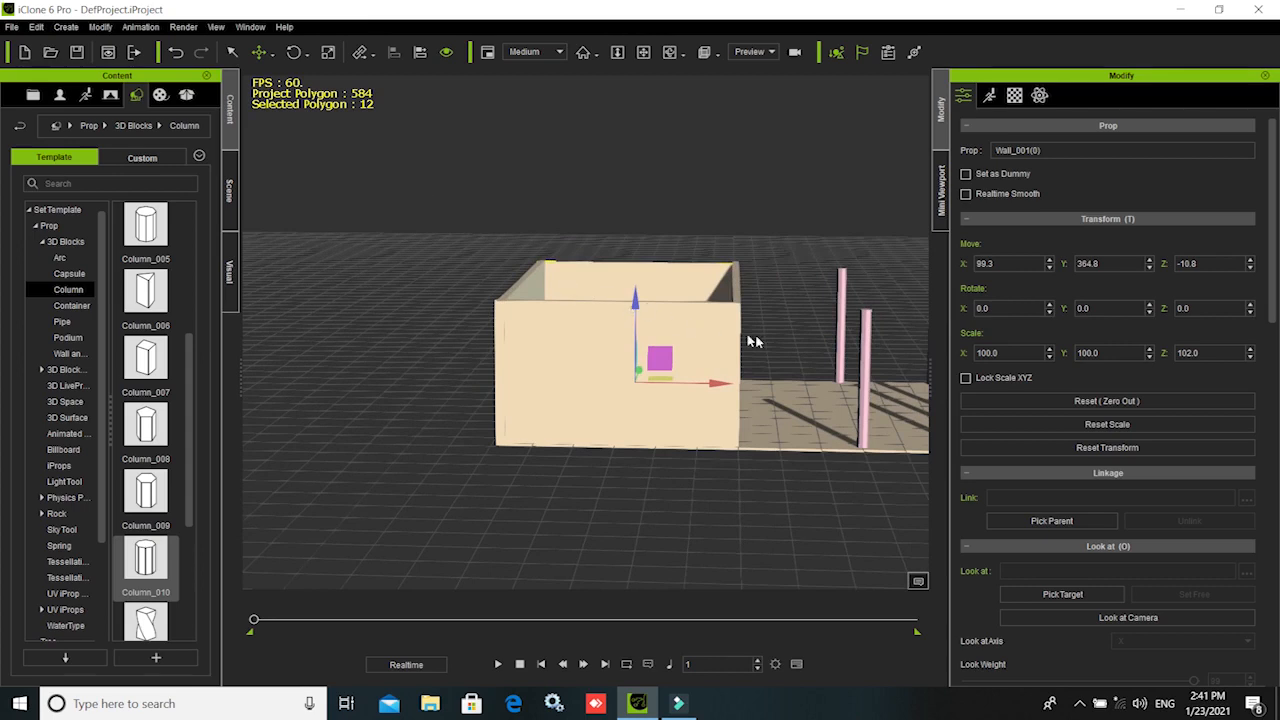
{"action": "left_click", "coordinate": [233, 50]}
{"action": "left_click_drag", "start_coordinate": [430, 176], "coordinate": [762, 350]}
{"action": "right_click_drag", "start_coordinate": [472, 462], "coordinate": [515, 463]}
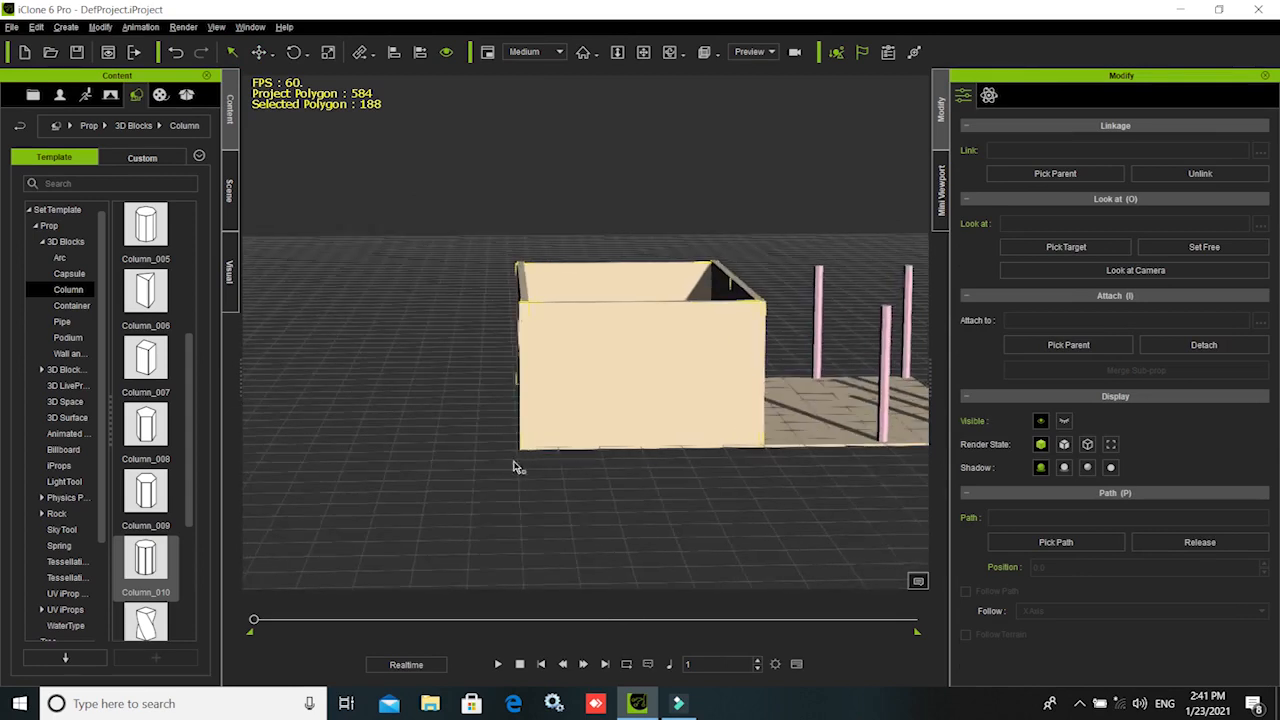
{"action": "key", "text": "w"}
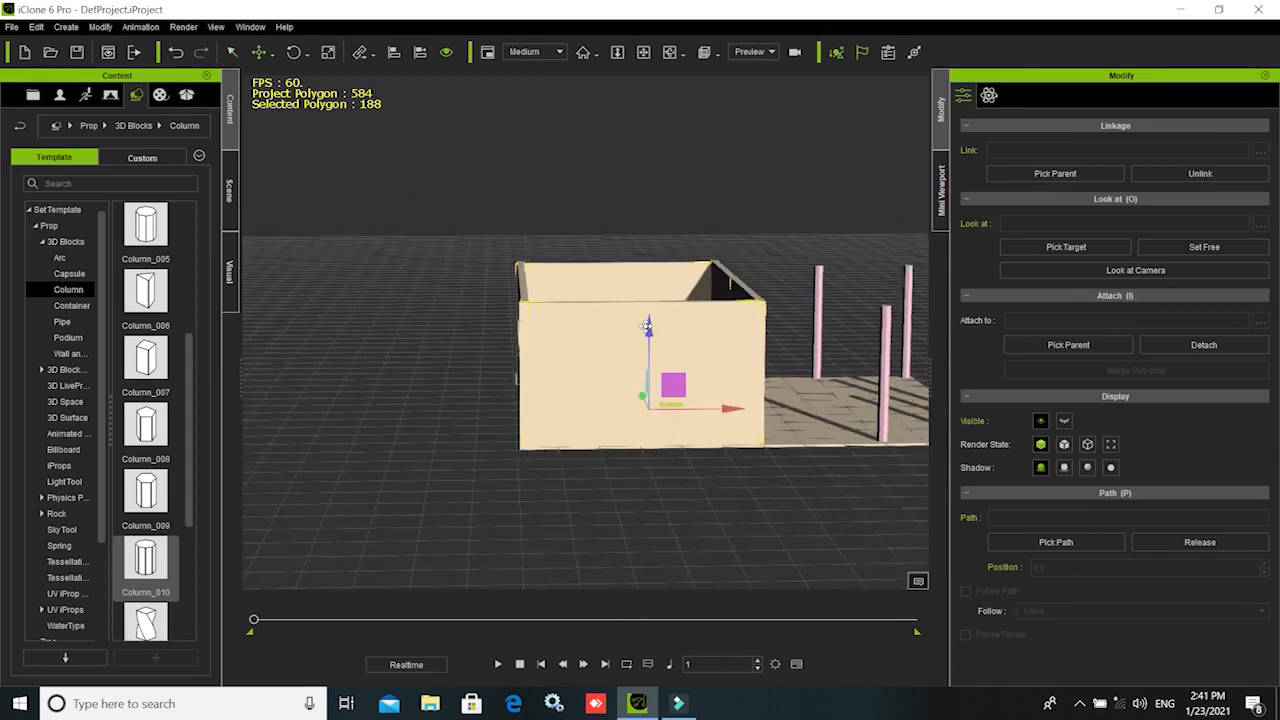
{"action": "left_click_drag", "start_coordinate": [648, 326], "coordinate": [662, 204], "text": "ctrl"}
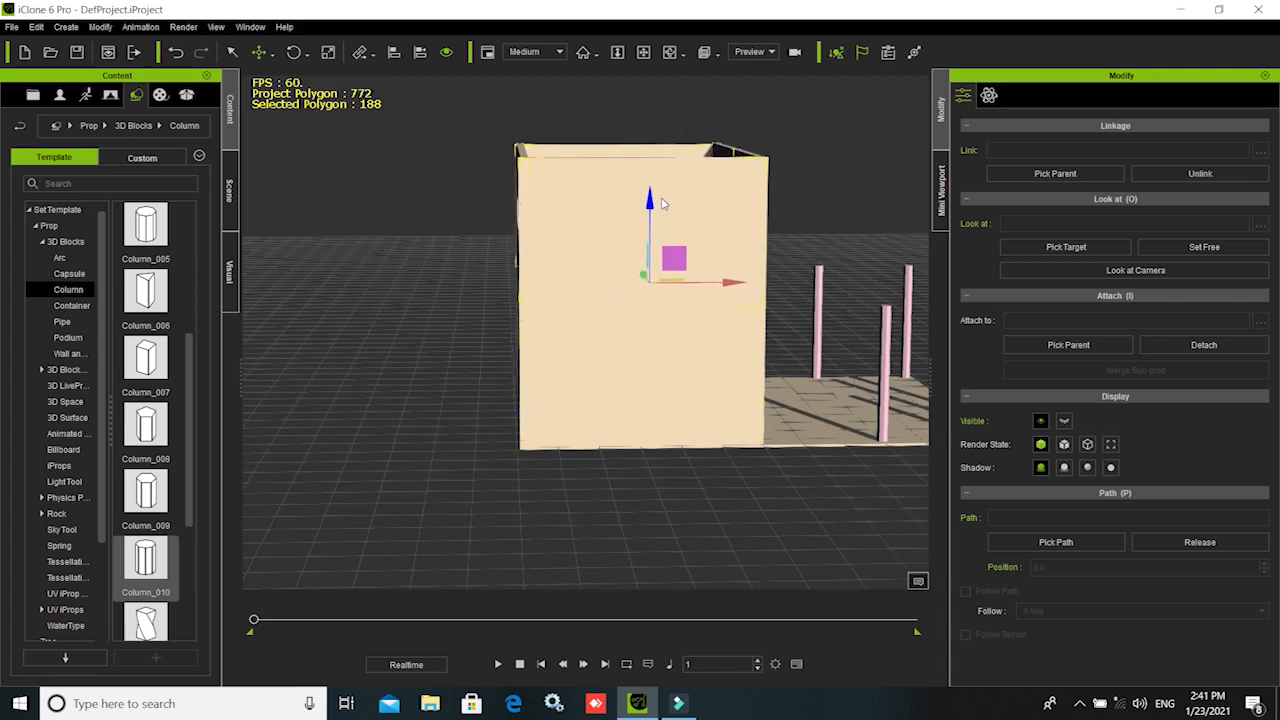
{"action": "right_click_drag", "start_coordinate": [774, 489], "coordinate": [433, 614]}
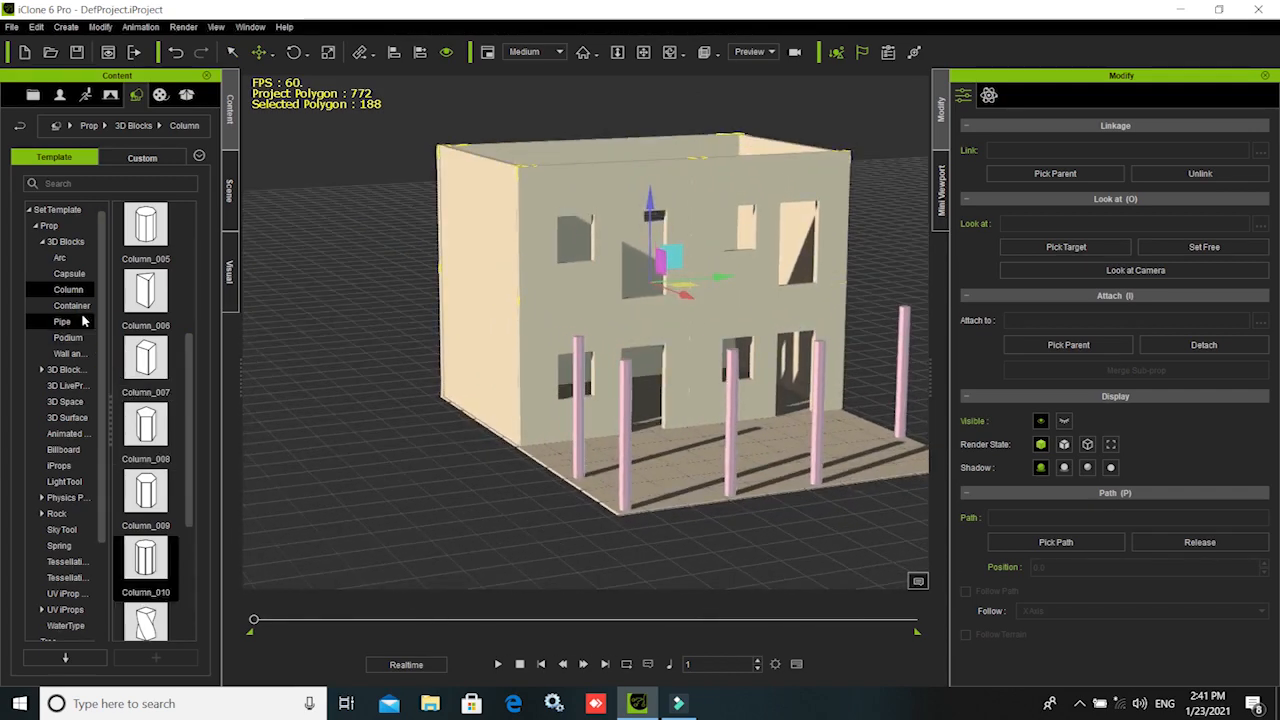
{"action": "left_click", "coordinate": [72, 354]}
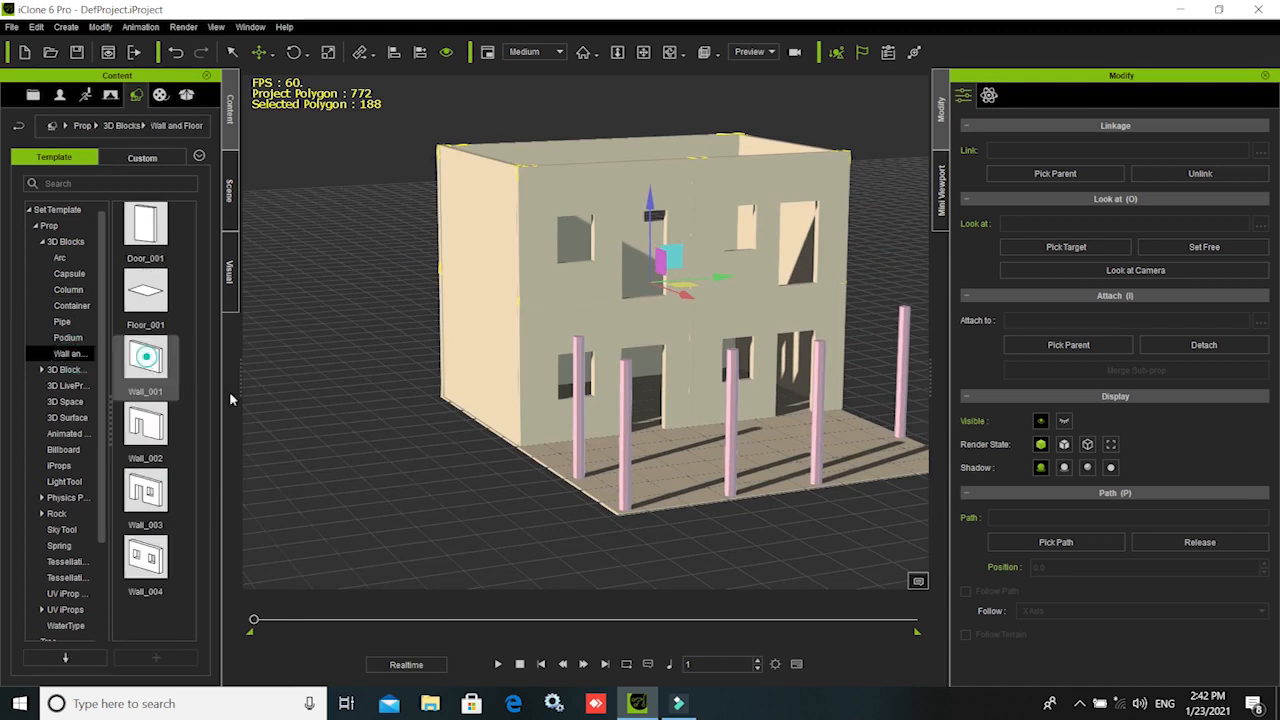
{"action": "left_click_drag", "start_coordinate": [145, 368], "coordinate": [515, 465]}
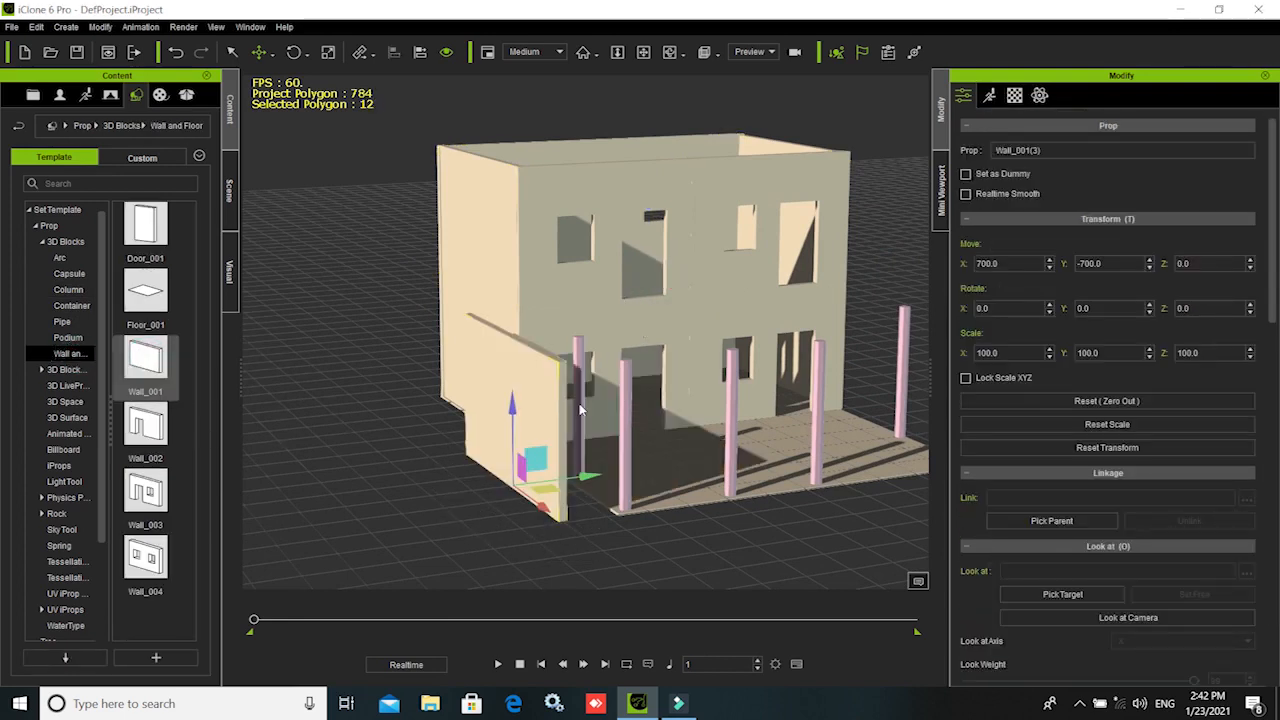
{"action": "key", "text": "Delete"}
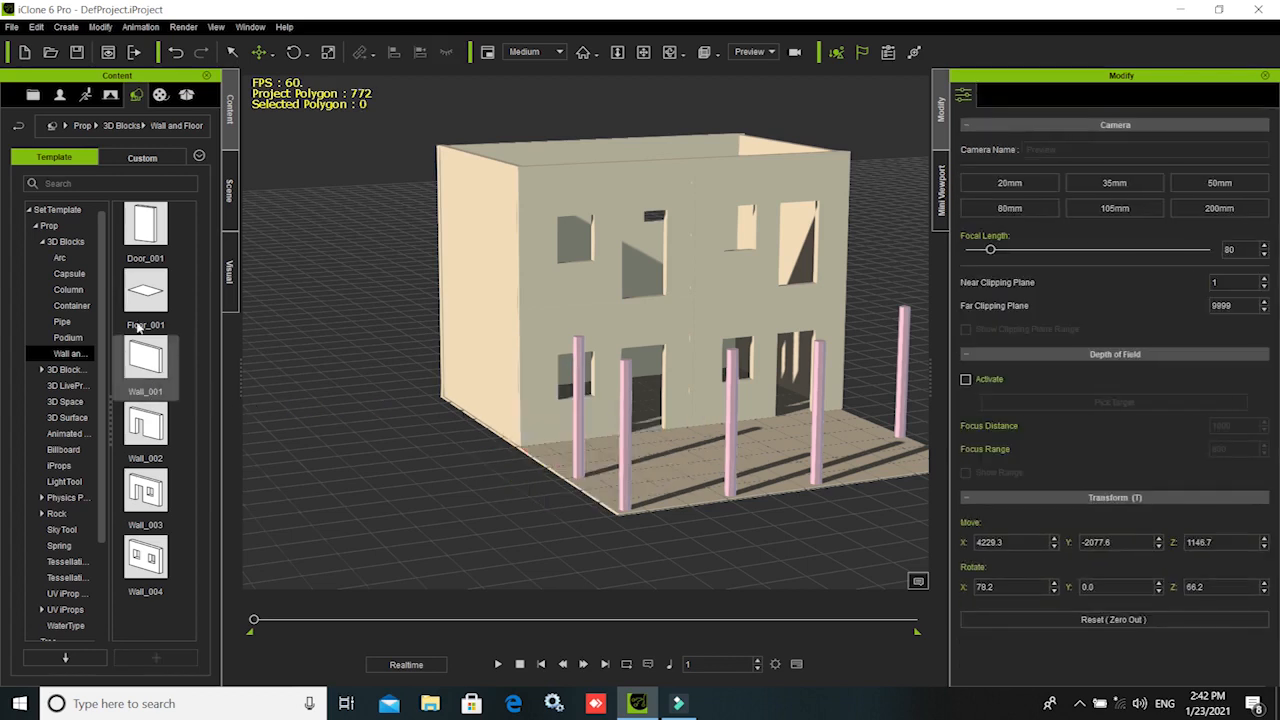
- Try a new Floor_001 prop as the upper-storey slab at X 300, Y -100, Z 310.1, and delete it
{"action": "left_click_drag", "start_coordinate": [140, 328], "coordinate": [455, 425]}
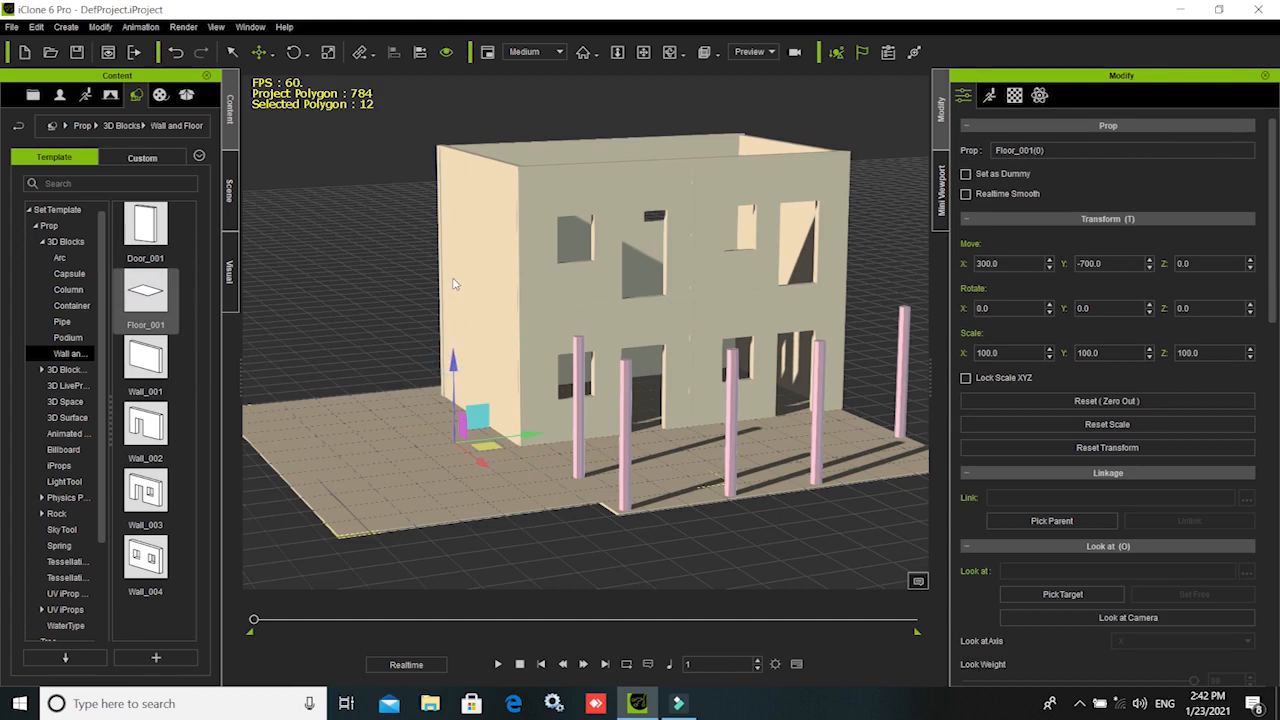
{"action": "left_click_drag", "start_coordinate": [454, 365], "coordinate": [457, 246]}
{"action": "left_click_drag", "start_coordinate": [521, 308], "coordinate": [731, 318]}
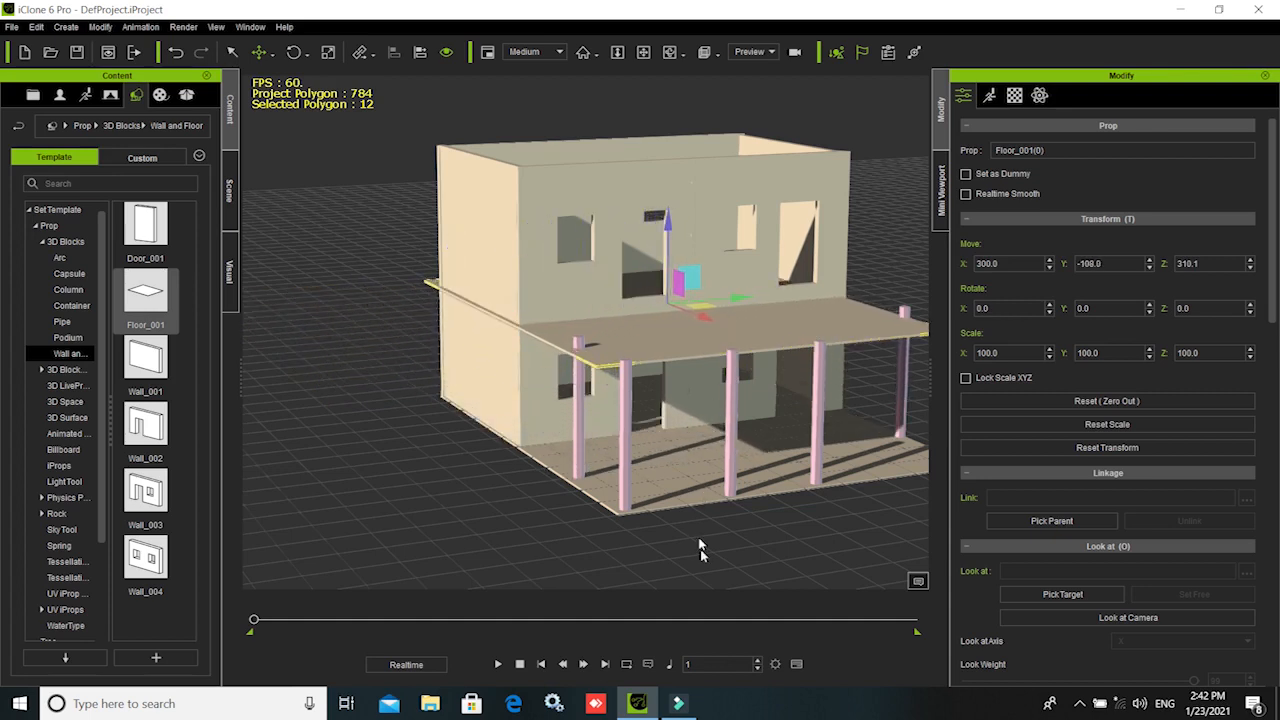
{"action": "right_click_drag", "start_coordinate": [737, 546], "coordinate": [520, 606]}
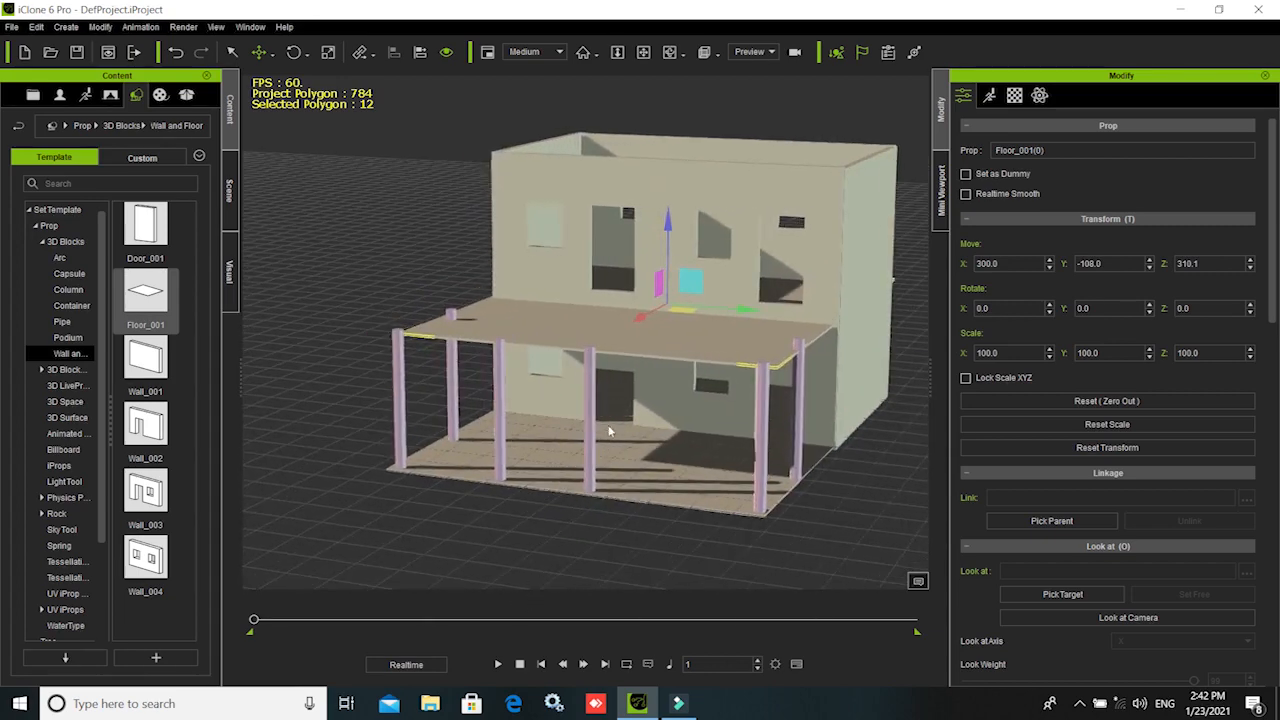
{"action": "key", "text": "Delete"}
- Enlarge the ground floor slab to scale X 102 and about Y 112.7 so it extends past the walls and columns
{"action": "left_click", "coordinate": [652, 500]}
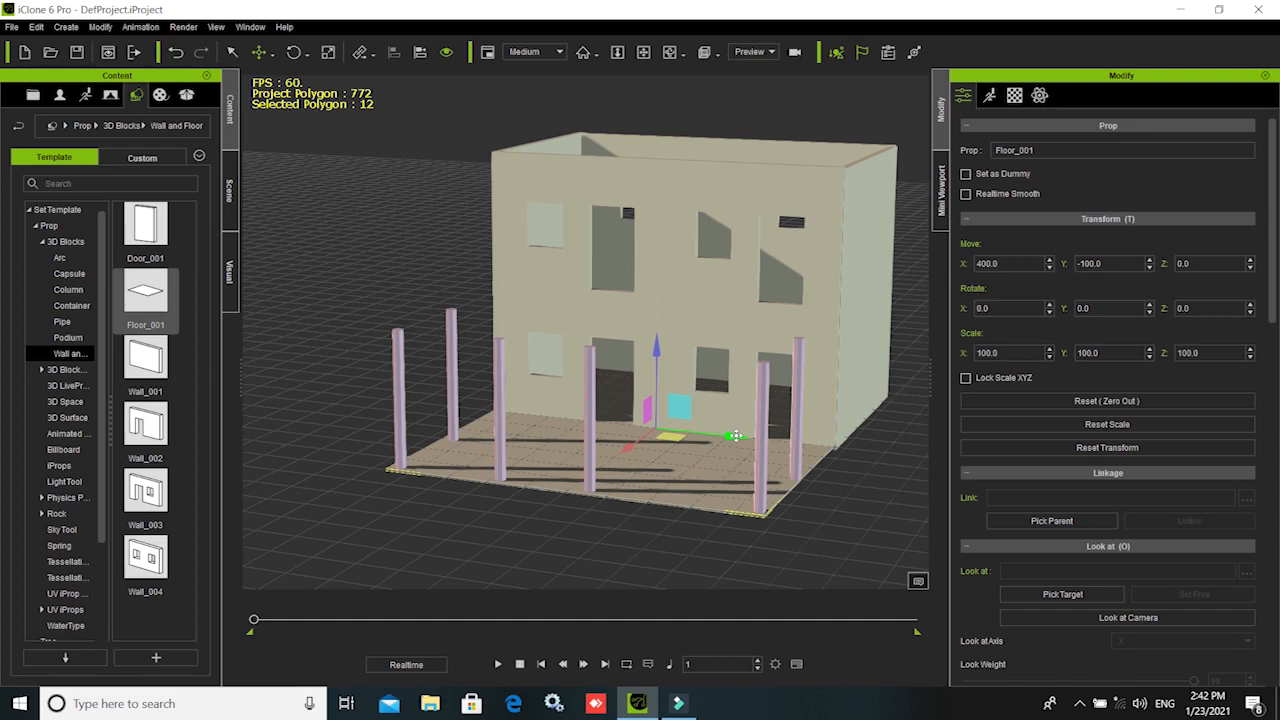
{"action": "left_click_drag", "start_coordinate": [737, 437], "coordinate": [755, 447]}
{"action": "left_click_drag", "start_coordinate": [620, 456], "coordinate": [621, 458]}
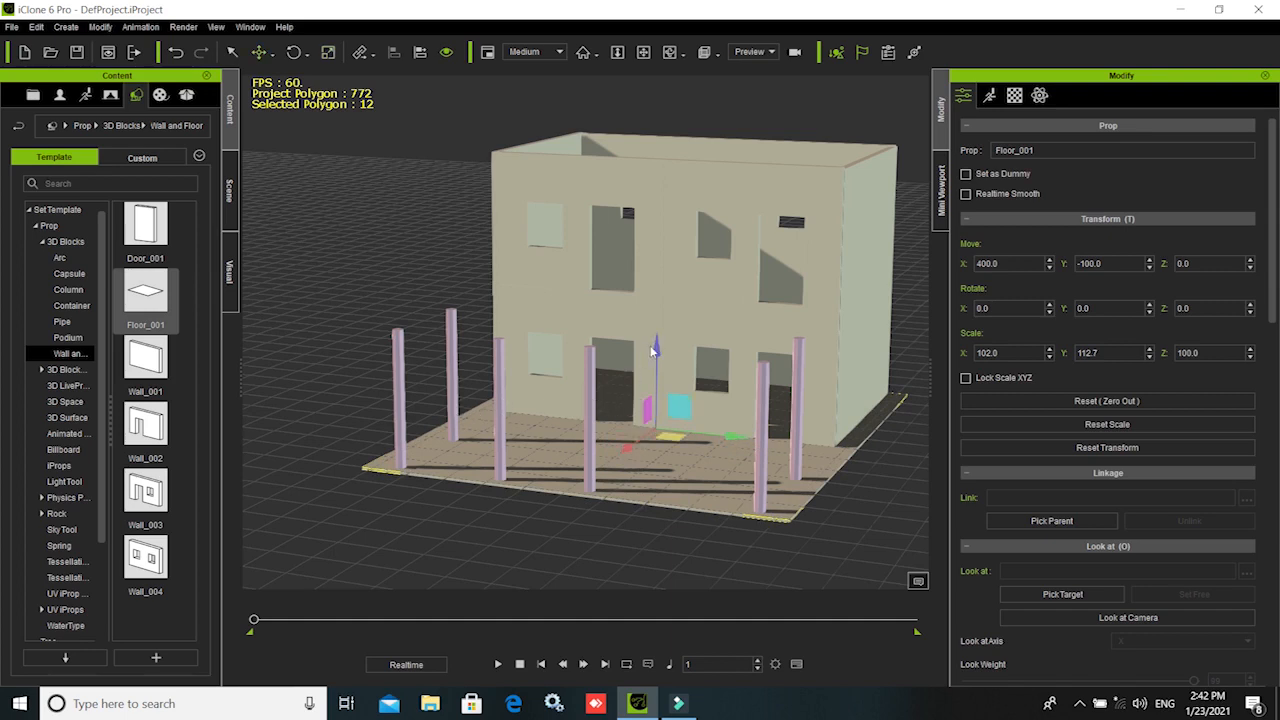
- Duplicate the ground floor slab upward onto the columns as the upper-storey slab, at about Z 341.4
{"action": "left_click_drag", "start_coordinate": [661, 309], "coordinate": [659, 213], "text": "ctrl"}
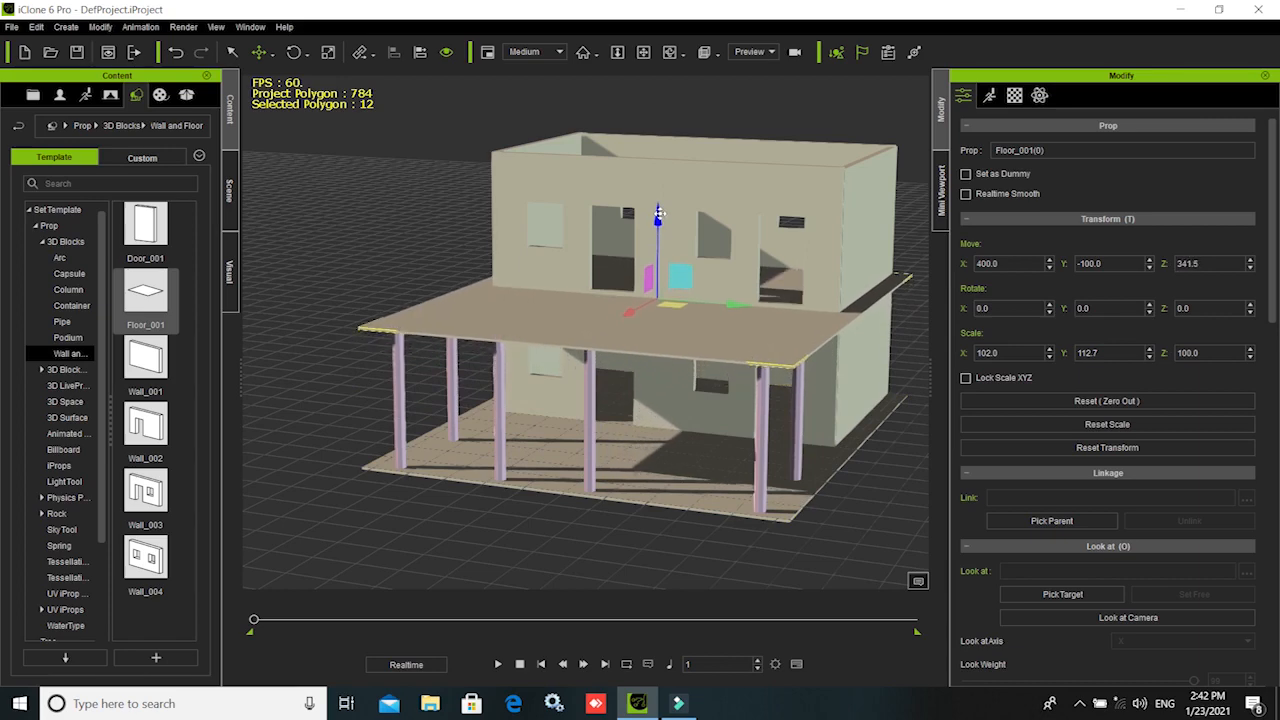
{"action": "right_click_drag", "start_coordinate": [749, 523], "coordinate": [573, 360]}
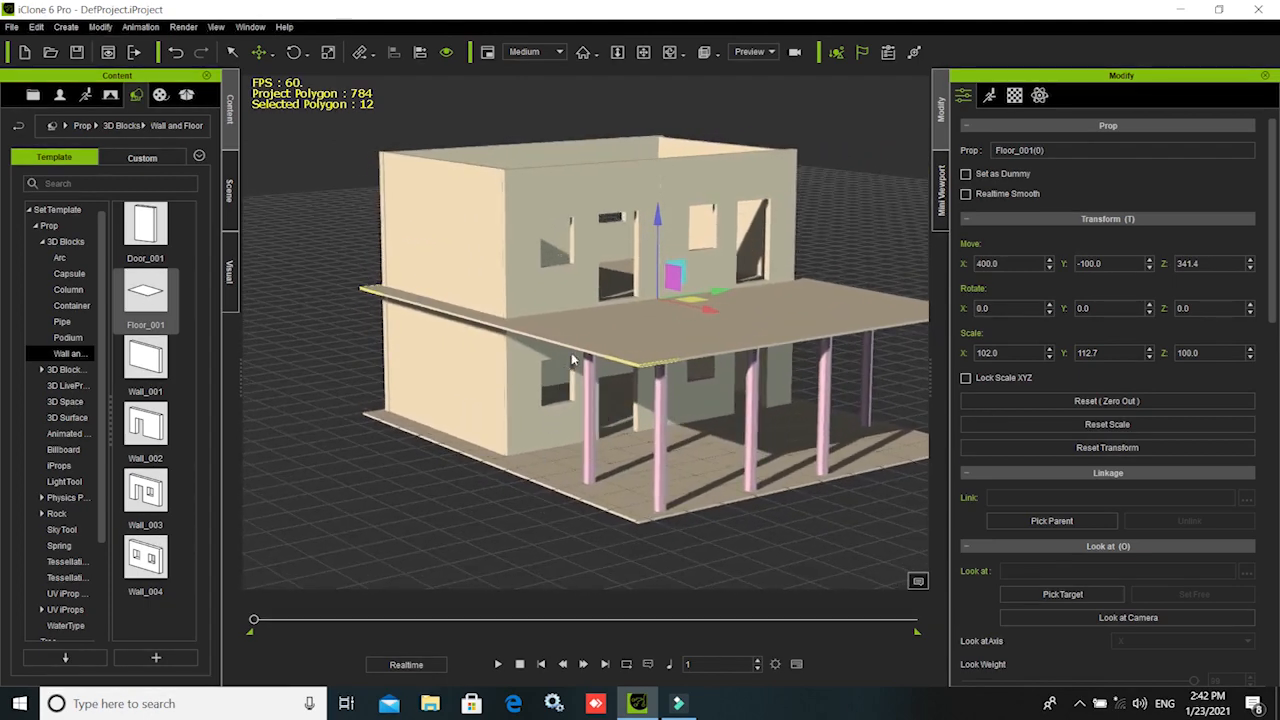
{"action": "right_click_drag", "start_coordinate": [519, 427], "coordinate": [458, 489]}
- Scale up the upper-storey slab uniformly to about X 112.4, Y 124.2 and Z 110.2
{"action": "left_click", "coordinate": [591, 304]}
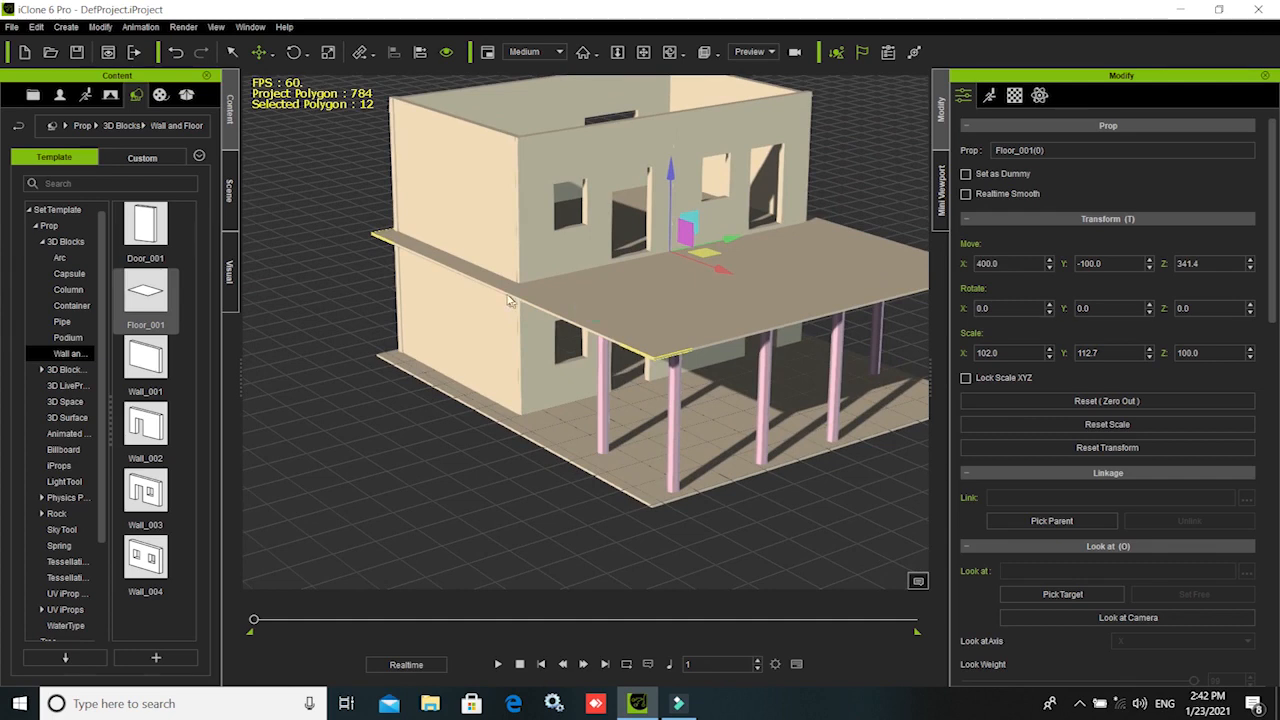
{"action": "key", "text": "r"}
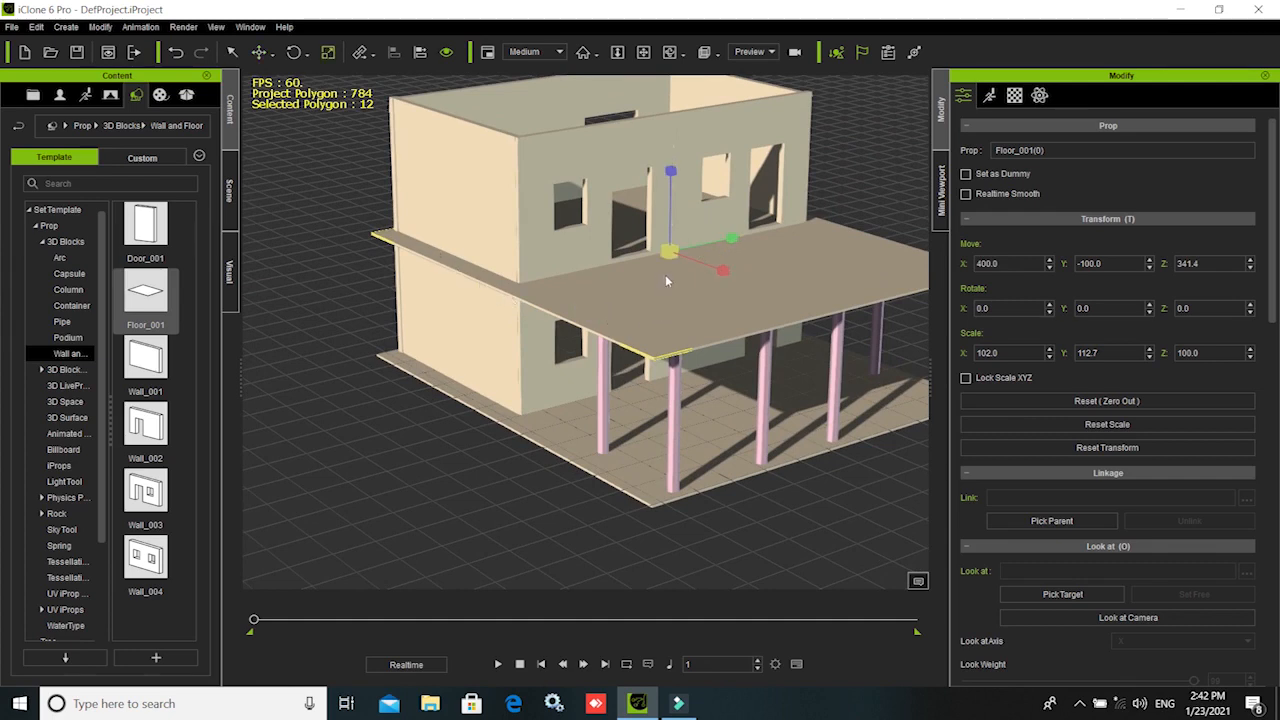
{"action": "left_click_drag", "start_coordinate": [675, 252], "coordinate": [313, 241]}
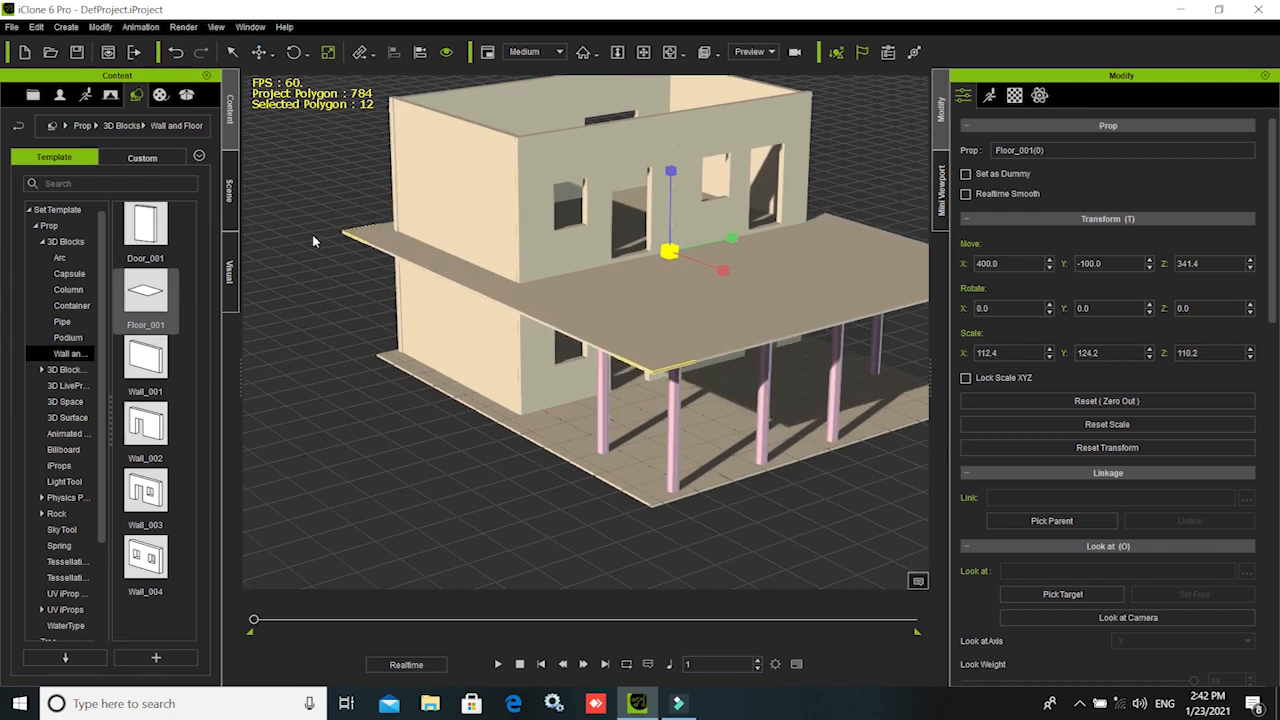
{"action": "right_click_drag", "start_coordinate": [668, 533], "coordinate": [795, 557]}
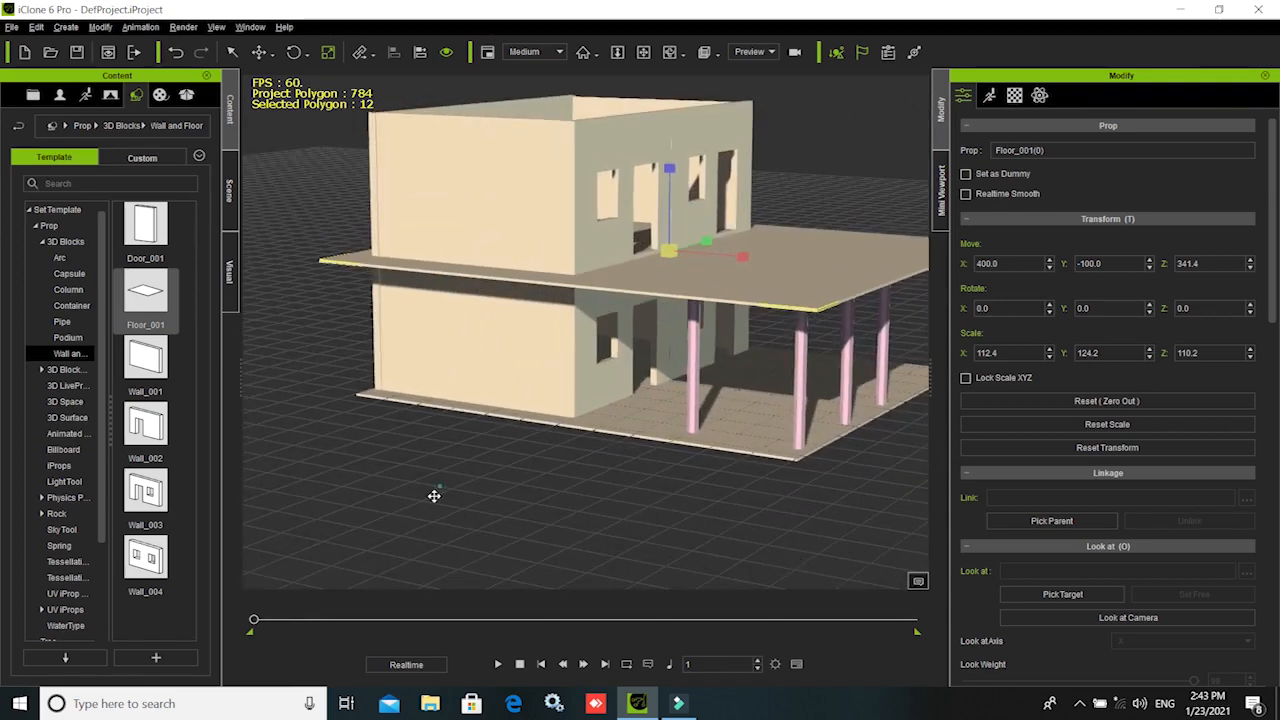
{"action": "middle_click_drag", "start_coordinate": [666, 514], "coordinate": [654, 523]}
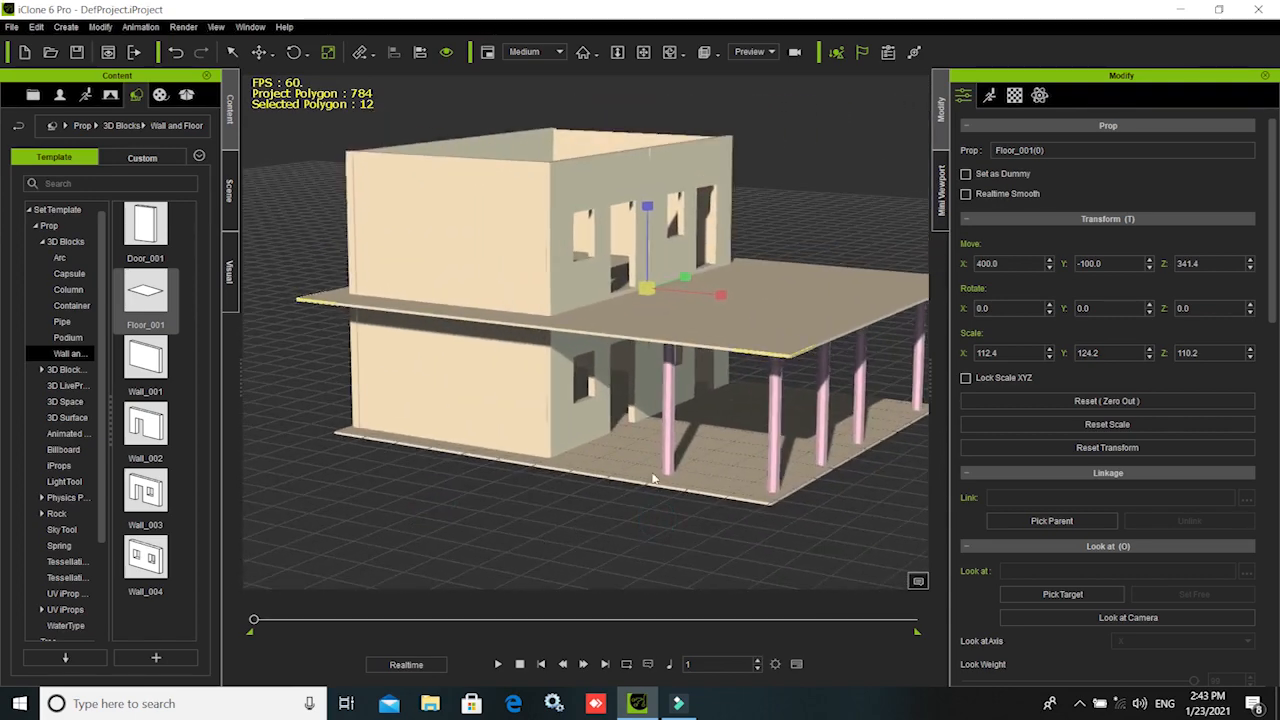
{"action": "right_click_drag", "start_coordinate": [496, 487], "coordinate": [500, 520]}
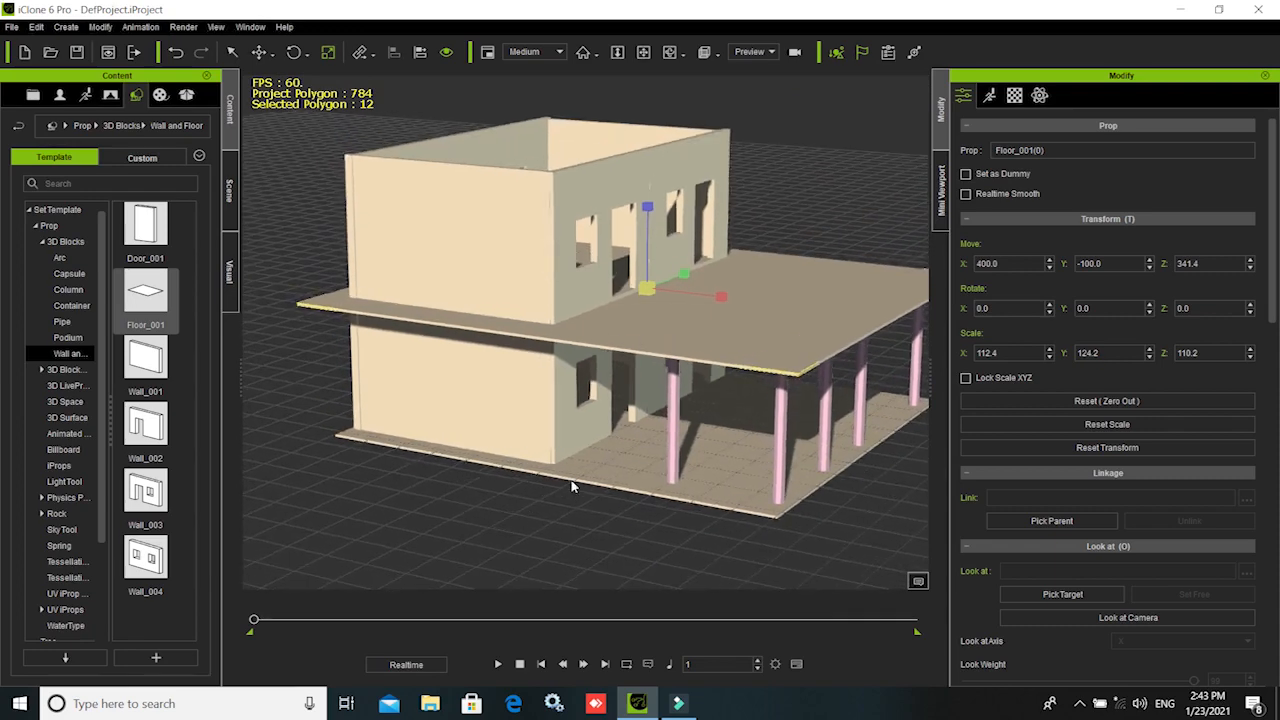
- Duplicate the upper slab as a roof at about X 126.1, Z 698.9, and shrink its X scale to about 66.2
{"action": "left_click", "coordinate": [176, 284]}
{"action": "key", "text": "w"}
{"action": "left_click_drag", "start_coordinate": [650, 137], "coordinate": [664, 70], "text": "ctrl"}
{"action": "right_click_drag", "start_coordinate": [703, 353], "coordinate": [703, 358]}
{"action": "left_click_drag", "start_coordinate": [718, 164], "coordinate": [625, 157]}
{"action": "key", "text": "w"}
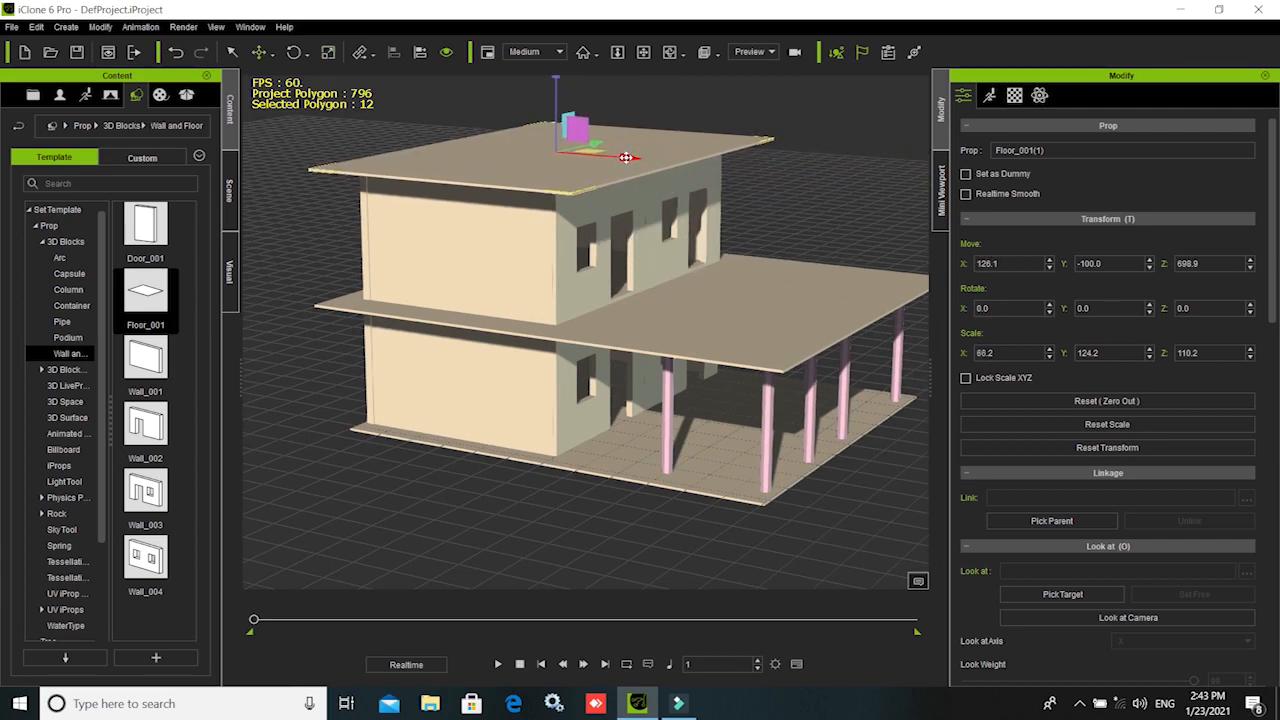
{"action": "right_click_drag", "start_coordinate": [768, 380], "coordinate": [617, 308]}
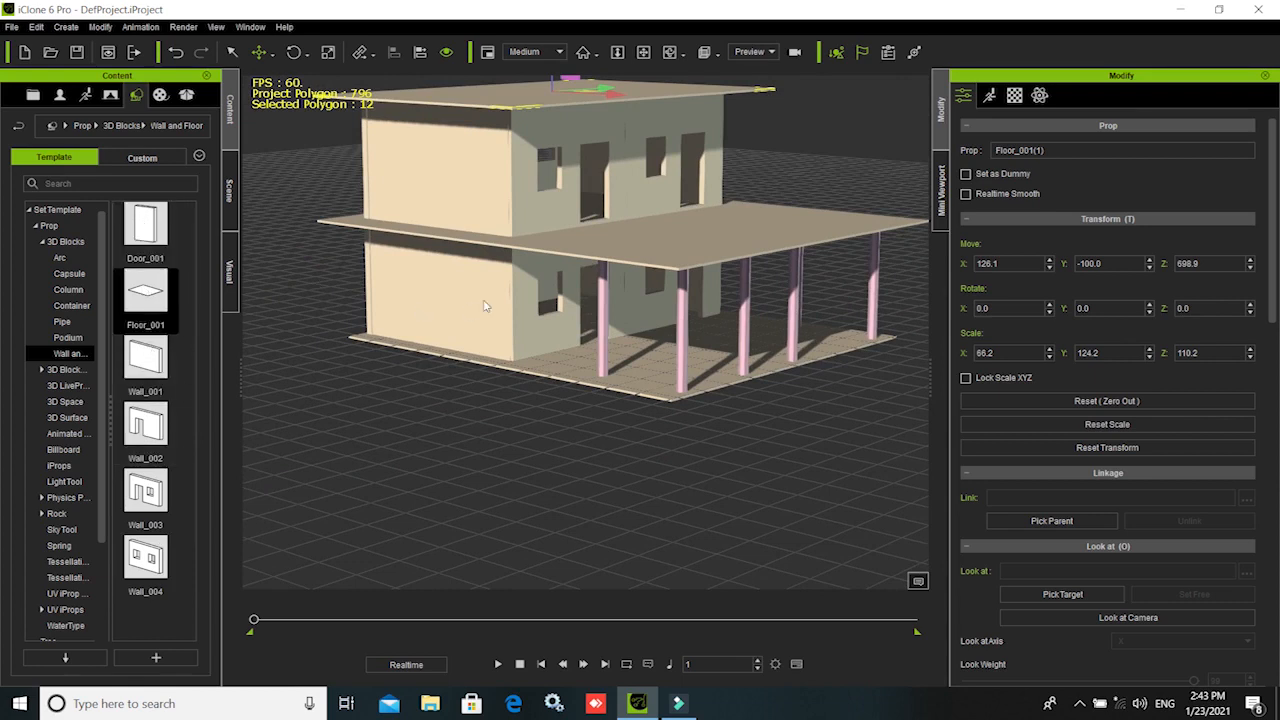
{"action": "right_click_drag", "start_coordinate": [660, 443], "coordinate": [643, 563]}
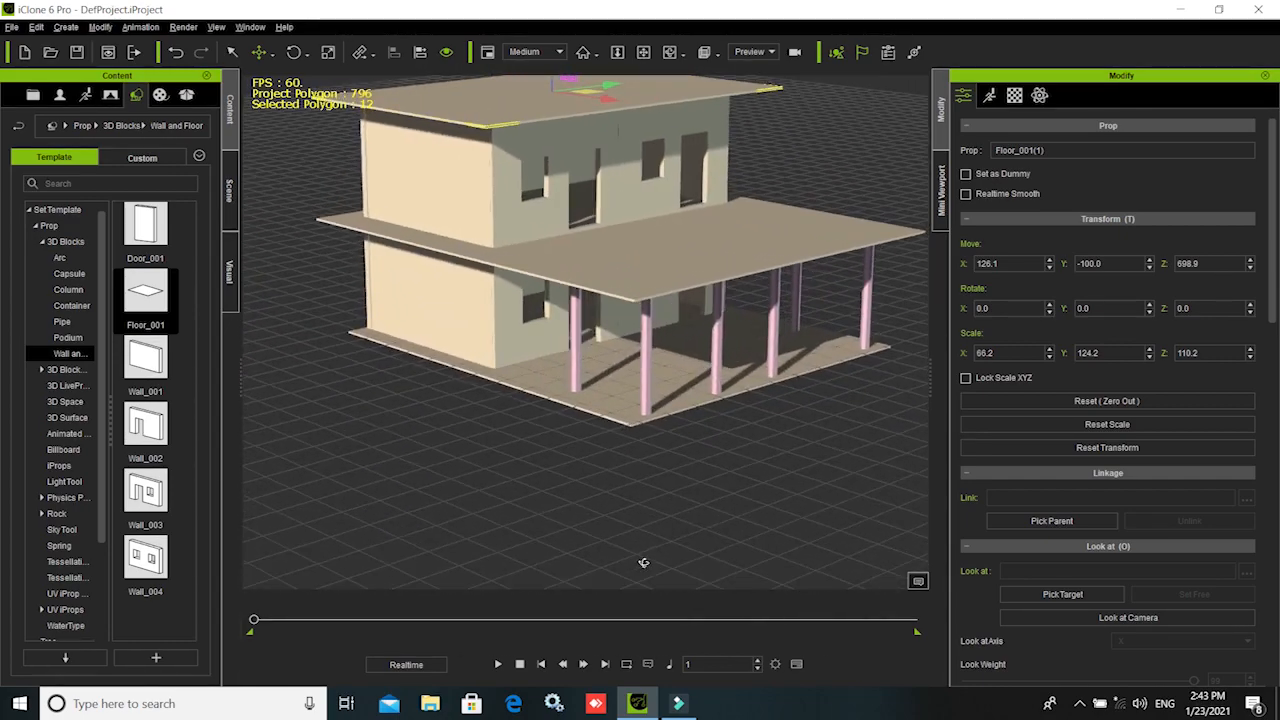
{"action": "right_click_drag", "start_coordinate": [563, 471], "coordinate": [615, 476]}
{"action": "right_click_drag", "start_coordinate": [505, 406], "coordinate": [470, 474]}
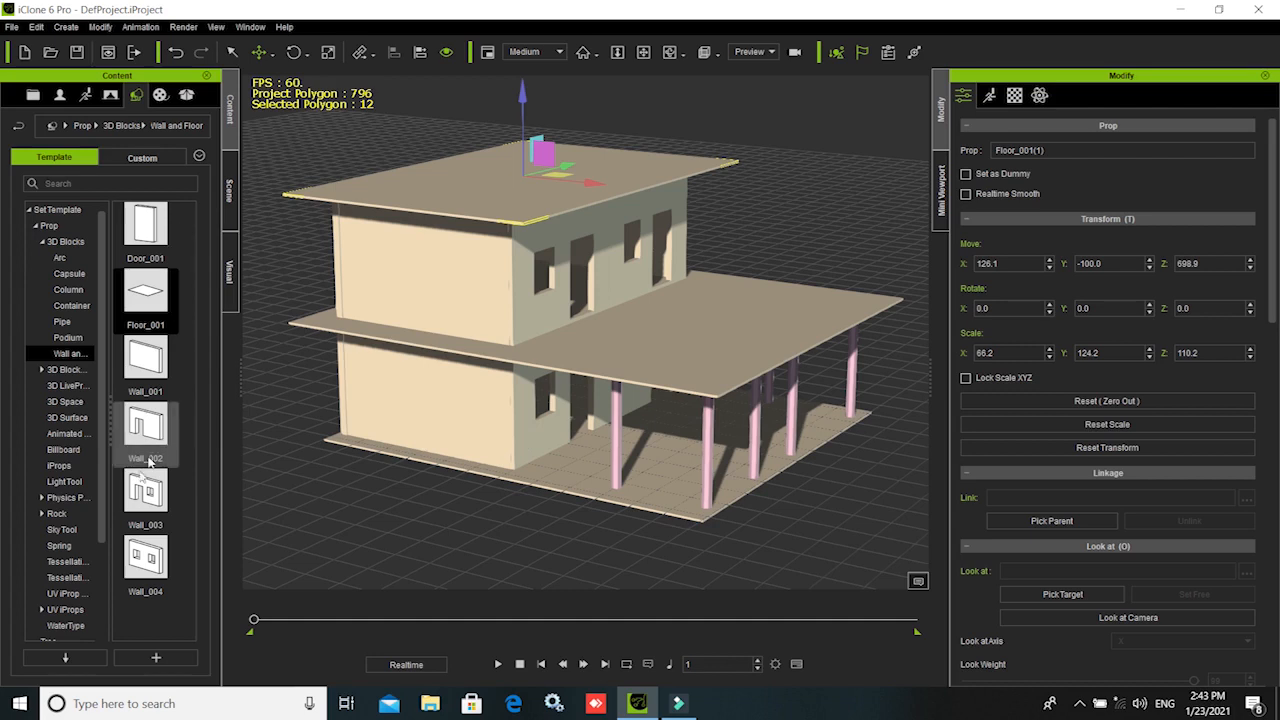
- Browse the Arc, Capsule, Column, 3D LiveProps, 3D Space, Physics Props cloth and Sky Tool categories for further props
{"action": "left_click", "coordinate": [59, 257]}
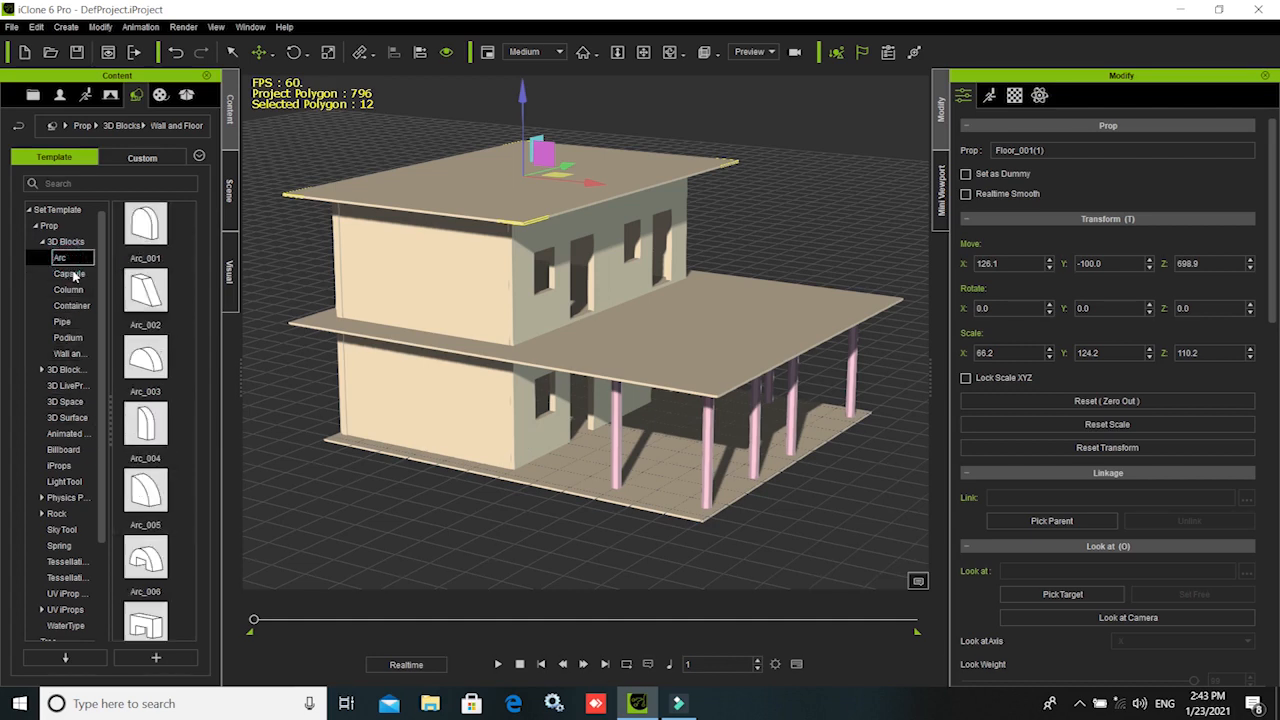
{"action": "left_click", "coordinate": [72, 275]}
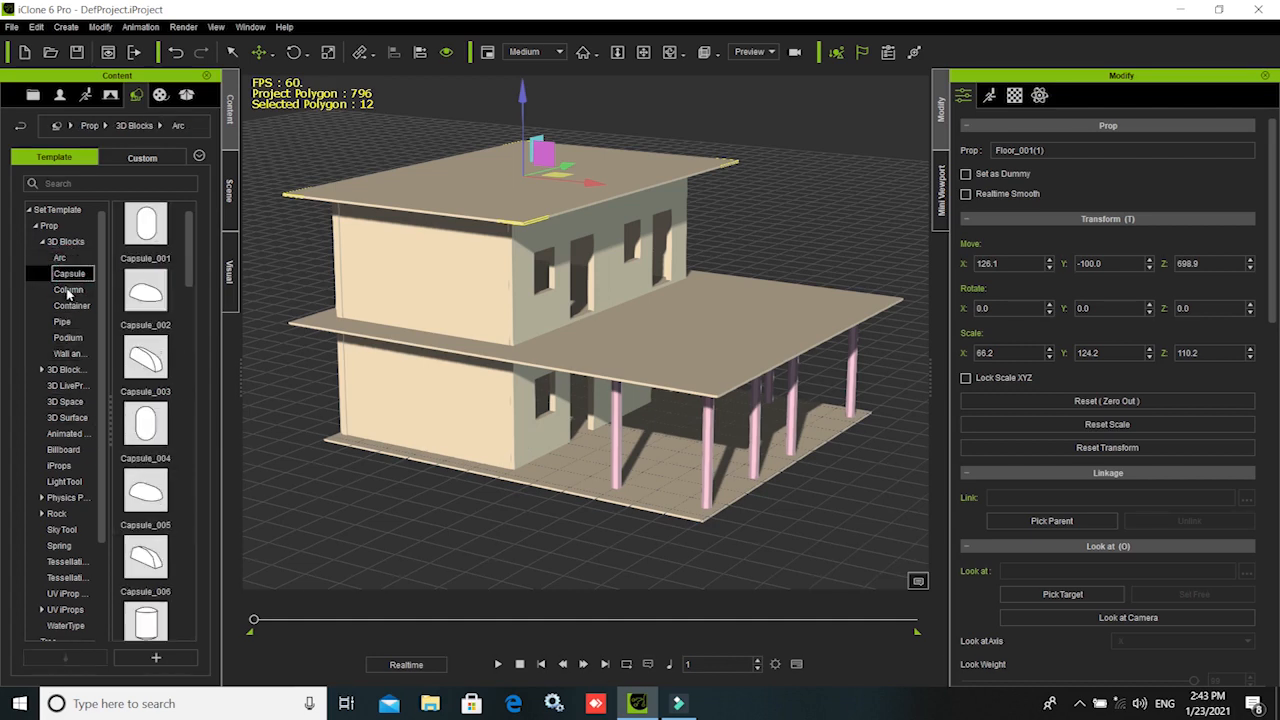
{"action": "left_click", "coordinate": [68, 289]}
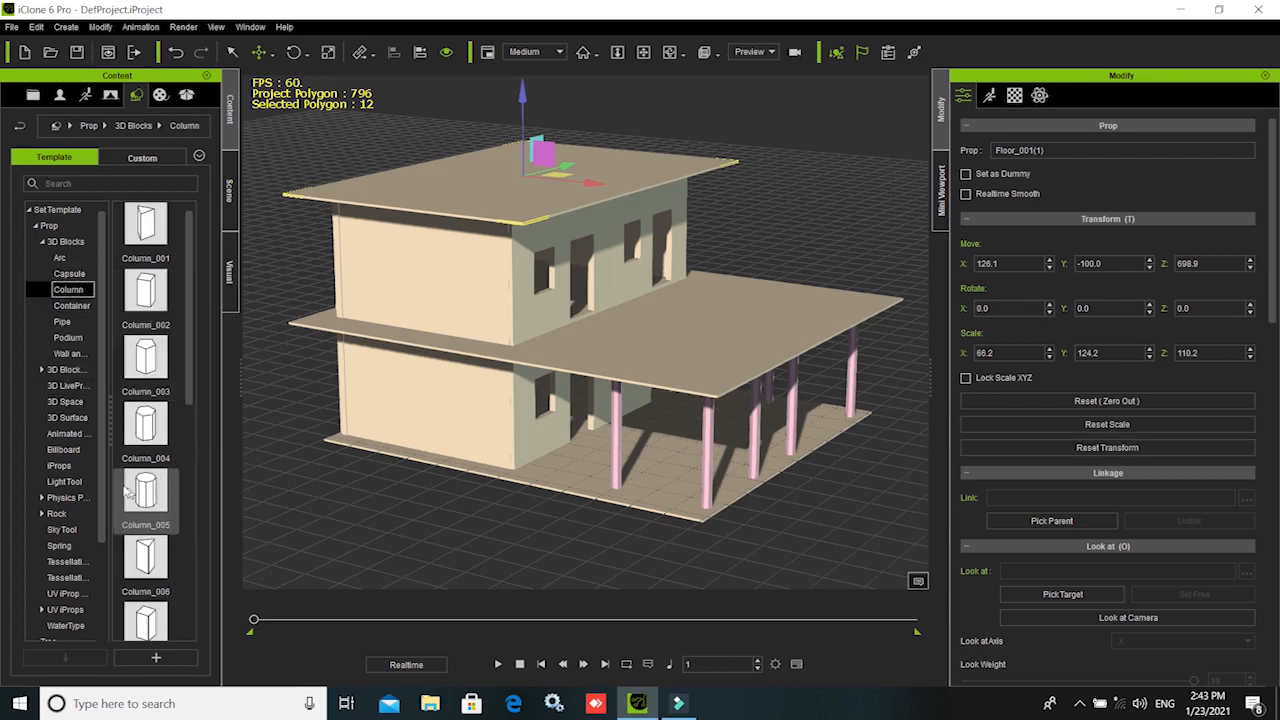
{"action": "left_click", "coordinate": [80, 387]}
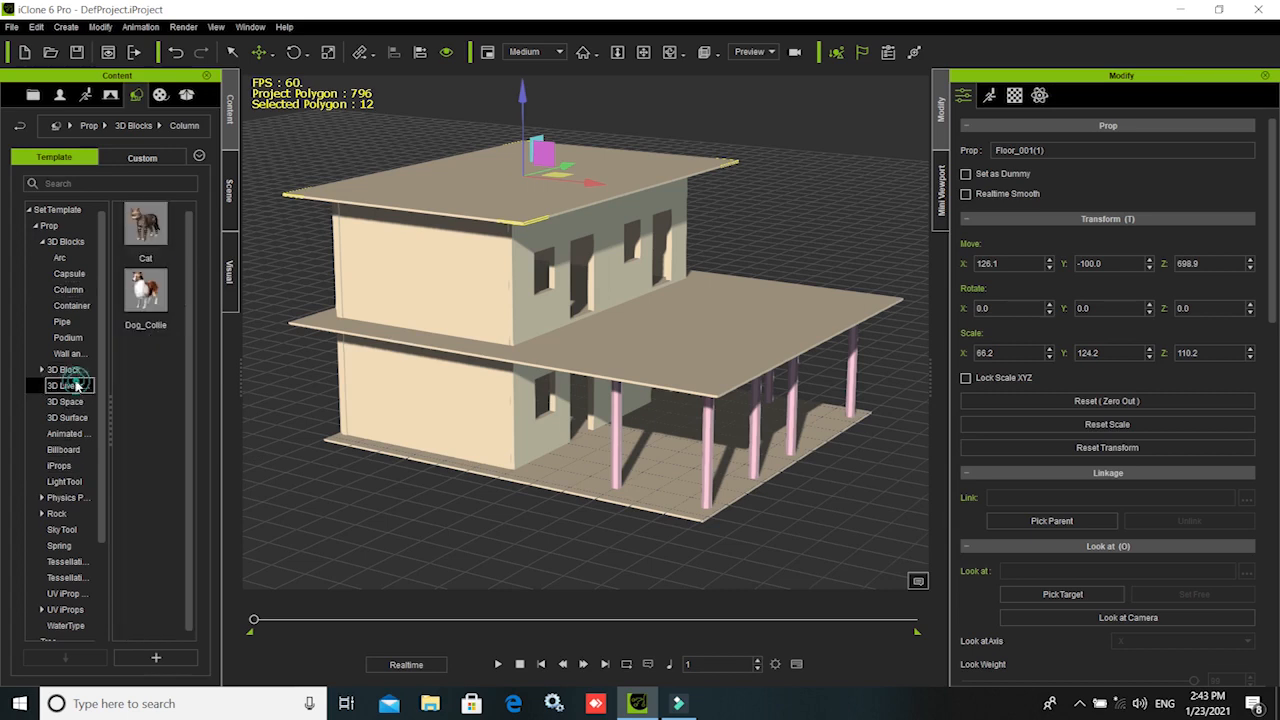
{"action": "left_click", "coordinate": [66, 402]}
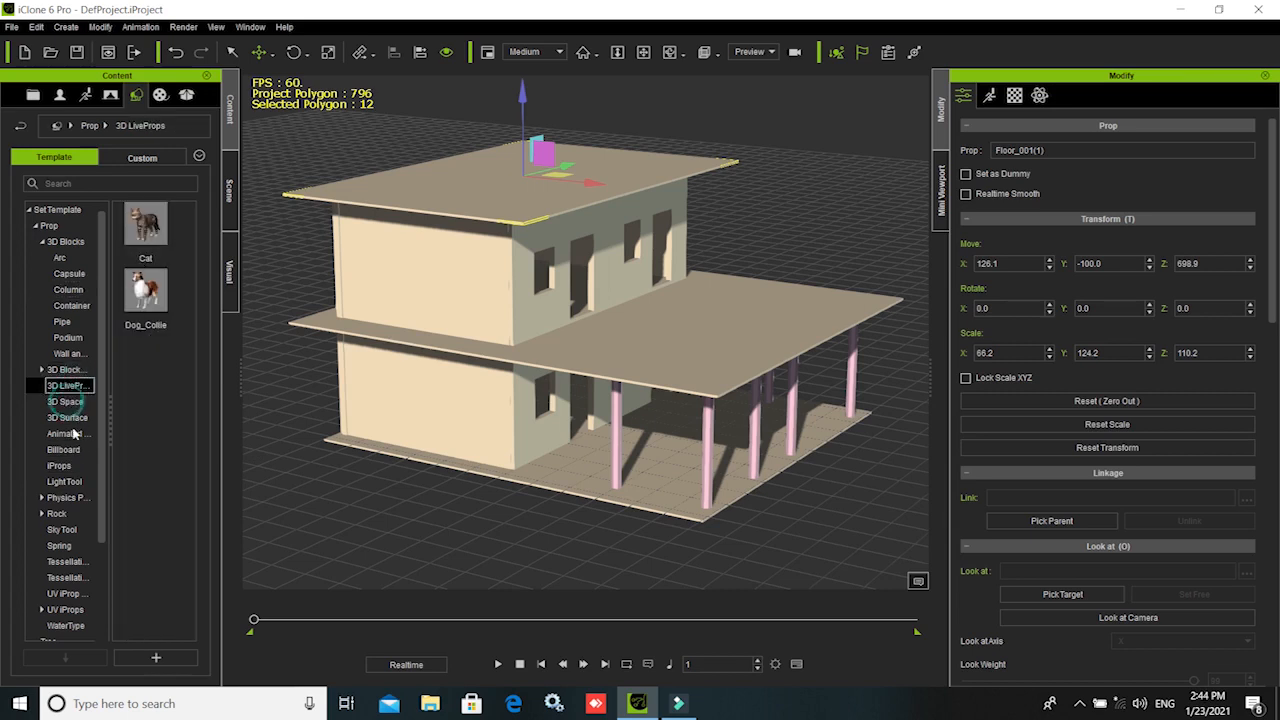
{"action": "left_click", "coordinate": [42, 497]}
{"action": "left_click", "coordinate": [70, 513]}
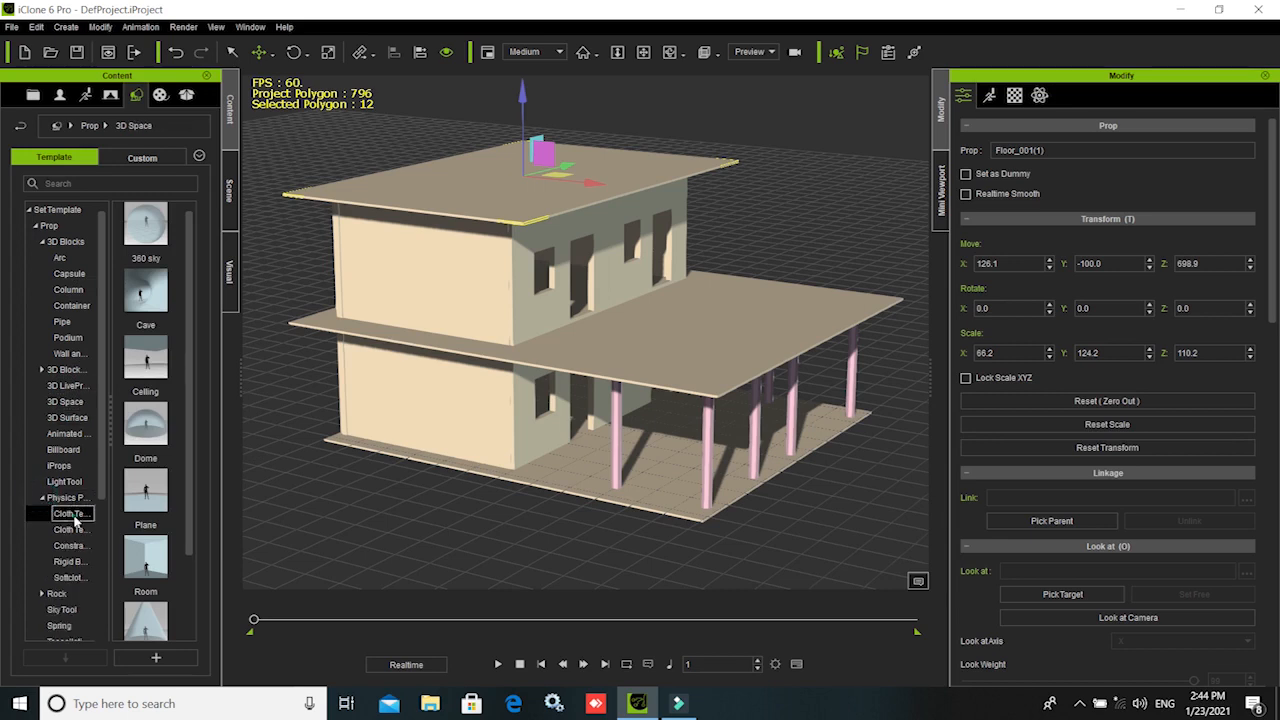
{"action": "left_click", "coordinate": [69, 577]}
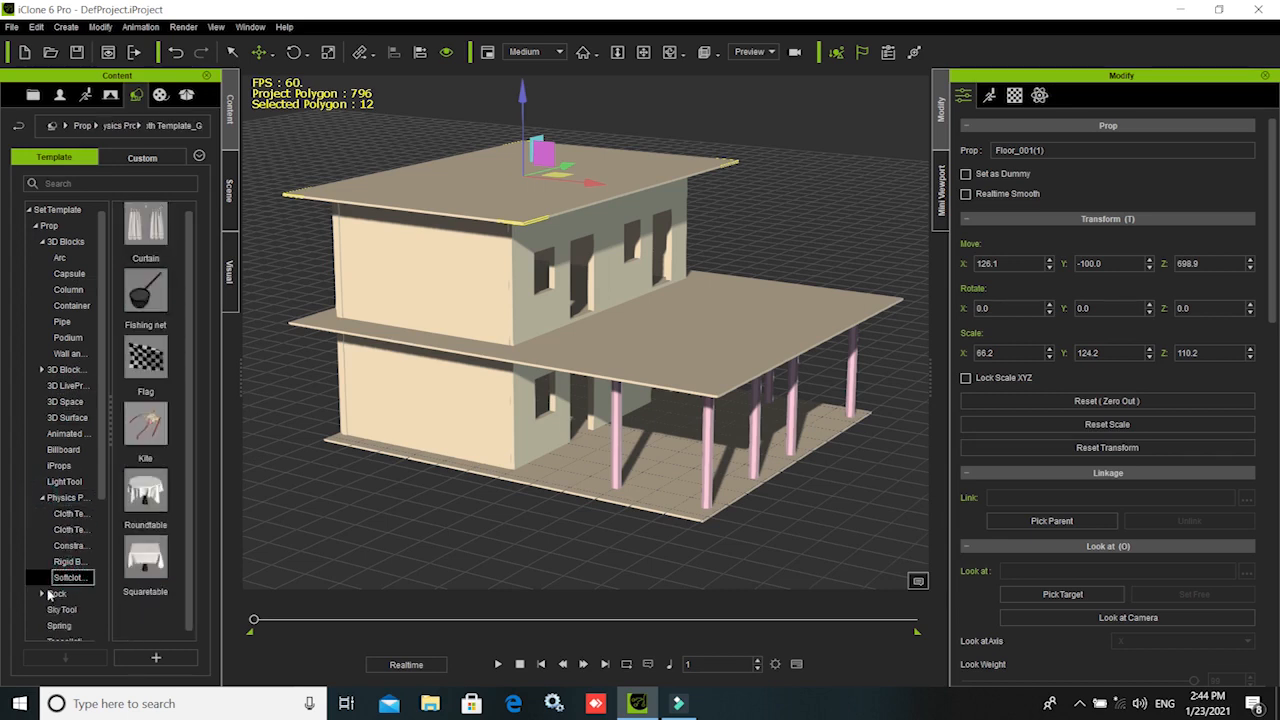
{"action": "left_click", "coordinate": [64, 609]}
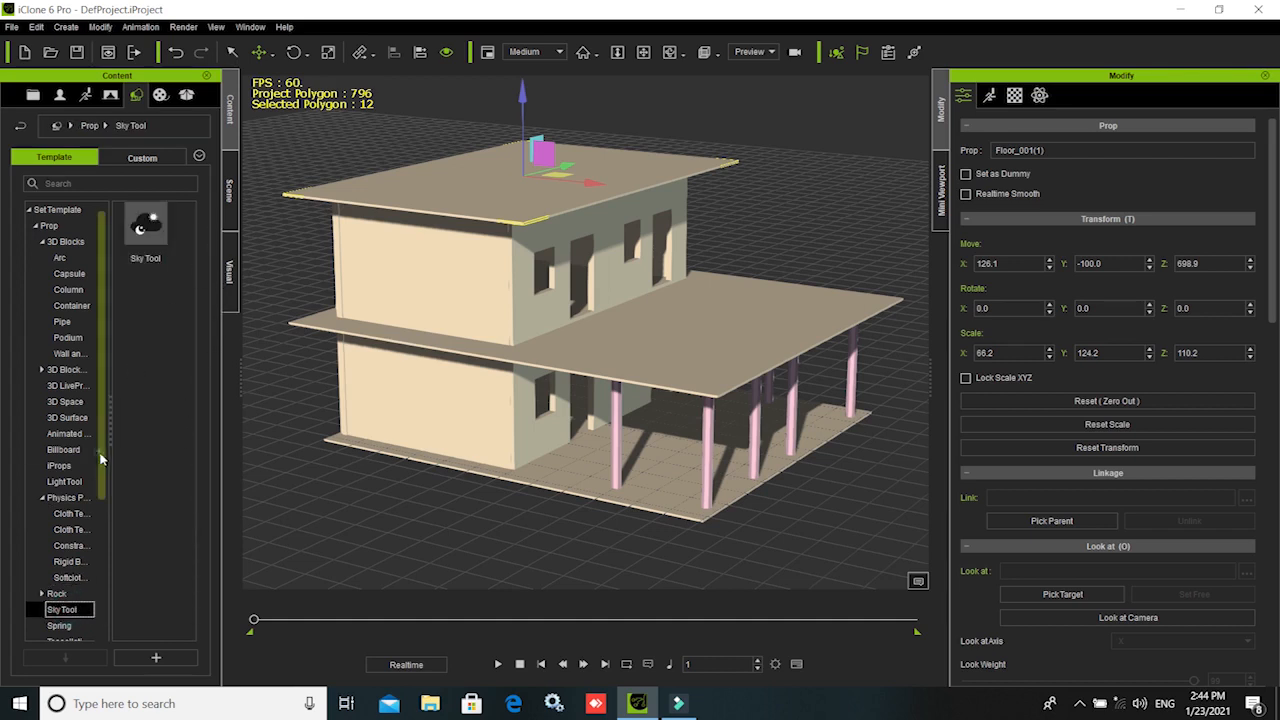
- Add the Fence_01 prop from Tessellation Props to the scene near the porch
{"action": "scroll", "coordinate": [98, 460], "scroll_direction": "down", "scroll_amount": 3}
{"action": "left_click", "coordinate": [66, 481]}
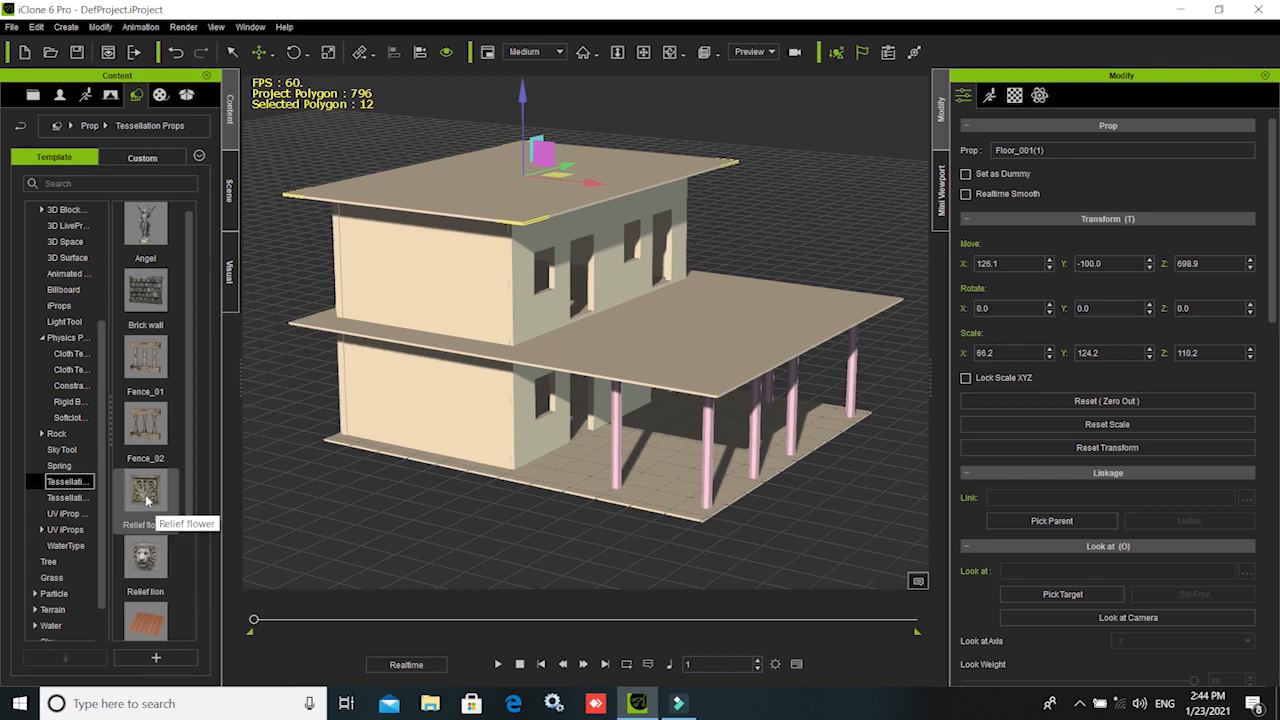
{"action": "left_click_drag", "start_coordinate": [141, 363], "coordinate": [689, 381]}
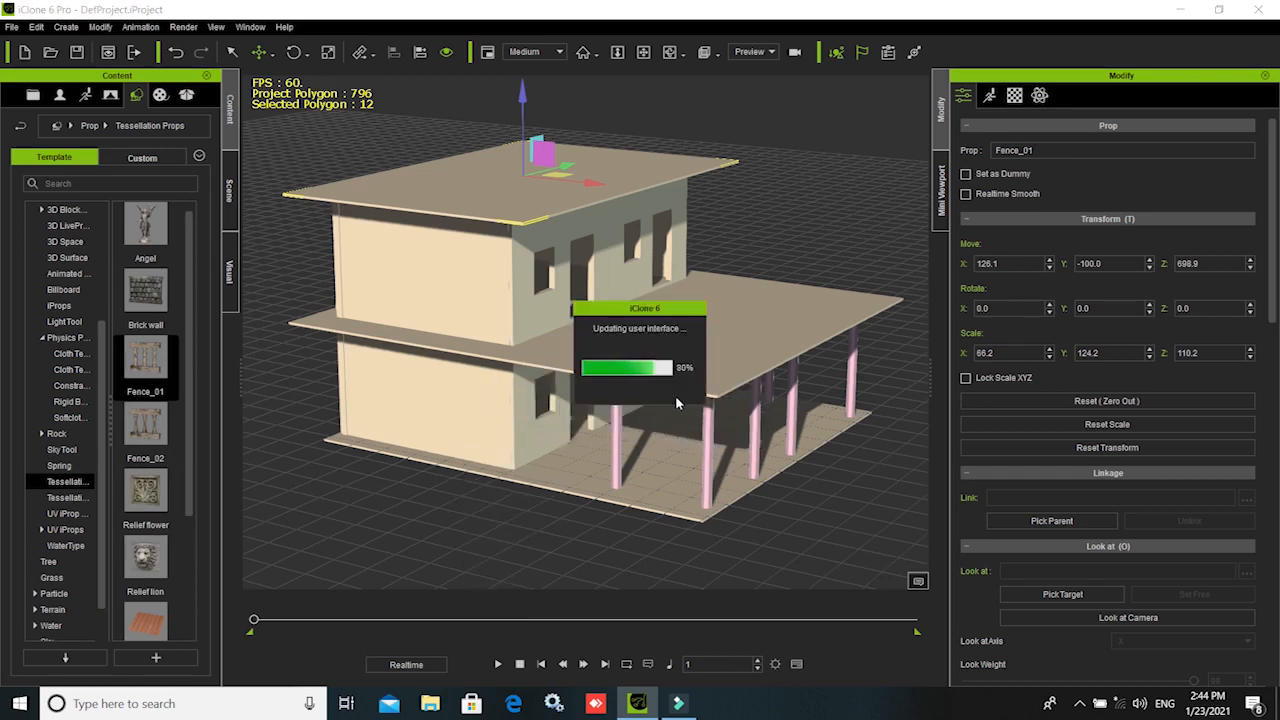
- Move the Fence_01 prop onto the upper slab's front corner at about X -192.0, Y -645.5 and Z 334.3
{"action": "left_click_drag", "start_coordinate": [700, 305], "coordinate": [717, 236]}
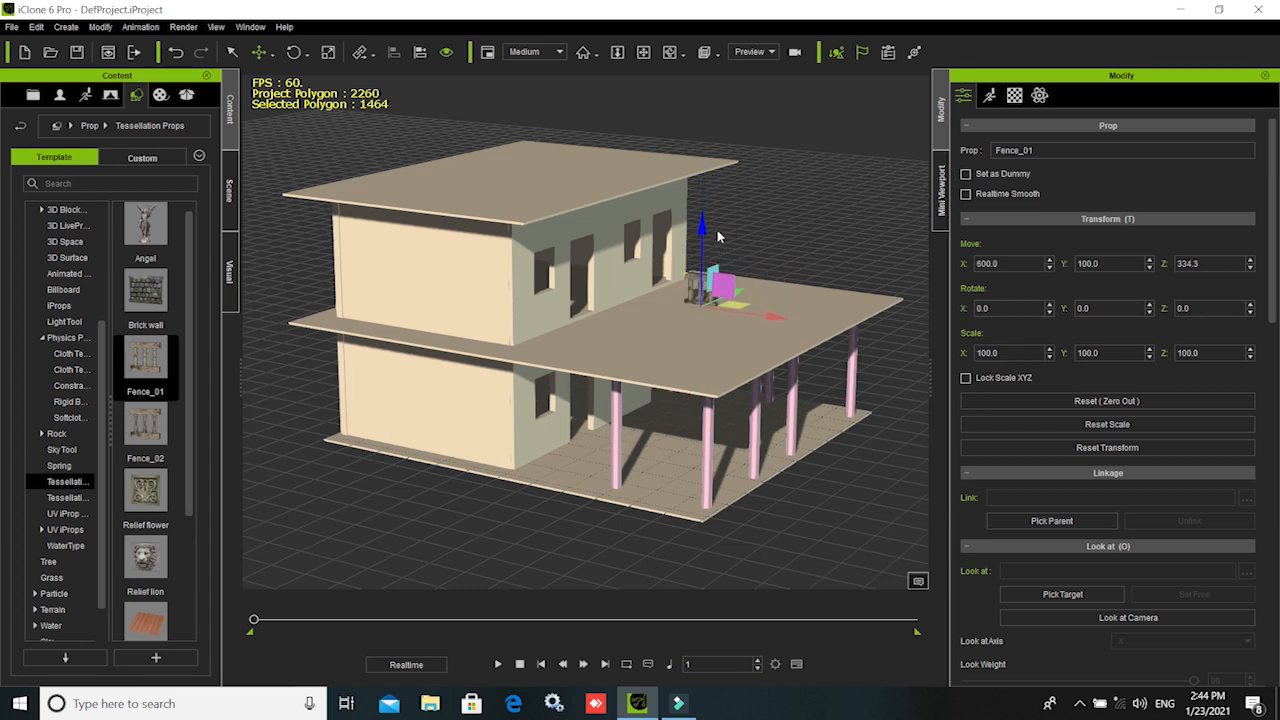
{"action": "left_click_drag", "start_coordinate": [748, 290], "coordinate": [620, 370]}
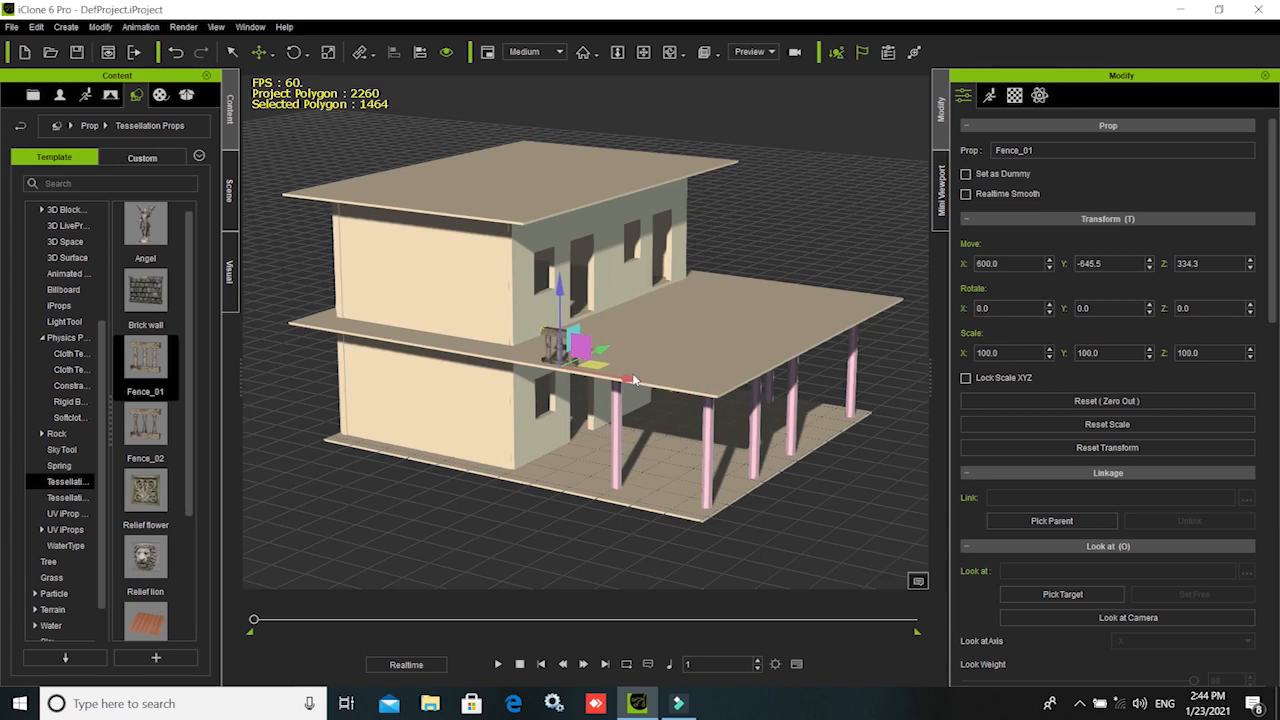
{"action": "left_click_drag", "start_coordinate": [628, 377], "coordinate": [374, 340]}
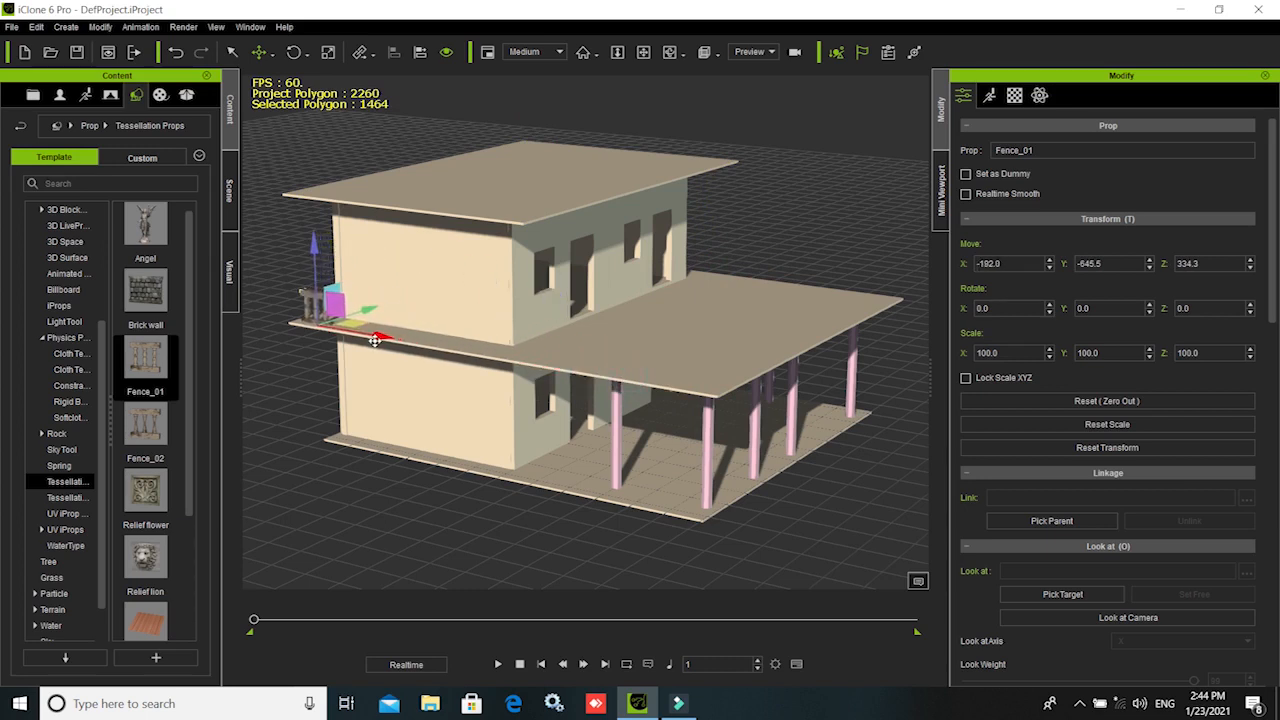
- Nudge the fence to about X -192.2 and duplicate it twice along the slab's front edge, at about X -100.4 and X -3.8
{"action": "key", "text": "f"}
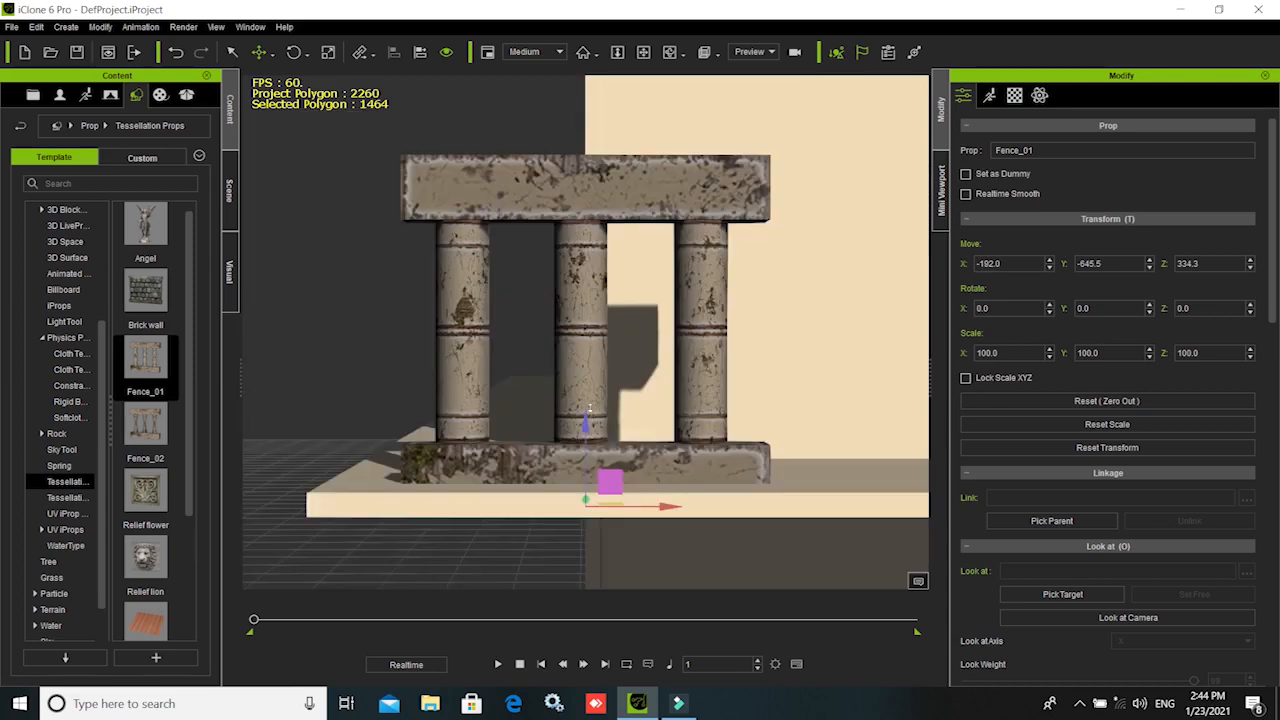
{"action": "scroll", "coordinate": [589, 411], "scroll_direction": "down", "scroll_amount": 3}
{"action": "scroll", "coordinate": [590, 392], "scroll_direction": "down", "scroll_amount": 4}
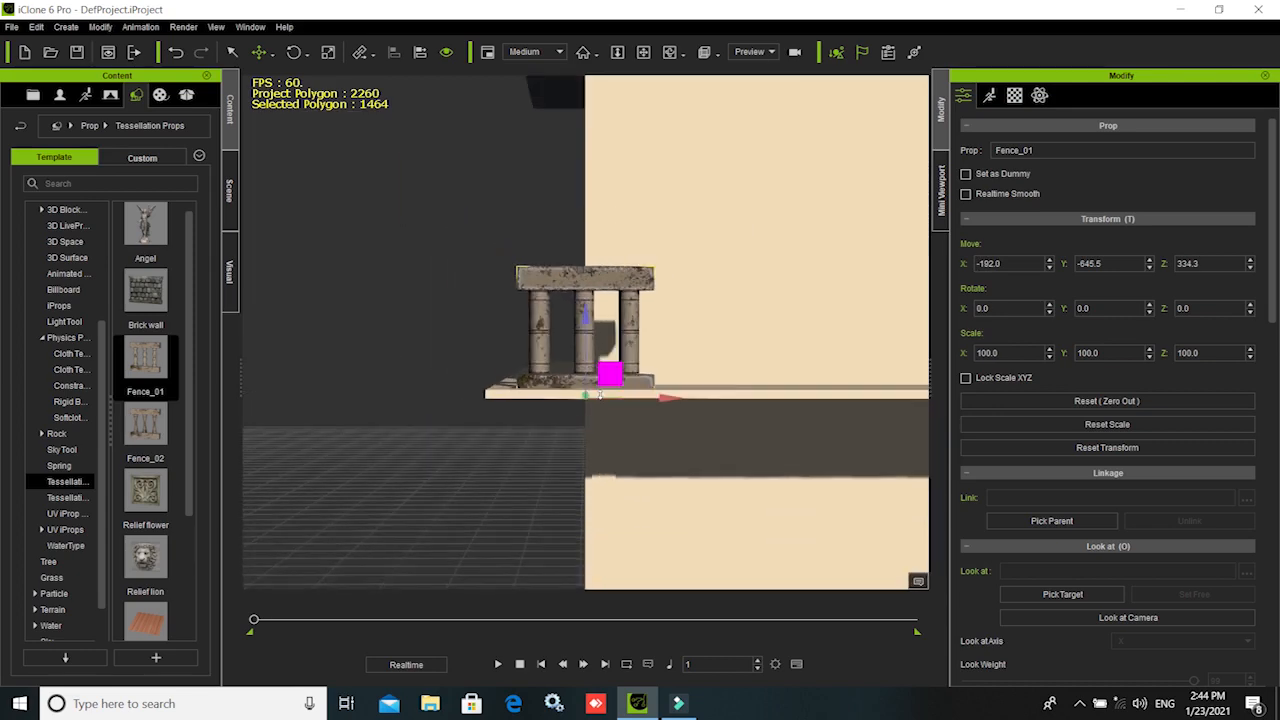
{"action": "right_click_drag", "start_coordinate": [614, 495], "coordinate": [575, 446]}
{"action": "scroll", "coordinate": [583, 443], "scroll_direction": "down", "scroll_amount": 5}
{"action": "right_click_drag", "start_coordinate": [456, 478], "coordinate": [766, 493]}
{"action": "scroll", "coordinate": [768, 472], "scroll_direction": "down", "scroll_amount": 4}
{"action": "middle_click_drag", "start_coordinate": [768, 494], "coordinate": [500, 507]}
{"action": "right_click_drag", "start_coordinate": [500, 507], "coordinate": [540, 550]}
{"action": "left_click_drag", "start_coordinate": [420, 376], "coordinate": [422, 383]}
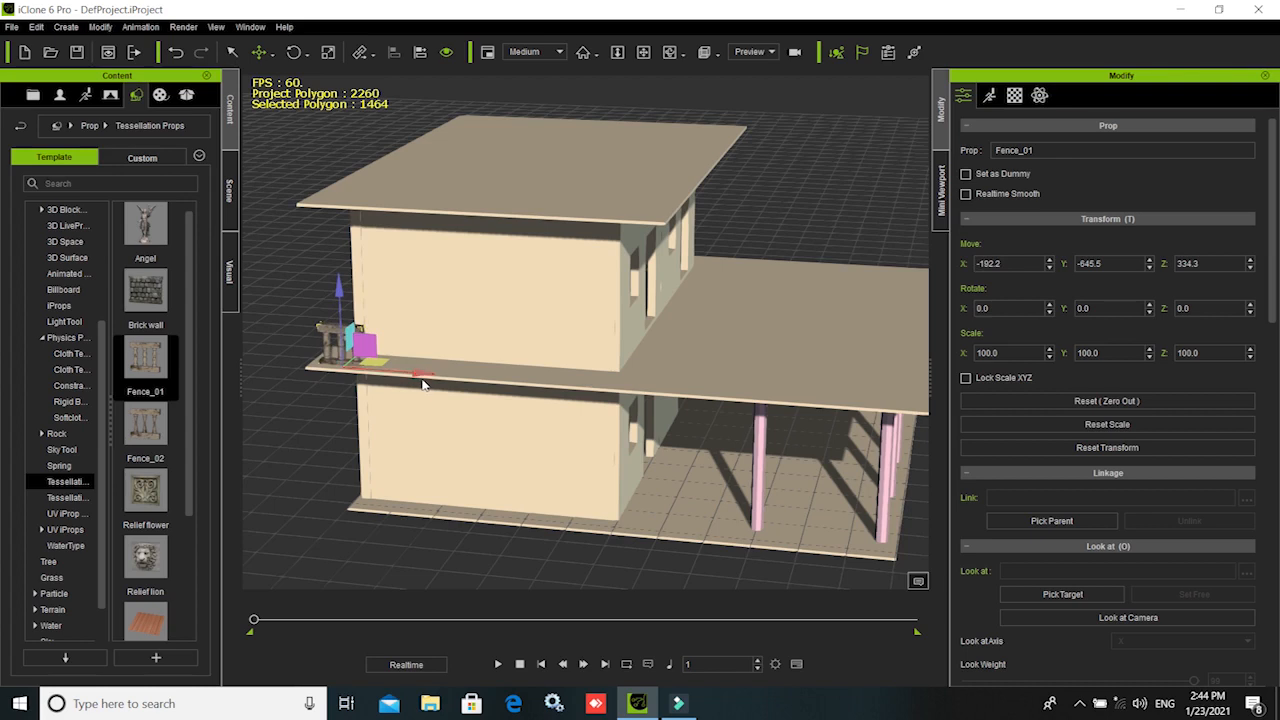
{"action": "left_click_drag", "start_coordinate": [439, 376], "coordinate": [463, 380], "text": "ctrl"}
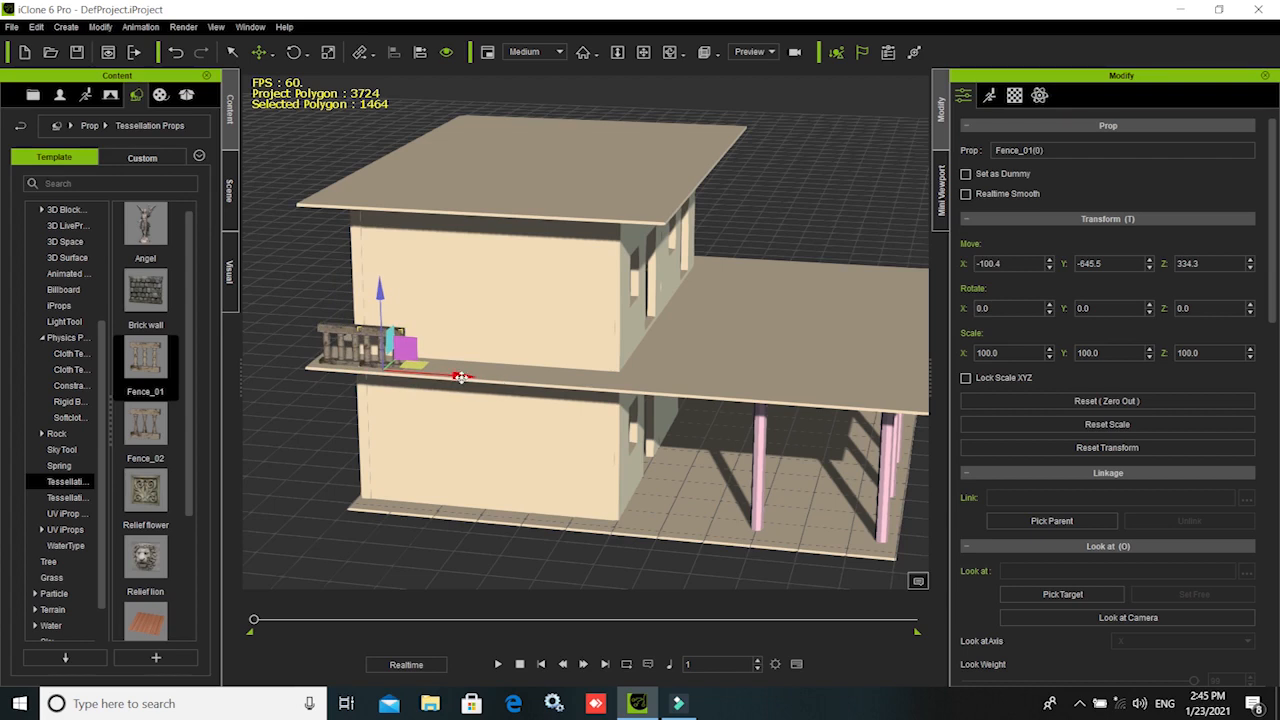
{"action": "mouse_move", "coordinate": [487, 383]}
{"action": "left_mouse_down", "text": "ctrl"}
{"action": "mouse_move", "coordinate": [518, 382]}
{"action": "mouse_move", "coordinate": [506, 395]}
{"action": "left_mouse_up", "text": "ctrl"}
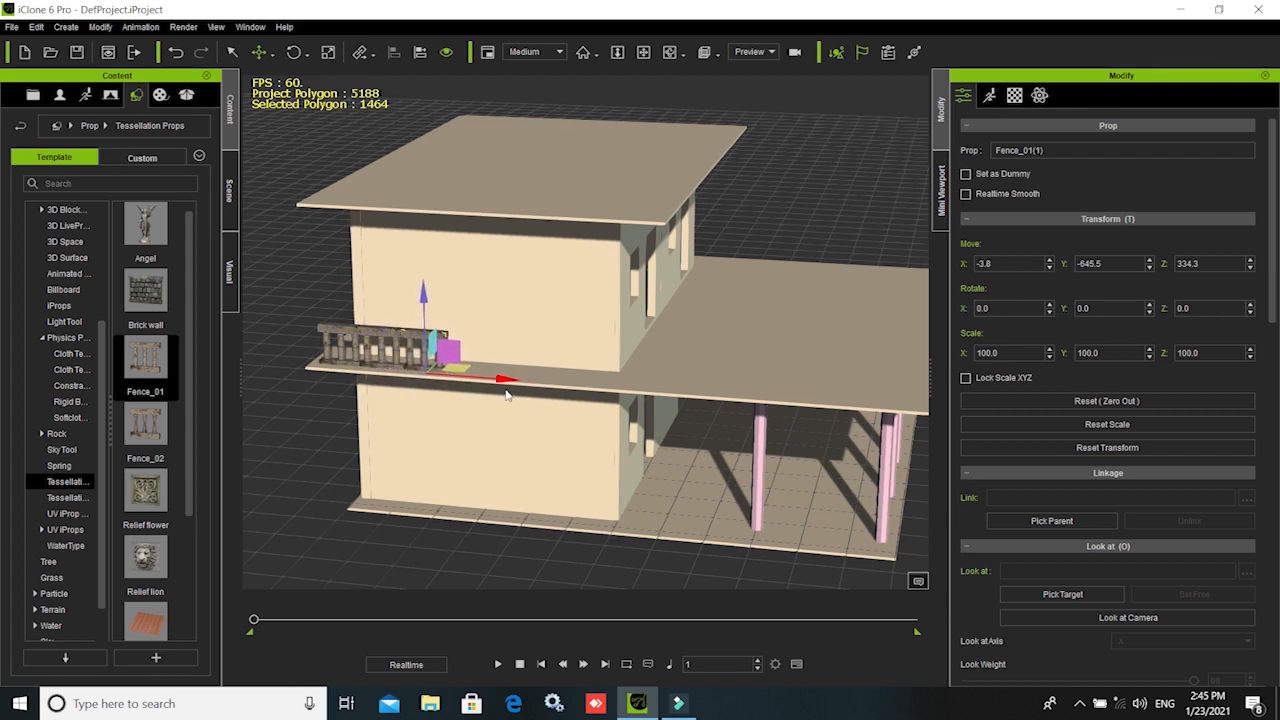
- Extend the railing along the slab's front edge to twelve pieces by duplicating the group of three fences, and the resulting group of six
{"action": "left_click", "coordinate": [378, 336]}
{"action": "left_click_drag", "start_coordinate": [337, 333], "coordinate": [449, 378]}
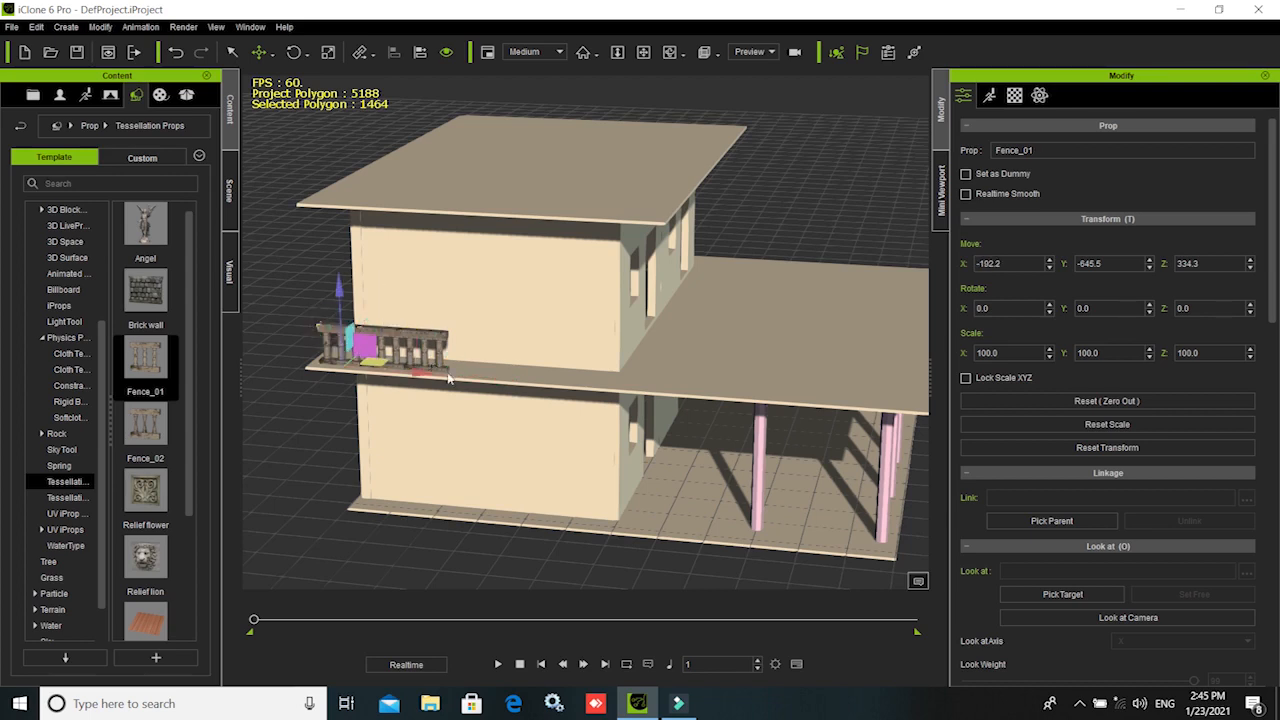
{"action": "left_click", "coordinate": [380, 335], "text": "ctrl"}
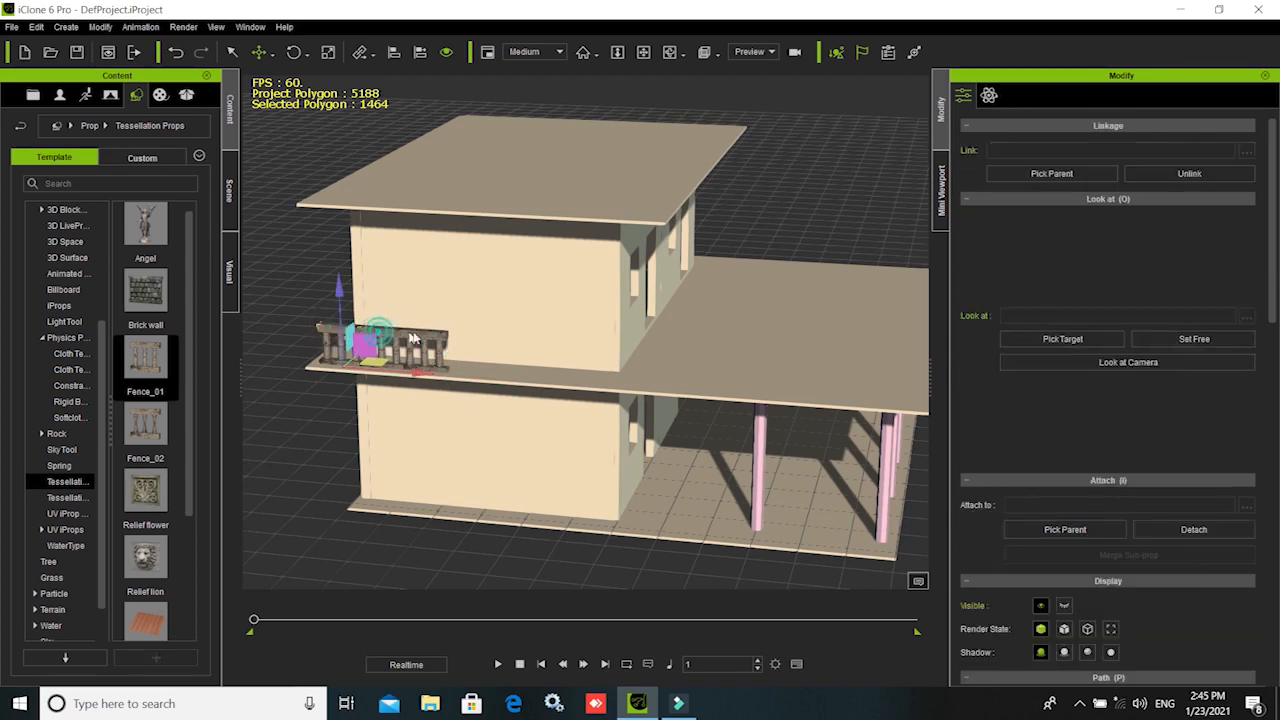
{"action": "left_click", "coordinate": [426, 334], "text": "ctrl"}
{"action": "left_click_drag", "start_coordinate": [466, 379], "coordinate": [589, 398], "text": "ctrl"}
{"action": "left_click", "coordinate": [425, 342], "text": "ctrl"}
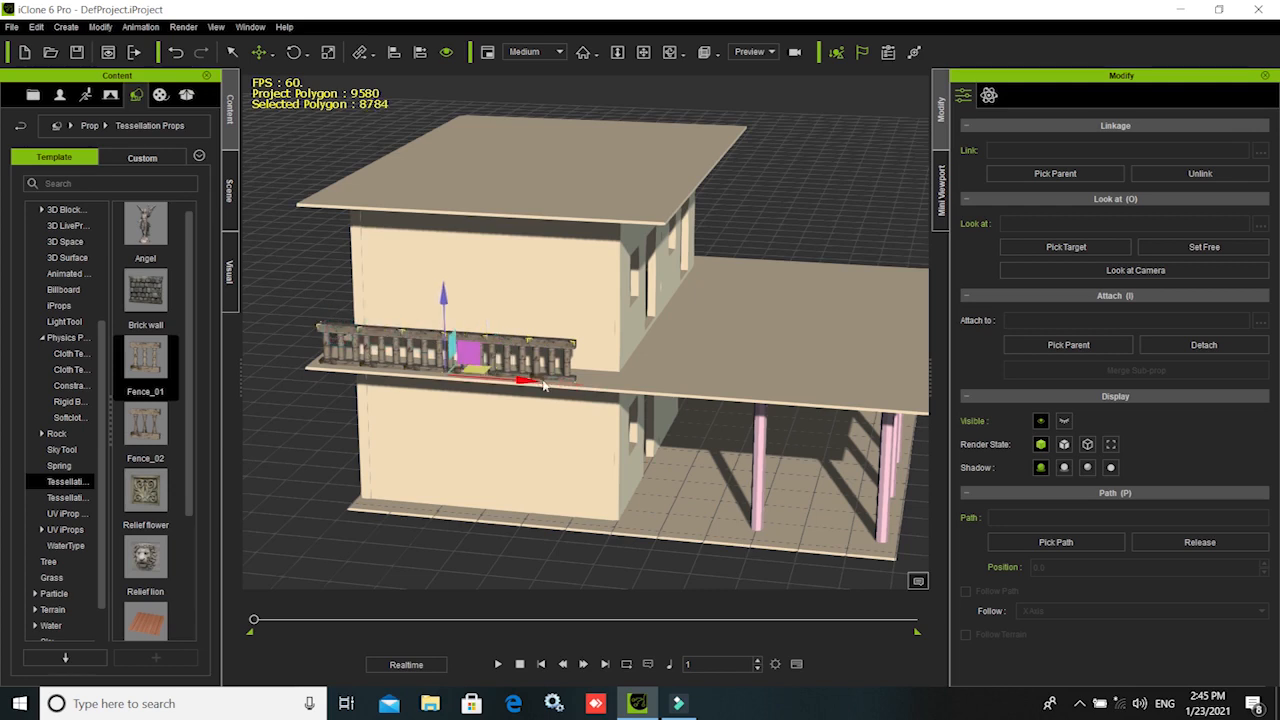
{"action": "left_click_drag", "start_coordinate": [530, 381], "coordinate": [795, 415], "text": "ctrl"}
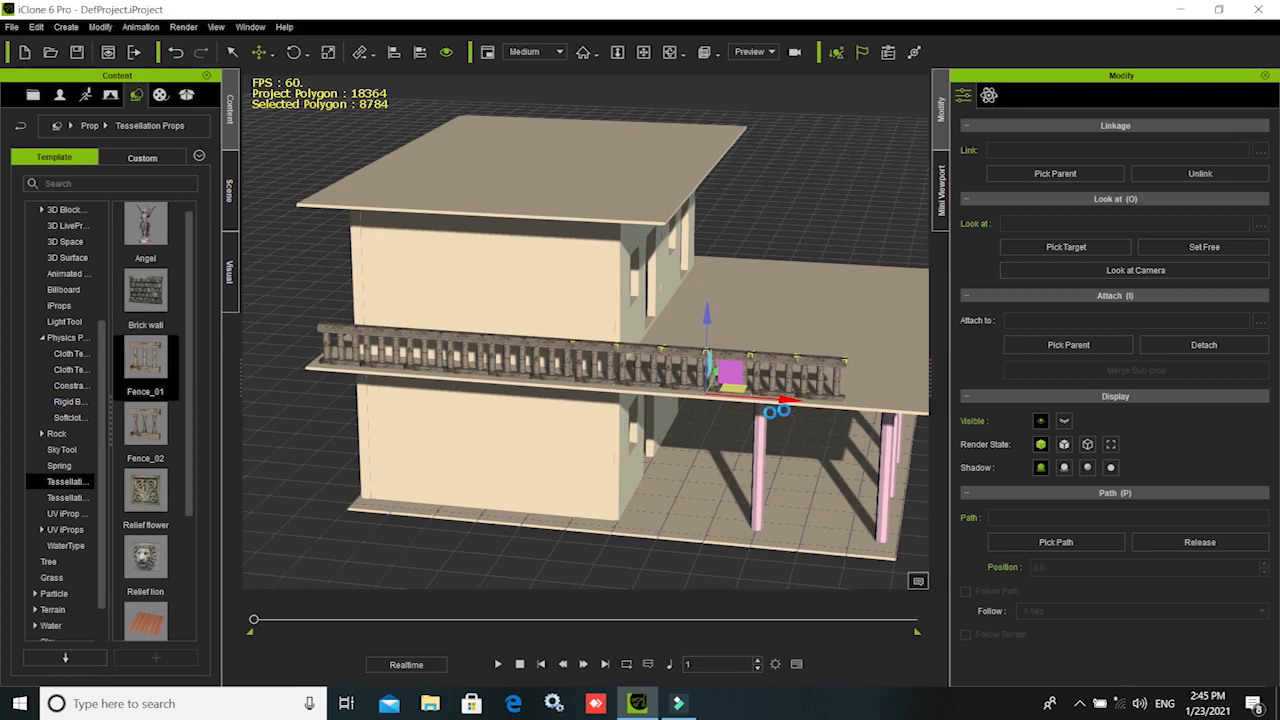
- Duplicate the last two fence pieces along X to carry the railing to the porch slab's outer corner
{"action": "right_click_drag", "start_coordinate": [757, 515], "coordinate": [511, 451]}
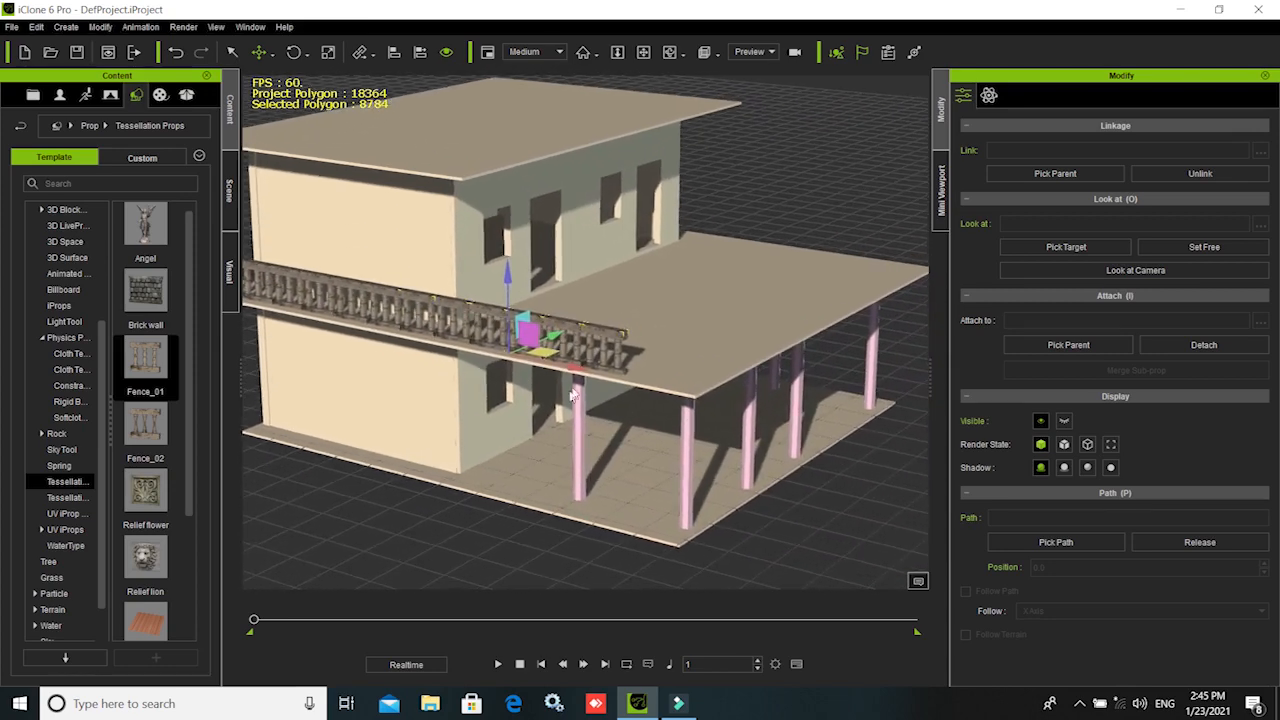
{"action": "left_click", "coordinate": [780, 494]}
{"action": "left_click", "coordinate": [600, 340]}
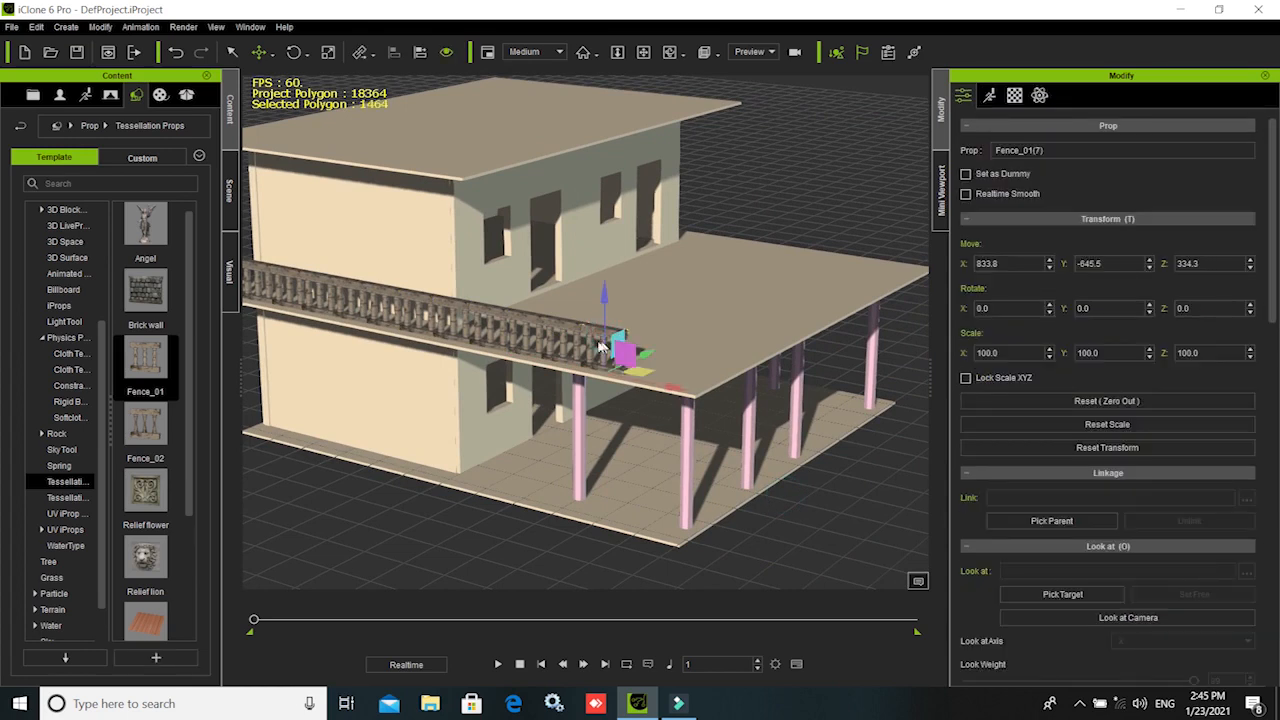
{"action": "left_click", "coordinate": [566, 332], "text": "ctrl"}
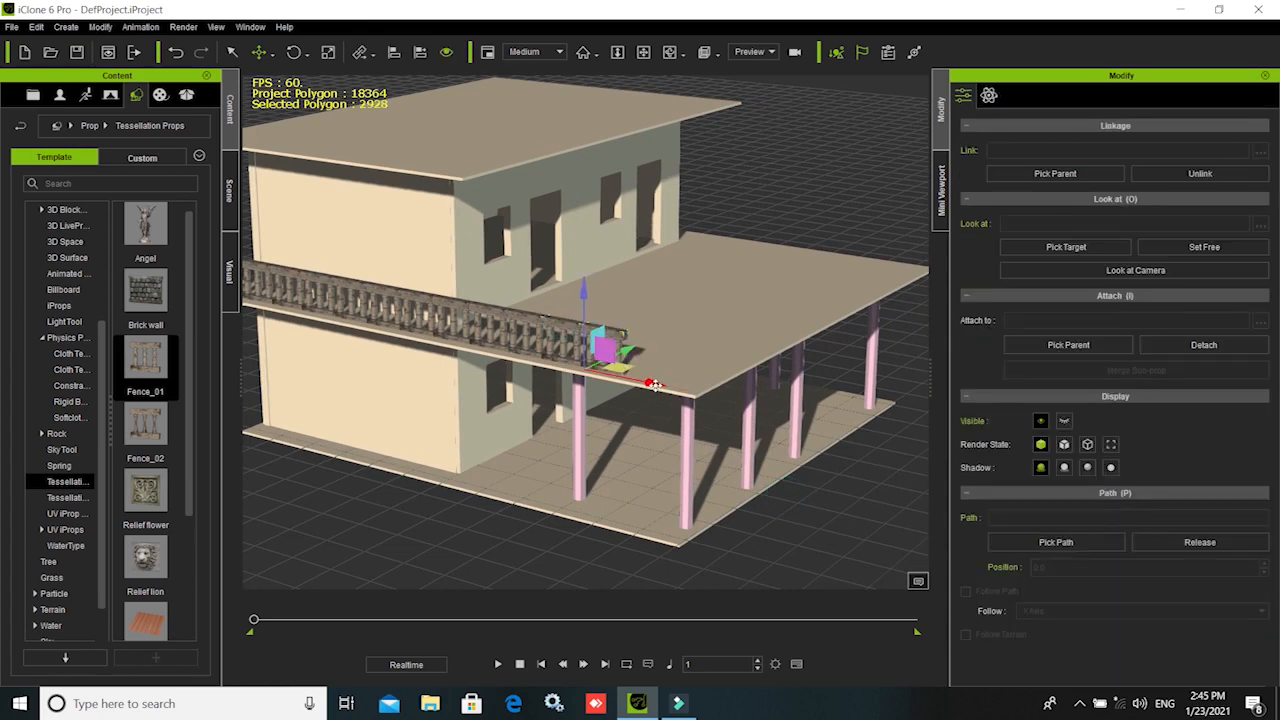
{"action": "left_click_drag", "start_coordinate": [684, 393], "coordinate": [741, 418], "text": "ctrl"}
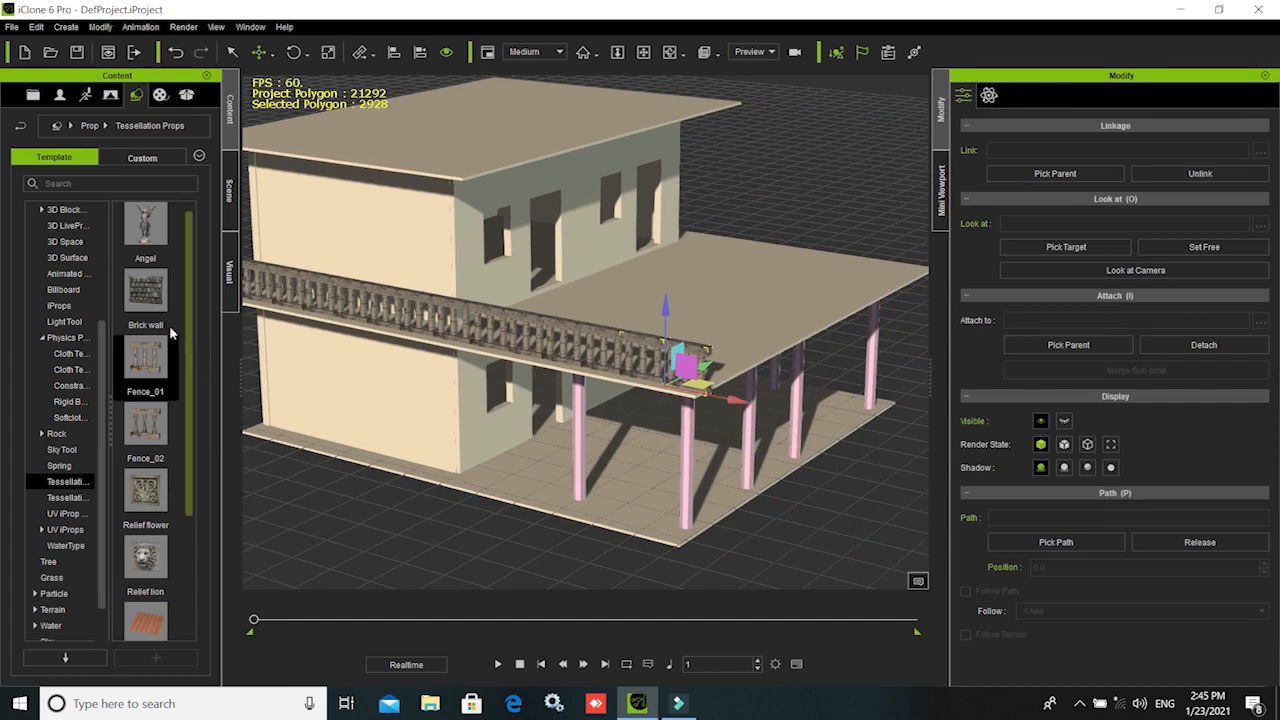
- Select the whole fence row from the side view and duplicate it along Y onto the slab's opposite edge
{"action": "right_click_drag", "start_coordinate": [640, 420], "coordinate": [705, 318]}
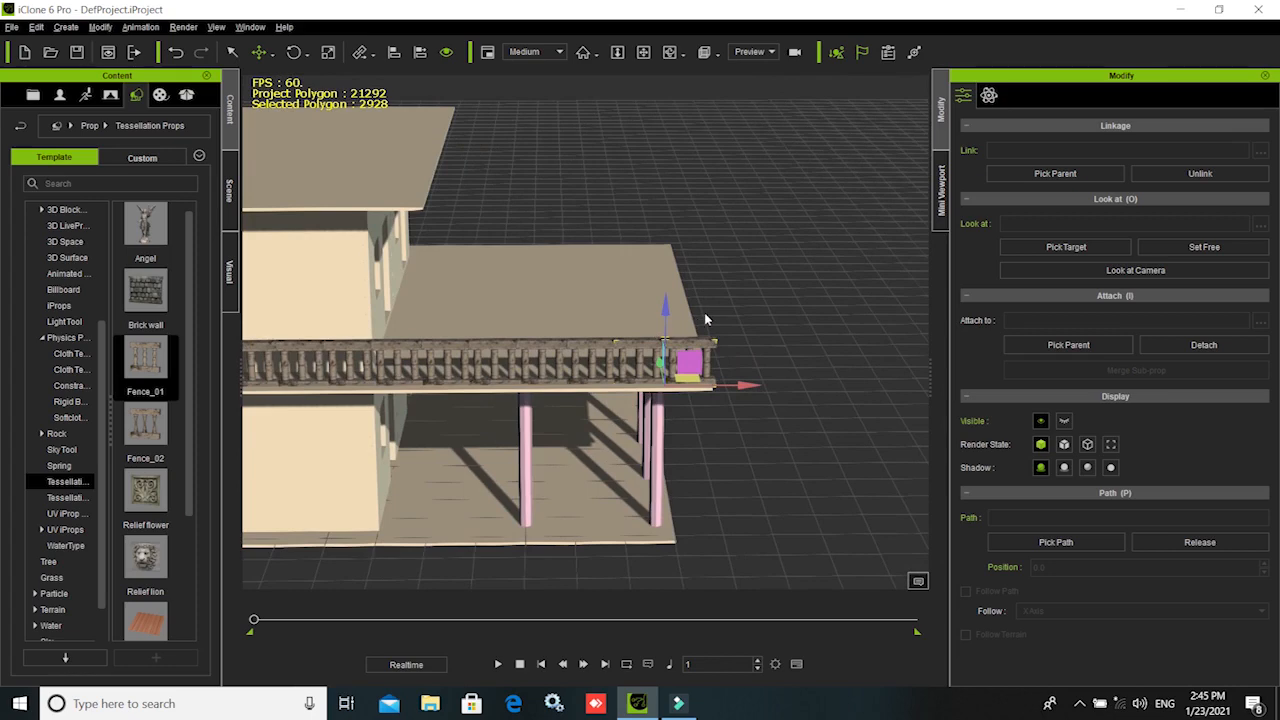
{"action": "scroll", "coordinate": [679, 329], "scroll_direction": "down", "scroll_amount": 6}
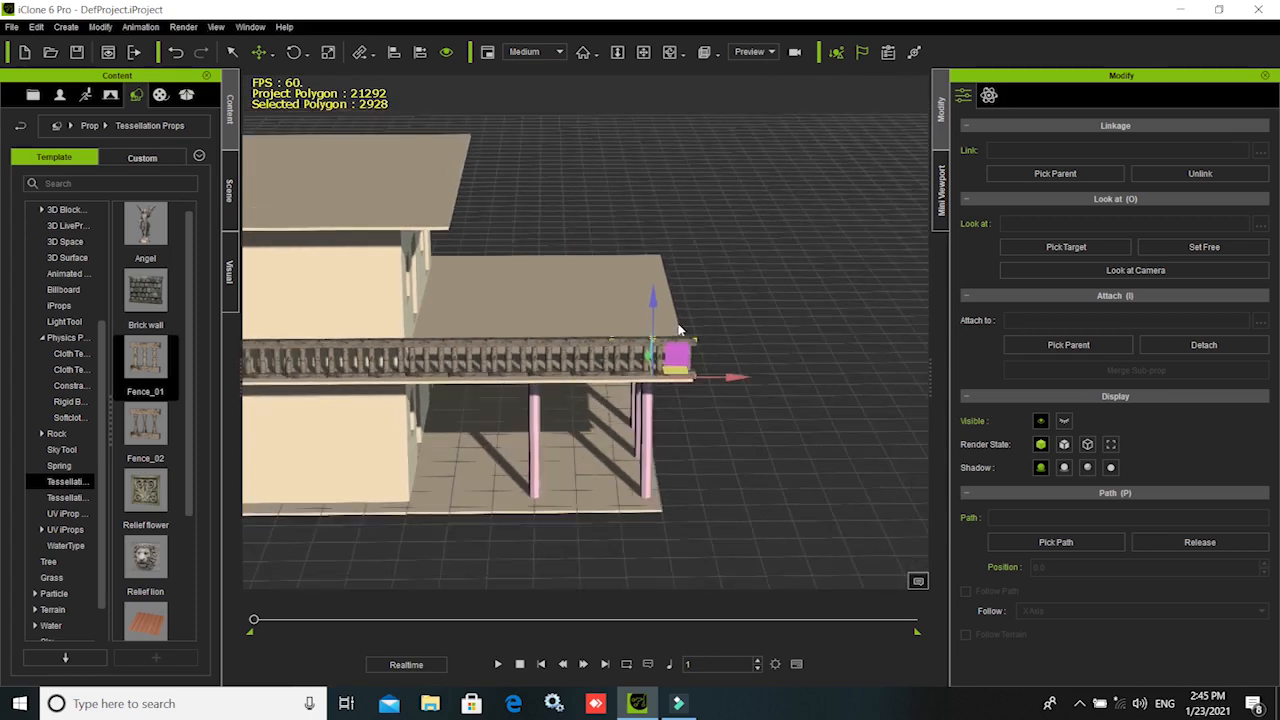
{"action": "scroll", "coordinate": [676, 320], "scroll_direction": "down", "scroll_amount": 5}
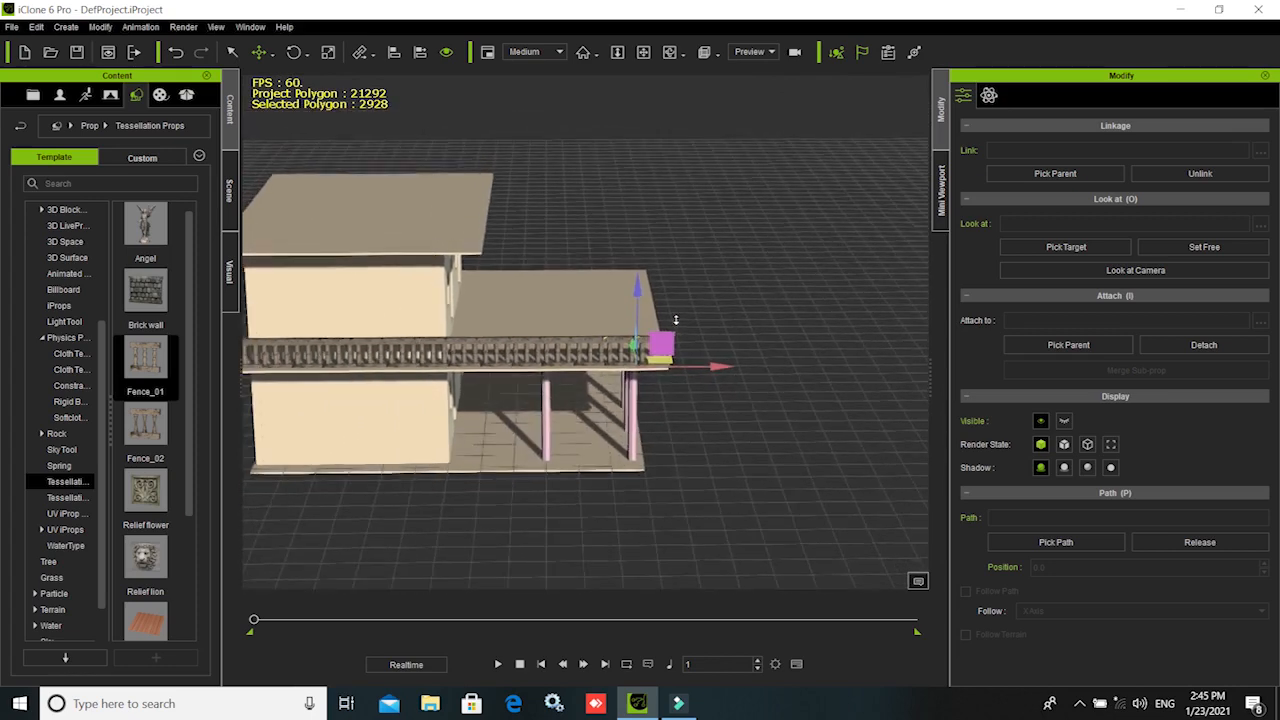
{"action": "scroll", "coordinate": [676, 320], "scroll_direction": "down", "scroll_amount": 1}
{"action": "right_click_drag", "start_coordinate": [497, 497], "coordinate": [769, 157]}
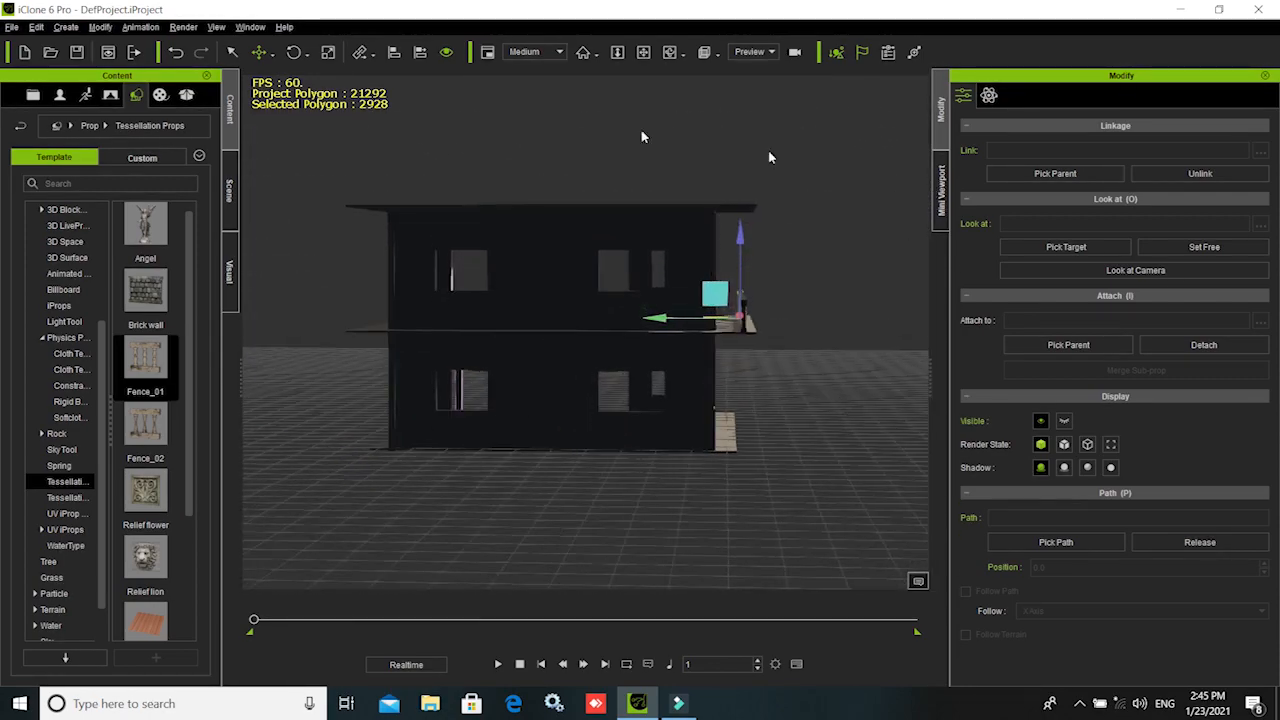
{"action": "left_click", "coordinate": [232, 52]}
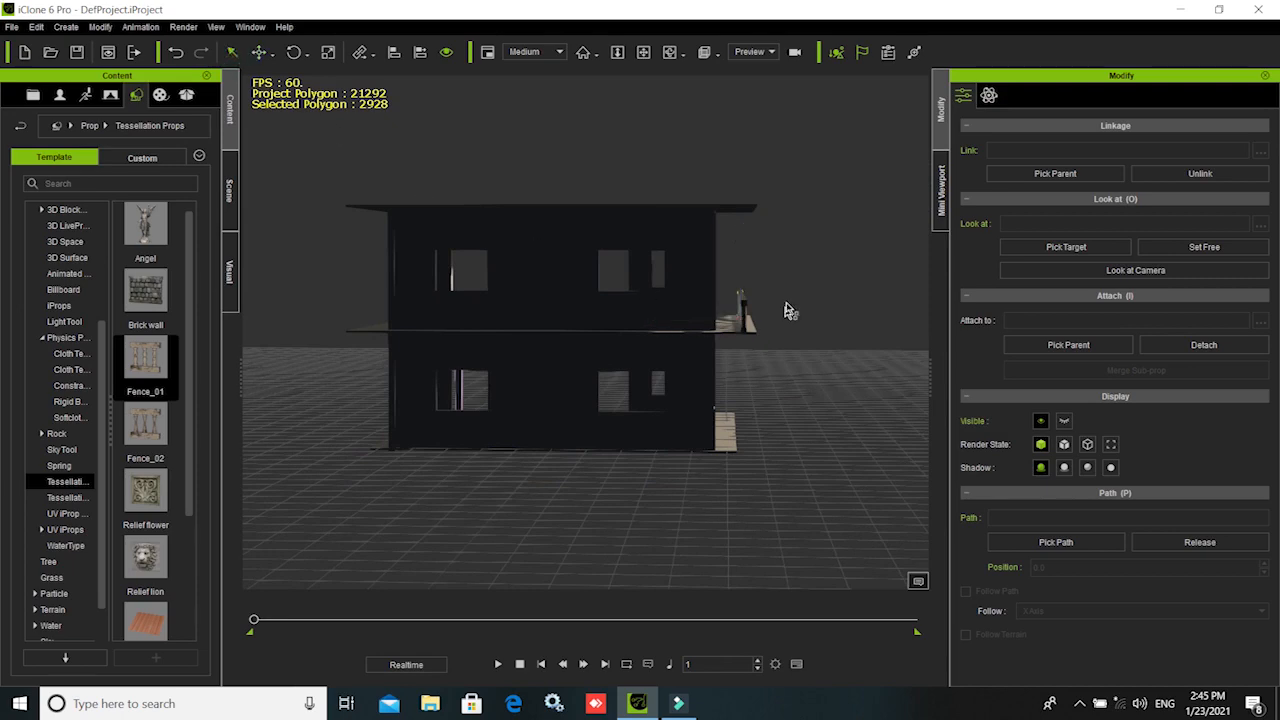
{"action": "left_click", "coordinate": [778, 333]}
{"action": "right_click_drag", "start_coordinate": [838, 443], "coordinate": [604, 499]}
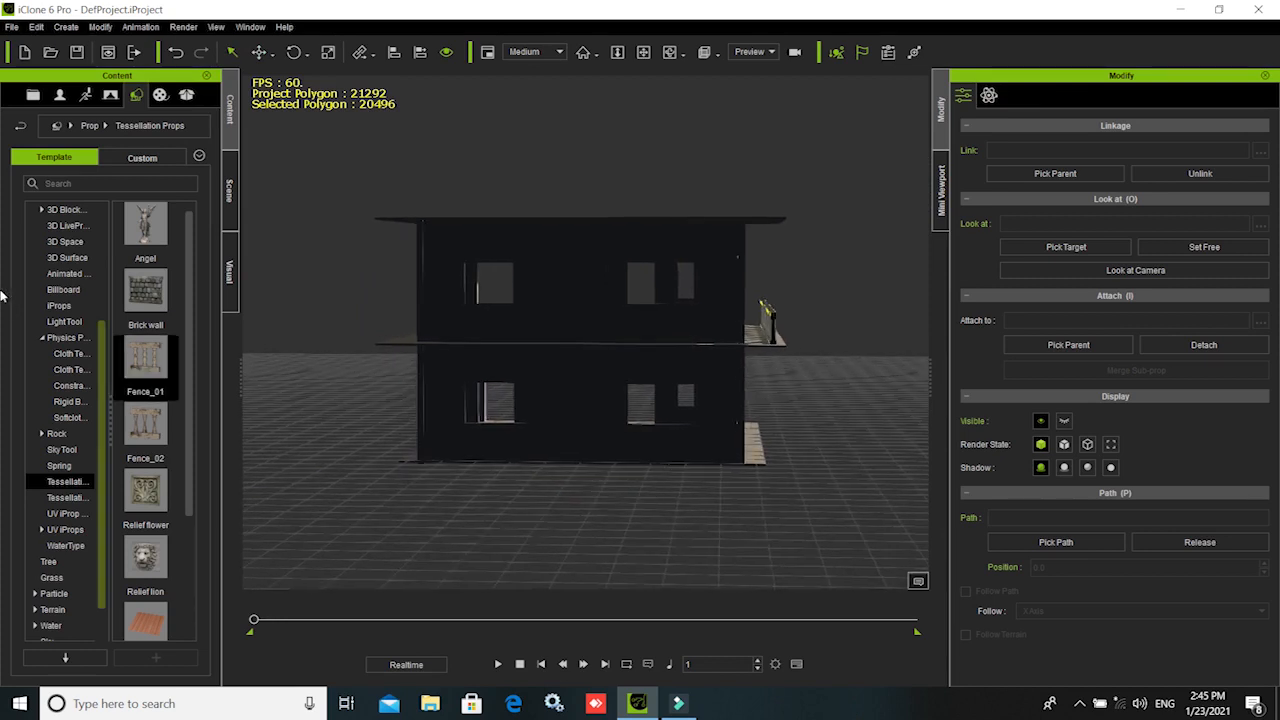
{"action": "key", "text": "w"}
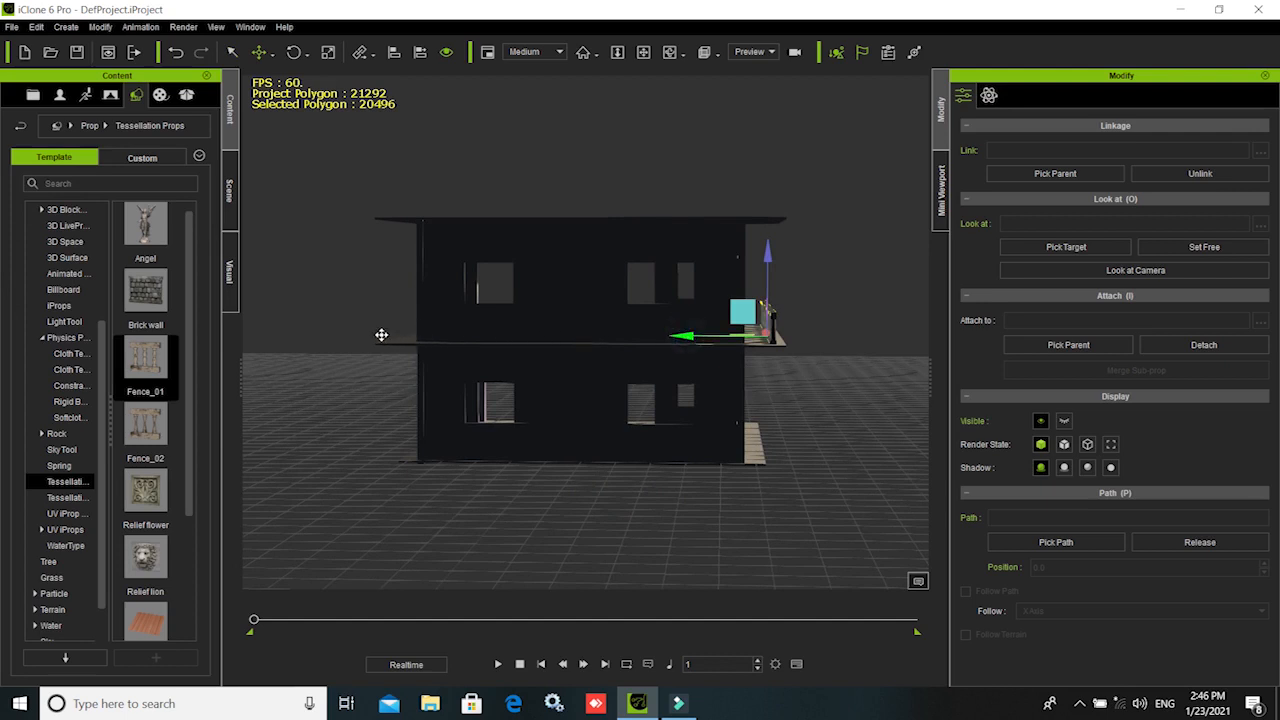
{"action": "left_click_drag", "start_coordinate": [380, 335], "coordinate": [346, 334], "text": "ctrl"}
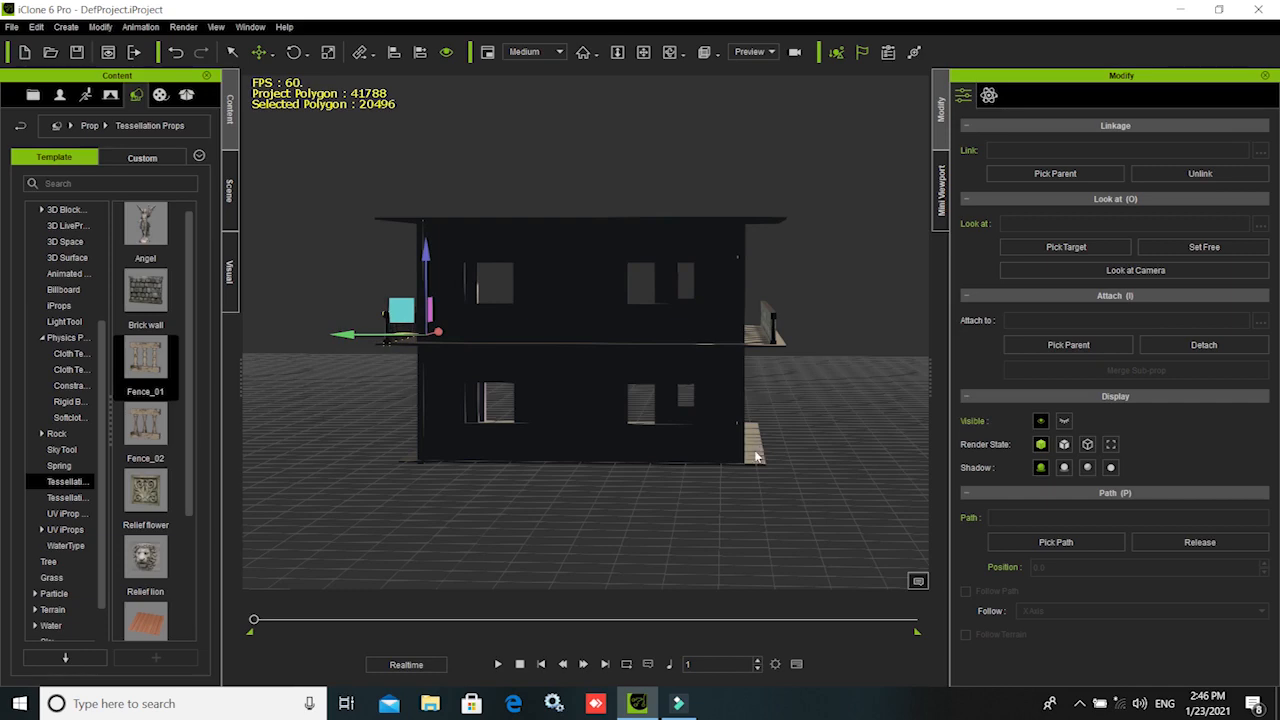
- Add the Fence_02 prop in front of the porch and raise it to about Z 385.6
{"action": "middle_click_drag", "start_coordinate": [452, 526], "coordinate": [857, 453]}
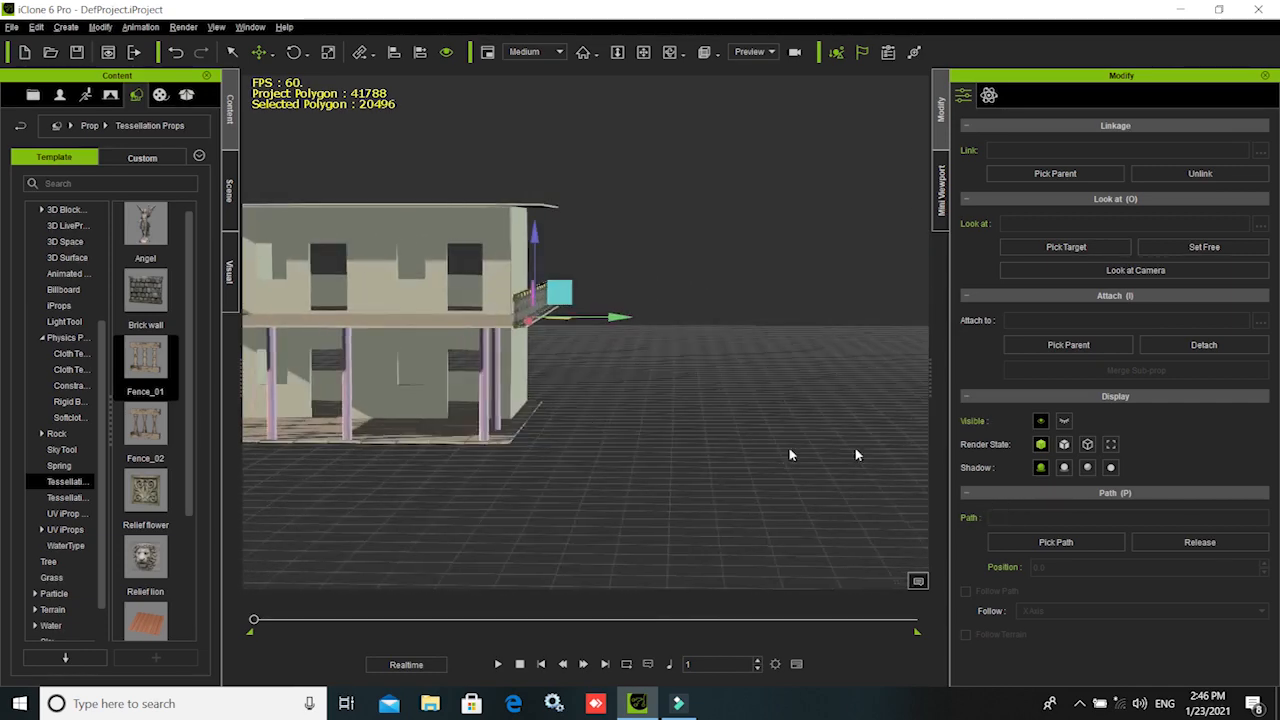
{"action": "middle_click_drag", "start_coordinate": [479, 394], "coordinate": [510, 444]}
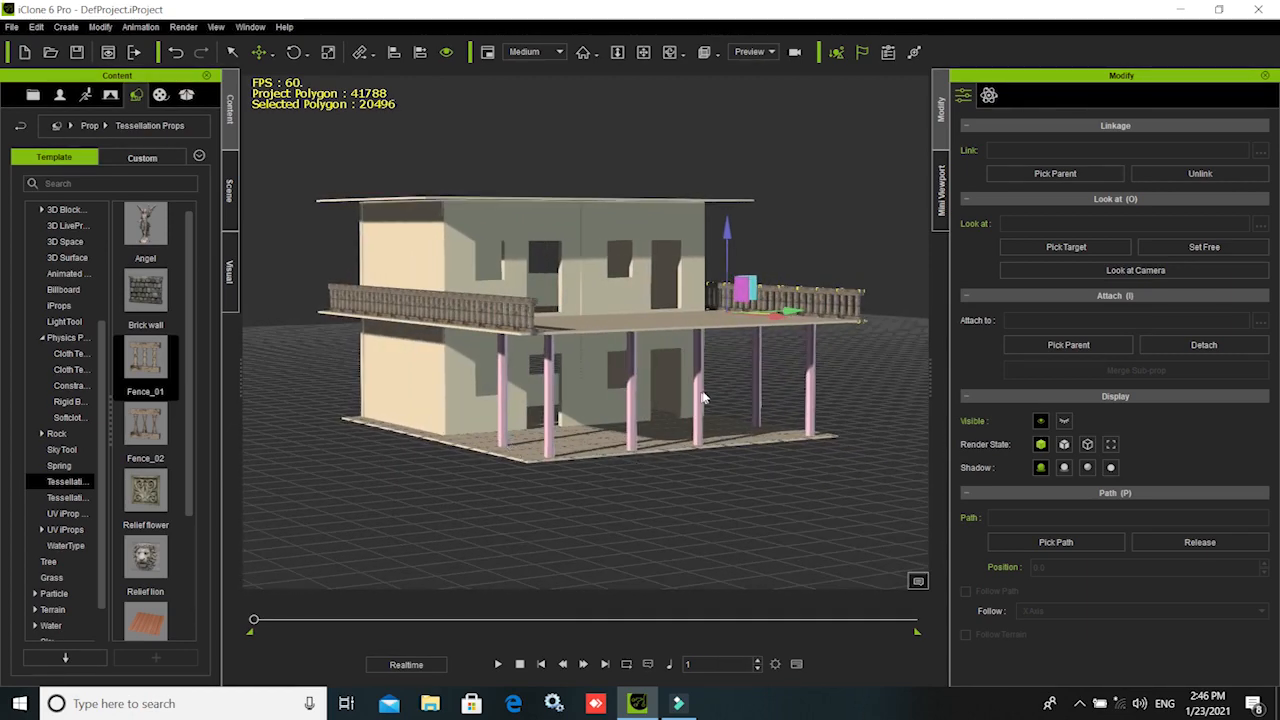
{"action": "mouse_move", "coordinate": [743, 517]}
{"action": "middle_mouse_down"}
{"action": "mouse_move", "coordinate": [738, 527]}
{"action": "mouse_move", "coordinate": [729, 499]}
{"action": "middle_mouse_up"}
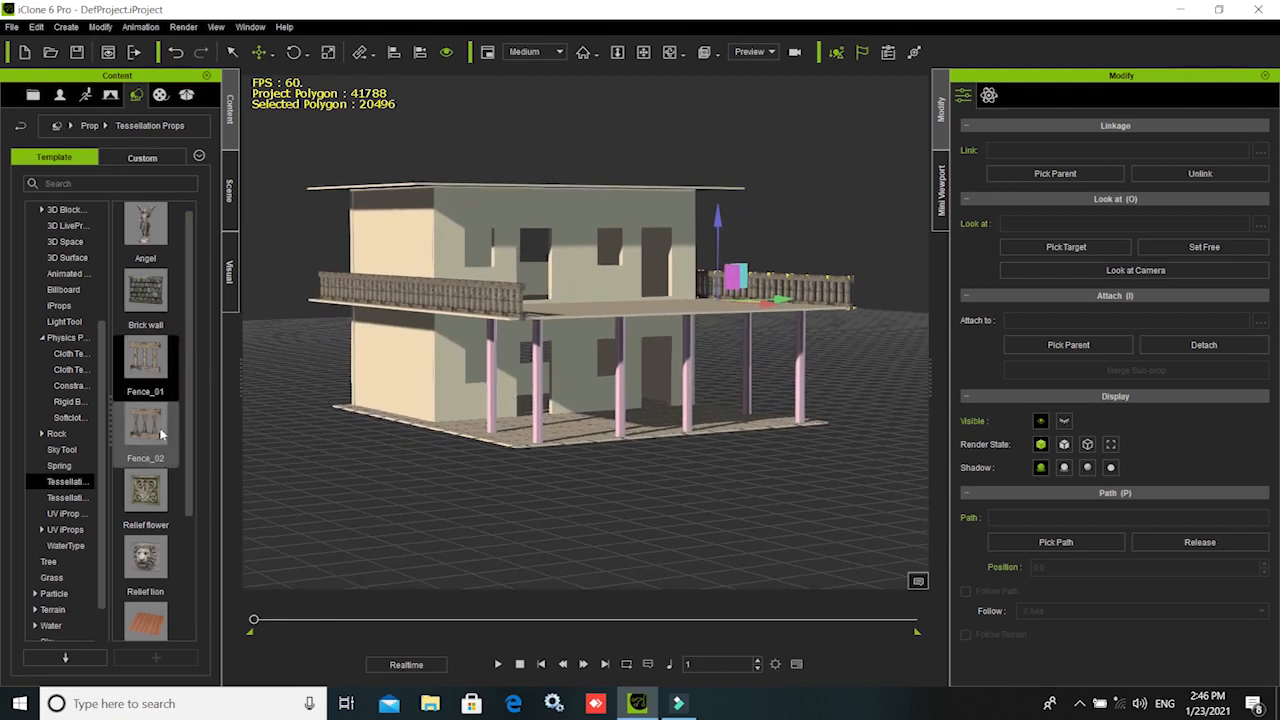
{"action": "left_click_drag", "start_coordinate": [143, 427], "coordinate": [648, 515]}
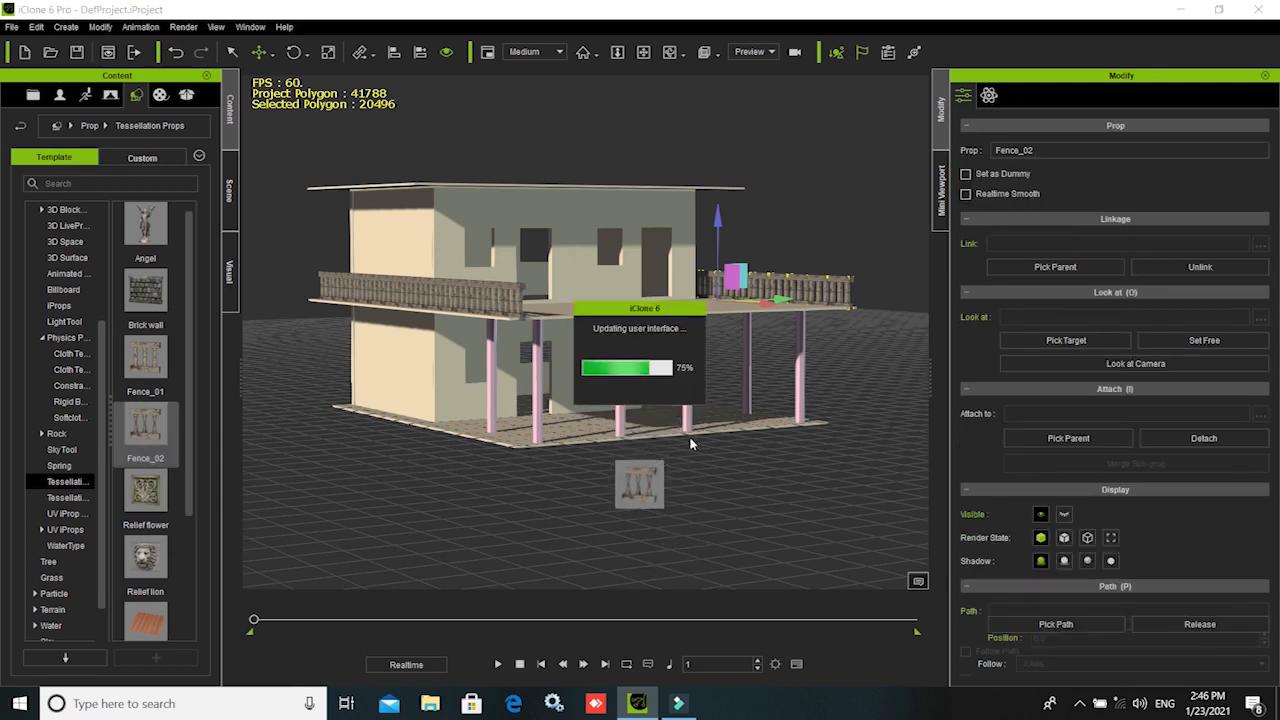
{"action": "left_click_drag", "start_coordinate": [655, 458], "coordinate": [614, 246]}
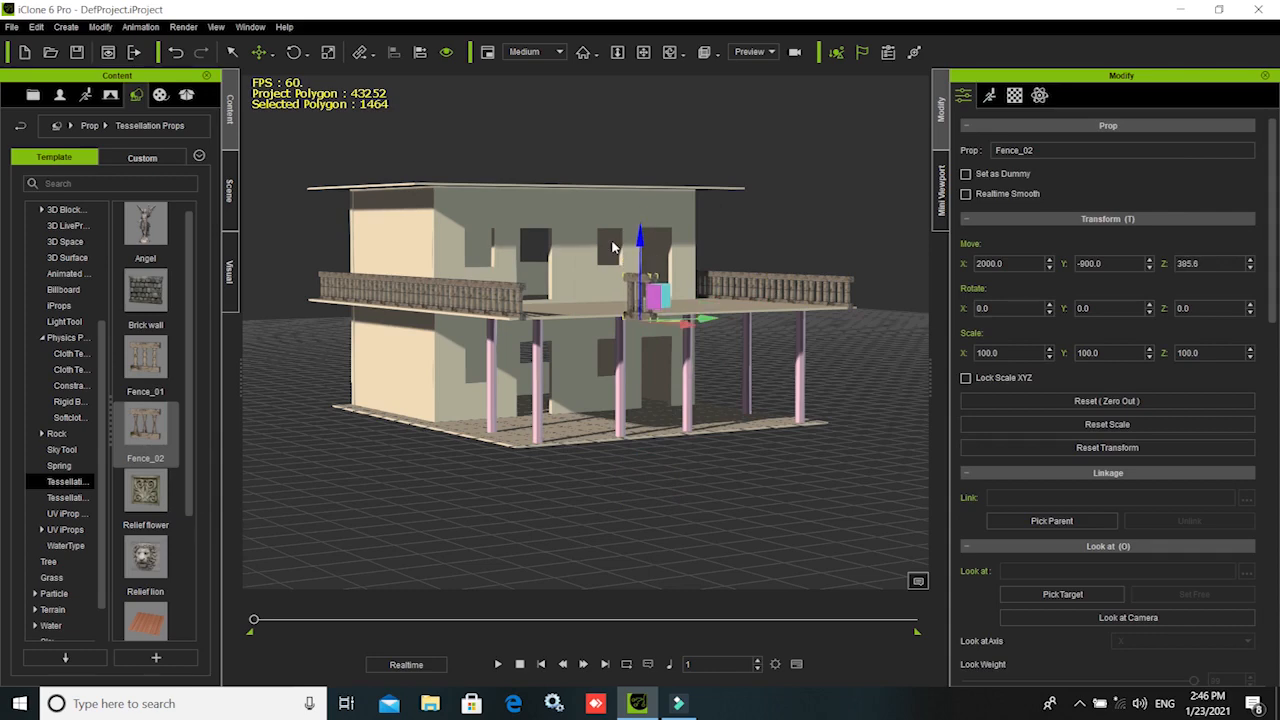
- Move Fence_02 onto the porch slab's outer edge at about X 1027.0, Y -350.5 and Z 328.1
{"action": "middle_click_drag", "start_coordinate": [555, 480], "coordinate": [637, 543]}
{"action": "middle_click_drag", "start_coordinate": [626, 437], "coordinate": [785, 497]}
{"action": "left_click_drag", "start_coordinate": [824, 395], "coordinate": [672, 356]}
{"action": "left_click_drag", "start_coordinate": [614, 269], "coordinate": [621, 318]}
{"action": "left_click_drag", "start_coordinate": [667, 387], "coordinate": [704, 387]}
- Shift Fence_02 to the end of the front railing at about Y -633.9 and raise it to about Z 334.4
{"action": "key", "text": "f"}
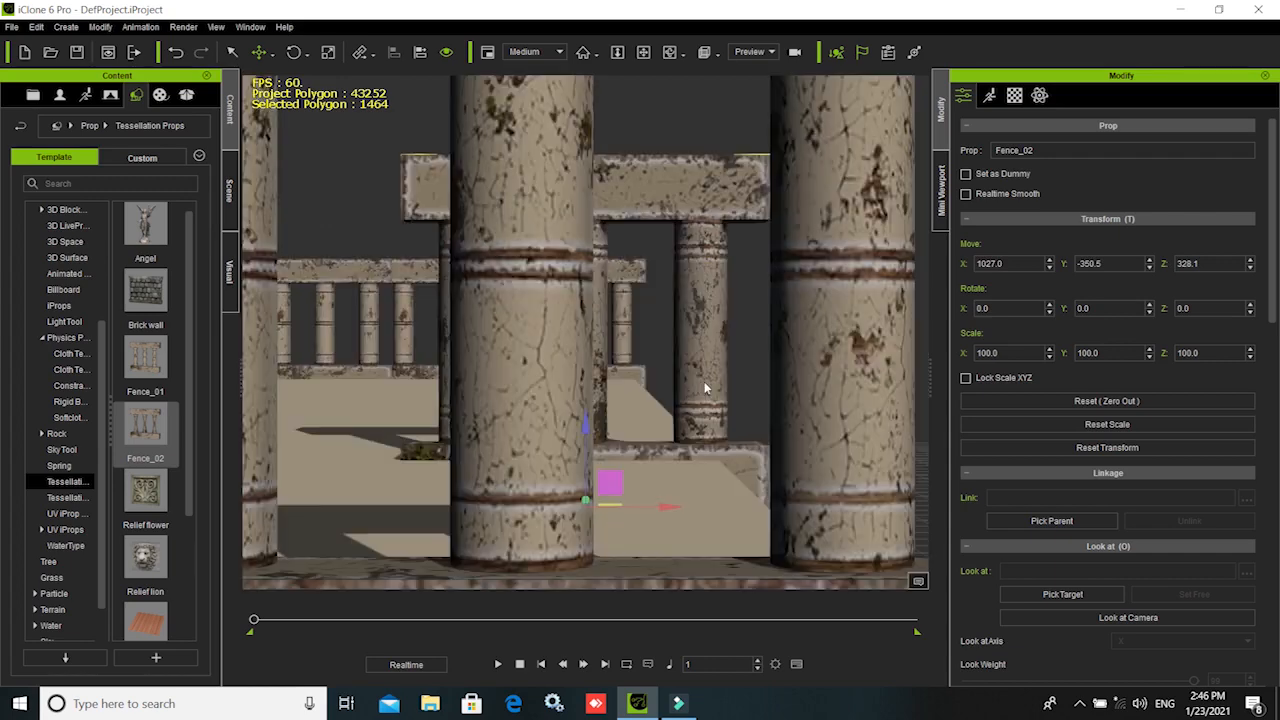
{"action": "scroll", "coordinate": [690, 370], "scroll_direction": "down", "scroll_amount": 5}
{"action": "middle_click_drag", "start_coordinate": [713, 451], "coordinate": [659, 426]}
{"action": "scroll", "coordinate": [672, 517], "scroll_direction": "down", "scroll_amount": 3}
{"action": "mouse_move", "coordinate": [659, 426]}
{"action": "right_mouse_down"}
{"action": "mouse_move", "coordinate": [577, 466]}
{"action": "mouse_move", "coordinate": [655, 427]}
{"action": "right_mouse_up"}
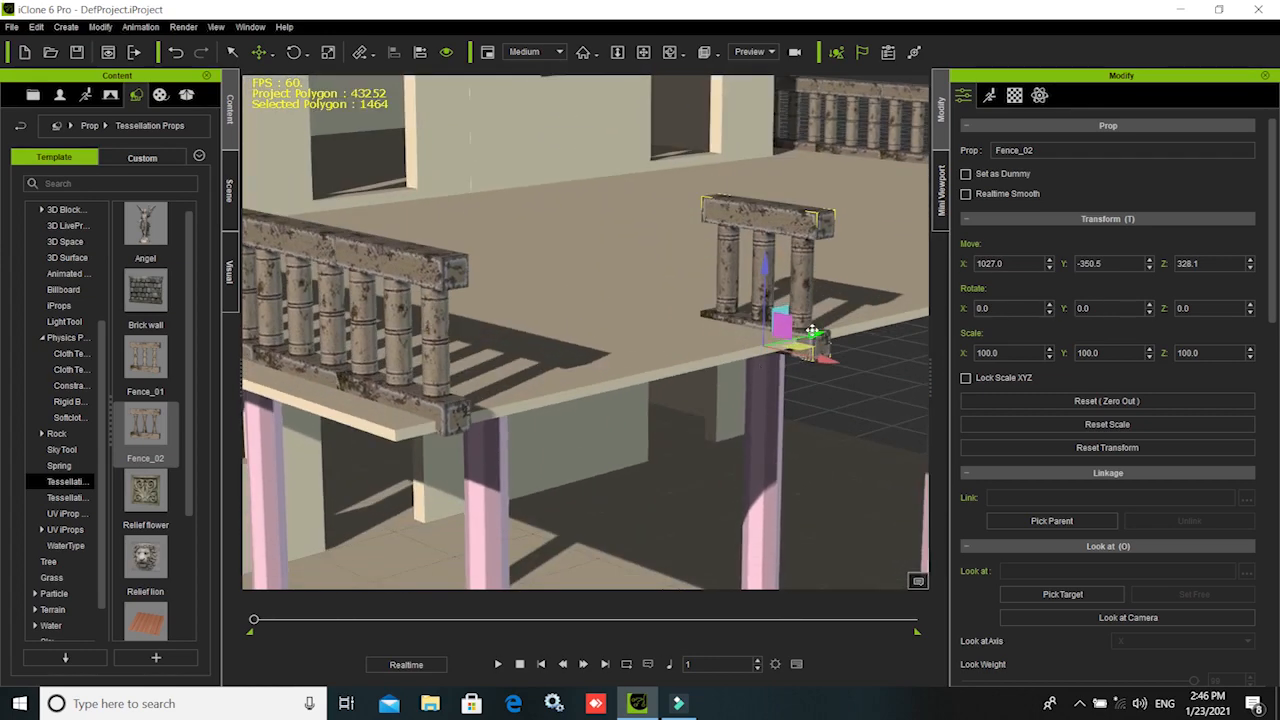
{"action": "left_click_drag", "start_coordinate": [815, 334], "coordinate": [498, 418]}
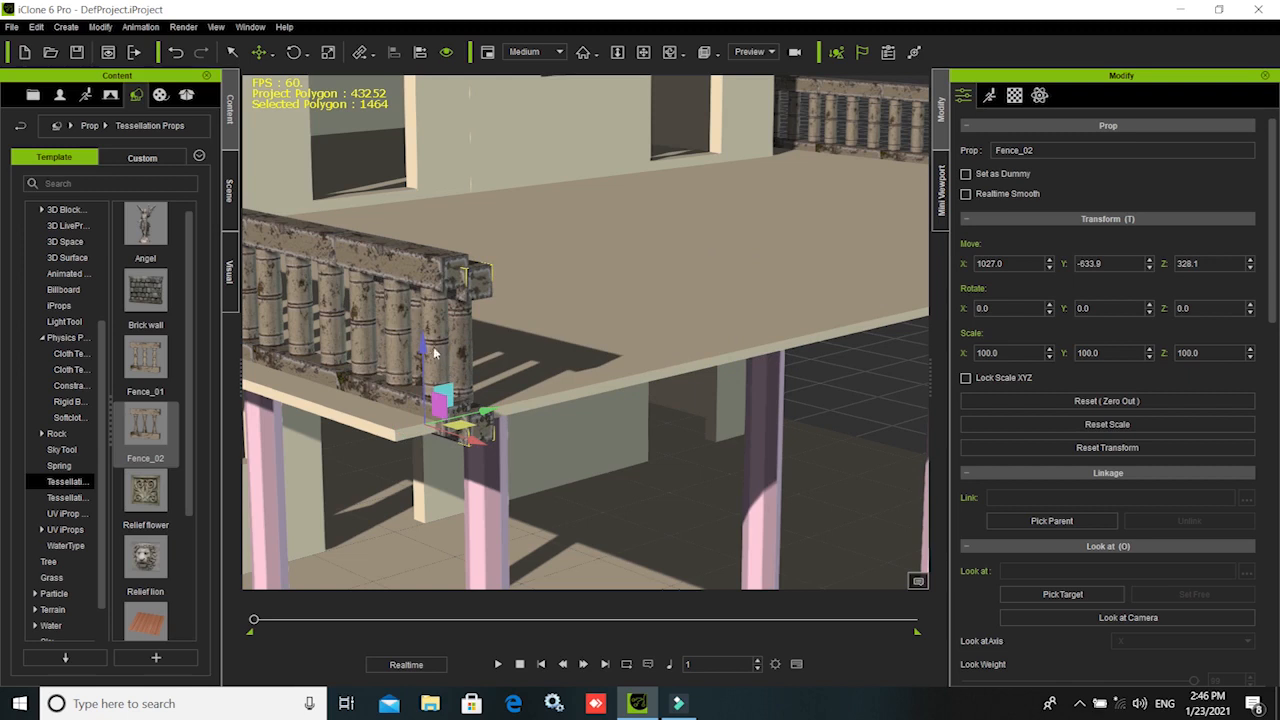
{"action": "left_click_drag", "start_coordinate": [424, 352], "coordinate": [425, 327]}
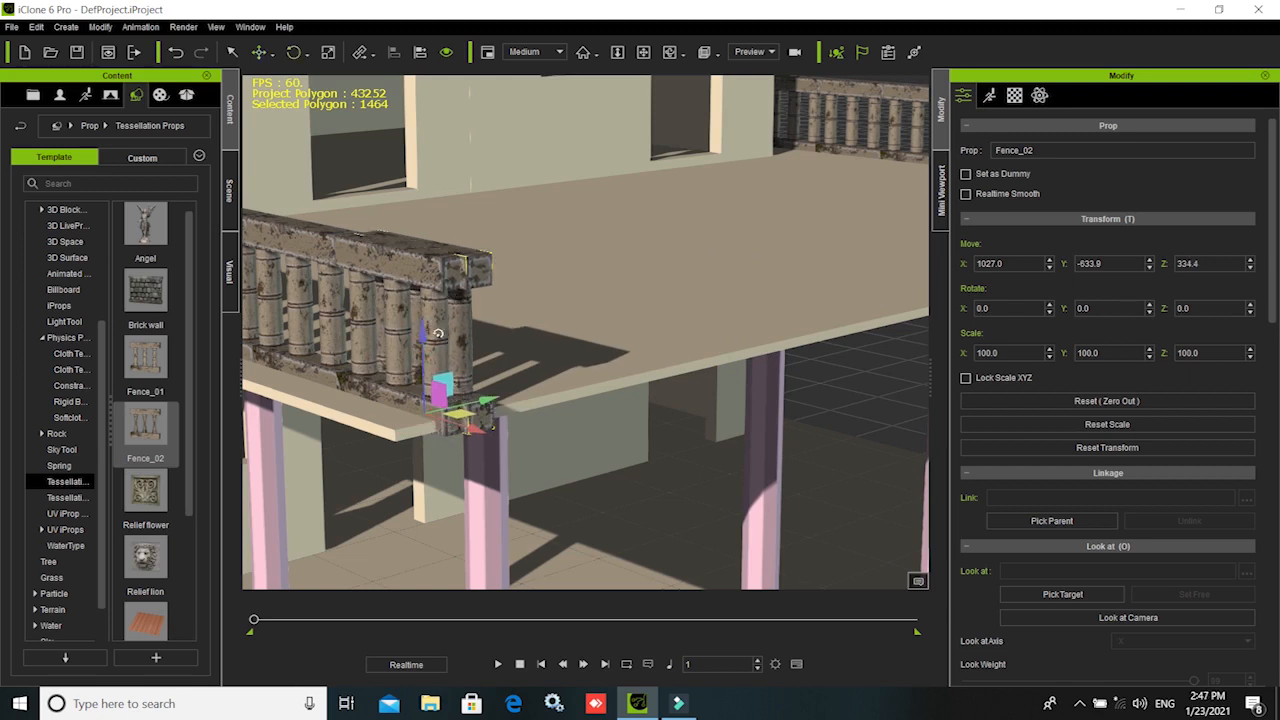
- Rotate Fence_02 about Z to 90 degrees so it runs along the porch slab's outer edge
{"action": "key", "text": "e"}
{"action": "left_click_drag", "start_coordinate": [408, 435], "coordinate": [464, 430]}
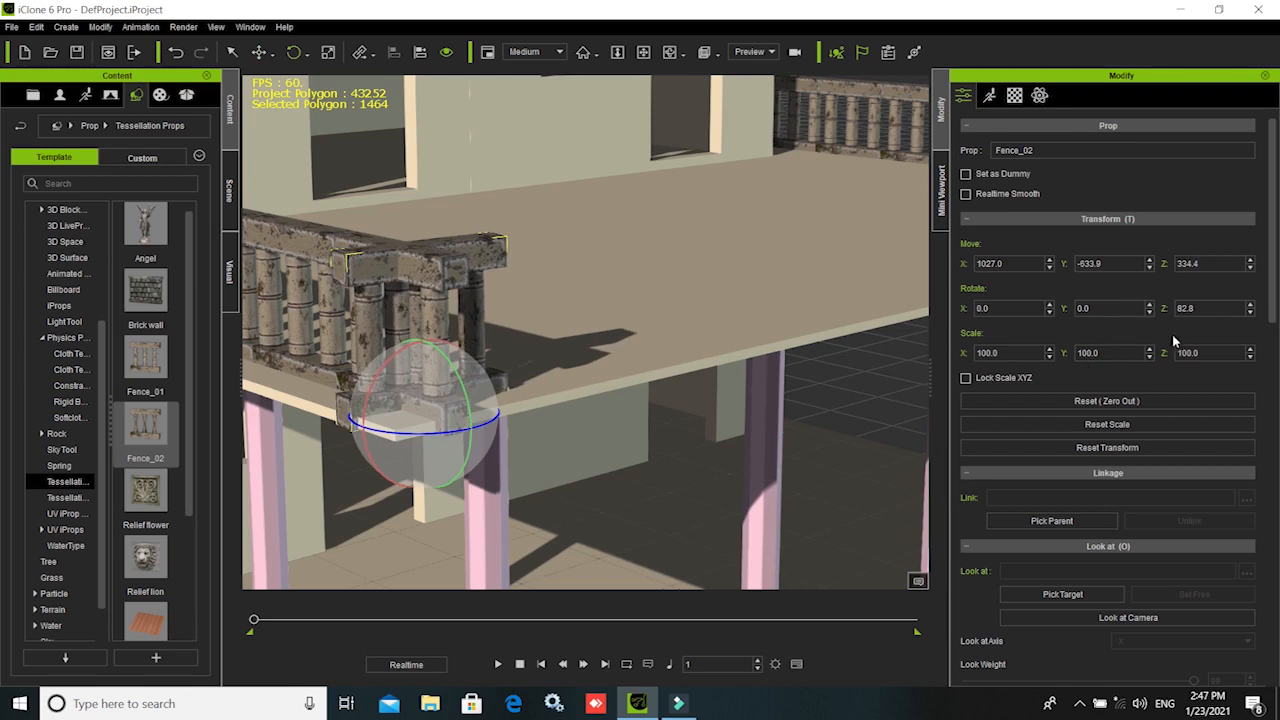
{"action": "left_click", "coordinate": [1201, 310]}
{"action": "key", "text": "Return"}
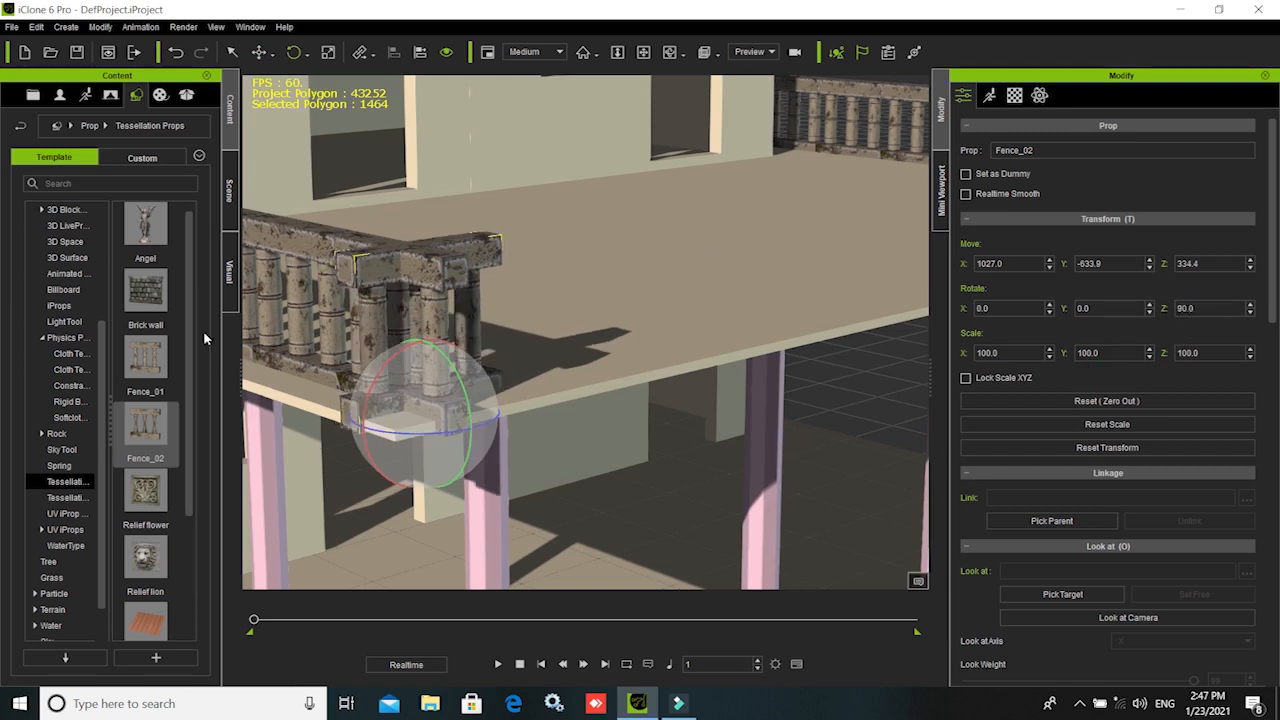
- Move Fence_02 along the porch slab's outer edge to about X 1057.4, Y -591.5, where it meets the side railing's corner
{"action": "key", "text": "w"}
{"action": "left_click_drag", "start_coordinate": [481, 400], "coordinate": [558, 403]}
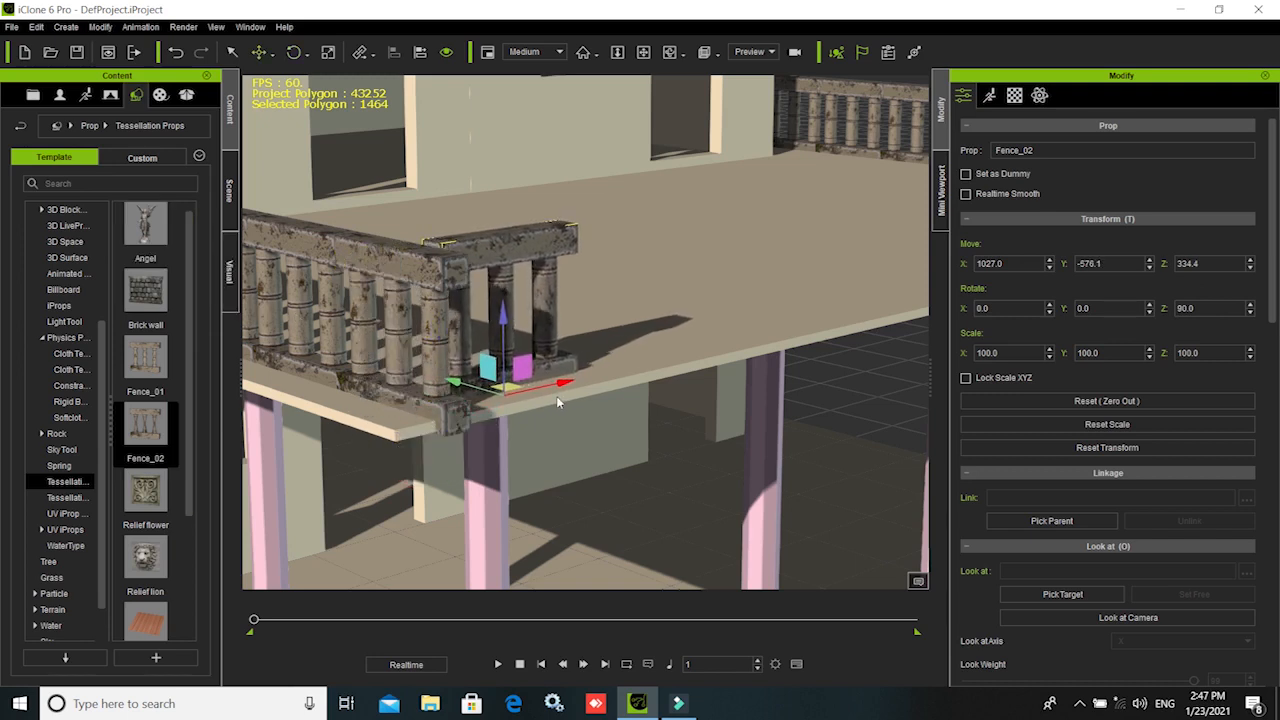
{"action": "left_click_drag", "start_coordinate": [458, 384], "coordinate": [489, 416]}
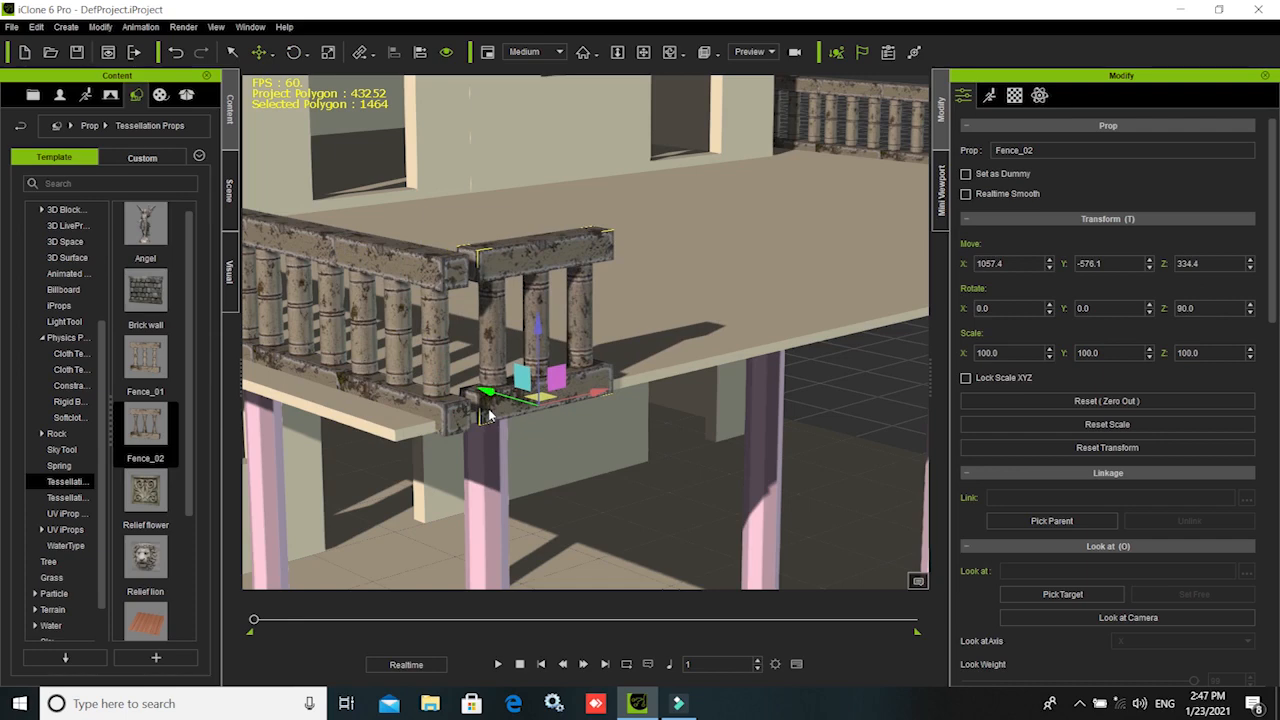
{"action": "left_click_drag", "start_coordinate": [593, 392], "coordinate": [581, 398]}
- Duplicate Fence_02 along the porch edge to about Y -499.7, and copy both sections beside them to form a four-section railing
{"action": "right_click_drag", "start_coordinate": [614, 372], "coordinate": [607, 421]}
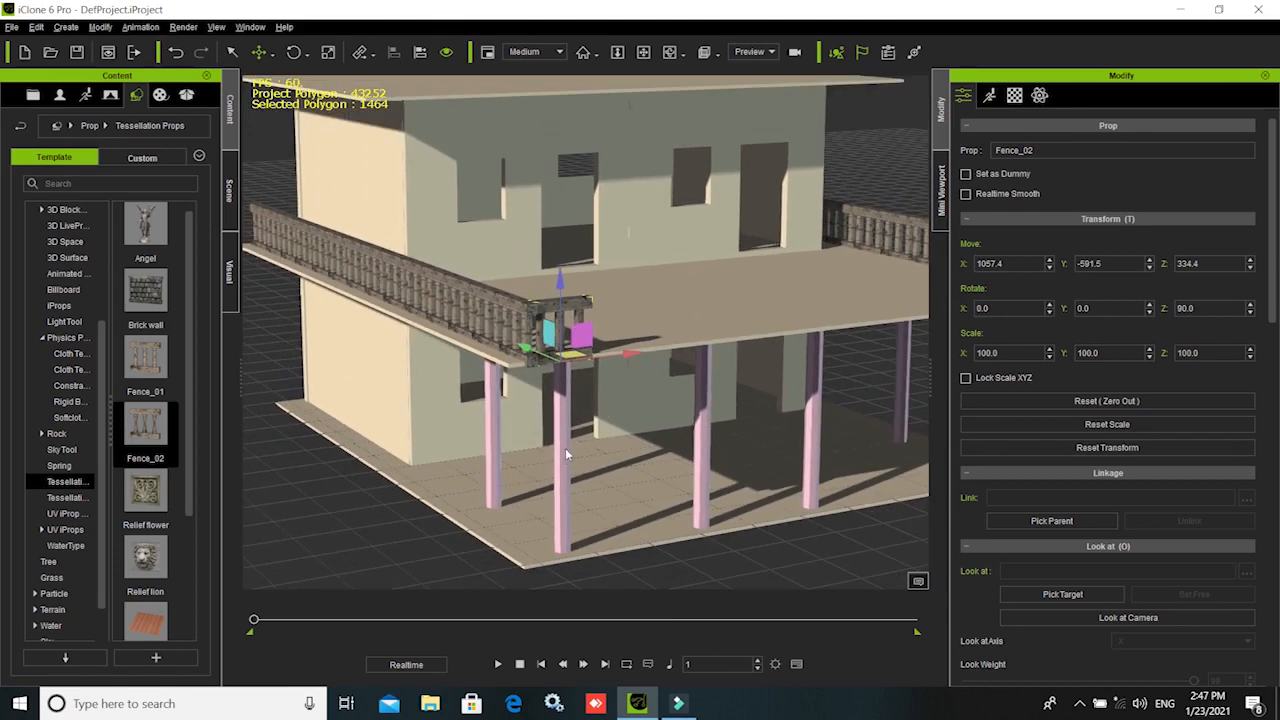
{"action": "right_click_drag", "start_coordinate": [544, 450], "coordinate": [517, 385]}
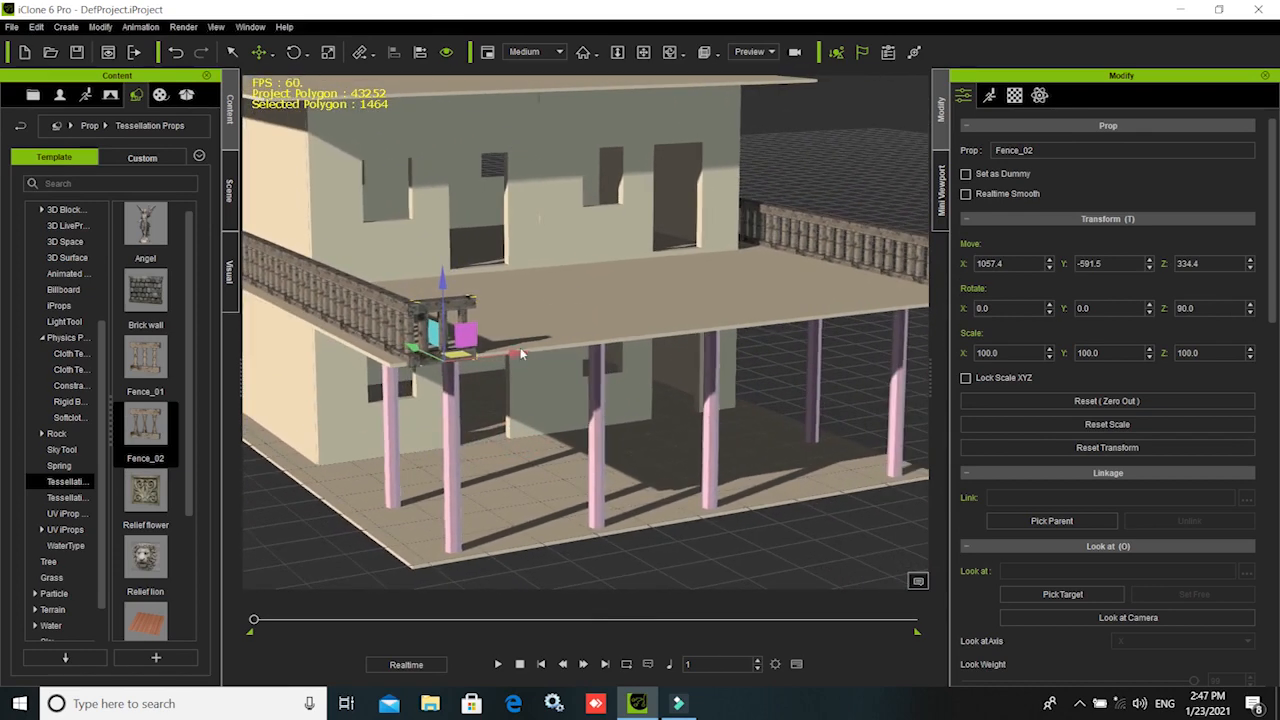
{"action": "mouse_move", "coordinate": [566, 352]}
{"action": "left_mouse_down", "text": "ctrl"}
{"action": "mouse_move", "coordinate": [585, 352]}
{"action": "mouse_move", "coordinate": [569, 352]}
{"action": "left_mouse_up", "text": "ctrl"}
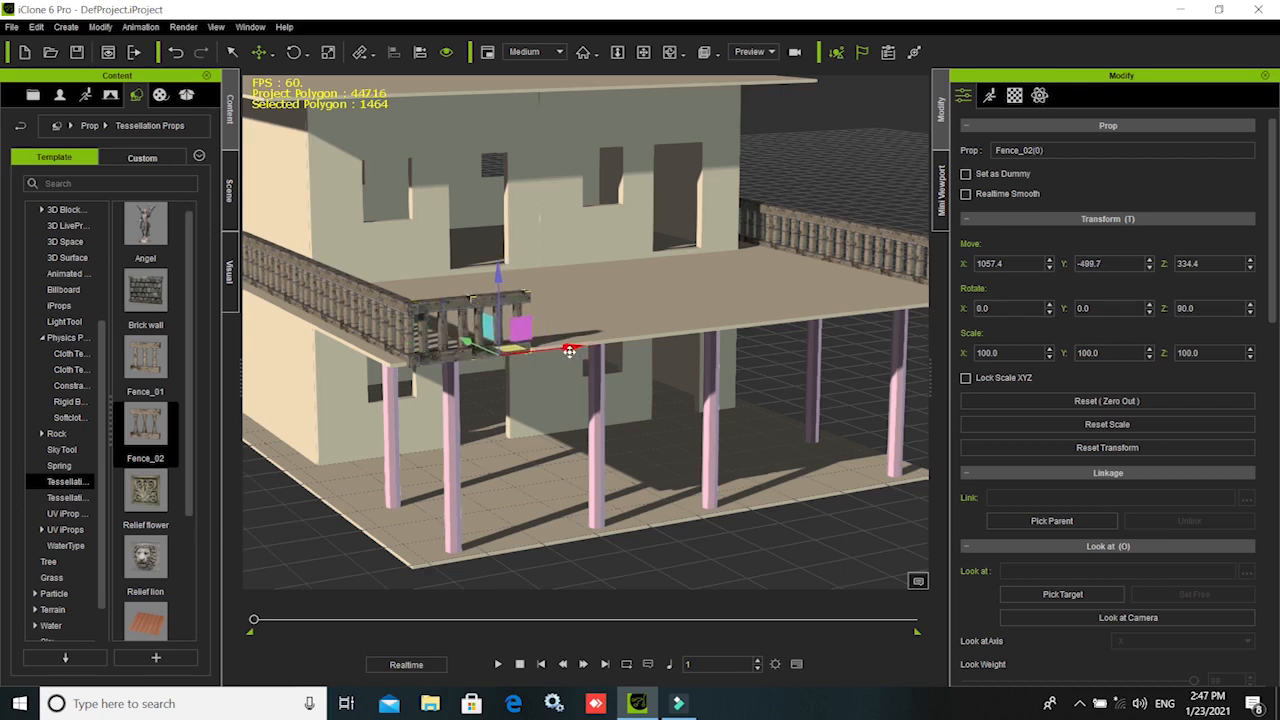
{"action": "left_click", "coordinate": [462, 318], "text": "ctrl"}
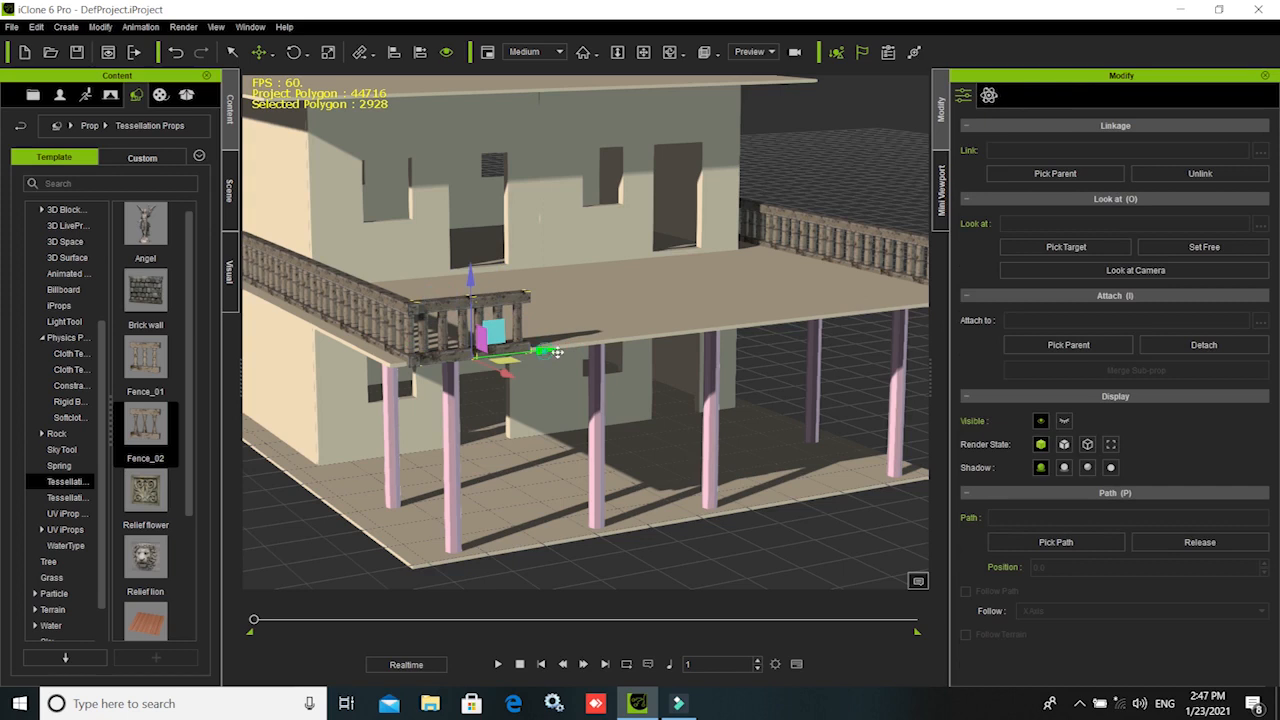
{"action": "mouse_move", "coordinate": [623, 351]}
{"action": "left_mouse_down", "text": "ctrl"}
{"action": "mouse_move", "coordinate": [666, 351]}
{"action": "mouse_move", "coordinate": [648, 355]}
{"action": "left_mouse_up", "text": "ctrl"}
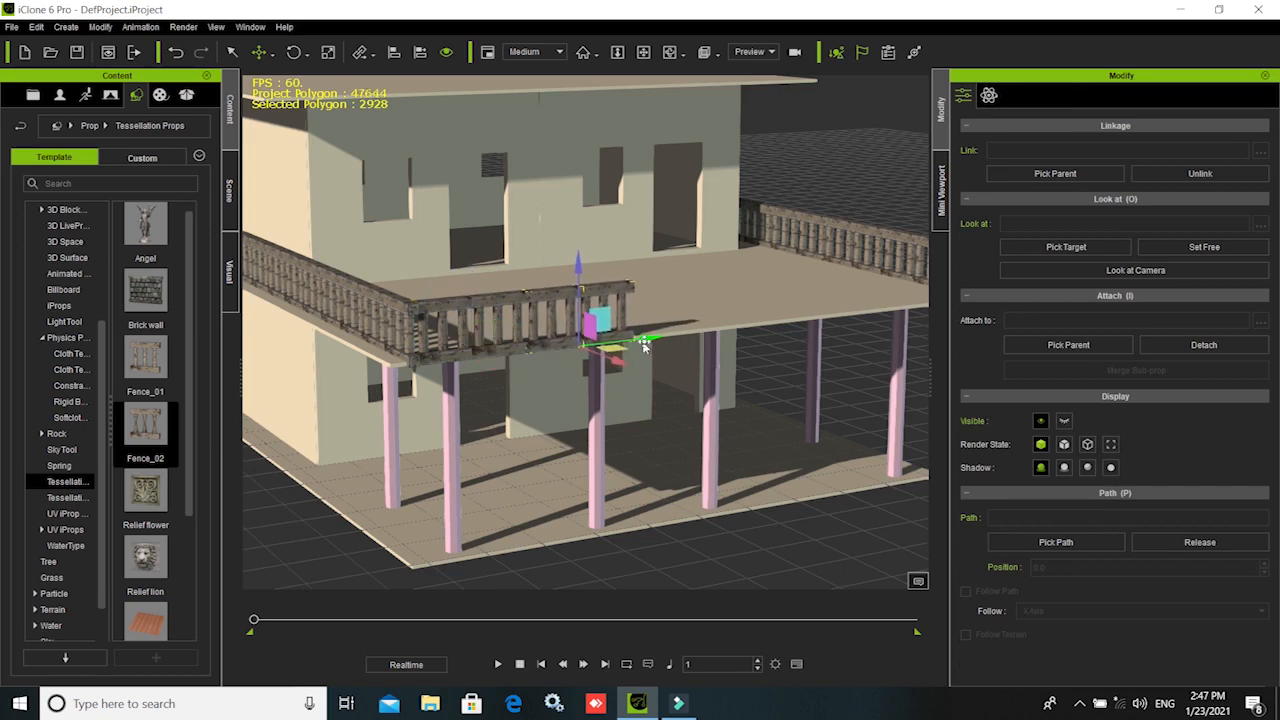
- Duplicate the four fence sections to the porch edge's far corner, and copy them again into the remaining gap in the railing
{"action": "left_click", "coordinate": [495, 307], "text": "ctrl"}
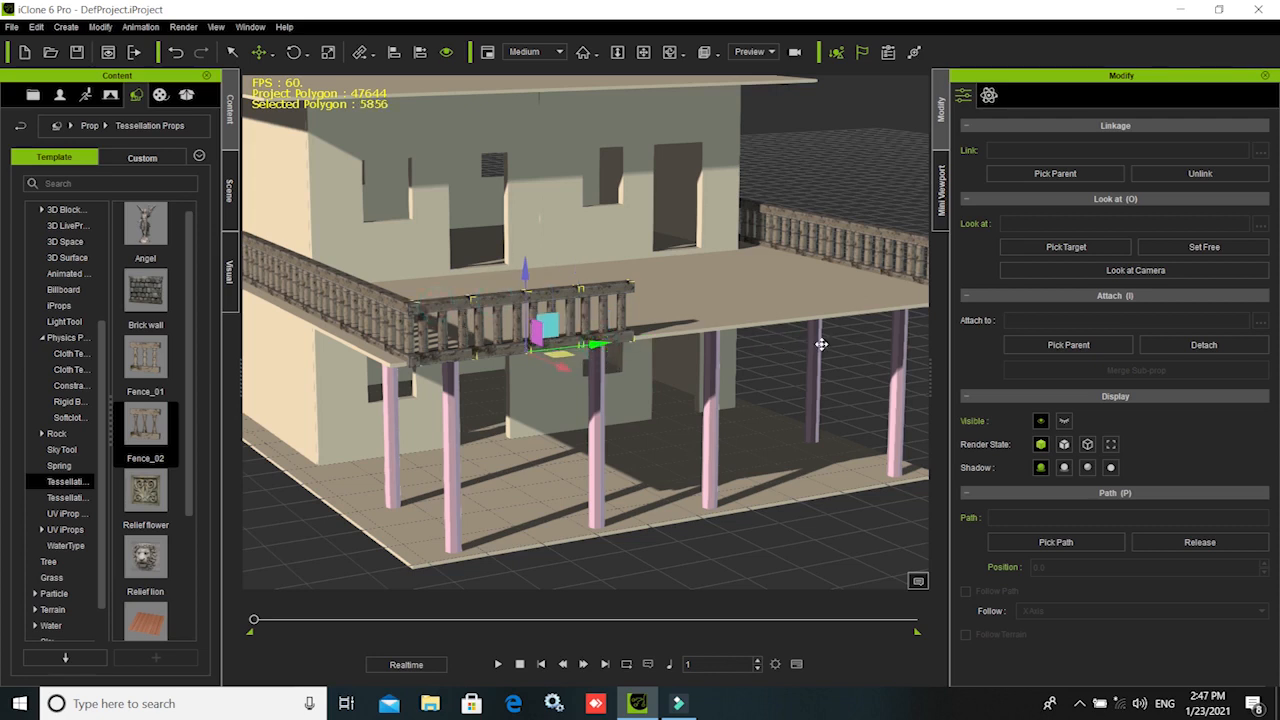
{"action": "key", "text": "ctrl+d"}
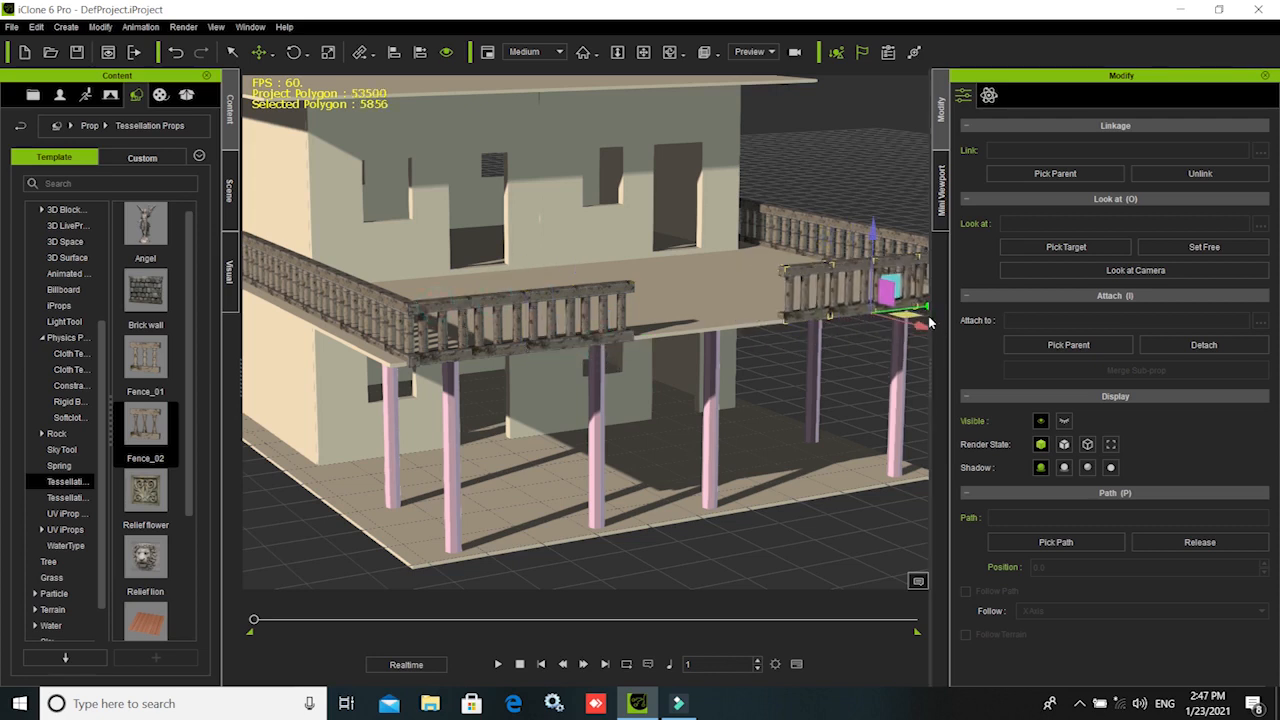
{"action": "scroll", "coordinate": [674, 370], "scroll_direction": "down", "scroll_amount": 3}
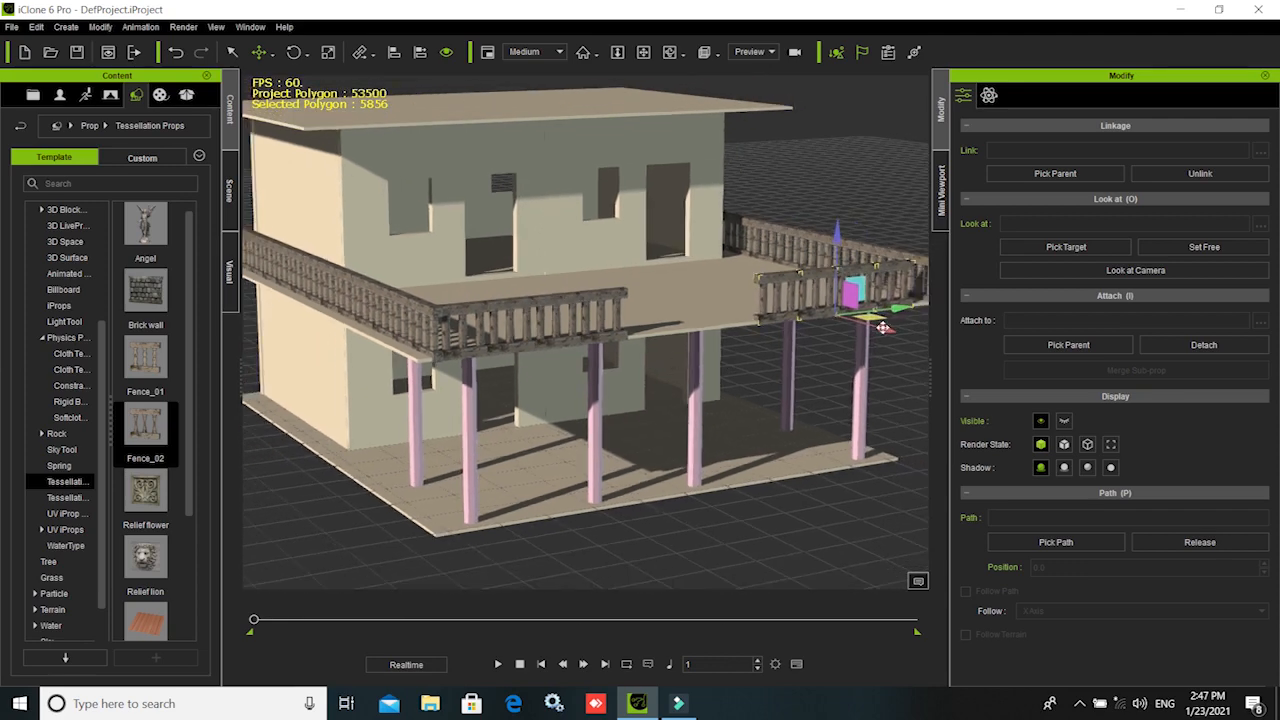
{"action": "left_click_drag", "start_coordinate": [907, 306], "coordinate": [928, 305]}
{"action": "right_click_drag", "start_coordinate": [726, 453], "coordinate": [621, 425]}
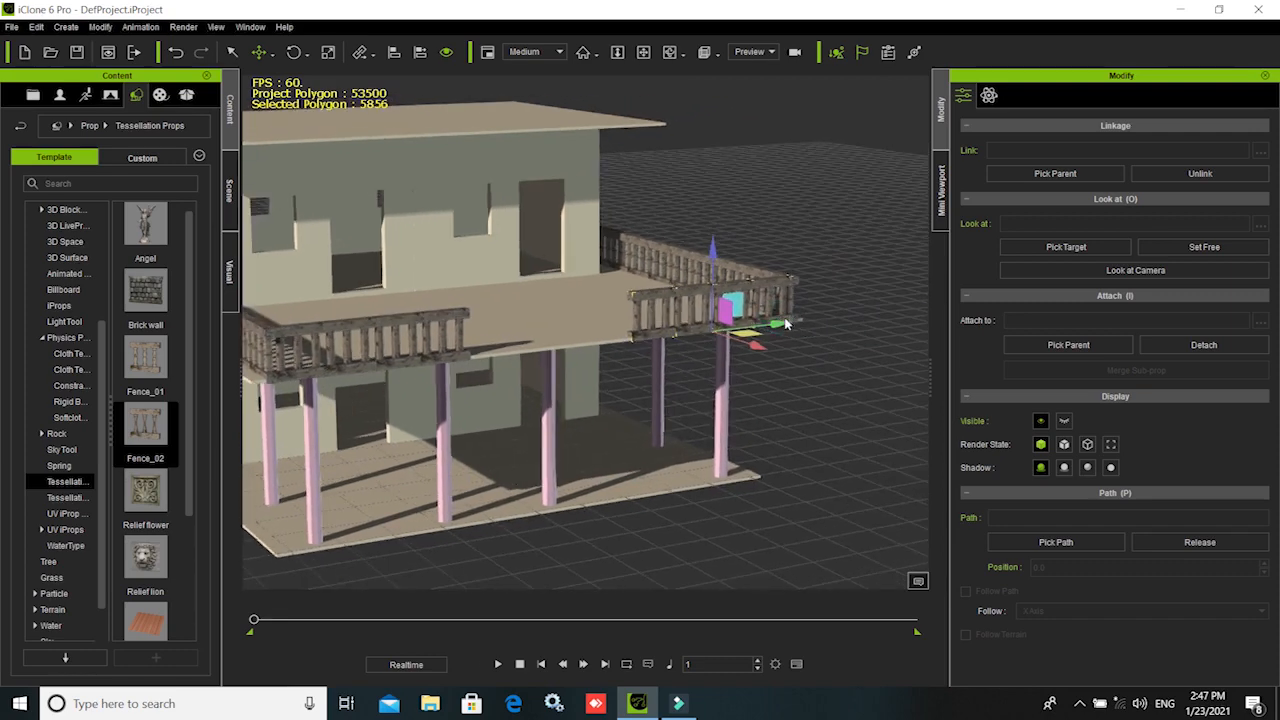
{"action": "left_click_drag", "start_coordinate": [778, 322], "coordinate": [778, 328]}
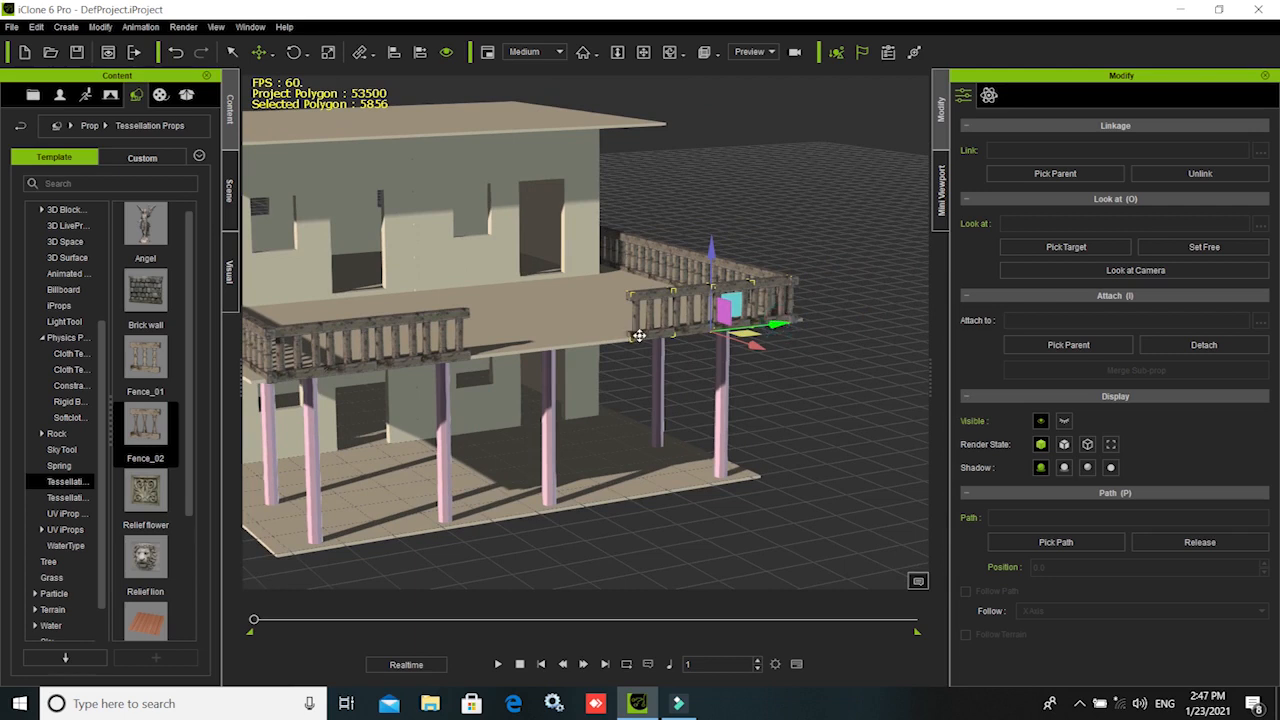
{"action": "left_click_drag", "start_coordinate": [638, 336], "coordinate": [622, 344]}
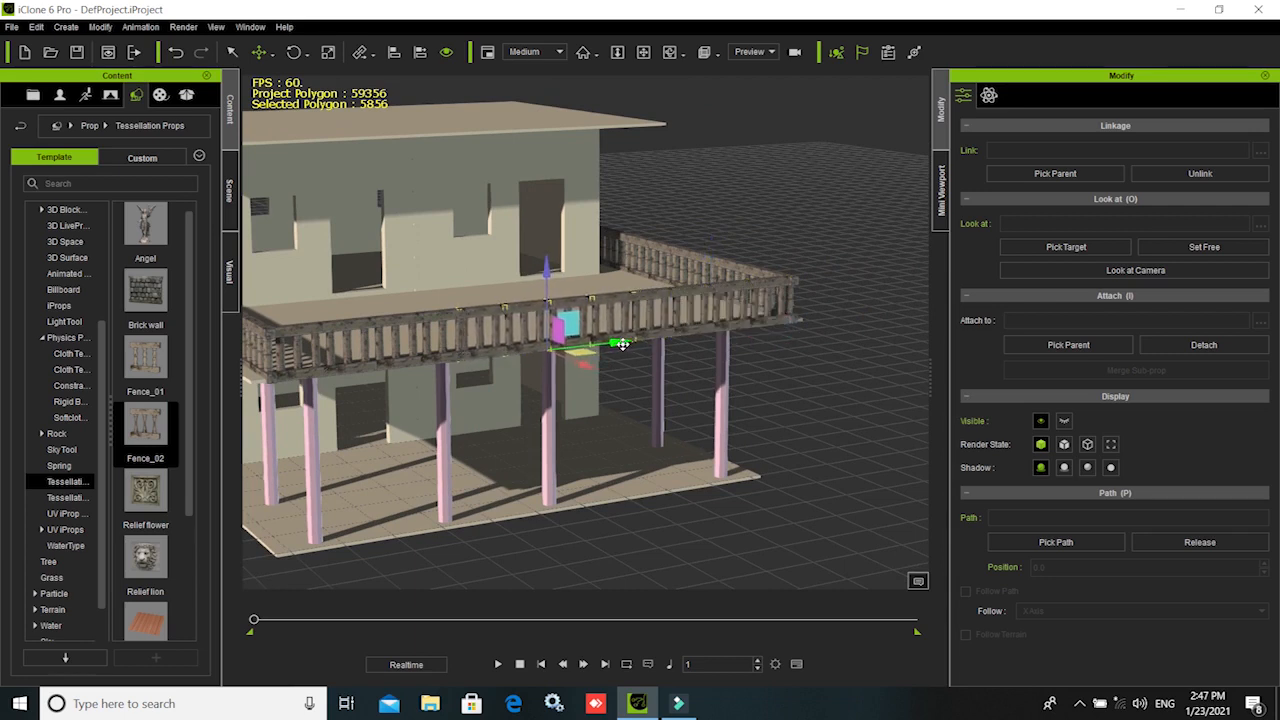
- Add a Brick wall prop beside the house and raise it to about Z 158.5
{"action": "left_click", "coordinate": [833, 403]}
{"action": "scroll", "coordinate": [784, 376], "scroll_direction": "down", "scroll_amount": 3}
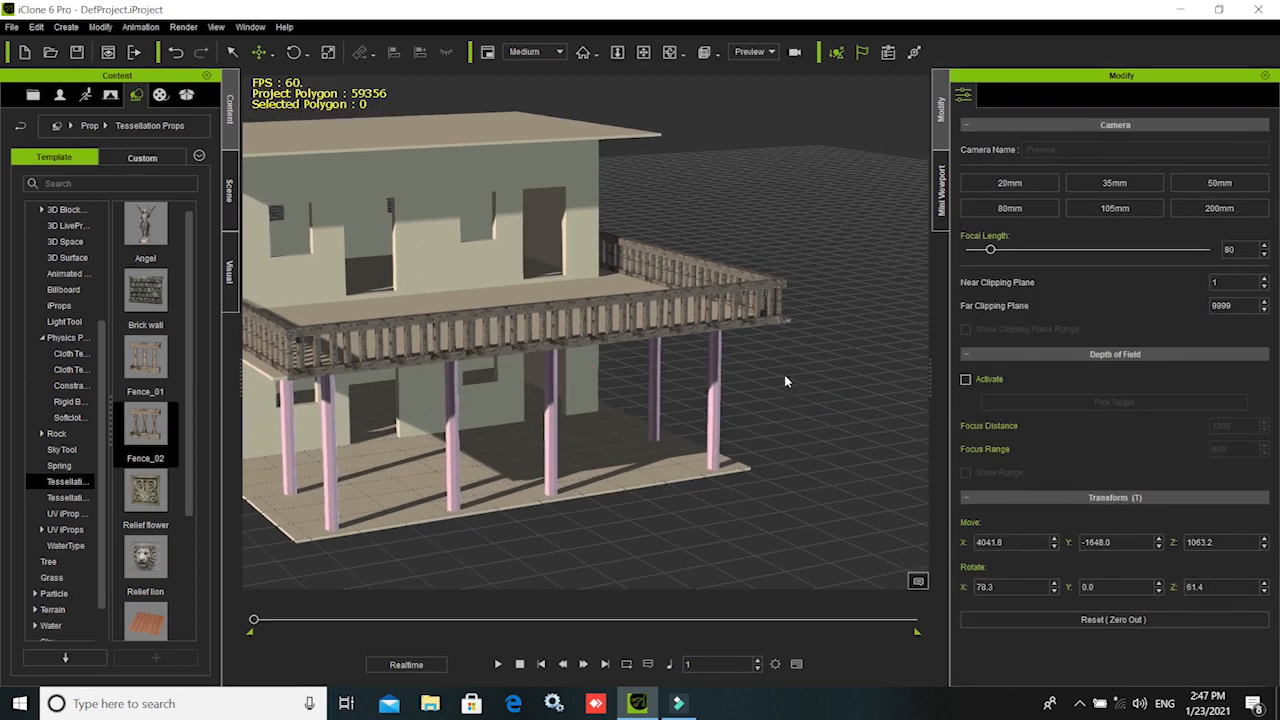
{"action": "scroll", "coordinate": [784, 375], "scroll_direction": "down", "scroll_amount": 3}
{"action": "middle_click_drag", "start_coordinate": [597, 514], "coordinate": [707, 467]}
{"action": "scroll", "coordinate": [707, 467], "scroll_direction": "down", "scroll_amount": 1}
{"action": "right_click_drag", "start_coordinate": [490, 501], "coordinate": [580, 413]}
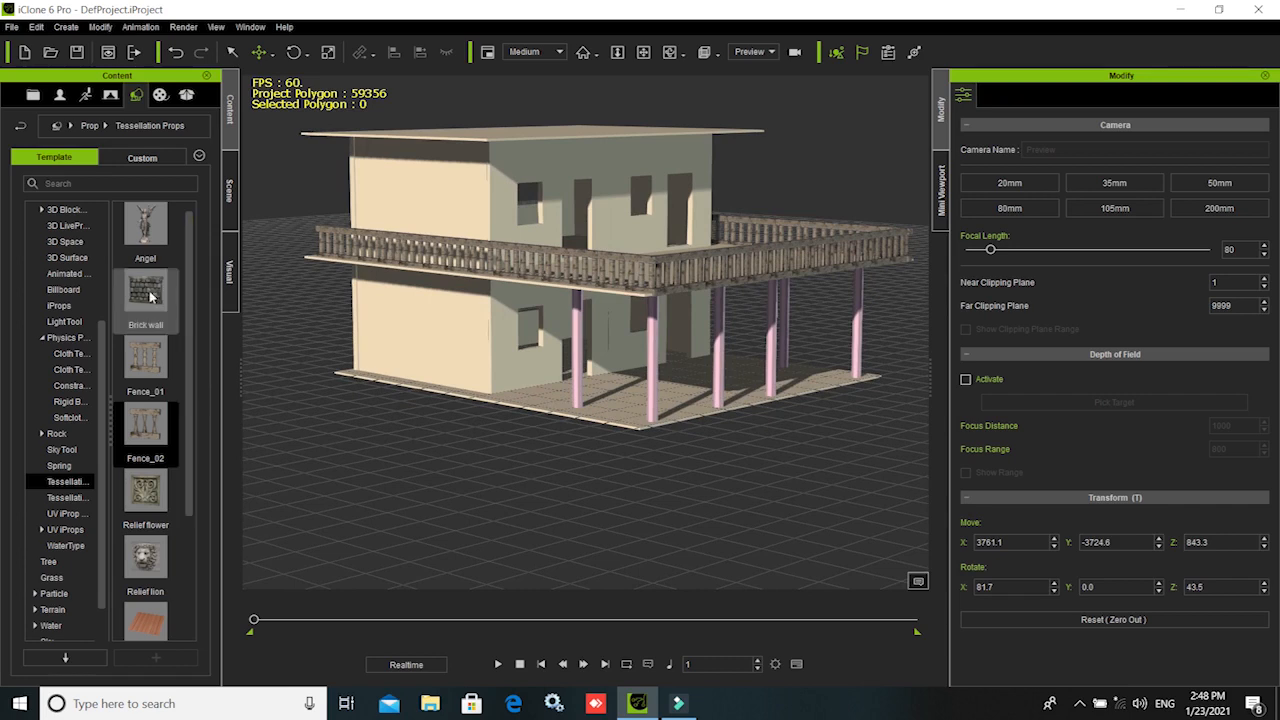
{"action": "left_click_drag", "start_coordinate": [146, 294], "coordinate": [395, 471]}
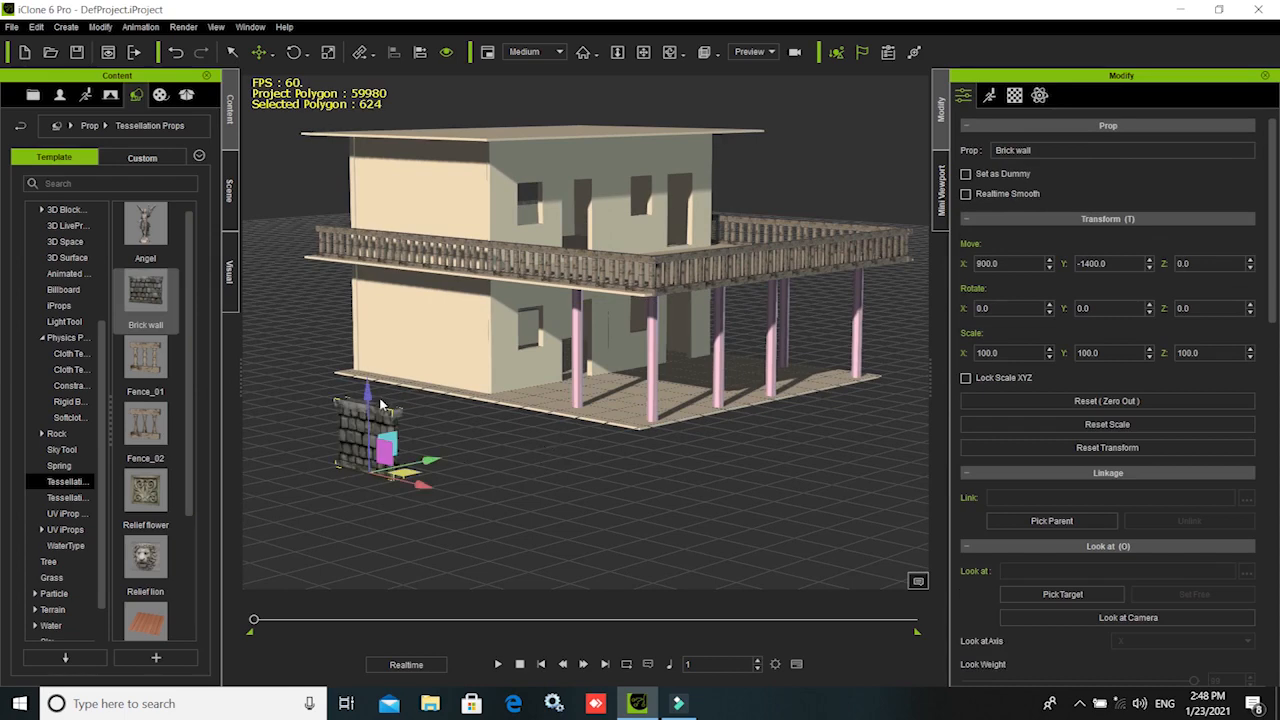
{"action": "left_click_drag", "start_coordinate": [367, 395], "coordinate": [367, 300]}
- Scale up the ground floor slab so it extends well beyond the house and under the brick wall
{"action": "right_click_drag", "start_coordinate": [523, 486], "coordinate": [620, 463]}
{"action": "left_click", "coordinate": [621, 460]}
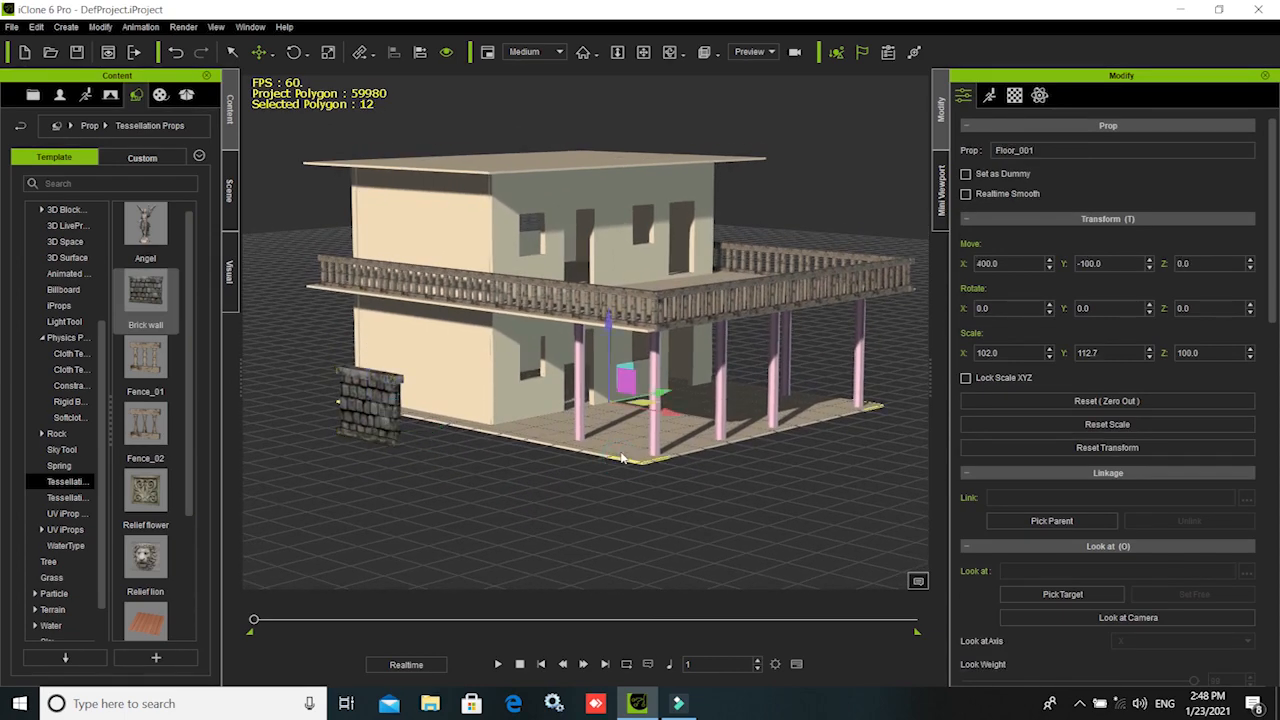
{"action": "key", "text": "r"}
{"action": "left_click_drag", "start_coordinate": [603, 418], "coordinate": [84, 307]}
- Stretch the brick wall vertically to a Z scale of about 128.6
{"action": "left_click", "coordinate": [351, 389]}
{"action": "left_click_drag", "start_coordinate": [365, 368], "coordinate": [369, 322]}
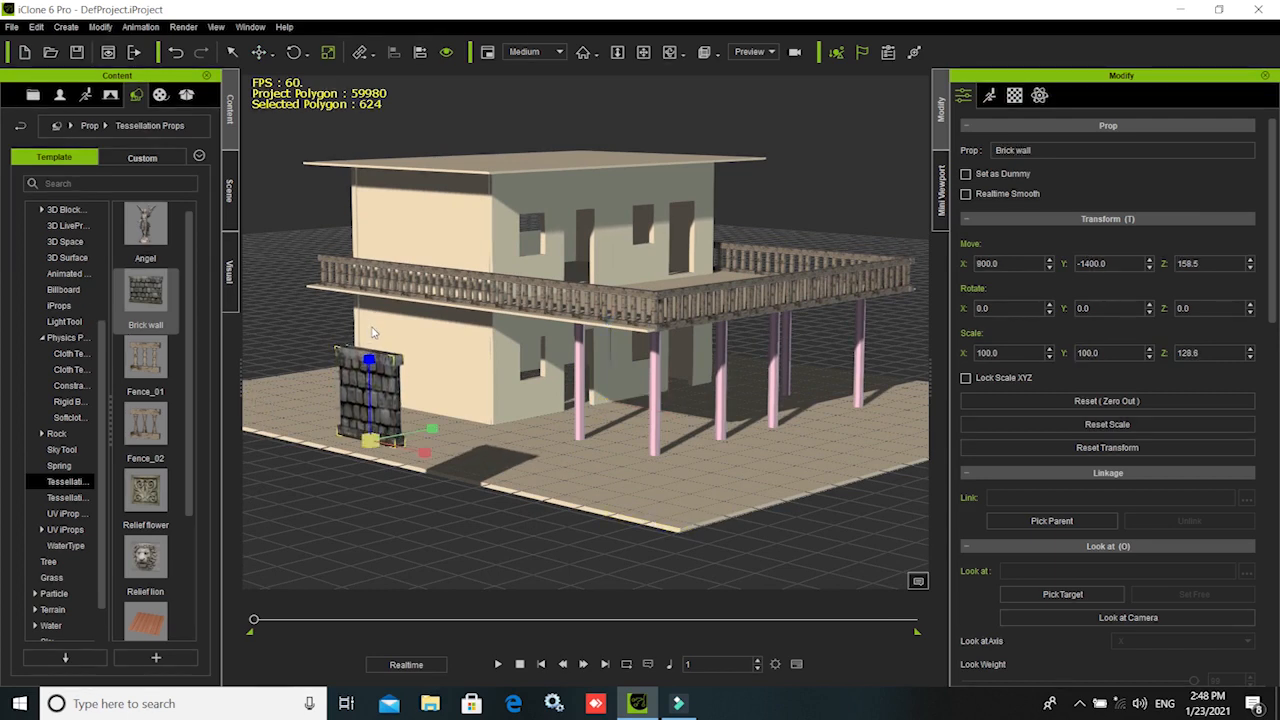
{"action": "key", "text": "r"}
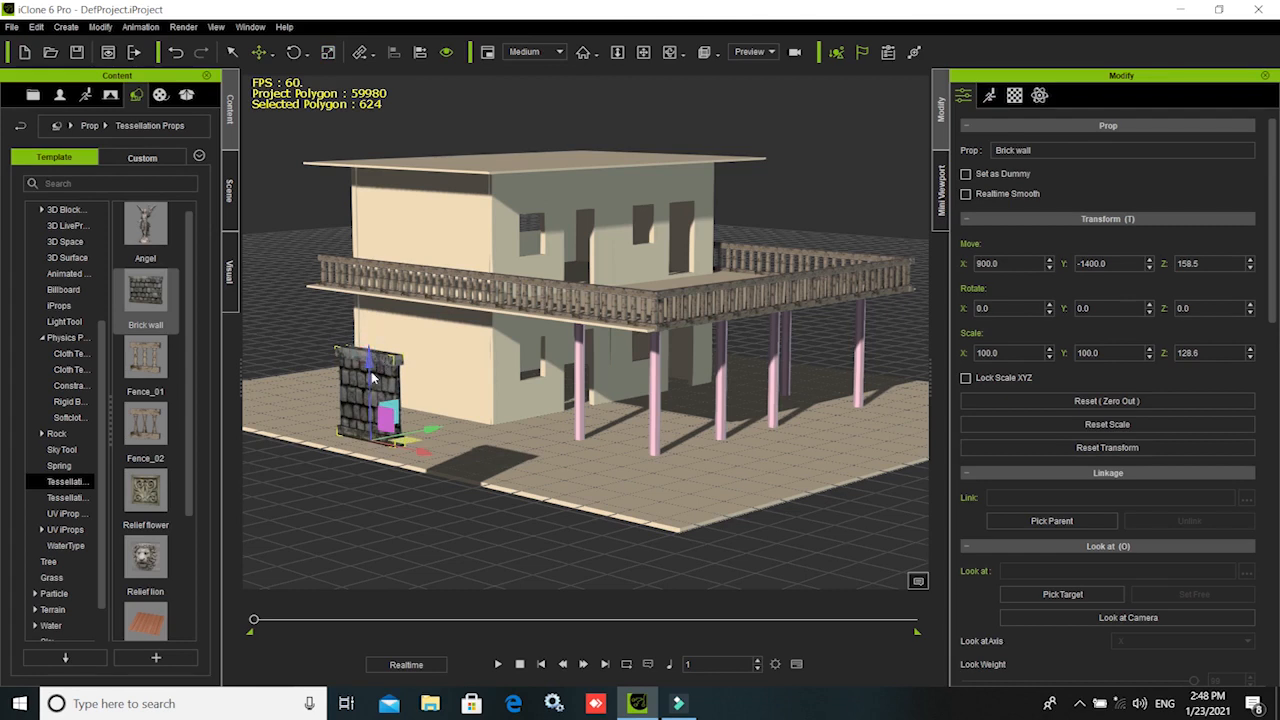
- Lower the brick wall and move it toward the floor slab, to about Y -1057.5 and Z 0.9
{"action": "left_click_drag", "start_coordinate": [371, 359], "coordinate": [371, 383]}
{"action": "left_click_drag", "start_coordinate": [435, 454], "coordinate": [455, 448]}
{"action": "scroll", "coordinate": [475, 487], "scroll_direction": "down", "scroll_amount": 1}
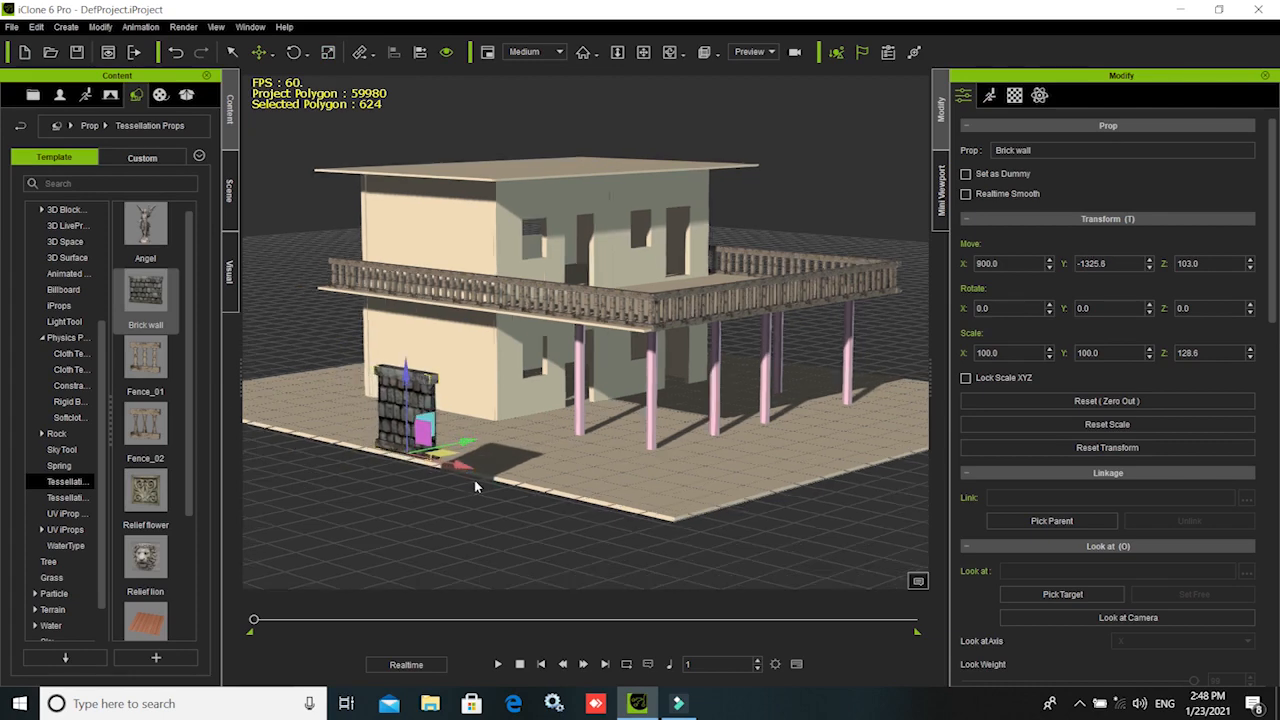
{"action": "key", "text": "f"}
{"action": "right_click_drag", "start_coordinate": [612, 488], "coordinate": [565, 482]}
{"action": "scroll", "coordinate": [565, 482], "scroll_direction": "down", "scroll_amount": 5}
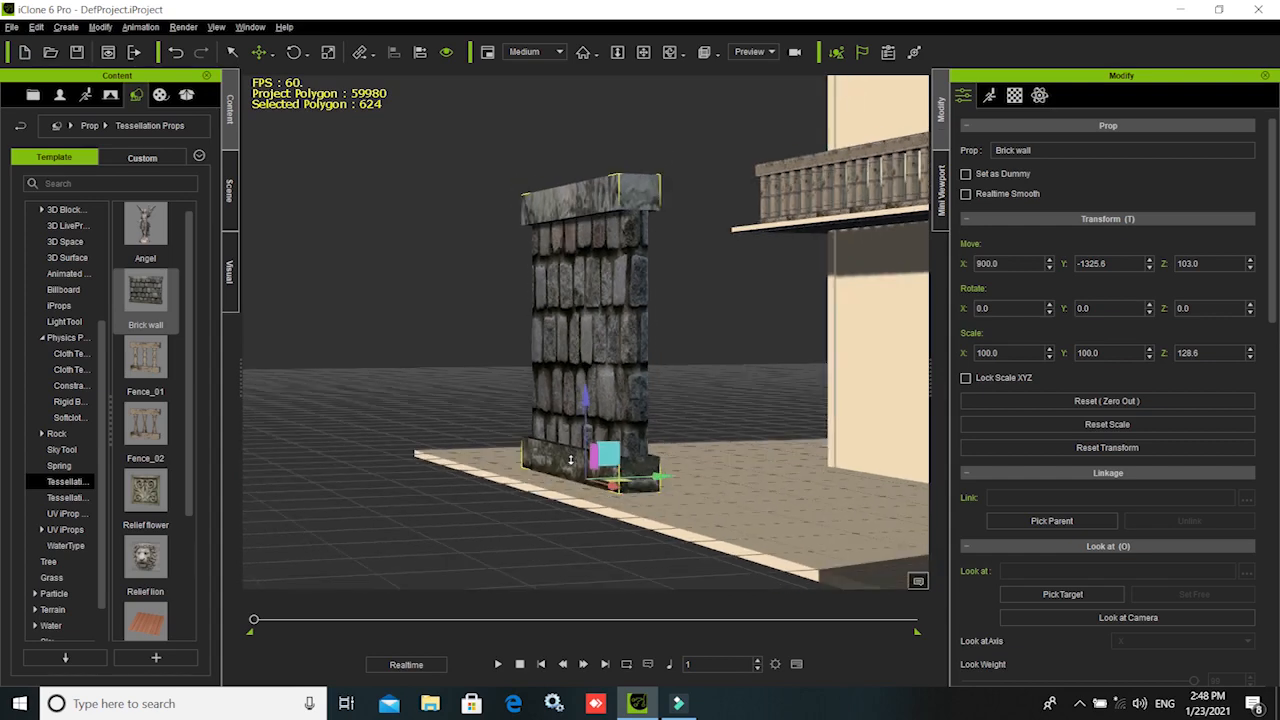
{"action": "right_click_drag", "start_coordinate": [600, 550], "coordinate": [623, 486]}
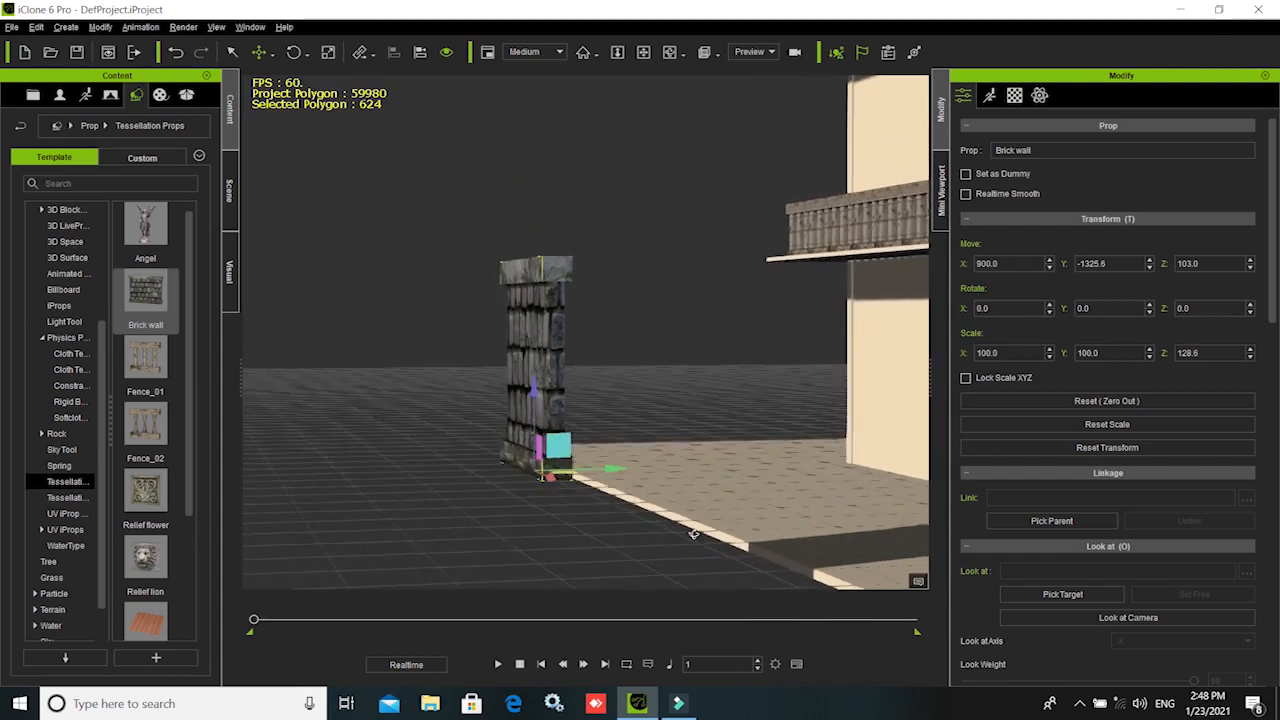
{"action": "left_click_drag", "start_coordinate": [617, 470], "coordinate": [905, 472]}
{"action": "left_click_drag", "start_coordinate": [823, 384], "coordinate": [828, 495]}
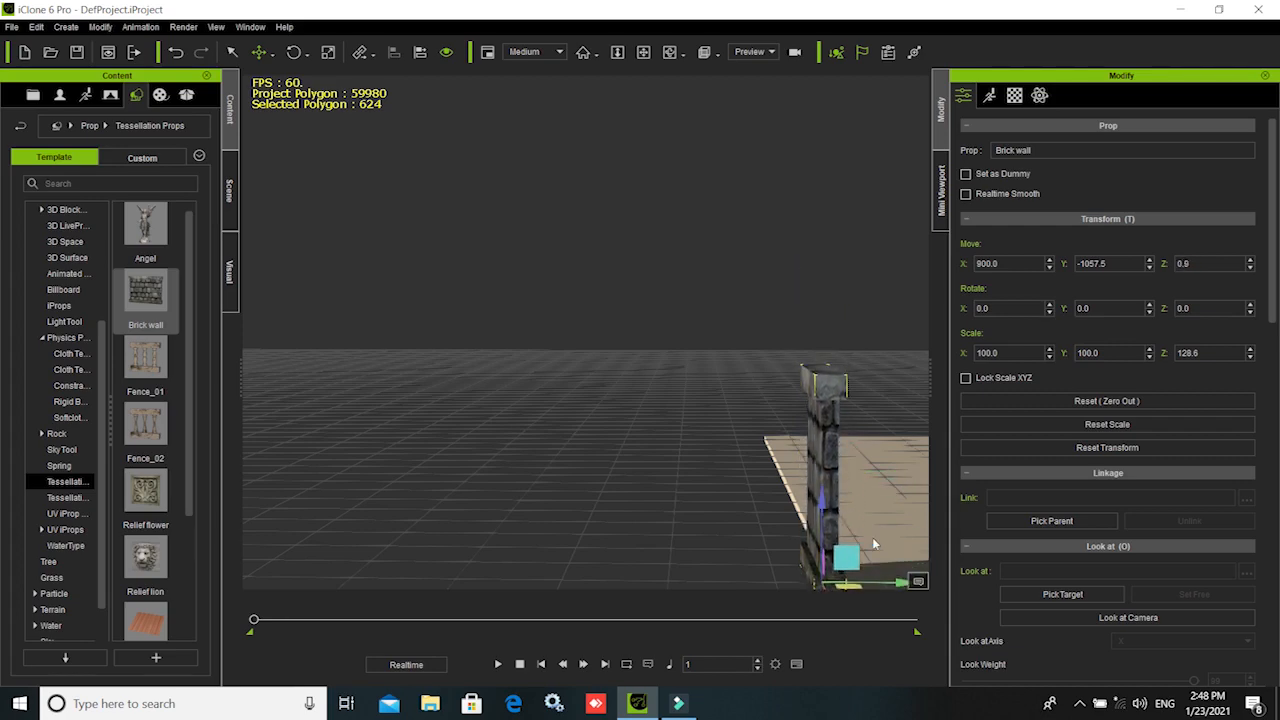
- Shift the brick wall fully onto the floor slab's edge, at about Y -1011.8 and Z -8.4
{"action": "key", "text": "f"}
{"action": "scroll", "coordinate": [606, 414], "scroll_direction": "down", "scroll_amount": 3}
{"action": "scroll", "coordinate": [621, 405], "scroll_direction": "down", "scroll_amount": 3}
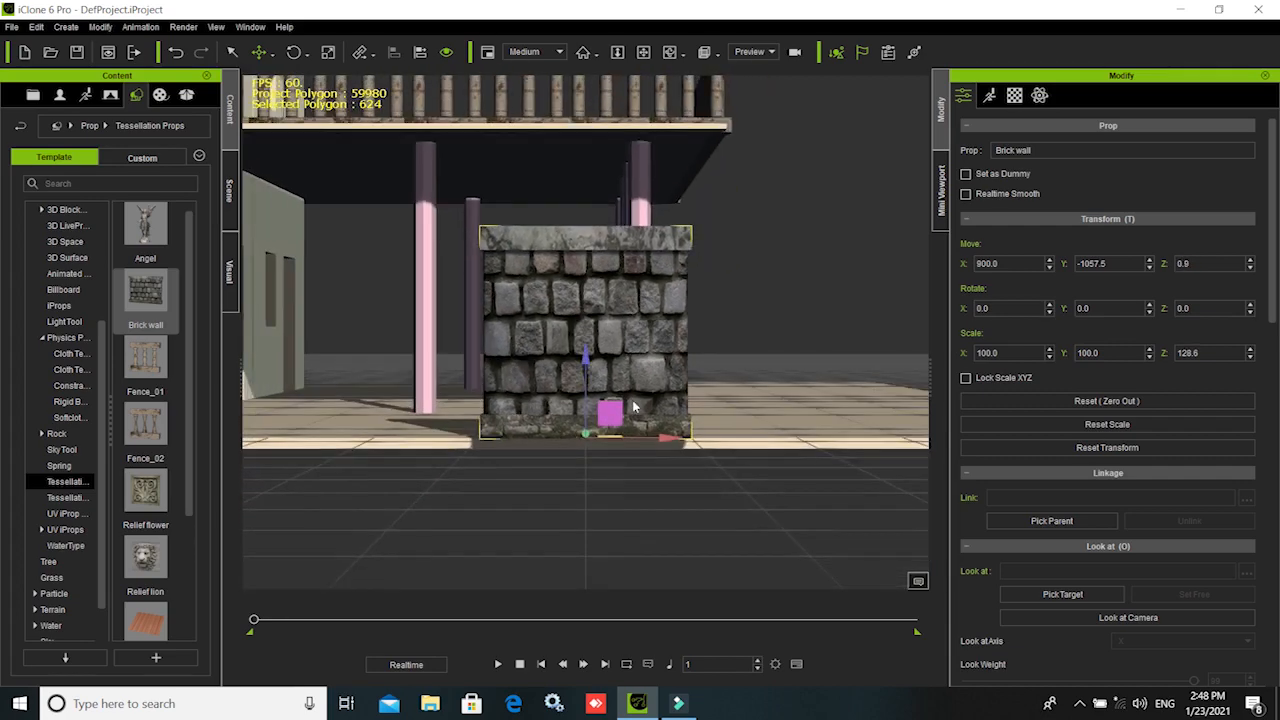
{"action": "right_click_drag", "start_coordinate": [714, 506], "coordinate": [600, 479]}
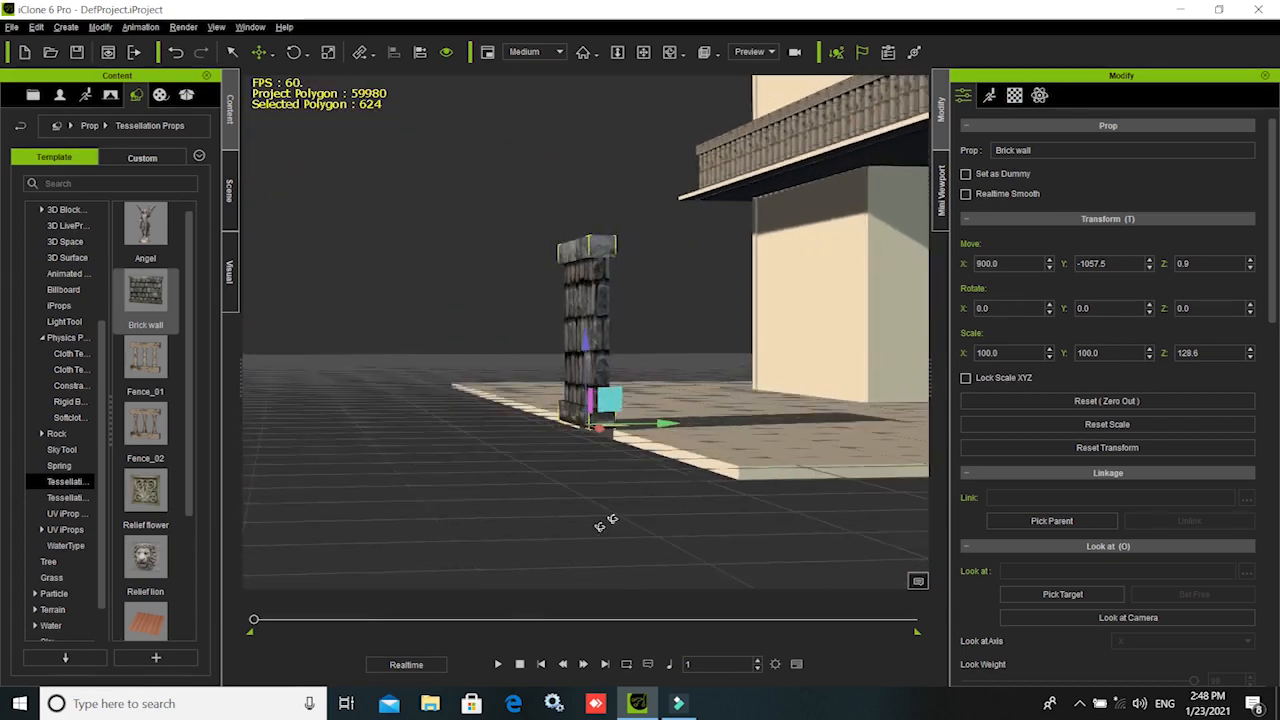
{"action": "left_click_drag", "start_coordinate": [672, 424], "coordinate": [715, 424]}
{"action": "left_click_drag", "start_coordinate": [627, 345], "coordinate": [628, 347]}
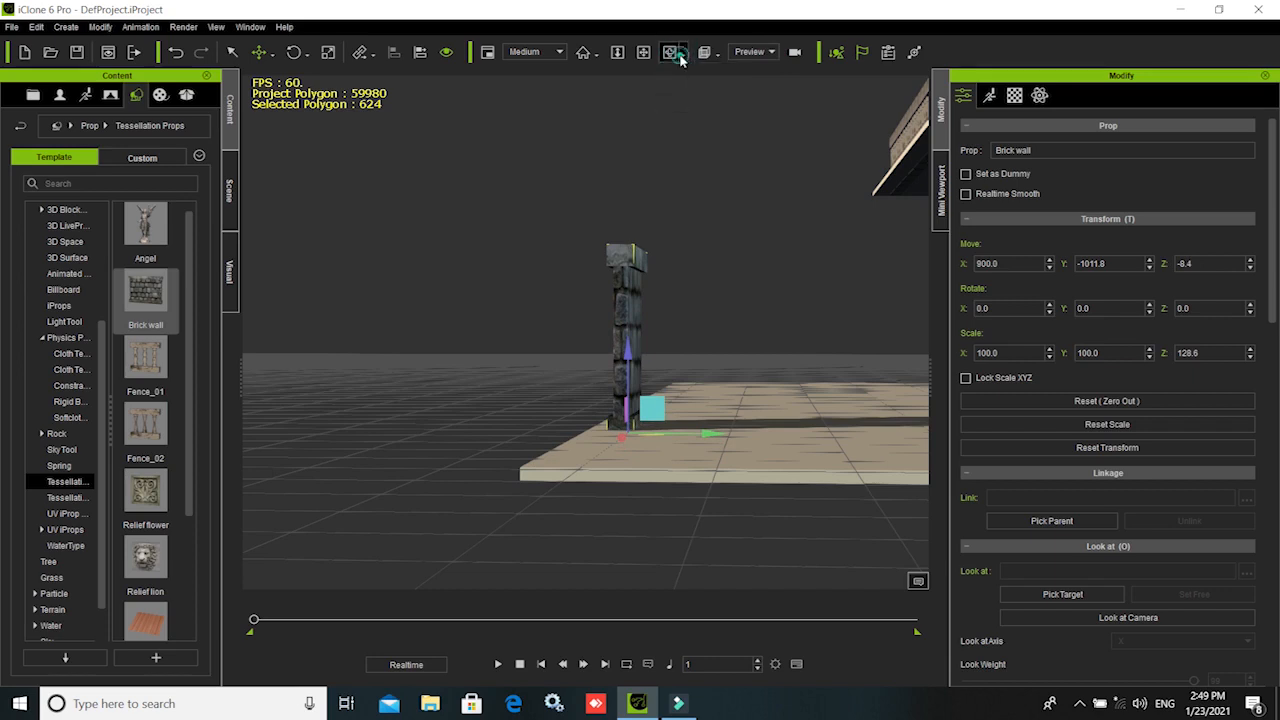
{"action": "left_click", "coordinate": [716, 56]}
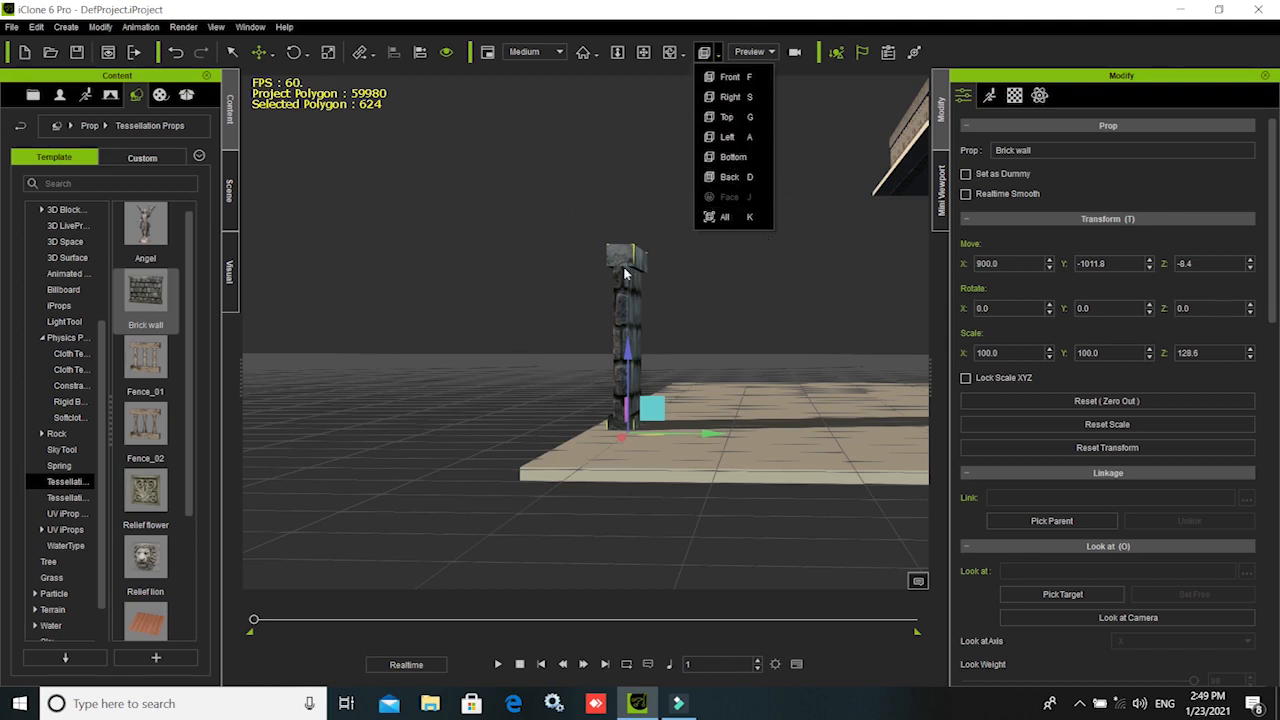
{"action": "left_click", "coordinate": [506, 387]}
- Move the brick wall along the slab edge to the far corner at about X -567.0, with its height at Z -10.8
{"action": "right_click_drag", "start_coordinate": [529, 414], "coordinate": [590, 481], "text": "alt"}
{"action": "left_click_drag", "start_coordinate": [553, 488], "coordinate": [550, 527], "text": "alt"}
{"action": "left_click_drag", "start_coordinate": [646, 473], "coordinate": [432, 332]}
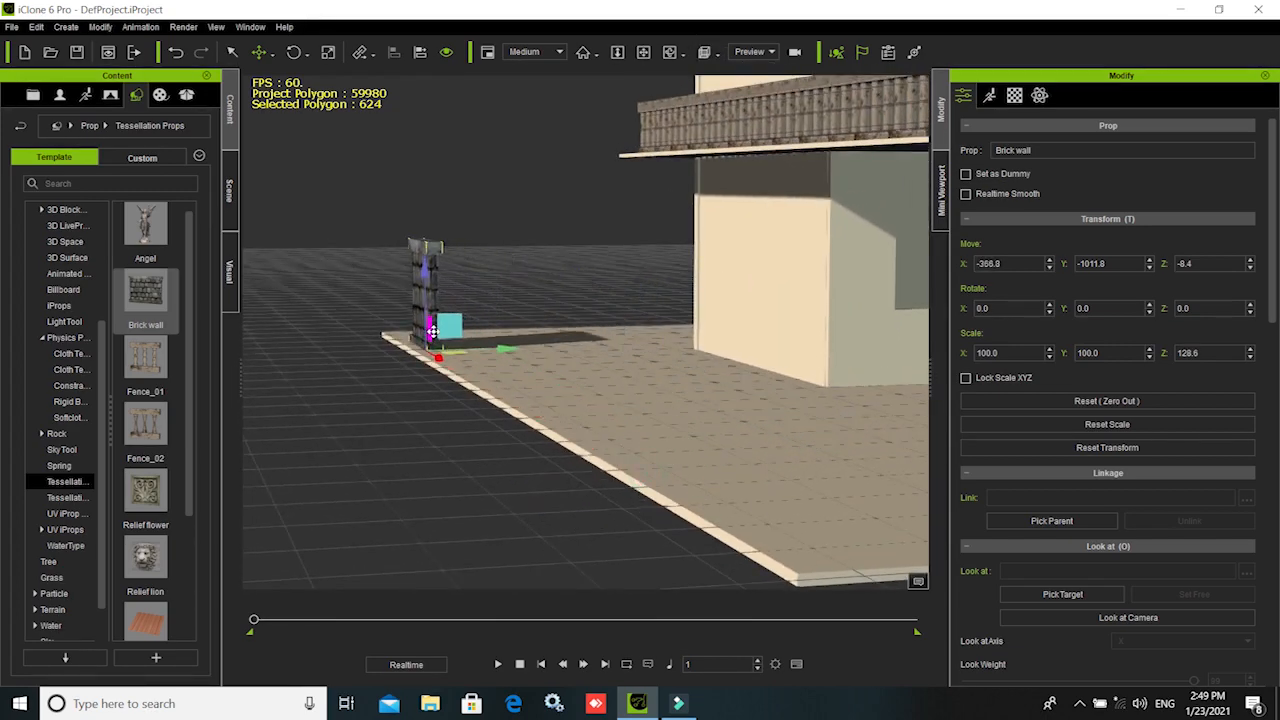
{"action": "left_click_drag", "start_coordinate": [428, 278], "coordinate": [427, 271]}
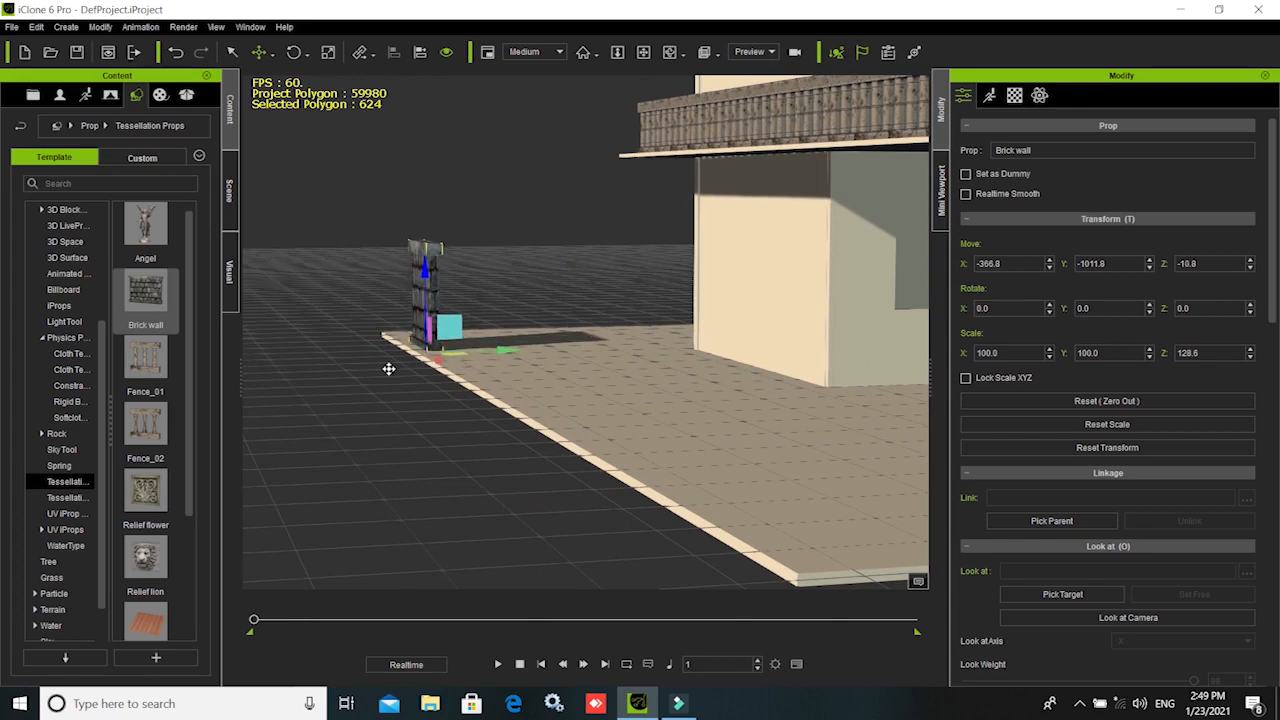
{"action": "right_click_drag", "start_coordinate": [419, 488], "coordinate": [654, 469]}
{"action": "middle_click_drag", "start_coordinate": [346, 374], "coordinate": [429, 433]}
{"action": "right_click_drag", "start_coordinate": [429, 438], "coordinate": [586, 404]}
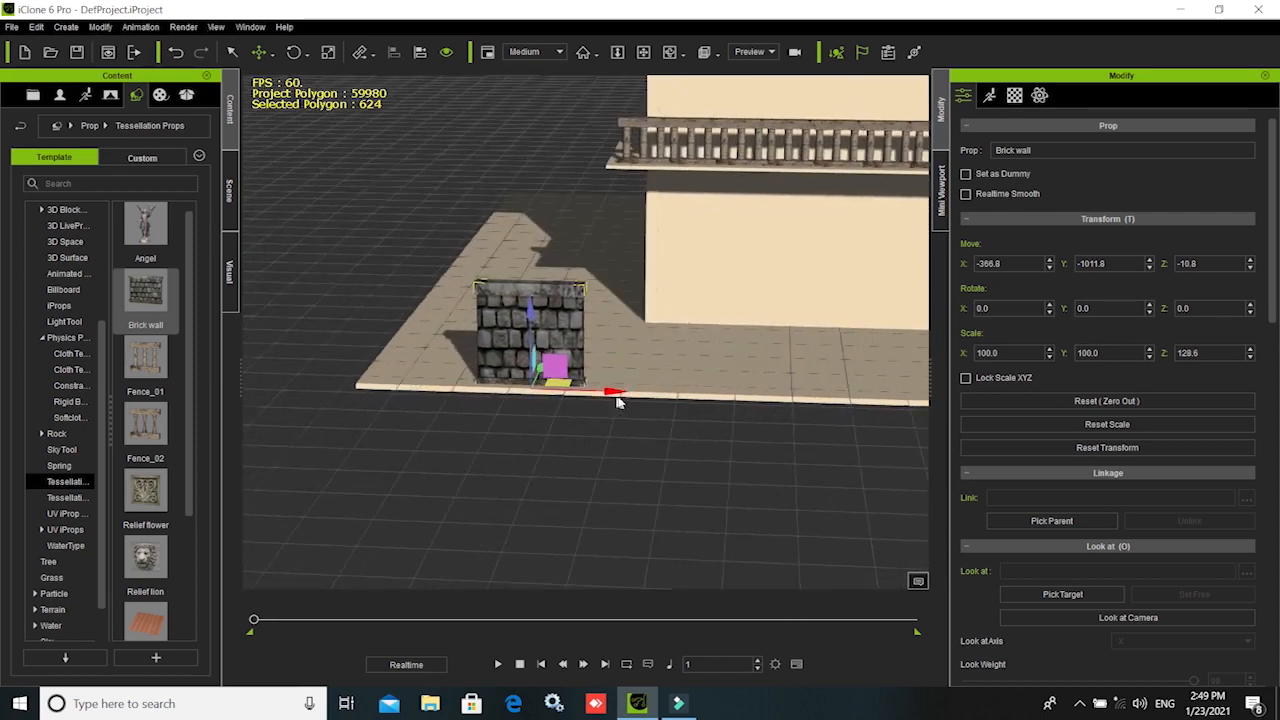
{"action": "left_click_drag", "start_coordinate": [610, 392], "coordinate": [504, 388]}
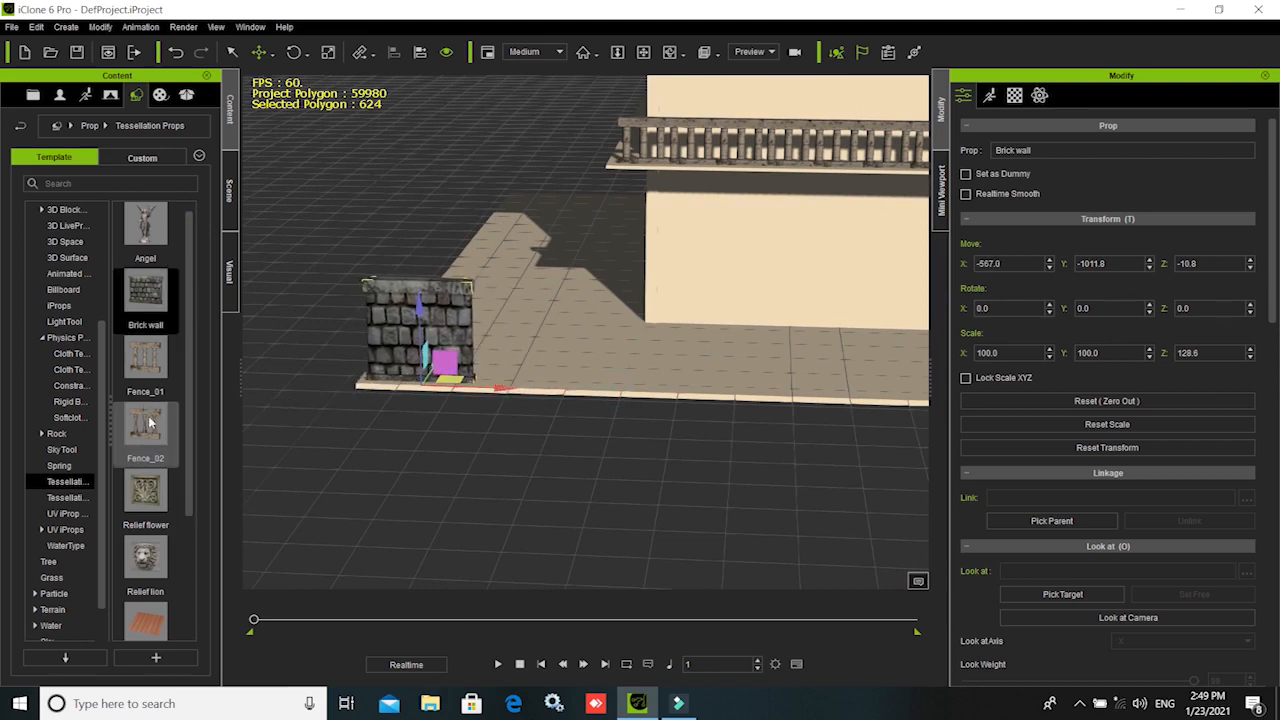
- Add a Fence_02 prop and place it on the slab edge beside the brick wall, at about Y -1030.0 and Z 6.7
{"action": "left_click_drag", "start_coordinate": [140, 432], "coordinate": [511, 439]}
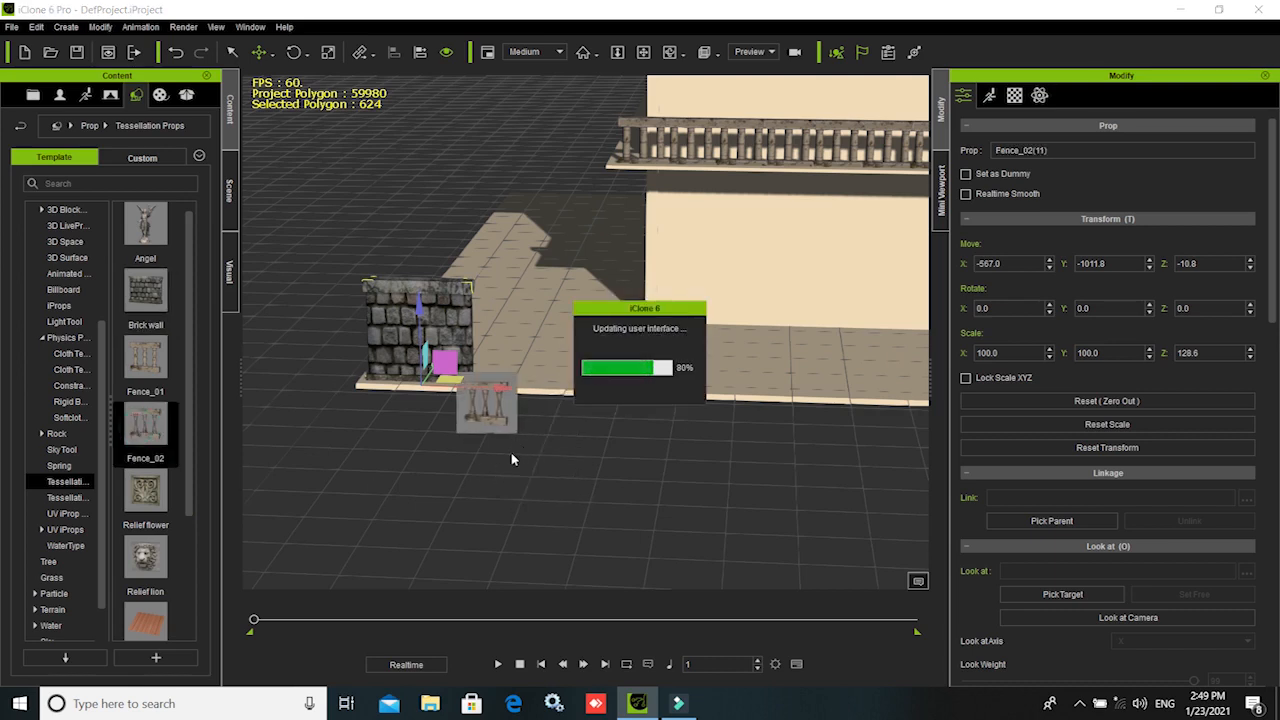
{"action": "left_click_drag", "start_coordinate": [485, 413], "coordinate": [483, 290]}
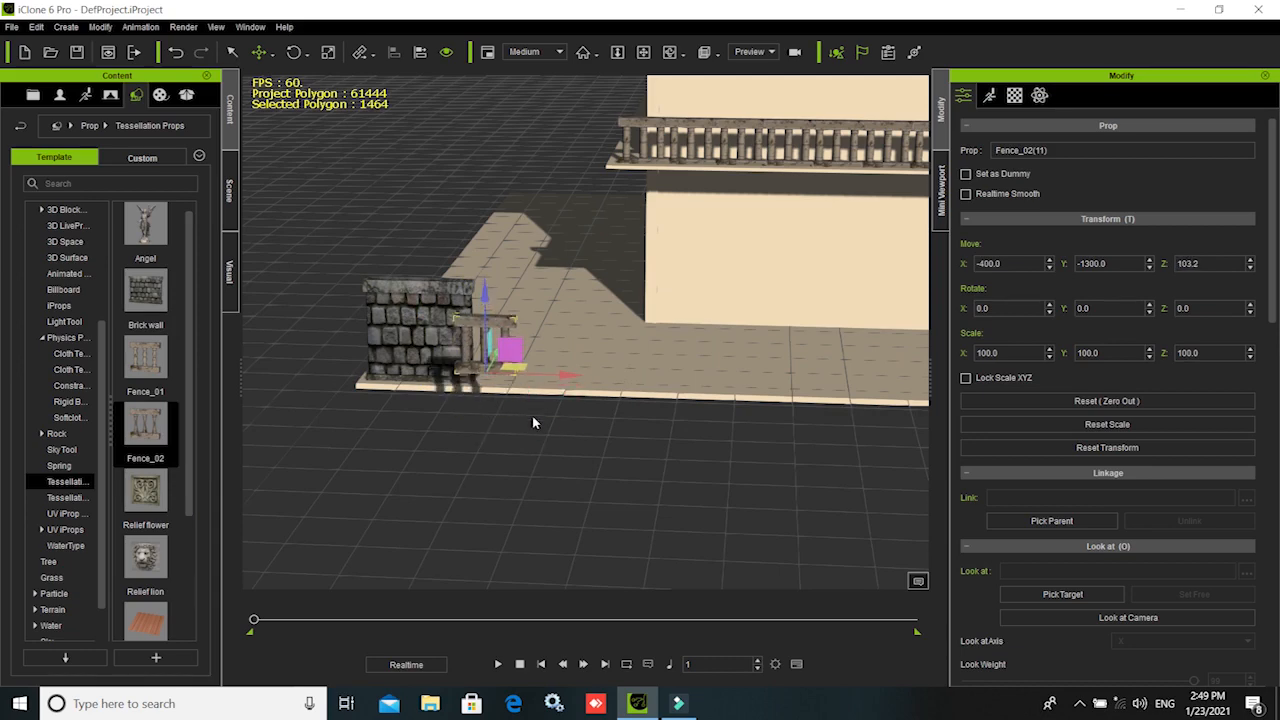
{"action": "right_click_drag", "start_coordinate": [564, 481], "coordinate": [572, 385]}
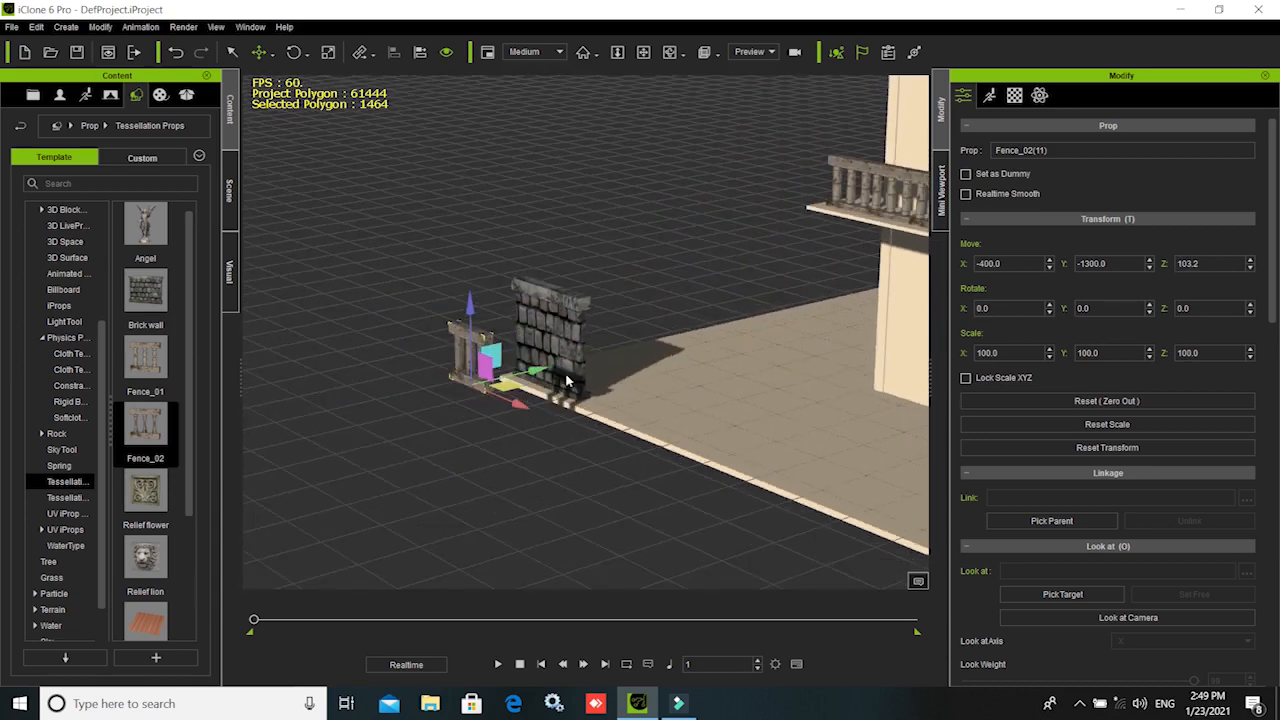
{"action": "left_click_drag", "start_coordinate": [540, 370], "coordinate": [630, 340]}
{"action": "left_click_drag", "start_coordinate": [599, 274], "coordinate": [607, 328]}
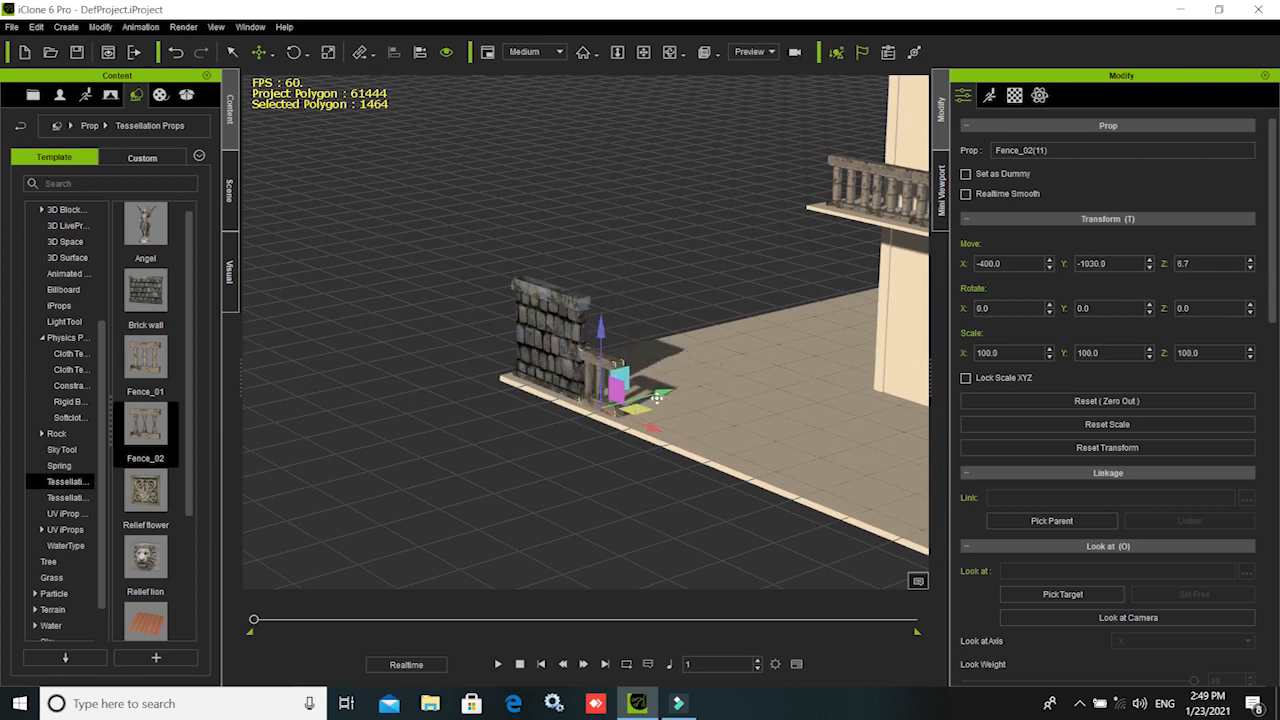
- Stretch the new fence to a Z scale of about 195.1 and fit it against the brick wall at X -433.6, Y -1020.0, Z 2.3
{"action": "left_click_drag", "start_coordinate": [600, 335], "coordinate": [595, 237]}
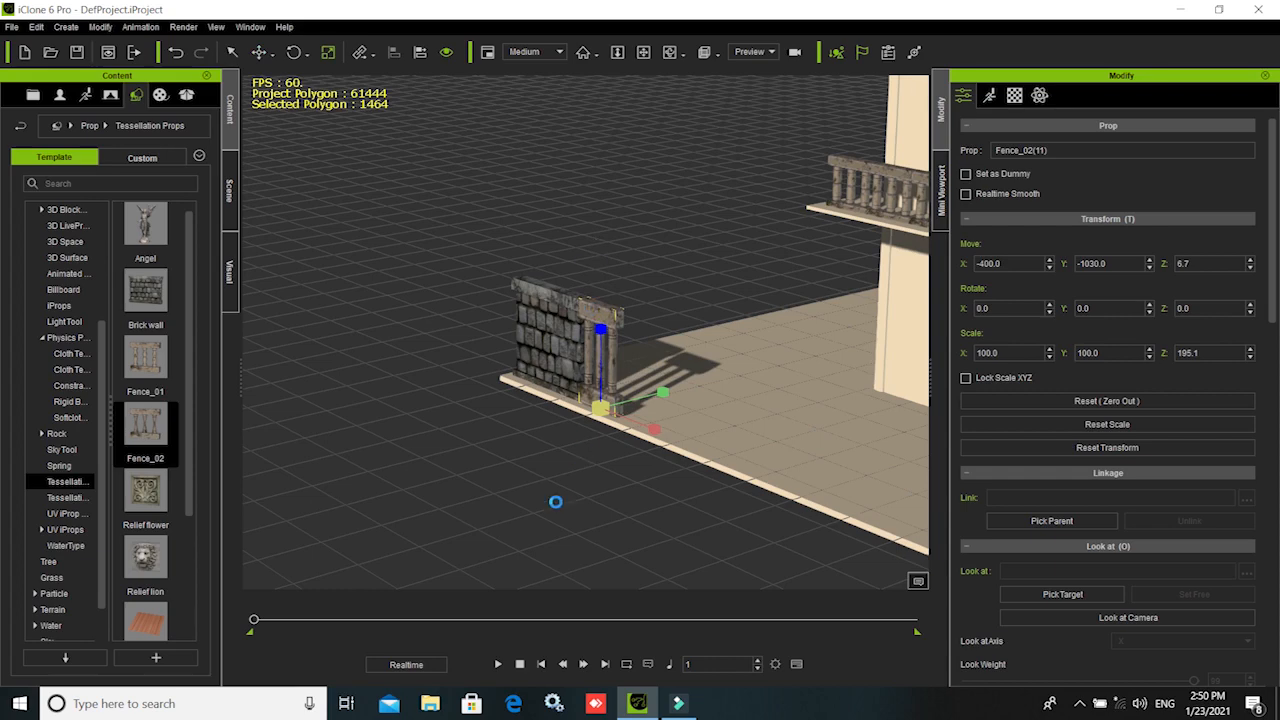
{"action": "right_click_drag", "start_coordinate": [568, 503], "coordinate": [623, 462]}
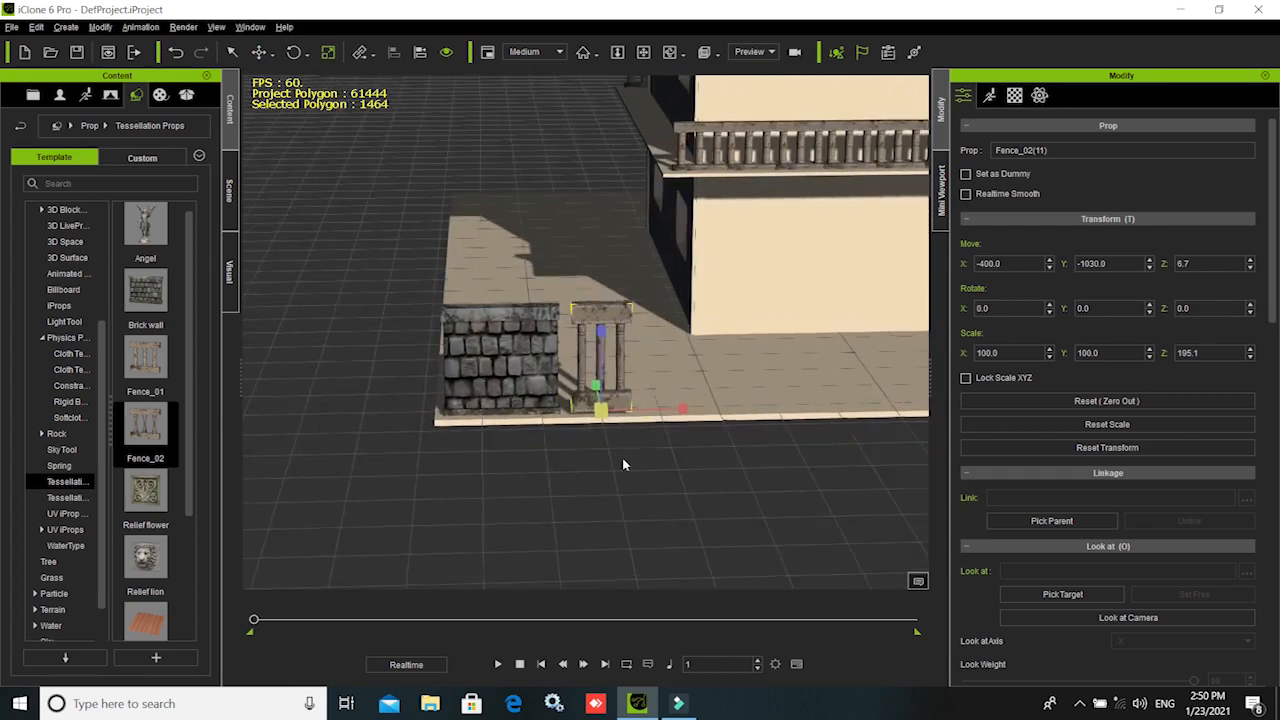
{"action": "key", "text": "w"}
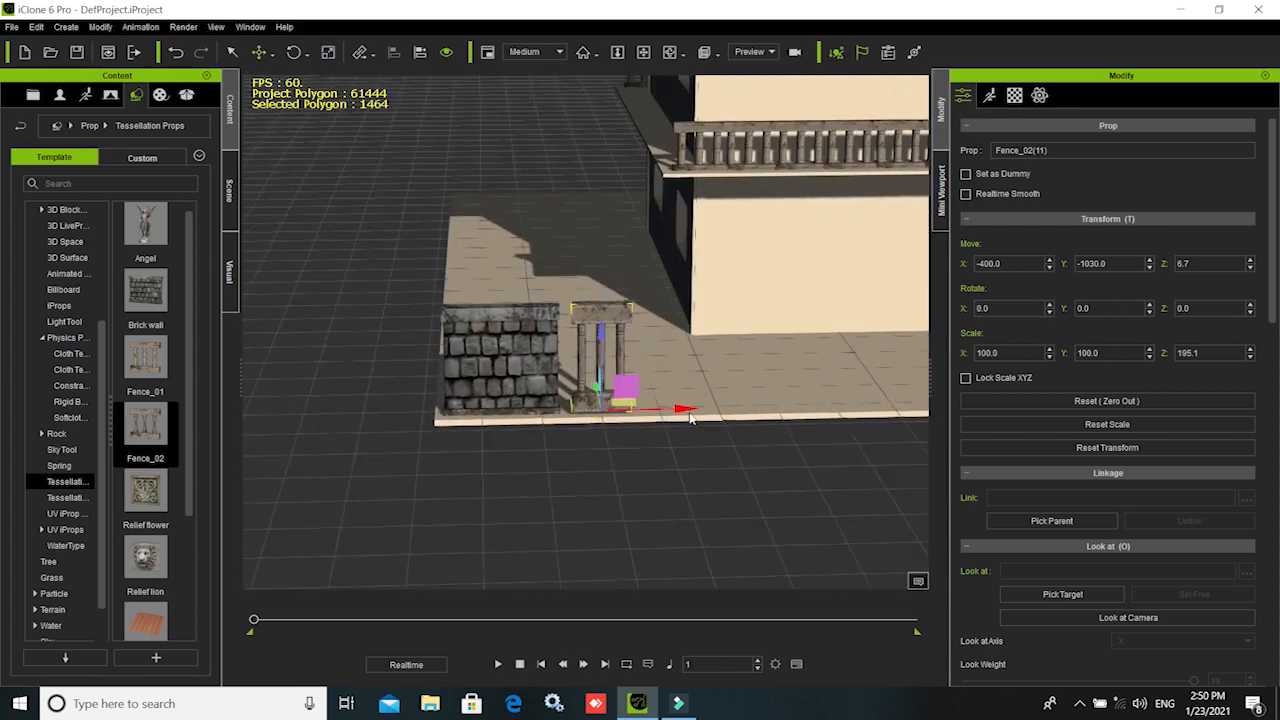
{"action": "left_click_drag", "start_coordinate": [684, 409], "coordinate": [666, 407]}
{"action": "right_click_drag", "start_coordinate": [562, 463], "coordinate": [545, 388]}
{"action": "left_click_drag", "start_coordinate": [548, 390], "coordinate": [544, 392]}
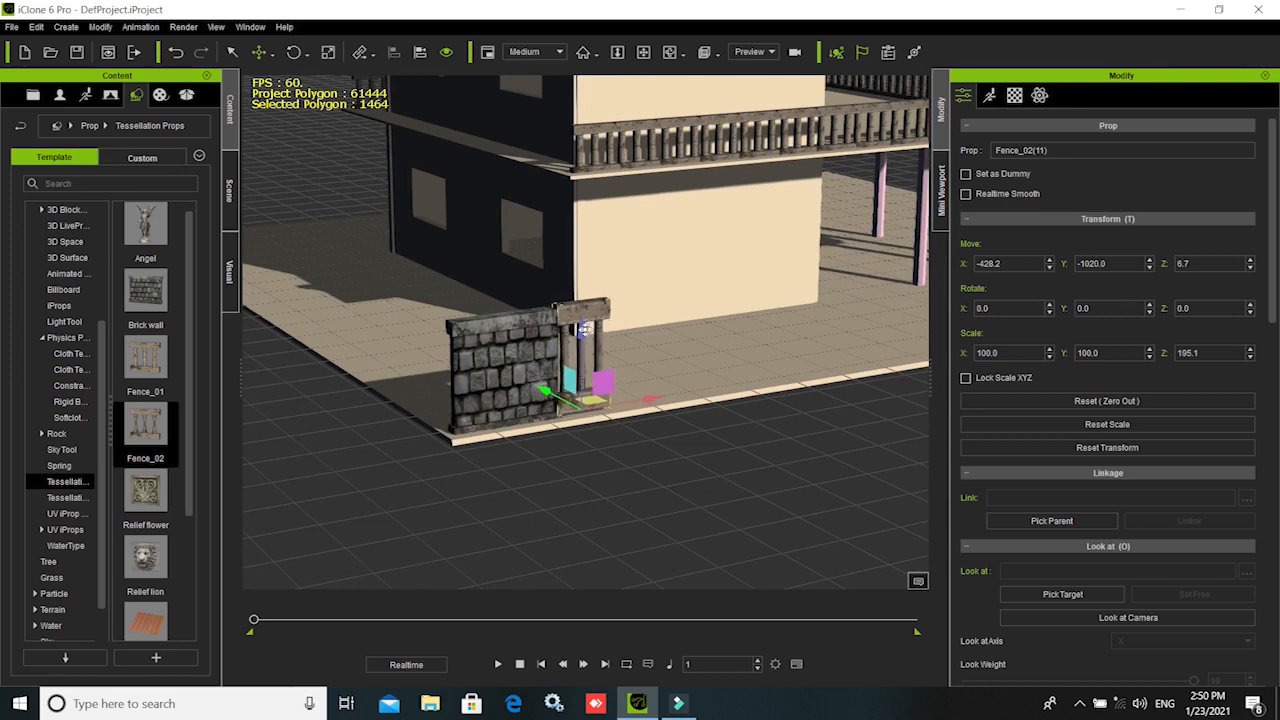
{"action": "left_click_drag", "start_coordinate": [584, 329], "coordinate": [581, 331]}
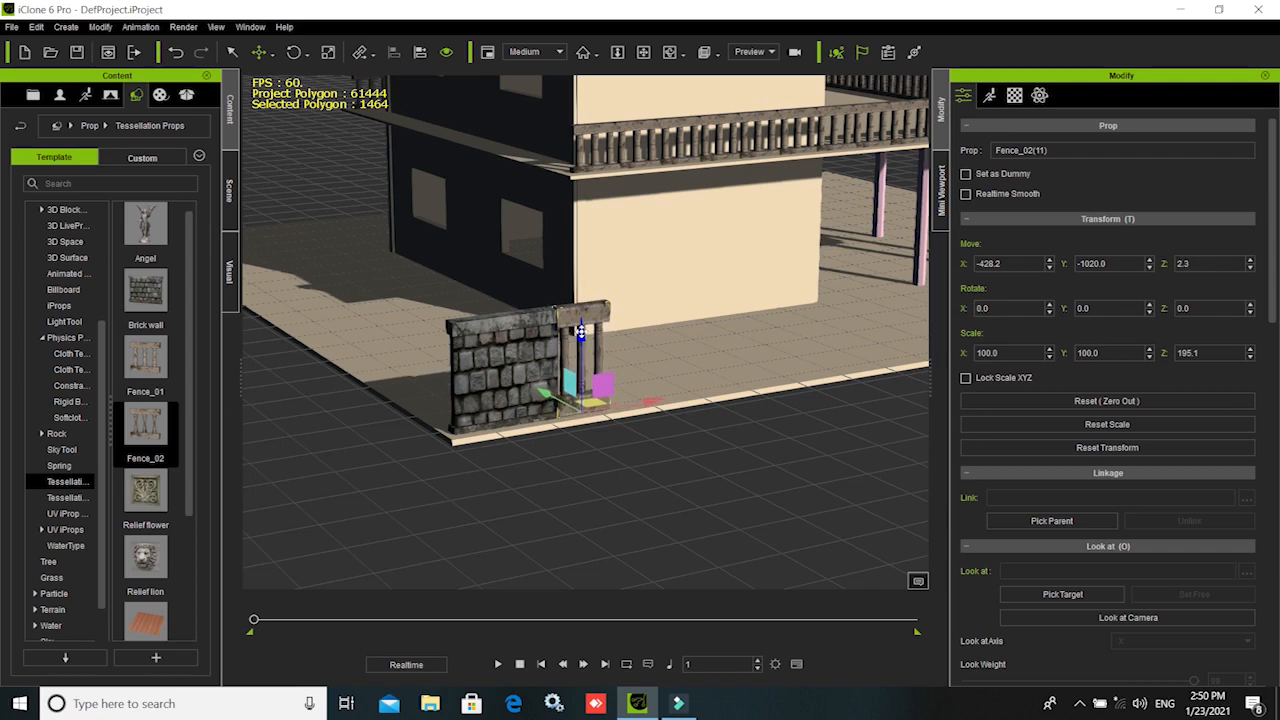
{"action": "left_click_drag", "start_coordinate": [652, 398], "coordinate": [650, 400]}
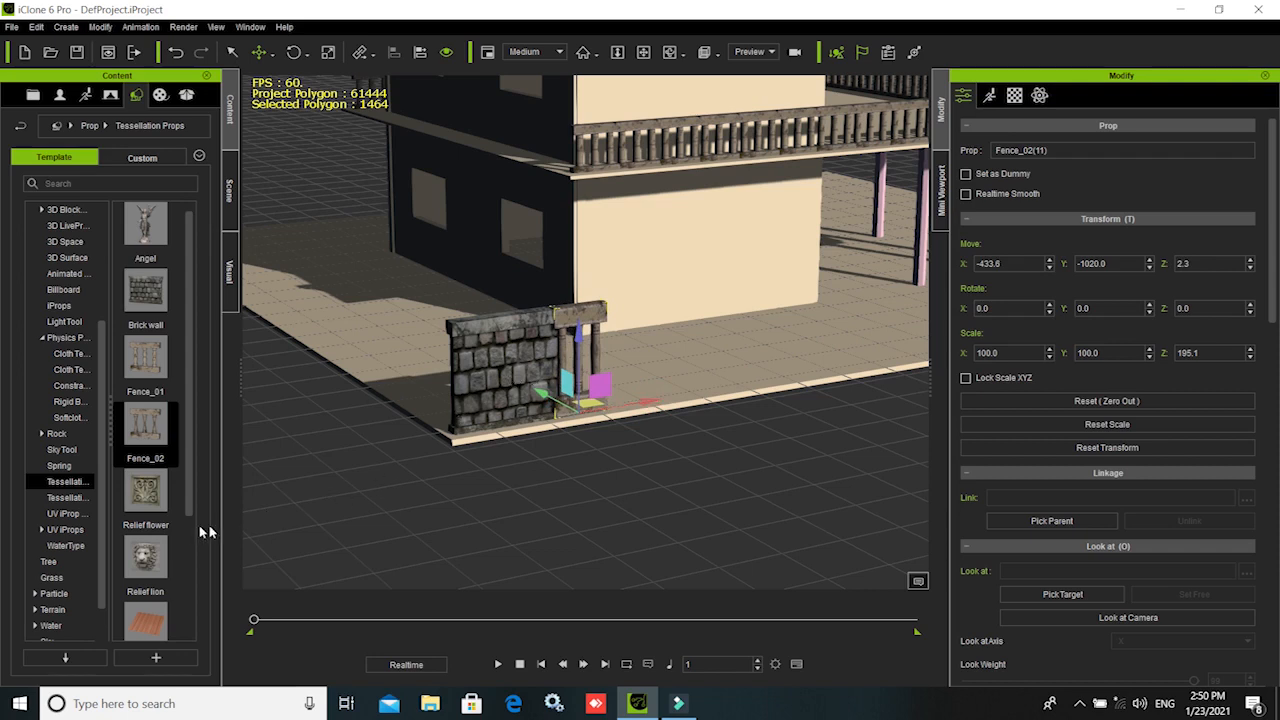
- Duplicate the brick wall along the slab edge to the fence's other side, at about X -303.1
{"action": "left_click", "coordinate": [505, 355]}
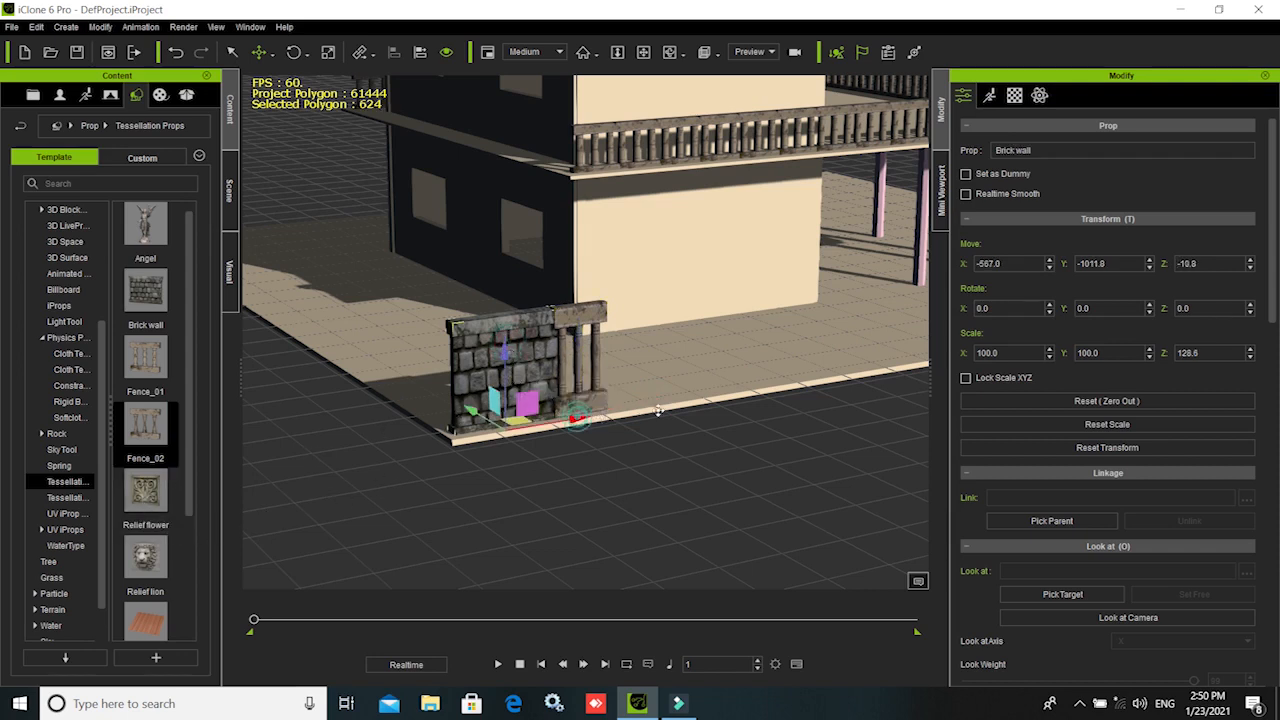
{"action": "mouse_move", "coordinate": [697, 395]}
{"action": "left_mouse_down", "text": "ctrl"}
{"action": "mouse_move", "coordinate": [726, 391]}
{"action": "mouse_move", "coordinate": [708, 394]}
{"action": "left_mouse_up", "text": "ctrl"}
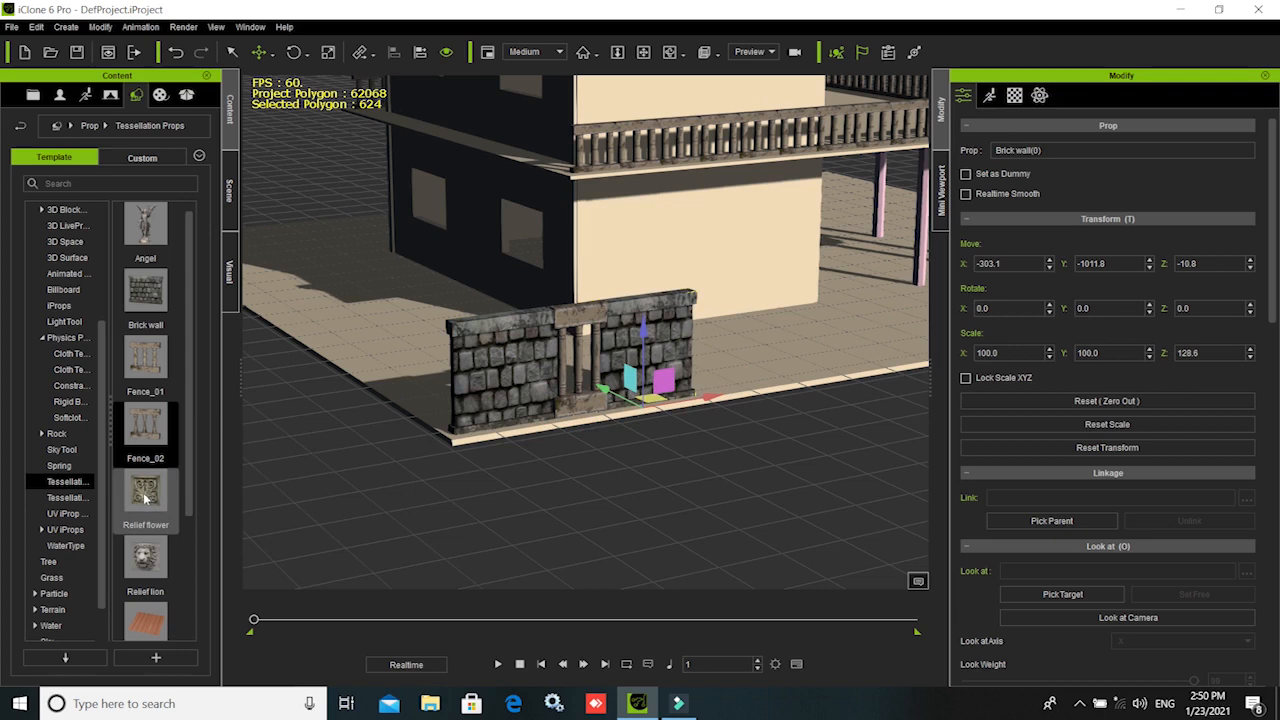
- Try a Relief flower prop beside the second brick wall at about X -156.6, Y -1018.0, Z 47.7, and delete it
{"action": "left_click_drag", "start_coordinate": [180, 495], "coordinate": [710, 396]}
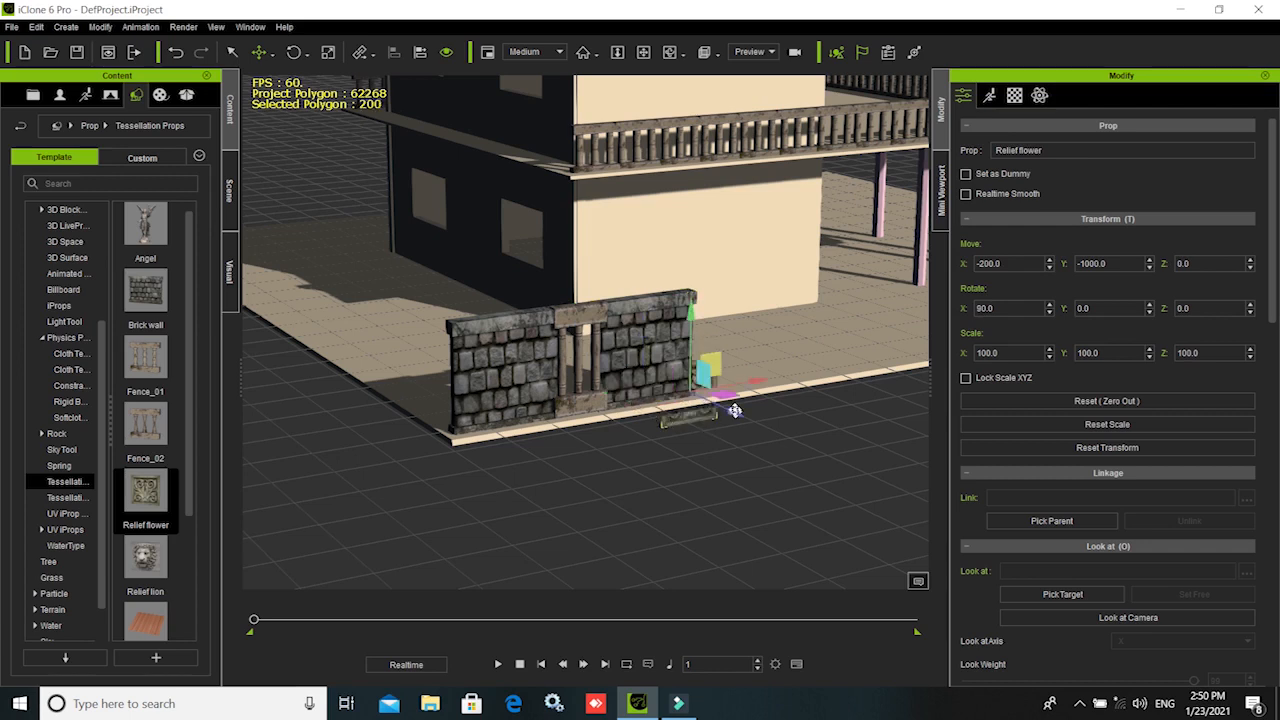
{"action": "left_click_drag", "start_coordinate": [734, 412], "coordinate": [740, 414]}
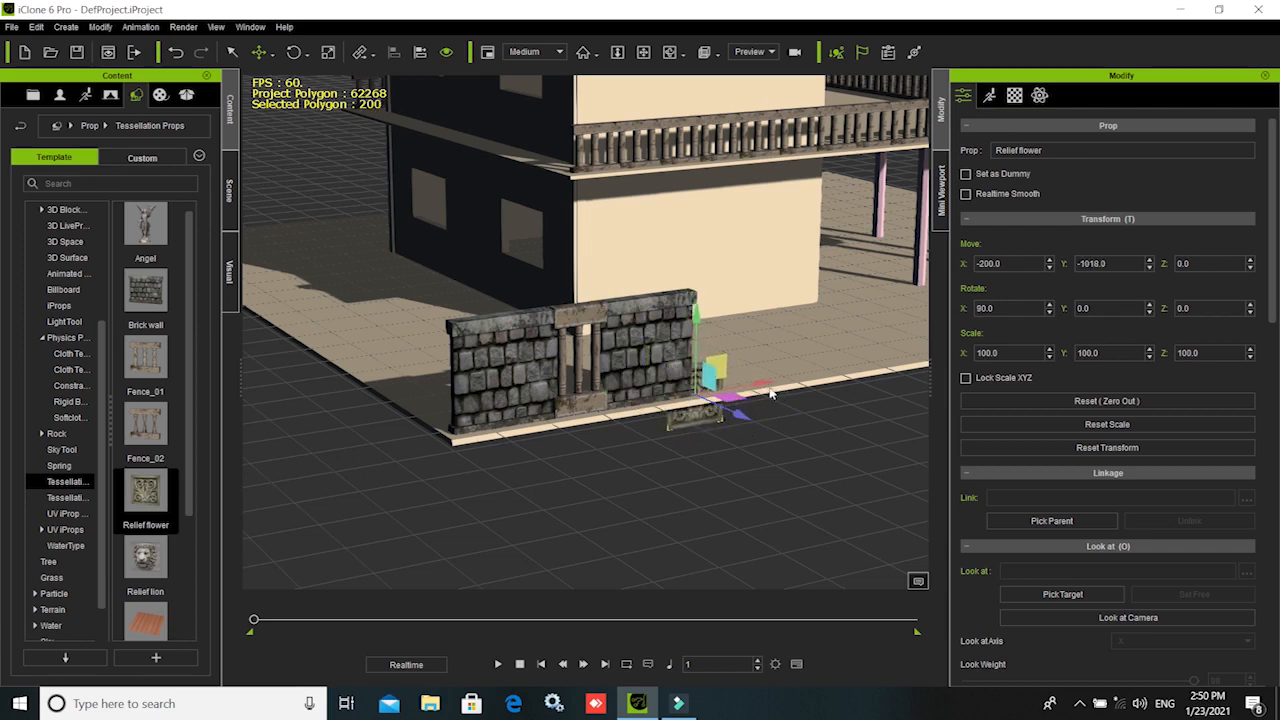
{"action": "left_click_drag", "start_coordinate": [768, 382], "coordinate": [787, 381]}
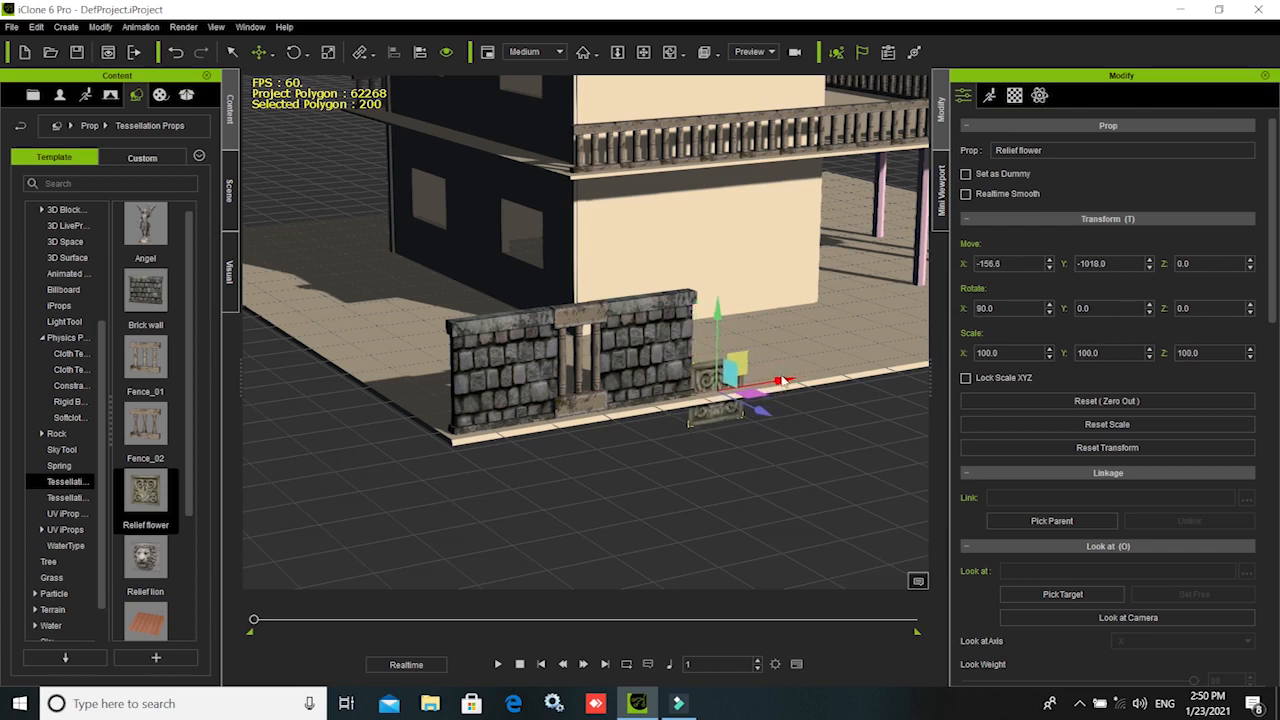
{"action": "left_click_drag", "start_coordinate": [717, 313], "coordinate": [716, 288]}
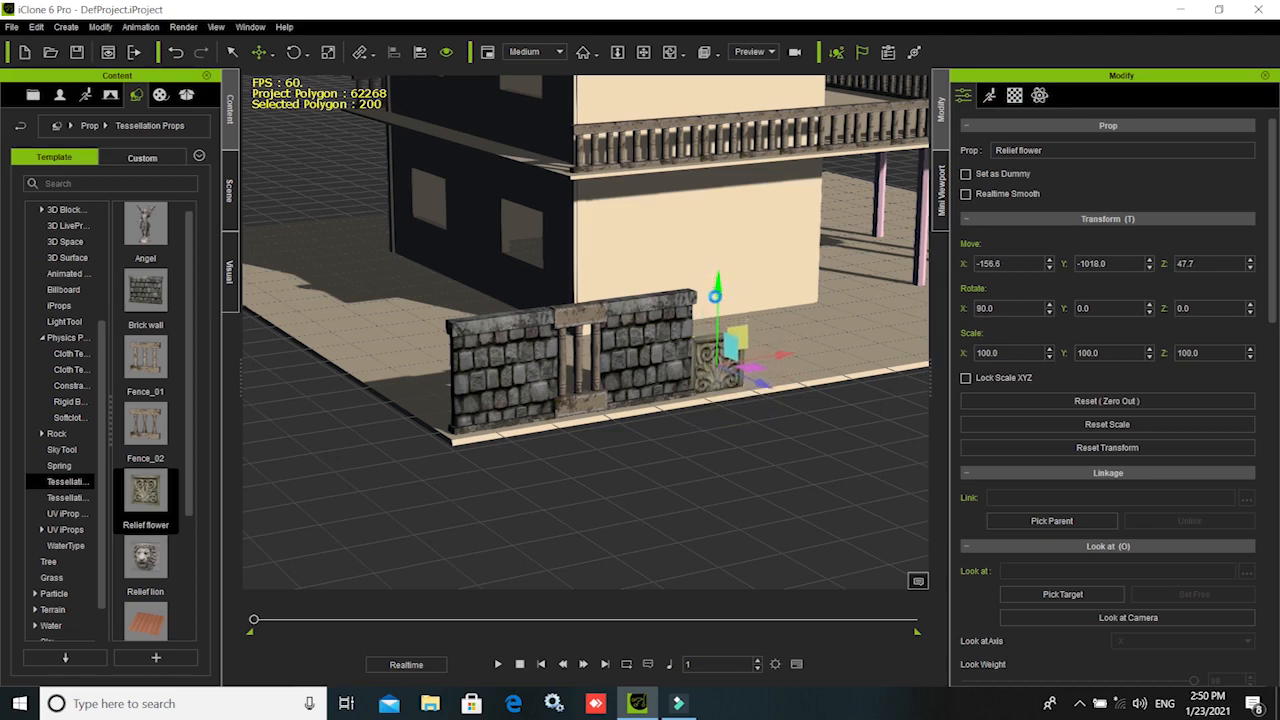
{"action": "right_click_drag", "start_coordinate": [805, 406], "coordinate": [589, 389]}
{"action": "right_click_drag", "start_coordinate": [743, 369], "coordinate": [754, 348]}
{"action": "right_click_drag", "start_coordinate": [554, 437], "coordinate": [517, 434]}
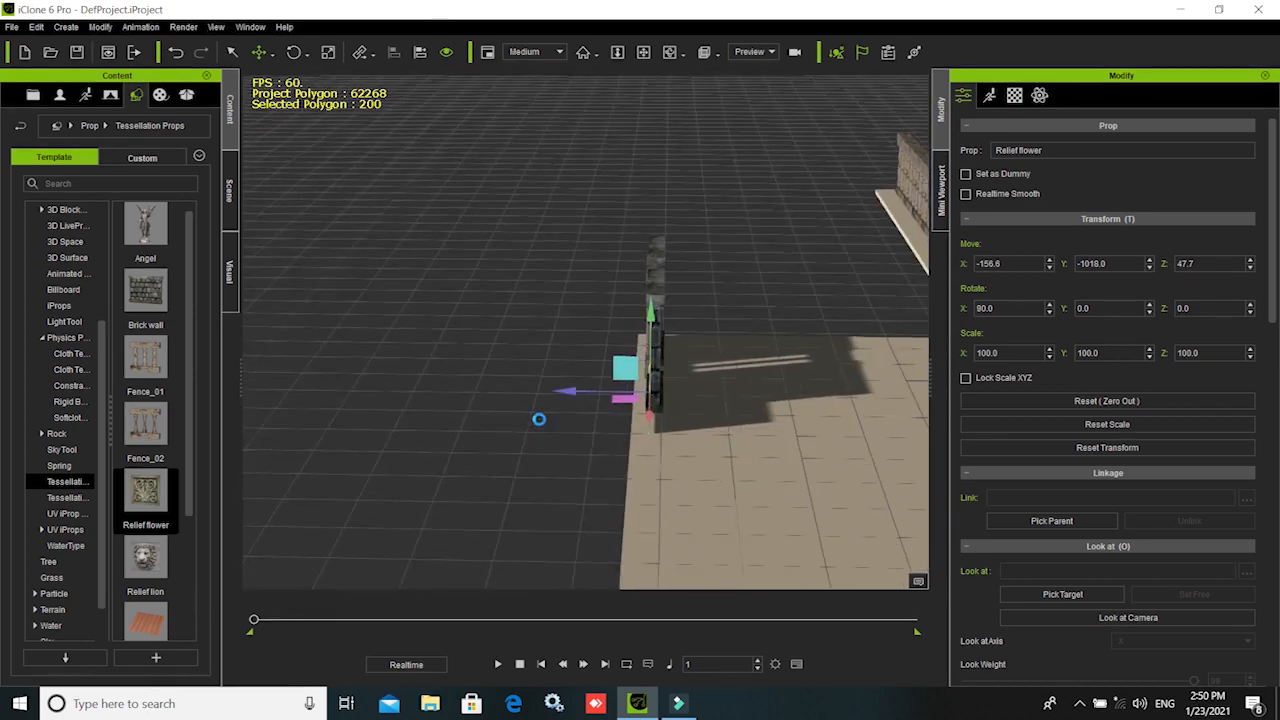
{"action": "left_click", "coordinate": [672, 400]}
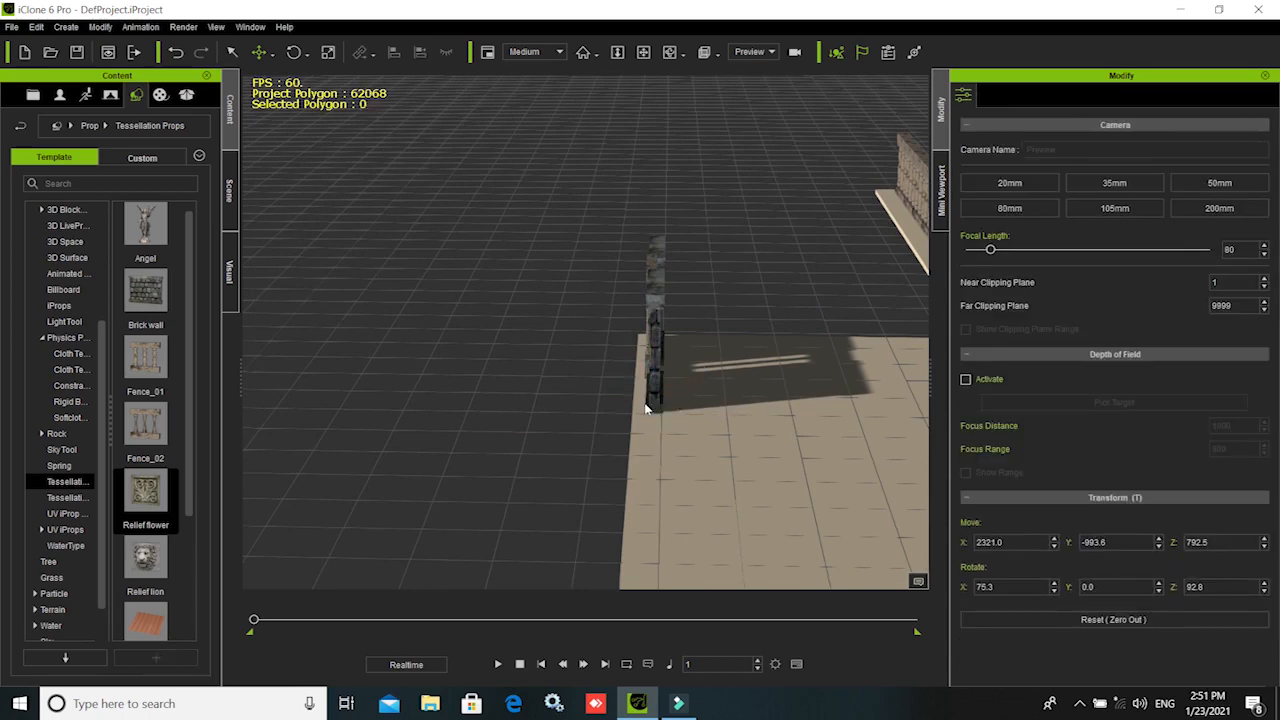
- Try a copy of the second brick wall directly against it at about X -118.6, and delete the copy
{"action": "right_click_drag", "start_coordinate": [658, 424], "coordinate": [790, 398]}
{"action": "left_click_drag", "start_coordinate": [754, 366], "coordinate": [511, 321], "text": "alt"}
{"action": "scroll", "coordinate": [609, 334], "scroll_direction": "down", "scroll_amount": 3}
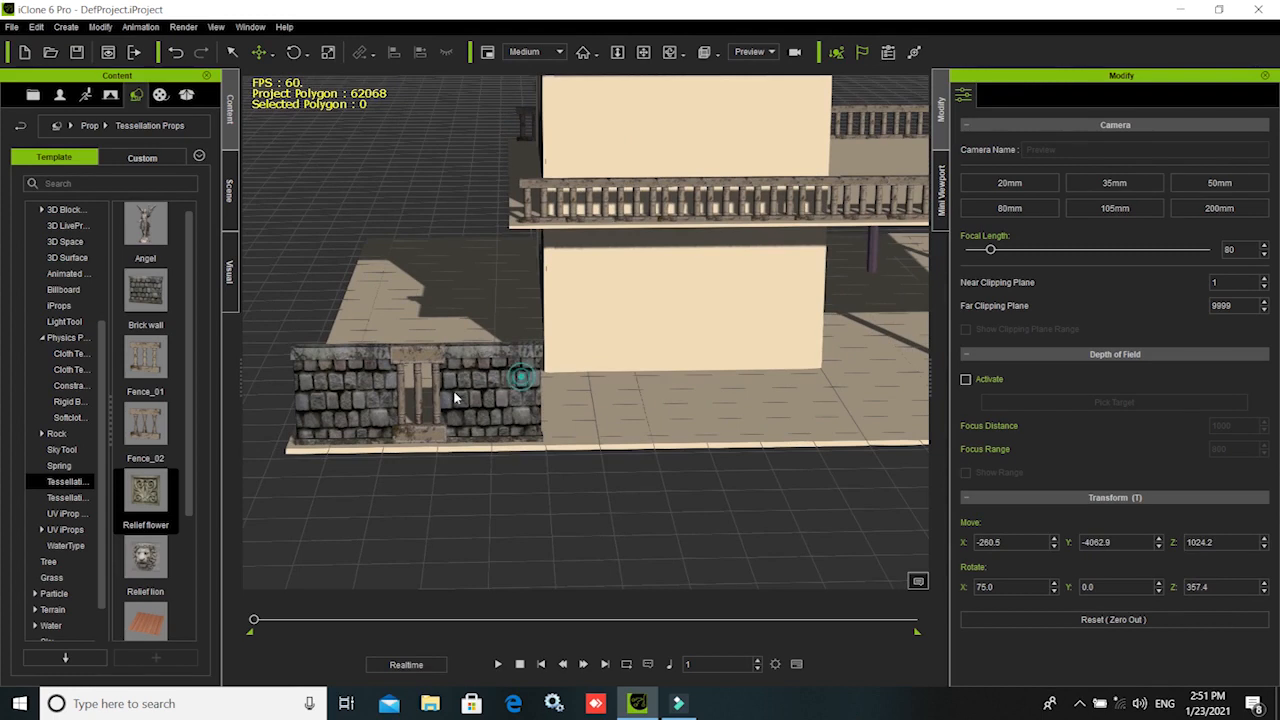
{"action": "left_click", "coordinate": [432, 357]}
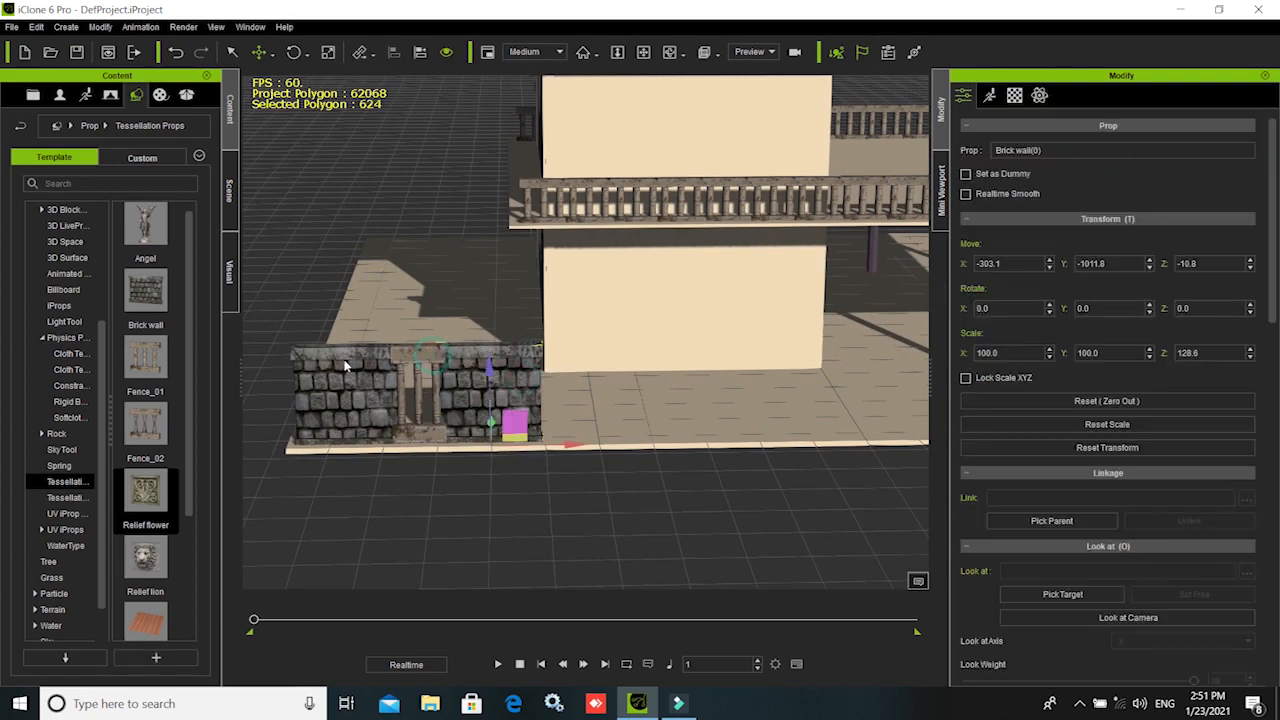
{"action": "left_click", "coordinate": [344, 364]}
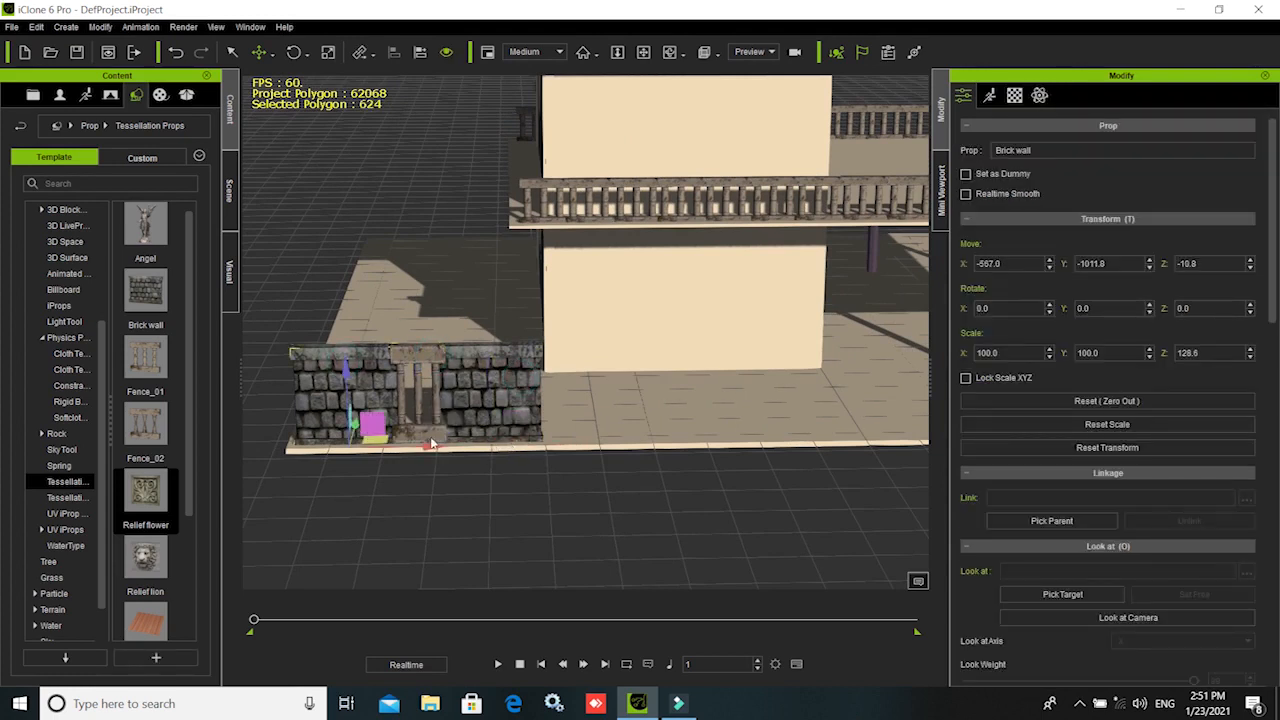
{"action": "left_click", "coordinate": [445, 366]}
{"action": "left_click", "coordinate": [484, 368]}
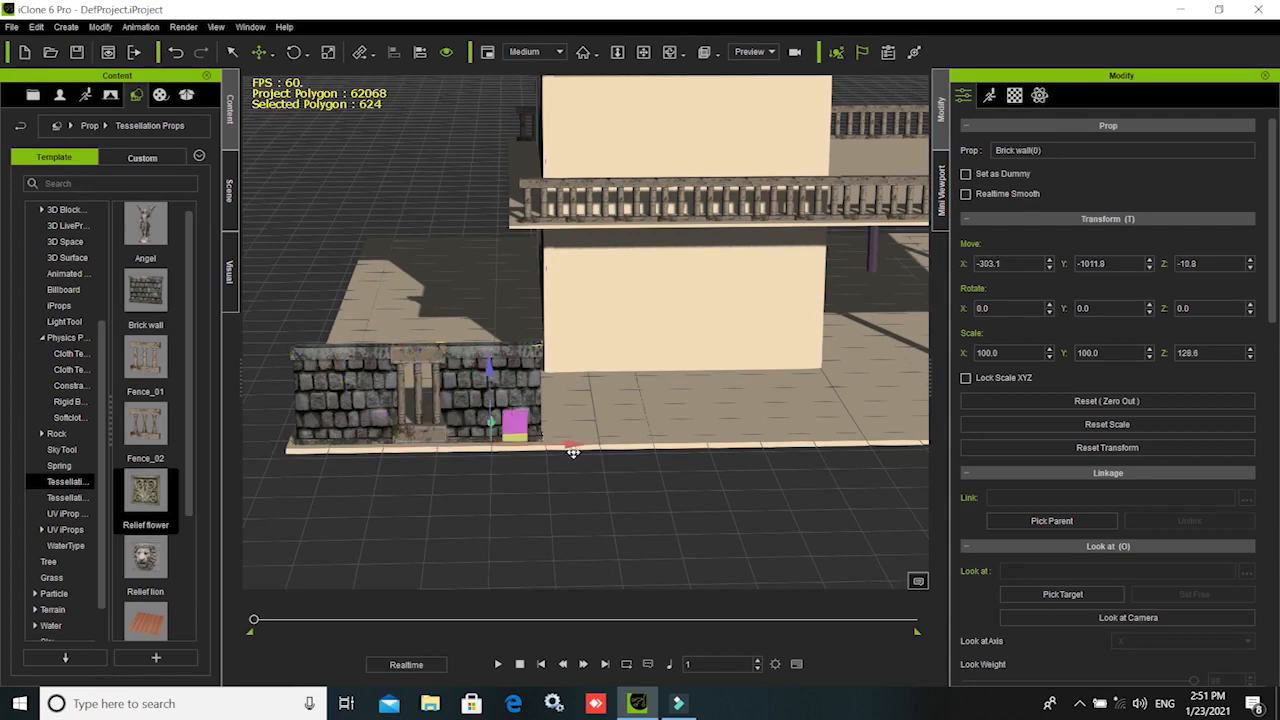
{"action": "middle_click_drag", "start_coordinate": [574, 447], "coordinate": [542, 443]}
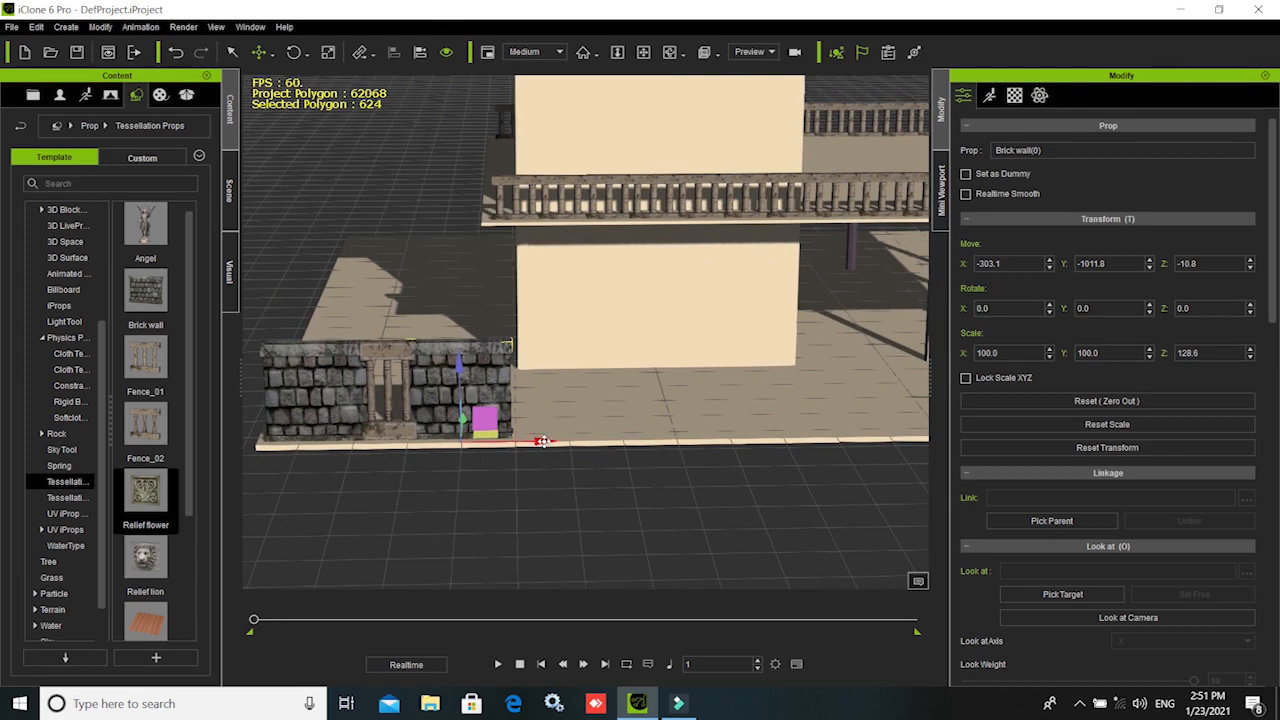
{"action": "left_click_drag", "start_coordinate": [665, 451], "coordinate": [641, 441], "text": "ctrl"}
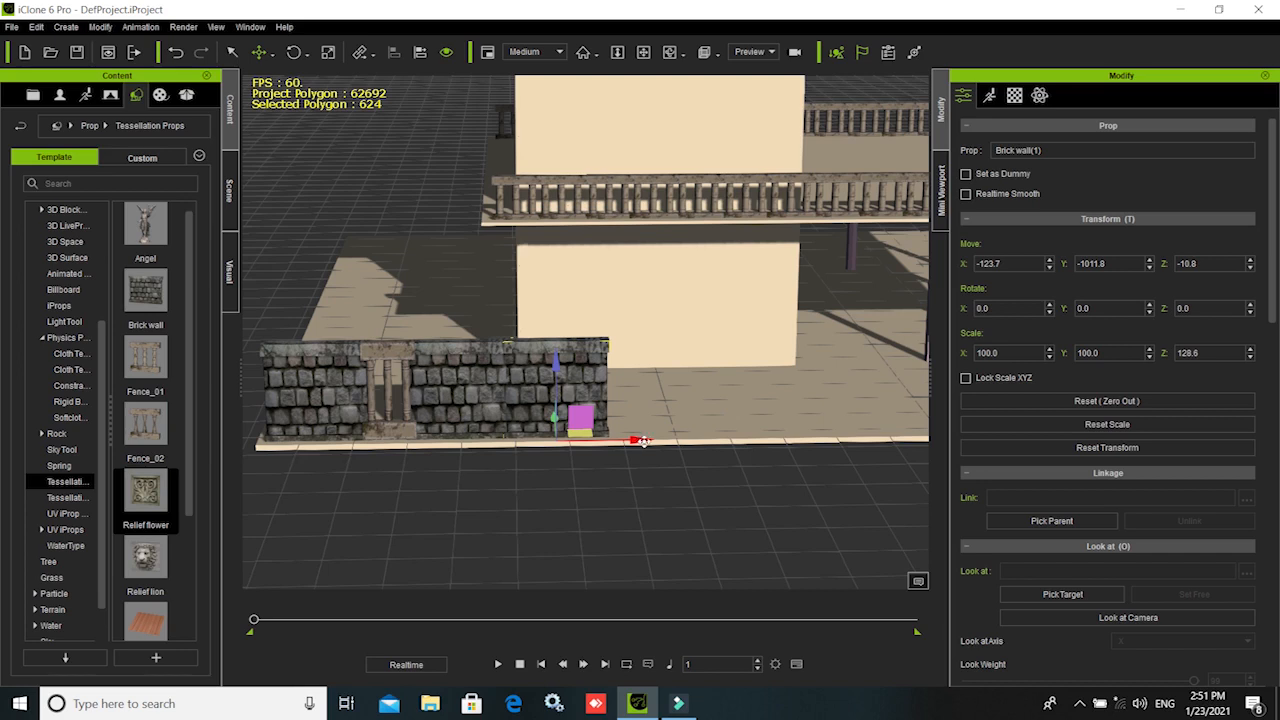
{"action": "left_click_drag", "start_coordinate": [642, 441], "coordinate": [646, 441], "text": "ctrl"}
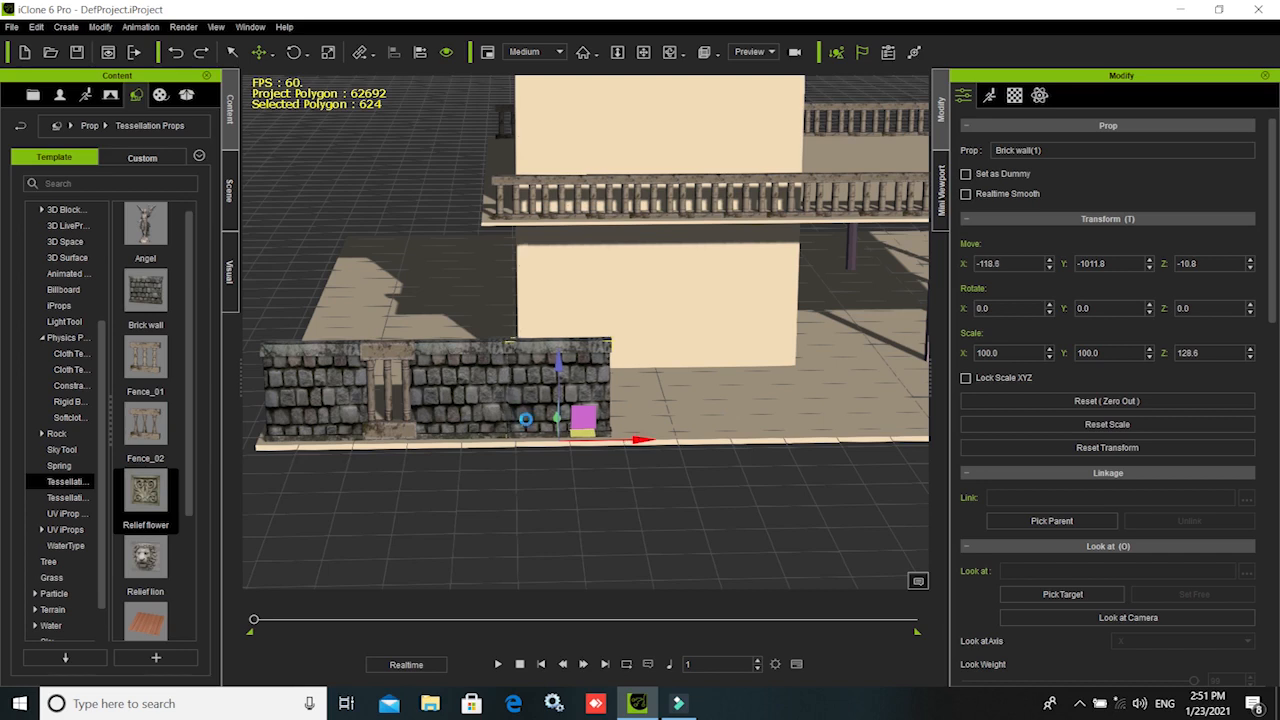
{"action": "key", "text": "Delete"}
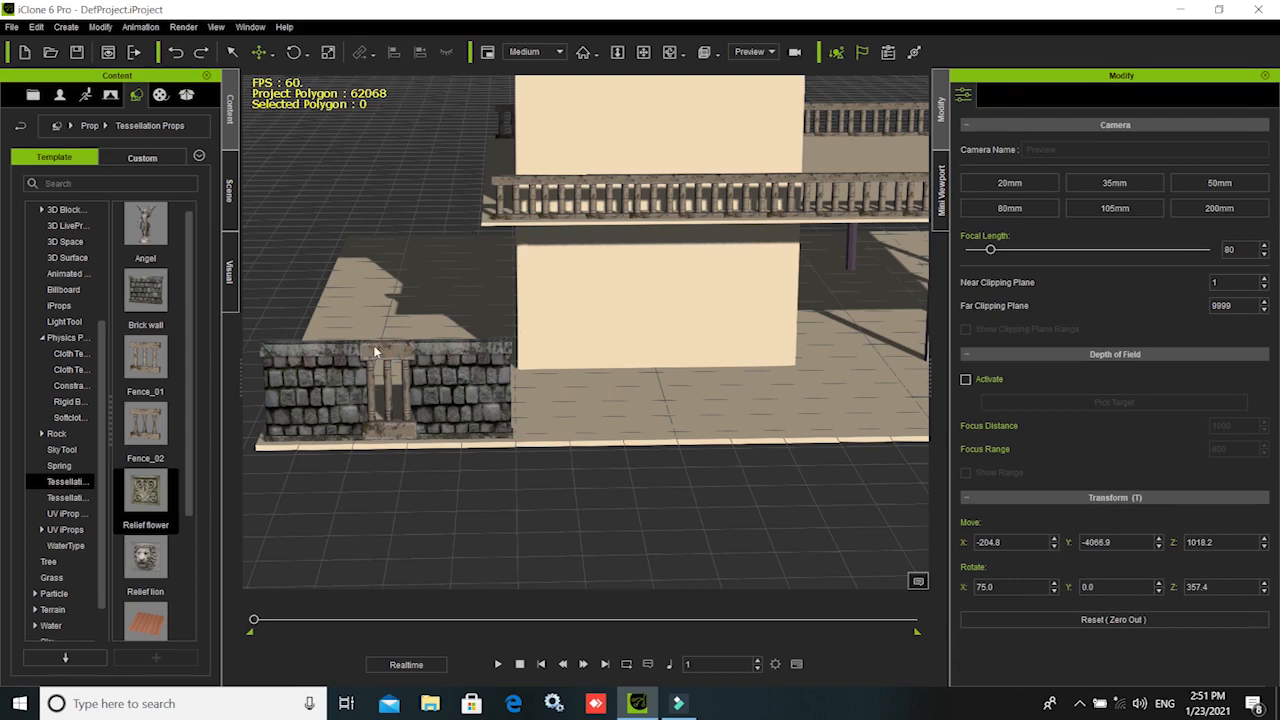
- Duplicate the fence and second brick wall together twice along the slab edge, fitting each copy against the previous section
{"action": "left_click", "coordinate": [378, 346]}
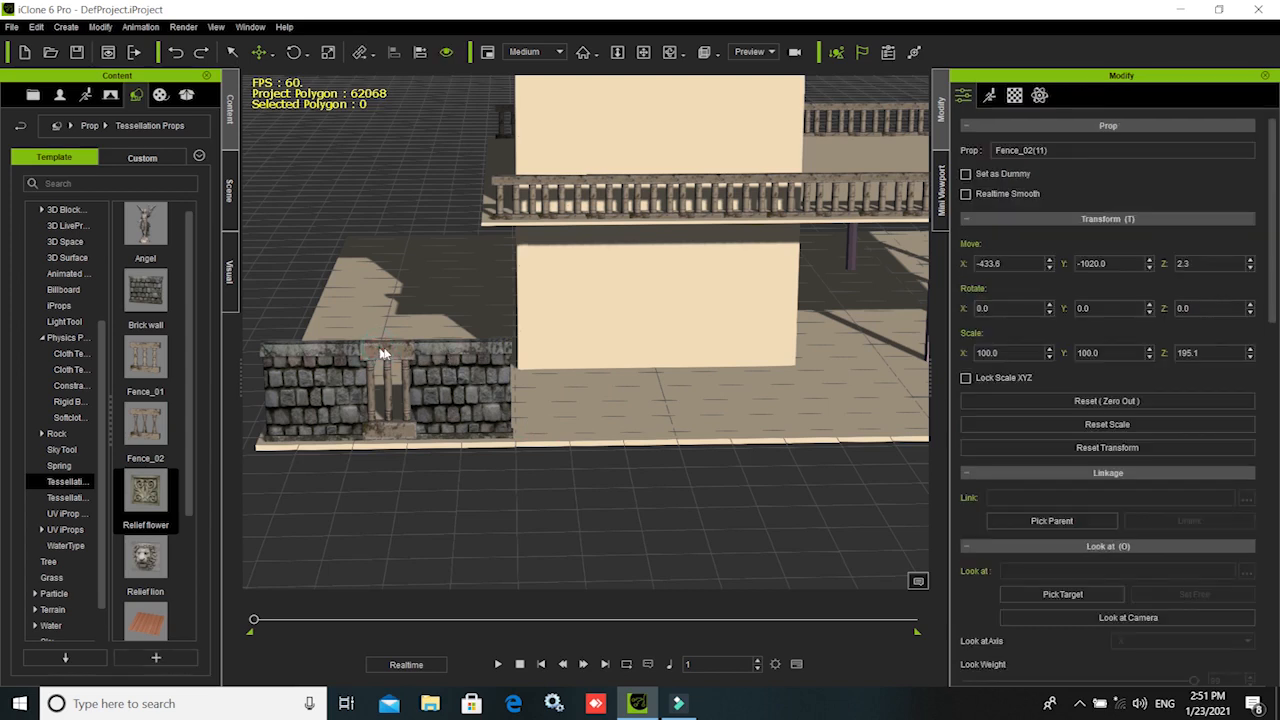
{"action": "left_click", "coordinate": [460, 352]}
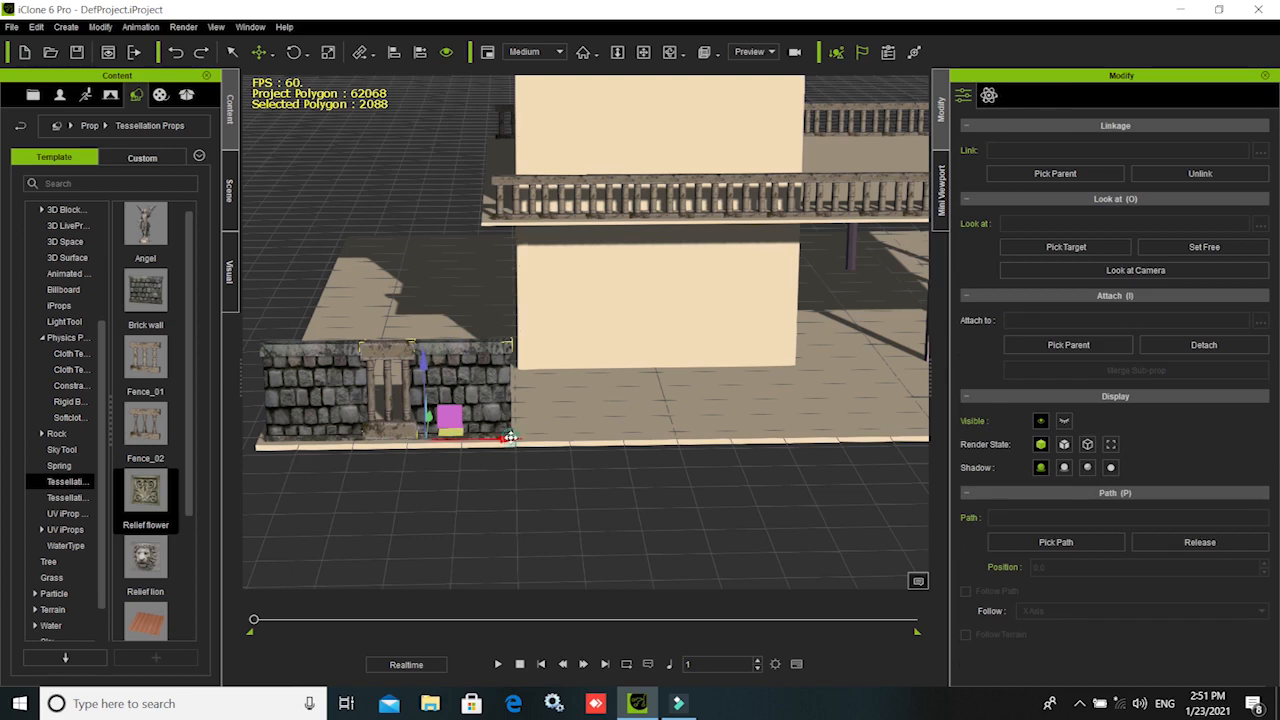
{"action": "left_click_drag", "start_coordinate": [631, 441], "coordinate": [658, 444], "text": "ctrl"}
{"action": "left_click_drag", "start_coordinate": [651, 437], "coordinate": [648, 437]}
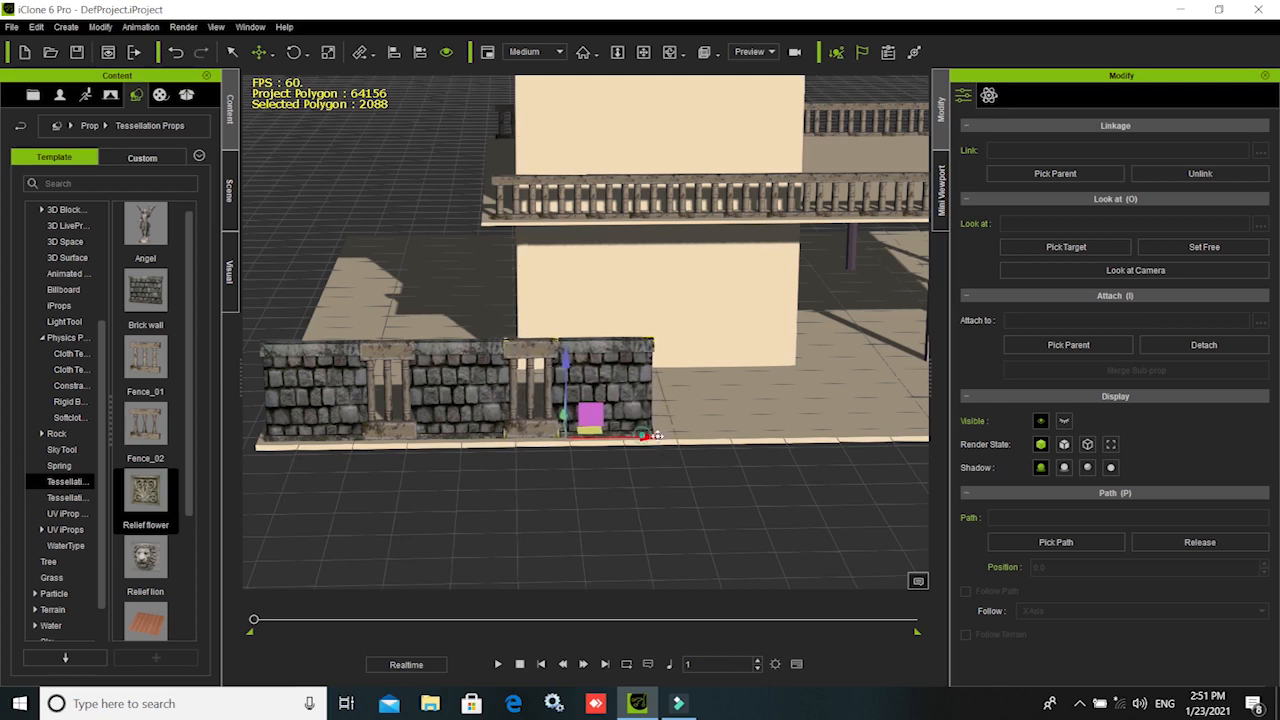
{"action": "left_click_drag", "start_coordinate": [740, 440], "coordinate": [781, 437], "text": "ctrl"}
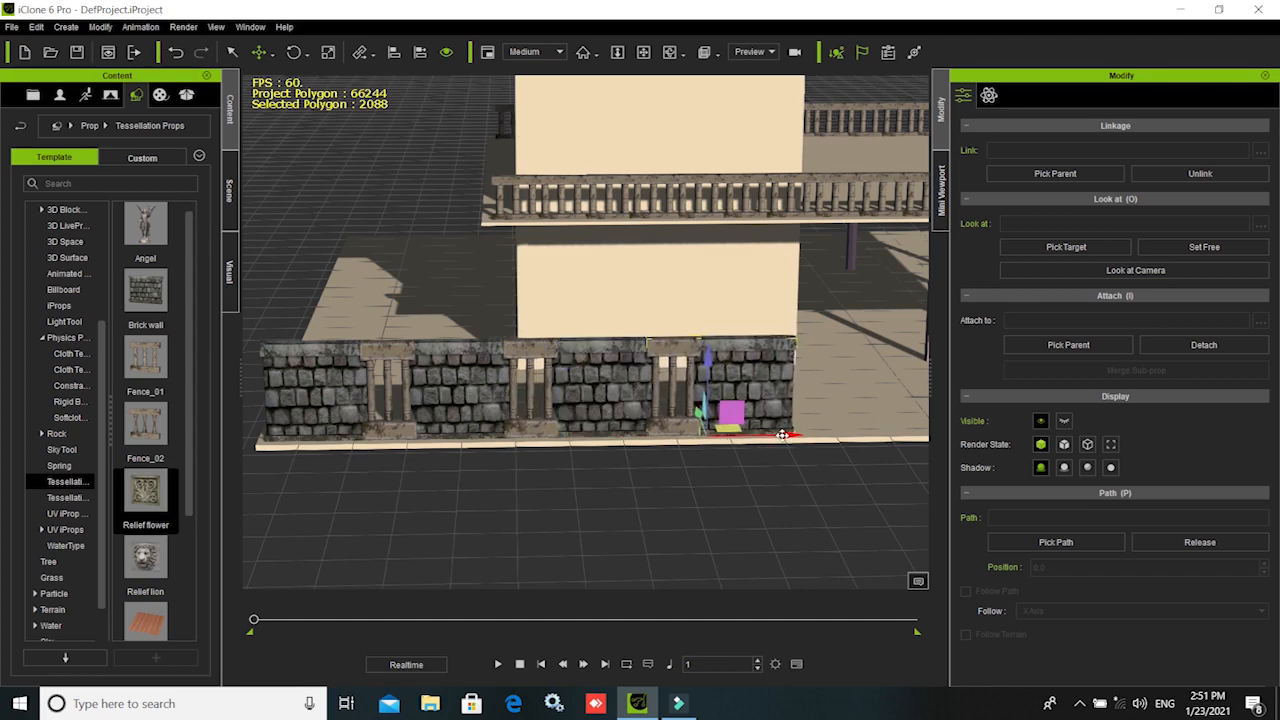
- Select all three fences with their adjoining brick walls and duplicate the group along the slab edge to continue the row
{"action": "scroll", "coordinate": [651, 477], "scroll_direction": "down", "scroll_amount": 3}
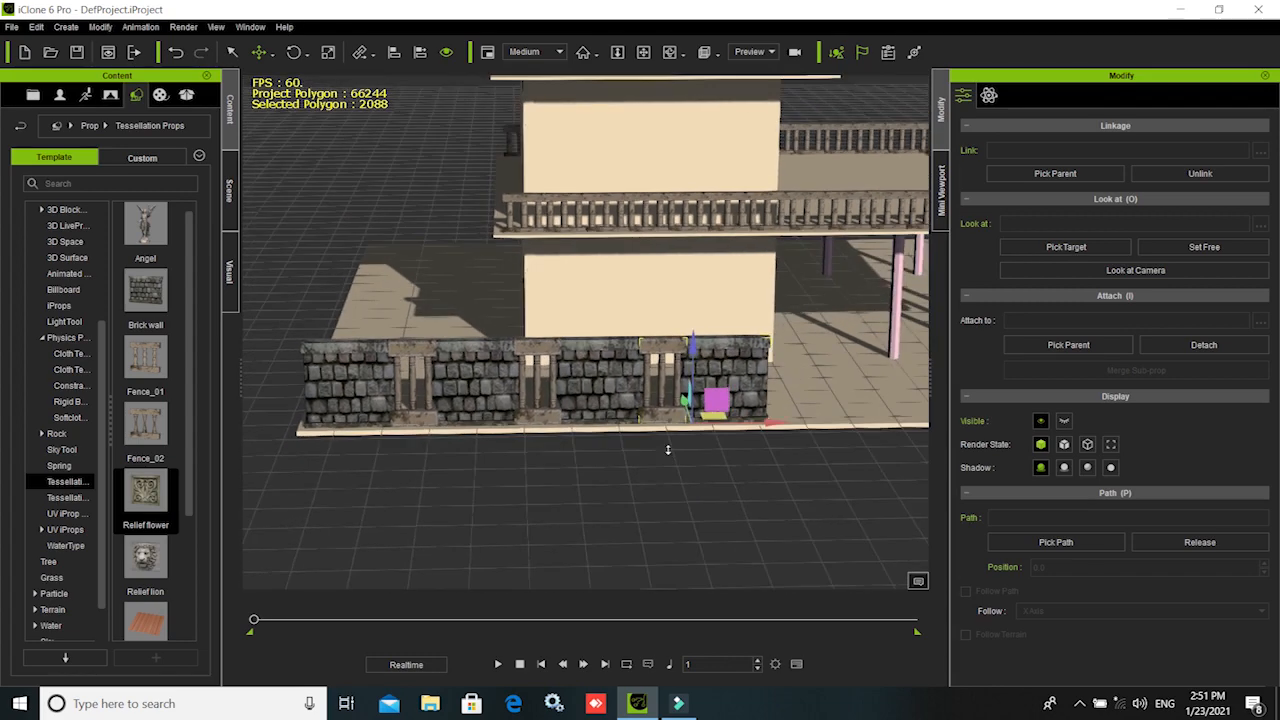
{"action": "right_click_drag", "start_coordinate": [668, 472], "coordinate": [551, 333]}
{"action": "left_click", "coordinate": [495, 334], "text": "ctrl"}
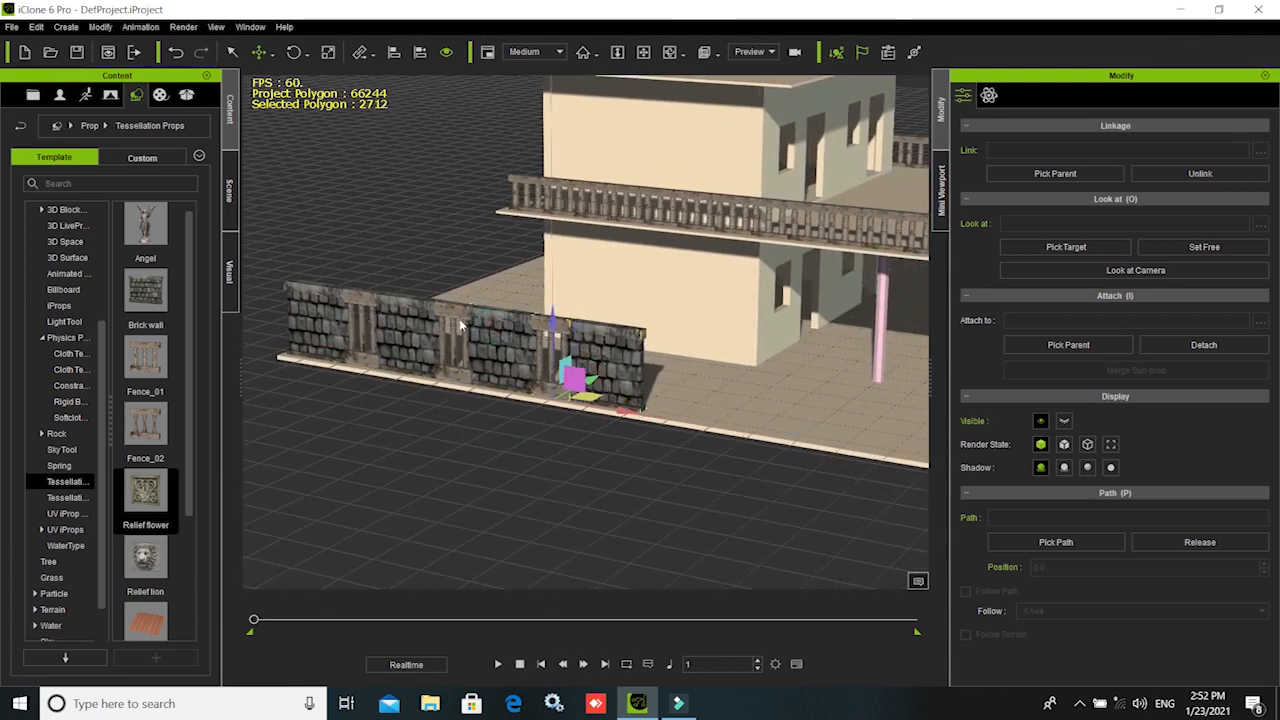
{"action": "left_click", "coordinate": [450, 308], "text": "ctrl"}
{"action": "left_click", "coordinate": [372, 305], "text": "ctrl"}
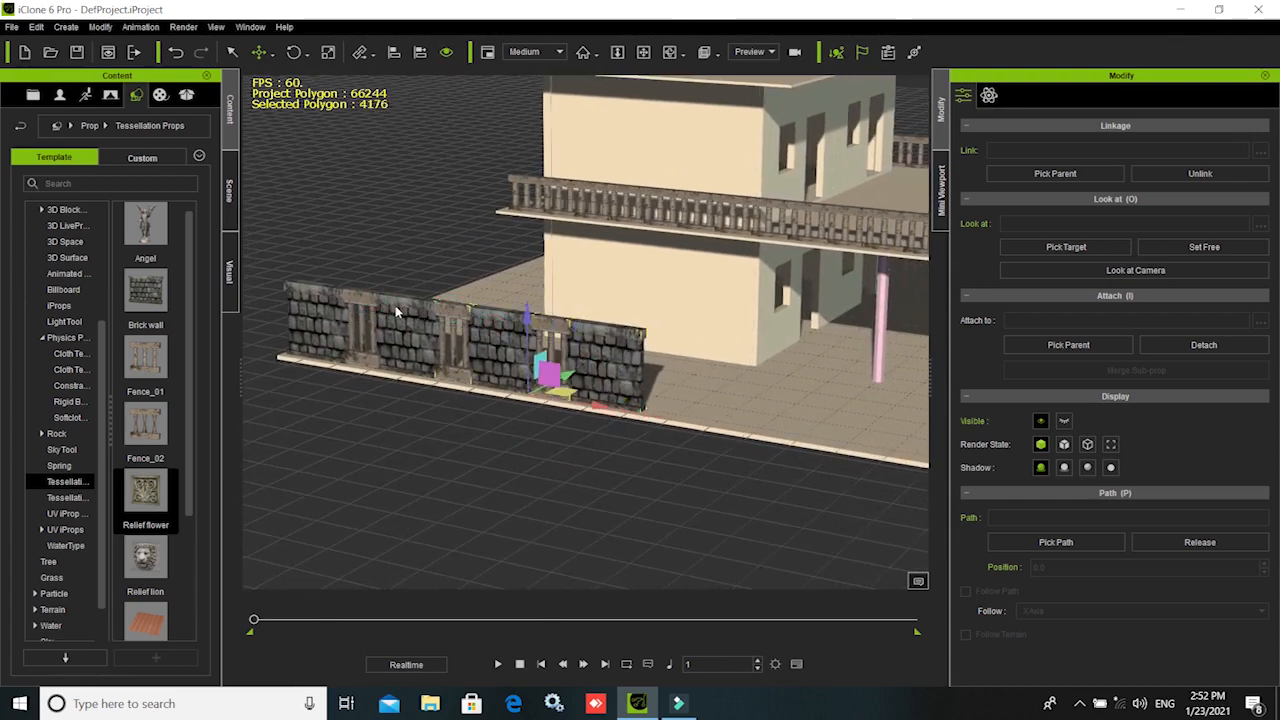
{"action": "left_click", "coordinate": [396, 311], "text": "ctrl"}
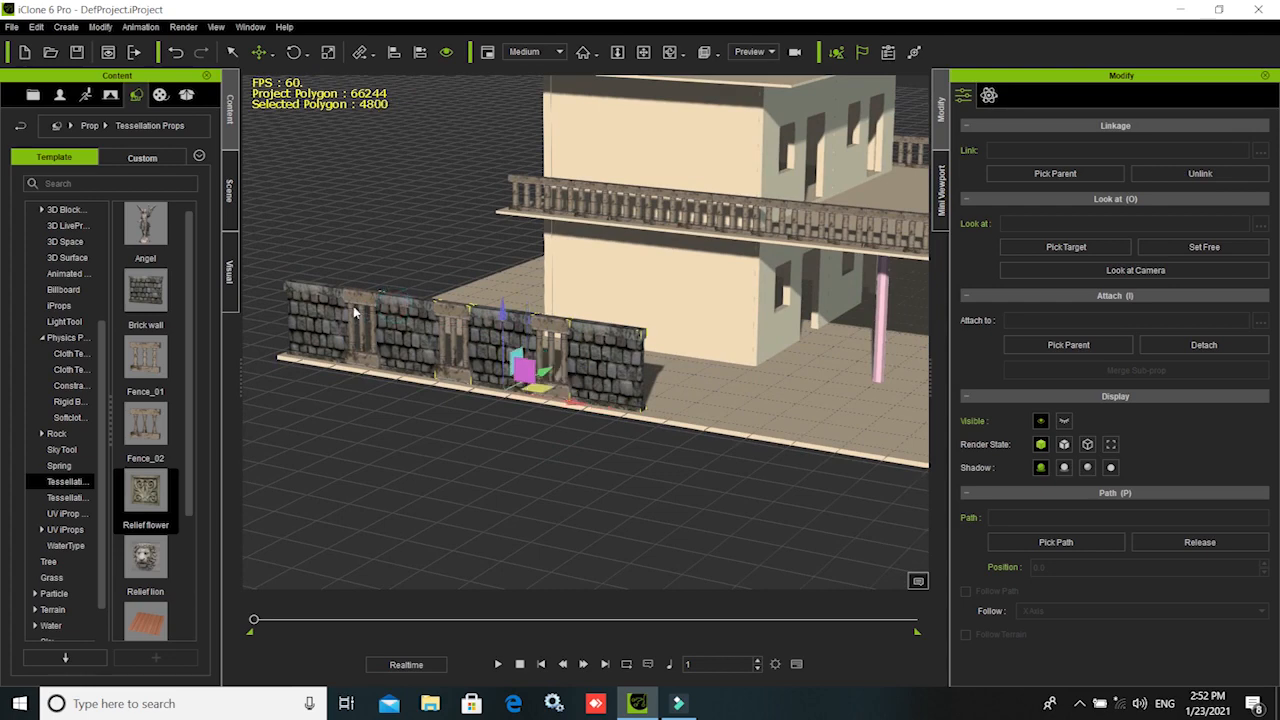
{"action": "left_click", "coordinate": [349, 304], "text": "ctrl"}
{"action": "scroll", "coordinate": [525, 388], "scroll_direction": "down", "scroll_amount": 3}
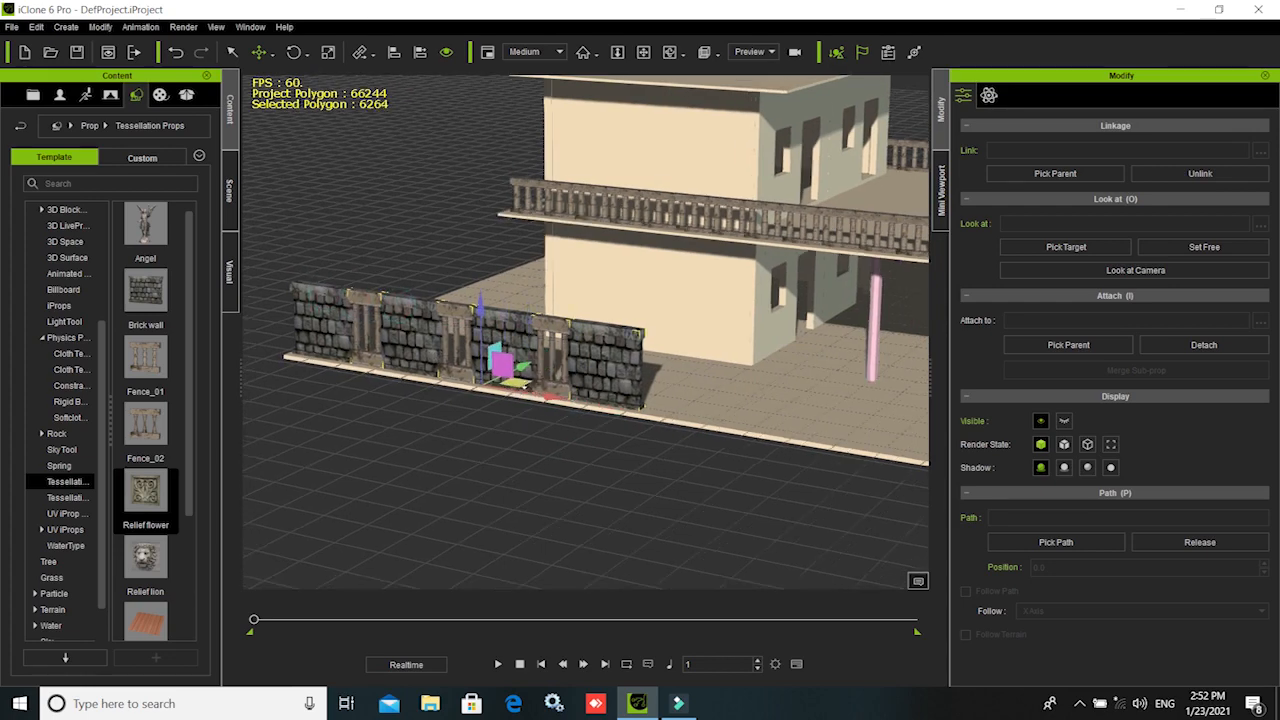
{"action": "mouse_move", "coordinate": [525, 388]}
{"action": "right_mouse_down"}
{"action": "mouse_move", "coordinate": [616, 486]}
{"action": "mouse_move", "coordinate": [566, 451]}
{"action": "mouse_move", "coordinate": [580, 437]}
{"action": "mouse_move", "coordinate": [737, 486]}
{"action": "mouse_move", "coordinate": [571, 451]}
{"action": "mouse_move", "coordinate": [508, 396]}
{"action": "right_mouse_up"}
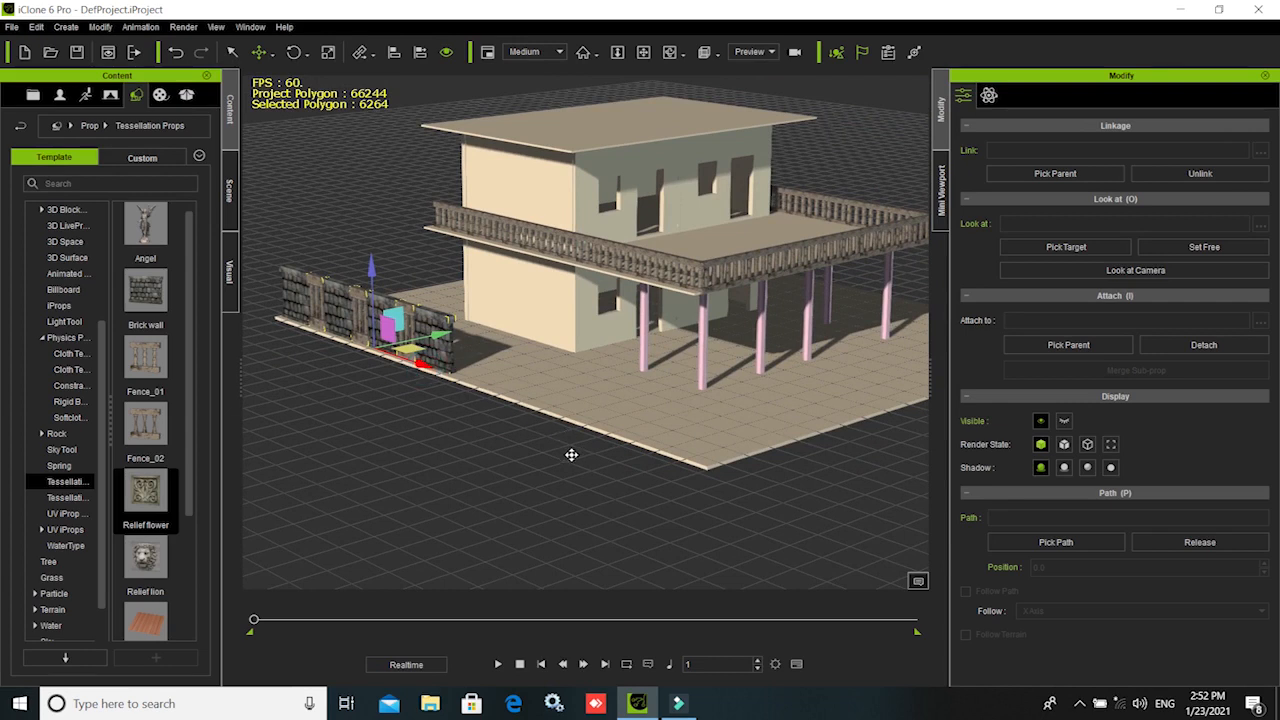
{"action": "mouse_move", "coordinate": [595, 462]}
{"action": "left_mouse_down", "text": "ctrl"}
{"action": "mouse_move", "coordinate": [679, 506]}
{"action": "mouse_move", "coordinate": [585, 465]}
{"action": "left_mouse_up", "text": "ctrl"}
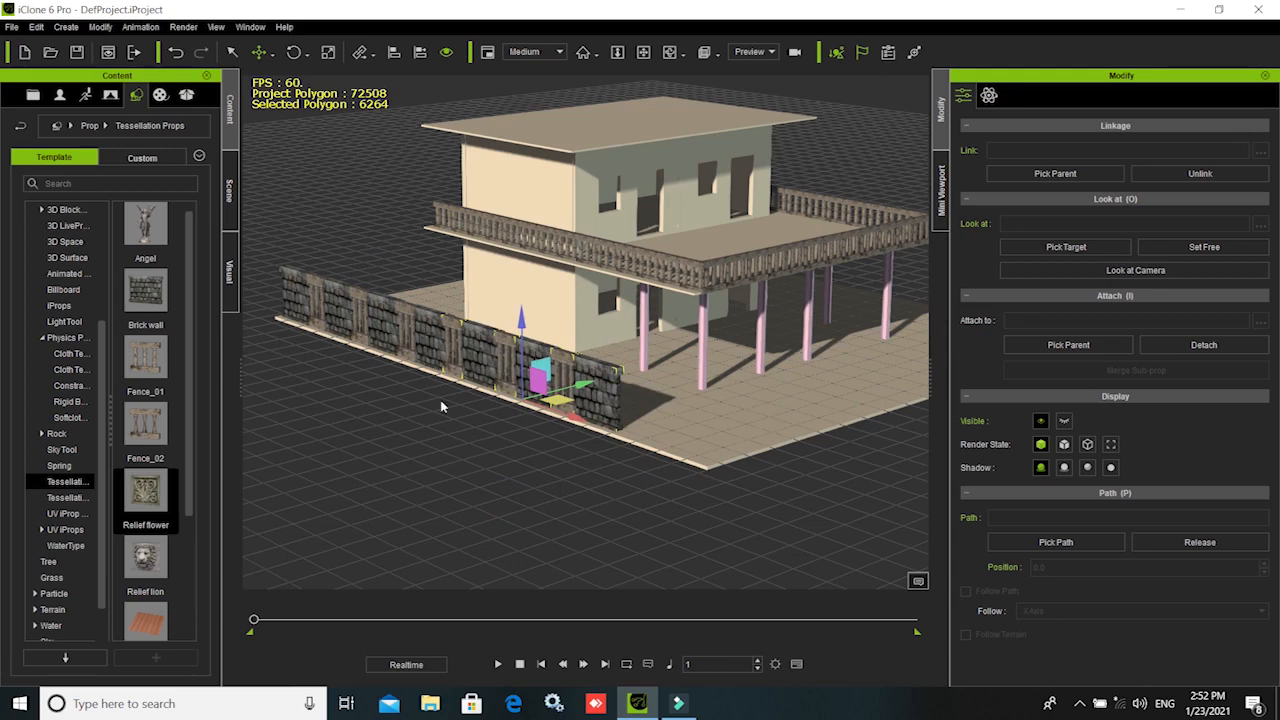
- Duplicate the last two fence and brick wall pairs along the slab edge so the row ends at the near corner
{"action": "left_click", "coordinate": [401, 430]}
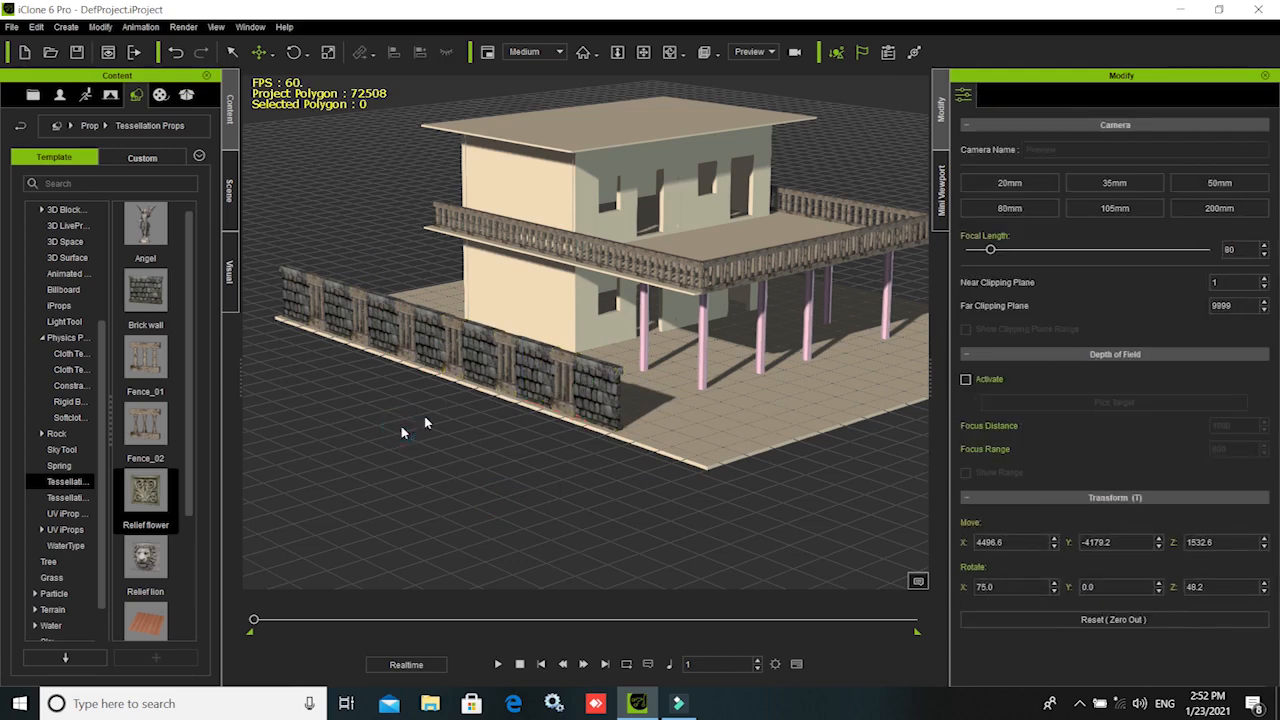
{"action": "left_click", "coordinate": [508, 342]}
{"action": "left_click", "coordinate": [557, 358], "text": "ctrl"}
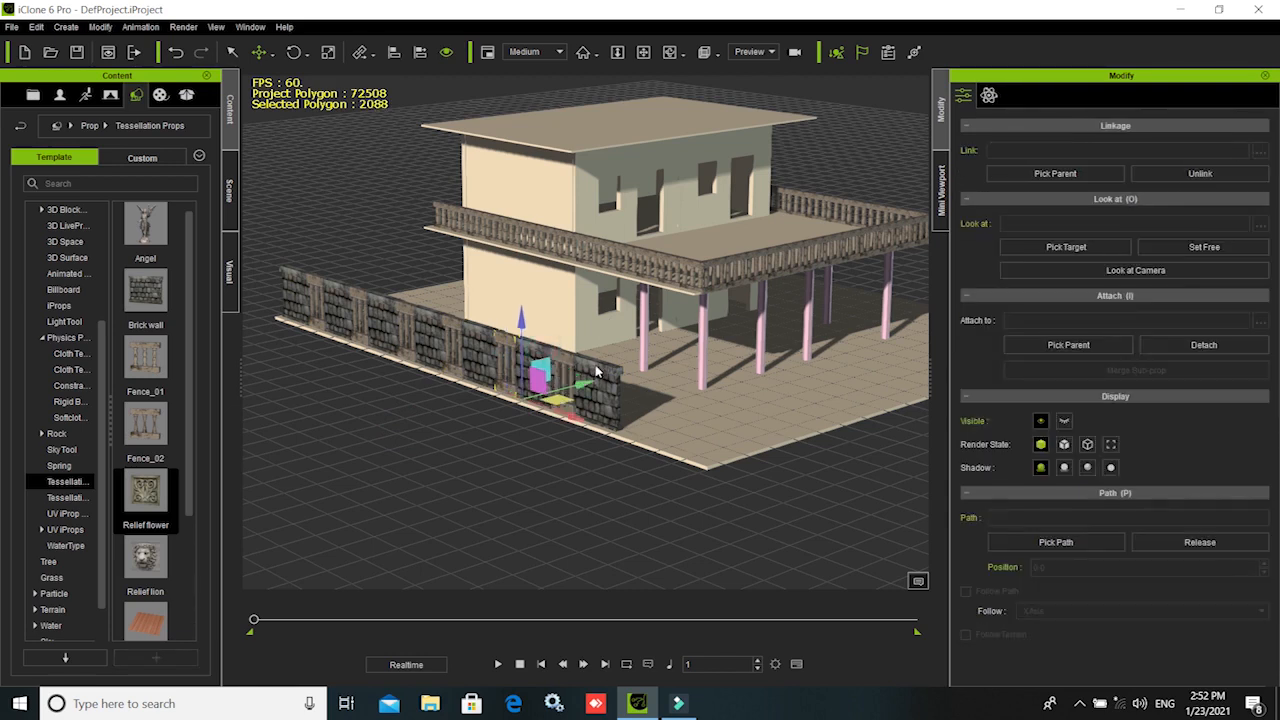
{"action": "left_click", "coordinate": [565, 360], "text": "ctrl"}
{"action": "left_click", "coordinate": [590, 385], "text": "ctrl"}
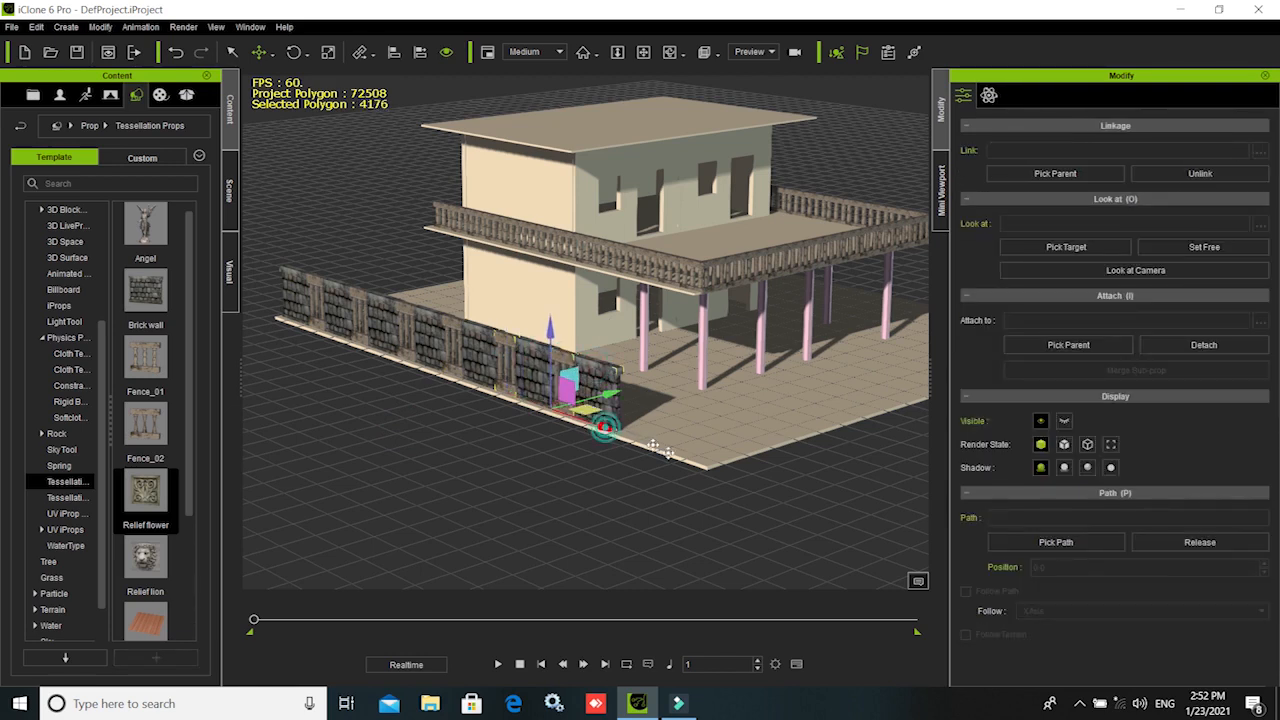
{"action": "mouse_move", "coordinate": [688, 469]}
{"action": "left_mouse_down", "text": "ctrl"}
{"action": "mouse_move", "coordinate": [708, 480]}
{"action": "mouse_move", "coordinate": [697, 475]}
{"action": "left_mouse_up", "text": "ctrl"}
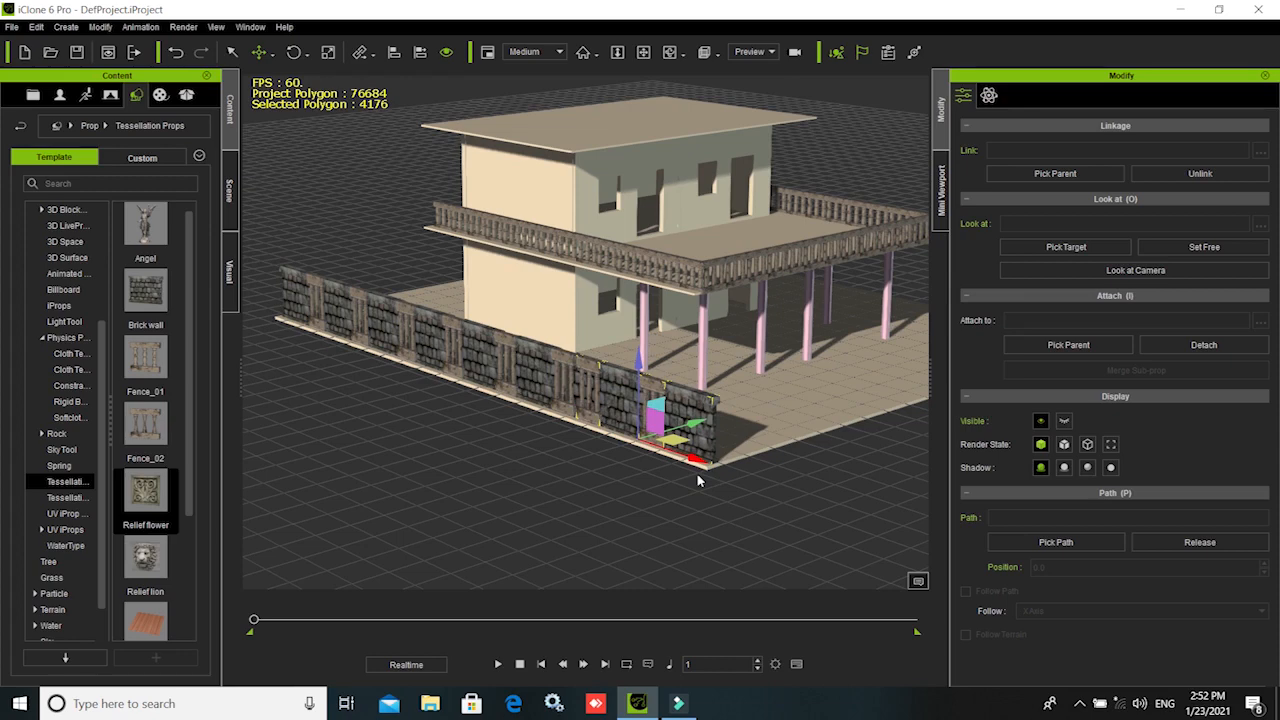
- Delete the surplus fence at X 977.4 where the copied sections overlap the existing brick wall
{"action": "left_click", "coordinate": [594, 466]}
{"action": "left_click", "coordinate": [589, 368]}
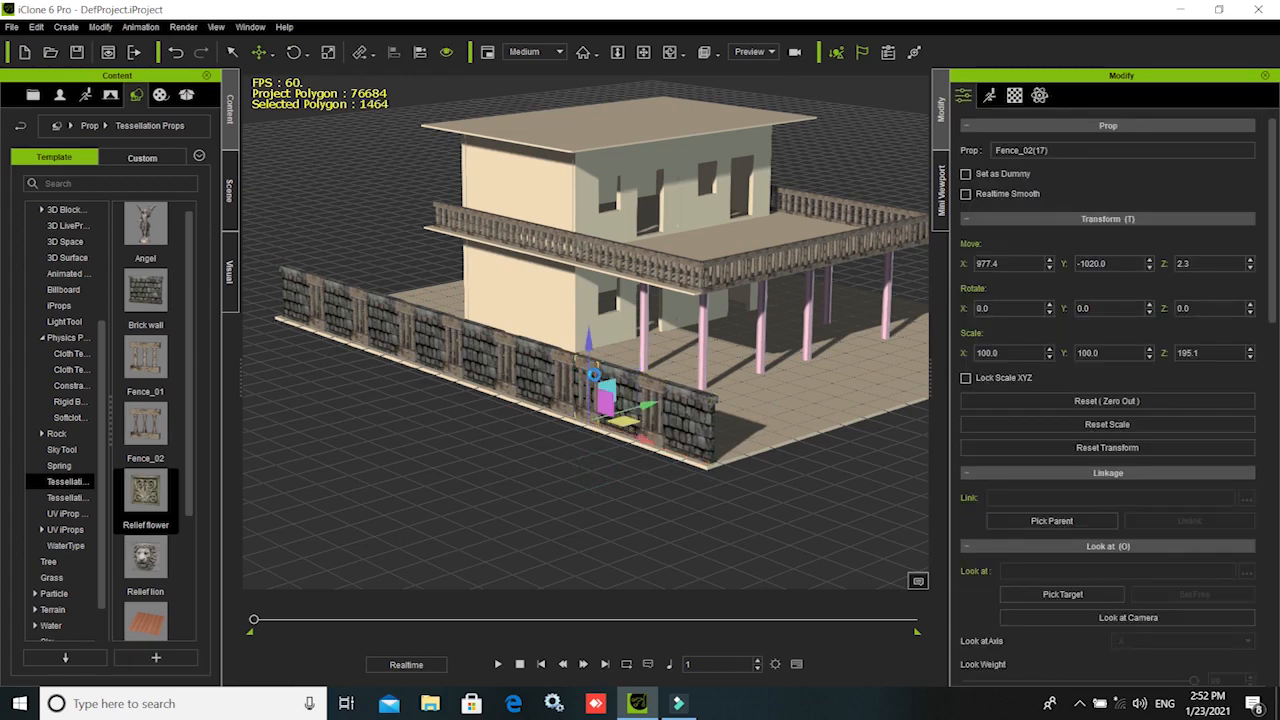
{"action": "key", "text": "Delete"}
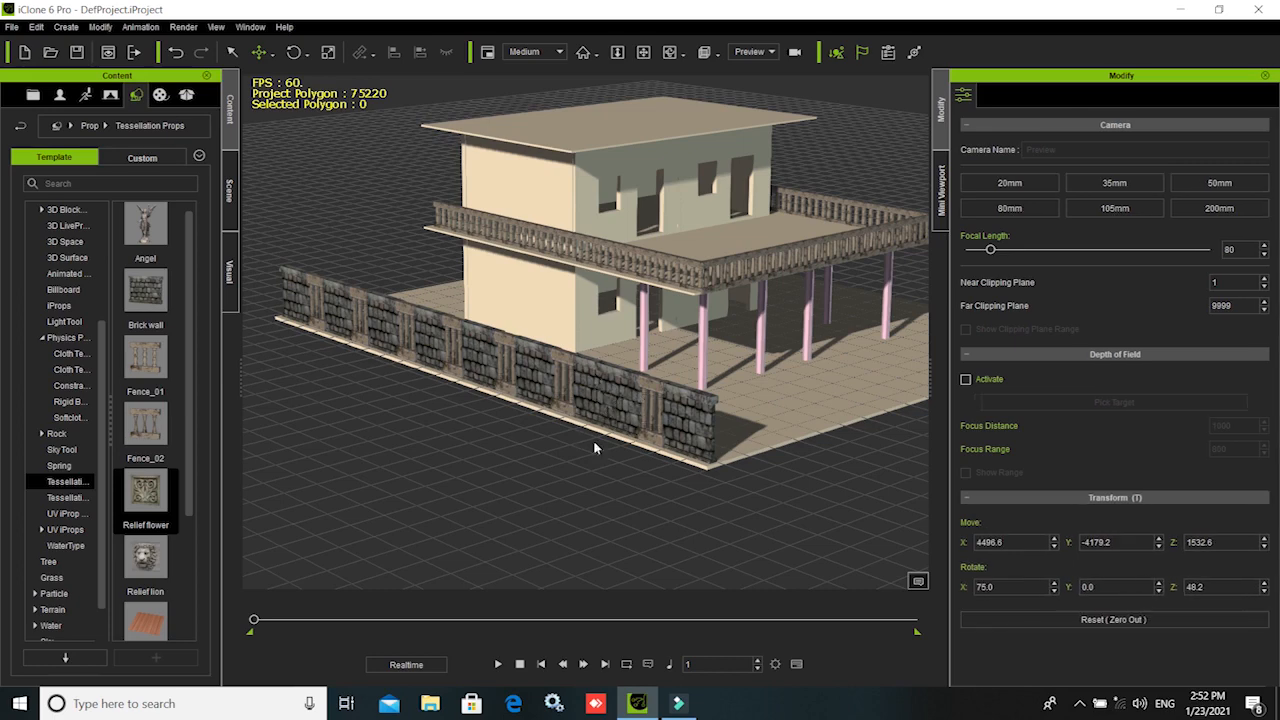
- Select the complete row of brick walls and fences and duplicate it across to the opposite edge of the floor slab
{"action": "right_click_drag", "start_coordinate": [719, 513], "coordinate": [580, 517]}
{"action": "right_click_drag", "start_coordinate": [720, 517], "coordinate": [519, 505]}
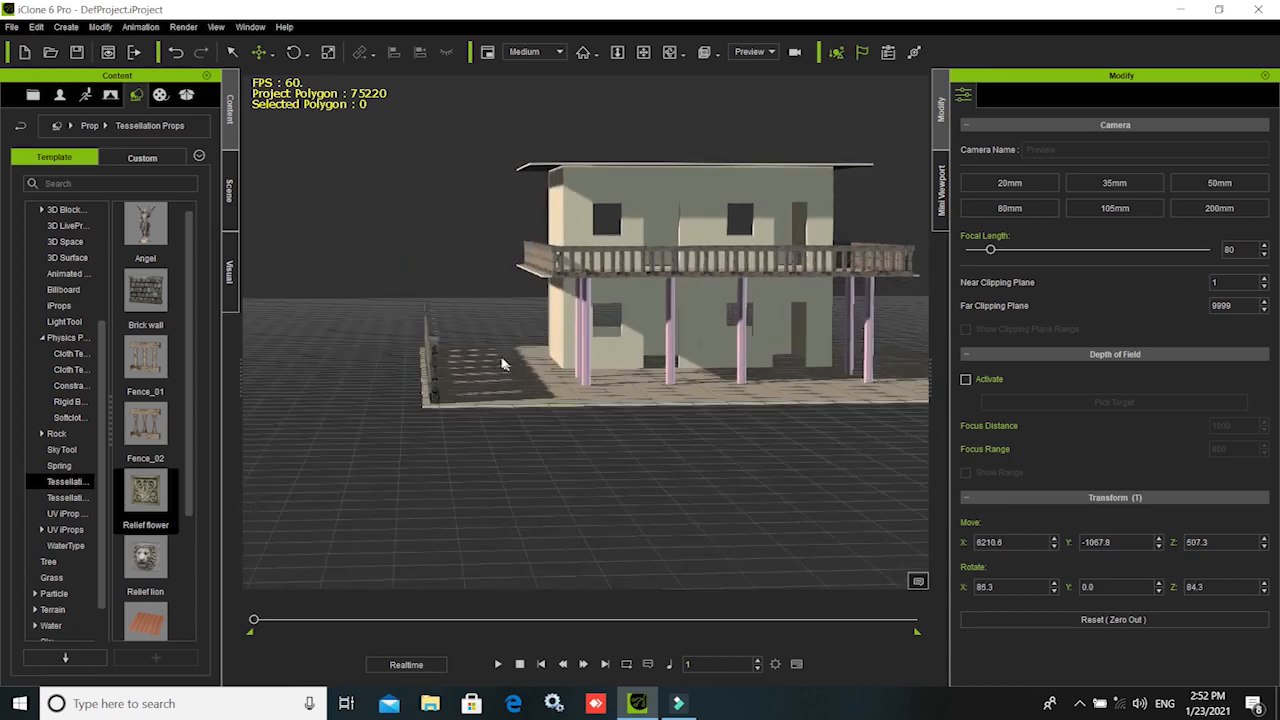
{"action": "left_click", "coordinate": [232, 52]}
{"action": "left_click_drag", "start_coordinate": [378, 218], "coordinate": [476, 477]}
{"action": "right_click_drag", "start_coordinate": [443, 457], "coordinate": [504, 523]}
{"action": "middle_click_drag", "start_coordinate": [561, 486], "coordinate": [535, 515]}
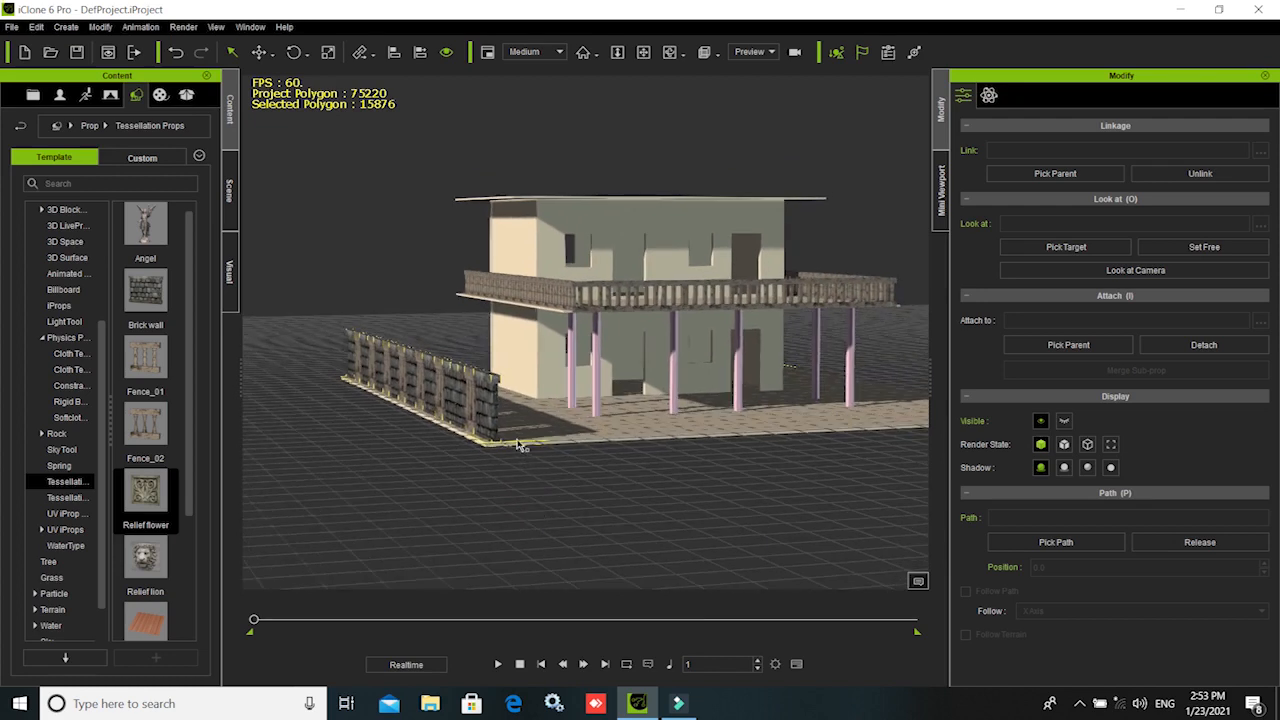
{"action": "left_click", "coordinate": [459, 413]}
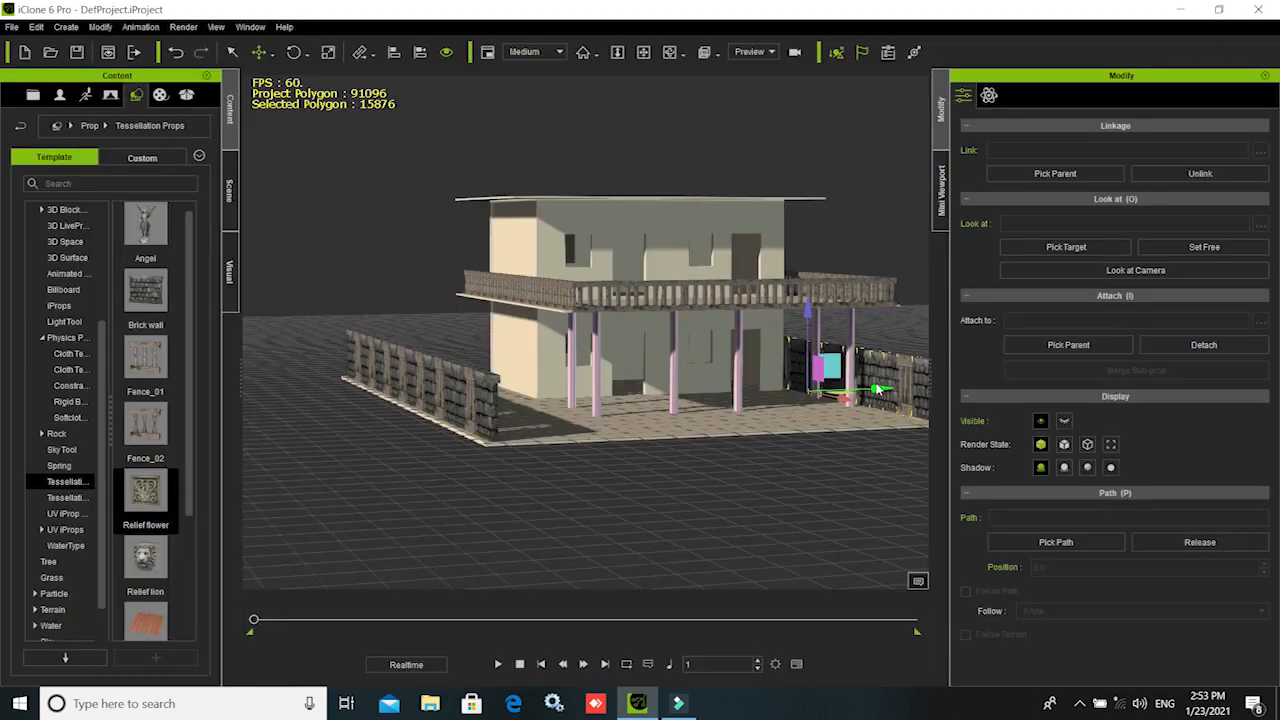
{"action": "left_click_drag", "start_coordinate": [878, 390], "coordinate": [933, 391]}
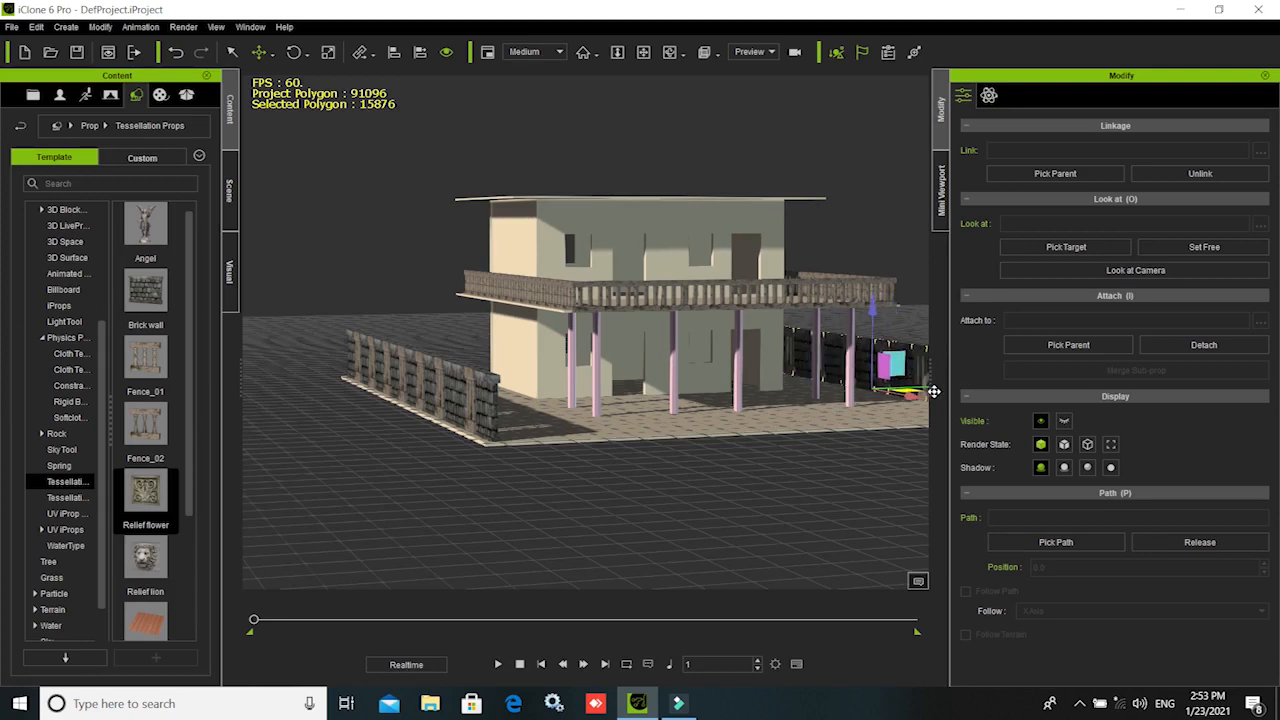
- Shift the duplicated row of brick walls and fences outward toward the opposite edge of the floor slab
{"action": "left_click_drag", "start_coordinate": [820, 427], "coordinate": [784, 448]}
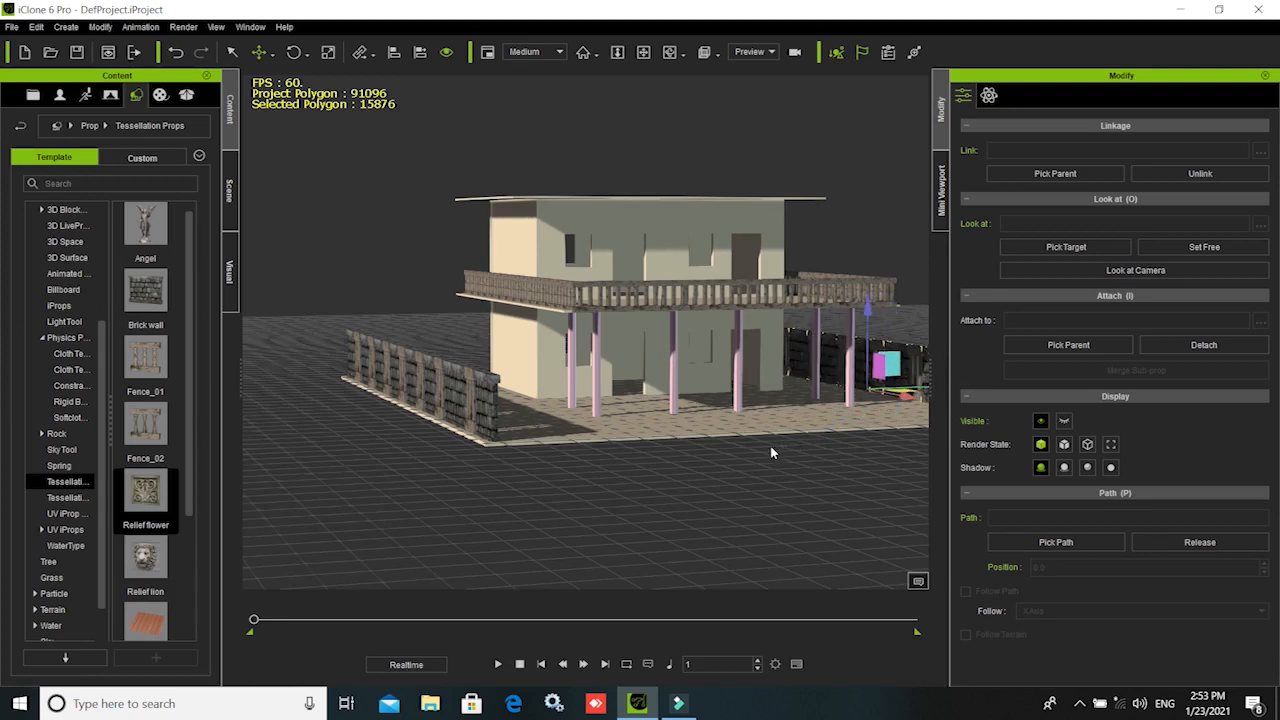
{"action": "right_click_drag", "start_coordinate": [778, 492], "coordinate": [643, 500]}
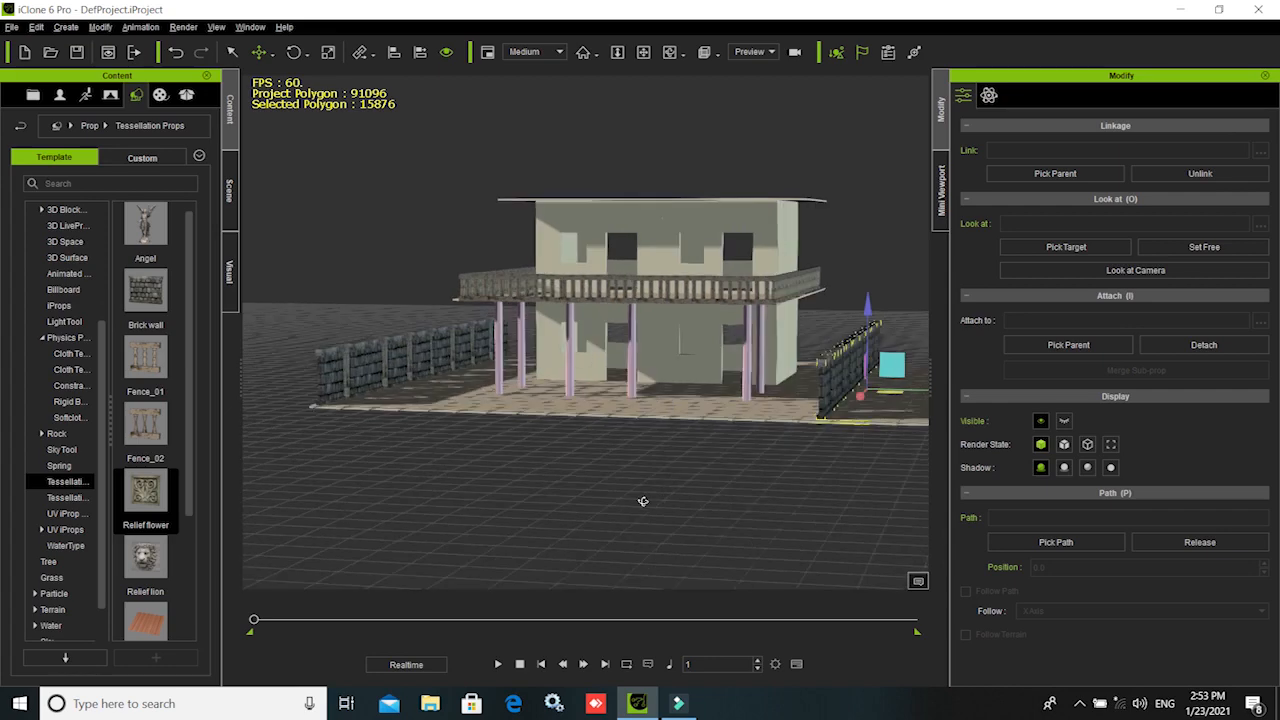
{"action": "right_click_drag", "start_coordinate": [675, 457], "coordinate": [617, 470]}
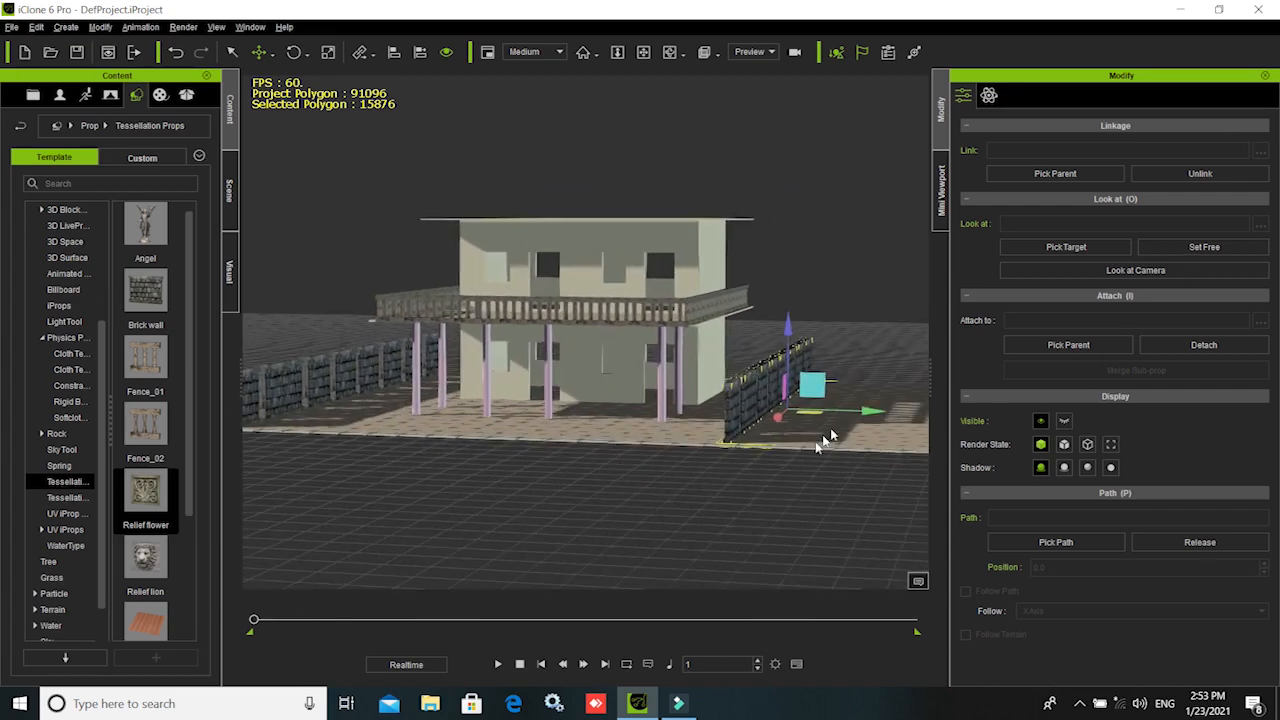
{"action": "mouse_move", "coordinate": [914, 423]}
{"action": "left_mouse_down"}
{"action": "mouse_move", "coordinate": [945, 425]}
{"action": "mouse_move", "coordinate": [903, 428]}
{"action": "left_mouse_up"}
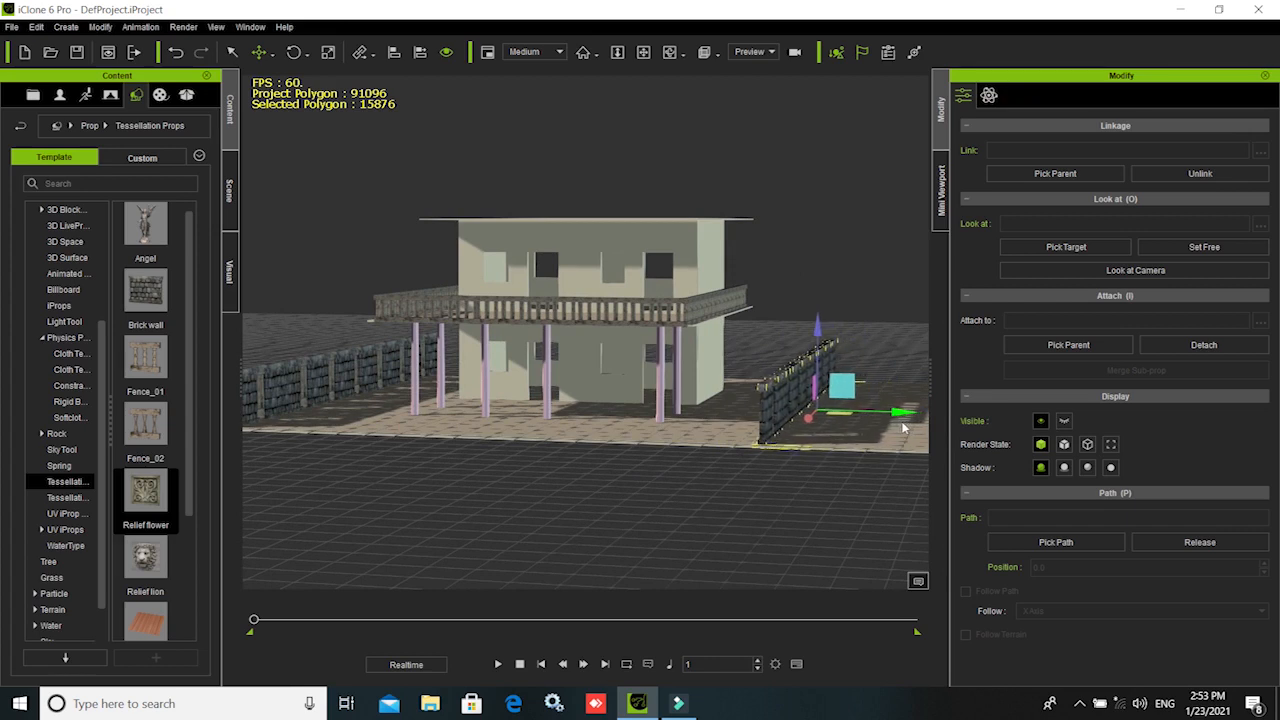
- Delete the surplus copy of the floor slab that extends beyond the duplicated wall row
{"action": "left_click", "coordinate": [826, 518]}
{"action": "left_click", "coordinate": [882, 515]}
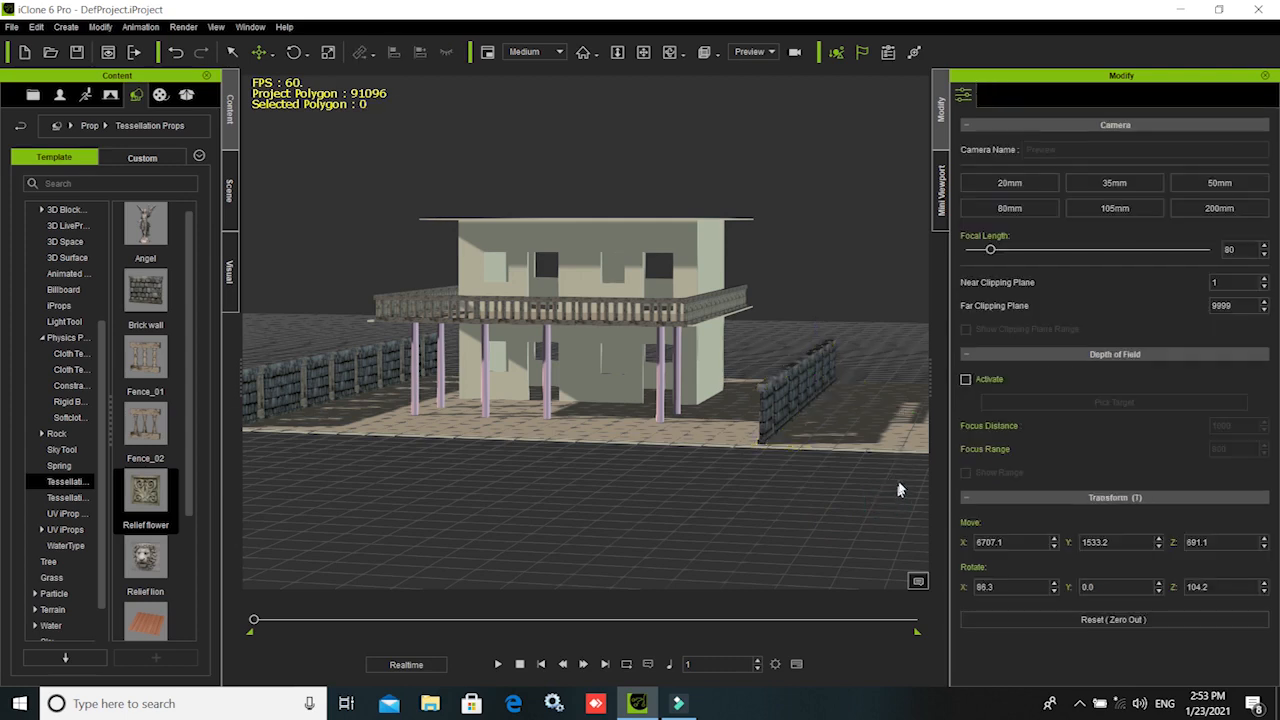
{"action": "left_click", "coordinate": [892, 452]}
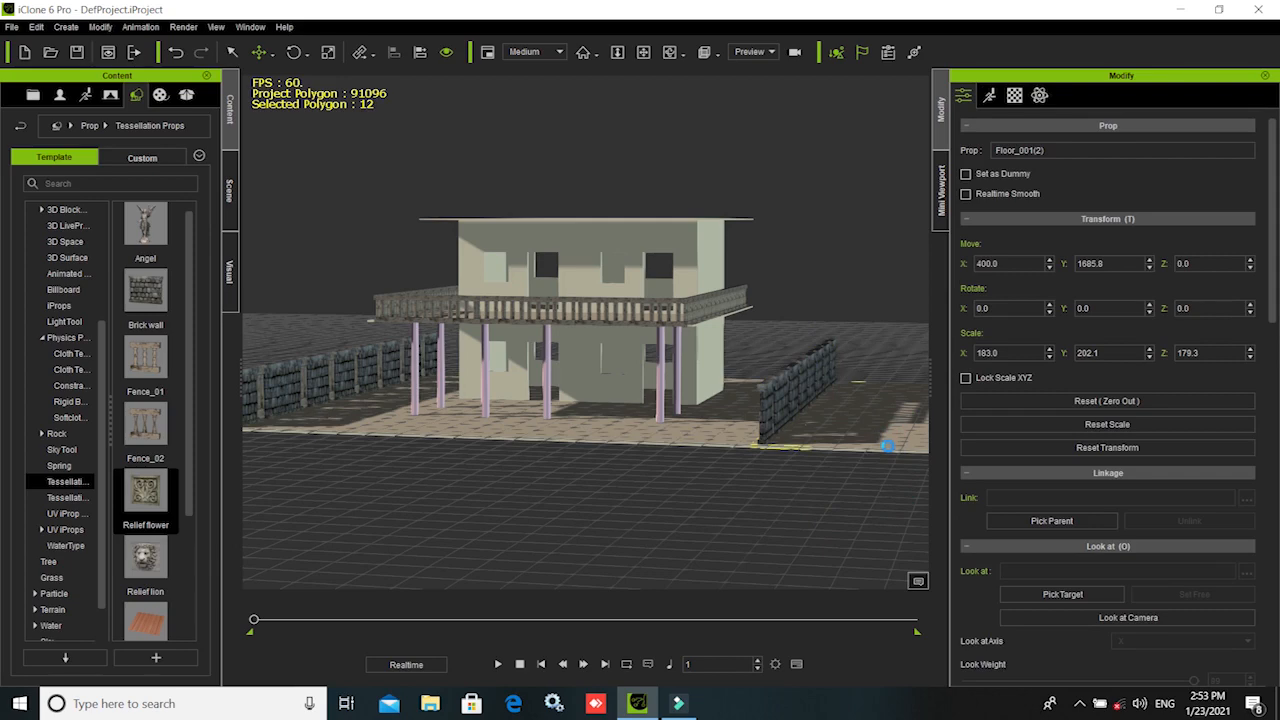
{"action": "key", "text": "Delete"}
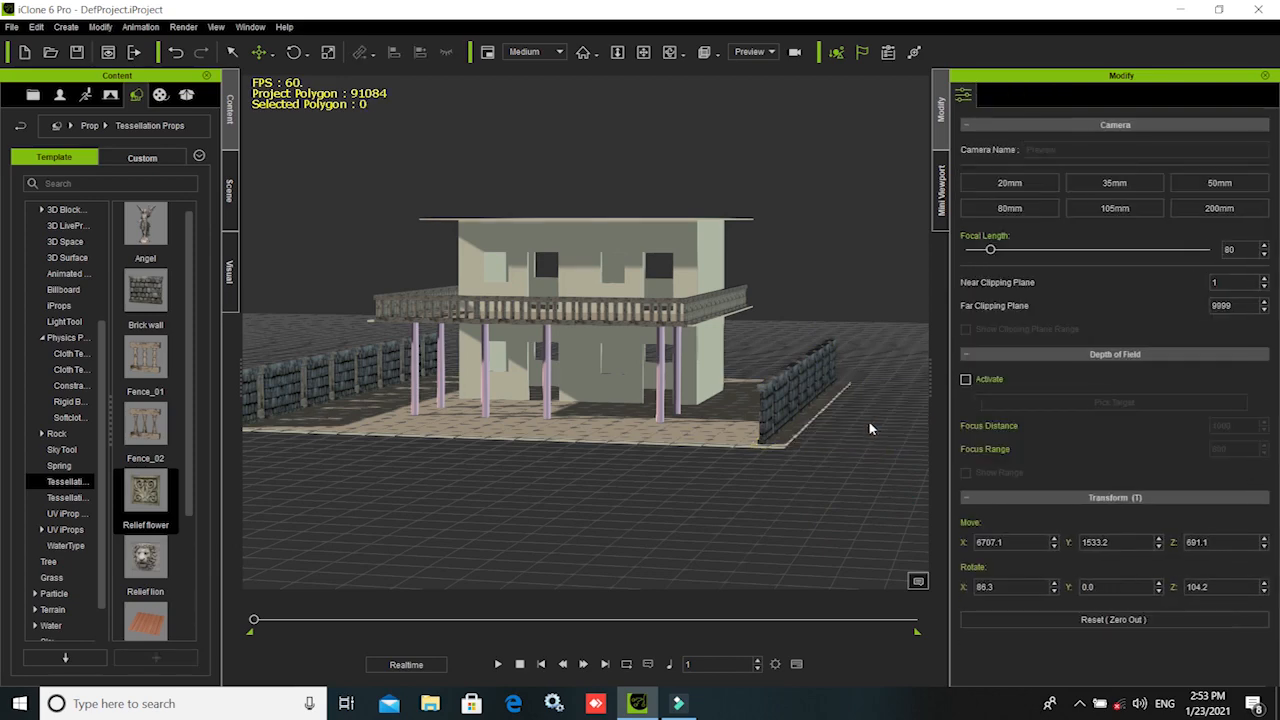
- Duplicate the brick wall at the front end of the original side row, offsetting the copy to about Y -816.7
{"action": "right_click_drag", "start_coordinate": [590, 462], "coordinate": [962, 488]}
{"action": "middle_click_drag", "start_coordinate": [624, 500], "coordinate": [495, 488]}
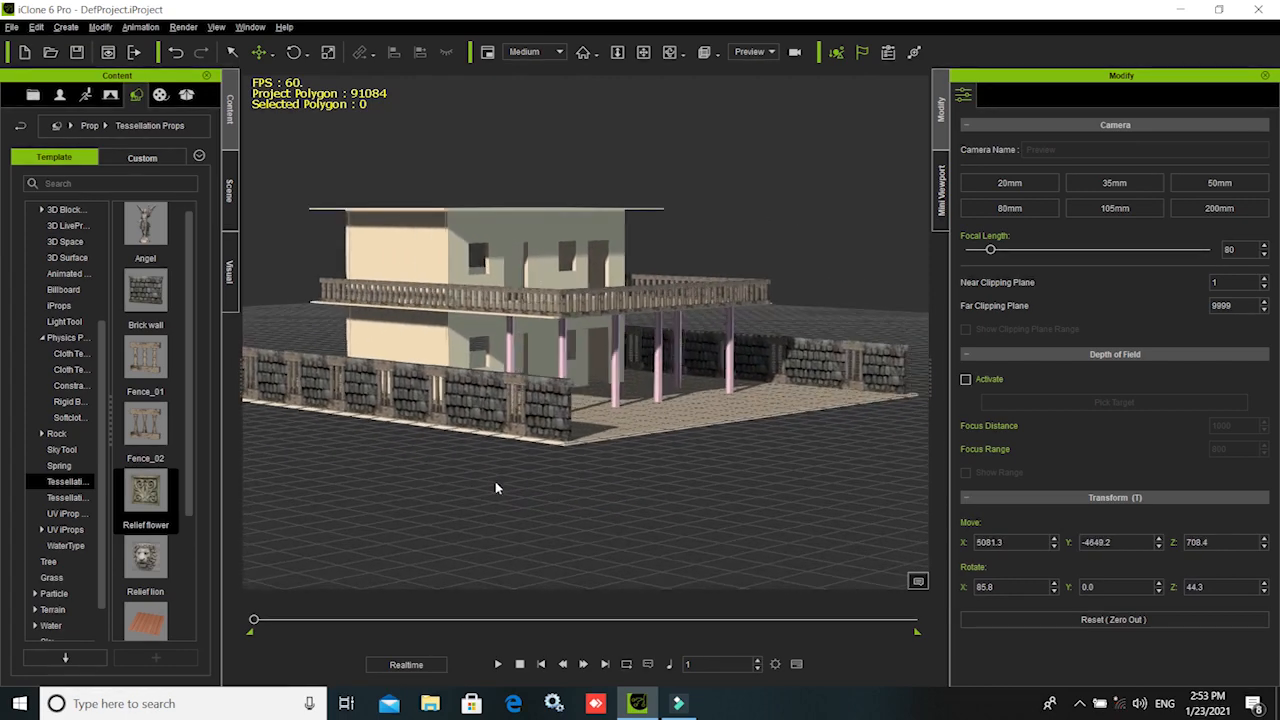
{"action": "middle_click_drag", "start_coordinate": [716, 494], "coordinate": [668, 509]}
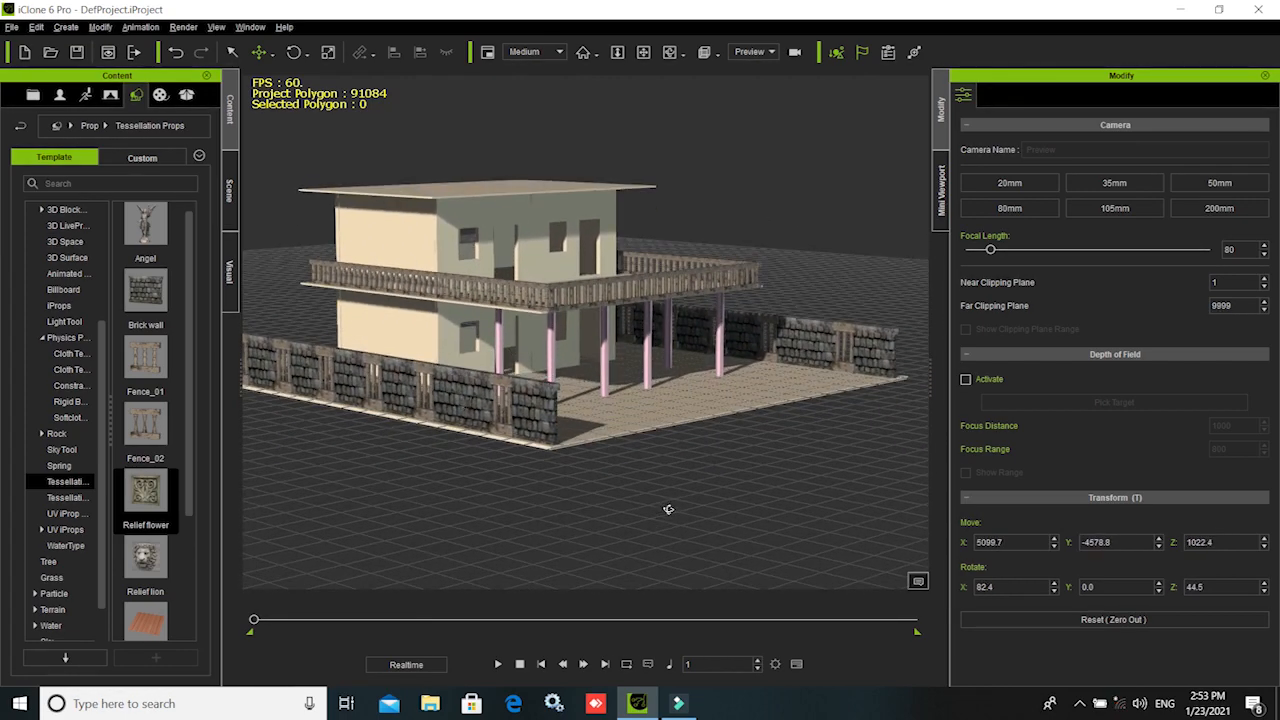
{"action": "left_click", "coordinate": [523, 398]}
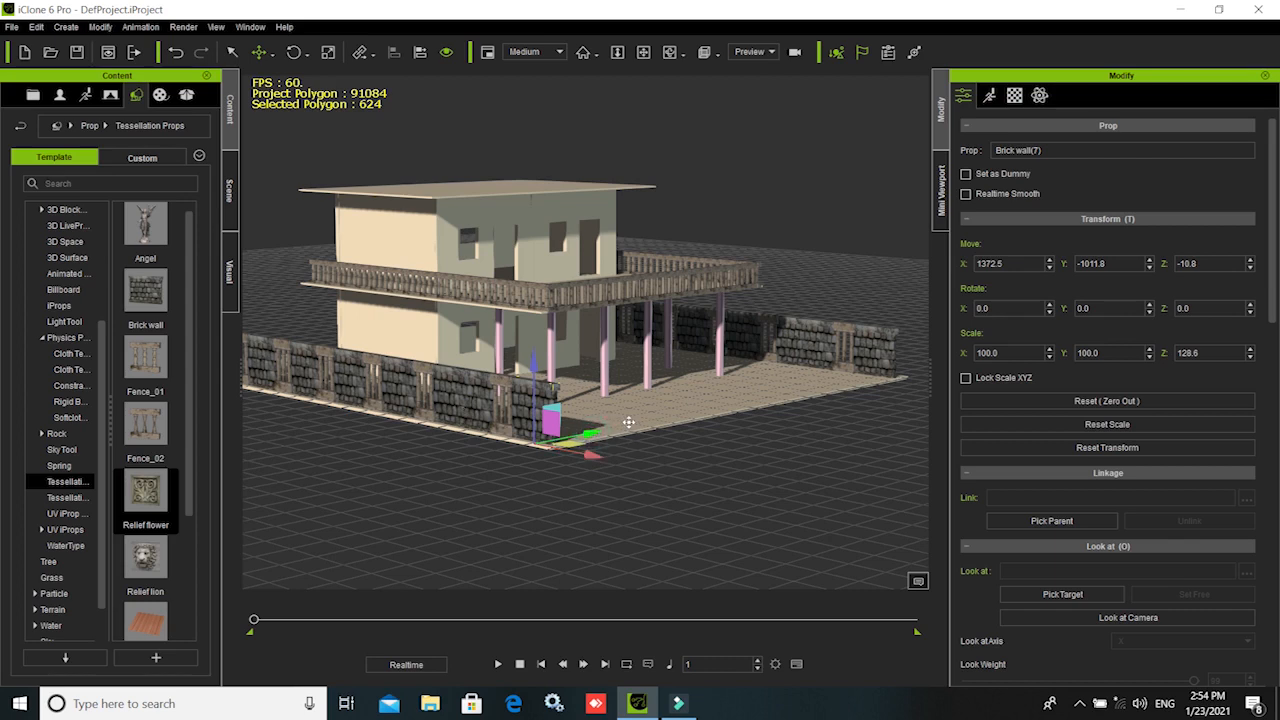
{"action": "left_click_drag", "start_coordinate": [591, 434], "coordinate": [635, 428], "text": "ctrl"}
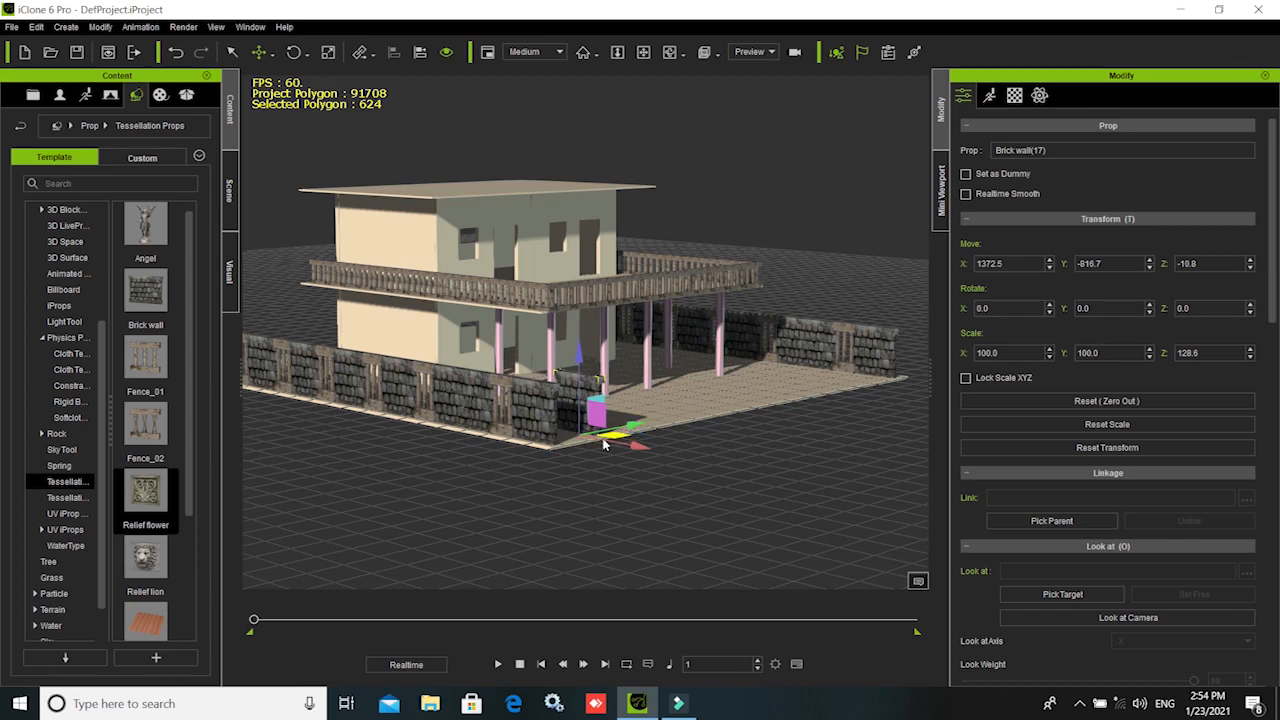
- Rotate the brick wall copy to 90 degrees around Z and place it on the front corner at about X 1441.1, Y -892.5
{"action": "key", "text": "e"}
{"action": "left_click_drag", "start_coordinate": [573, 451], "coordinate": [619, 443]}
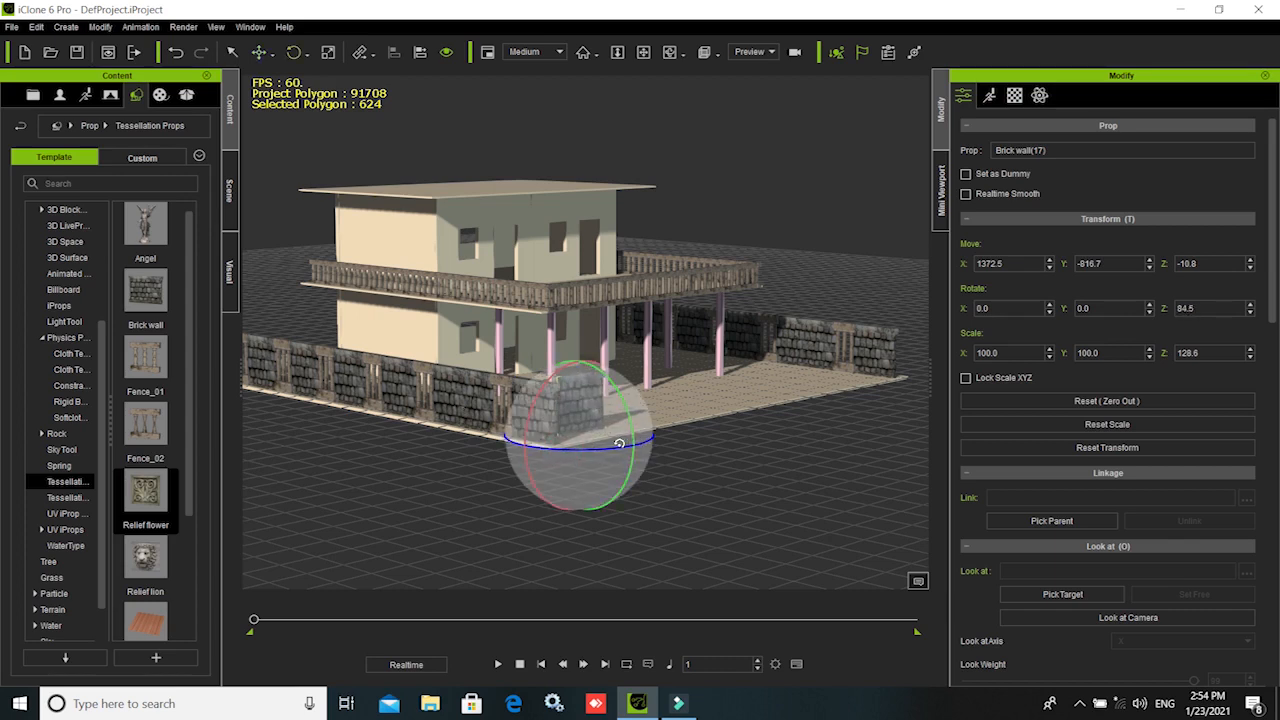
{"action": "double_click", "coordinate": [1186, 308]}
{"action": "type", "text": "90"}
{"action": "key", "text": "Return"}
{"action": "key", "text": "w"}
{"action": "left_click_drag", "start_coordinate": [522, 423], "coordinate": [538, 444]}
{"action": "left_click_drag", "start_coordinate": [651, 426], "coordinate": [634, 429]}
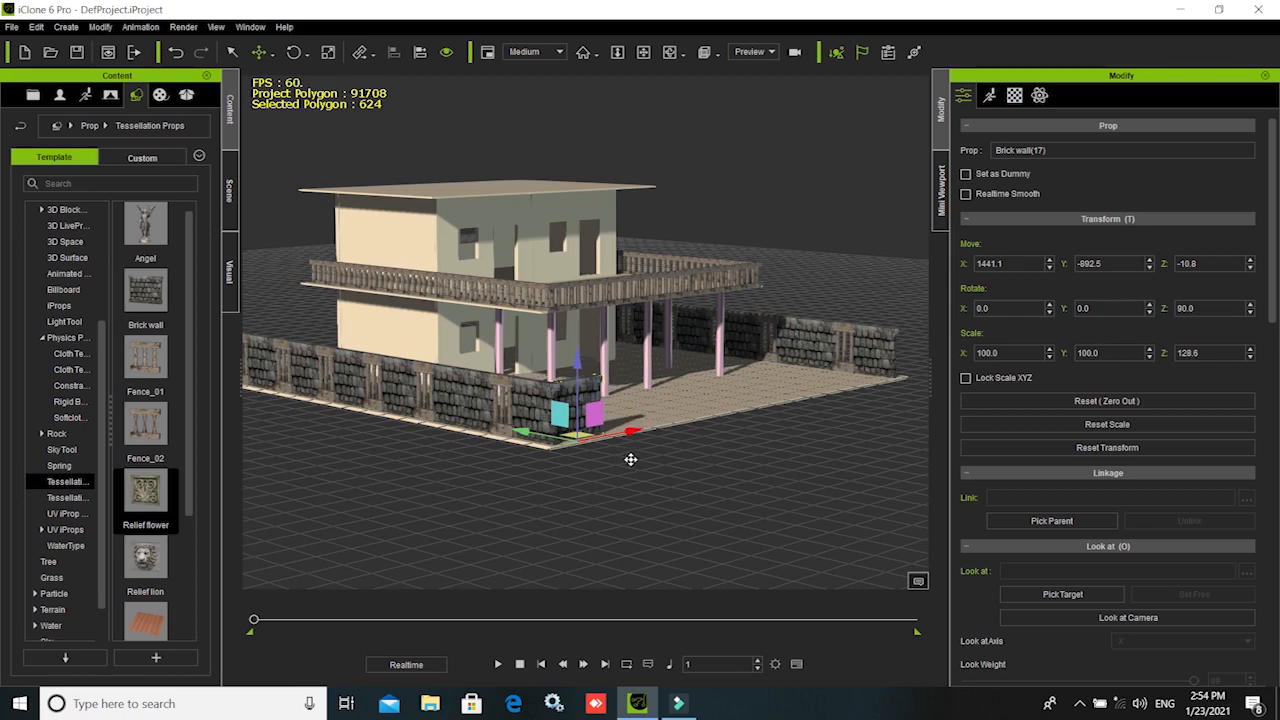
- Duplicate the last fence of the side row and move the copy to the front slab edge at about X 1507.6
{"action": "middle_click_drag", "start_coordinate": [645, 531], "coordinate": [450, 548]}
{"action": "scroll", "coordinate": [600, 398], "scroll_direction": "up", "scroll_amount": 4}
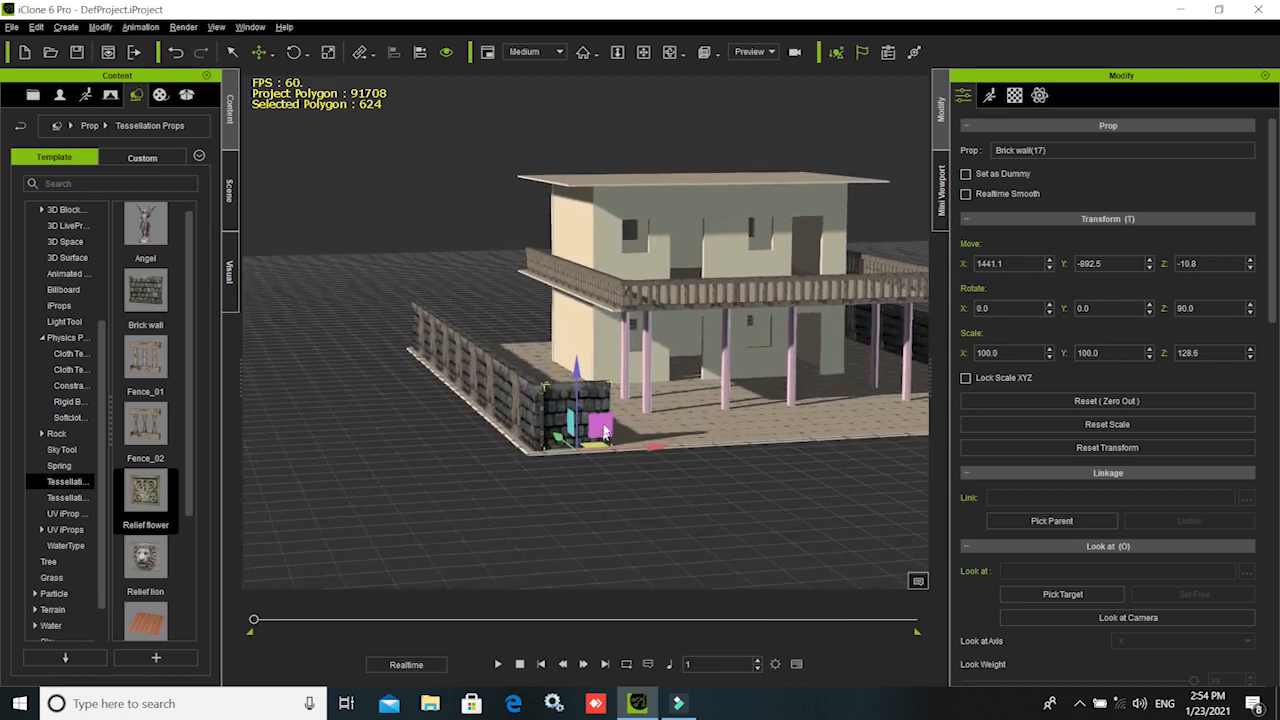
{"action": "scroll", "coordinate": [602, 418], "scroll_direction": "up", "scroll_amount": 3}
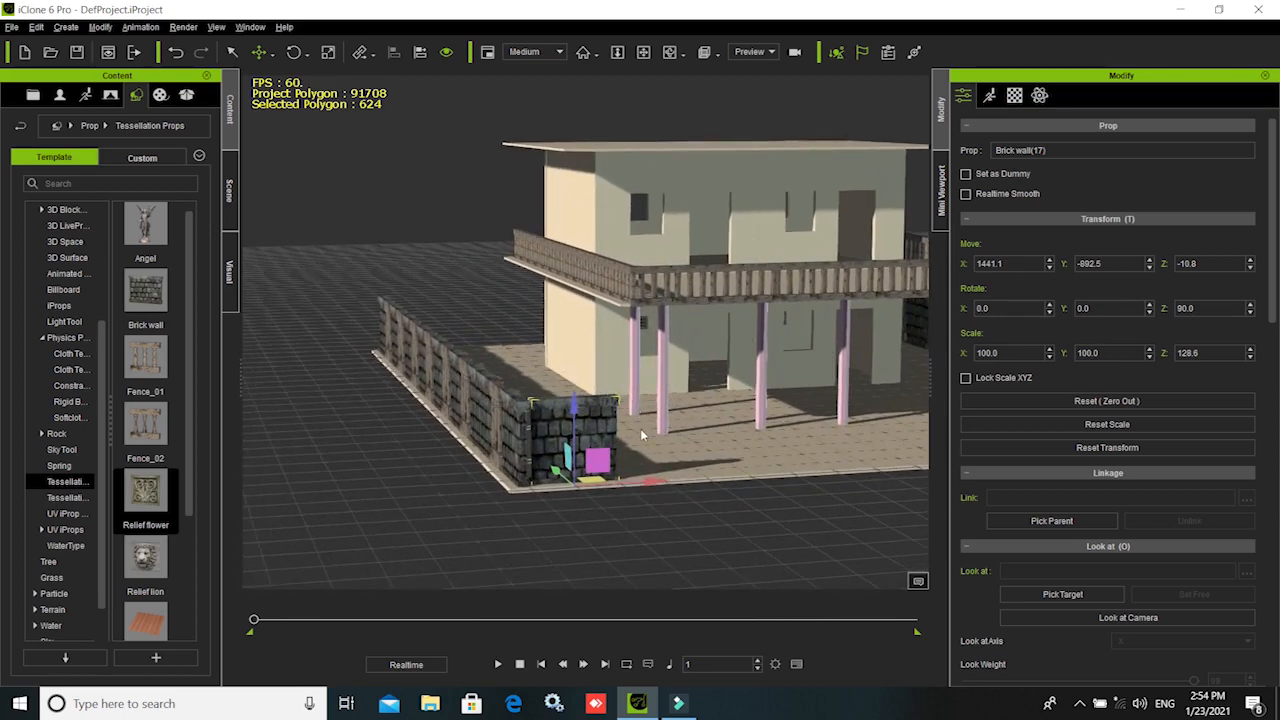
{"action": "middle_click_drag", "start_coordinate": [694, 491], "coordinate": [462, 400]}
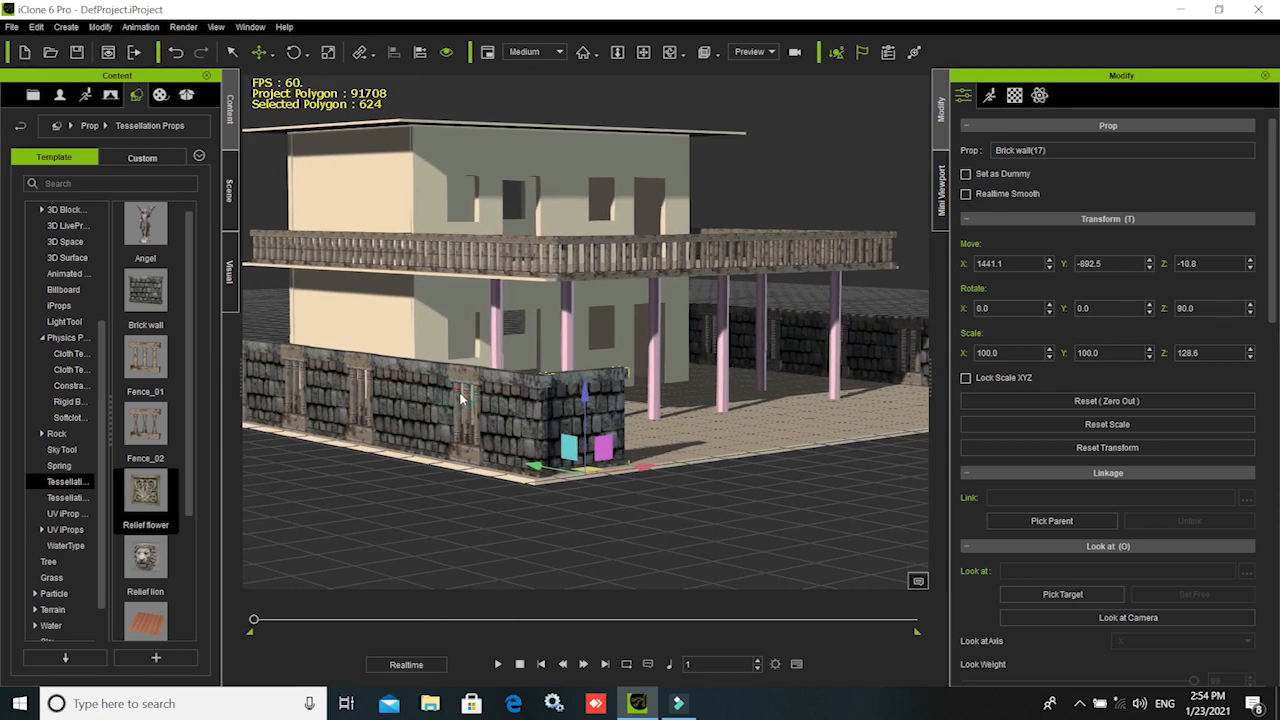
{"action": "left_click", "coordinate": [465, 398]}
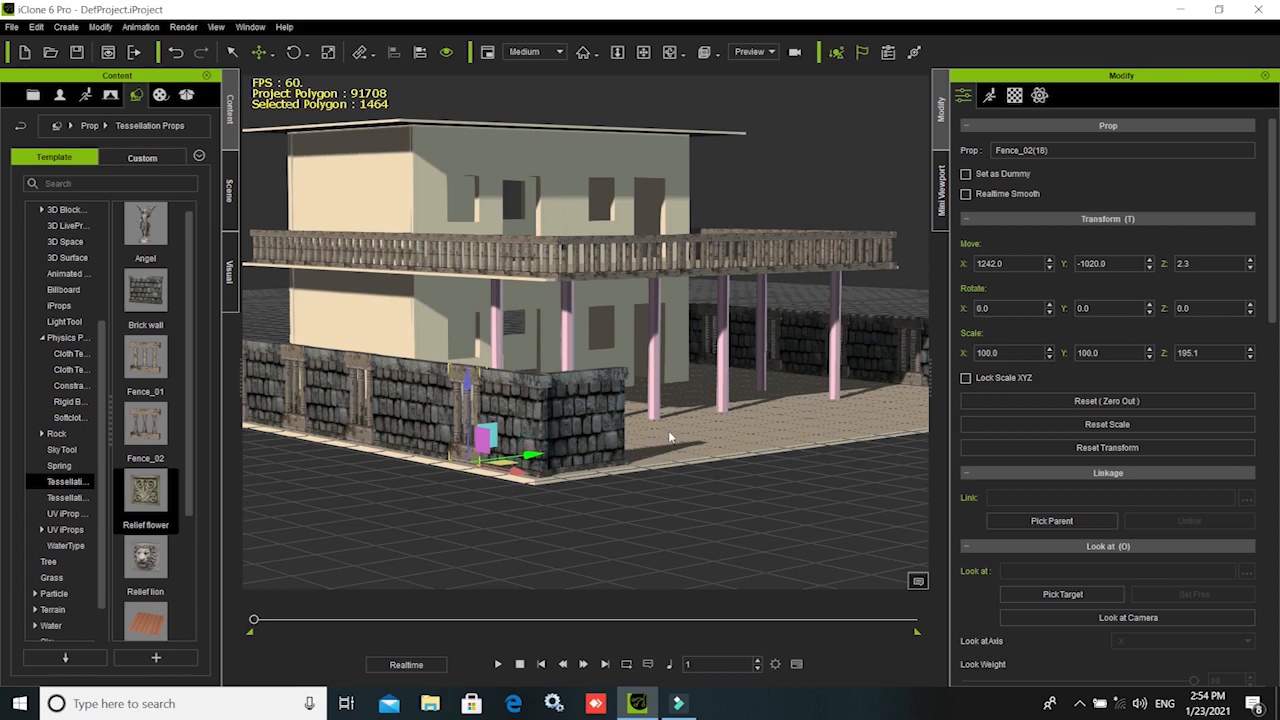
{"action": "left_click_drag", "start_coordinate": [669, 437], "coordinate": [736, 474], "text": "ctrl"}
{"action": "right_click_drag", "start_coordinate": [640, 531], "coordinate": [568, 547], "text": "alt"}
{"action": "left_click_drag", "start_coordinate": [745, 443], "coordinate": [654, 491]}
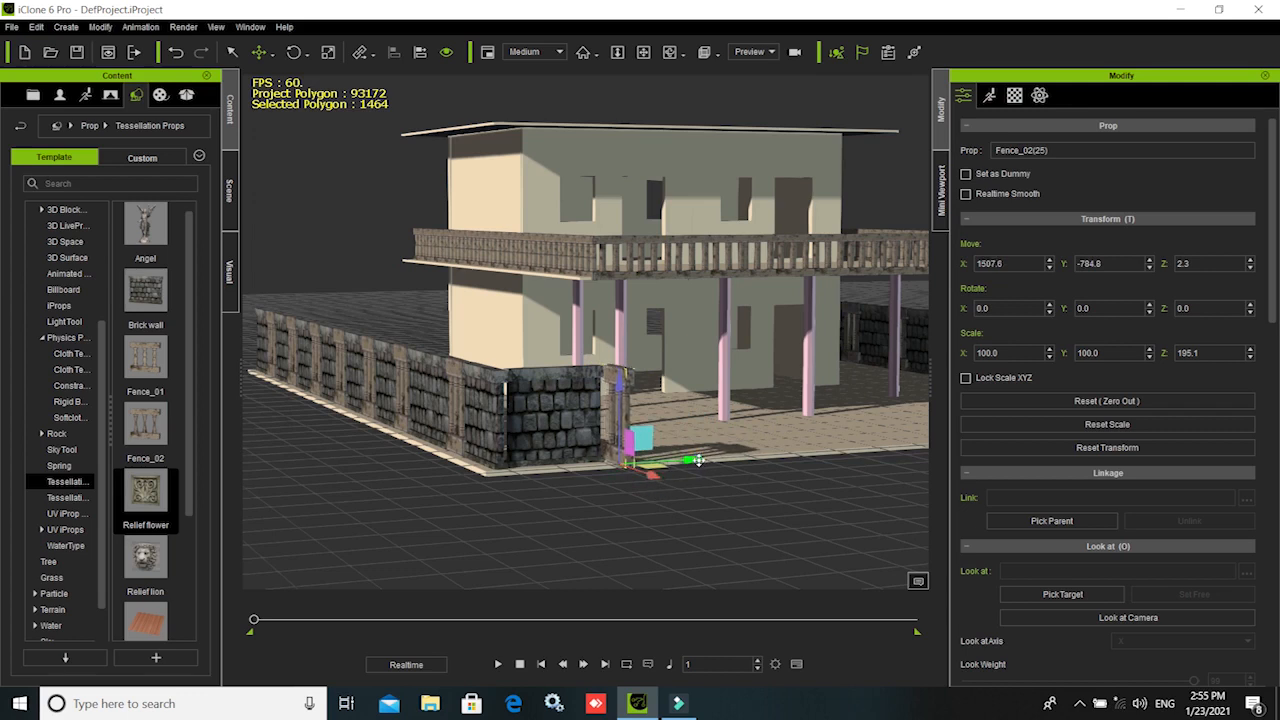
- Slide the fence copy along the front edge to about Y -809.5, against the end of the corner brick wall
{"action": "left_click_drag", "start_coordinate": [738, 467], "coordinate": [797, 456]}
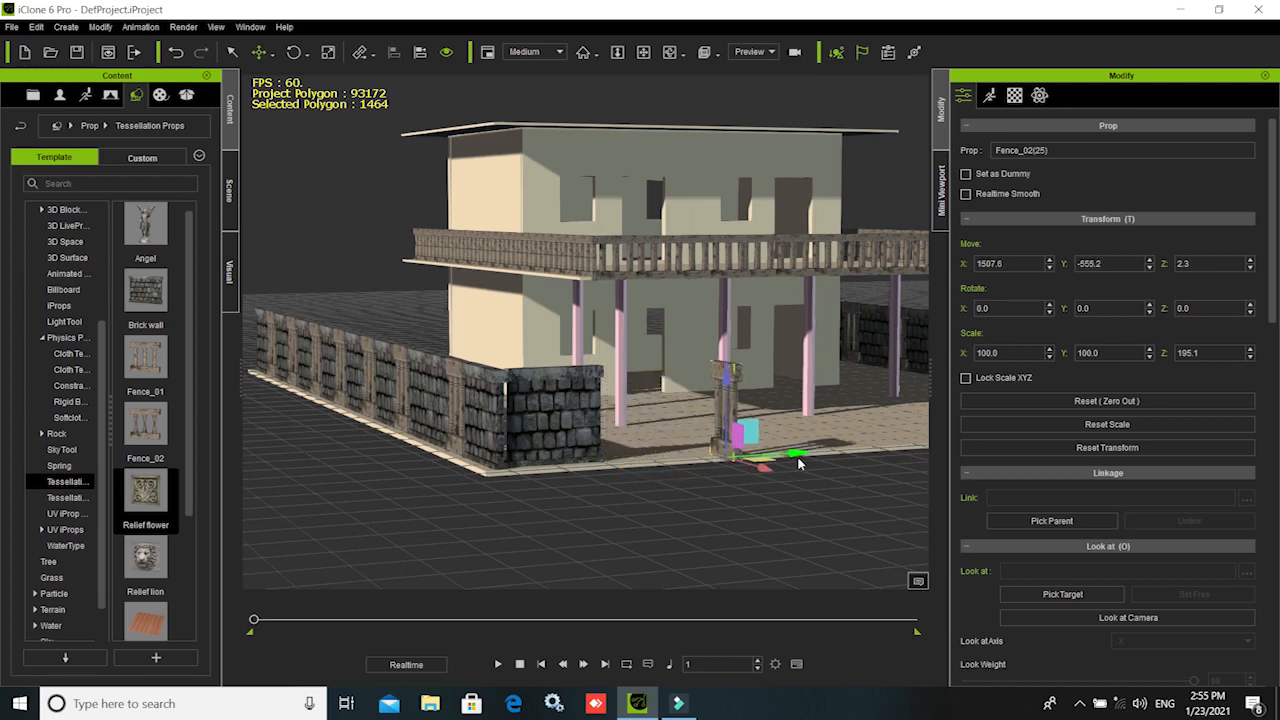
{"action": "right_click_drag", "start_coordinate": [624, 544], "coordinate": [554, 577], "text": "alt"}
{"action": "left_click_drag", "start_coordinate": [611, 489], "coordinate": [457, 568], "text": "alt"}
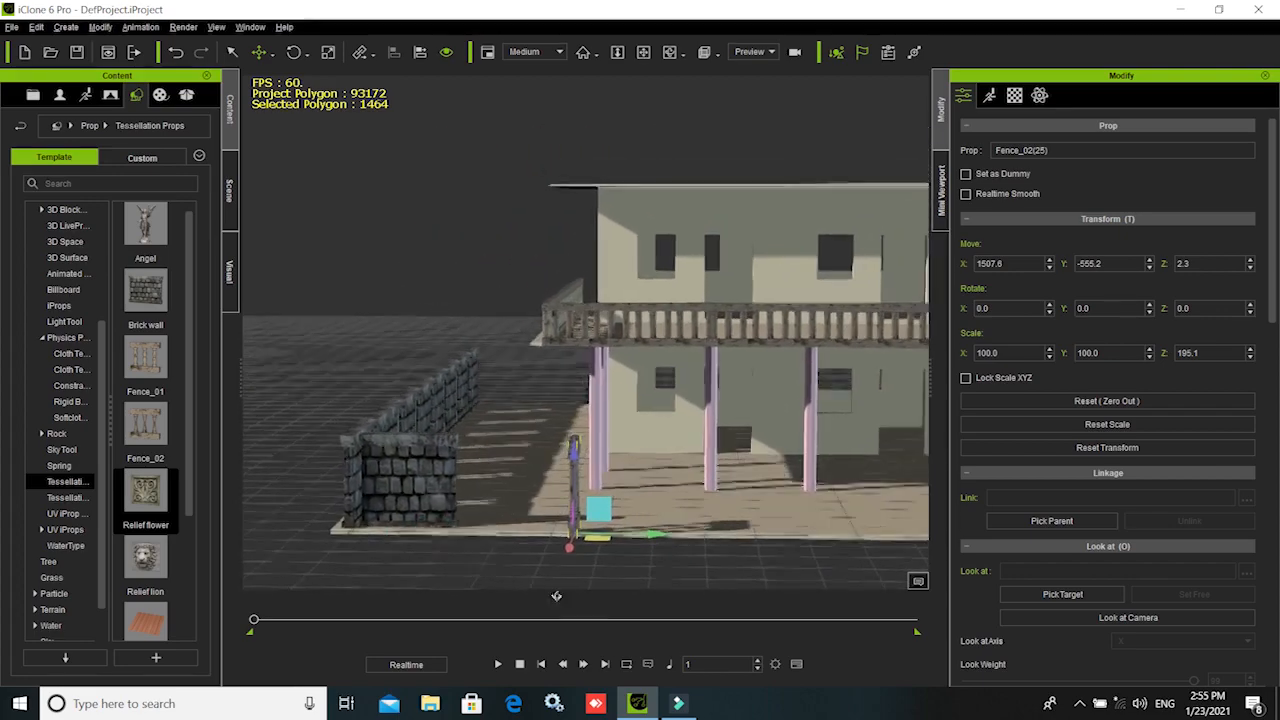
{"action": "right_click_drag", "start_coordinate": [534, 589], "coordinate": [669, 530], "text": "alt"}
{"action": "left_click_drag", "start_coordinate": [669, 530], "coordinate": [688, 436], "text": "alt"}
{"action": "right_click_drag", "start_coordinate": [529, 458], "coordinate": [543, 486], "text": "alt"}
{"action": "mouse_move", "coordinate": [537, 491]}
{"action": "left_mouse_down", "text": "alt"}
{"action": "mouse_move", "coordinate": [534, 526]}
{"action": "mouse_move", "coordinate": [534, 506]}
{"action": "left_mouse_up", "text": "alt"}
{"action": "right_click_drag", "start_coordinate": [534, 506], "coordinate": [576, 512], "text": "alt"}
{"action": "left_click_drag", "start_coordinate": [673, 418], "coordinate": [510, 462]}
{"action": "left_click", "coordinate": [576, 491]}
- Duplicate the front corner brick wall and place the copy at the opposite front corner, at about Y 681.6, adjusting it outward in X
{"action": "scroll", "coordinate": [572, 437], "scroll_direction": "down", "scroll_amount": 2}
{"action": "scroll", "coordinate": [572, 437], "scroll_direction": "down", "scroll_amount": 5}
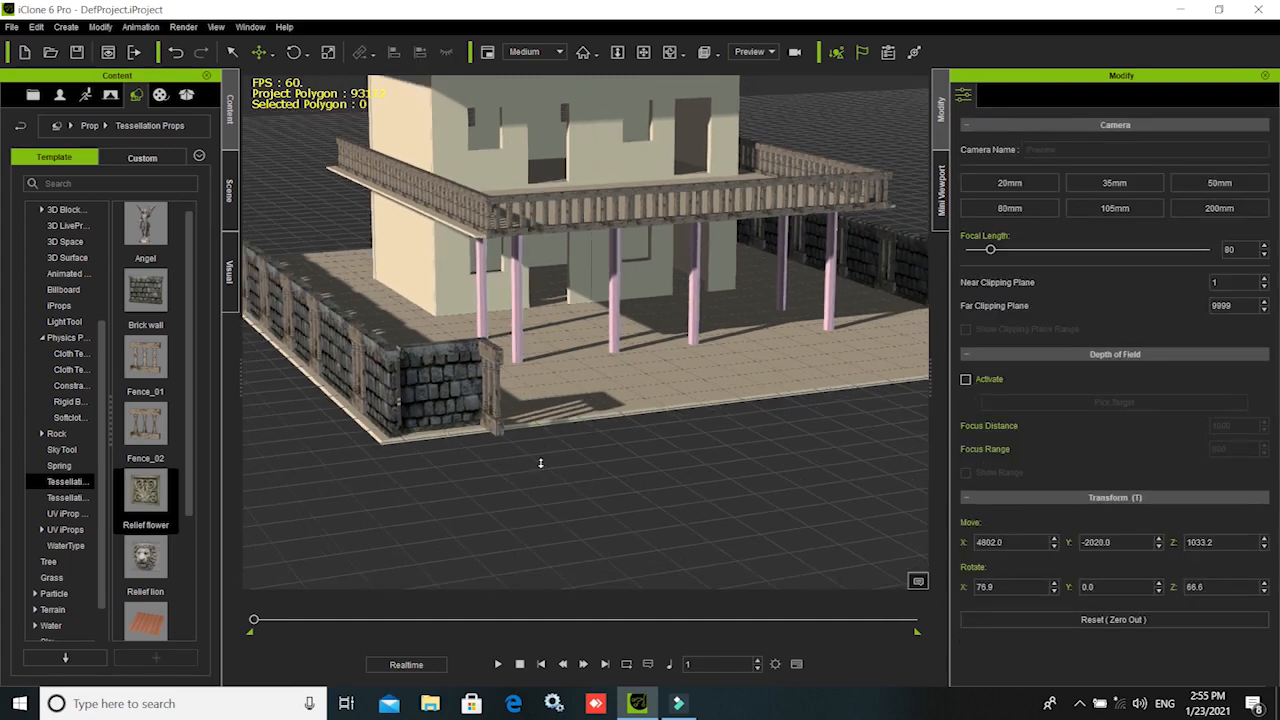
{"action": "right_click_drag", "start_coordinate": [692, 512], "coordinate": [615, 499]}
{"action": "middle_click_drag", "start_coordinate": [614, 503], "coordinate": [512, 490]}
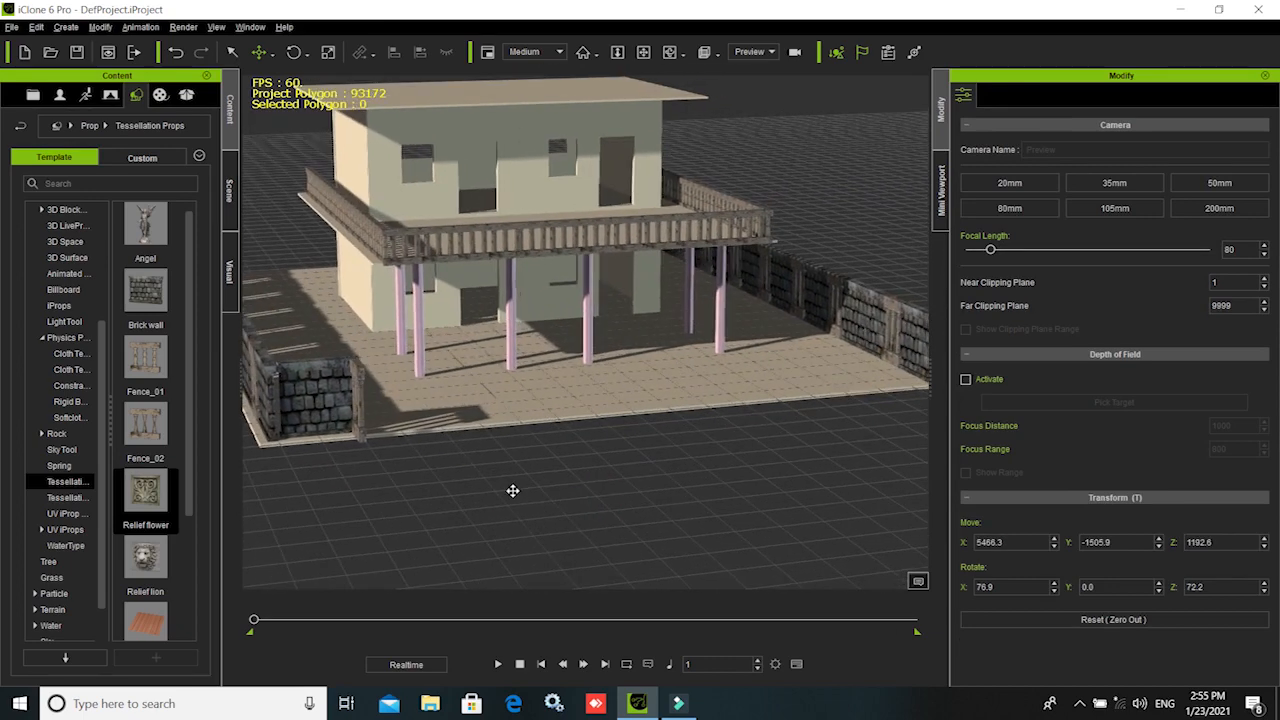
{"action": "left_click", "coordinate": [328, 379]}
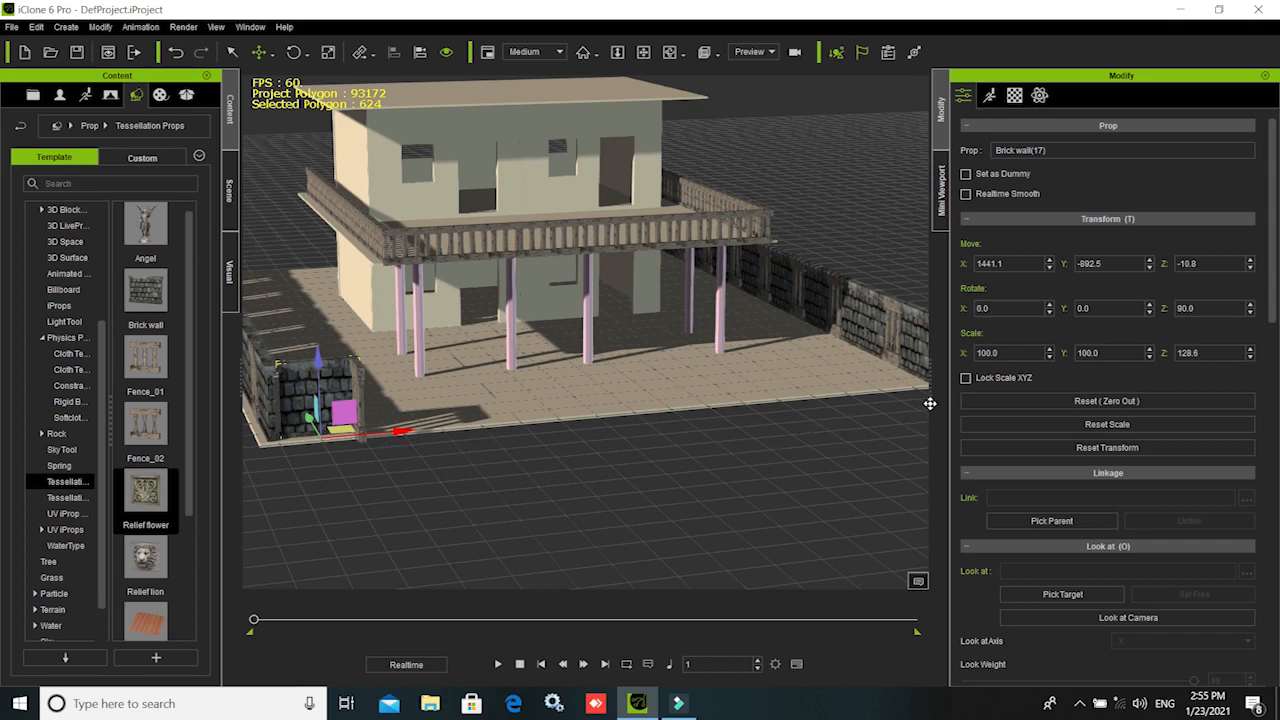
{"action": "key", "text": "ctrl+d"}
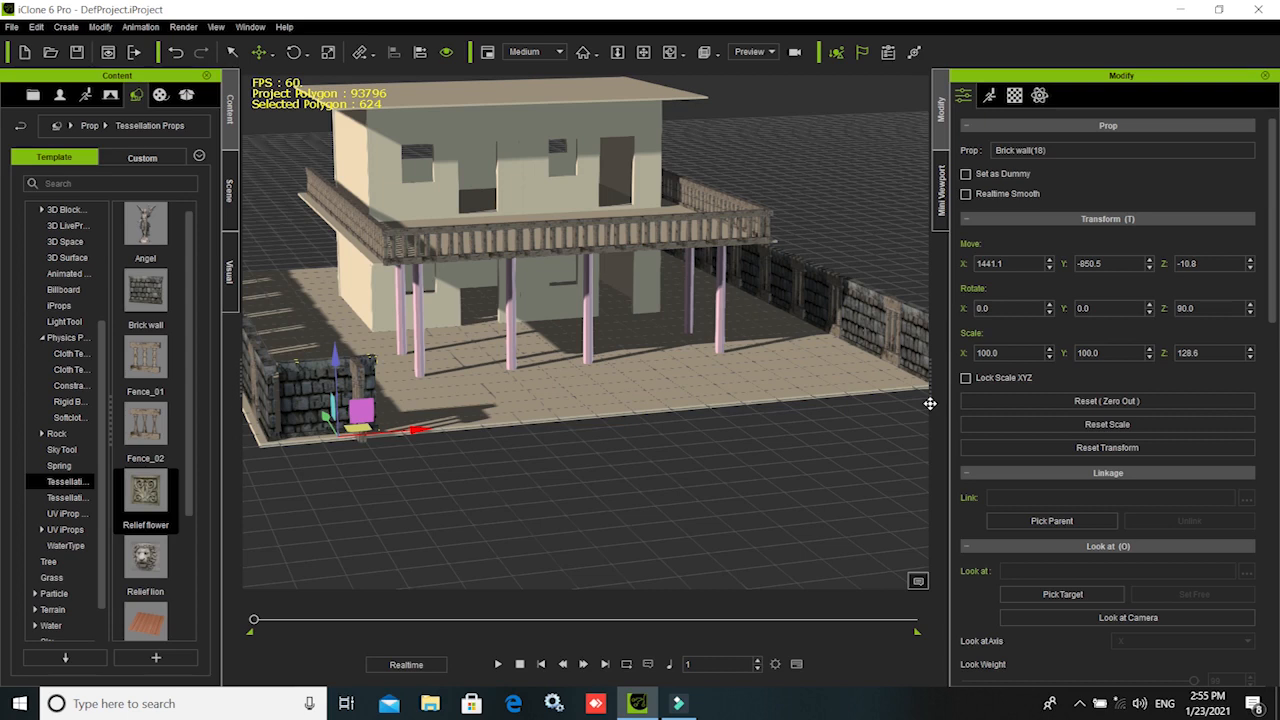
{"action": "left_click_drag", "start_coordinate": [930, 403], "coordinate": [966, 372]}
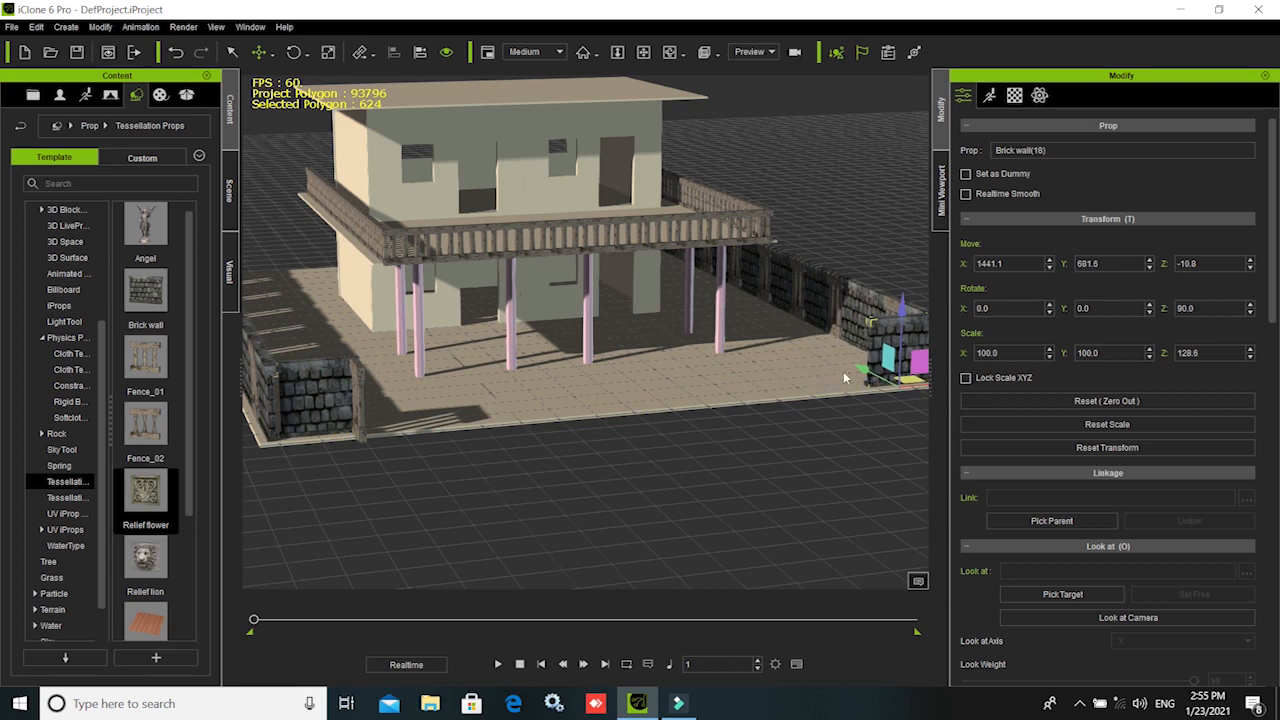
{"action": "left_click_drag", "start_coordinate": [862, 371], "coordinate": [867, 375]}
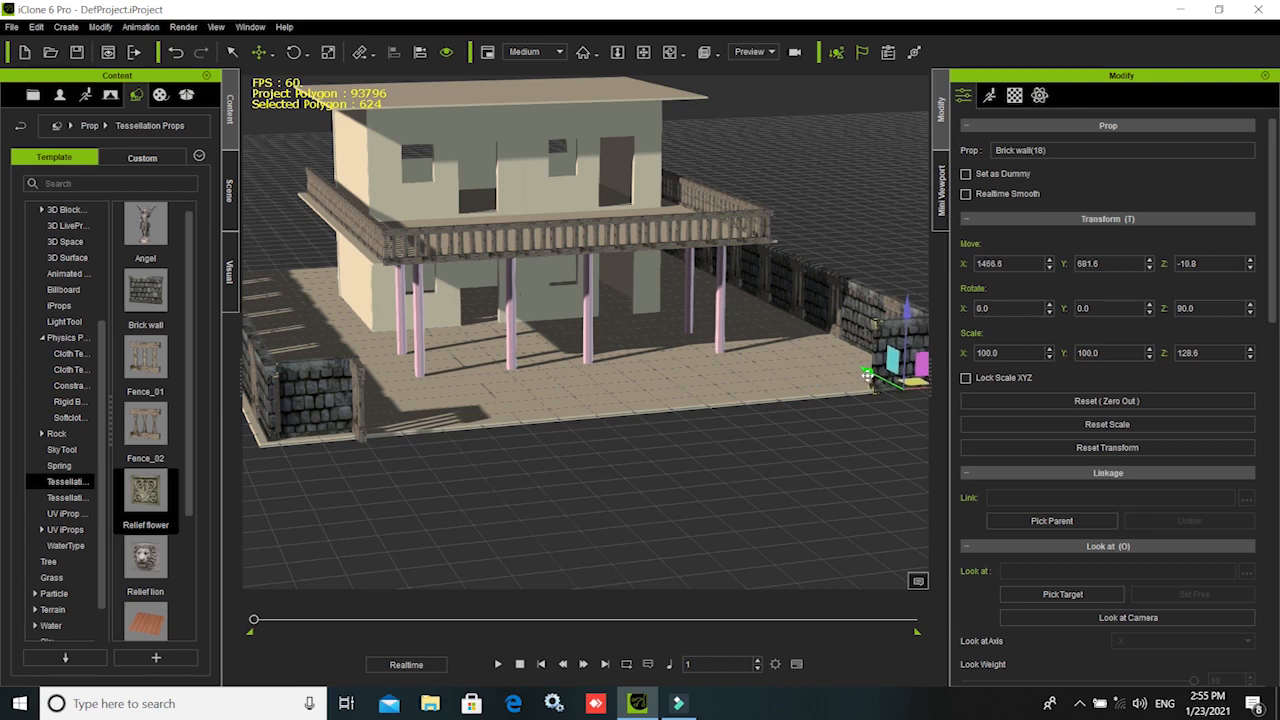
- Duplicate the front fence to the opposite corner's brick wall at about Y 598.3 and clear the selection
{"action": "left_click", "coordinate": [361, 405]}
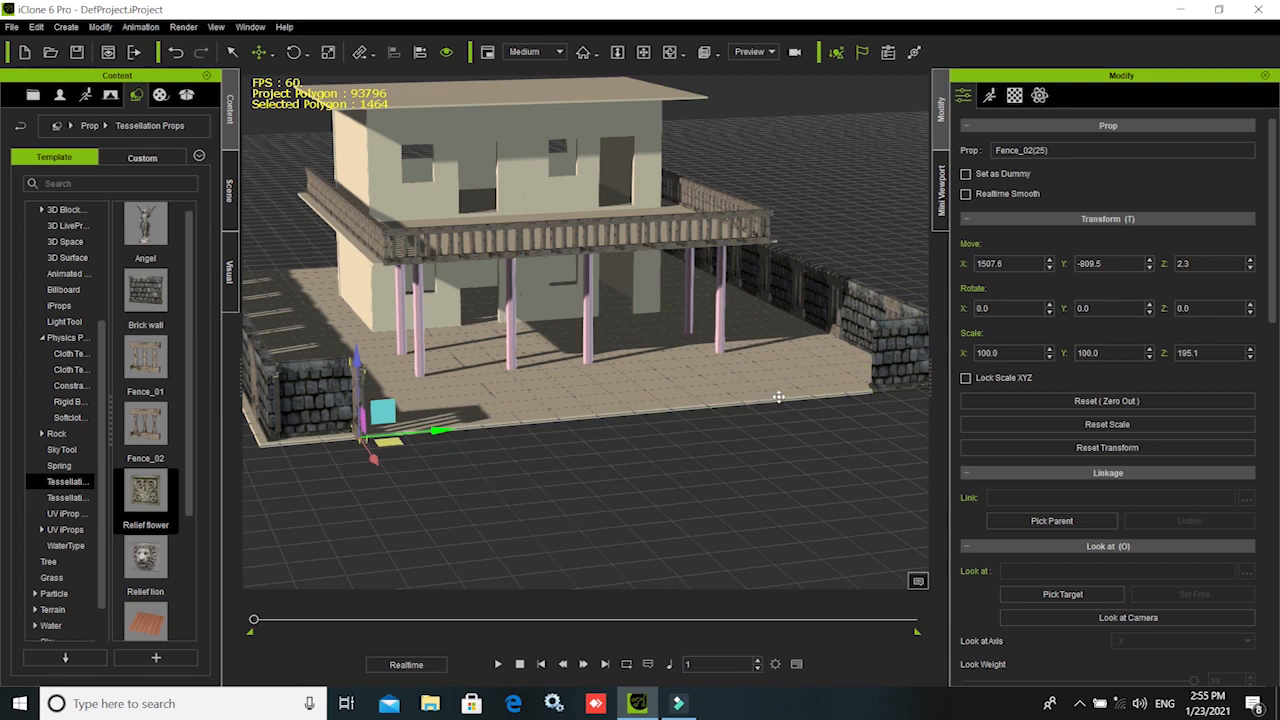
{"action": "left_click_drag", "start_coordinate": [782, 397], "coordinate": [948, 381]}
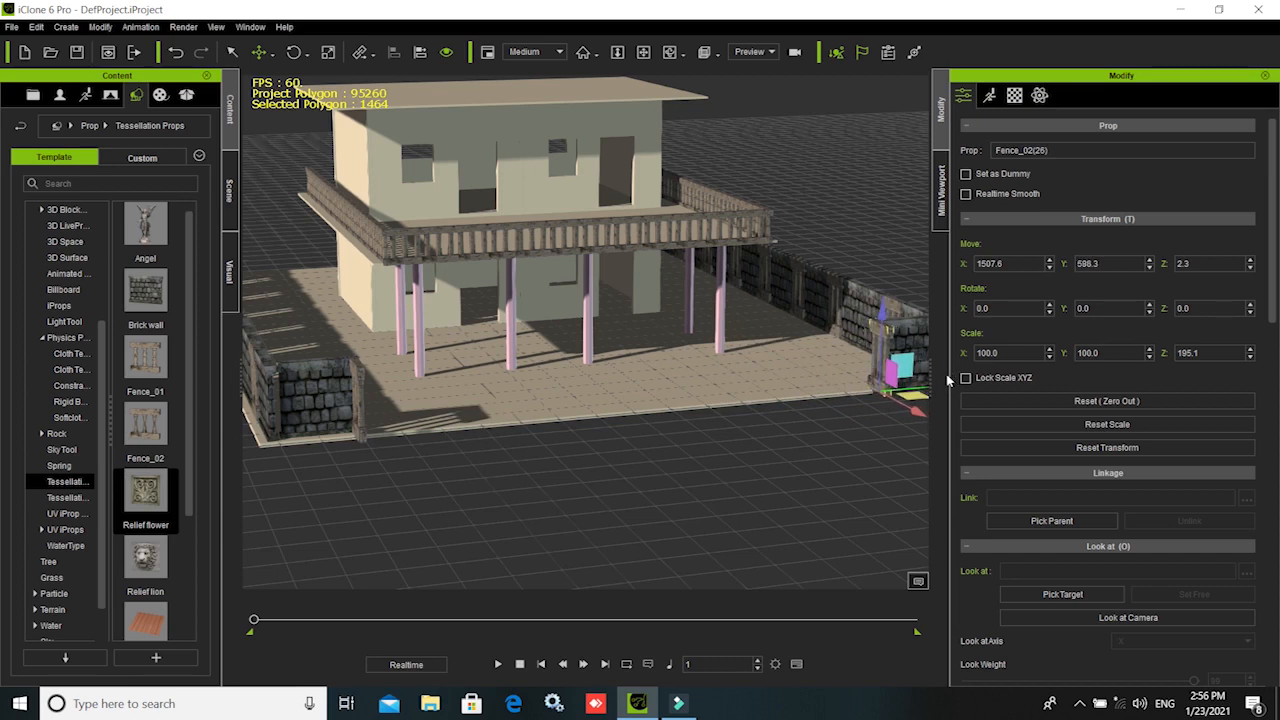
{"action": "left_click", "coordinate": [583, 471]}
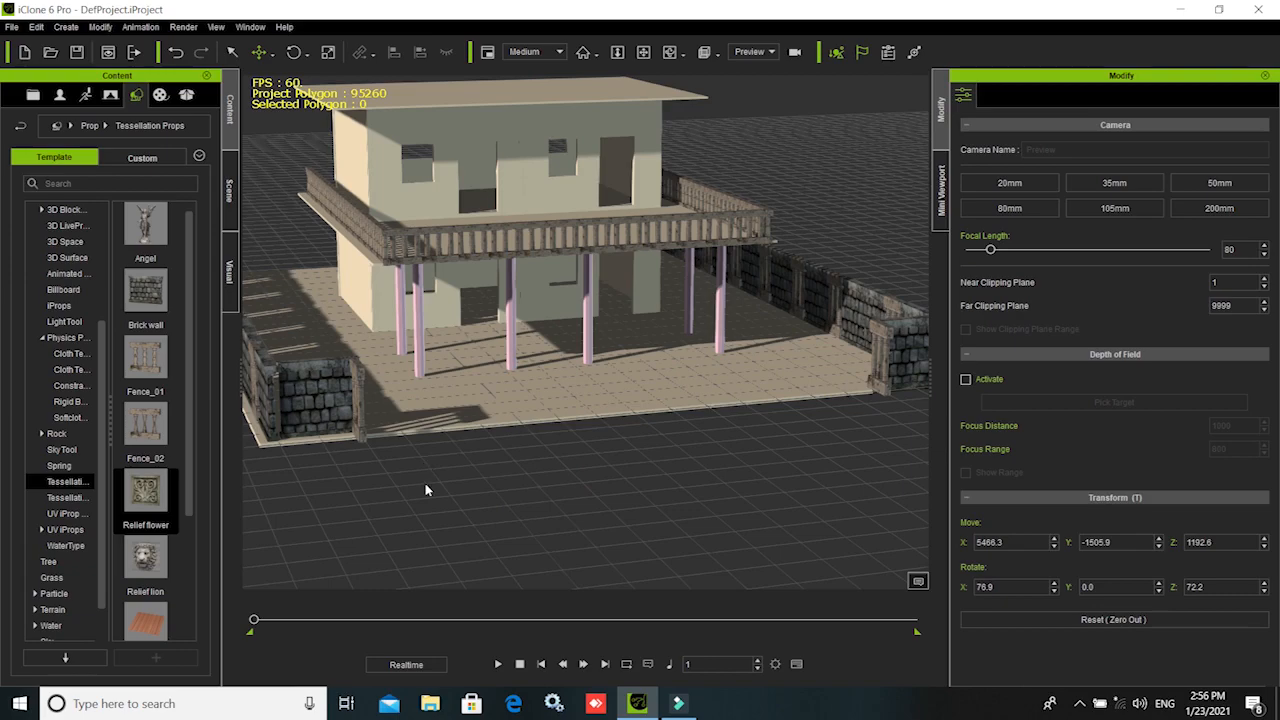
- Browse the 3D Blocks props through the Arc, Capsule and Column categories to the Wall and Floor category
{"action": "left_click_drag", "start_coordinate": [402, 512], "coordinate": [566, 480], "text": "alt"}
{"action": "right_click_drag", "start_coordinate": [566, 483], "coordinate": [603, 437], "text": "alt"}
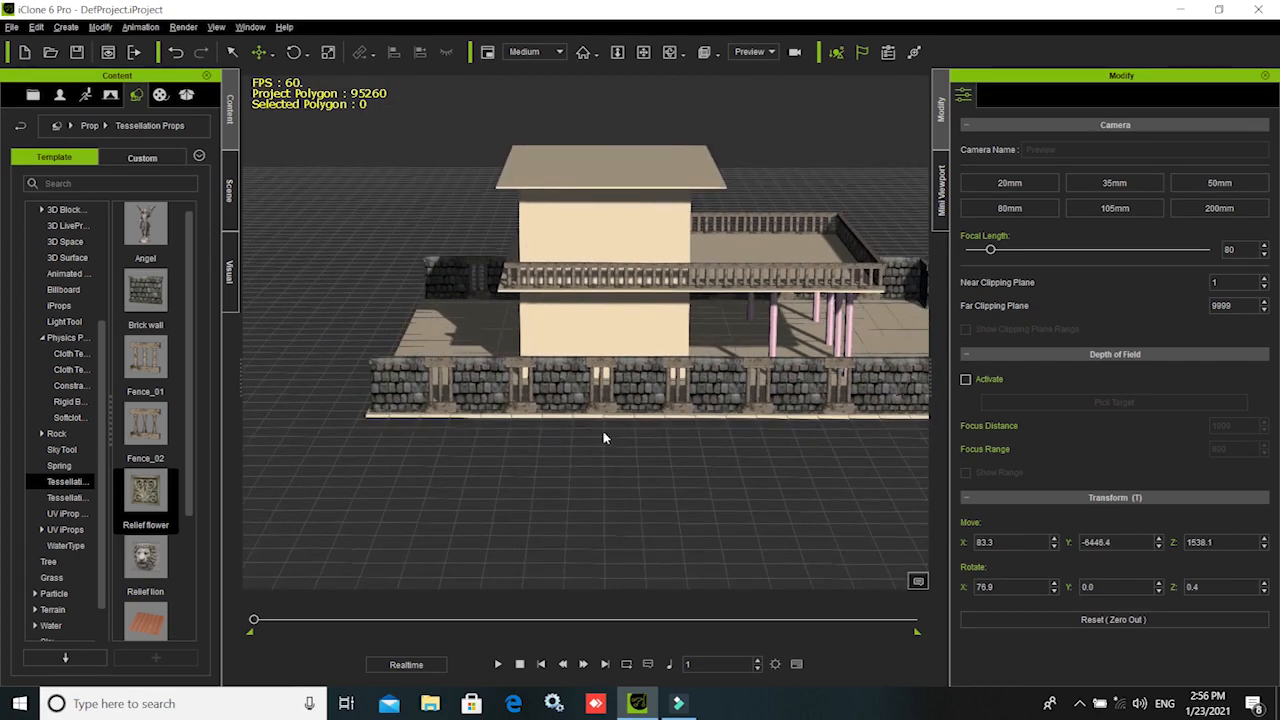
{"action": "left_click_drag", "start_coordinate": [557, 458], "coordinate": [491, 428], "text": "alt"}
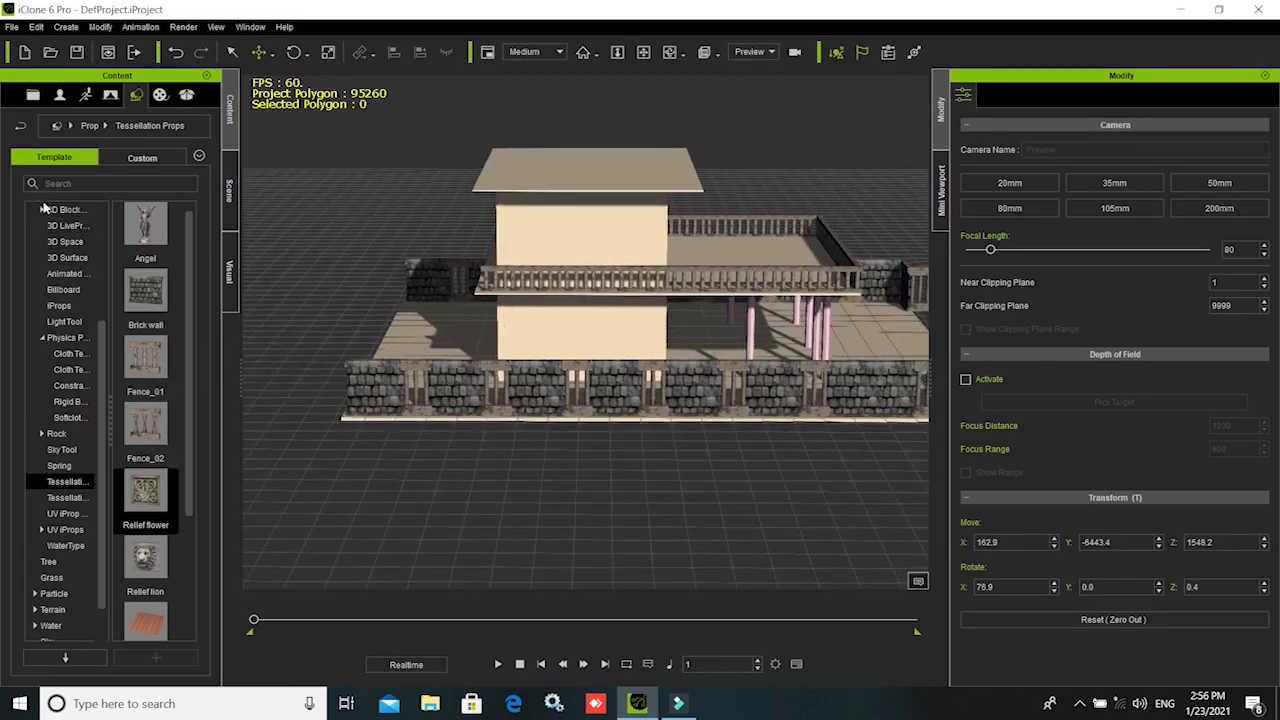
{"action": "scroll", "coordinate": [40, 215], "scroll_direction": "up", "scroll_amount": 4}
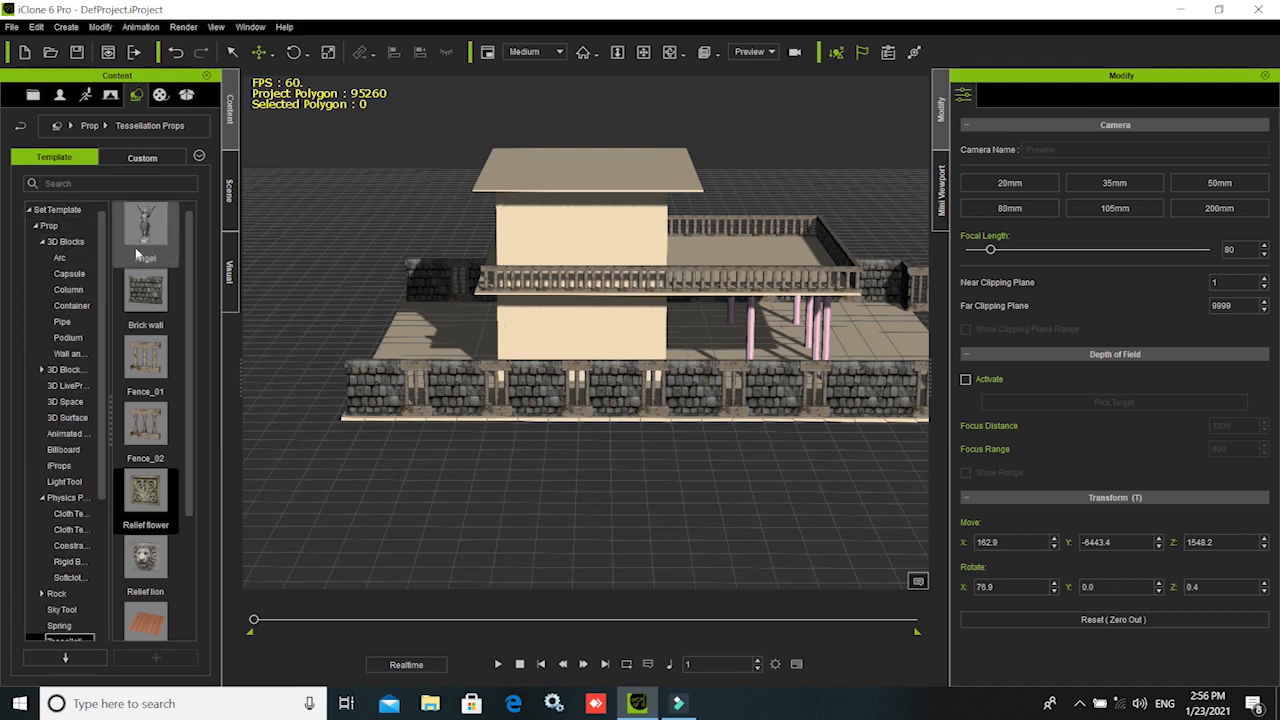
{"action": "left_click", "coordinate": [55, 225]}
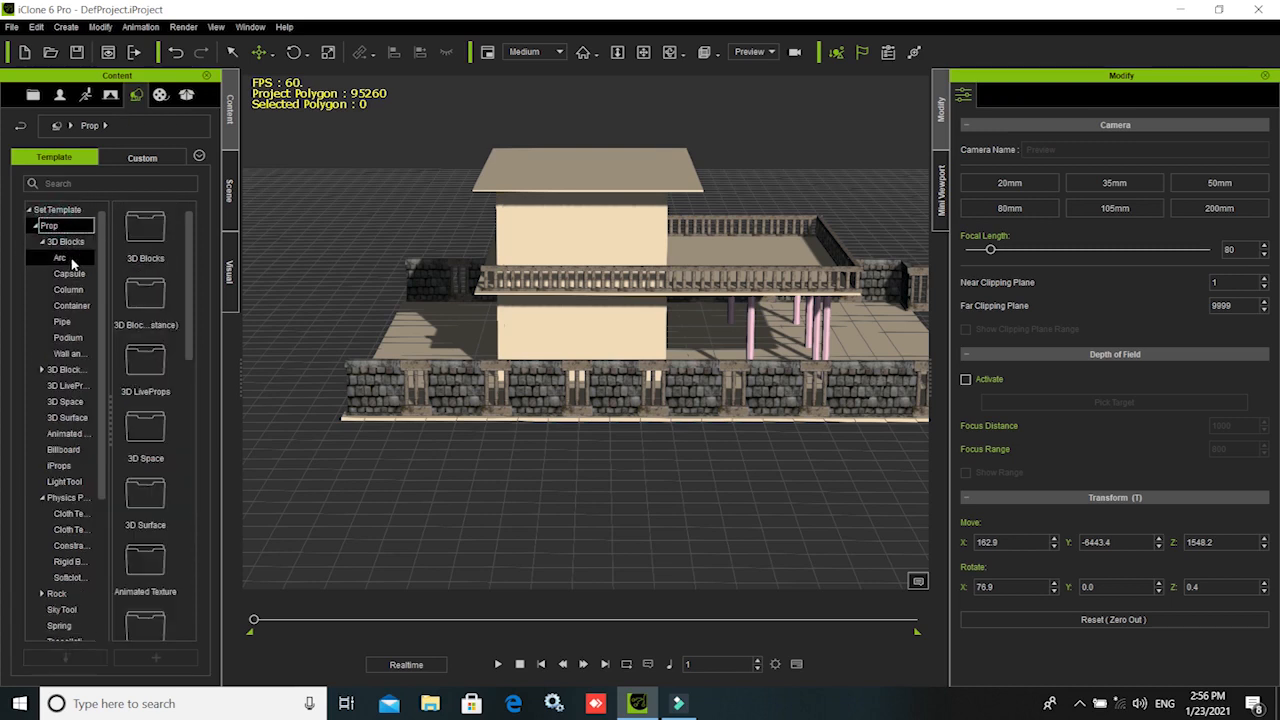
{"action": "left_click", "coordinate": [63, 257]}
{"action": "left_click", "coordinate": [71, 276]}
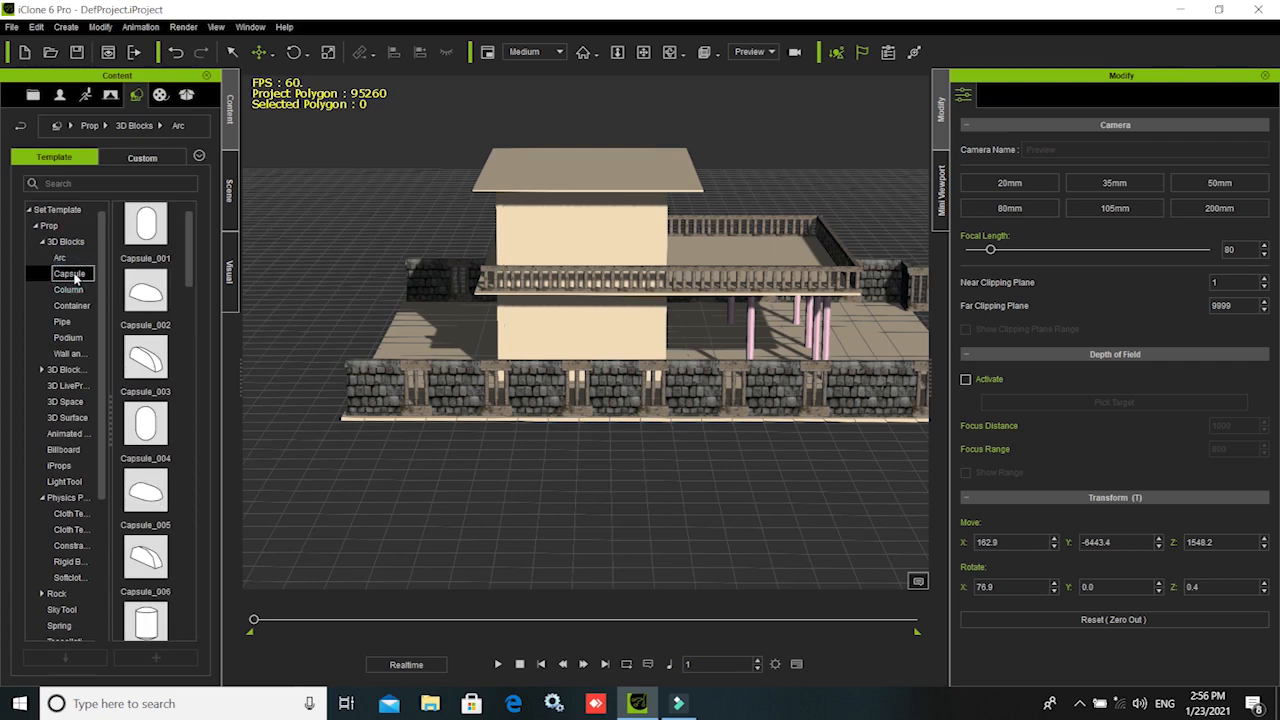
{"action": "left_click", "coordinate": [72, 291]}
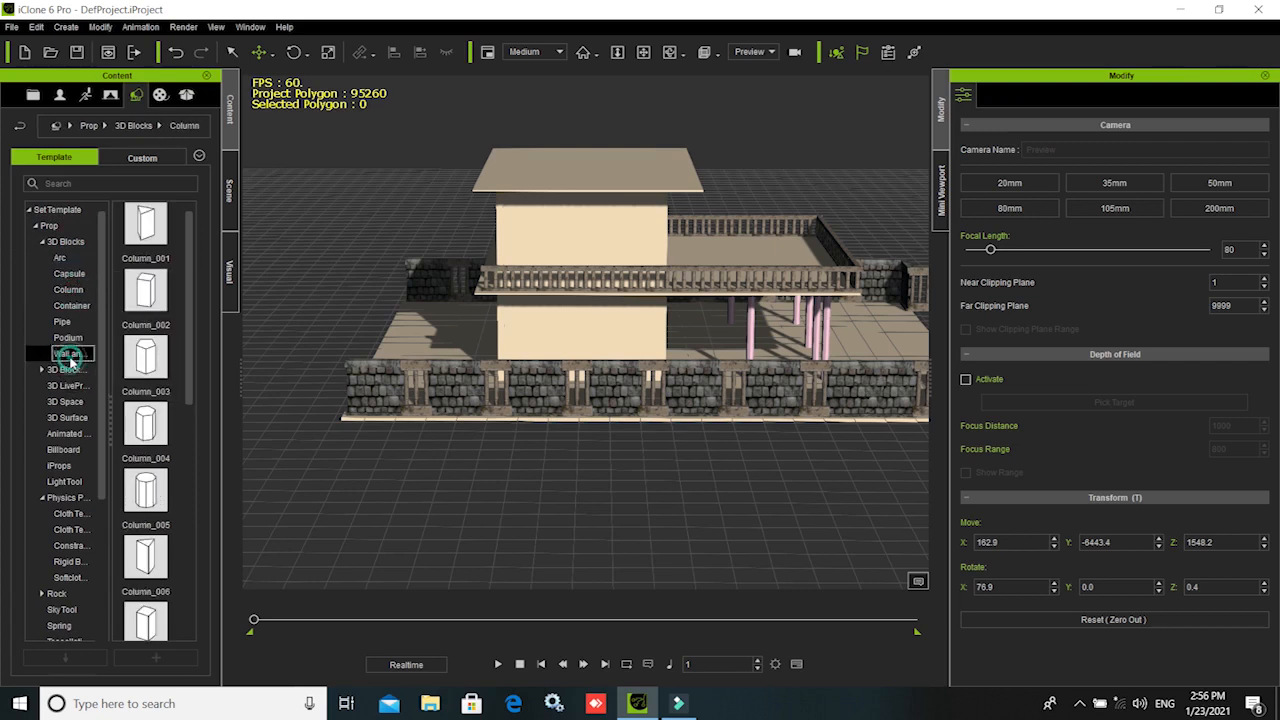
{"action": "left_click", "coordinate": [70, 353]}
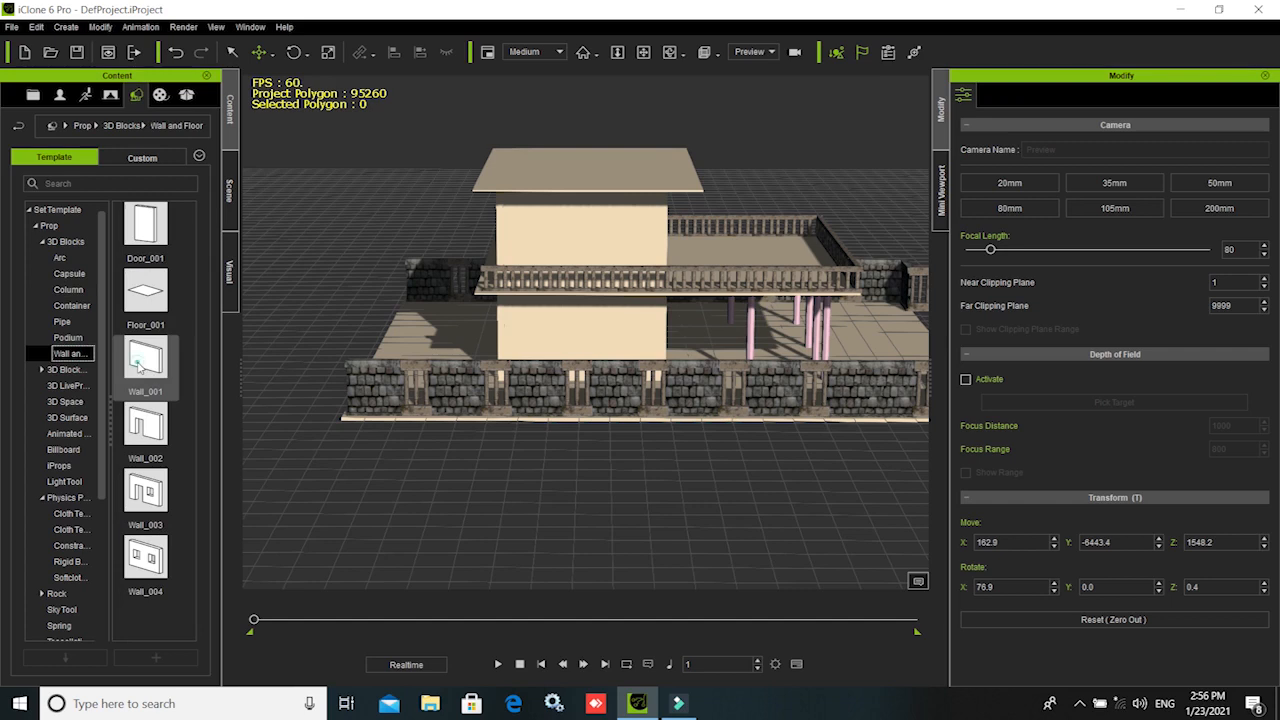
- Add a Wall_001 block near the rear corner of the side boundary and rotate it 90 degrees about Z
{"action": "left_click", "coordinate": [145, 365]}
{"action": "left_click_drag", "start_coordinate": [172, 373], "coordinate": [398, 368]}
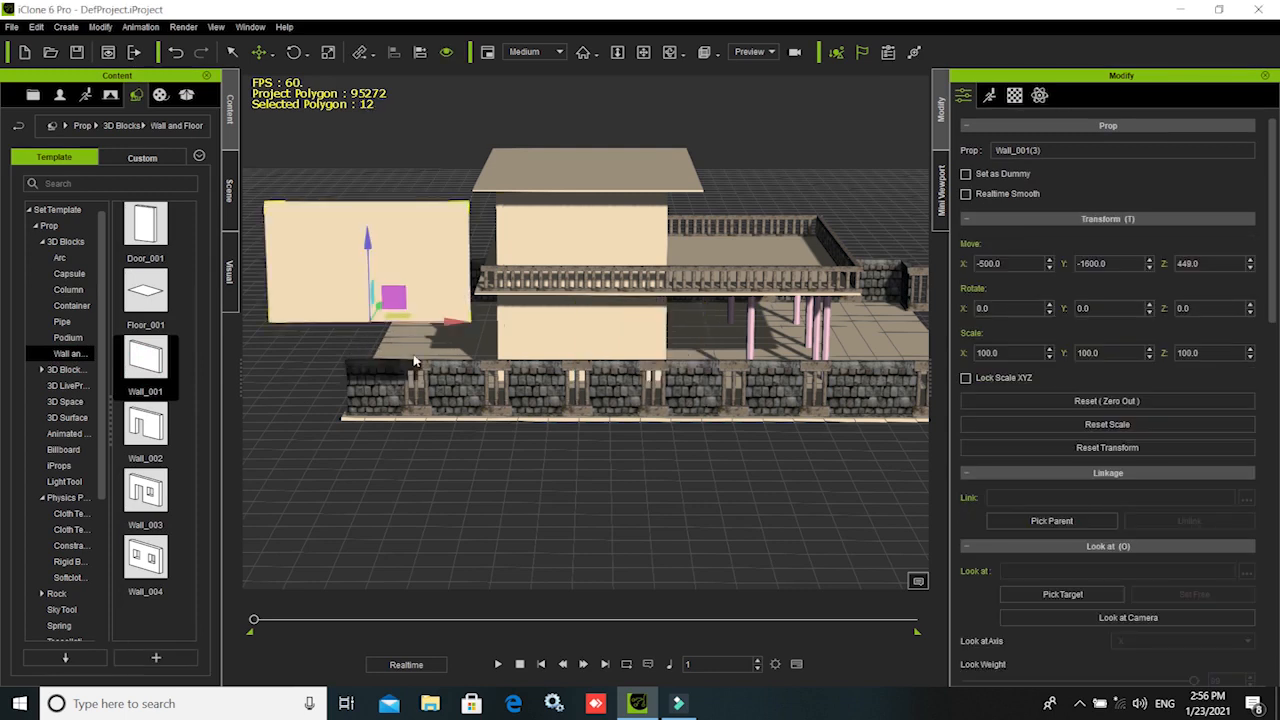
{"action": "key", "text": "e"}
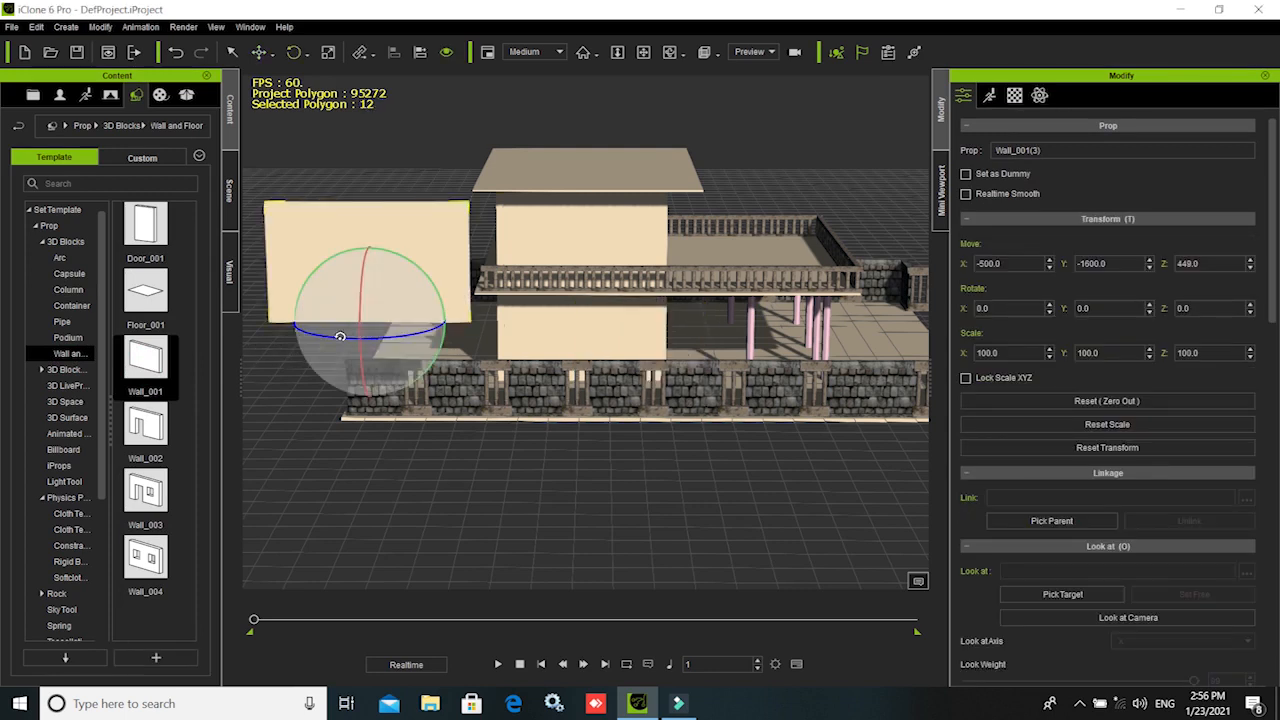
{"action": "left_click_drag", "start_coordinate": [345, 337], "coordinate": [402, 340]}
{"action": "double_click", "coordinate": [1198, 308]}
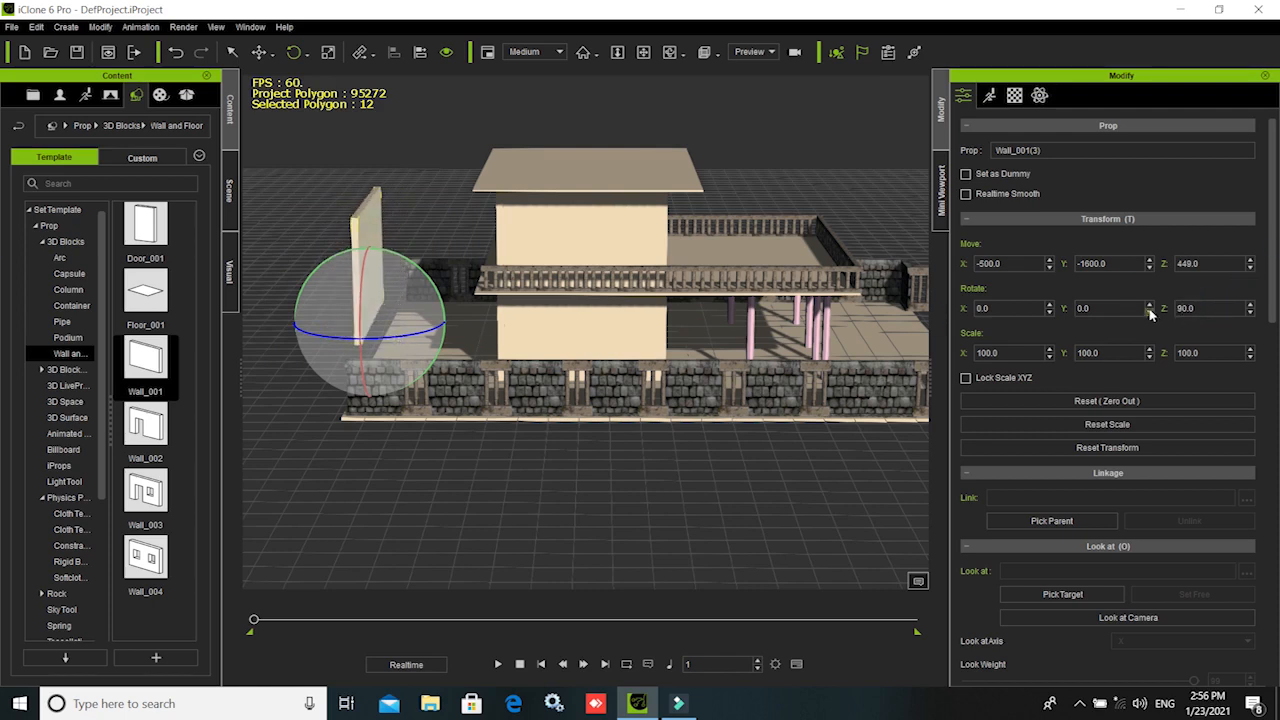
- Move the new wall block behind the house onto the slab, to about Y -139.9 and Z -5.8
{"action": "key", "text": "w"}
{"action": "left_click_drag", "start_coordinate": [372, 255], "coordinate": [371, 380]}
{"action": "right_click_drag", "start_coordinate": [645, 520], "coordinate": [587, 525]}
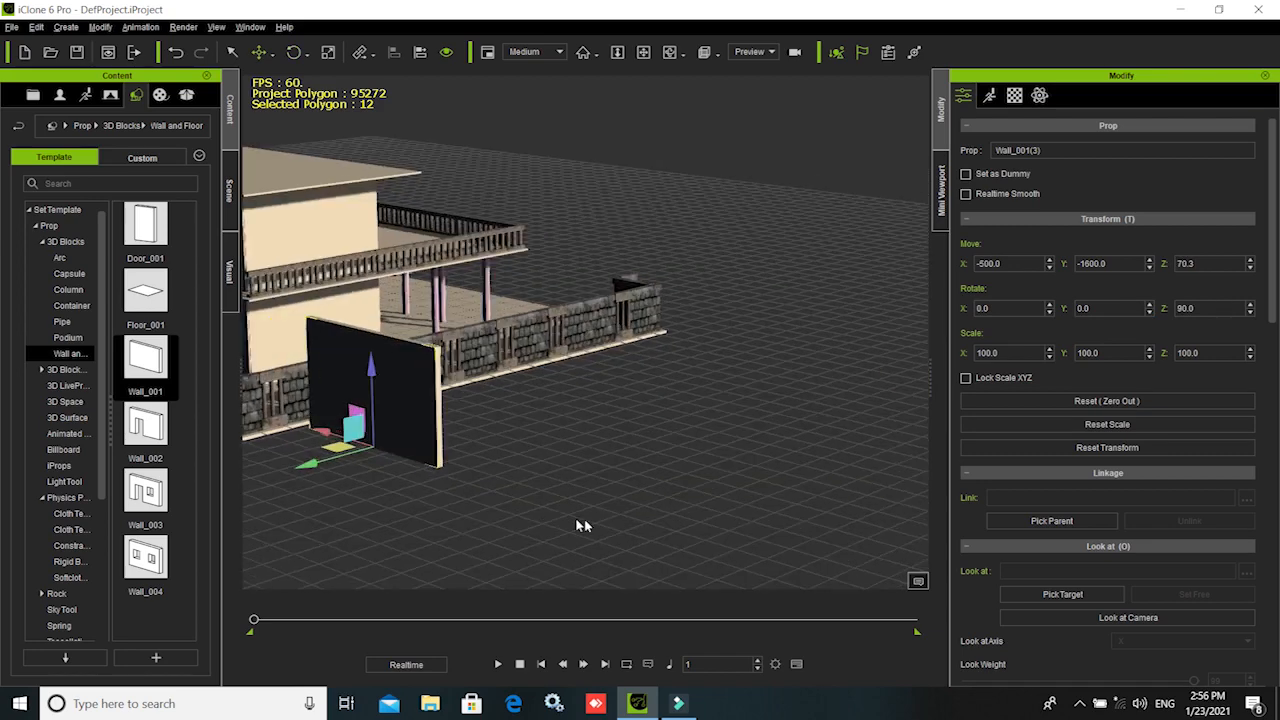
{"action": "right_click_drag", "start_coordinate": [452, 492], "coordinate": [623, 408]}
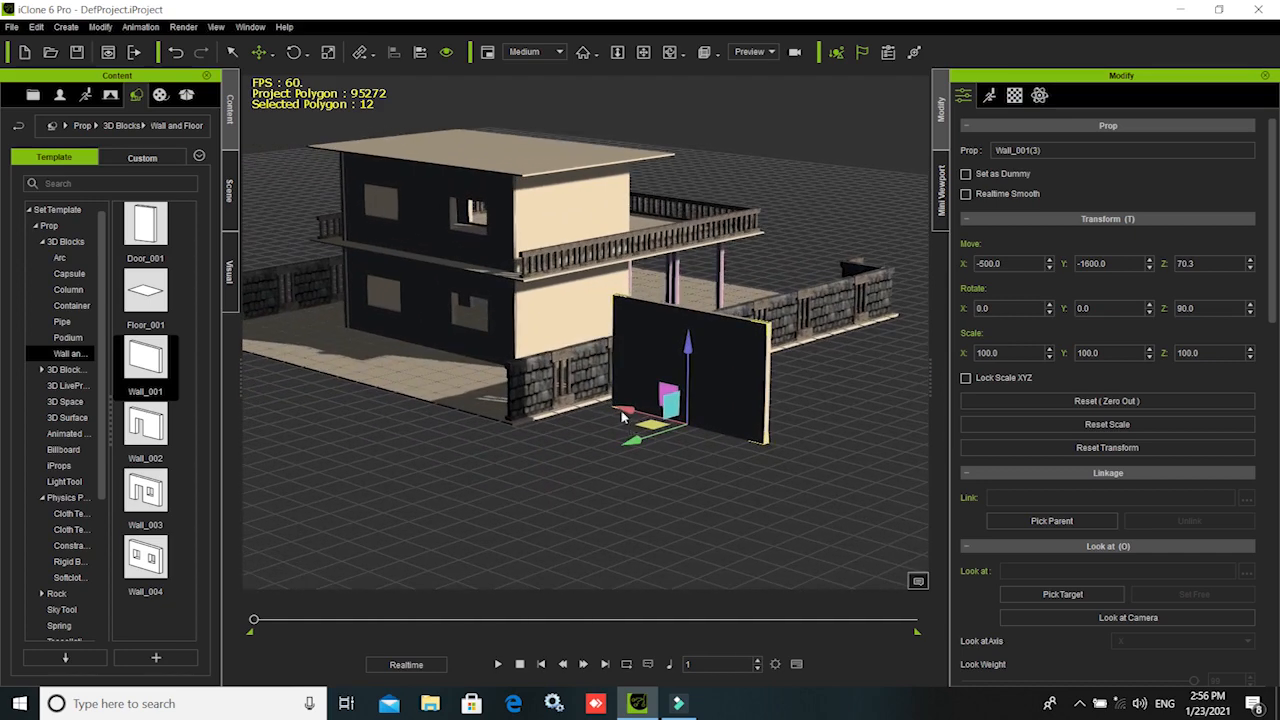
{"action": "left_click_drag", "start_coordinate": [623, 408], "coordinate": [323, 347]}
{"action": "left_click_drag", "start_coordinate": [366, 261], "coordinate": [366, 279]}
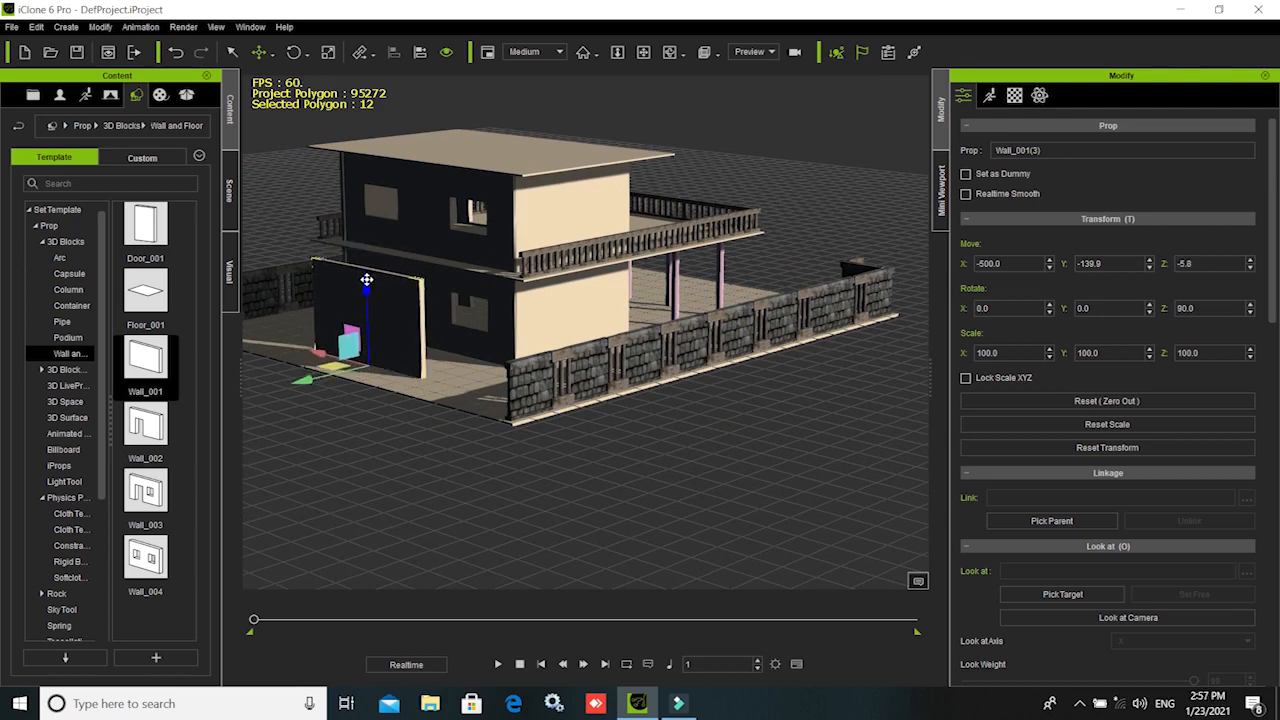
- Scale the rear wall to about 297.5 in X and 54.3 in Z, and shift it to the slab edge at X -545.9
{"action": "key", "text": "r"}
{"action": "left_click_drag", "start_coordinate": [366, 285], "coordinate": [170, 308]}
{"action": "left_click_drag", "start_coordinate": [369, 287], "coordinate": [373, 344]}
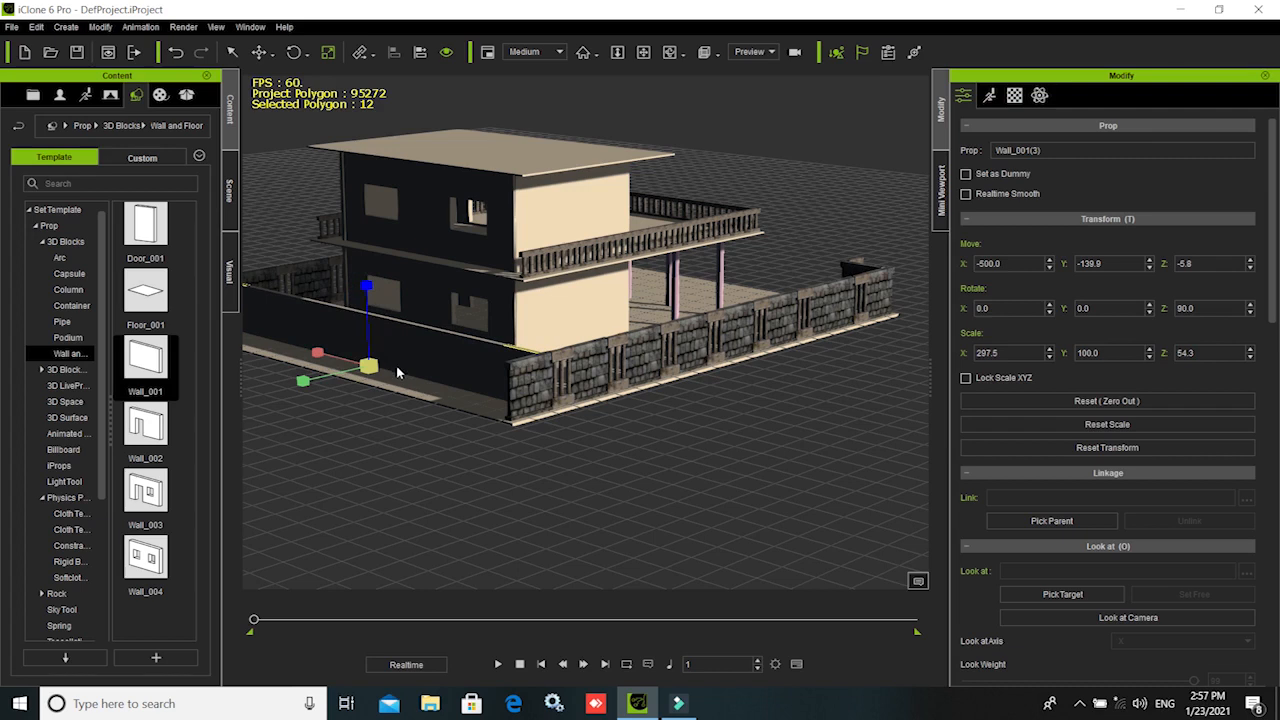
{"action": "key", "text": "w"}
{"action": "left_click_drag", "start_coordinate": [306, 378], "coordinate": [272, 389]}
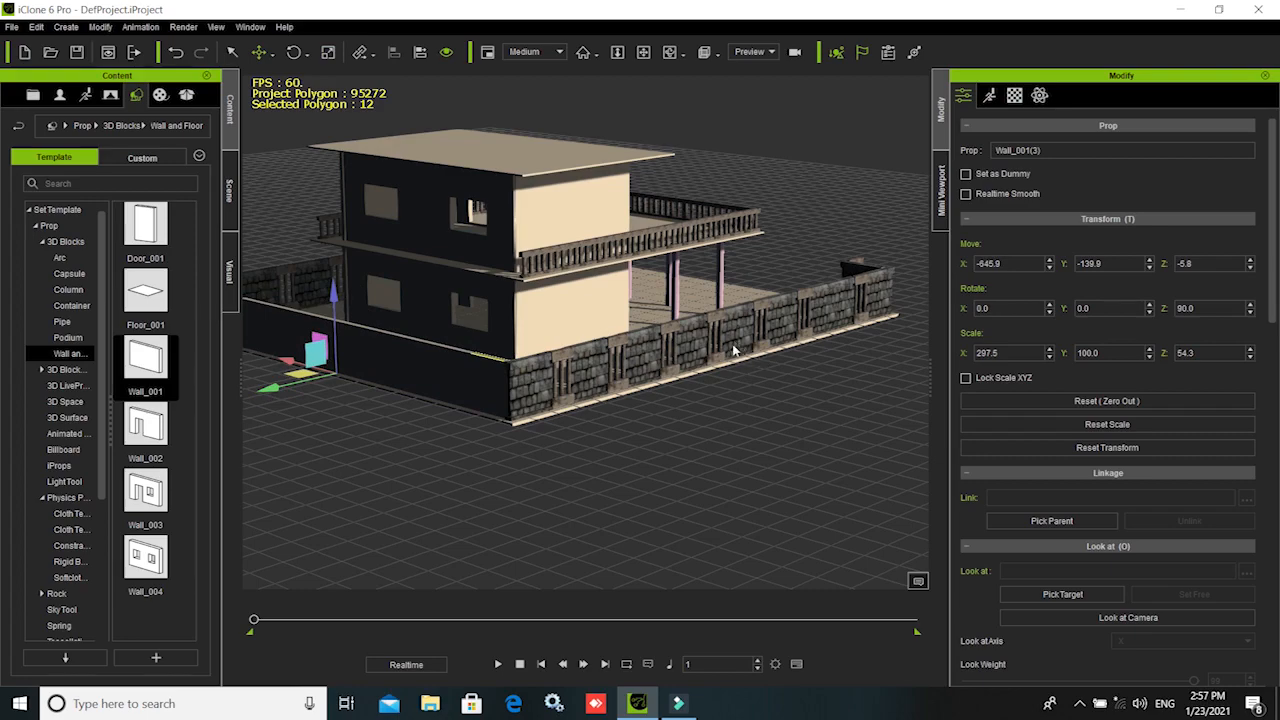
- Duplicate the rear wall to the slab's front edge at about X 1524.1 and reduce the copy's X scale to about 106
{"action": "right_click_drag", "start_coordinate": [797, 434], "coordinate": [330, 495], "text": "alt"}
{"action": "right_click_drag", "start_coordinate": [709, 515], "coordinate": [647, 365], "text": "alt"}
{"action": "scroll", "coordinate": [647, 366], "scroll_direction": "down", "scroll_amount": 3}
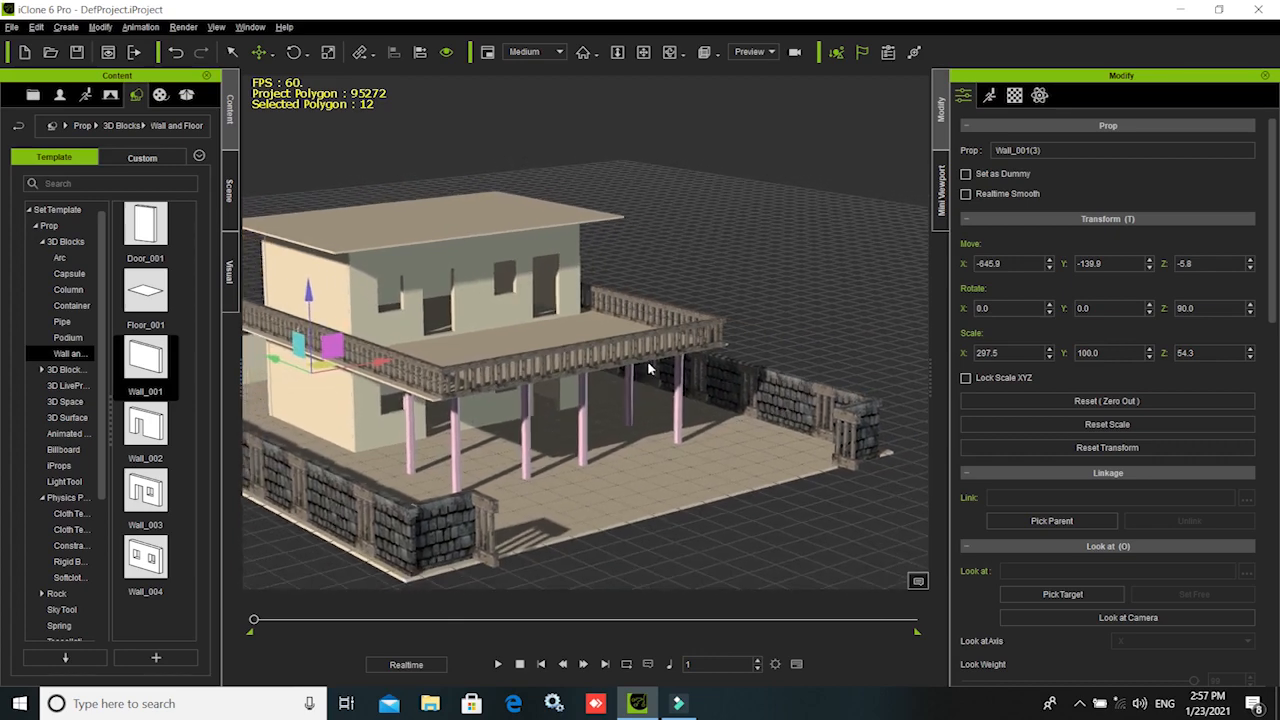
{"action": "right_click_drag", "start_coordinate": [675, 549], "coordinate": [623, 540], "text": "alt"}
{"action": "left_click_drag", "start_coordinate": [623, 540], "coordinate": [649, 474], "text": "alt"}
{"action": "scroll", "coordinate": [654, 489], "scroll_direction": "down", "scroll_amount": 3}
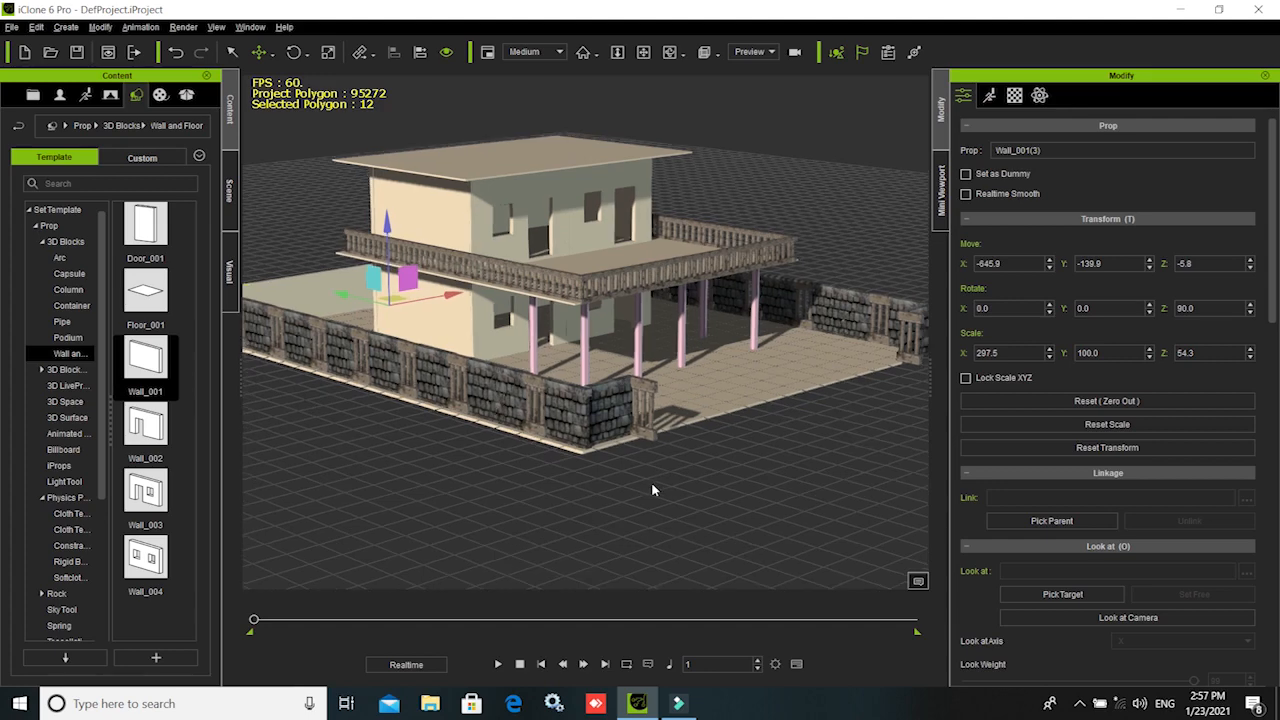
{"action": "left_click_drag", "start_coordinate": [566, 492], "coordinate": [614, 503], "text": "alt"}
{"action": "right_click_drag", "start_coordinate": [614, 503], "coordinate": [500, 495], "text": "alt"}
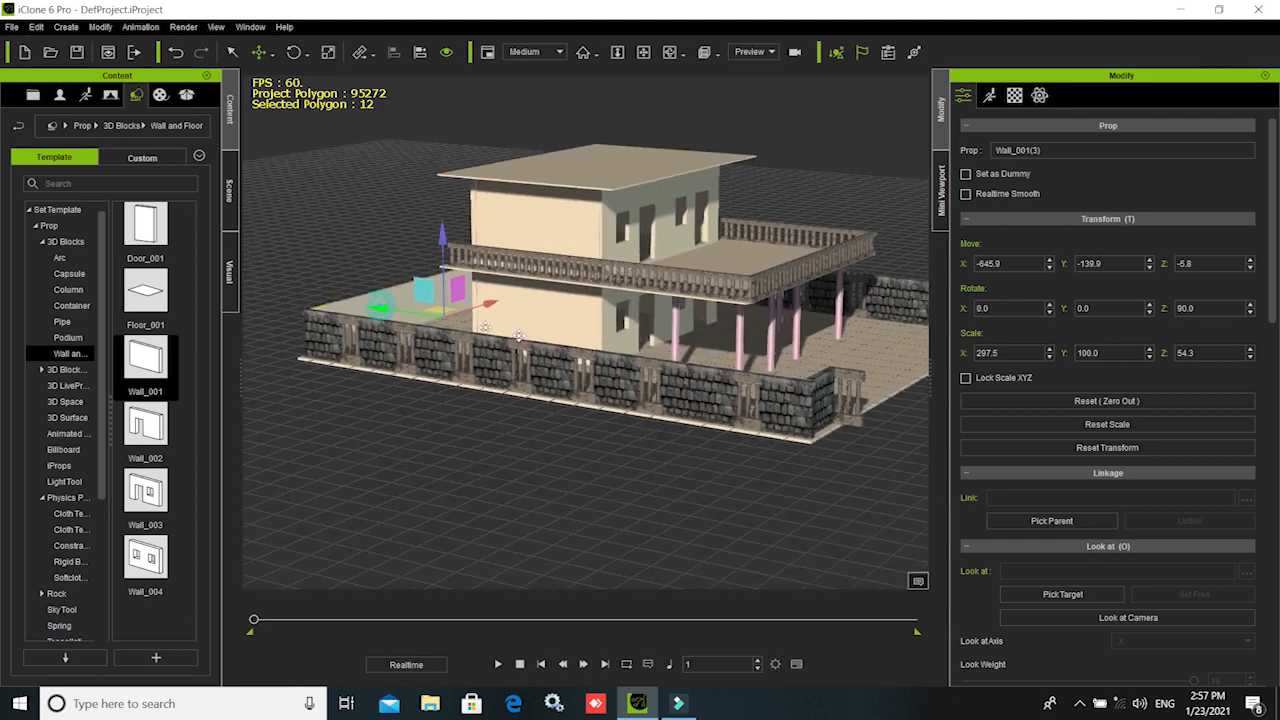
{"action": "left_click_drag", "start_coordinate": [881, 383], "coordinate": [841, 373]}
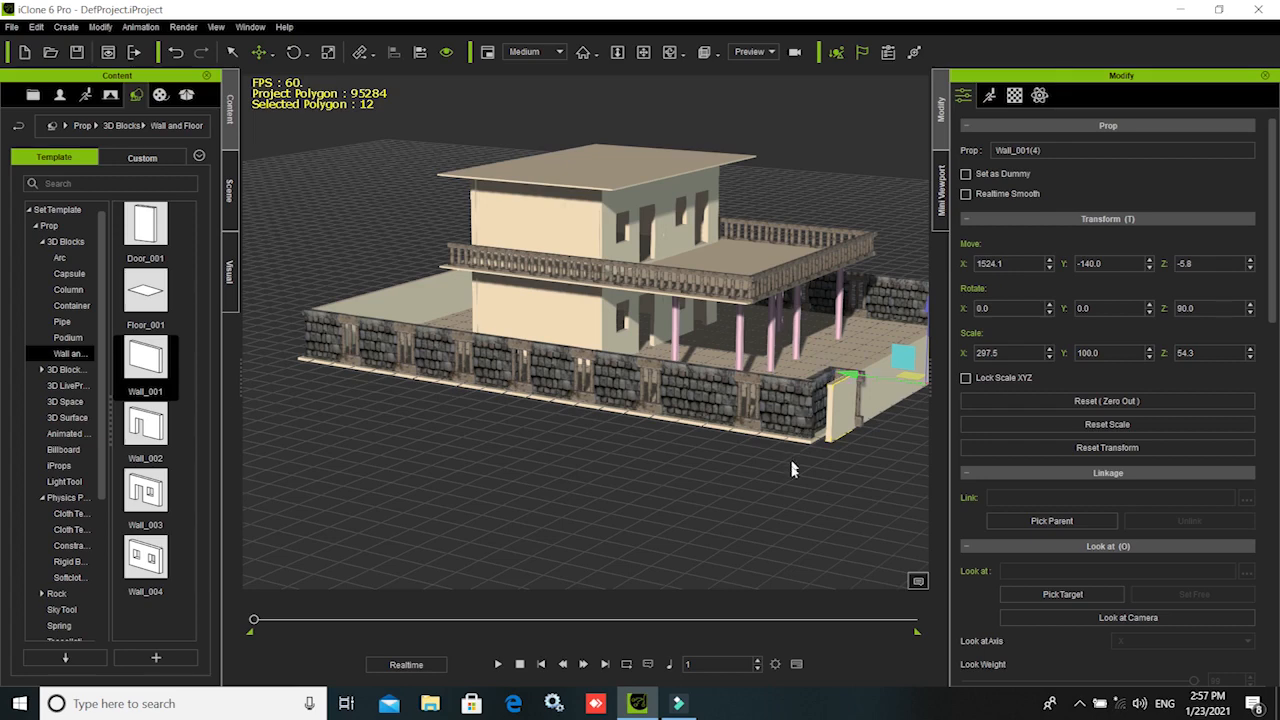
{"action": "right_click_drag", "start_coordinate": [686, 522], "coordinate": [452, 458]}
{"action": "left_click_drag", "start_coordinate": [657, 419], "coordinate": [527, 426]}
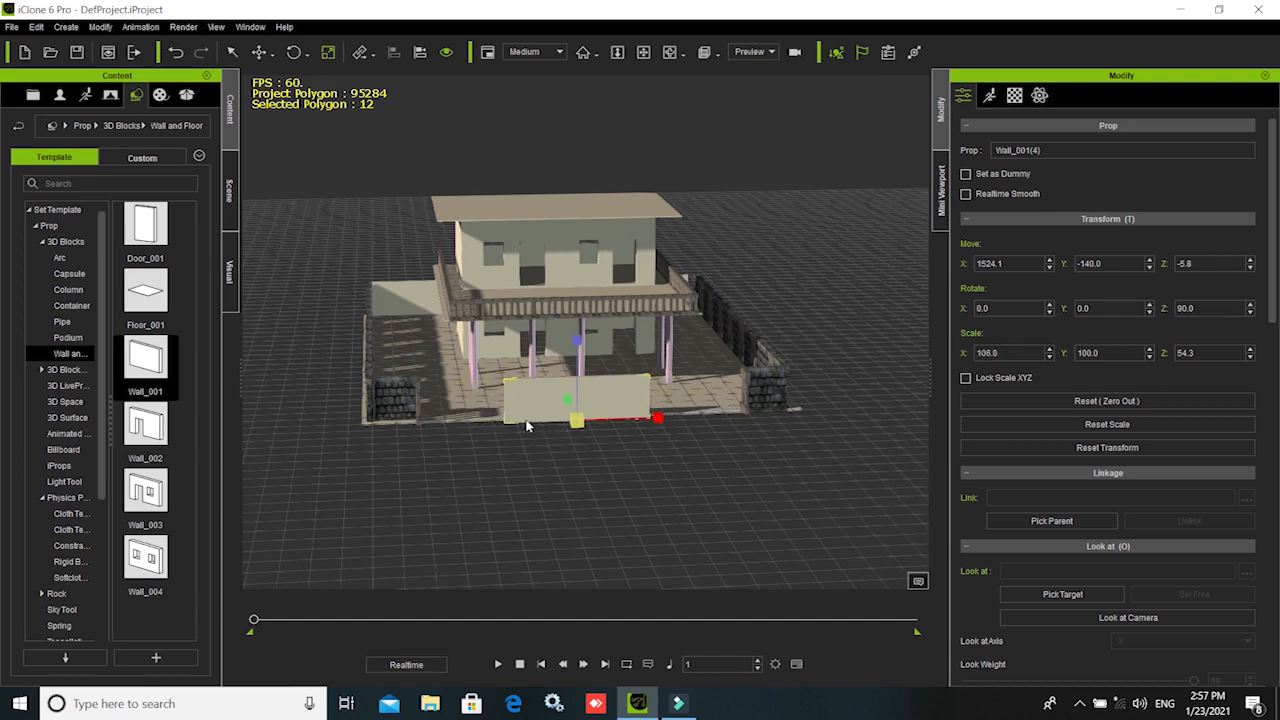
- Slide the shortened front wall to about Y 281.0 and duplicate it to about Y -507.7, leaving a gate opening between them
{"action": "key", "text": "w"}
{"action": "left_click_drag", "start_coordinate": [657, 414], "coordinate": [756, 429]}
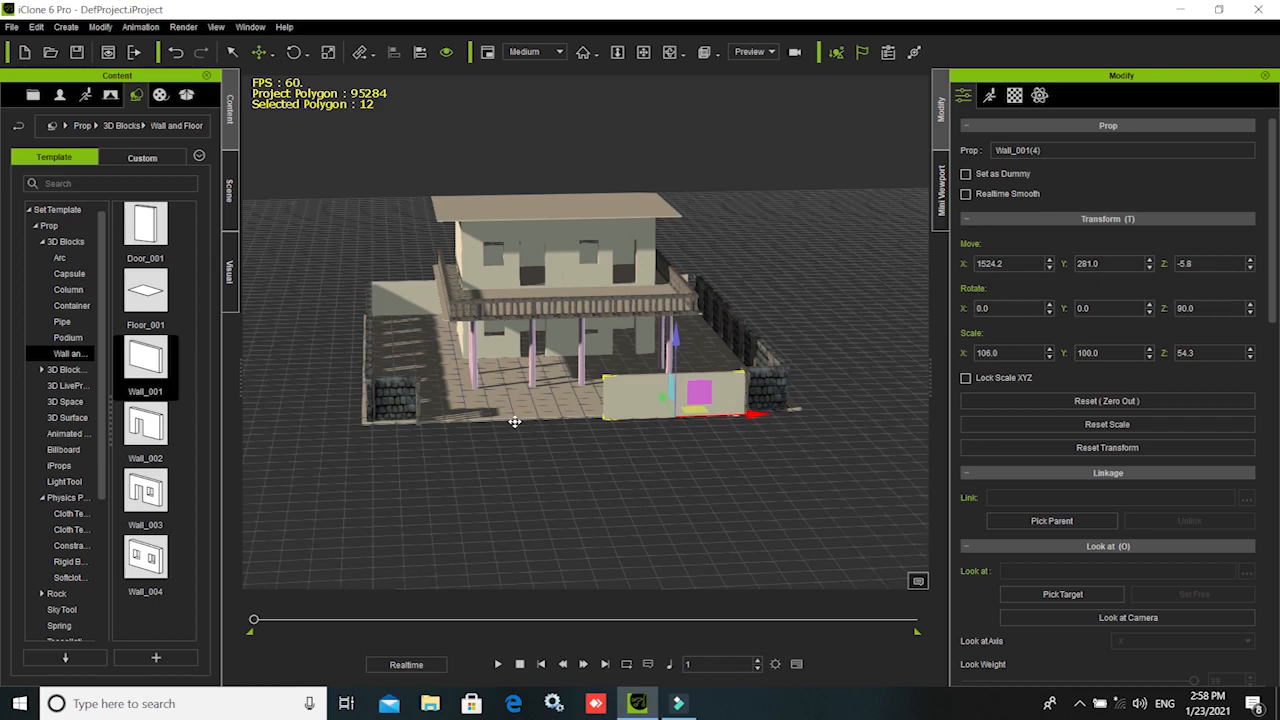
{"action": "left_click_drag", "start_coordinate": [513, 424], "coordinate": [569, 421]}
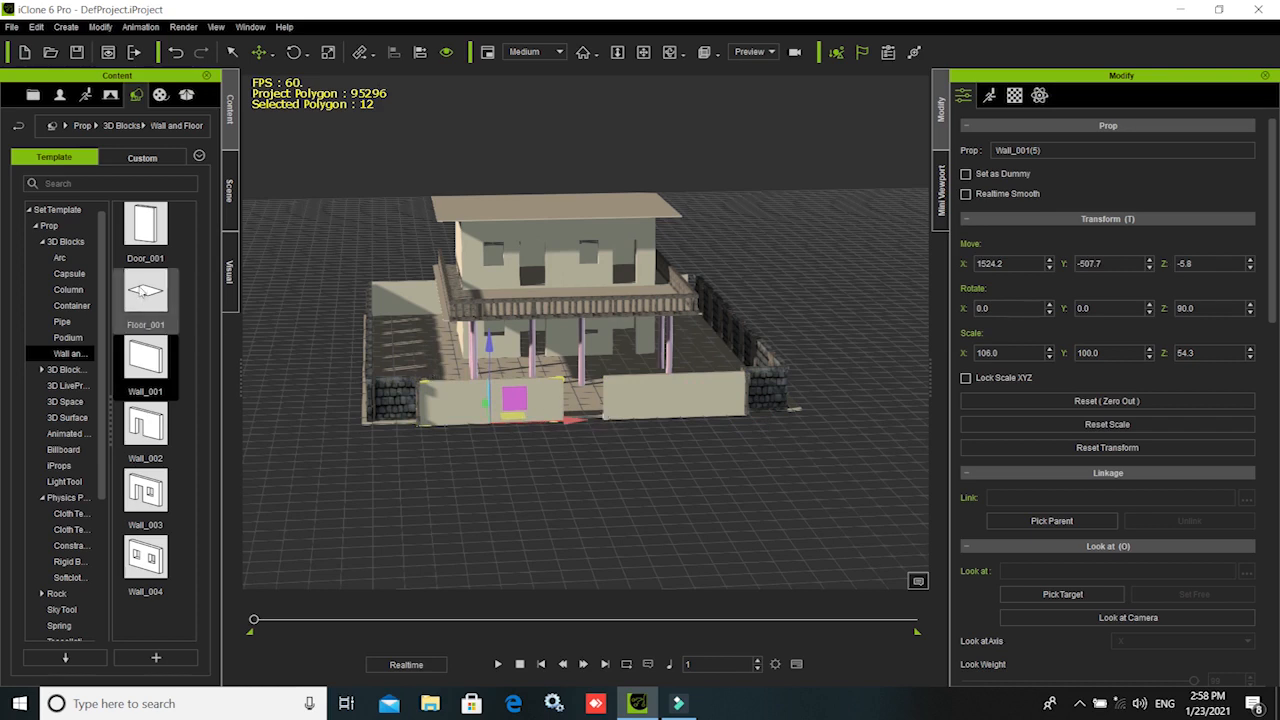
- Add a Door_001 block in front of the gate opening and rotate it to about 272.6 degrees about Z
{"action": "left_click_drag", "start_coordinate": [143, 236], "coordinate": [598, 451]}
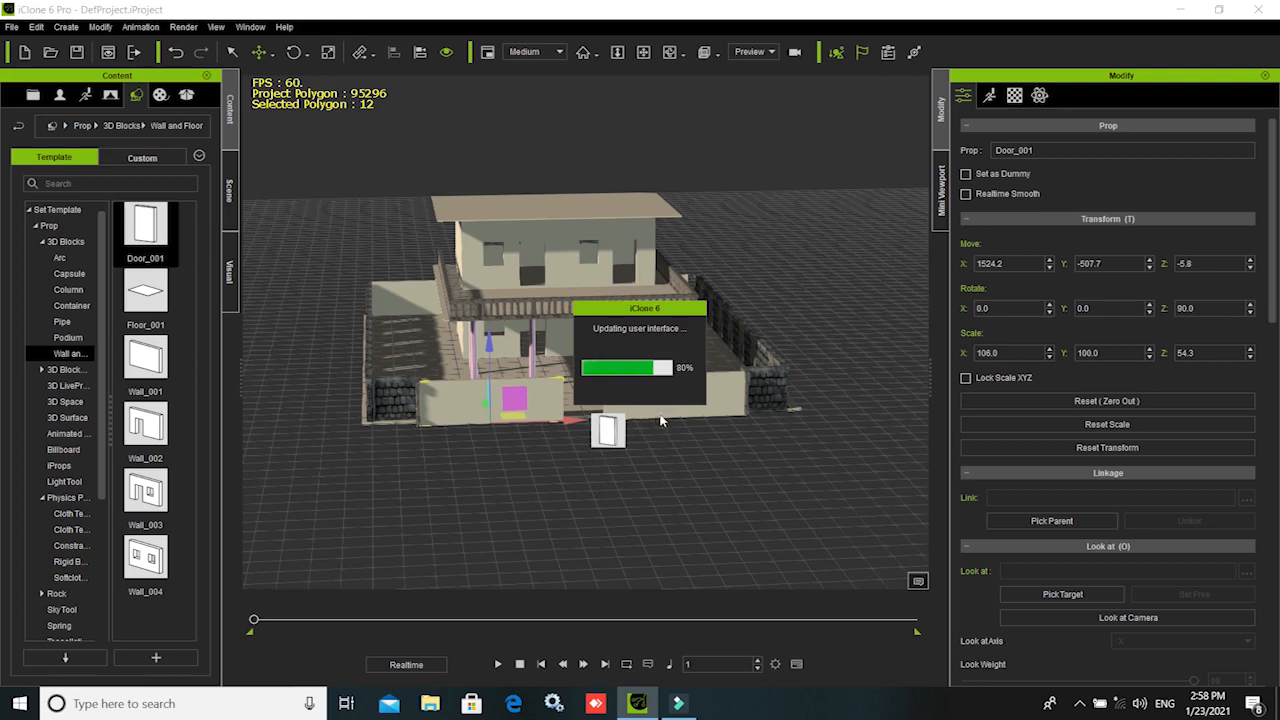
{"action": "left_click_drag", "start_coordinate": [603, 443], "coordinate": [606, 445]}
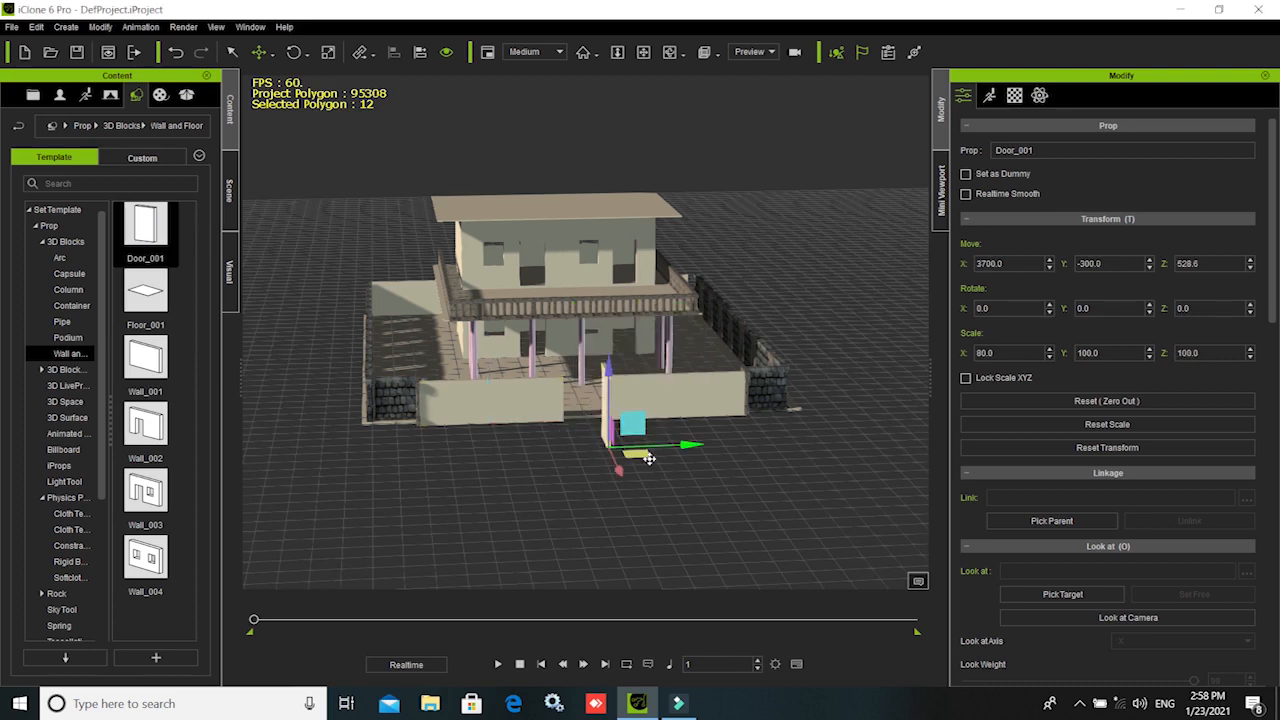
{"action": "left_click_drag", "start_coordinate": [688, 444], "coordinate": [684, 461]}
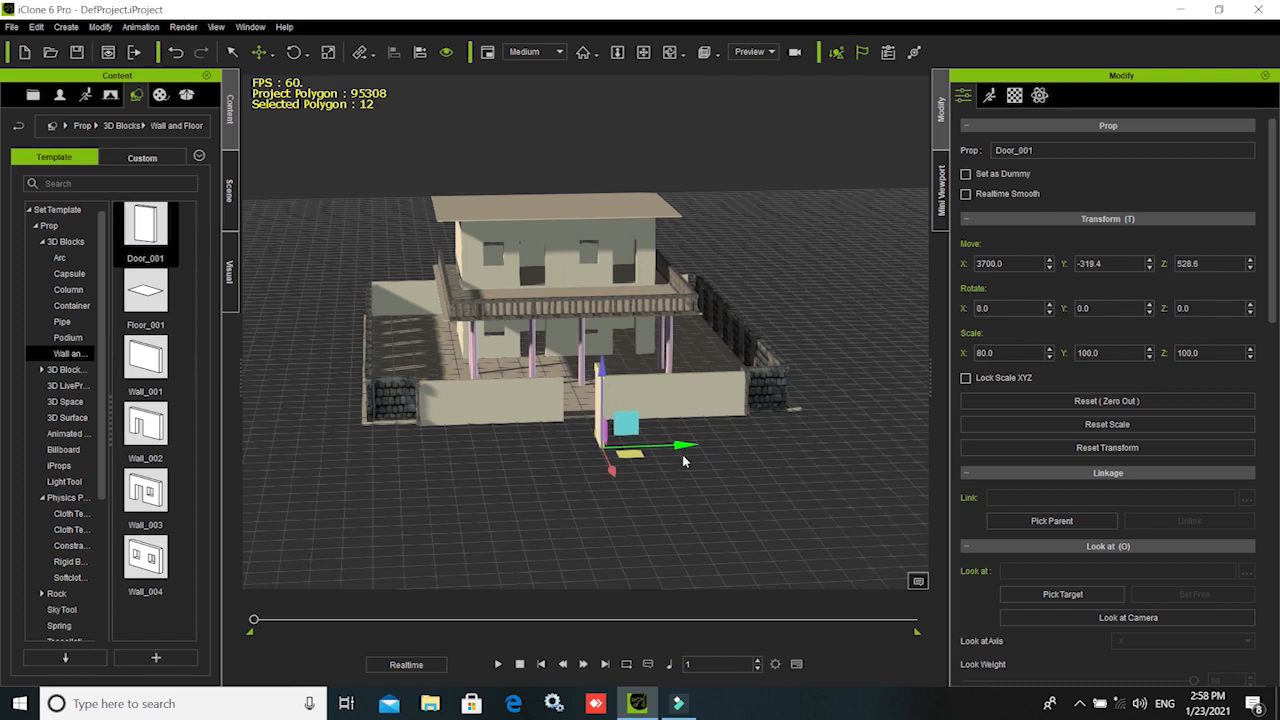
{"action": "key", "text": "e"}
{"action": "left_click_drag", "start_coordinate": [654, 466], "coordinate": [595, 470]}
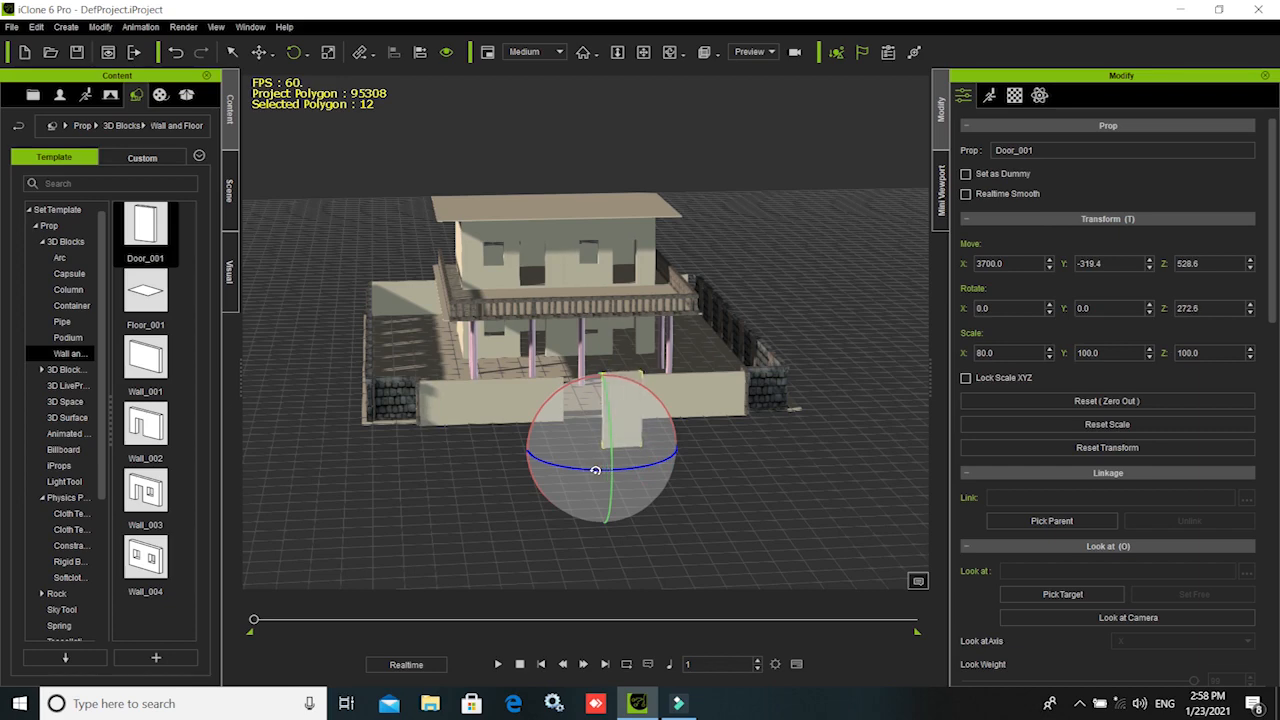
- Move the door toward the front walls and lower it, to about X 2336.8 and Z 230.9
{"action": "right_click_drag", "start_coordinate": [549, 512], "coordinate": [714, 410]}
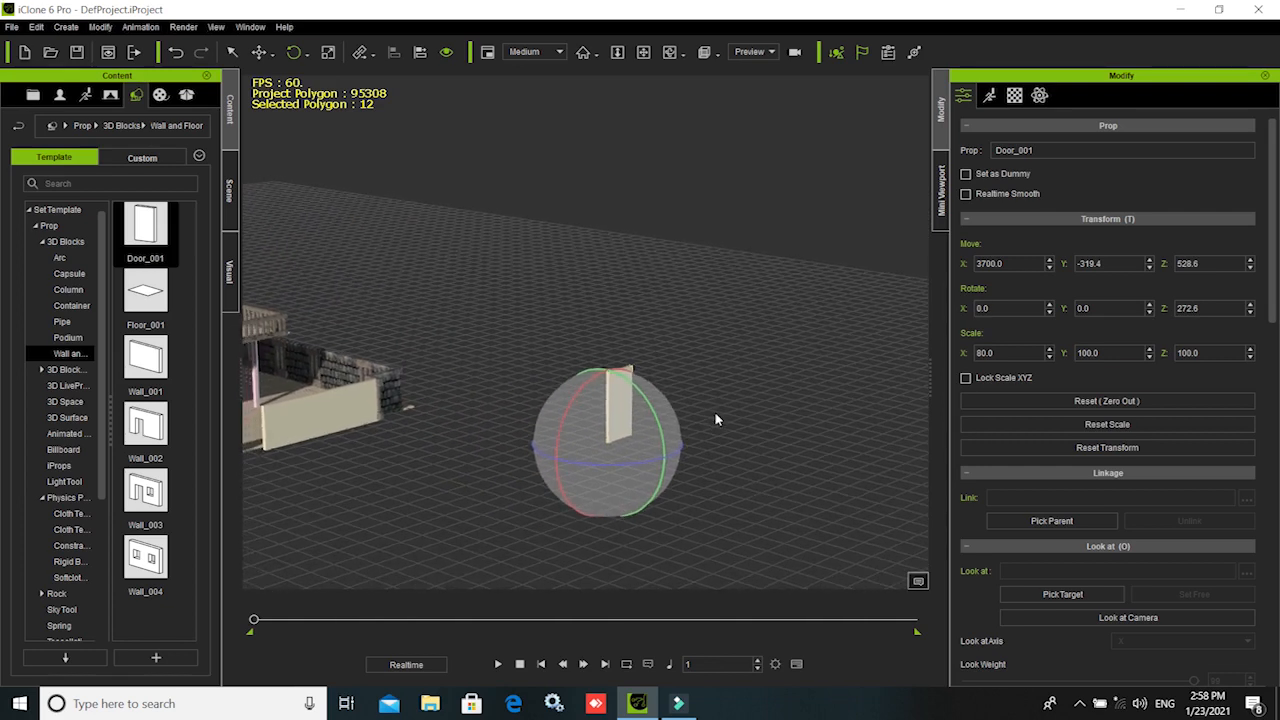
{"action": "key", "text": "w"}
{"action": "left_click_drag", "start_coordinate": [671, 457], "coordinate": [373, 388]}
{"action": "left_click_drag", "start_coordinate": [314, 290], "coordinate": [349, 440]}
{"action": "key", "text": "f"}
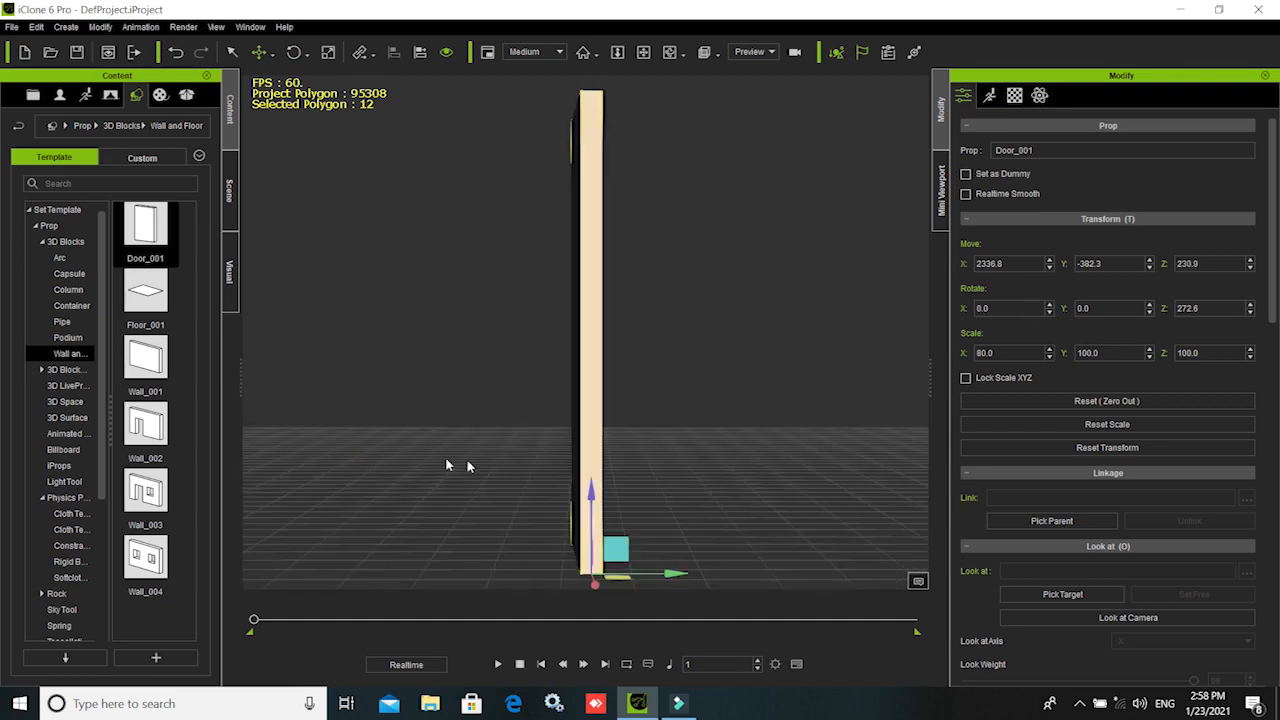
- Bring the door closer to the front boundary at about X 1976.7 and lower it to about Z 44.4
{"action": "scroll", "coordinate": [602, 424], "scroll_direction": "down", "scroll_amount": 4}
{"action": "right_click_drag", "start_coordinate": [688, 537], "coordinate": [651, 506]}
{"action": "scroll", "coordinate": [660, 492], "scroll_direction": "down", "scroll_amount": 2}
{"action": "scroll", "coordinate": [663, 486], "scroll_direction": "down", "scroll_amount": 3}
{"action": "left_click_drag", "start_coordinate": [645, 436], "coordinate": [276, 444]}
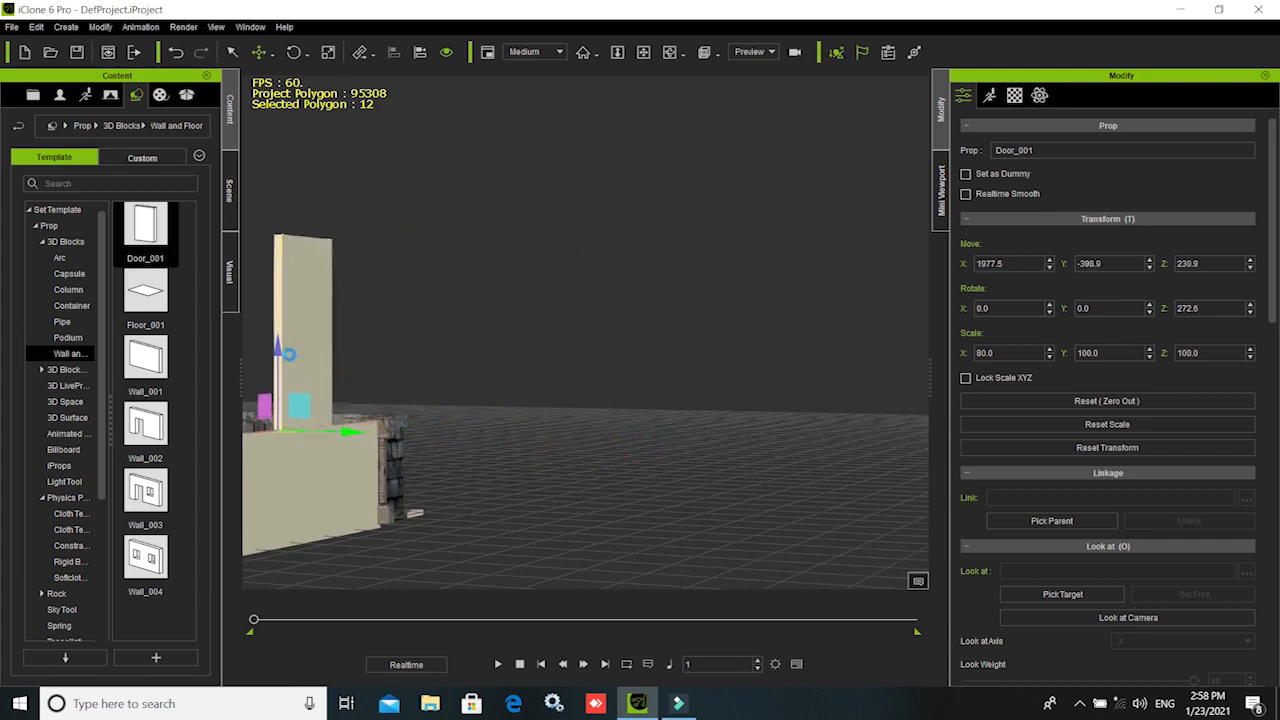
{"action": "left_click_drag", "start_coordinate": [279, 343], "coordinate": [280, 505]}
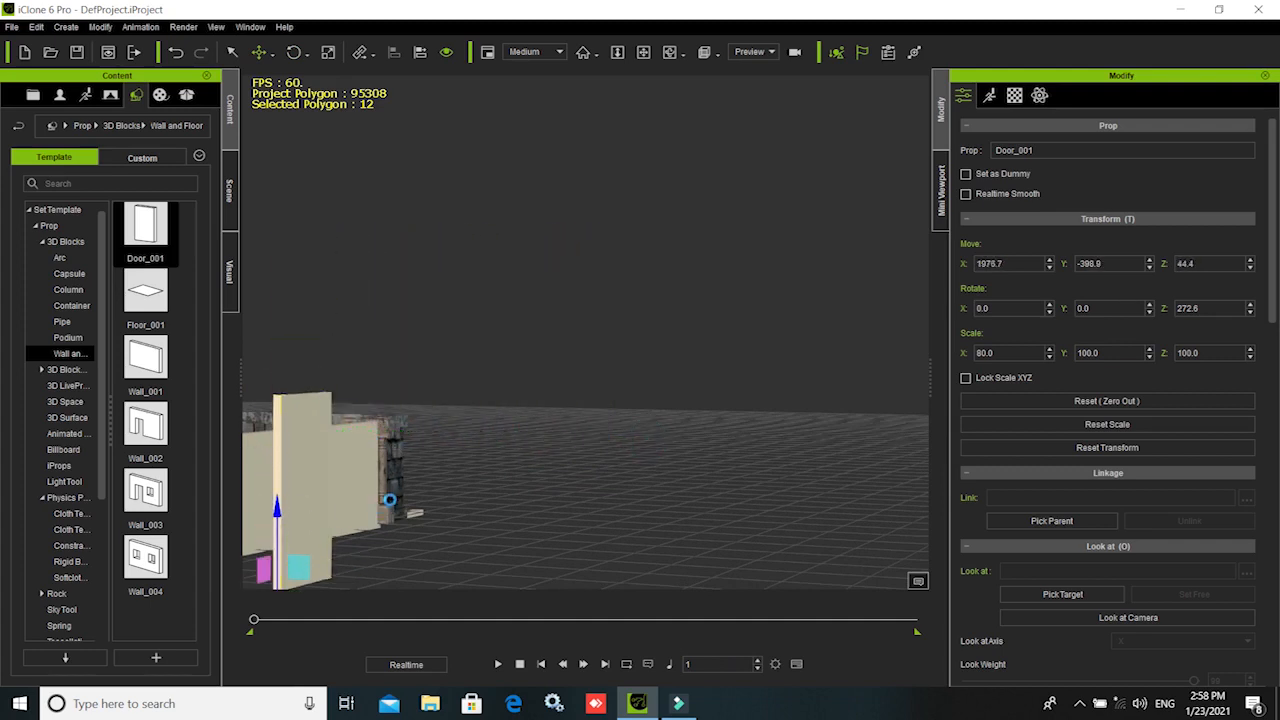
- Position the door in the opening between the two front walls, at about X 1505.3 and Y -160.8
{"action": "right_click_drag", "start_coordinate": [654, 523], "coordinate": [434, 543]}
{"action": "middle_click_drag", "start_coordinate": [443, 537], "coordinate": [690, 430]}
{"action": "right_click_drag", "start_coordinate": [451, 532], "coordinate": [578, 517]}
{"action": "middle_click_drag", "start_coordinate": [449, 531], "coordinate": [583, 517]}
{"action": "right_click_drag", "start_coordinate": [583, 517], "coordinate": [650, 540]}
{"action": "left_click_drag", "start_coordinate": [740, 438], "coordinate": [494, 404]}
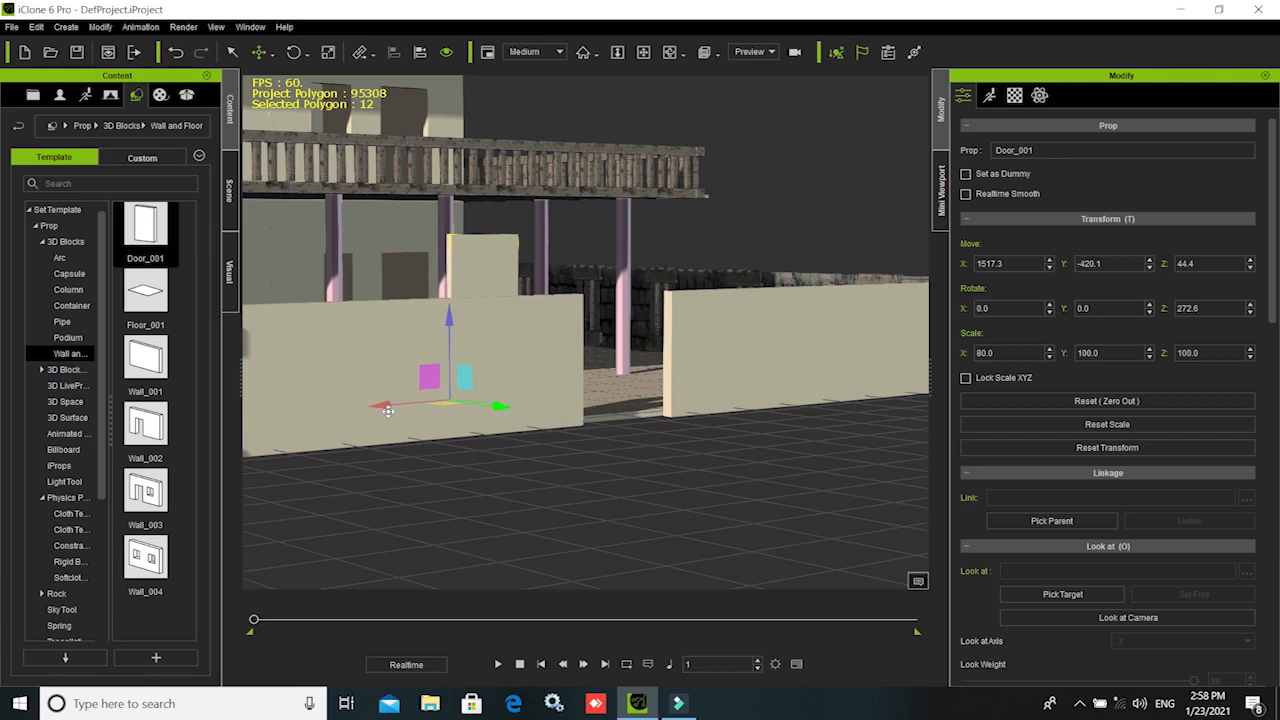
{"action": "left_click_drag", "start_coordinate": [387, 407], "coordinate": [537, 415]}
- Shorten the gate door to a Z scale of about 67 and lower it to about Z -7.7
{"action": "key", "text": "r"}
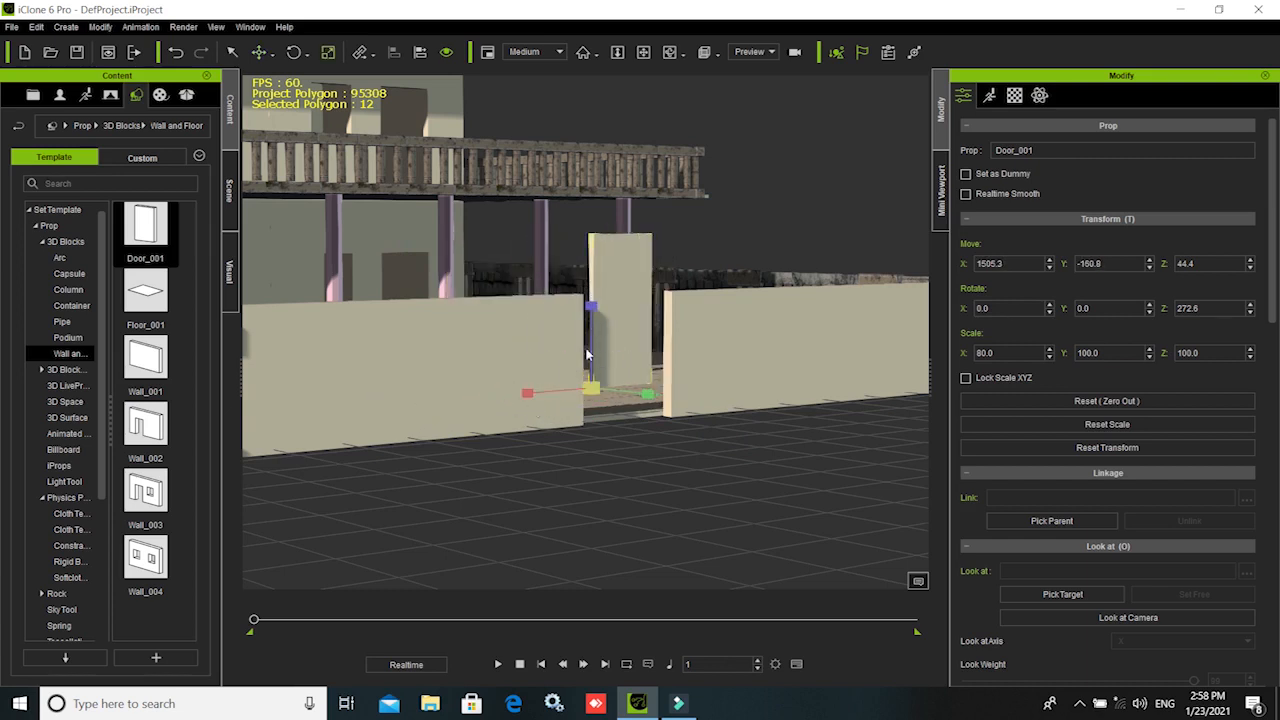
{"action": "left_click_drag", "start_coordinate": [591, 304], "coordinate": [597, 365]}
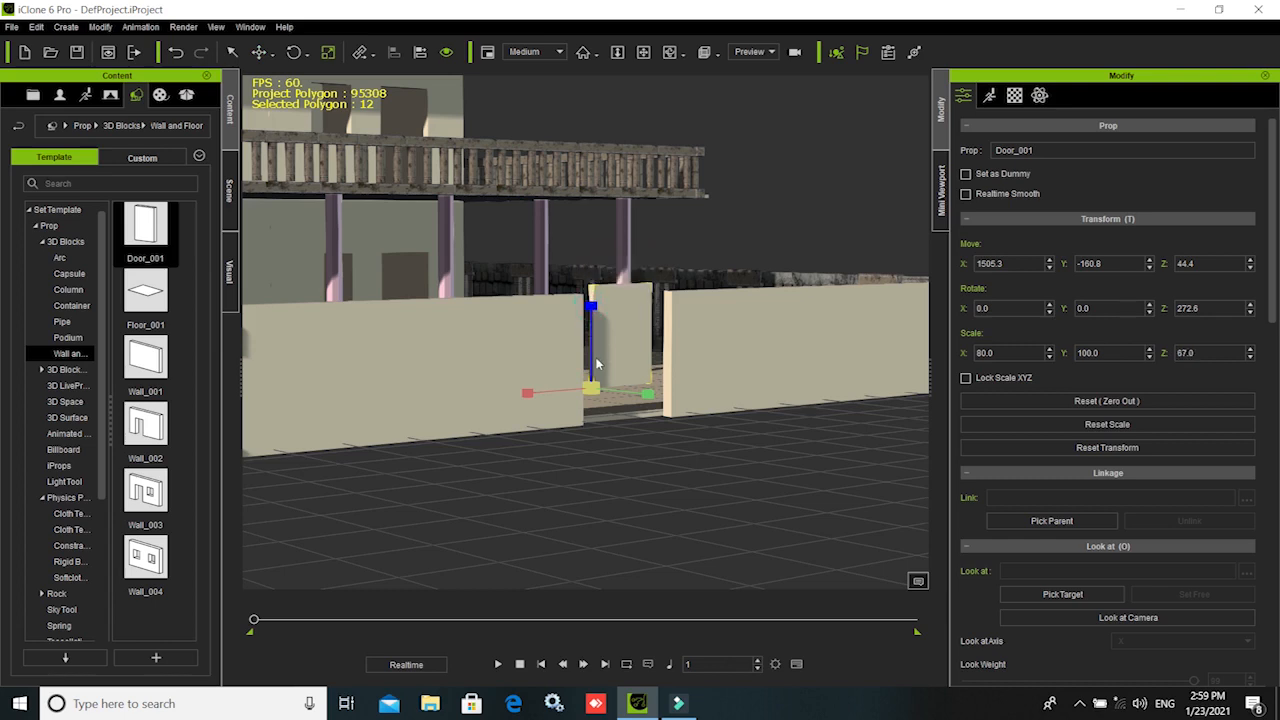
{"action": "key", "text": "w"}
{"action": "left_click_drag", "start_coordinate": [591, 308], "coordinate": [593, 346]}
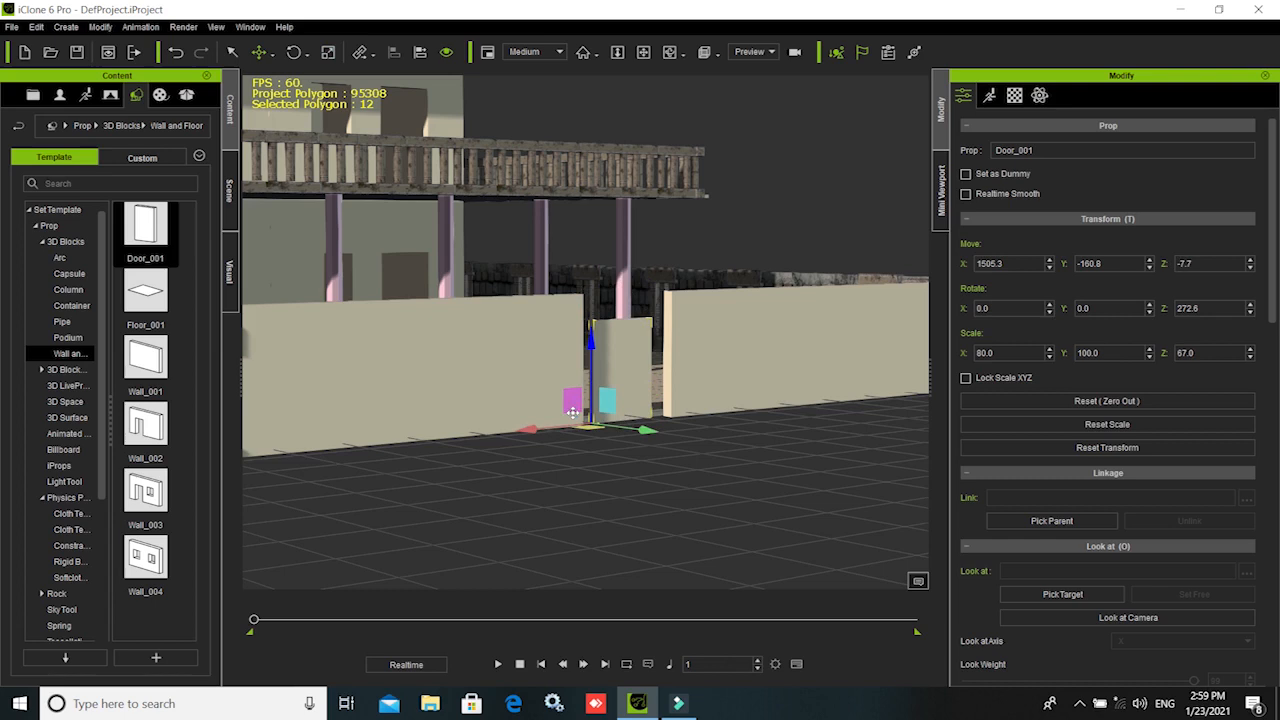
- Widen the gate door to an X scale of about 122.9 and shift it to about Y -193.8 so it spans the opening
{"action": "key", "text": "r"}
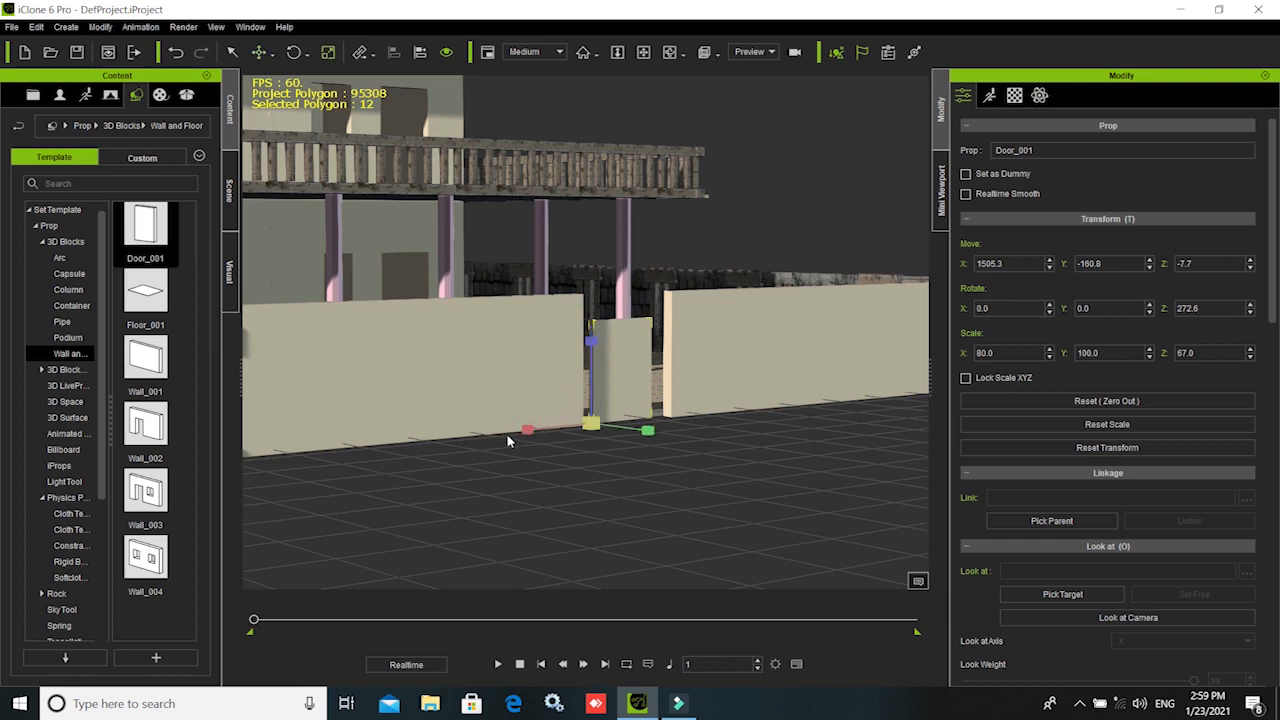
{"action": "left_click_drag", "start_coordinate": [518, 432], "coordinate": [496, 437]}
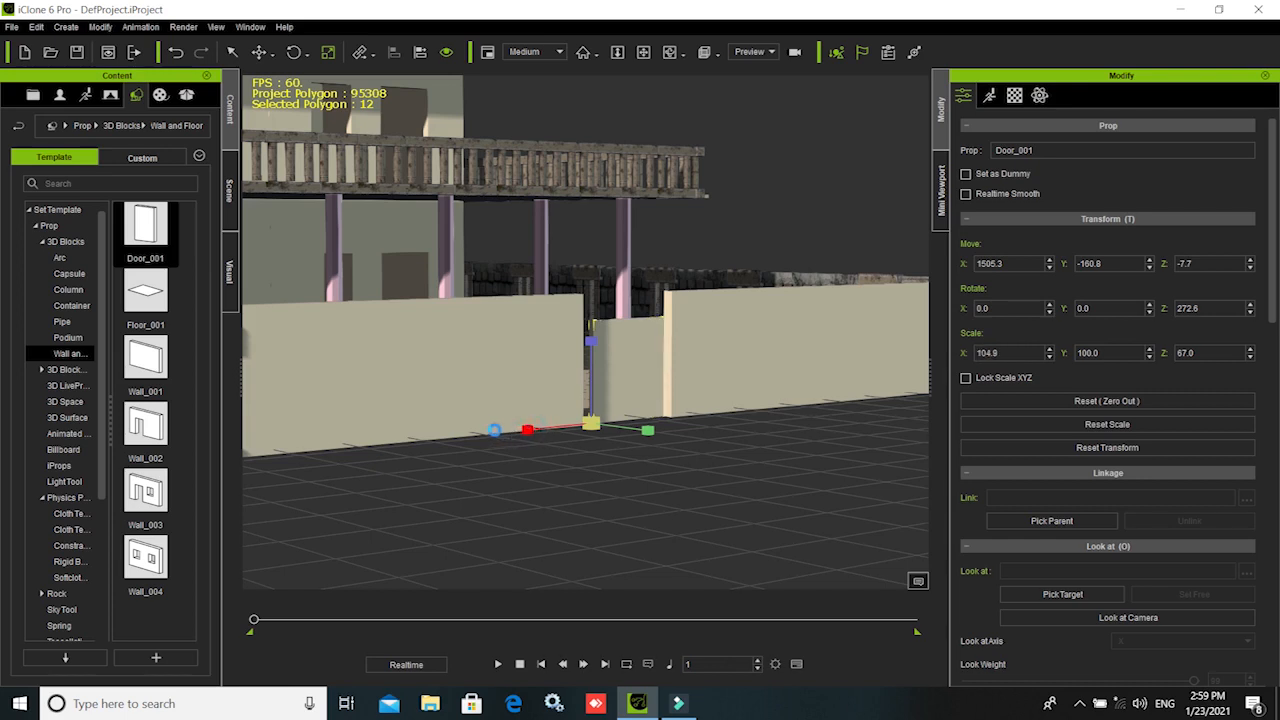
{"action": "key", "text": "w"}
{"action": "mouse_move", "coordinate": [528, 432]}
{"action": "left_mouse_down"}
{"action": "mouse_move", "coordinate": [505, 433]}
{"action": "mouse_move", "coordinate": [519, 433]}
{"action": "left_mouse_up"}
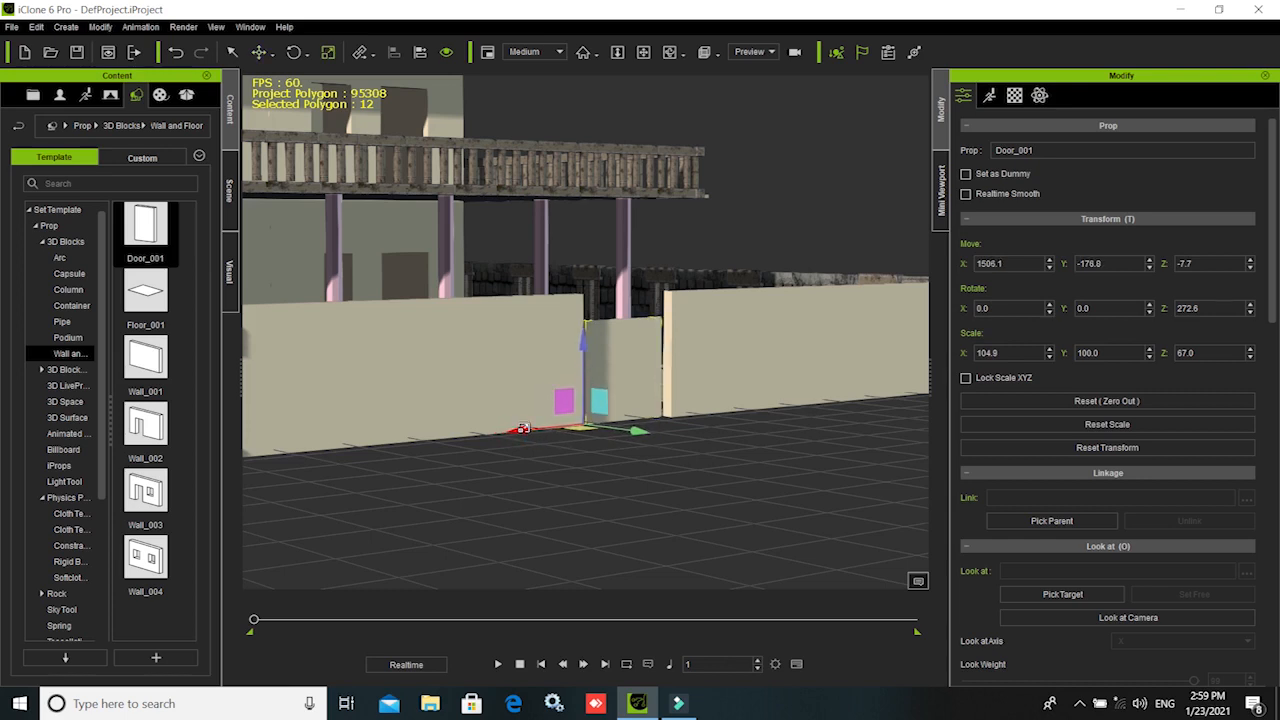
{"action": "key", "text": "r"}
{"action": "left_click_drag", "start_coordinate": [520, 431], "coordinate": [512, 432]}
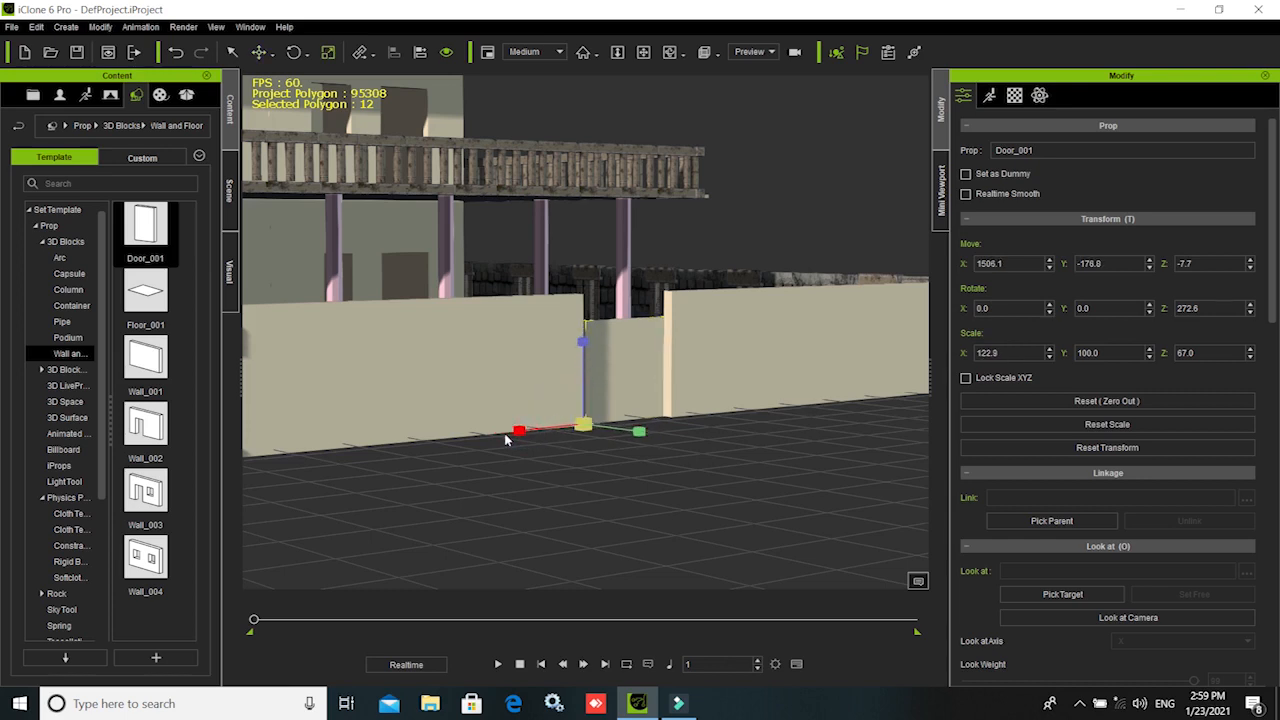
{"action": "key", "text": "w"}
{"action": "left_click_drag", "start_coordinate": [520, 431], "coordinate": [511, 440]}
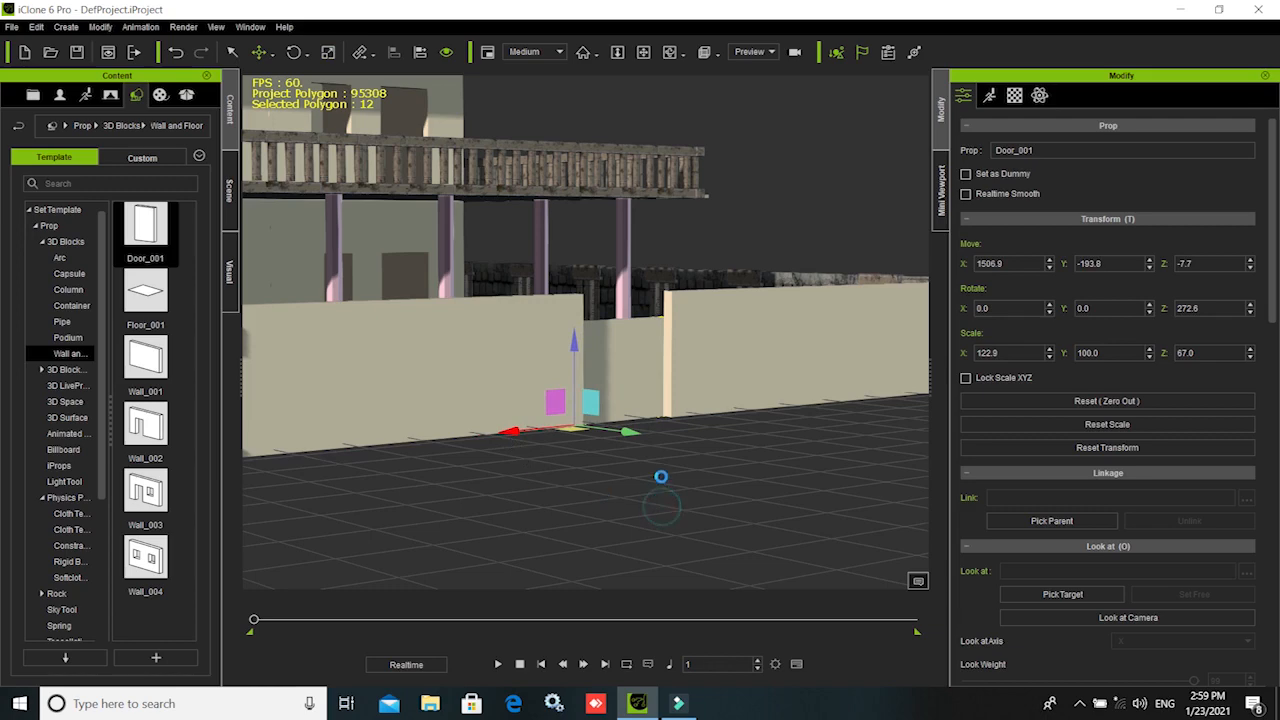
- Examine the fitted gate and the whole enclosed house from farther away and from above
{"action": "left_click", "coordinate": [664, 469]}
{"action": "scroll", "coordinate": [664, 469], "scroll_direction": "down", "scroll_amount": 6}
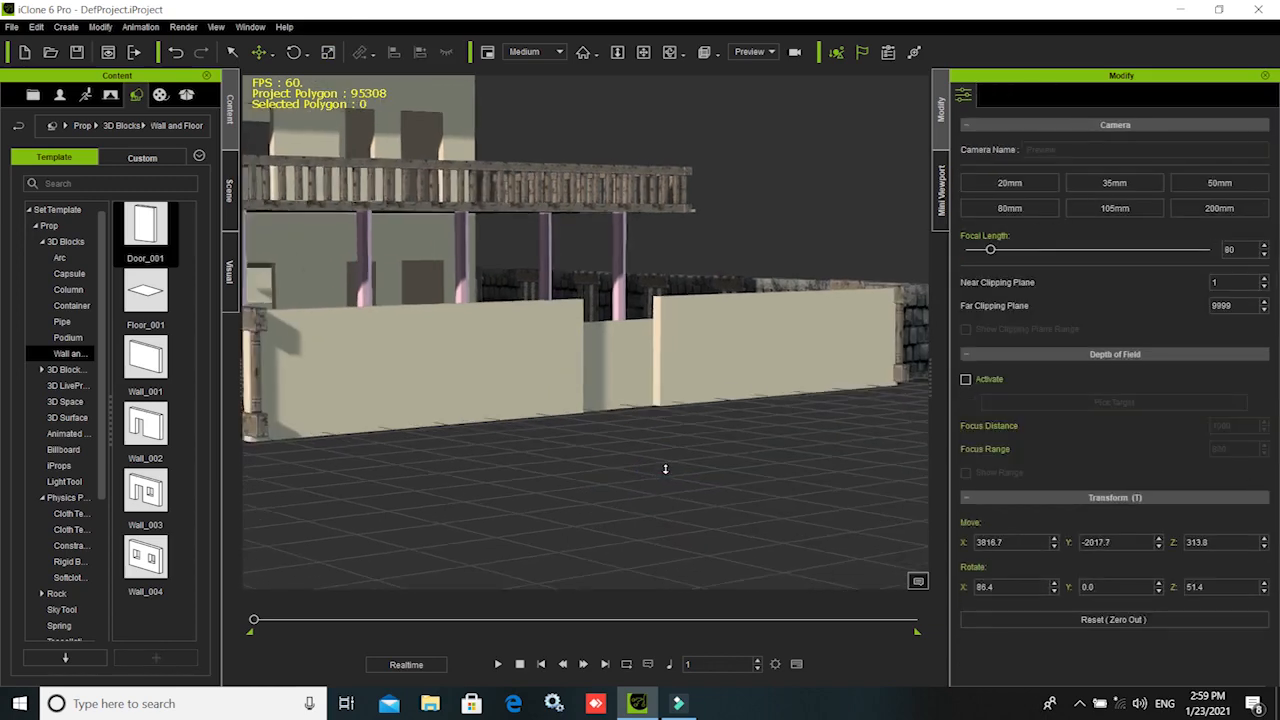
{"action": "scroll", "coordinate": [678, 466], "scroll_direction": "down", "scroll_amount": 6}
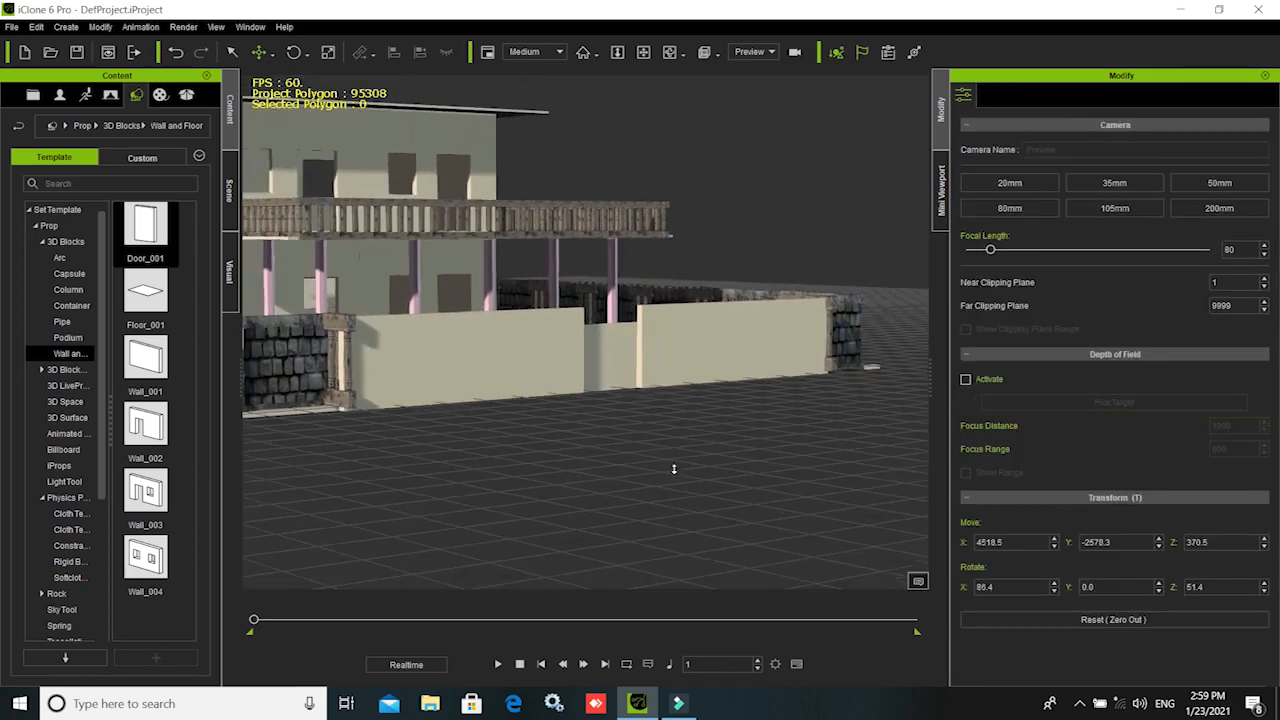
{"action": "scroll", "coordinate": [675, 462], "scroll_direction": "down", "scroll_amount": 3}
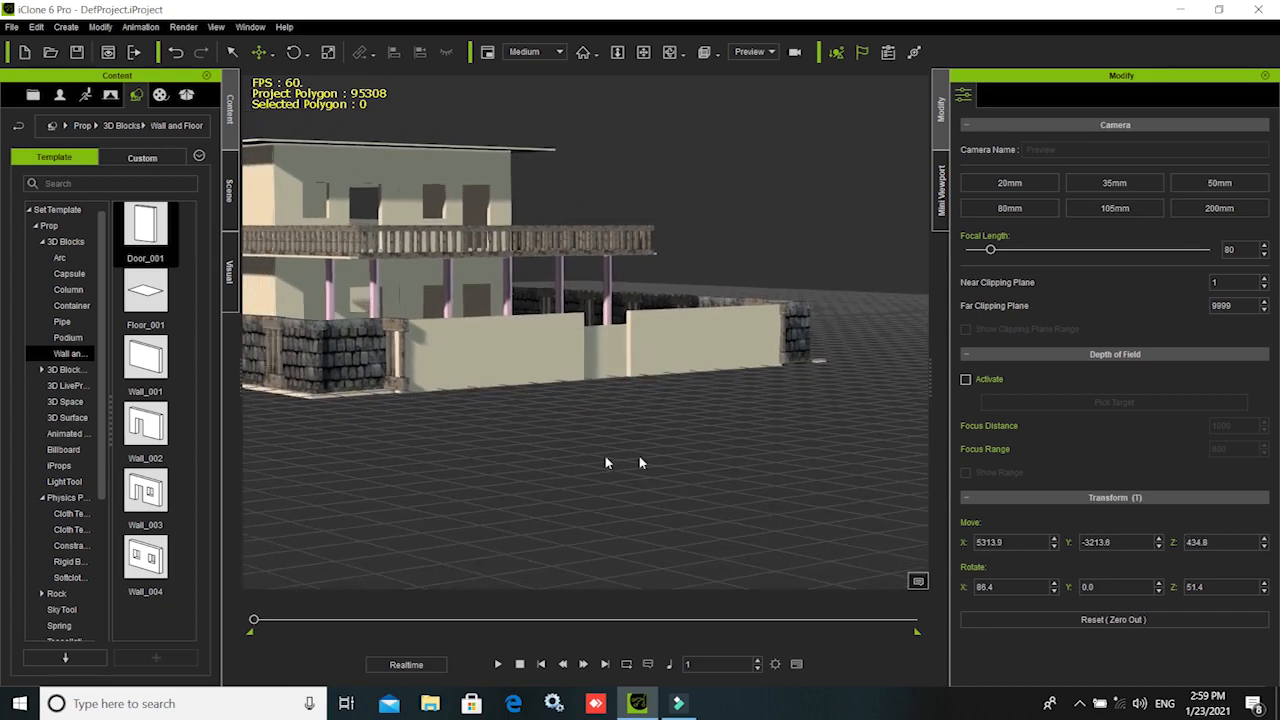
{"action": "right_click_drag", "start_coordinate": [505, 465], "coordinate": [715, 437]}
{"action": "middle_click_drag", "start_coordinate": [630, 544], "coordinate": [660, 518]}
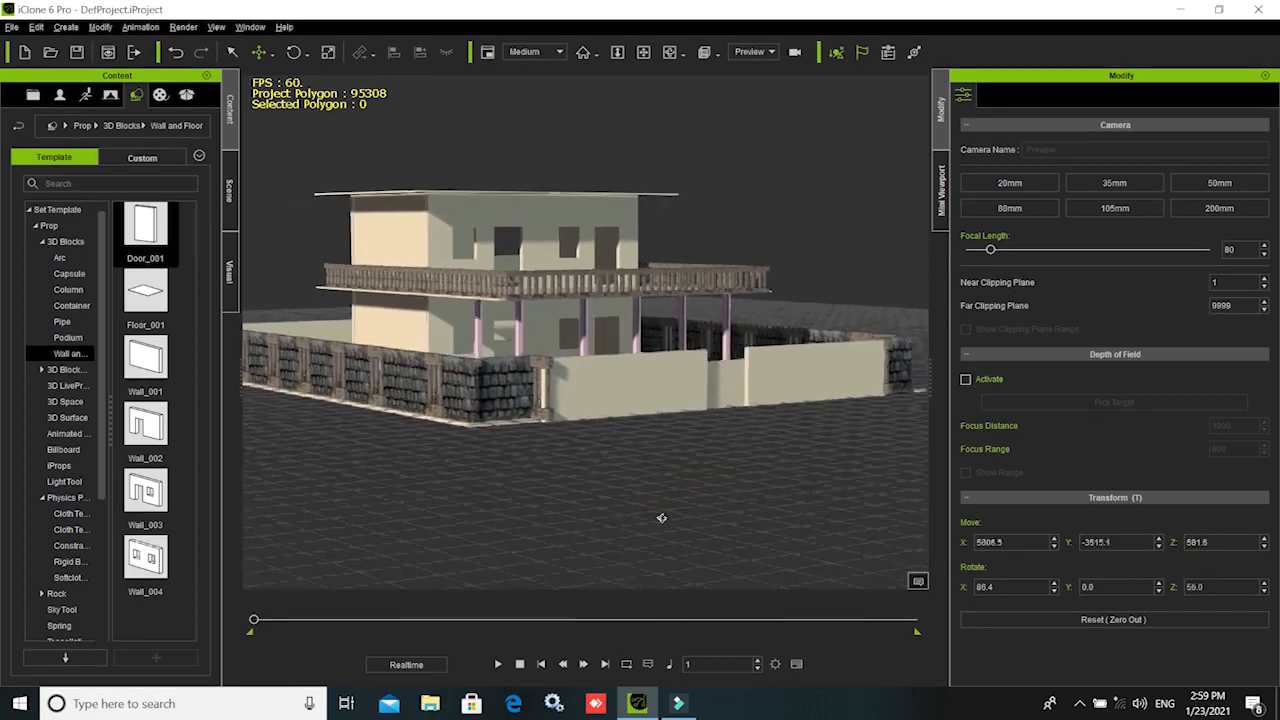
{"action": "right_click_drag", "start_coordinate": [660, 518], "coordinate": [591, 491]}
{"action": "middle_click_drag", "start_coordinate": [591, 491], "coordinate": [555, 523]}
{"action": "scroll", "coordinate": [631, 460], "scroll_direction": "down", "scroll_amount": 2}
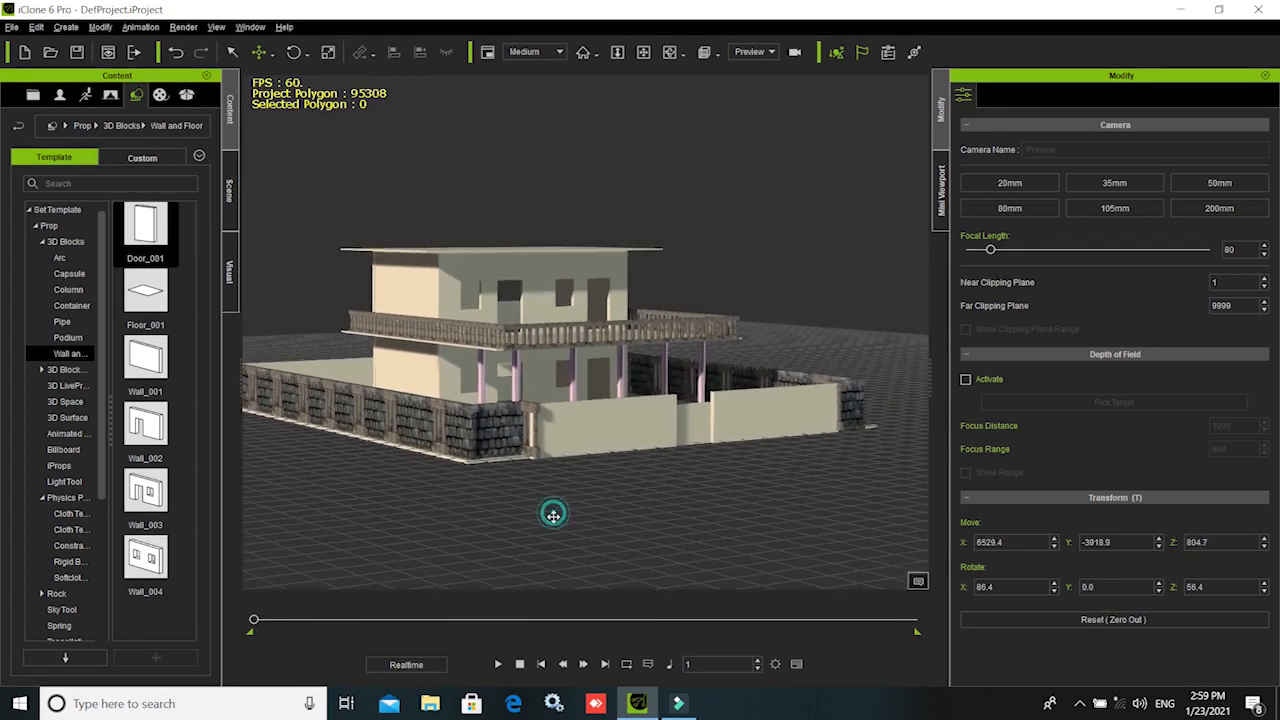
{"action": "scroll", "coordinate": [578, 480], "scroll_direction": "down", "scroll_amount": 1}
{"action": "right_click_drag", "start_coordinate": [580, 476], "coordinate": [608, 522]}
{"action": "middle_click_drag", "start_coordinate": [608, 522], "coordinate": [571, 514]}
{"action": "right_click_drag", "start_coordinate": [583, 405], "coordinate": [594, 437]}
{"action": "middle_click_drag", "start_coordinate": [594, 480], "coordinate": [582, 531]}
{"action": "right_click_drag", "start_coordinate": [582, 531], "coordinate": [598, 534]}
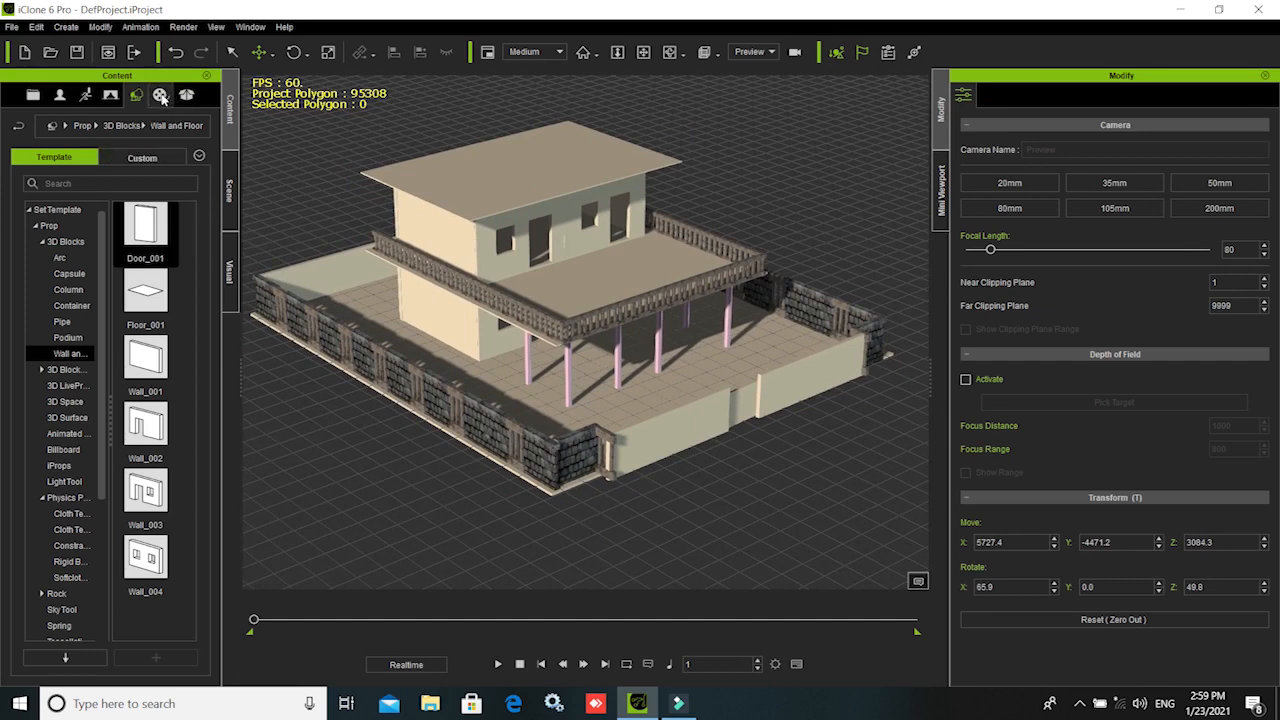
- Apply the diffuse texture bricks05 to both front boundary walls and paving18 to the gate door
{"action": "left_click", "coordinate": [161, 95]}
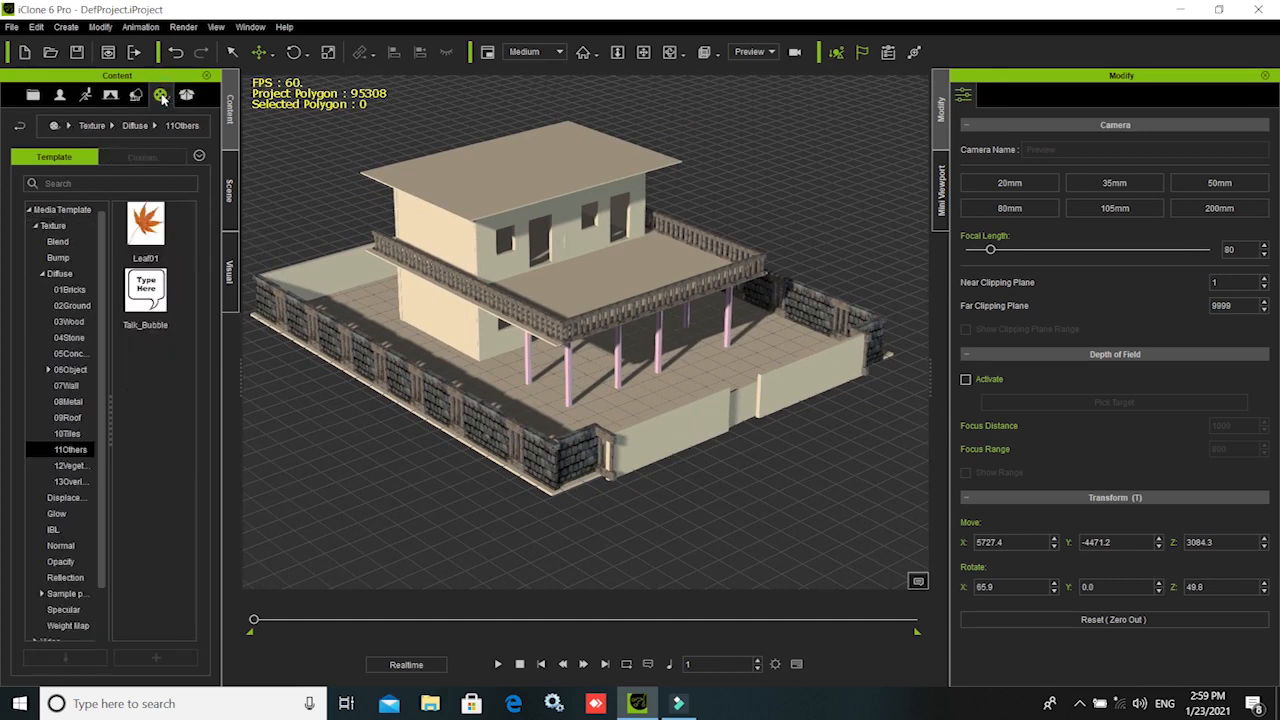
{"action": "left_click", "coordinate": [66, 242]}
{"action": "left_click", "coordinate": [60, 258]}
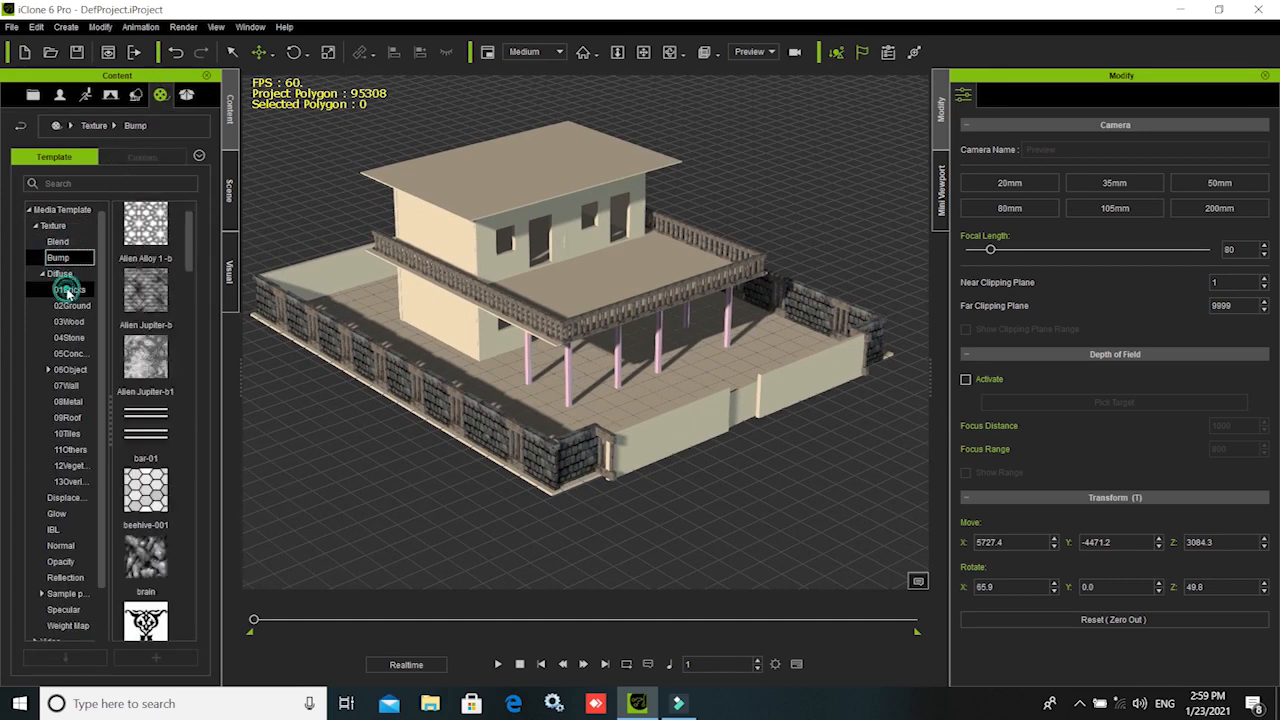
{"action": "left_click", "coordinate": [67, 289]}
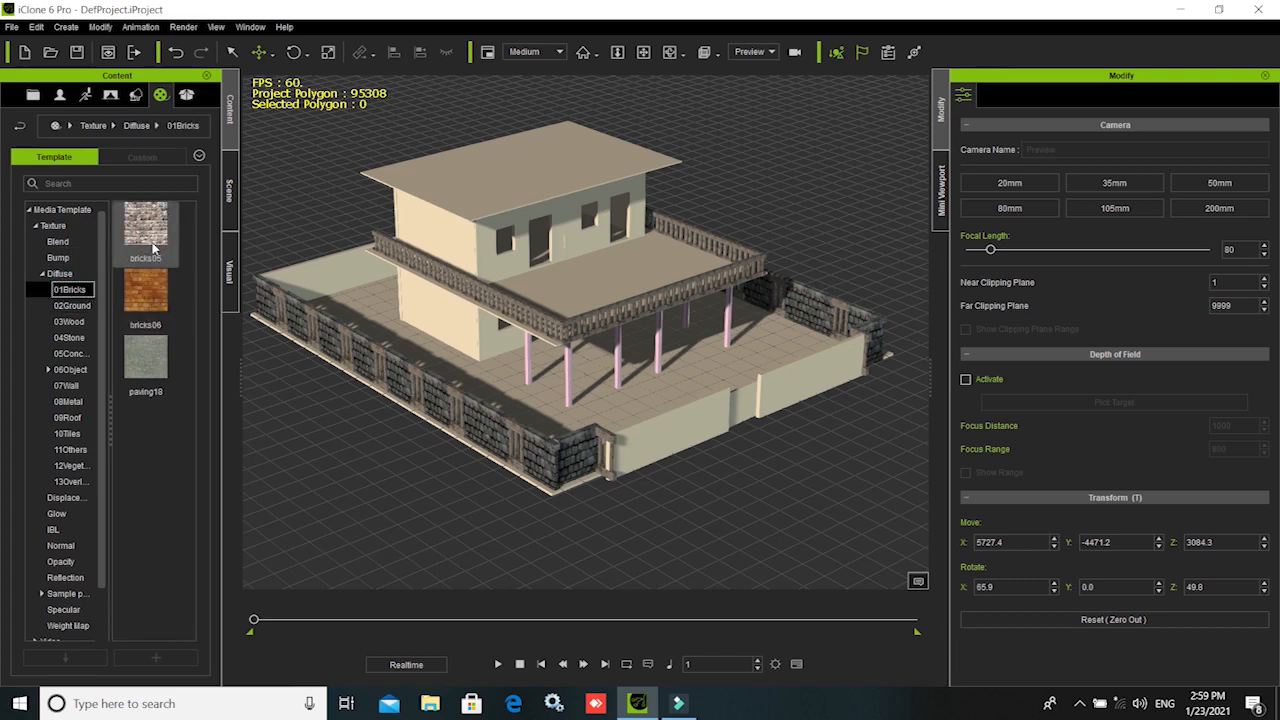
{"action": "left_click_drag", "start_coordinate": [145, 232], "coordinate": [670, 425]}
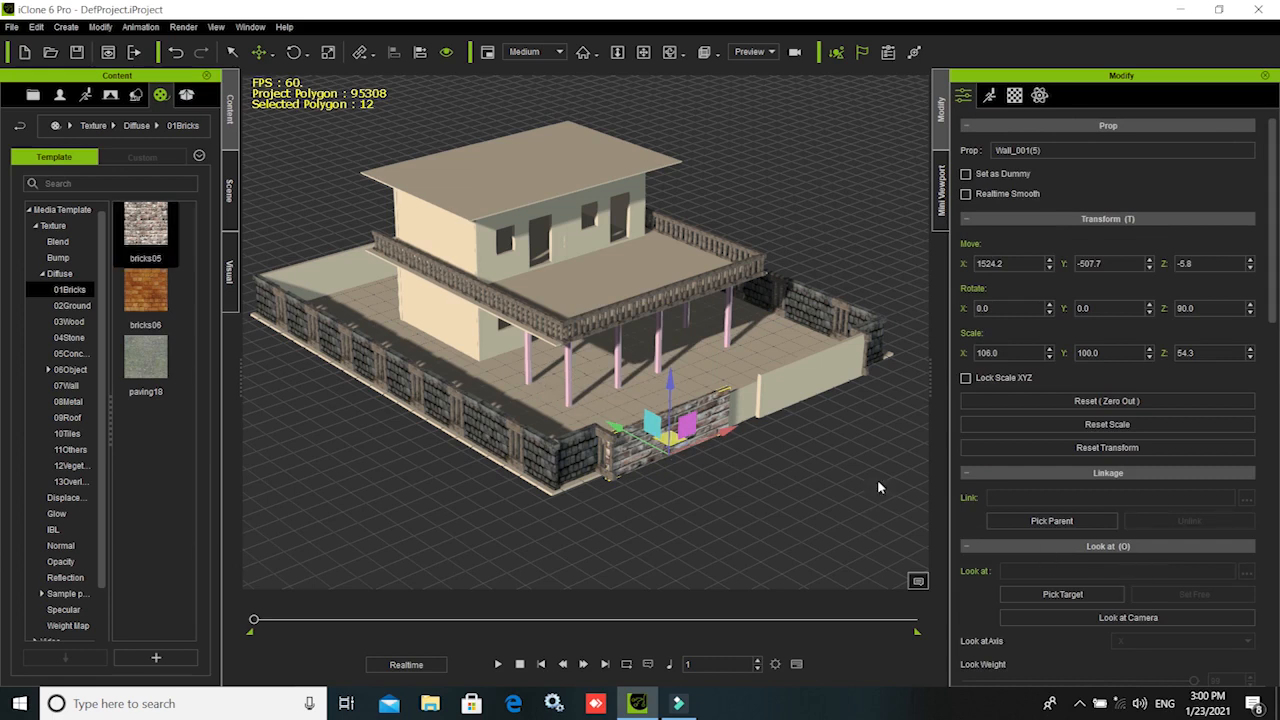
{"action": "left_click_drag", "start_coordinate": [140, 228], "coordinate": [798, 378]}
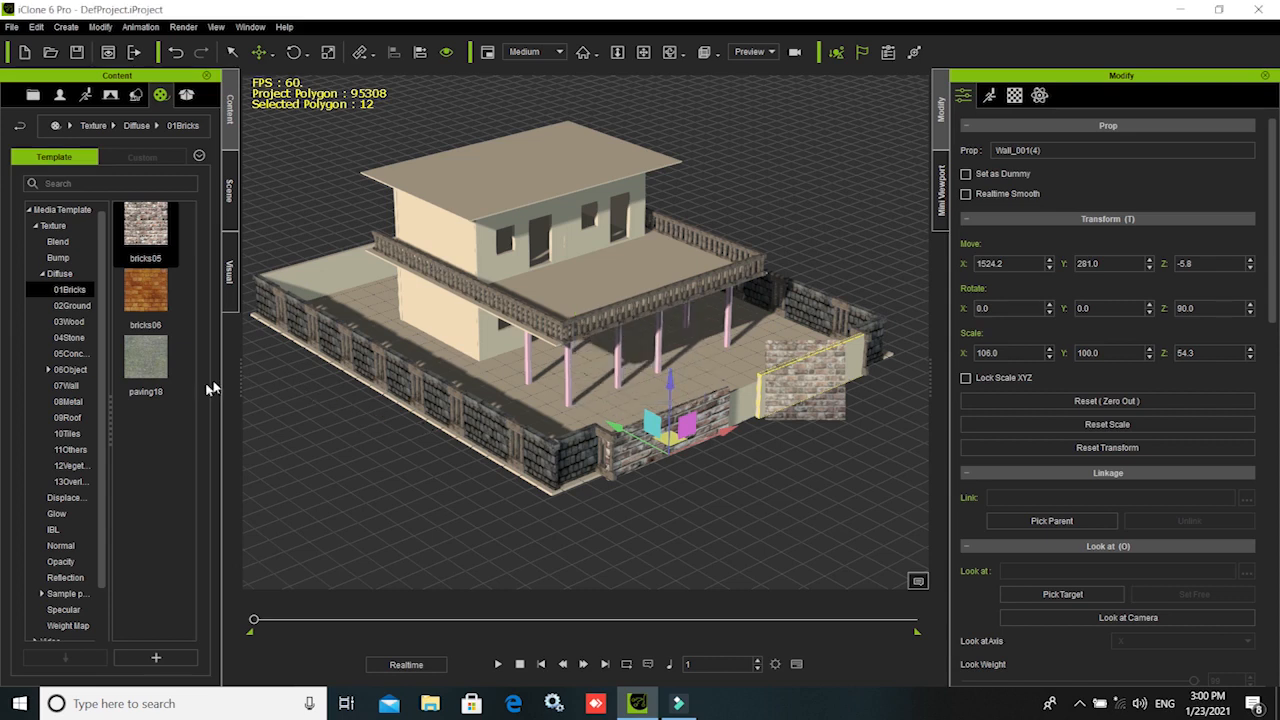
{"action": "left_click_drag", "start_coordinate": [145, 366], "coordinate": [752, 412]}
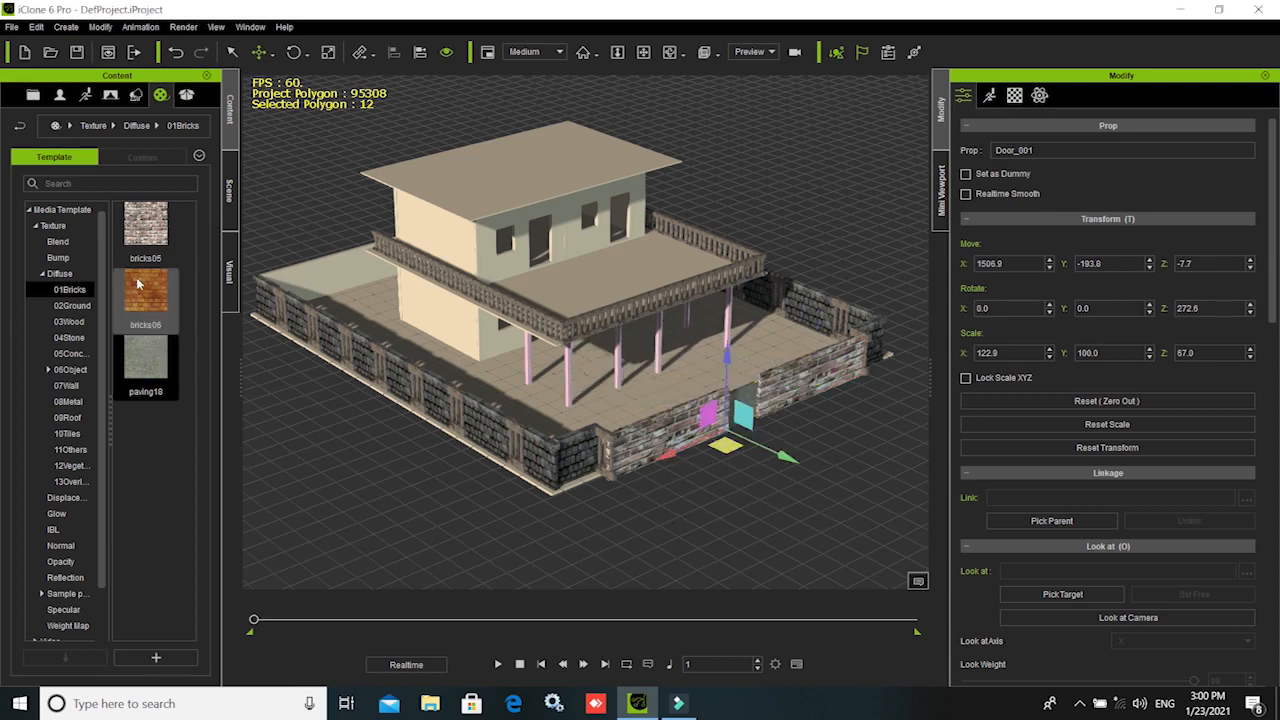
- Try the bricks06 texture on the ground floor slab and bricks05 on the balcony floor
{"action": "left_click_drag", "start_coordinate": [143, 291], "coordinate": [601, 404]}
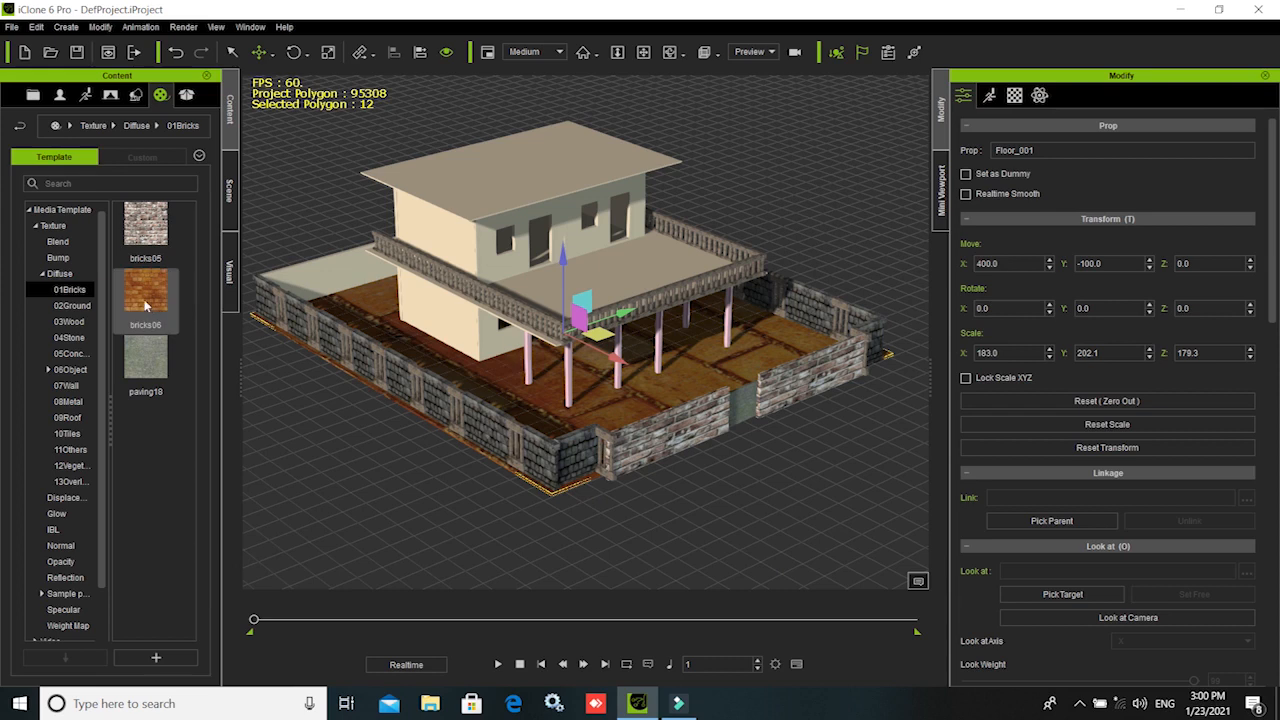
{"action": "left_click_drag", "start_coordinate": [141, 232], "coordinate": [598, 288]}
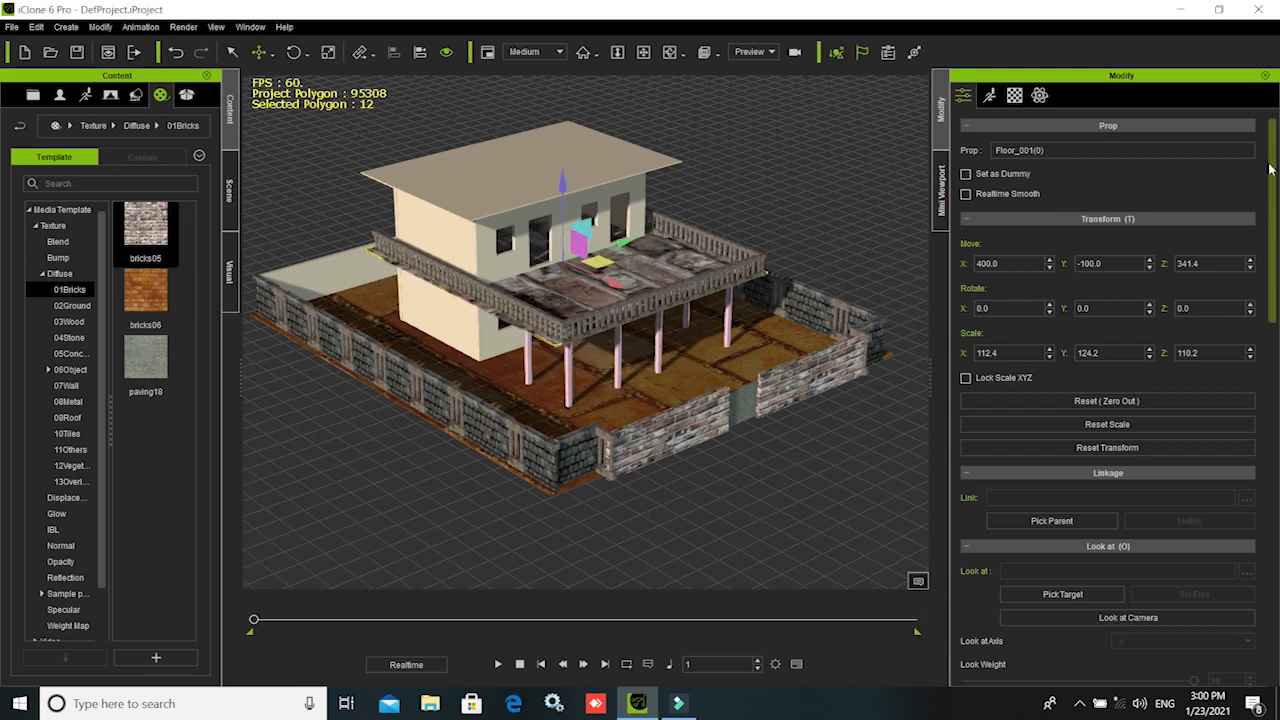
- Try a UV tiling of 20 by 20 for the balcony floor's brick texture
{"action": "left_click", "coordinate": [1015, 95]}
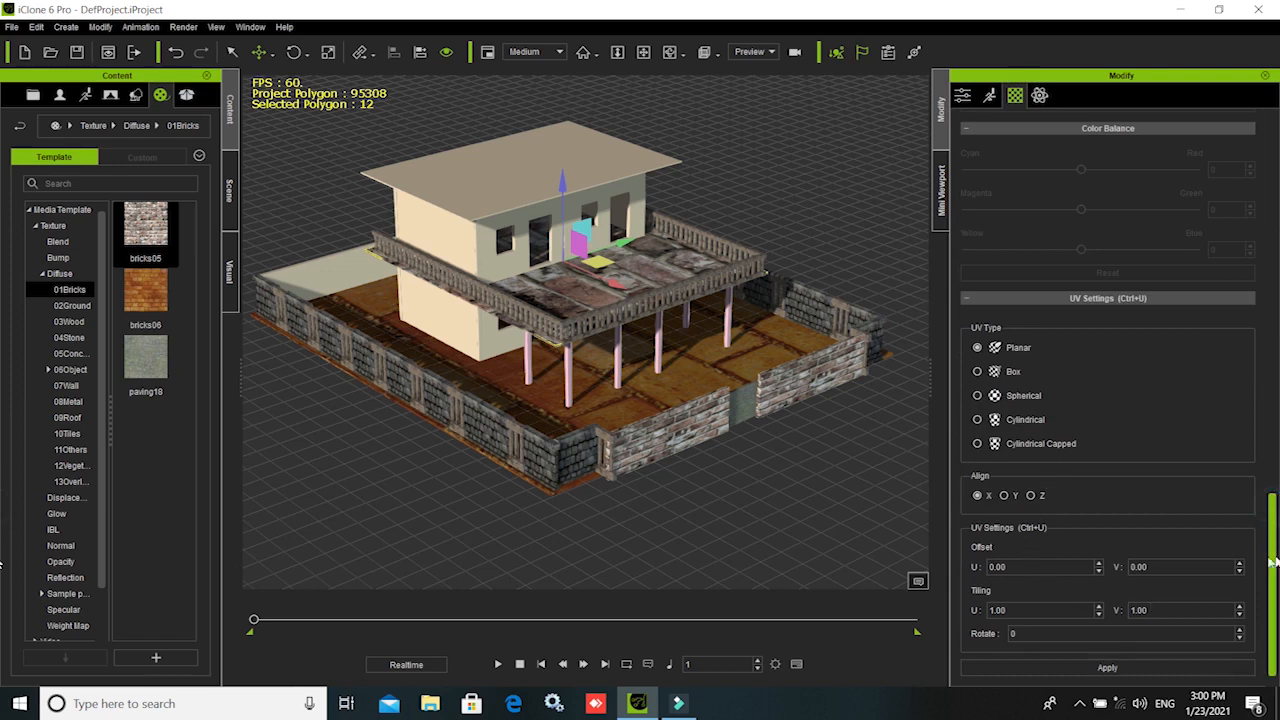
{"action": "left_click", "coordinate": [1005, 497]}
{"action": "left_click", "coordinate": [1128, 668]}
{"action": "double_click", "coordinate": [993, 610]}
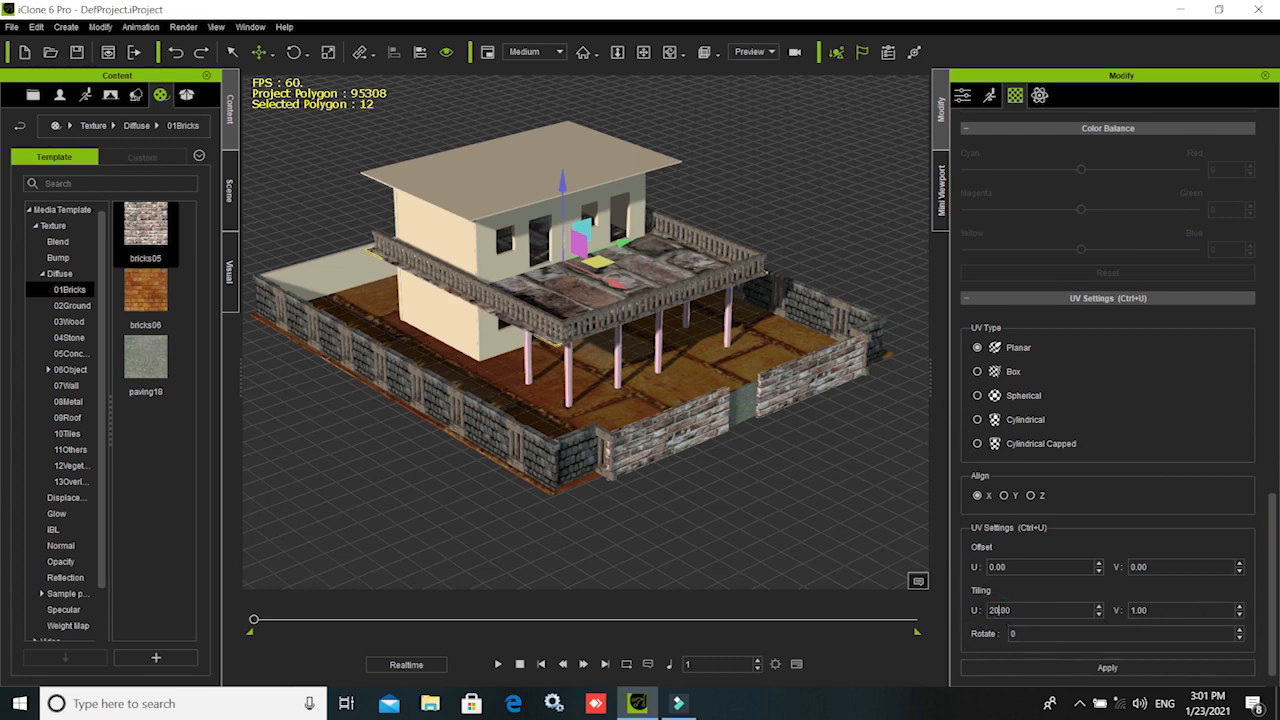
{"action": "double_click", "coordinate": [1136, 610]}
{"action": "left_click", "coordinate": [1110, 668]}
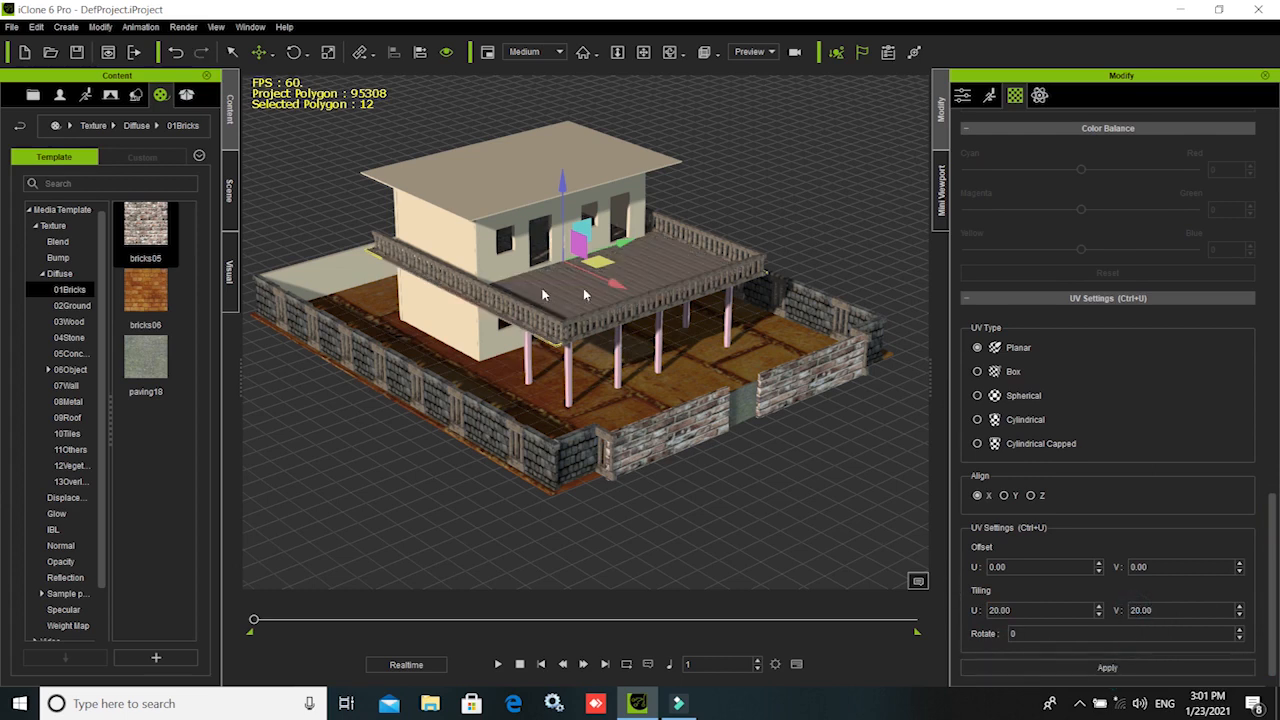
- Try a UV tiling of 5 by 5 and the Box UV type on the balcony floor's texture
{"action": "double_click", "coordinate": [999, 610]}
{"action": "double_click", "coordinate": [1138, 610]}
{"action": "left_click", "coordinate": [1109, 670]}
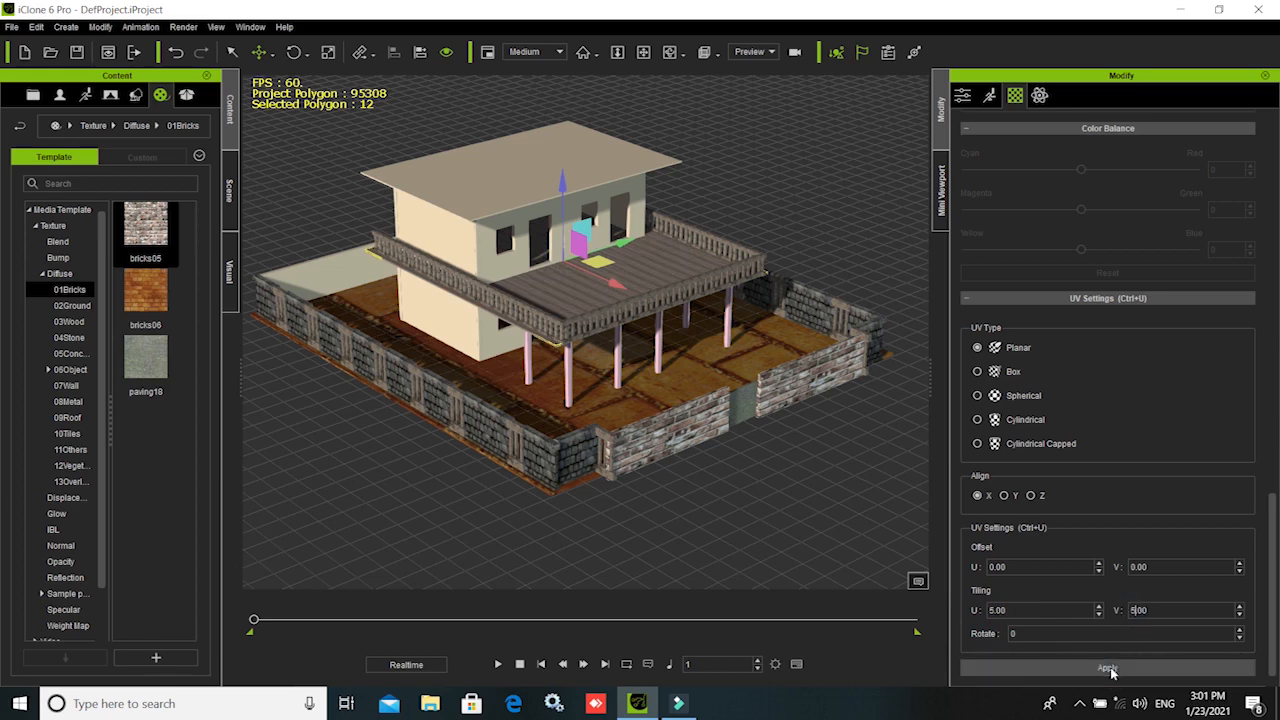
{"action": "scroll", "coordinate": [696, 268], "scroll_direction": "up", "scroll_amount": 4}
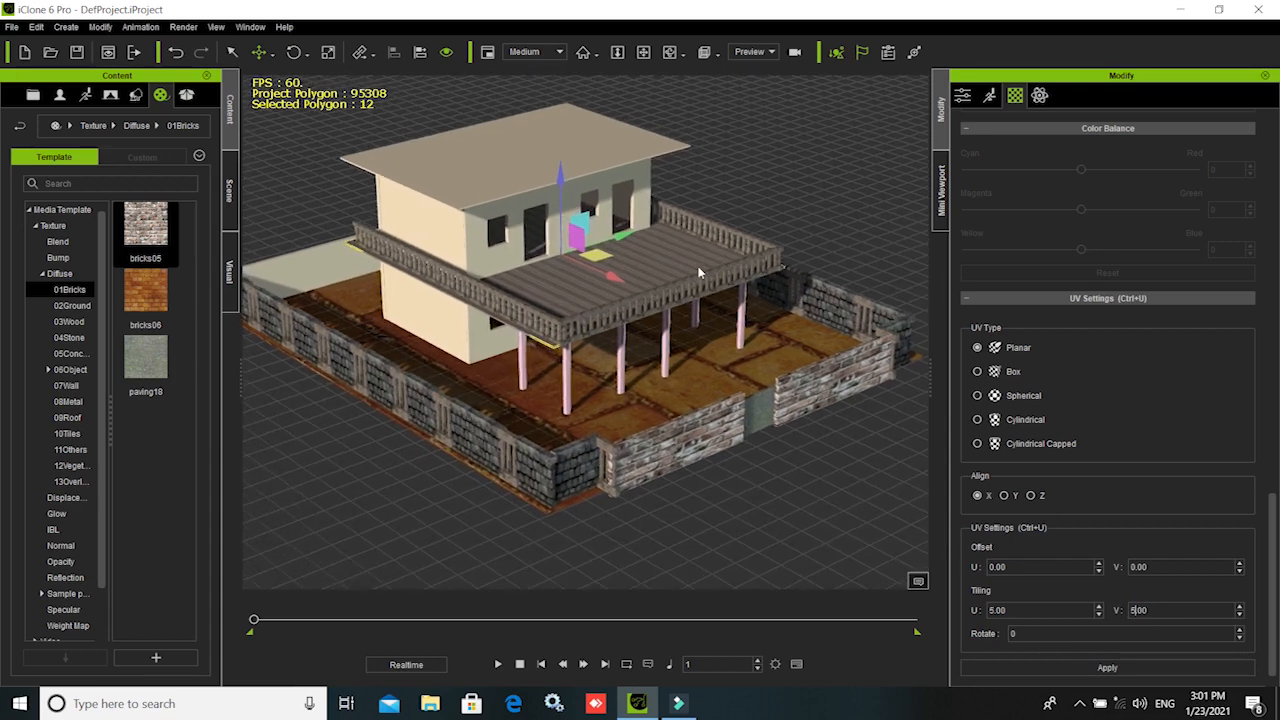
{"action": "scroll", "coordinate": [698, 266], "scroll_direction": "up", "scroll_amount": 1}
{"action": "left_click", "coordinate": [976, 370]}
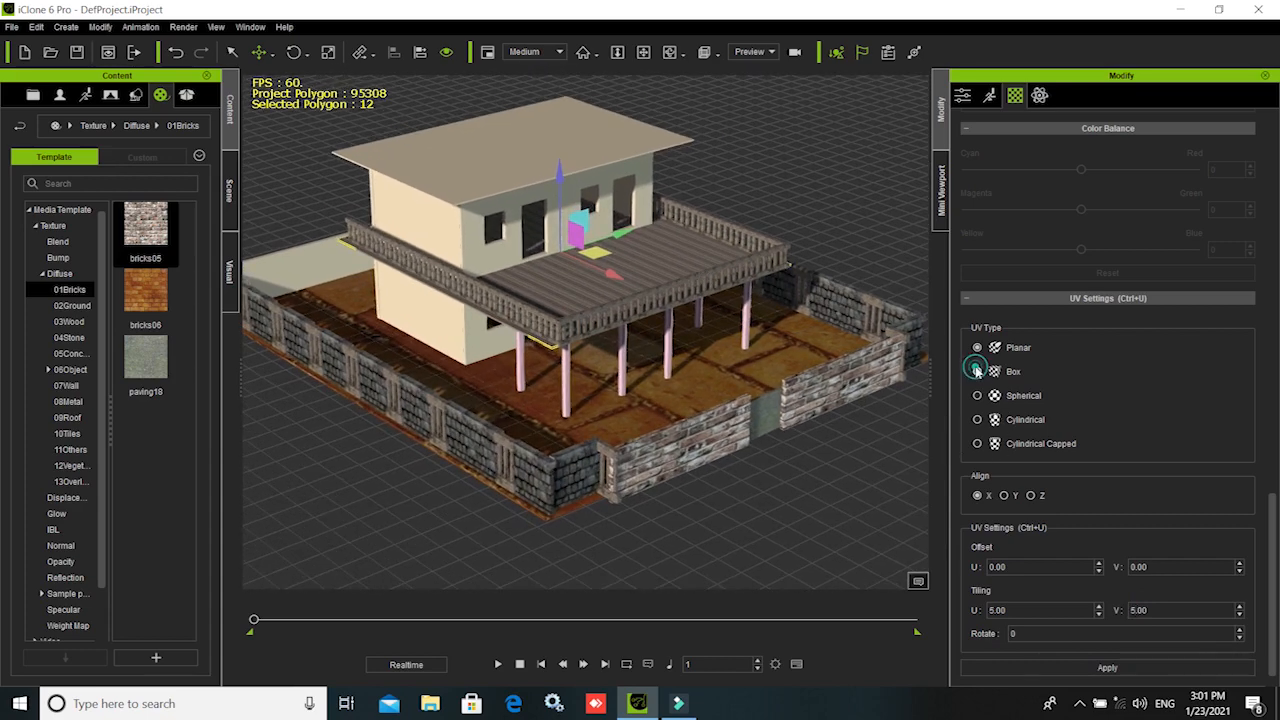
{"action": "left_click", "coordinate": [830, 186]}
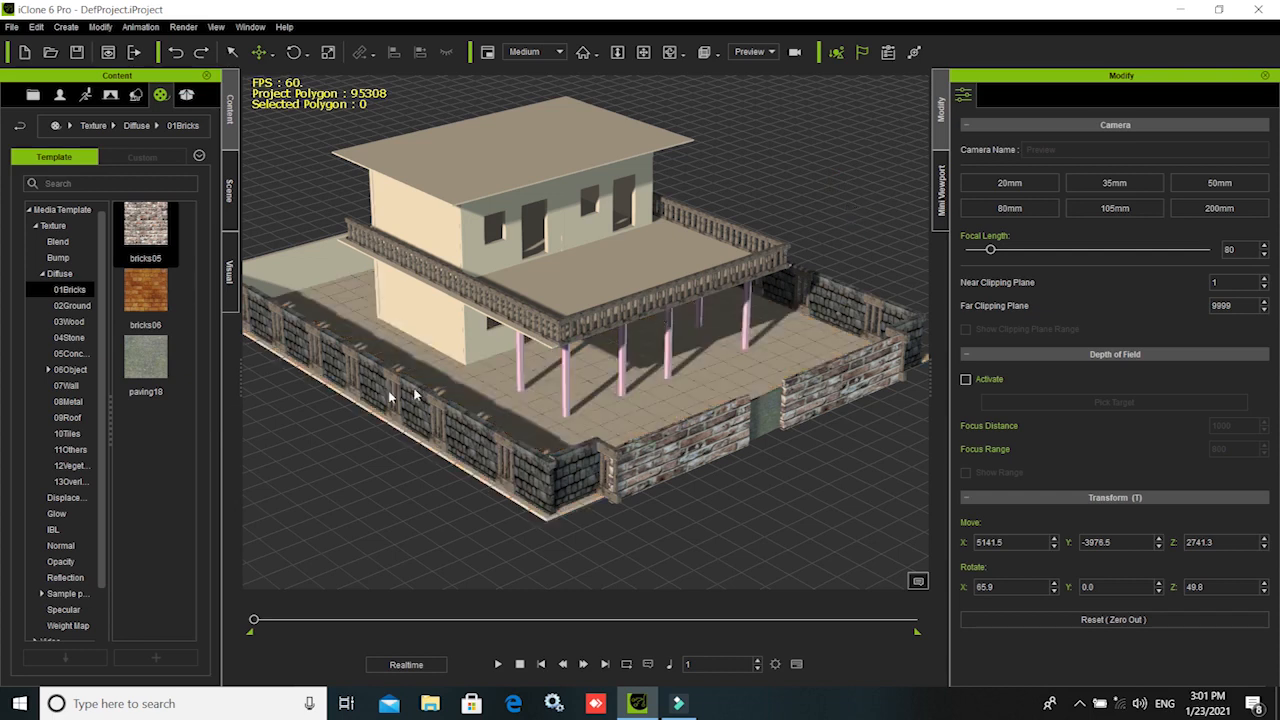
- Apply the bricks06 texture to the ground floor slab and paving18 to the roof and balcony floor
{"action": "left_click_drag", "start_coordinate": [171, 320], "coordinate": [672, 388]}
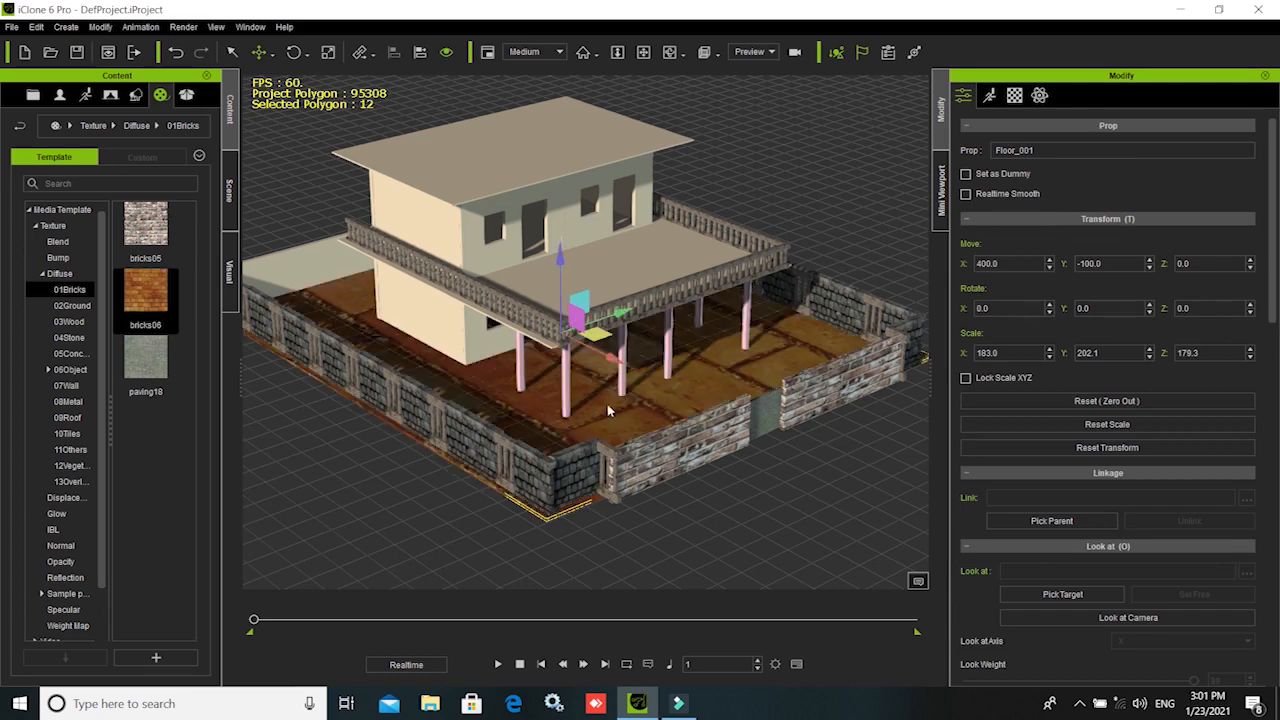
{"action": "left_click_drag", "start_coordinate": [152, 230], "coordinate": [544, 164]}
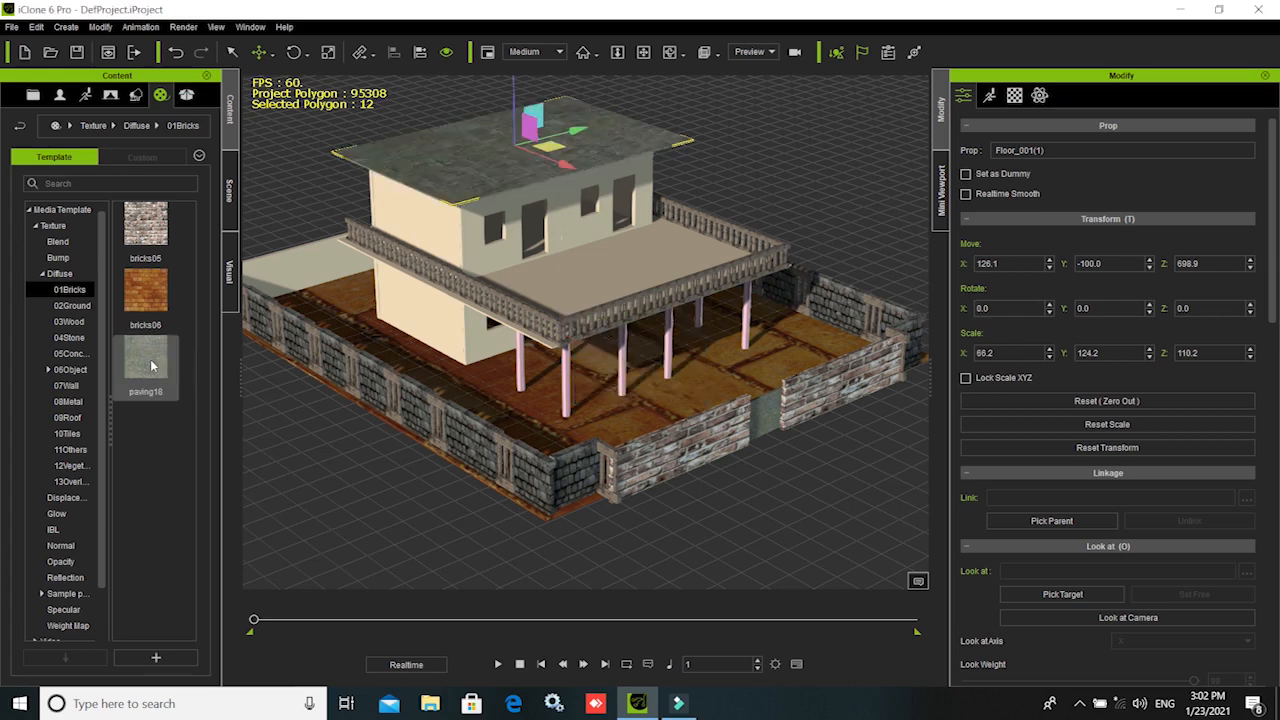
{"action": "left_click_drag", "start_coordinate": [149, 362], "coordinate": [620, 279]}
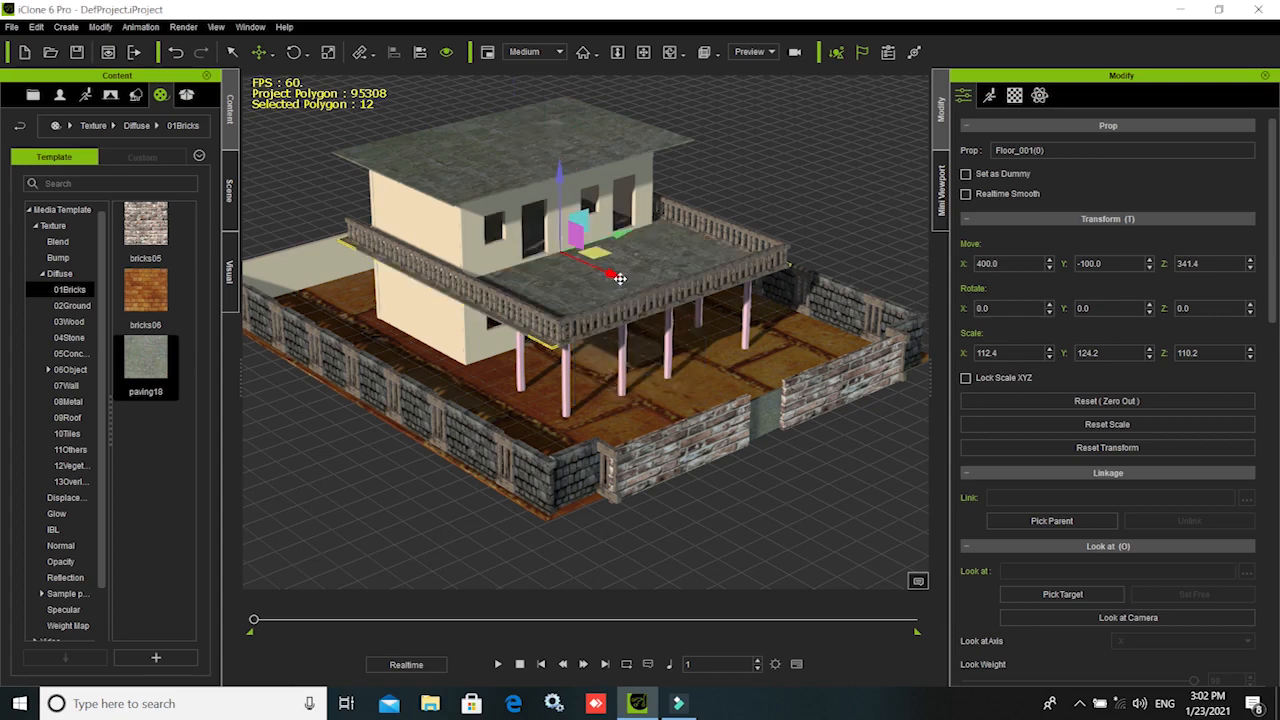
- Apply bricks05 to the plain rear boundary wall and Ground08 to the ground-floor side wall of the house
{"action": "left_click_drag", "start_coordinate": [143, 232], "coordinate": [311, 268]}
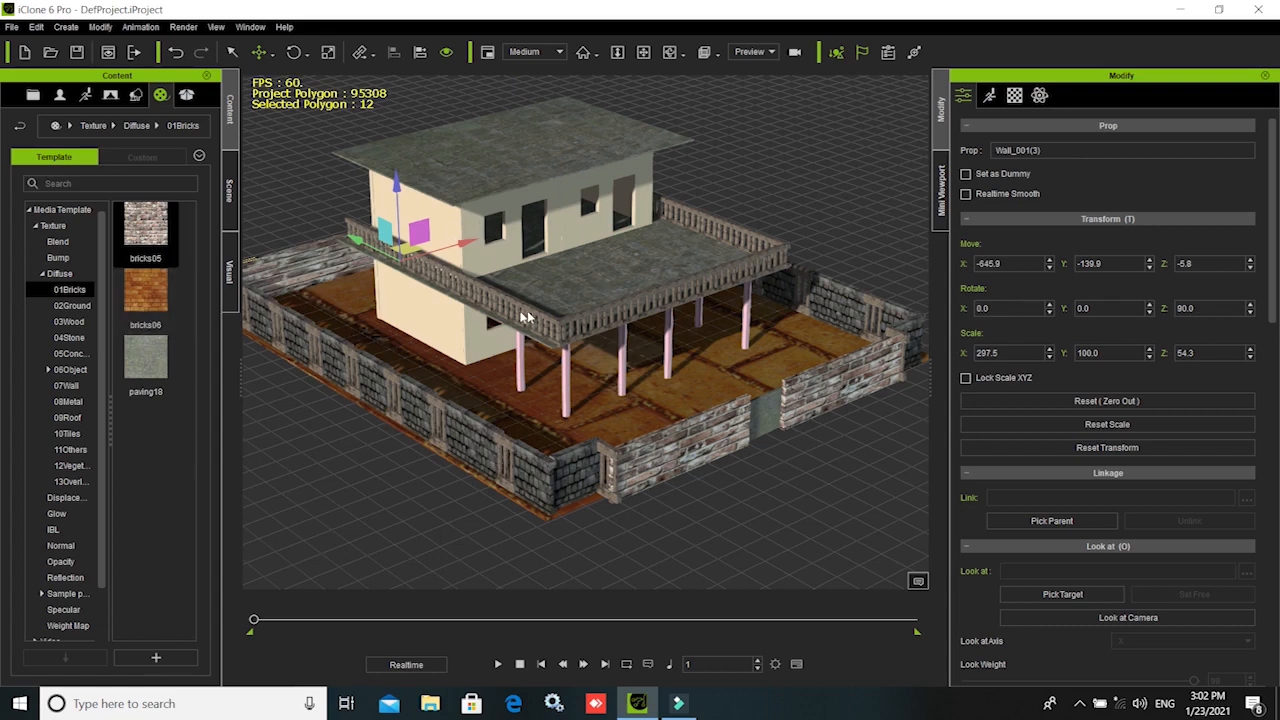
{"action": "left_click", "coordinate": [72, 305]}
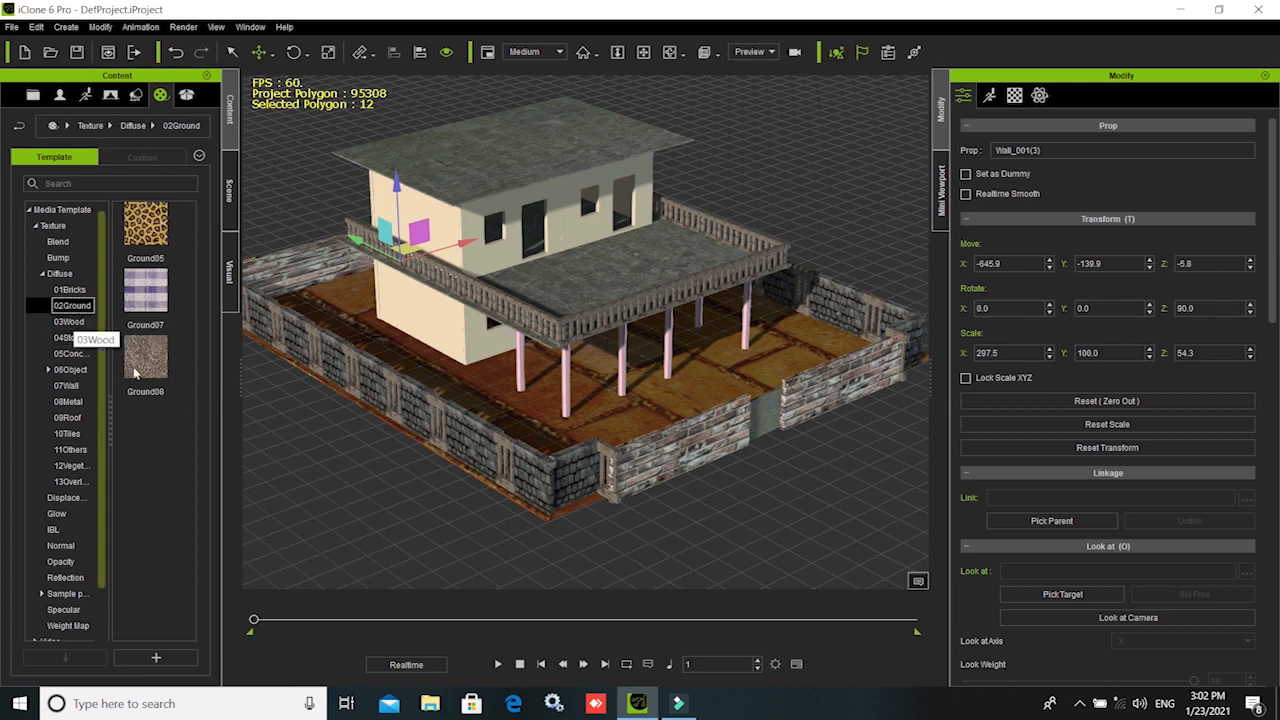
{"action": "left_click_drag", "start_coordinate": [146, 357], "coordinate": [430, 305]}
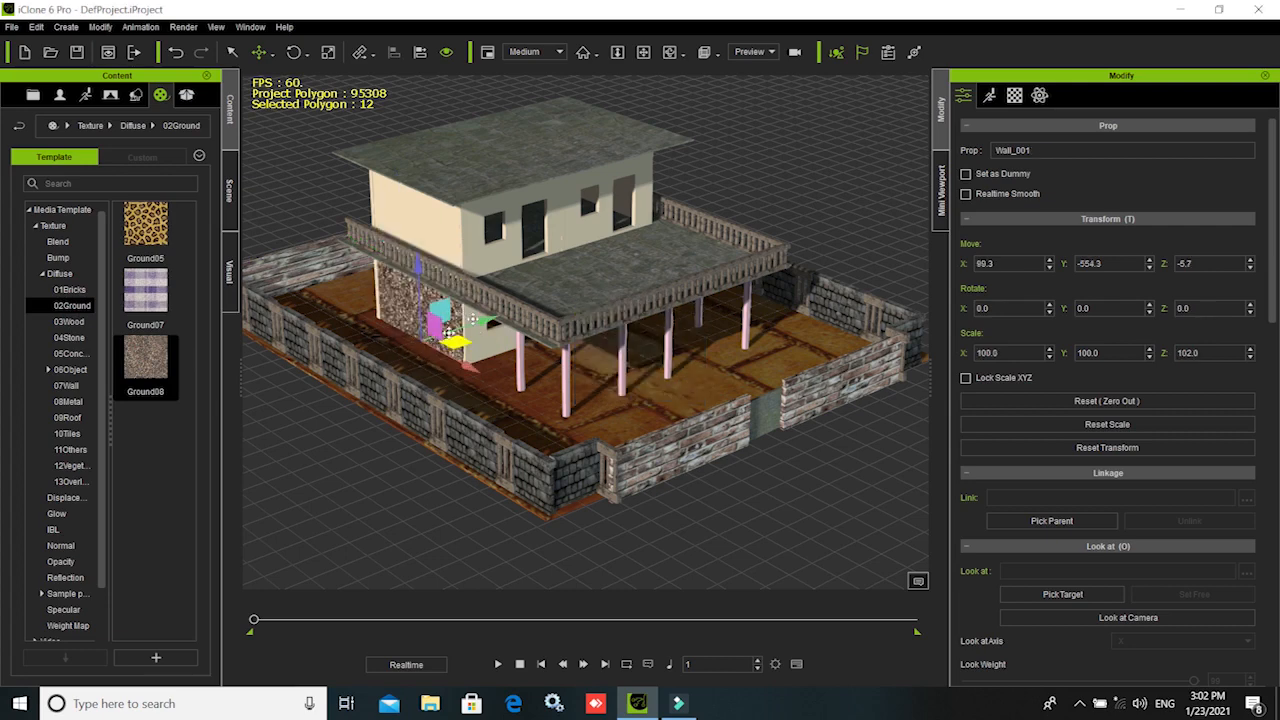
- Apply the Ground08 texture to the upper-floor side wall and the front walls of the house
{"action": "left_click_drag", "start_coordinate": [141, 390], "coordinate": [414, 218]}
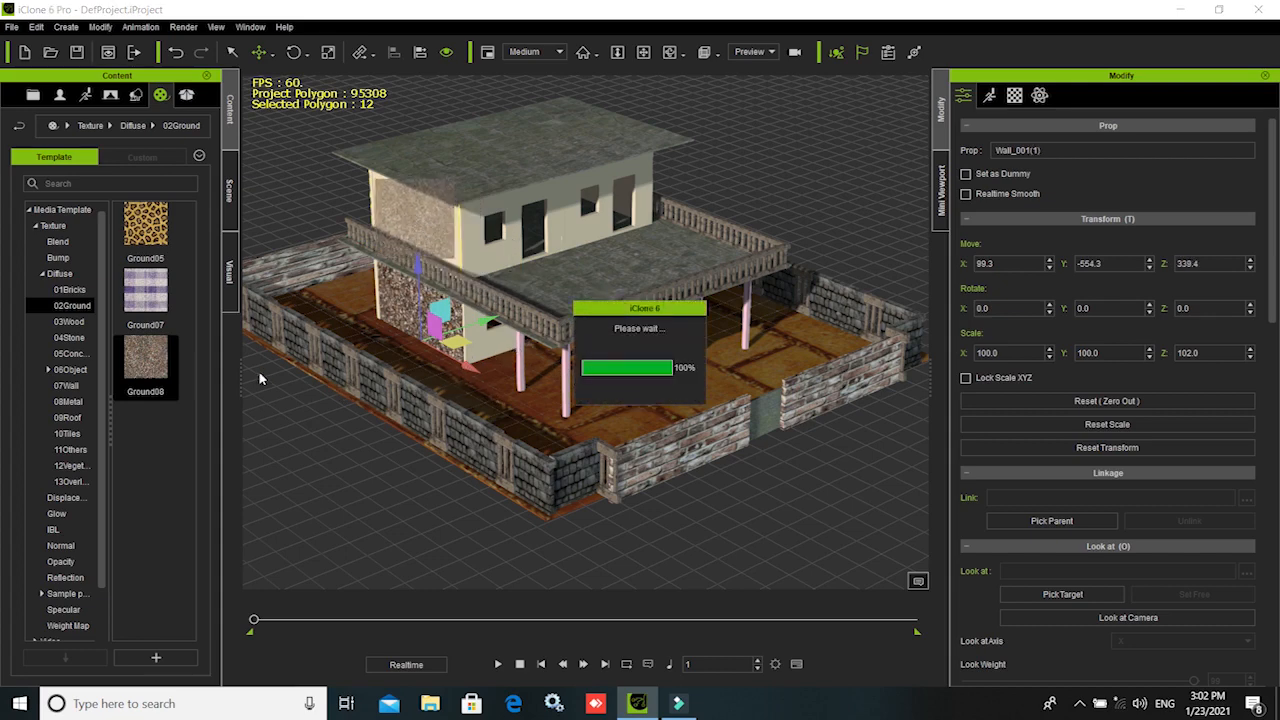
{"action": "left_click_drag", "start_coordinate": [146, 365], "coordinate": [580, 232]}
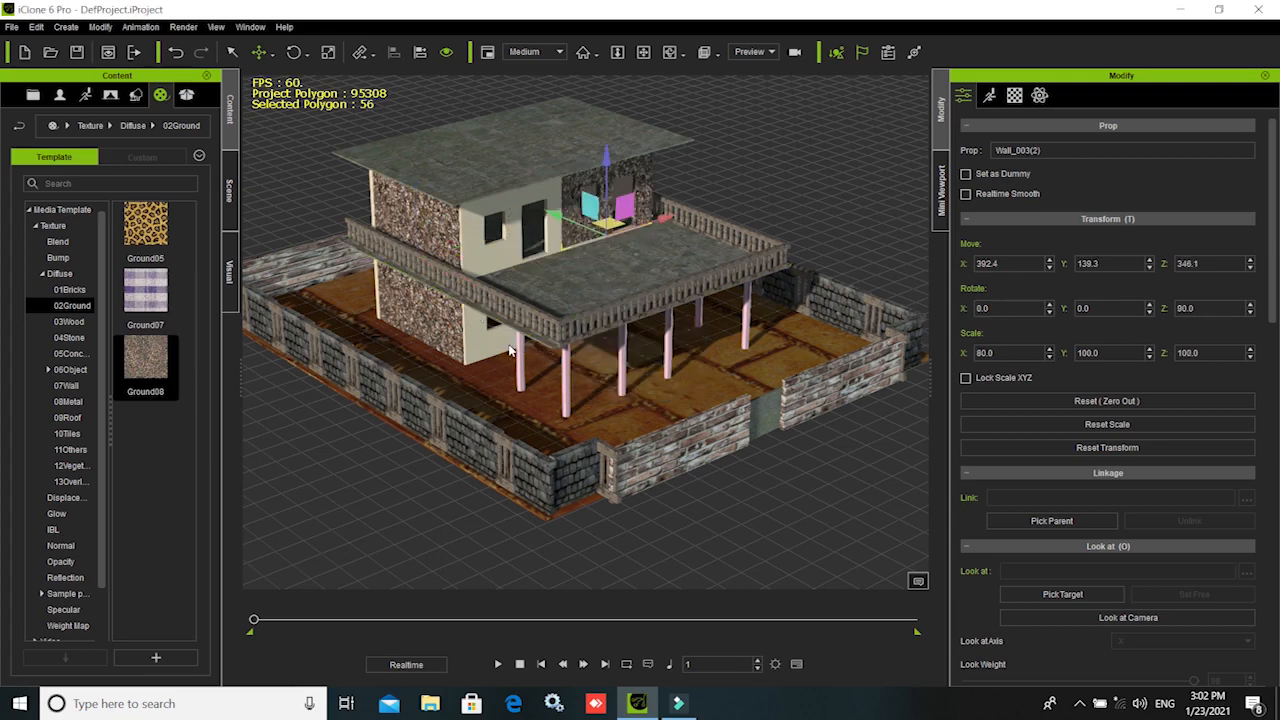
{"action": "left_click_drag", "start_coordinate": [145, 357], "coordinate": [450, 248]}
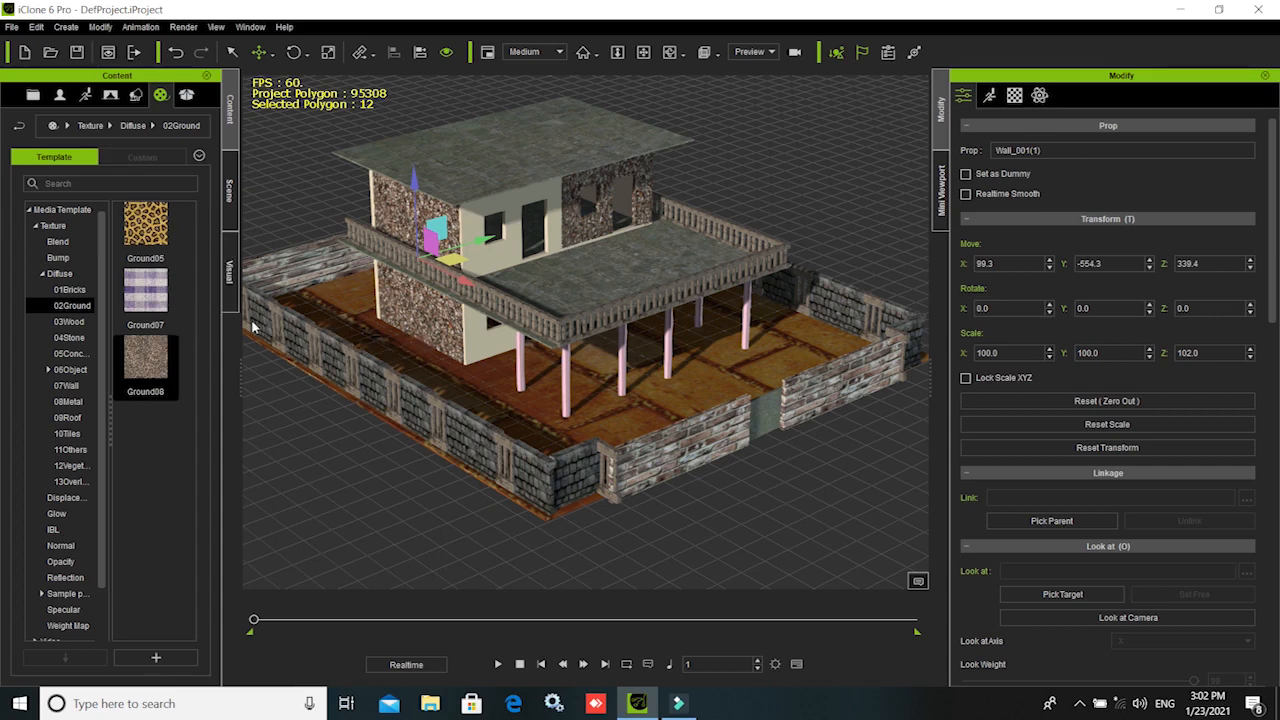
{"action": "left_click_drag", "start_coordinate": [146, 356], "coordinate": [480, 312]}
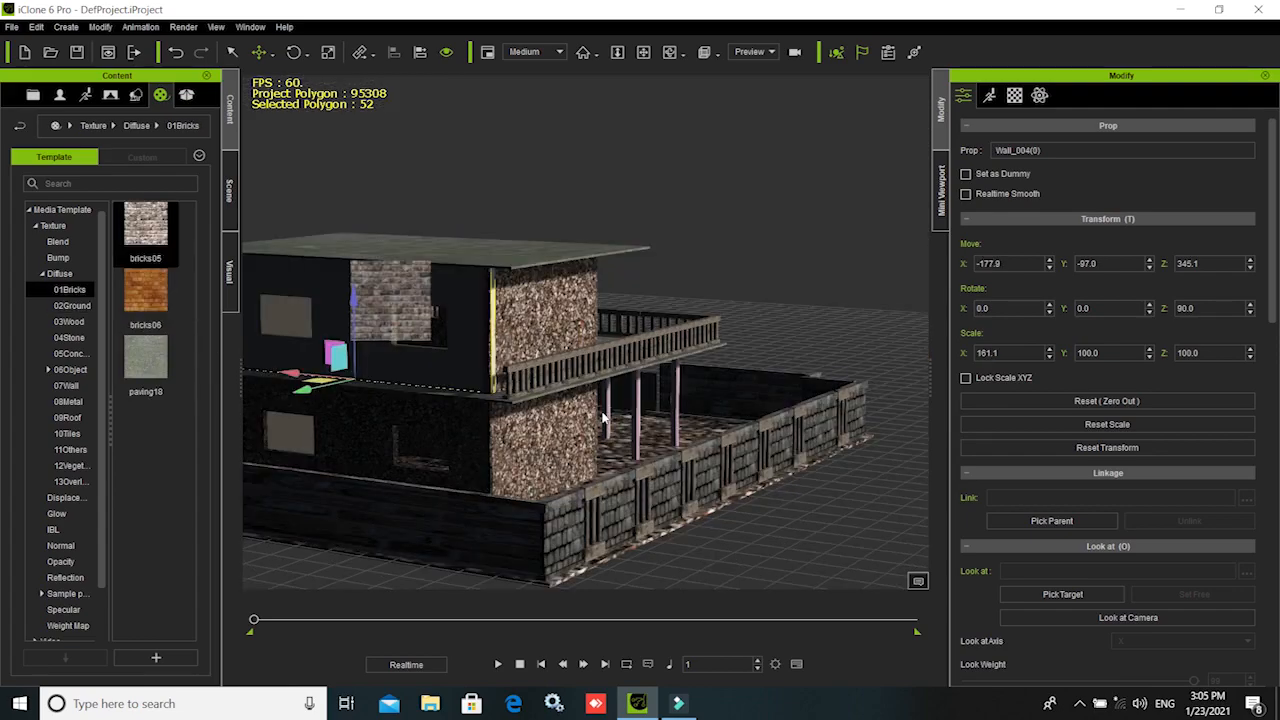
- Examine the textured house and its boundary walls from the rear, side and front
{"action": "right_click_drag", "start_coordinate": [716, 522], "coordinate": [626, 409]}
{"action": "scroll", "coordinate": [726, 338], "scroll_direction": "down", "scroll_amount": 5}
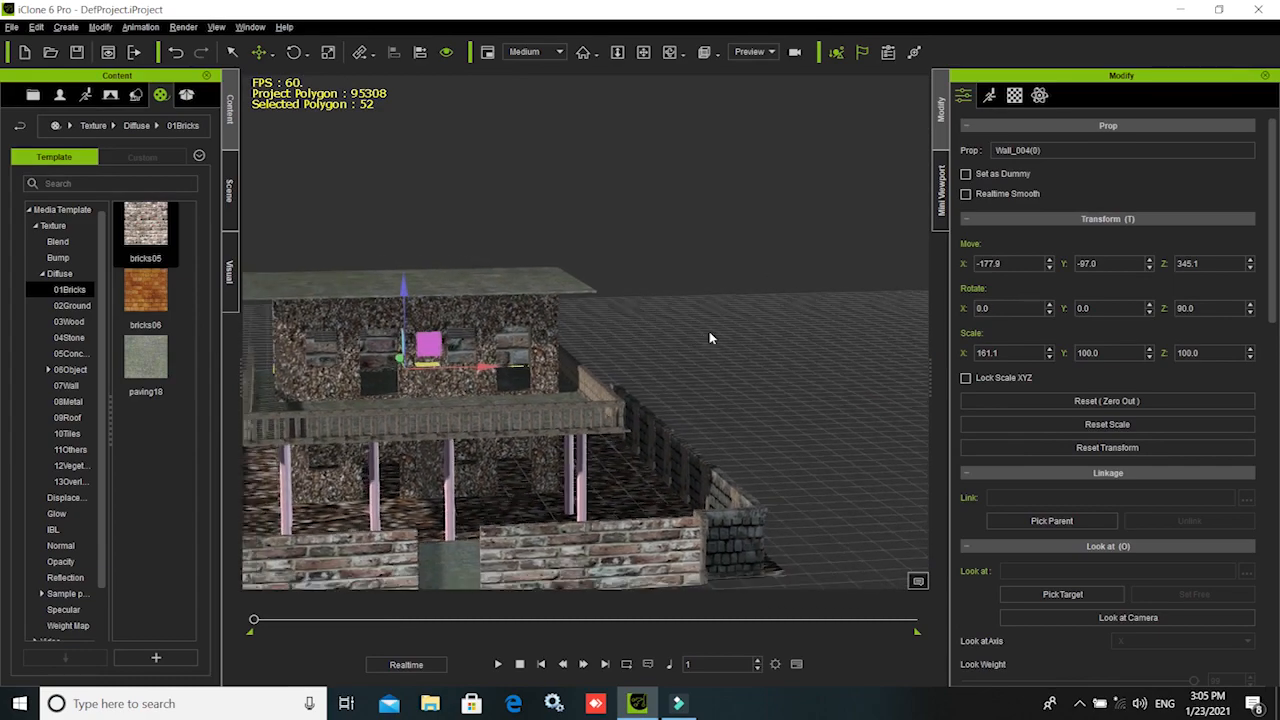
{"action": "scroll", "coordinate": [709, 340], "scroll_direction": "down", "scroll_amount": 2}
{"action": "right_click_drag", "start_coordinate": [698, 395], "coordinate": [717, 420]}
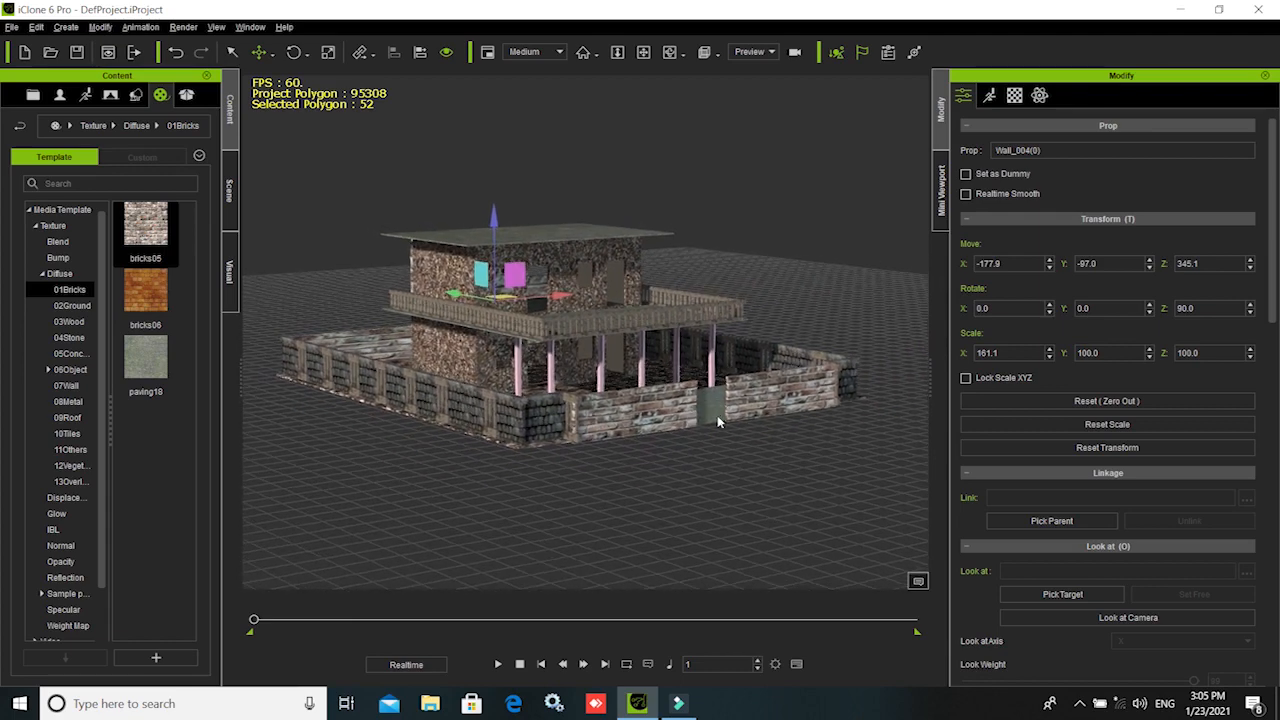
{"action": "right_click_drag", "start_coordinate": [740, 474], "coordinate": [783, 485]}
{"action": "middle_click_drag", "start_coordinate": [773, 484], "coordinate": [645, 501]}
{"action": "left_click", "coordinate": [796, 311]}
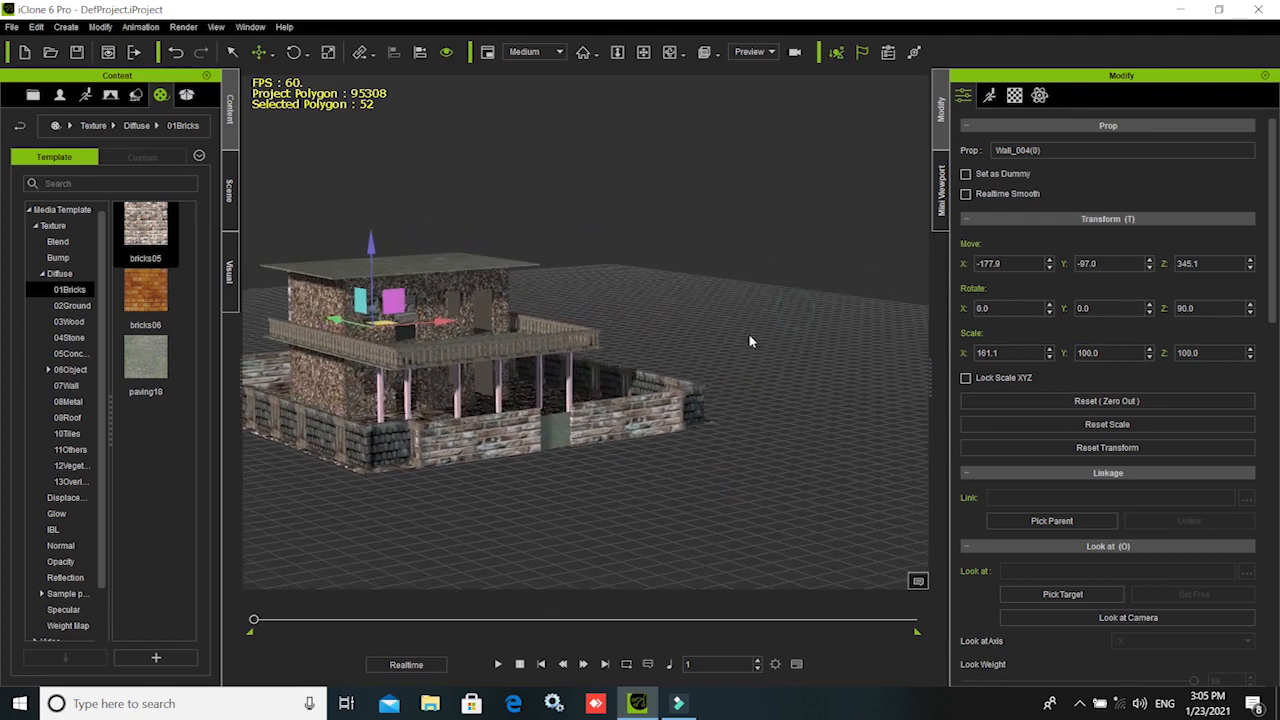
{"action": "right_click_drag", "start_coordinate": [778, 447], "coordinate": [663, 429]}
{"action": "middle_click_drag", "start_coordinate": [628, 322], "coordinate": [628, 442]}
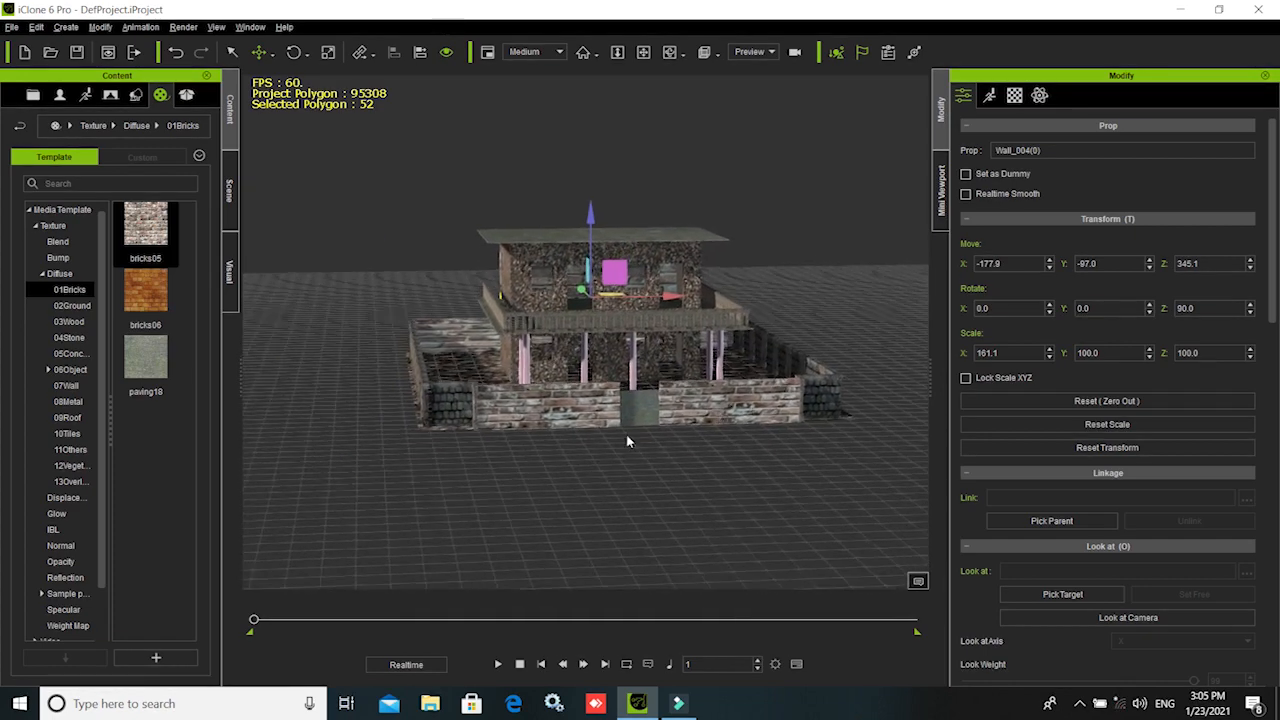
- Place a Floor_001 block in front of the gate and scale it evenly to about 157.4 on all axes
{"action": "left_click", "coordinate": [138, 96]}
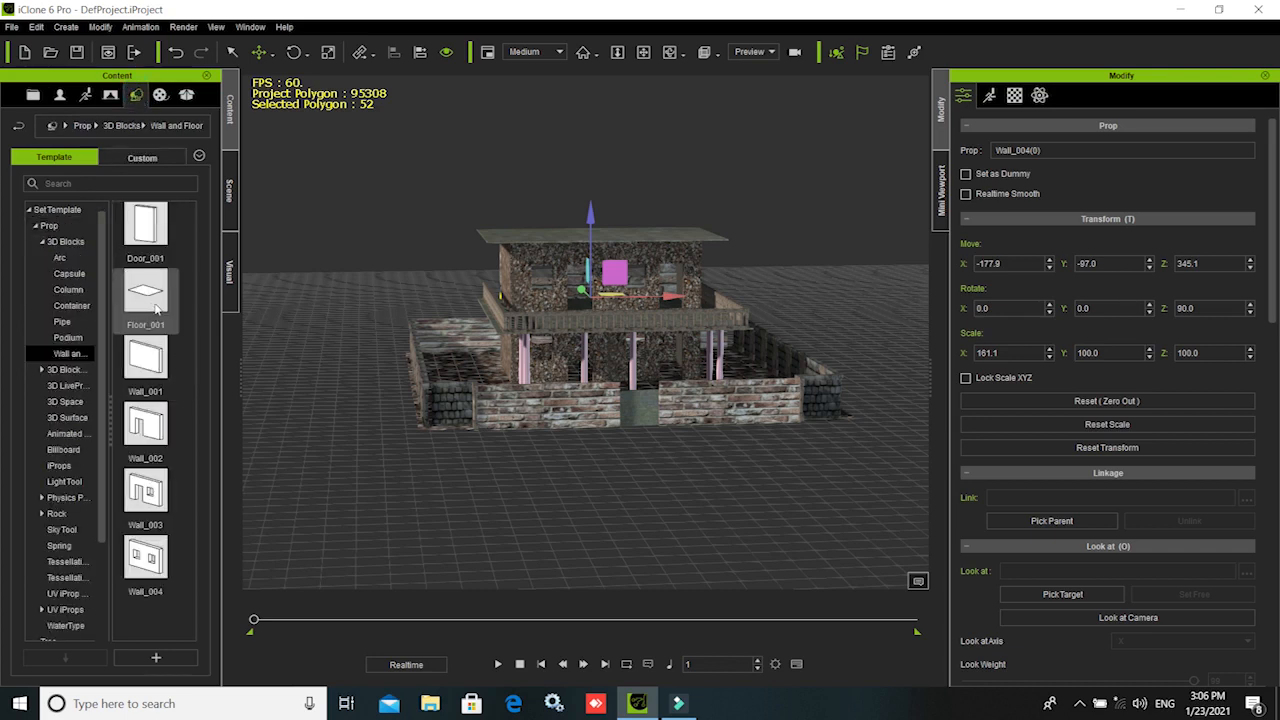
{"action": "left_click_drag", "start_coordinate": [146, 305], "coordinate": [533, 466]}
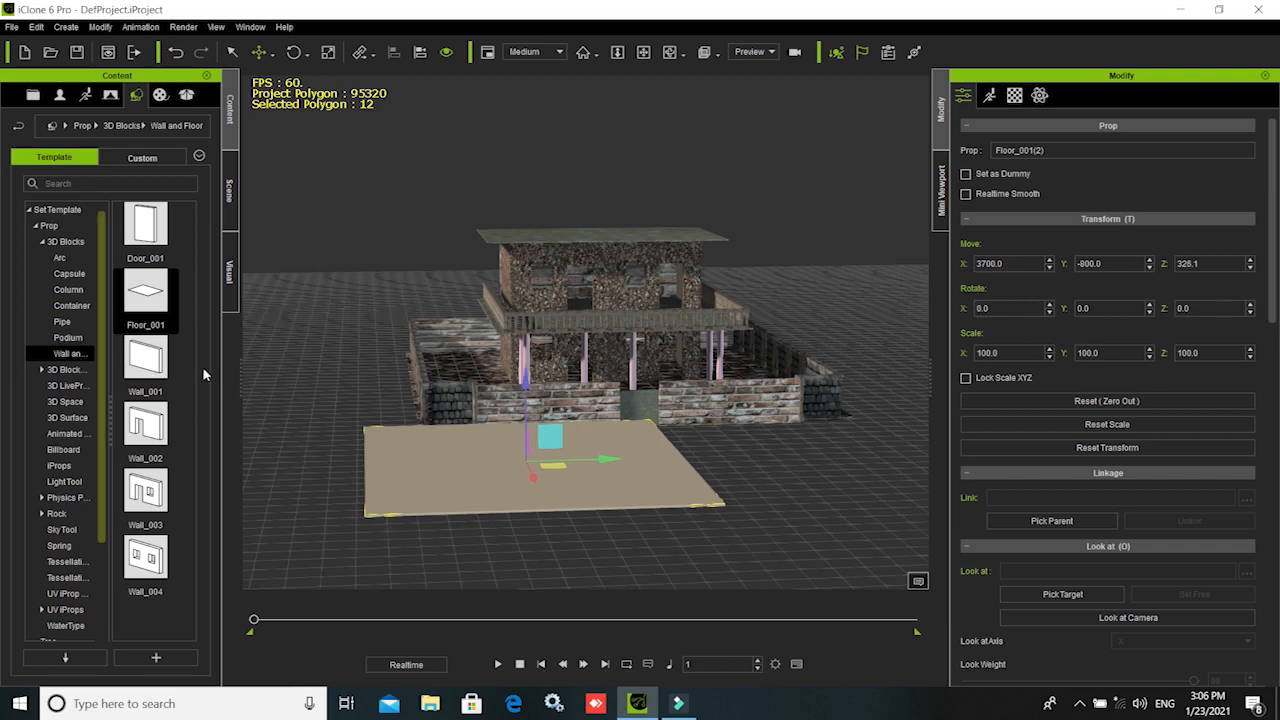
{"action": "key", "text": "r"}
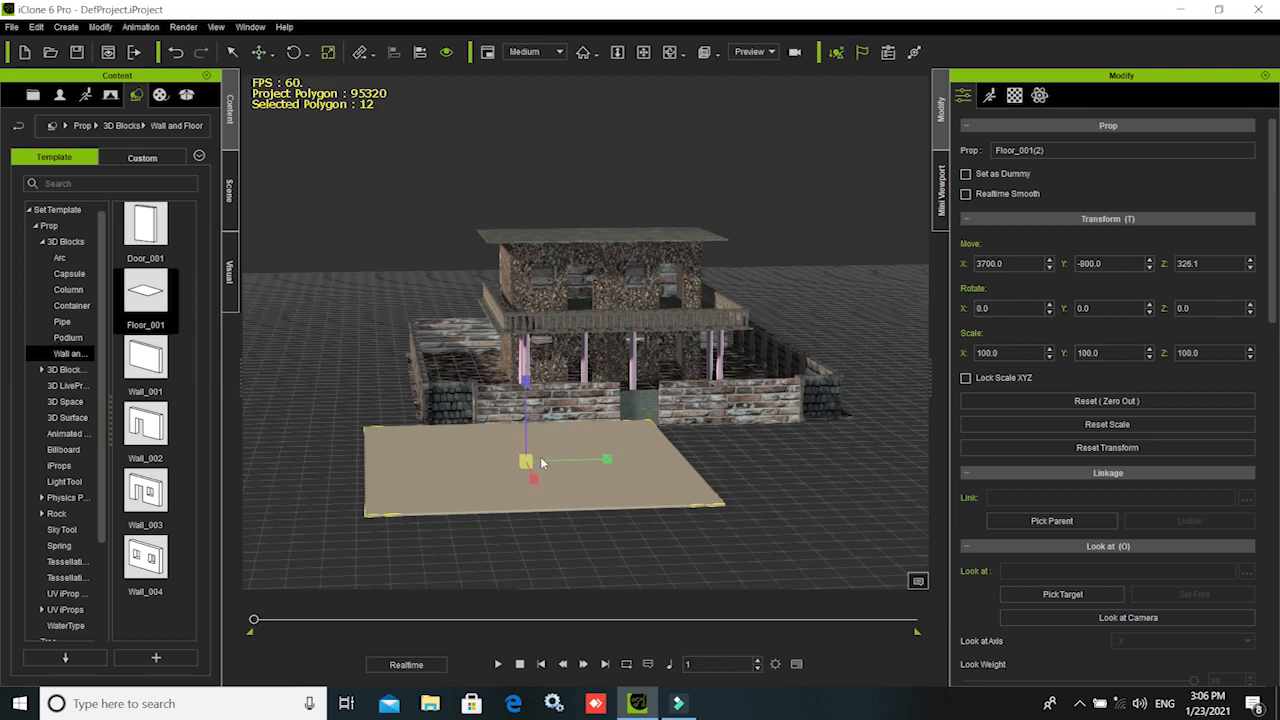
{"action": "left_click_drag", "start_coordinate": [526, 461], "coordinate": [2, 395]}
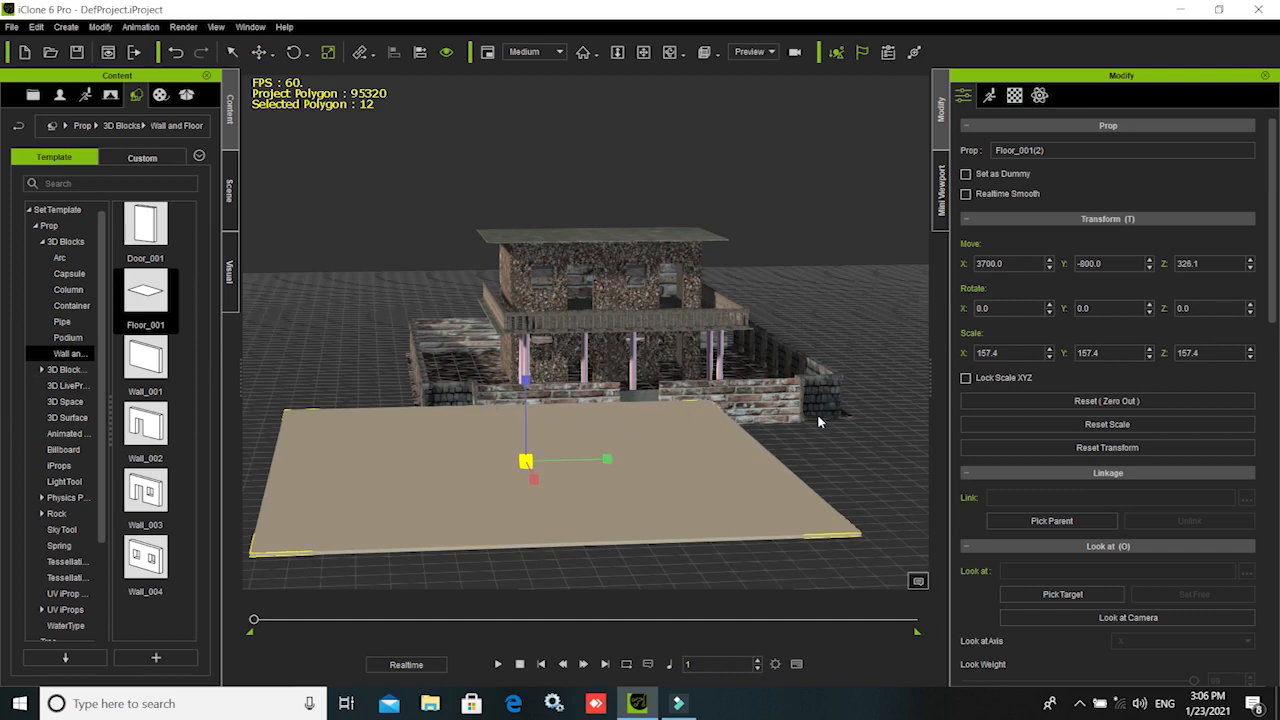
- Stretch the new floor block into a wide ground plane, scaled about 854.8 in X and 572.1 in Y
{"action": "scroll", "coordinate": [818, 422], "scroll_direction": "down", "scroll_amount": 2}
{"action": "left_click_drag", "start_coordinate": [705, 457], "coordinate": [806, 459]}
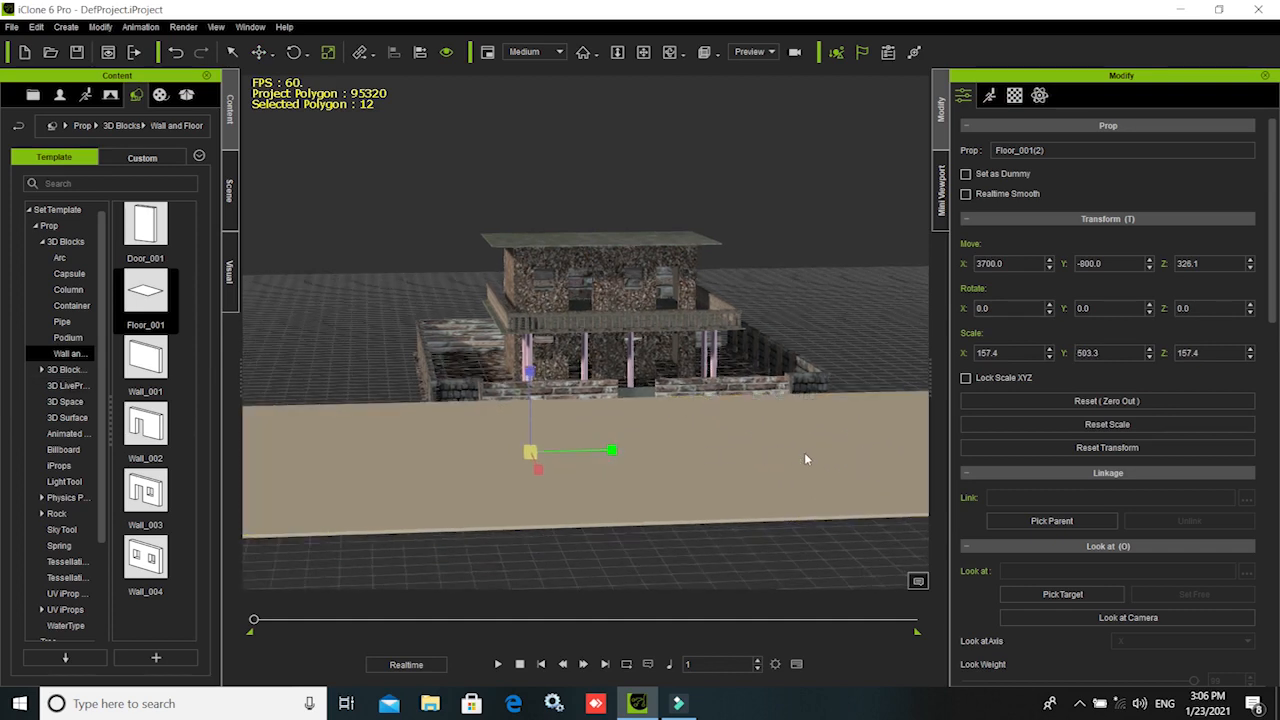
{"action": "left_click_drag", "start_coordinate": [538, 468], "coordinate": [663, 716]}
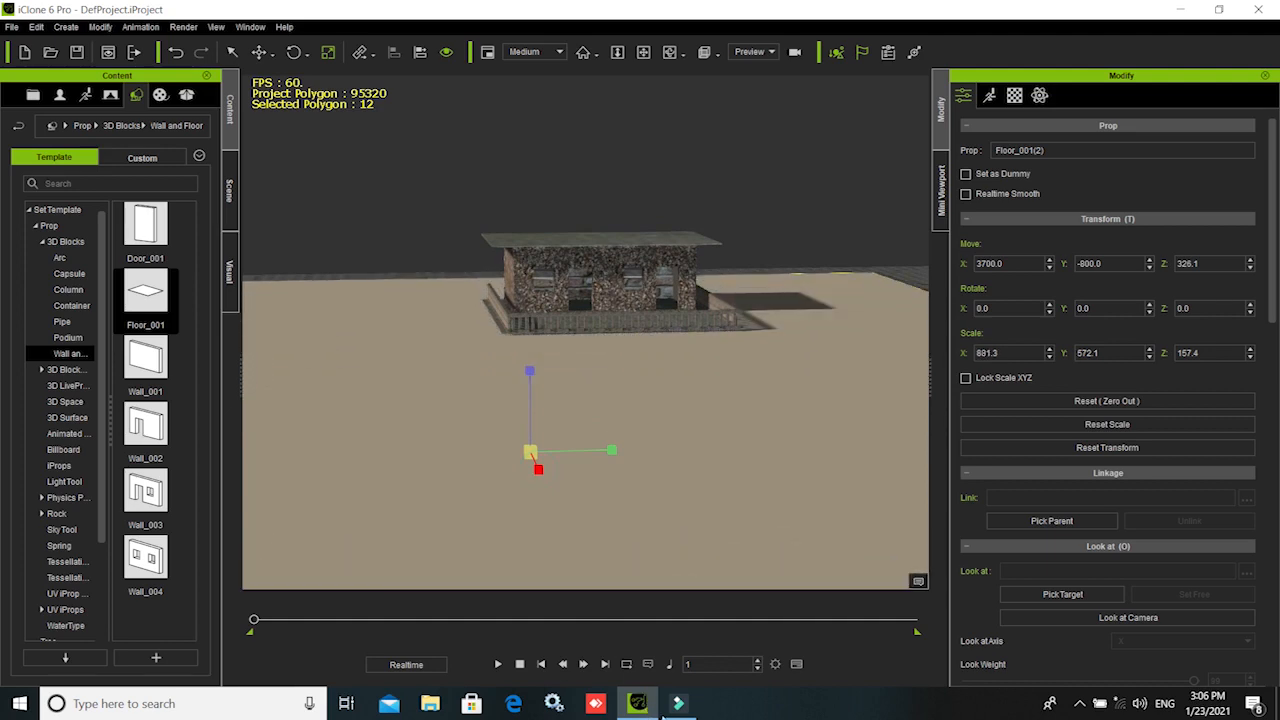
{"action": "scroll", "coordinate": [766, 446], "scroll_direction": "down", "scroll_amount": 3}
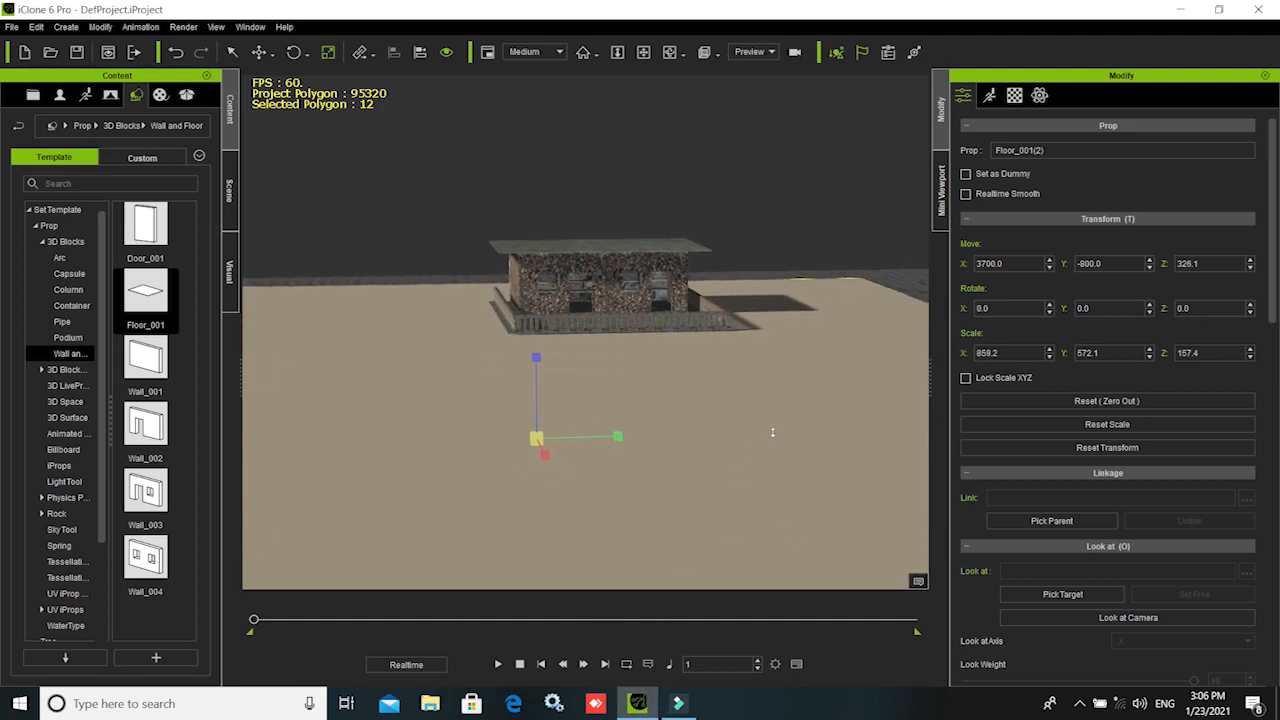
{"action": "key", "text": "space"}
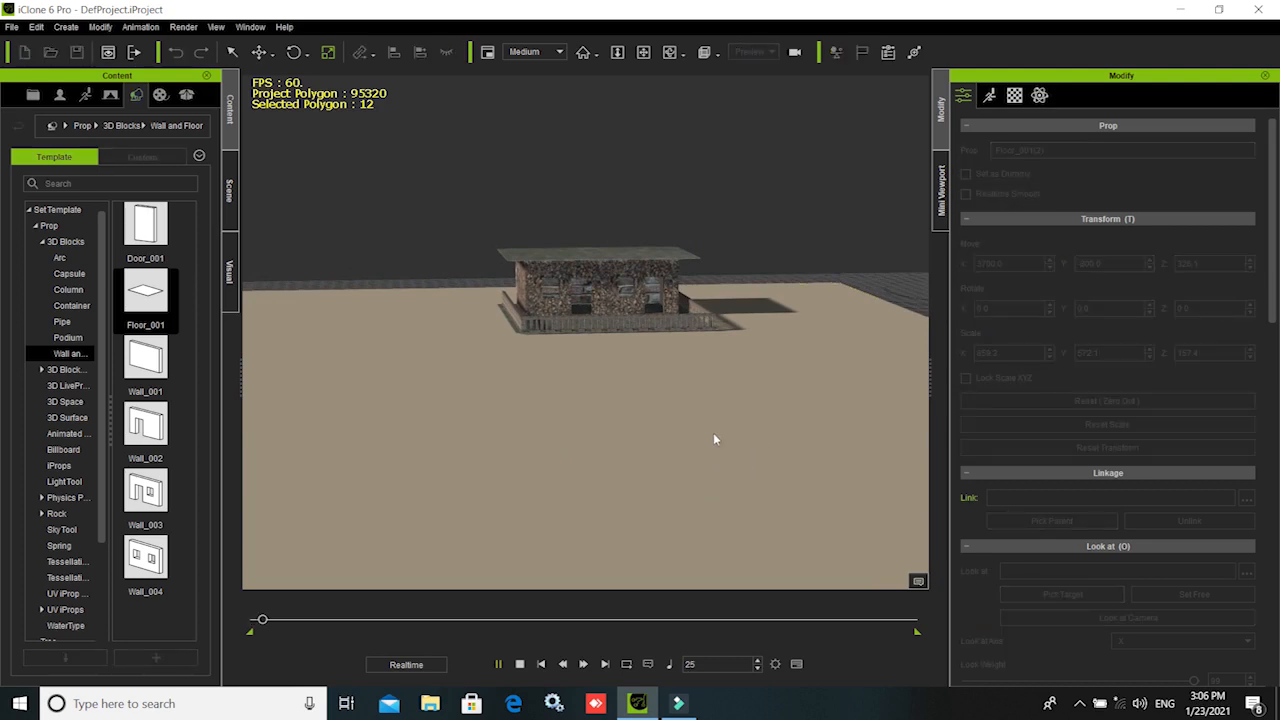
{"action": "key", "text": "space"}
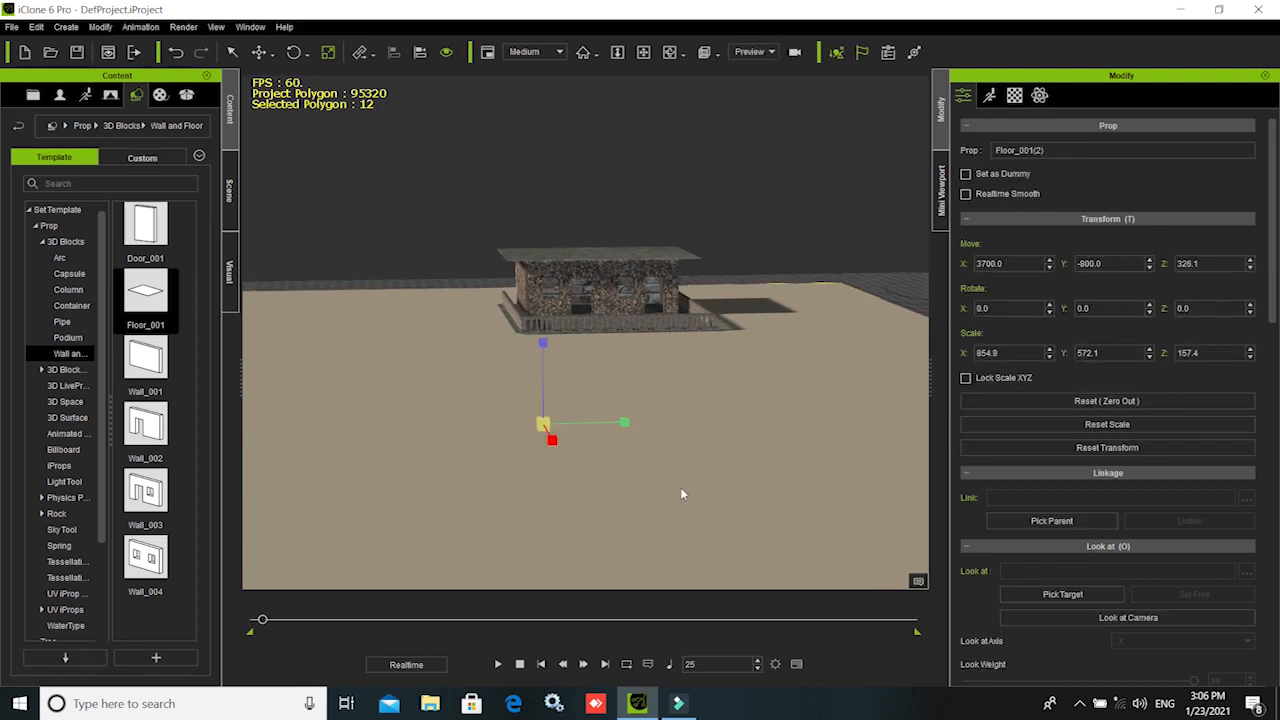
- Thin the ground plane to a Z scale of about 51
{"action": "right_click_drag", "start_coordinate": [682, 477], "coordinate": [735, 315]}
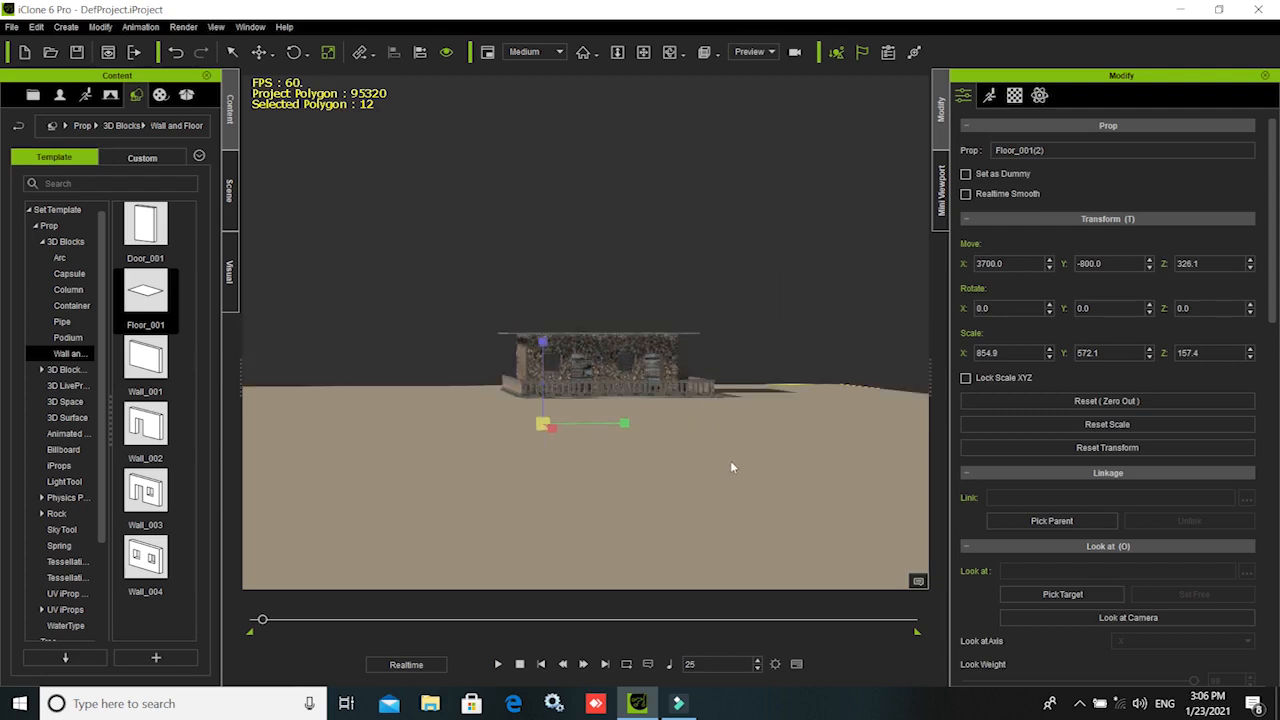
{"action": "right_click_drag", "start_coordinate": [581, 468], "coordinate": [631, 353]}
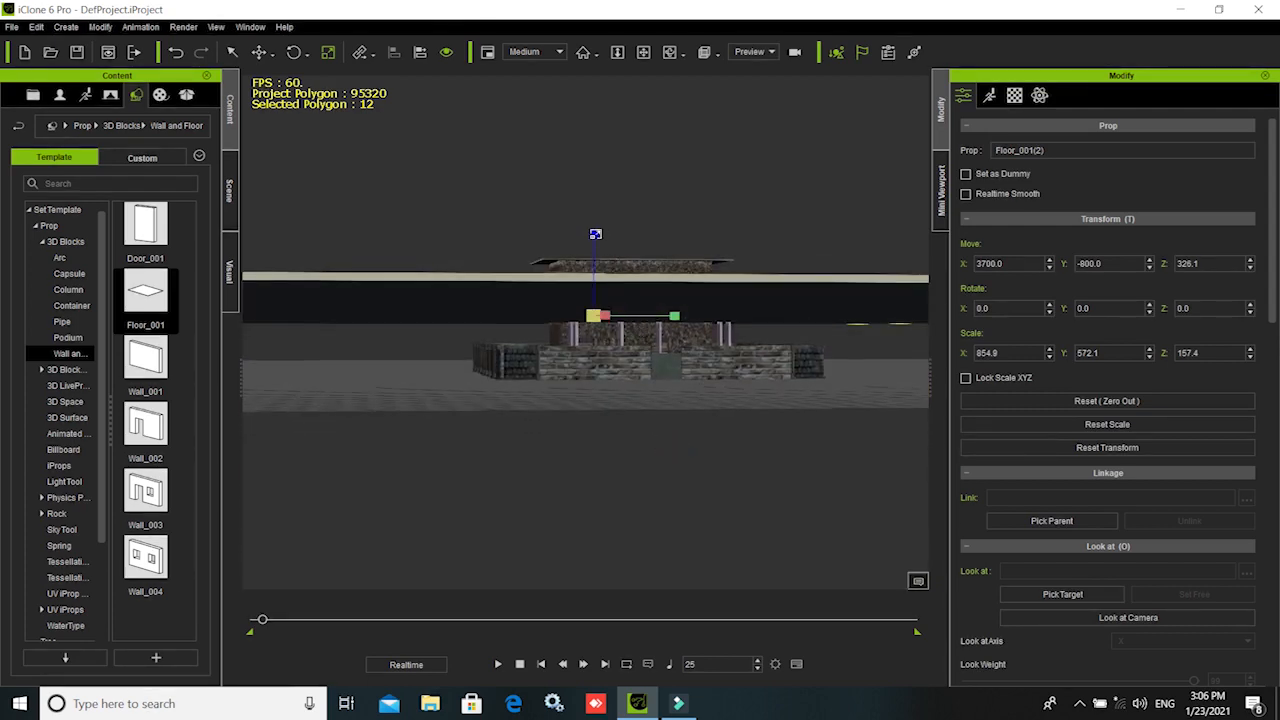
{"action": "left_click_drag", "start_coordinate": [594, 234], "coordinate": [594, 384]}
- Move the ground plane beneath the house and enclosure, to about X -77.2 and Z -28.6
{"action": "key", "text": "w"}
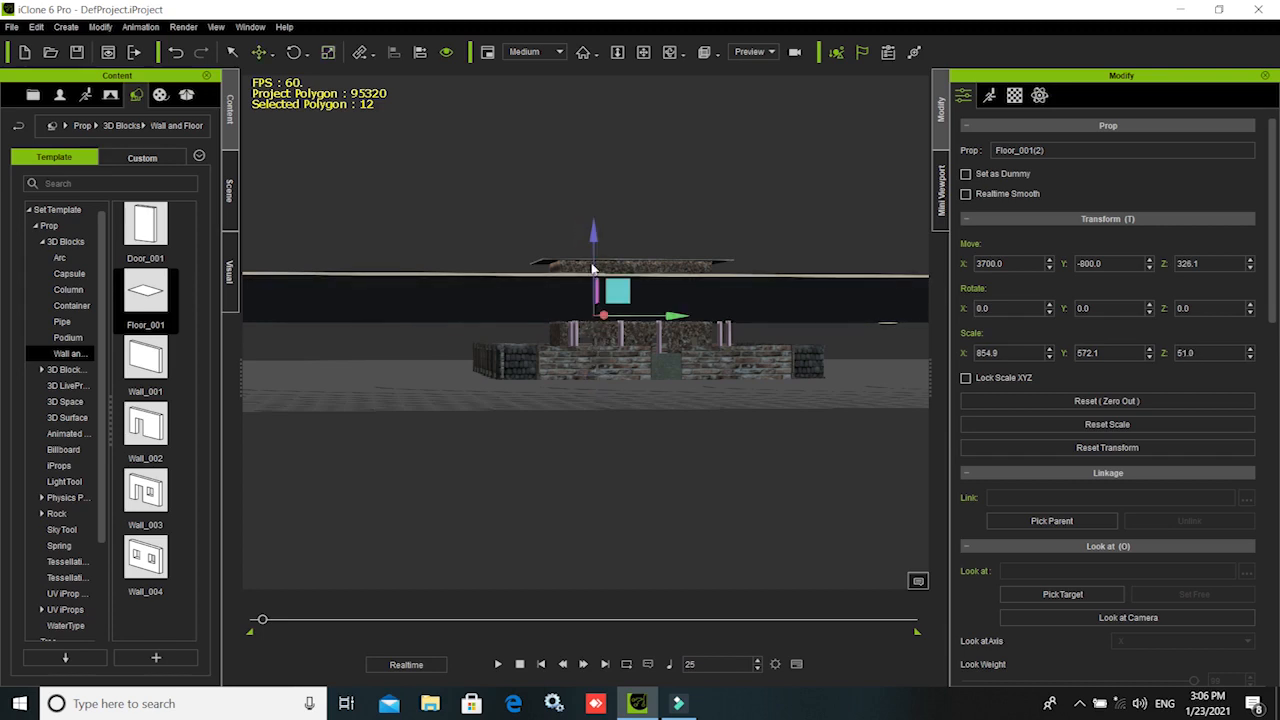
{"action": "left_click_drag", "start_coordinate": [597, 230], "coordinate": [590, 338]}
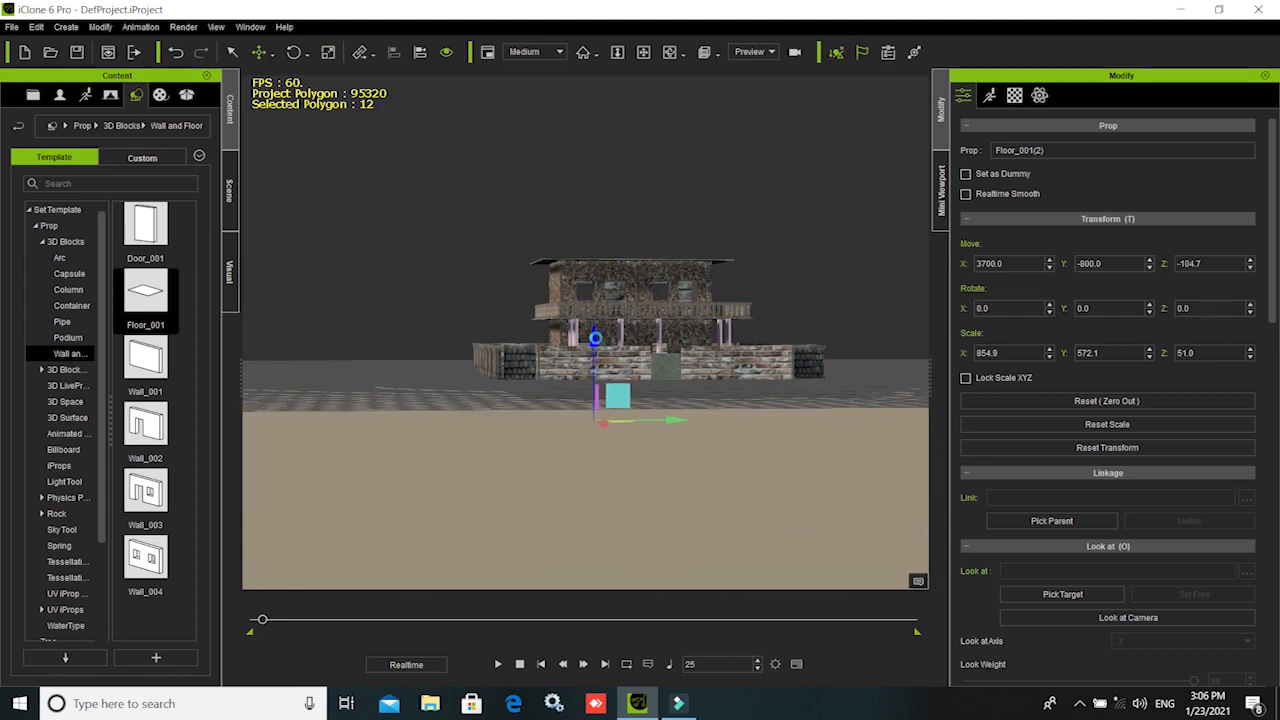
{"action": "right_click_drag", "start_coordinate": [670, 386], "coordinate": [597, 443]}
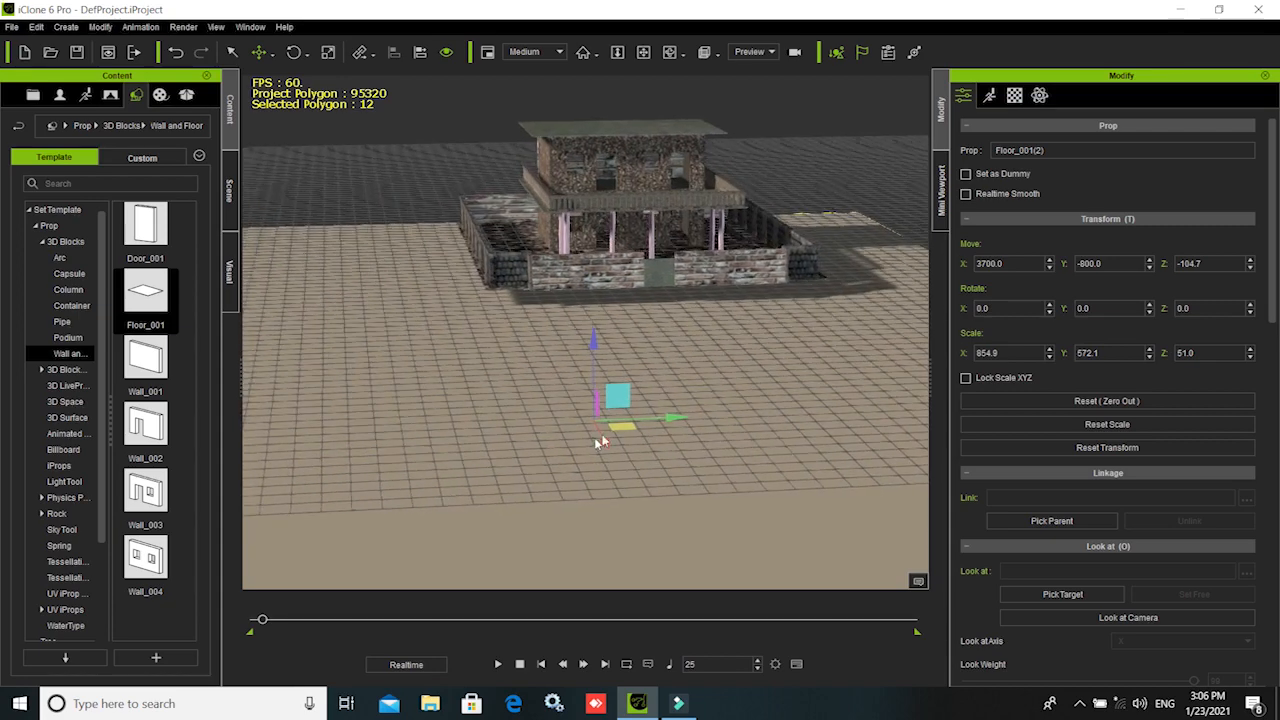
{"action": "left_click_drag", "start_coordinate": [605, 443], "coordinate": [506, 158]}
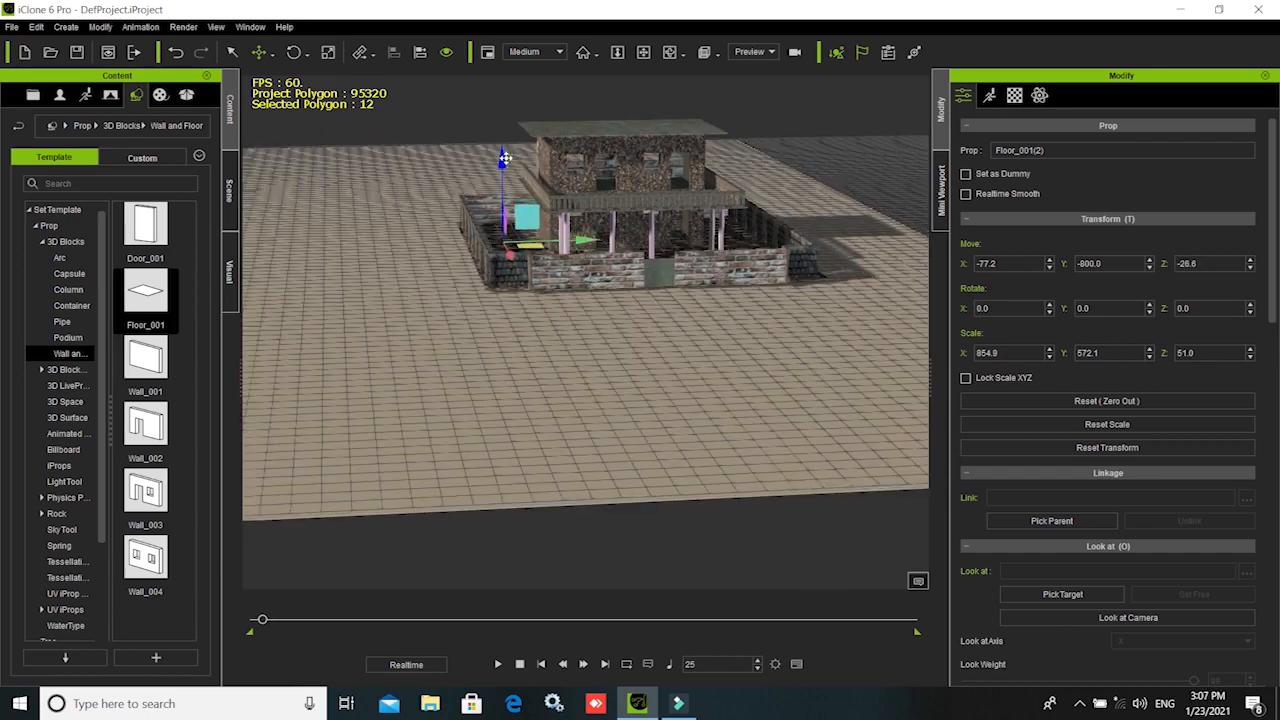
- Examine the house and enclosure on the new ground plane from several angles and distances
{"action": "left_click", "coordinate": [638, 229]}
{"action": "scroll", "coordinate": [659, 270], "scroll_direction": "up", "scroll_amount": 2}
{"action": "middle_click_drag", "start_coordinate": [600, 309], "coordinate": [543, 440]}
{"action": "scroll", "coordinate": [572, 420], "scroll_direction": "up", "scroll_amount": 3}
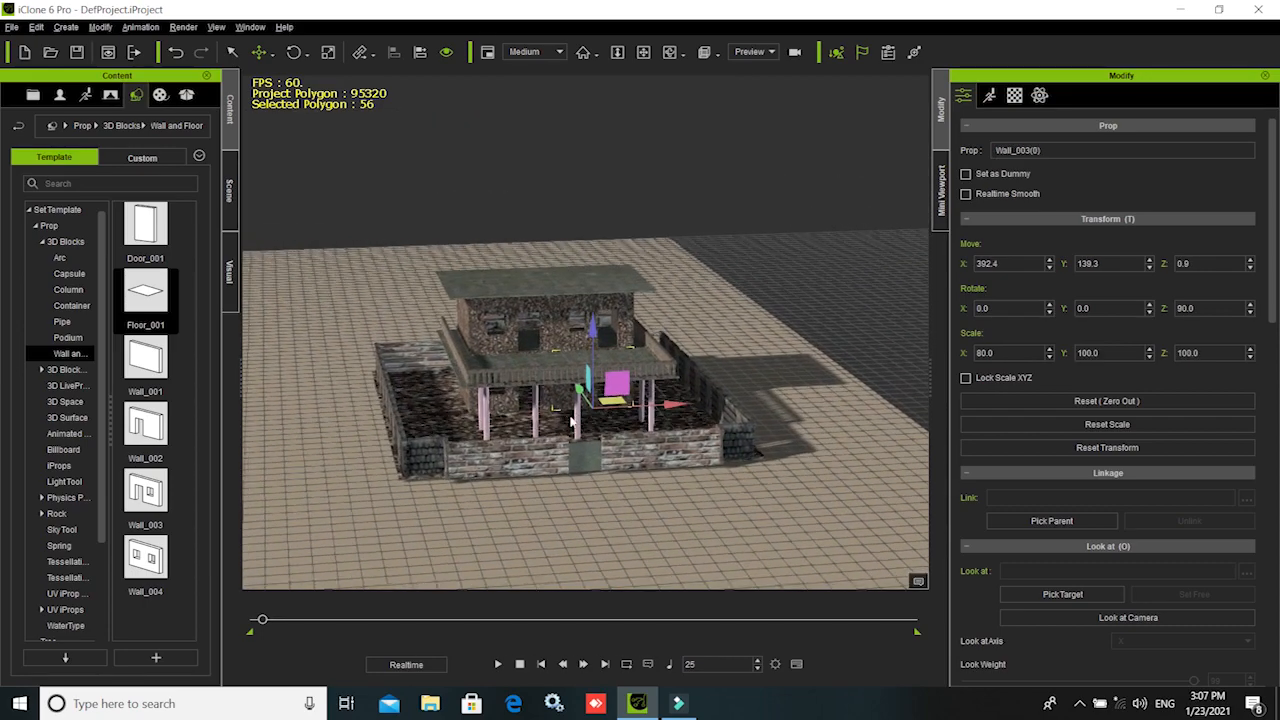
{"action": "scroll", "coordinate": [699, 427], "scroll_direction": "up", "scroll_amount": 2}
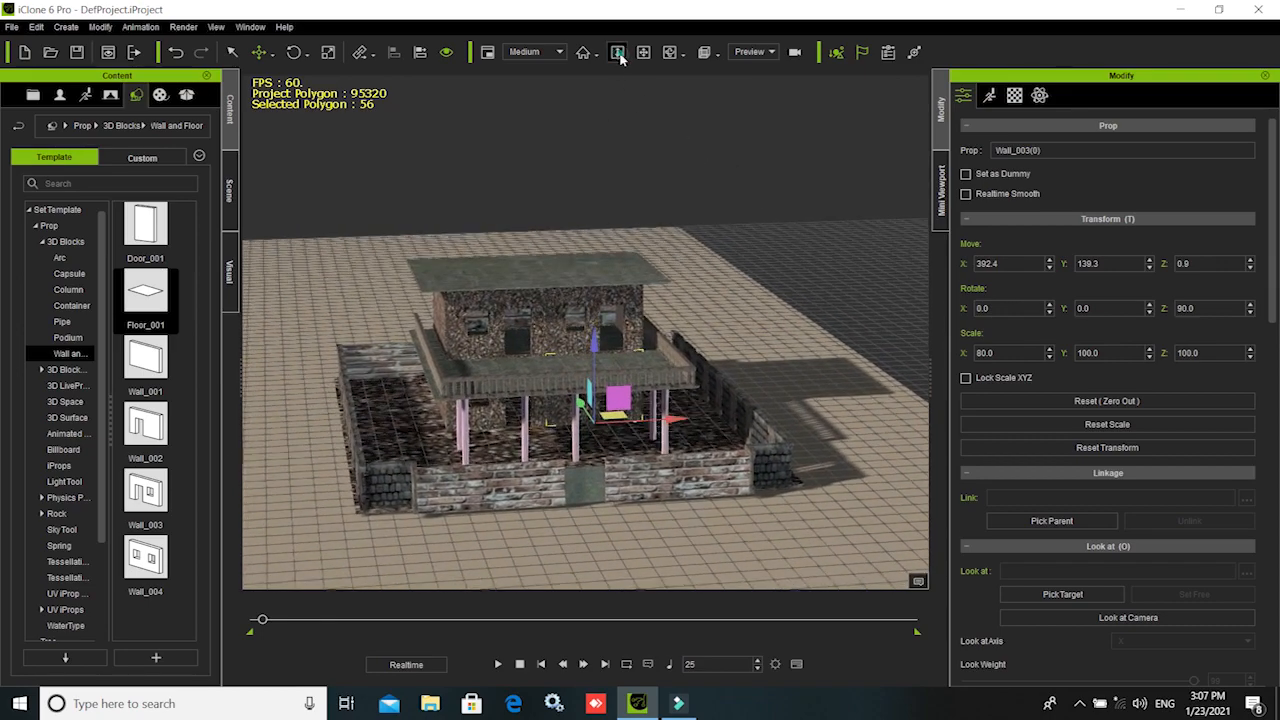
{"action": "left_click", "coordinate": [617, 52]}
{"action": "left_click_drag", "start_coordinate": [700, 411], "coordinate": [447, 388]}
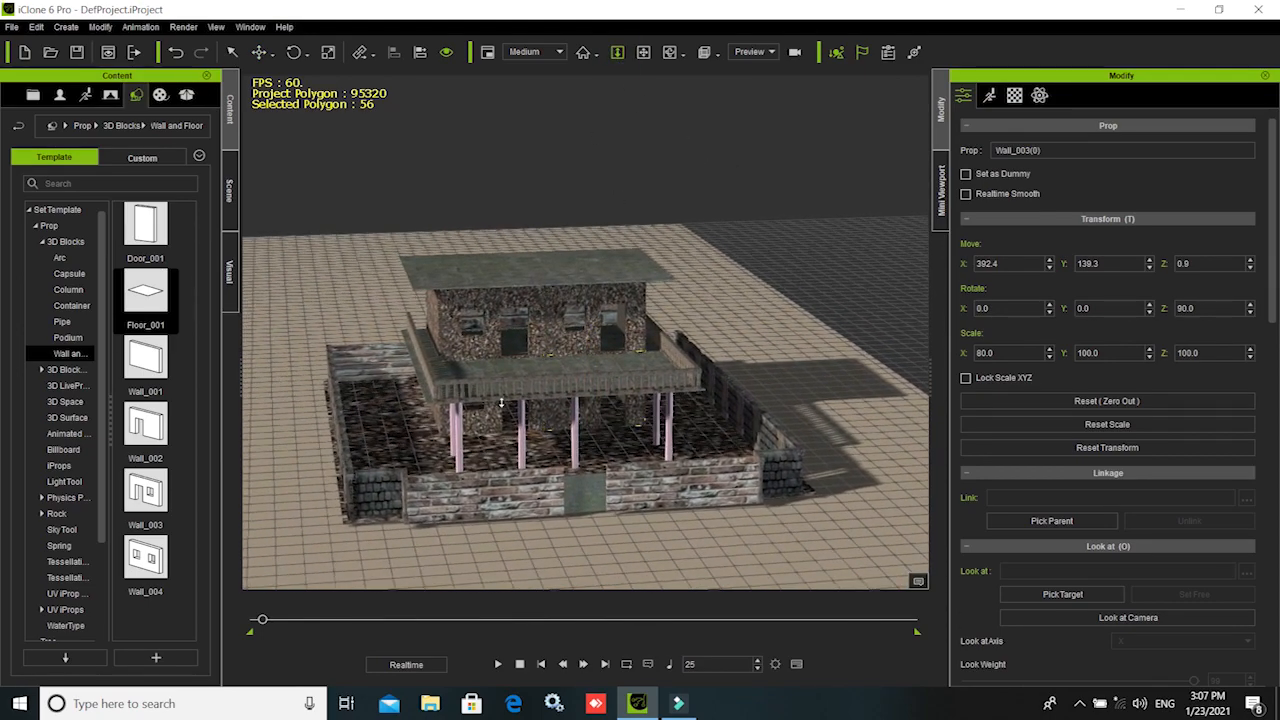
{"action": "left_click_drag", "start_coordinate": [607, 378], "coordinate": [585, 315]}
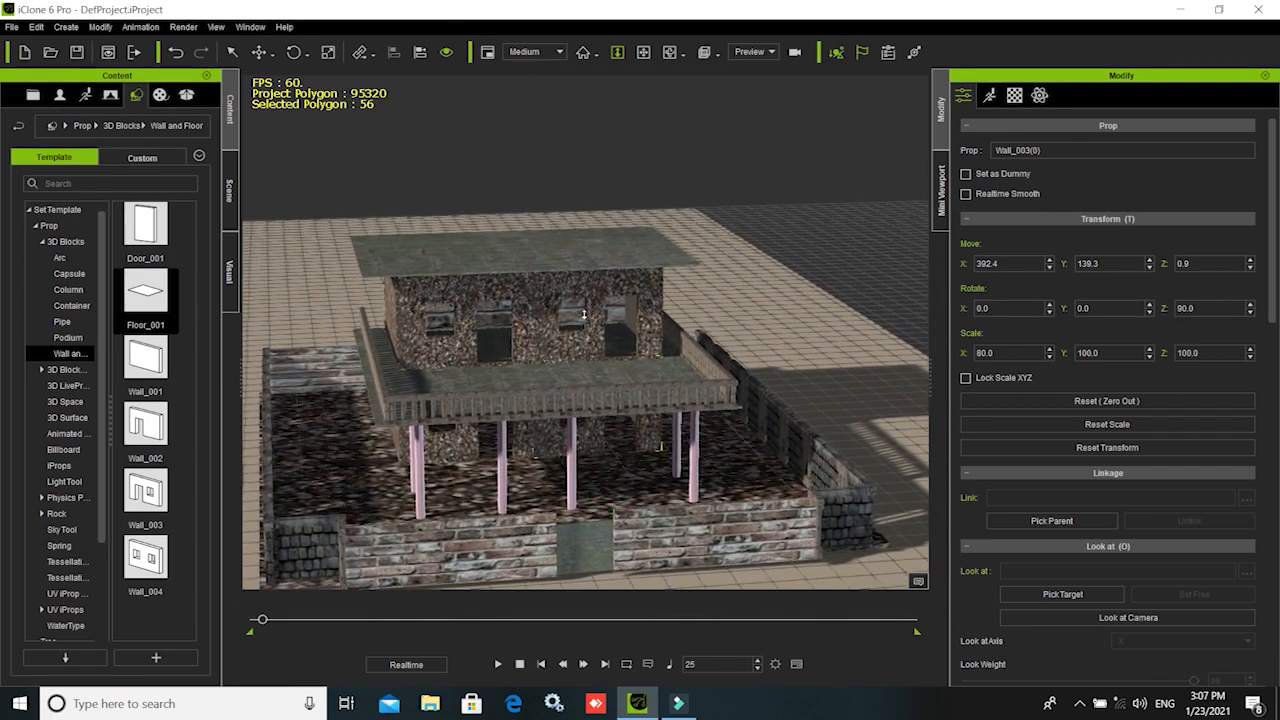
{"action": "left_click", "coordinate": [670, 52]}
{"action": "left_click_drag", "start_coordinate": [660, 390], "coordinate": [781, 335]}
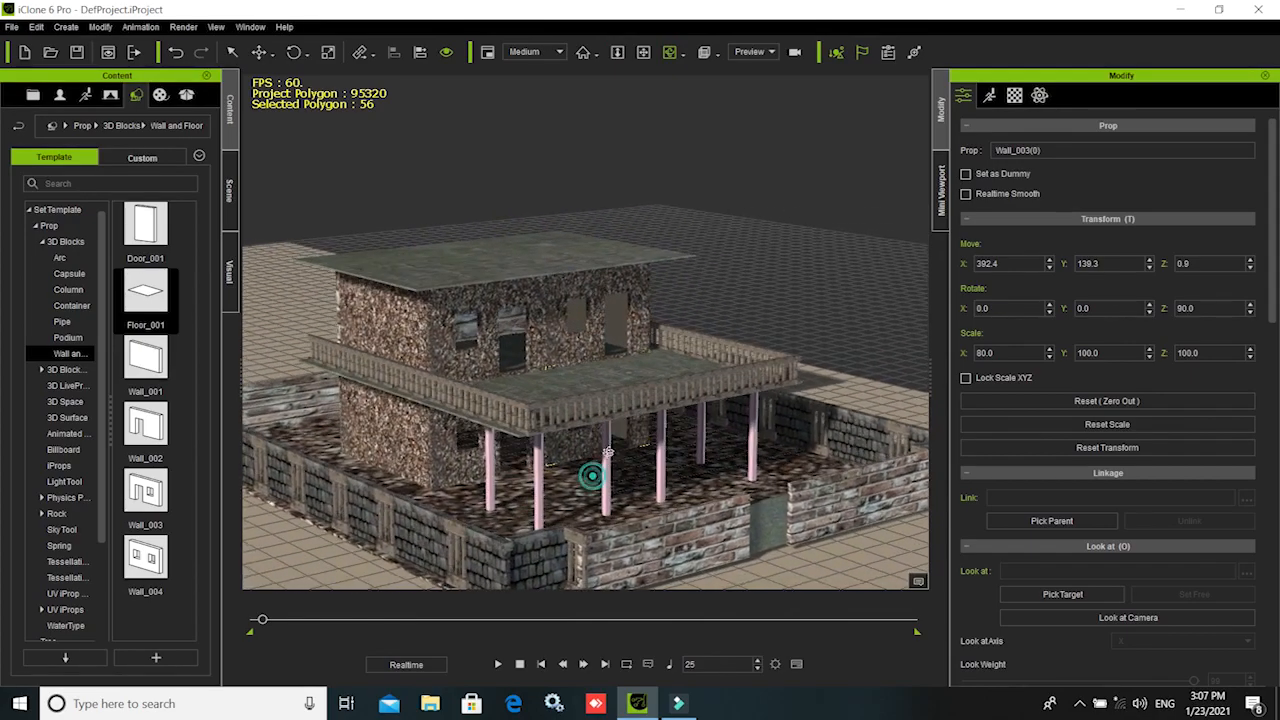
{"action": "left_click_drag", "start_coordinate": [596, 400], "coordinate": [577, 461]}
{"action": "left_click_drag", "start_coordinate": [711, 460], "coordinate": [577, 452]}
{"action": "left_click_drag", "start_coordinate": [484, 514], "coordinate": [576, 534]}
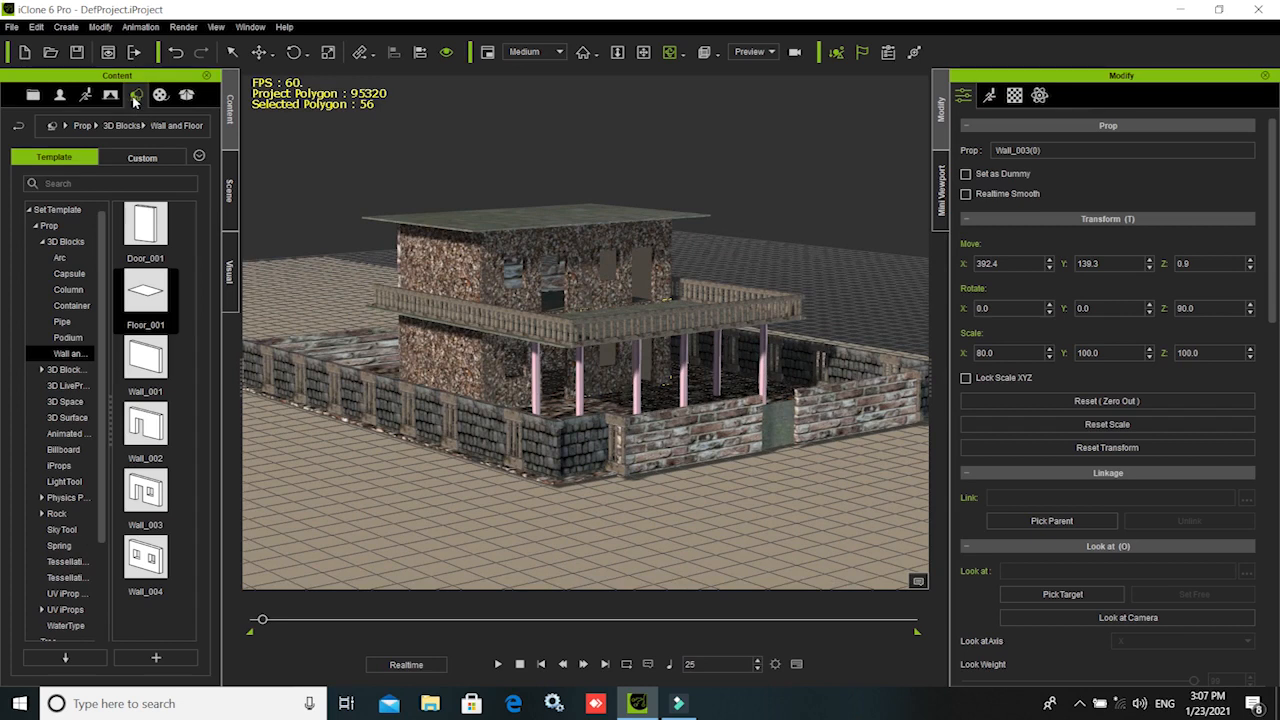
- Place an AlaskaCedar tree on the ground outside the front corner of the boundary wall, at X 2000, Y -1300
{"action": "scroll", "coordinate": [100, 420], "scroll_direction": "down", "scroll_amount": 3}
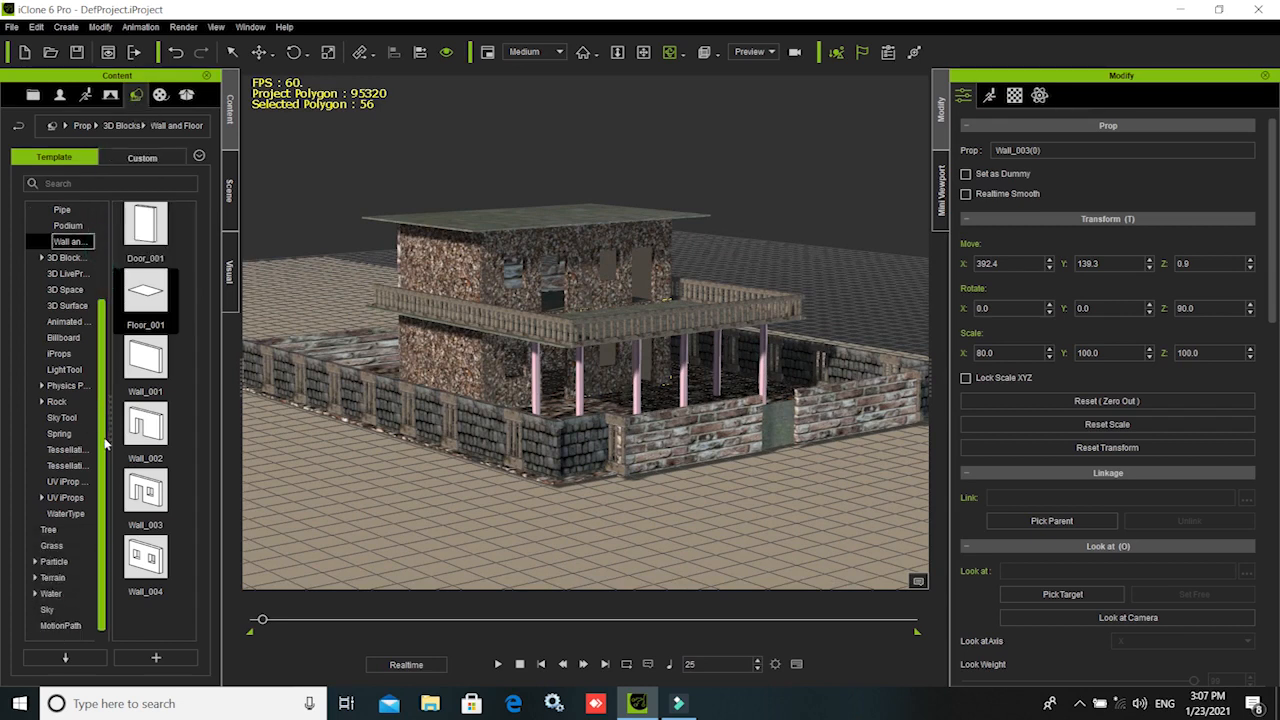
{"action": "left_click", "coordinate": [52, 530]}
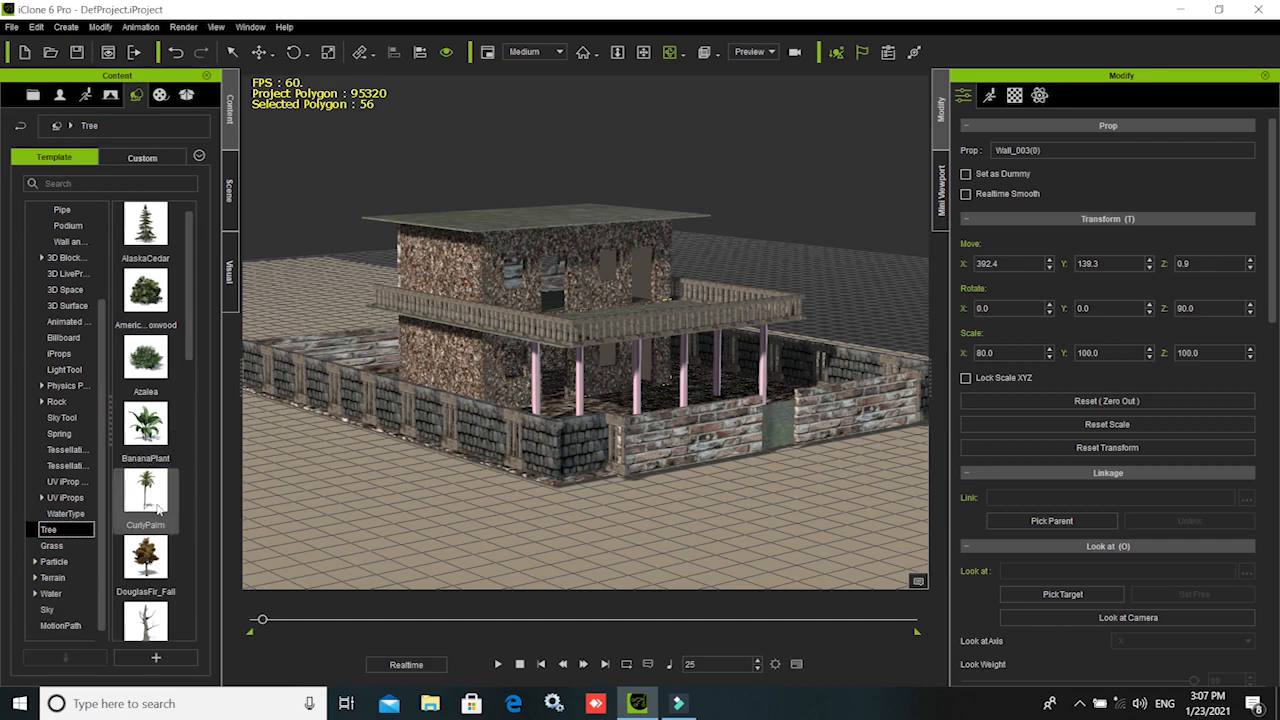
{"action": "left_click_drag", "start_coordinate": [143, 240], "coordinate": [600, 538]}
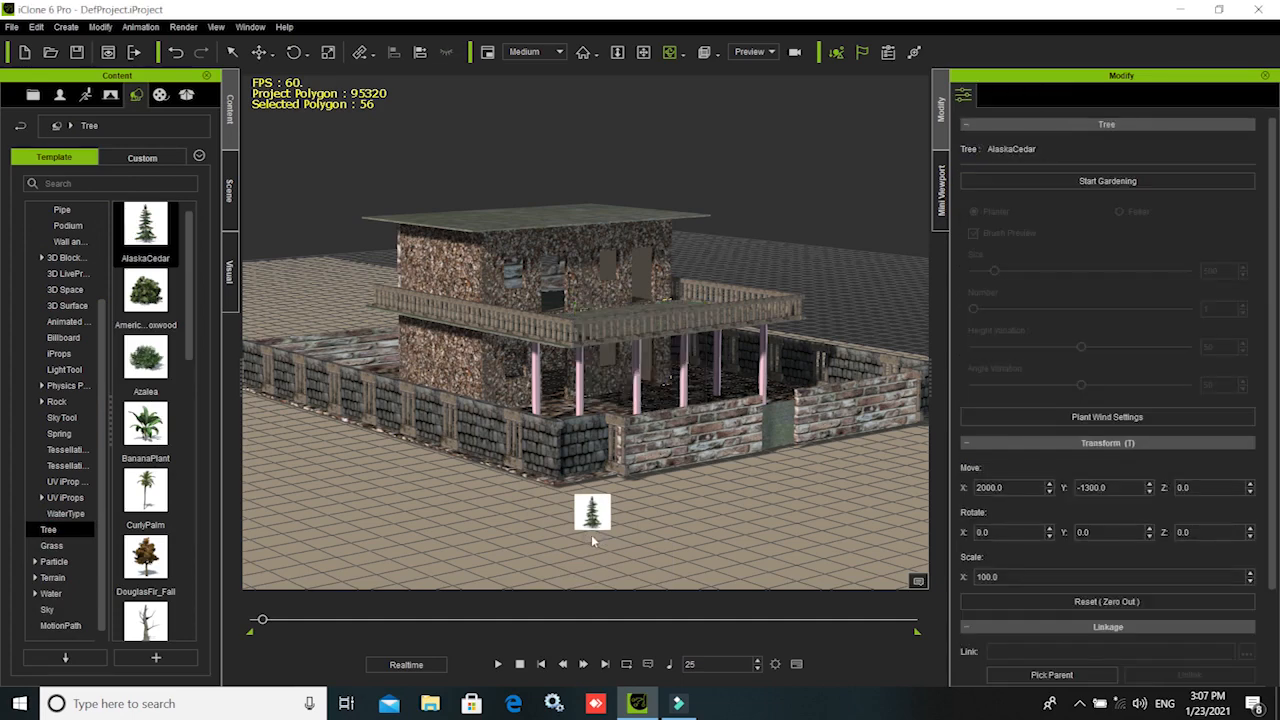
{"action": "right_click_drag", "start_coordinate": [623, 517], "coordinate": [277, 358]}
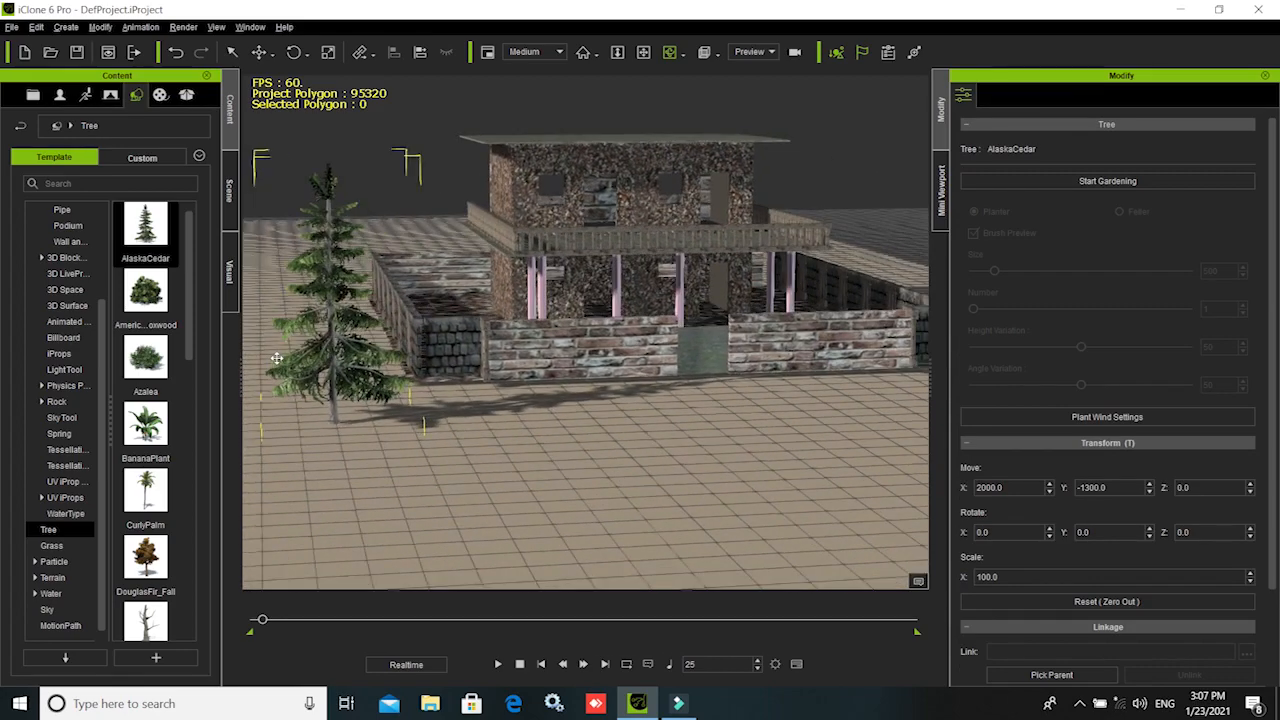
- Place a BananaPlant on the ground in front of the gate, at X 2300, Y -500
{"action": "right_click_drag", "start_coordinate": [652, 529], "coordinate": [506, 492]}
{"action": "left_click_drag", "start_coordinate": [145, 437], "coordinate": [638, 405]}
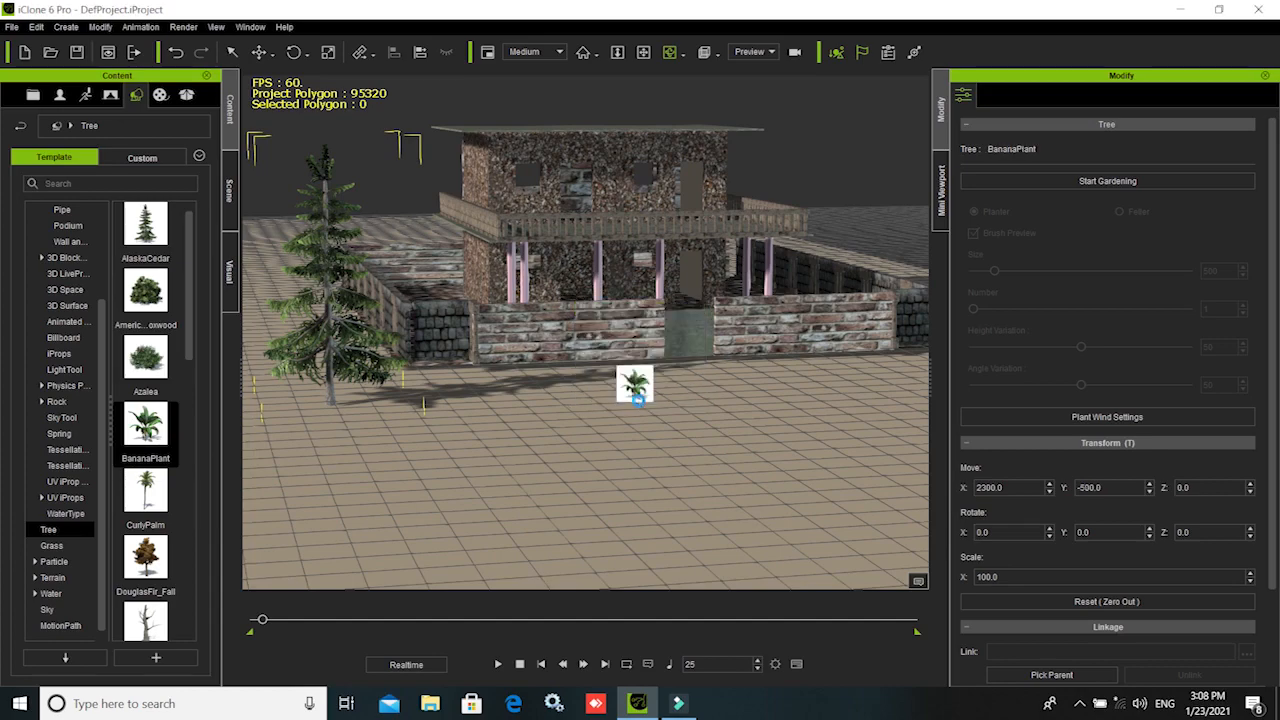
{"action": "right_click_drag", "start_coordinate": [534, 473], "coordinate": [655, 525]}
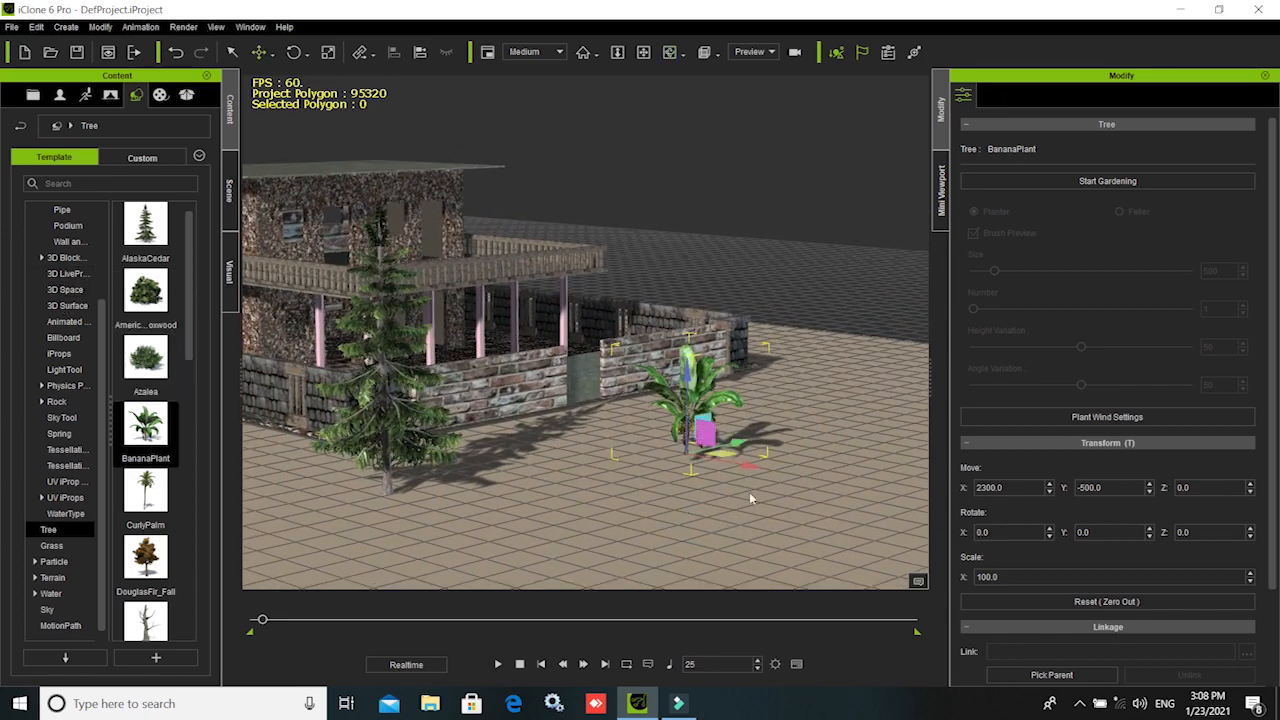
- Move the BananaPlant close to the front wall beside the gate, at about X 1913.2, Y -753.2
{"action": "left_click_drag", "start_coordinate": [738, 443], "coordinate": [577, 436]}
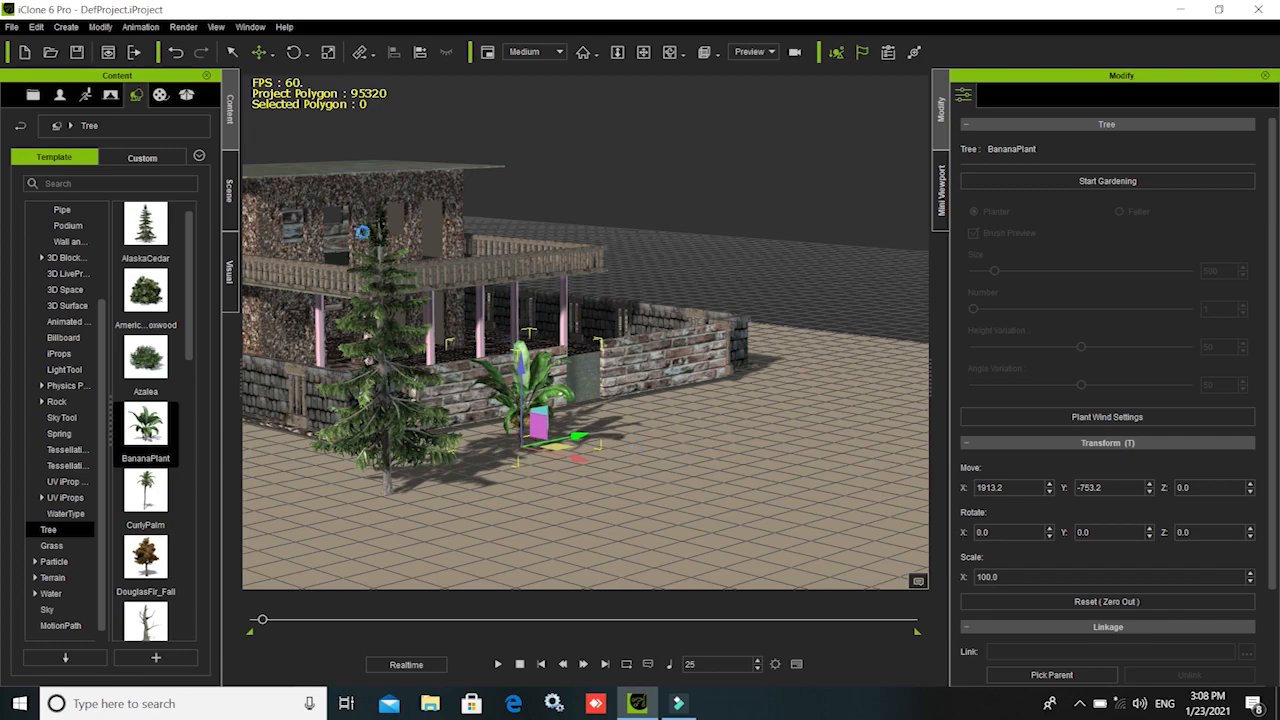
- Duplicate the AlaskaCedar and move the copy along the front wall to about X 2000, Y 422.3
{"action": "right_click_drag", "start_coordinate": [662, 399], "coordinate": [426, 428]}
{"action": "left_click", "coordinate": [366, 402]}
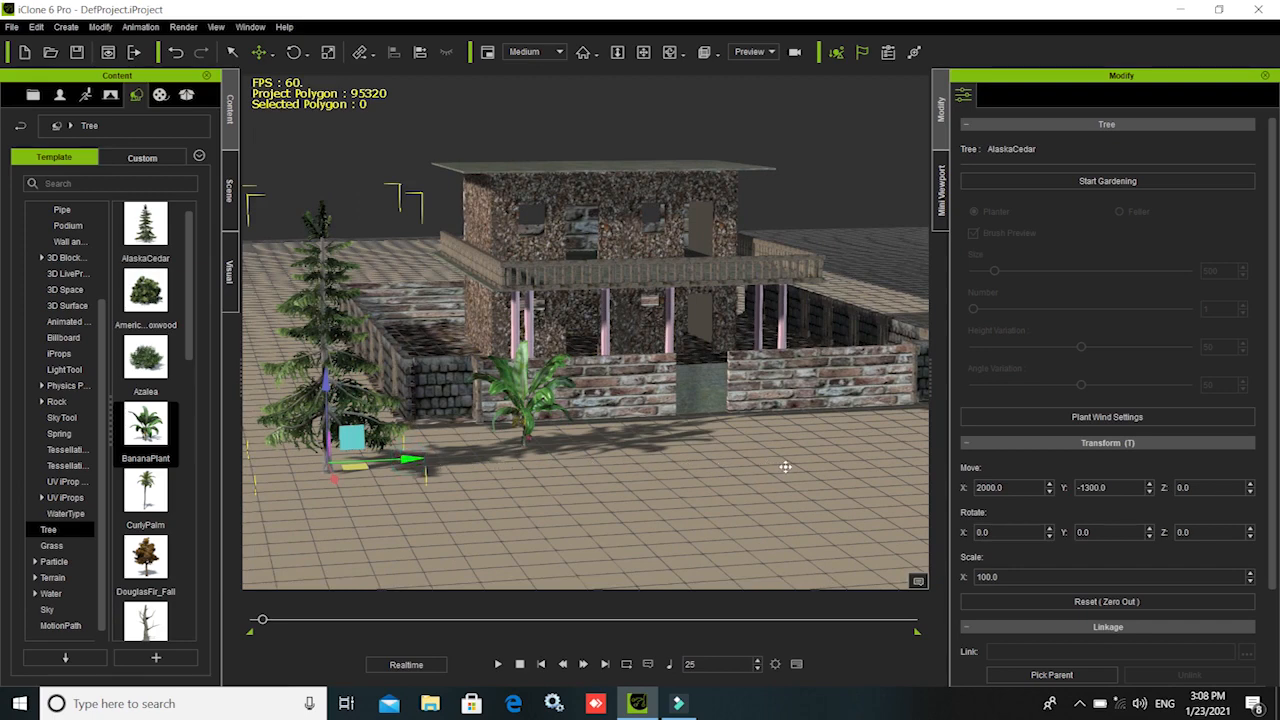
{"action": "left_click_drag", "start_coordinate": [785, 466], "coordinate": [787, 466], "text": "ctrl"}
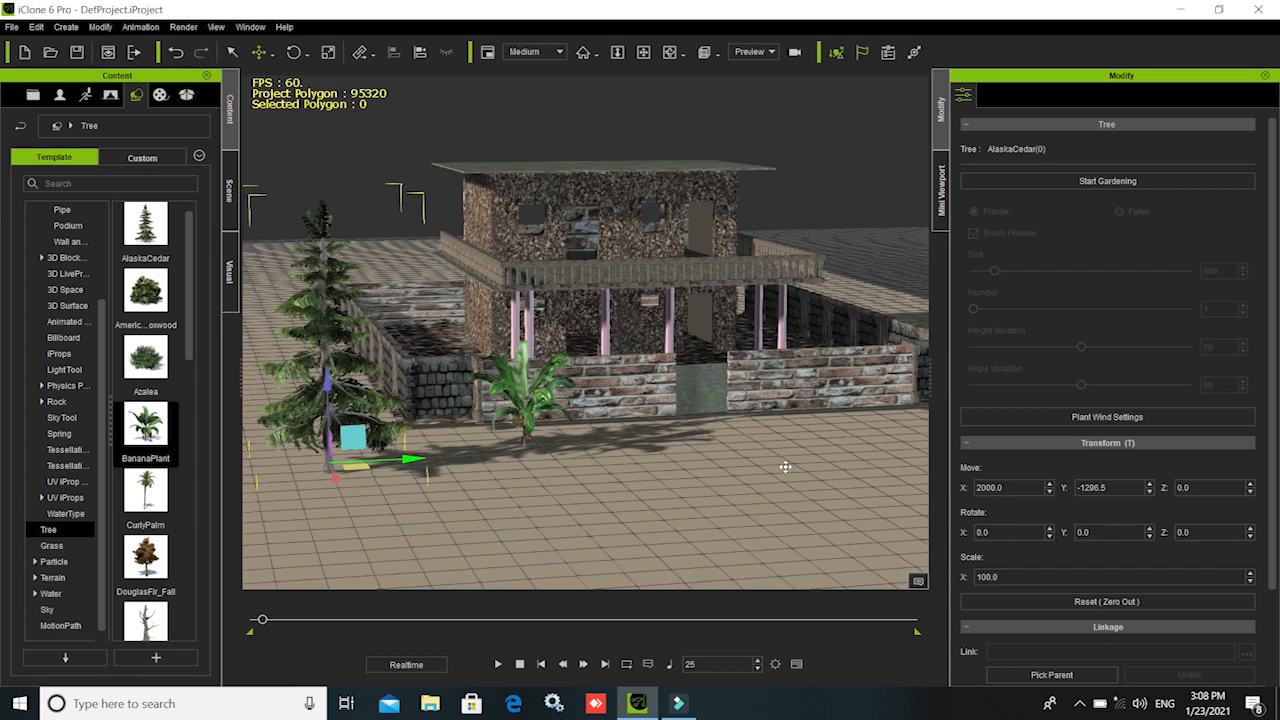
{"action": "left_click_drag", "start_coordinate": [779, 470], "coordinate": [998, 482]}
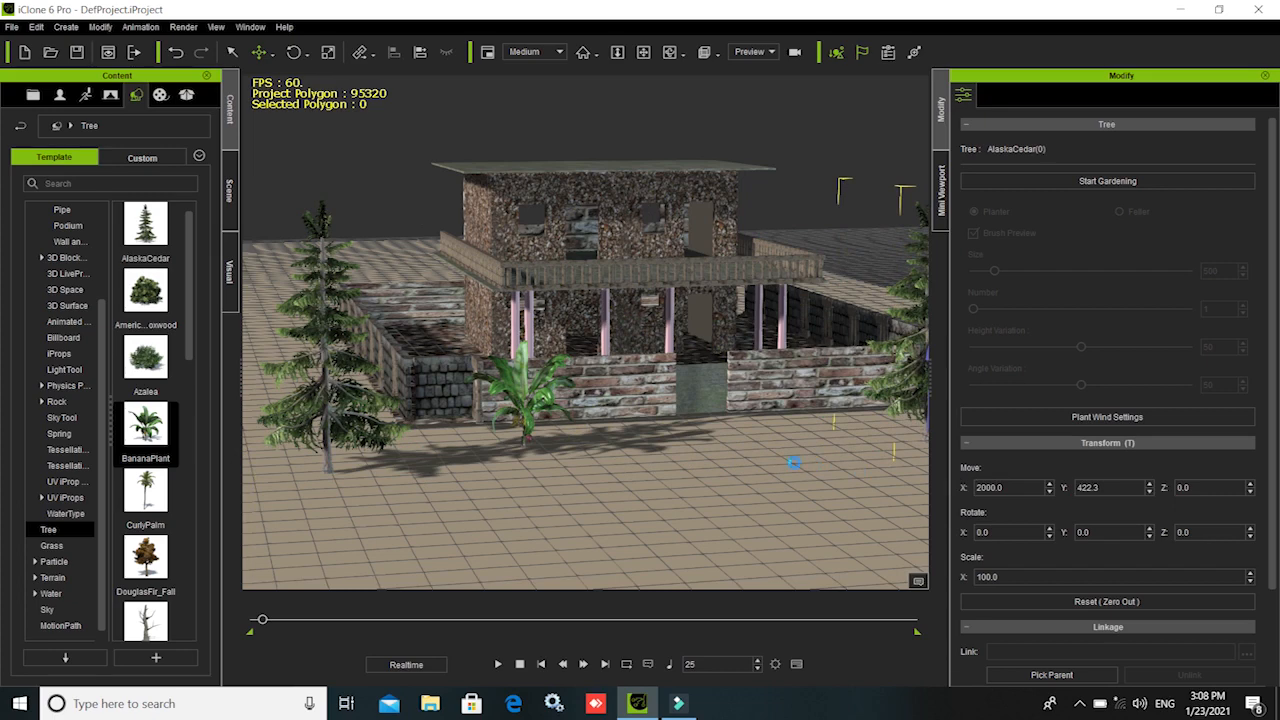
- Preview the scene playback and shift the copied AlaskaCedar farther out past the front wall's corner, lowering it slightly
{"action": "key", "text": "space"}
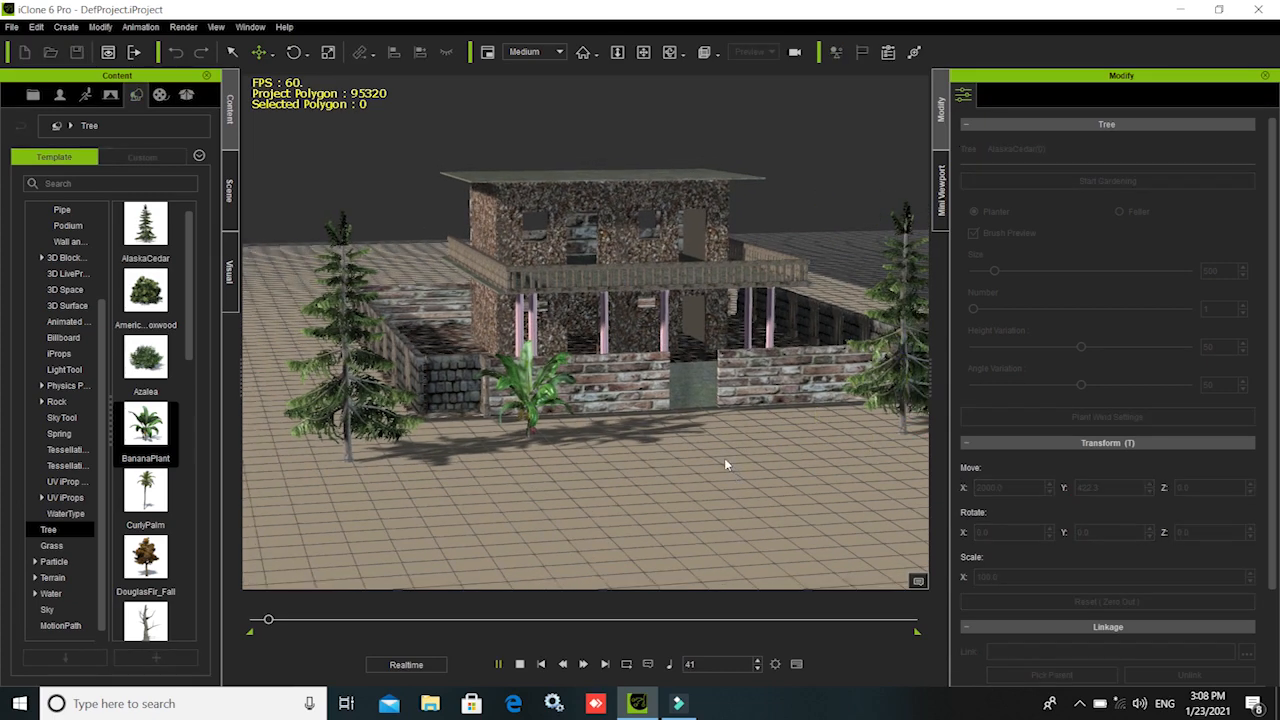
{"action": "key", "text": "space"}
{"action": "right_click_drag", "start_coordinate": [755, 450], "coordinate": [824, 424]}
{"action": "left_click_drag", "start_coordinate": [835, 393], "coordinate": [887, 387]}
{"action": "left_click_drag", "start_coordinate": [822, 316], "coordinate": [824, 333]}
{"action": "left_click", "coordinate": [655, 179]}
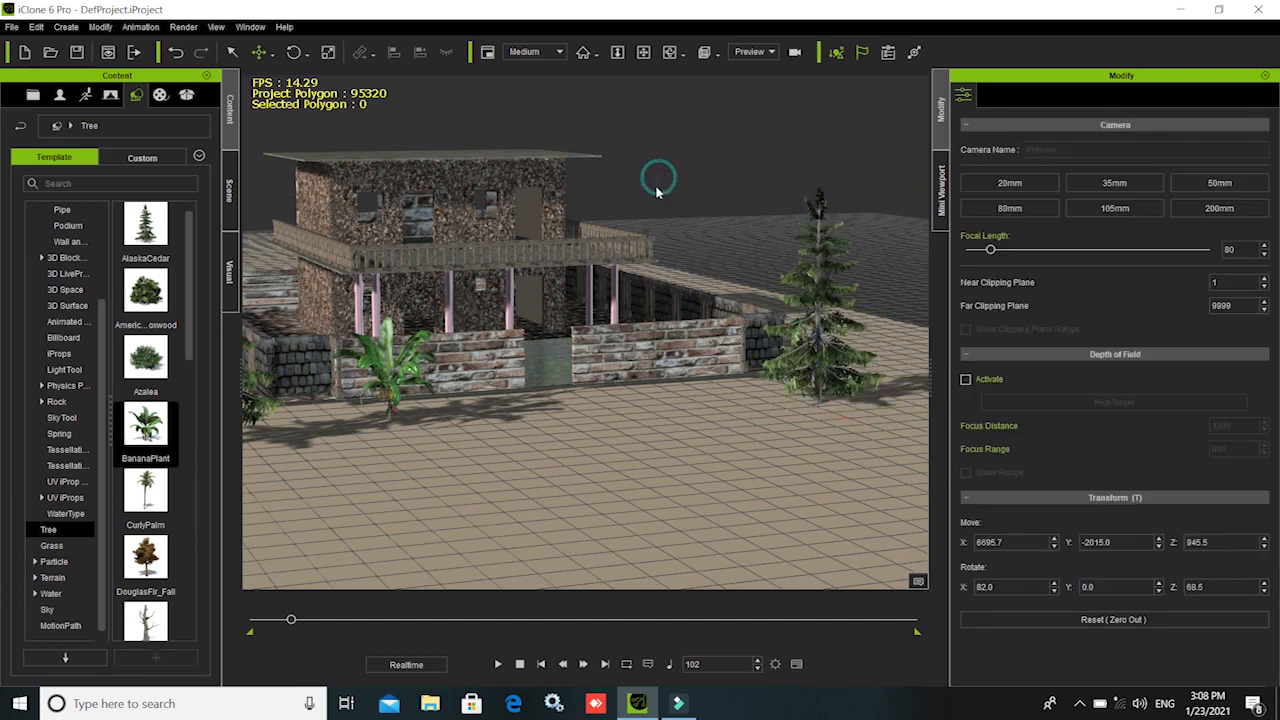
- Place a second BananaPlant by the front wall on the gate's other side, at about X 1892.3, Y 0, Z -58.4
{"action": "left_click", "coordinate": [397, 373]}
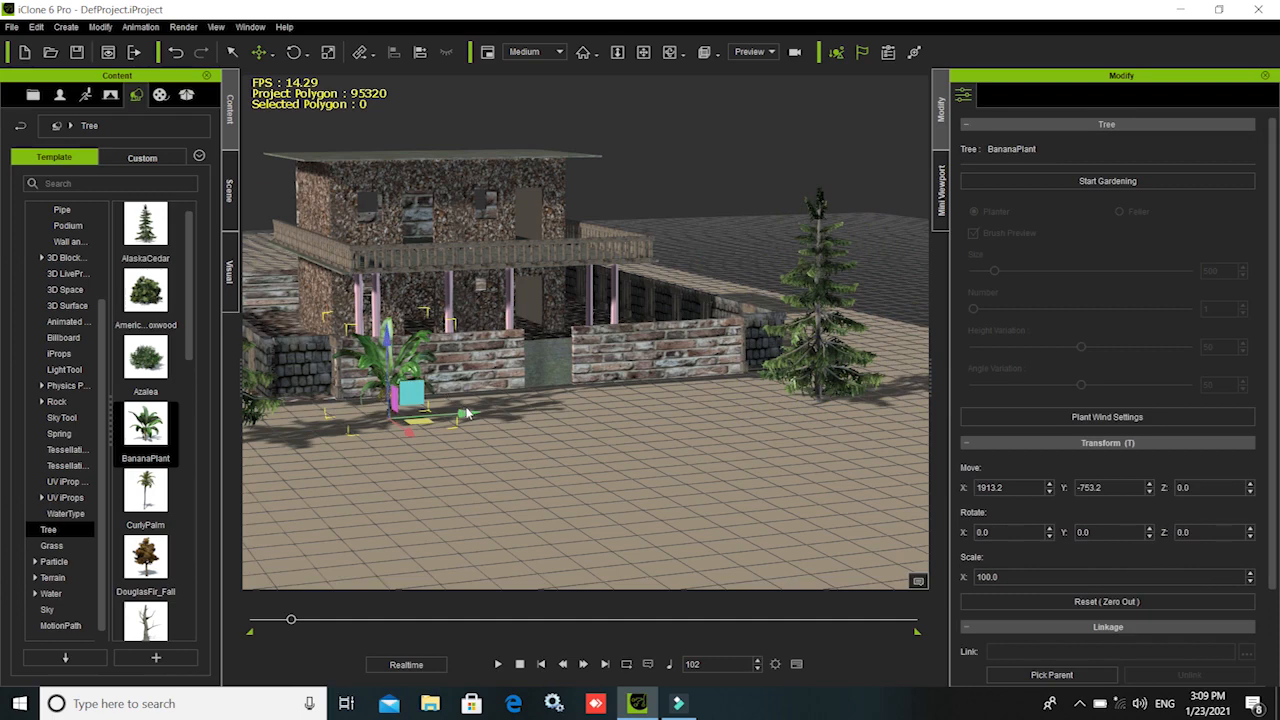
{"action": "left_click_drag", "start_coordinate": [145, 425], "coordinate": [667, 383]}
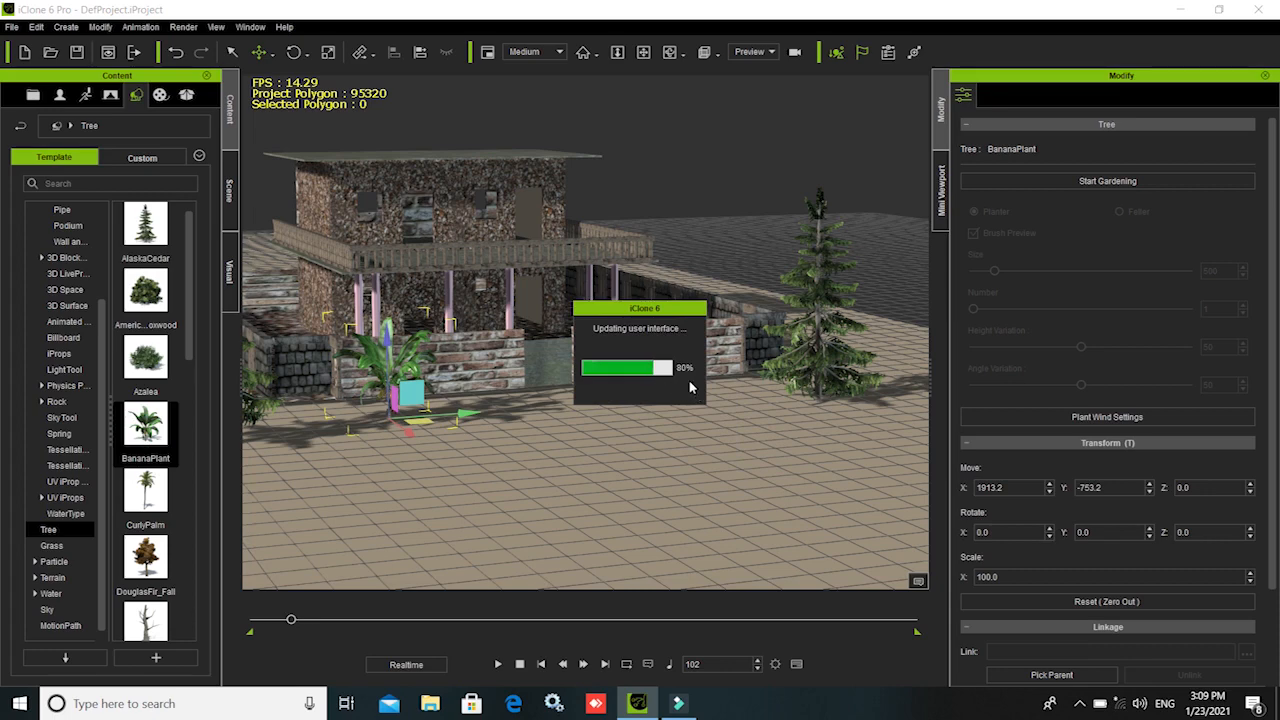
{"action": "left_click_drag", "start_coordinate": [685, 394], "coordinate": [714, 403]}
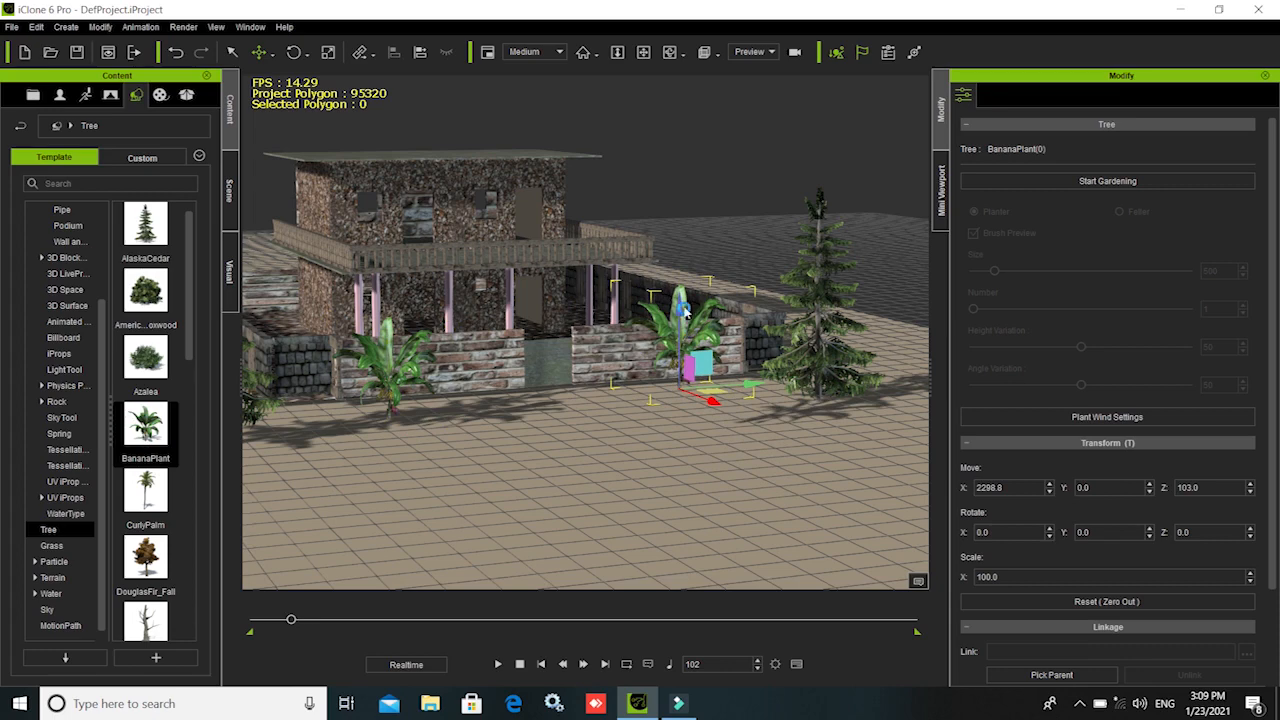
{"action": "left_click_drag", "start_coordinate": [680, 305], "coordinate": [681, 365]}
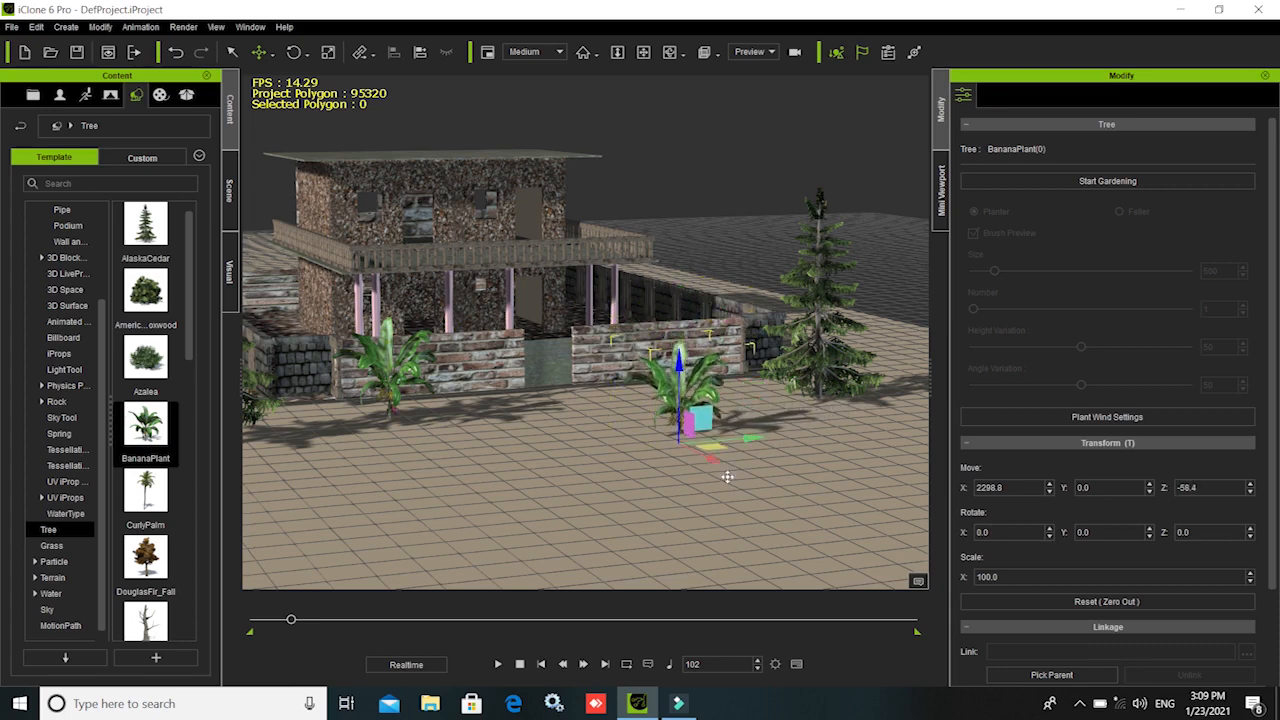
{"action": "left_click_drag", "start_coordinate": [715, 459], "coordinate": [656, 433]}
{"action": "scroll", "coordinate": [633, 451], "scroll_direction": "up", "scroll_amount": 4}
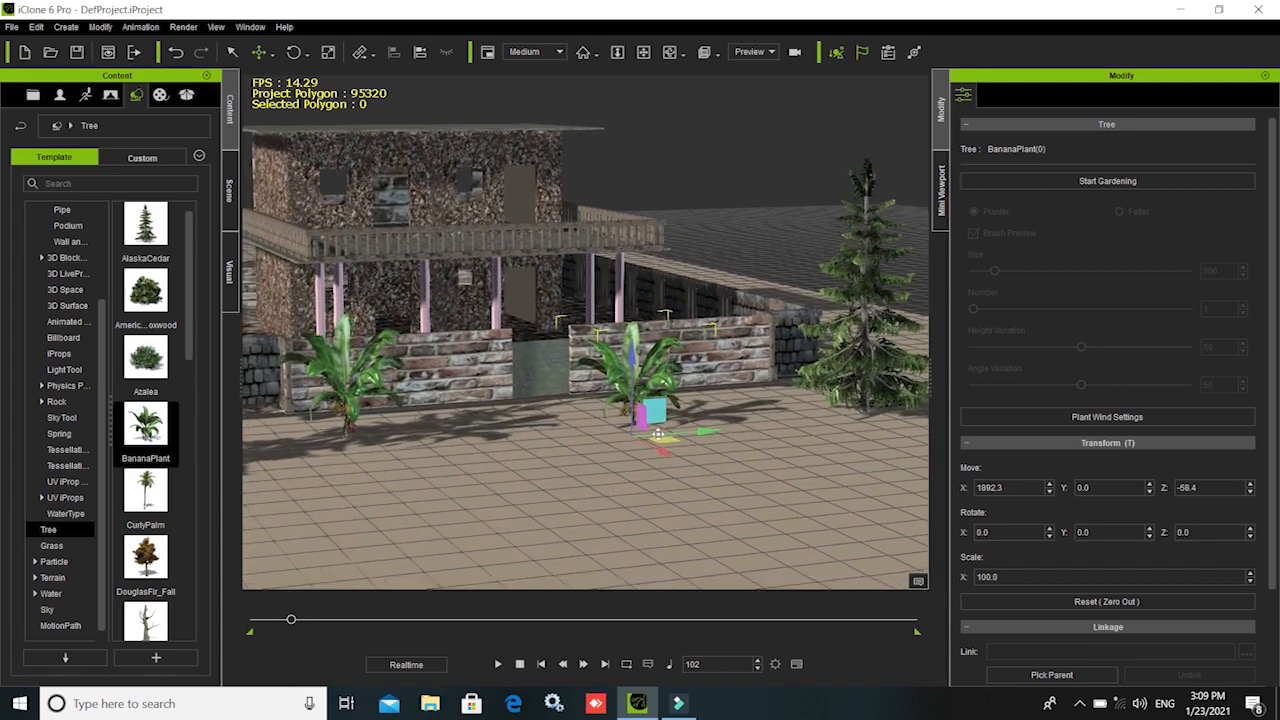
{"action": "scroll", "coordinate": [645, 440], "scroll_direction": "up", "scroll_amount": 1}
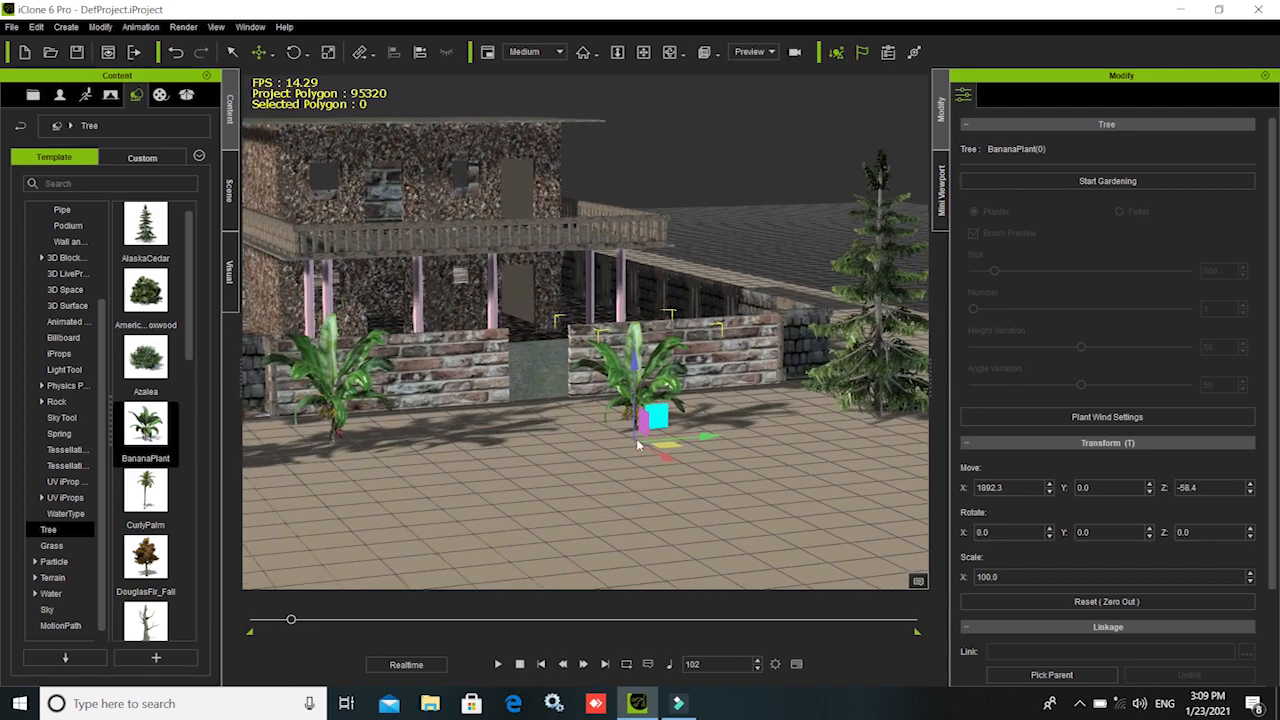
- Place an AmericanBoxwood on the ground between the first cedar and banana plant, at about X 2000, Y -945.5, Z -39.1
{"action": "mouse_move", "coordinate": [615, 445]}
{"action": "right_mouse_down"}
{"action": "mouse_move", "coordinate": [558, 415]}
{"action": "mouse_move", "coordinate": [598, 408]}
{"action": "mouse_move", "coordinate": [621, 483]}
{"action": "mouse_move", "coordinate": [605, 453]}
{"action": "right_mouse_up"}
{"action": "middle_click_drag", "start_coordinate": [605, 455], "coordinate": [579, 523]}
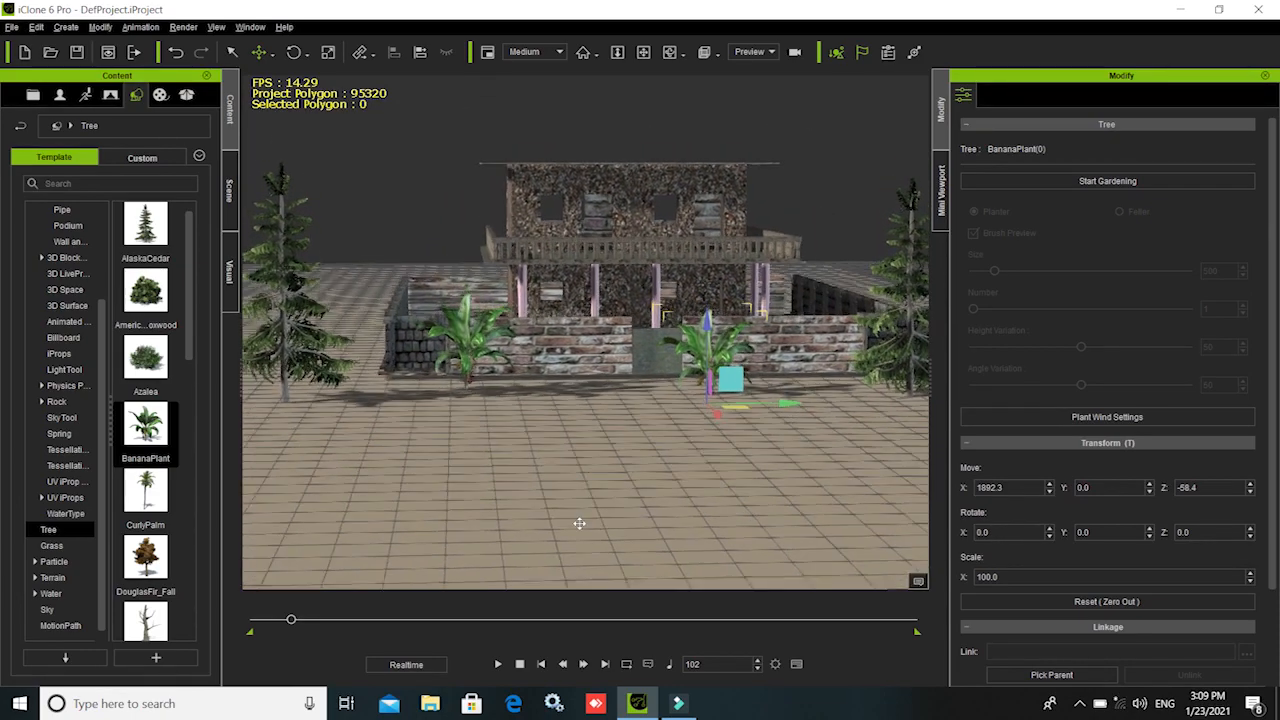
{"action": "right_click_drag", "start_coordinate": [579, 523], "coordinate": [606, 507]}
{"action": "middle_click_drag", "start_coordinate": [624, 500], "coordinate": [636, 447]}
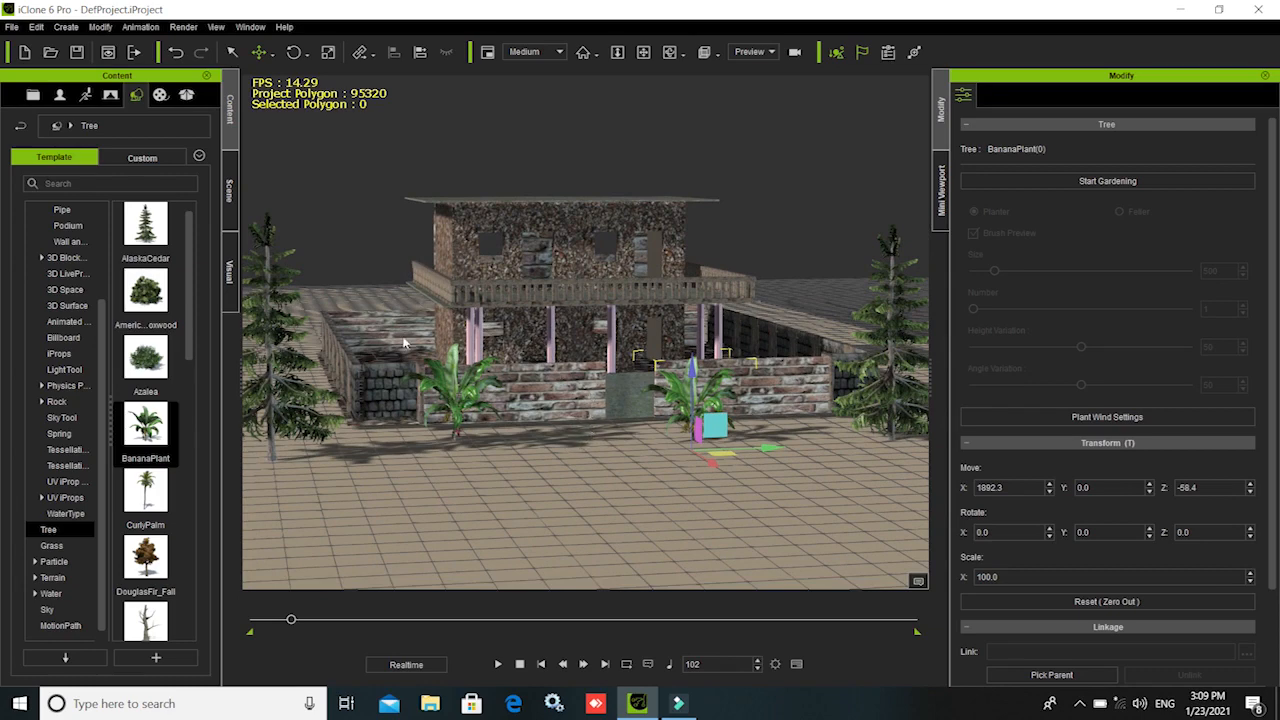
{"action": "left_click_drag", "start_coordinate": [145, 291], "coordinate": [363, 313]}
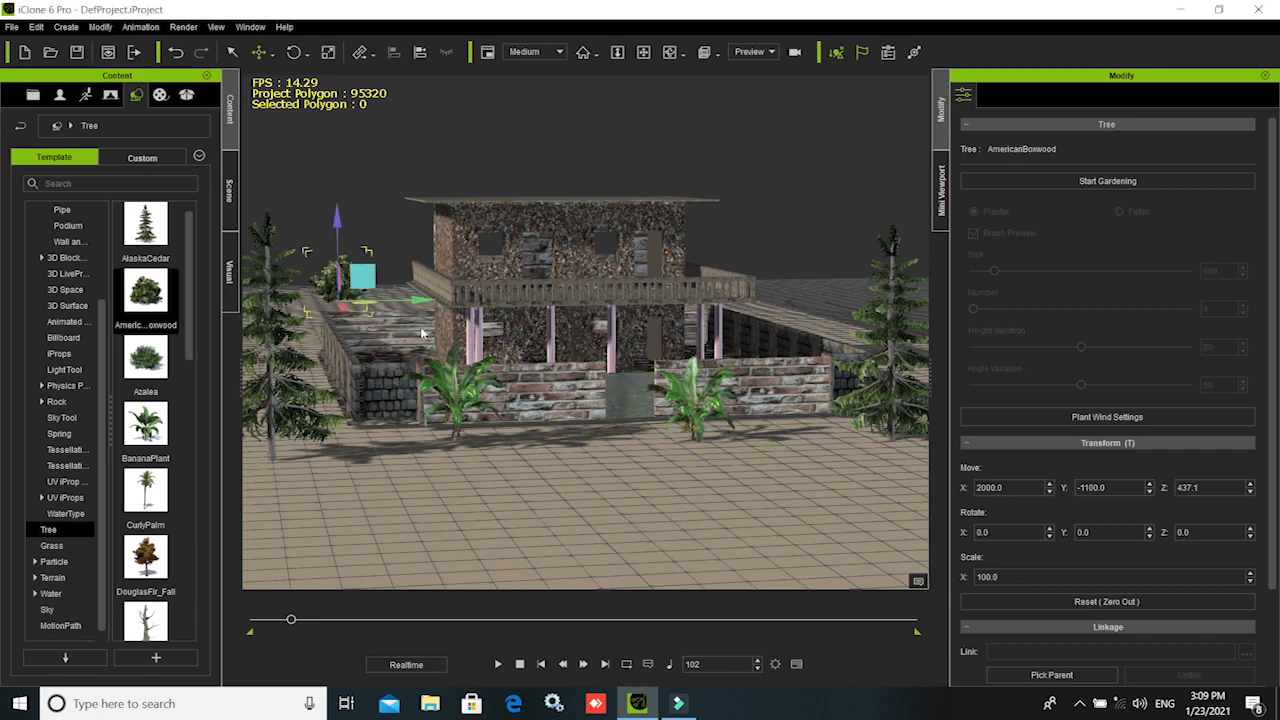
{"action": "left_click_drag", "start_coordinate": [421, 299], "coordinate": [411, 313]}
{"action": "right_click_drag", "start_coordinate": [540, 492], "coordinate": [420, 462]}
{"action": "left_click_drag", "start_coordinate": [324, 225], "coordinate": [344, 383]}
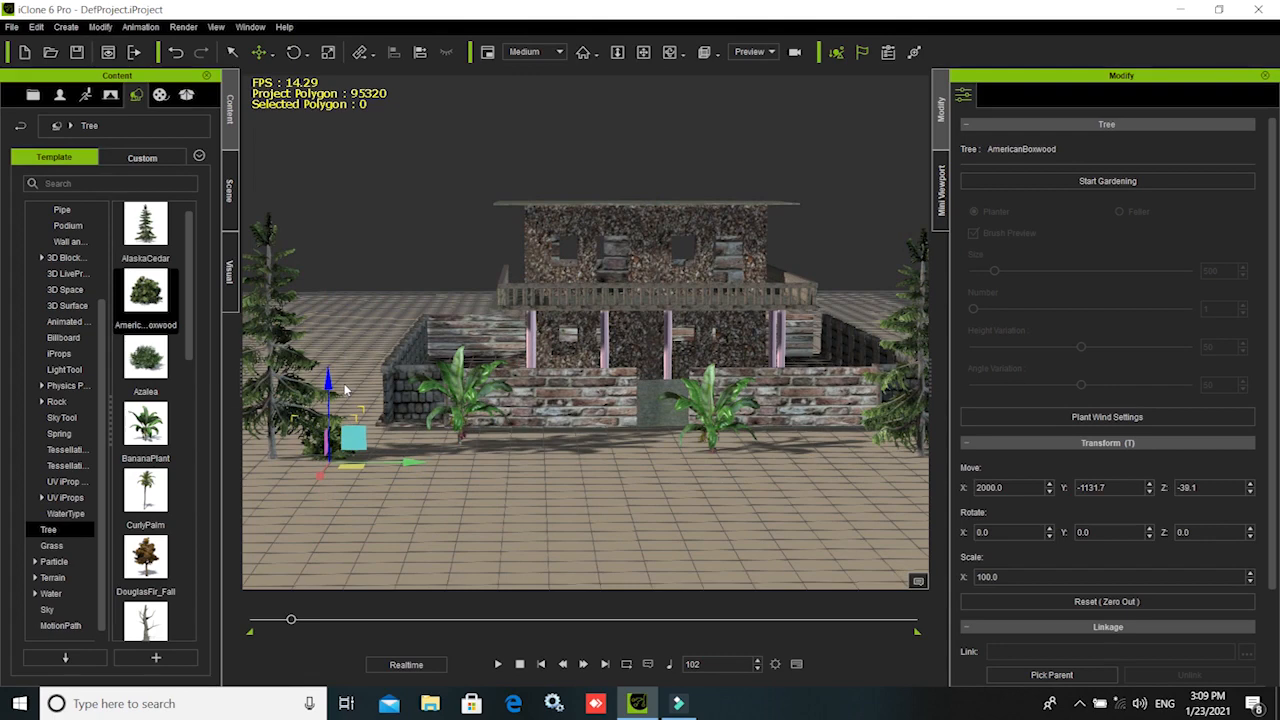
{"action": "left_click_drag", "start_coordinate": [405, 458], "coordinate": [459, 488]}
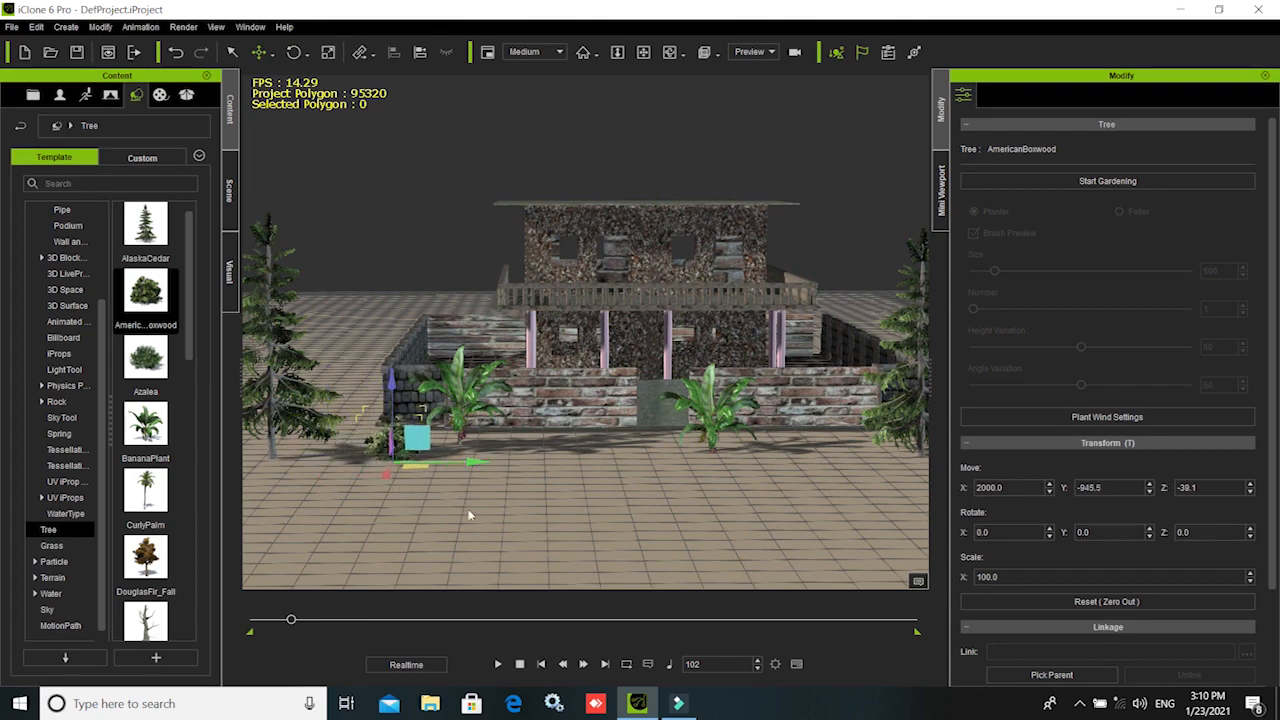
- Place a CurlyPalm outside the side wall at about X 115.6, Y -1187.9, Z -149.9, and duplicate it to X 968.3
{"action": "middle_click_drag", "start_coordinate": [560, 567], "coordinate": [507, 452]}
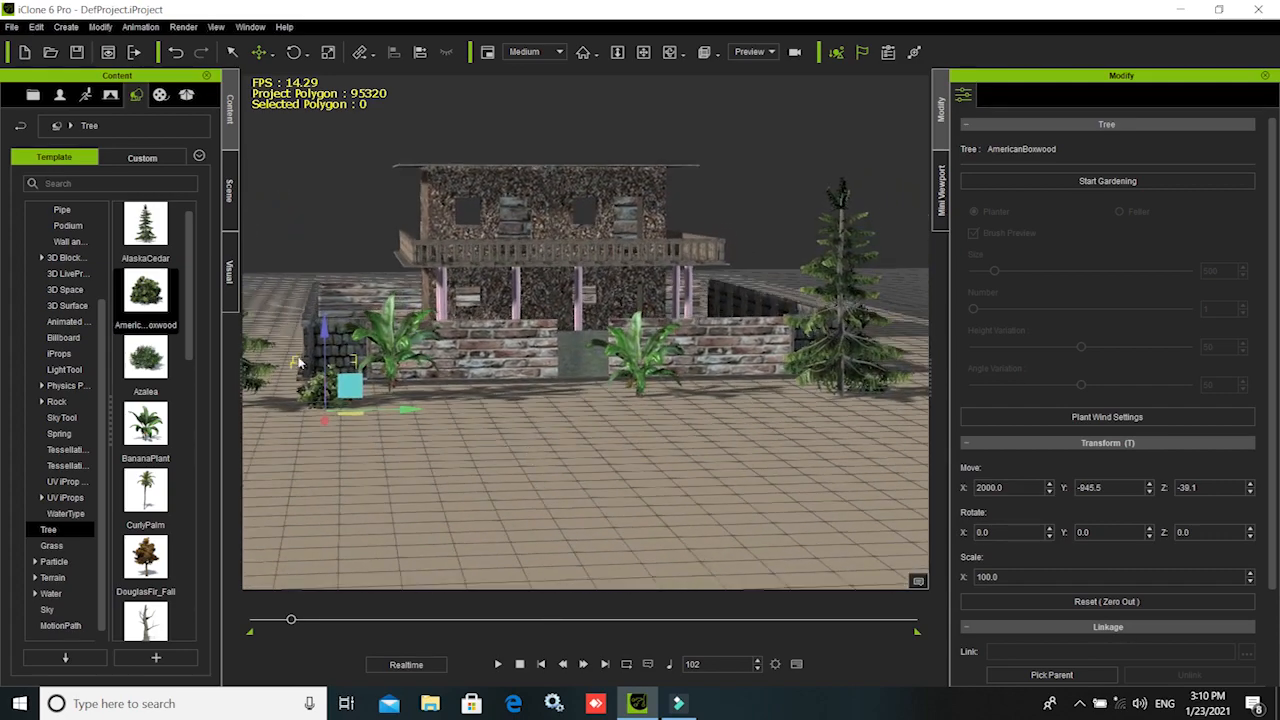
{"action": "left_click_drag", "start_coordinate": [145, 505], "coordinate": [280, 302]}
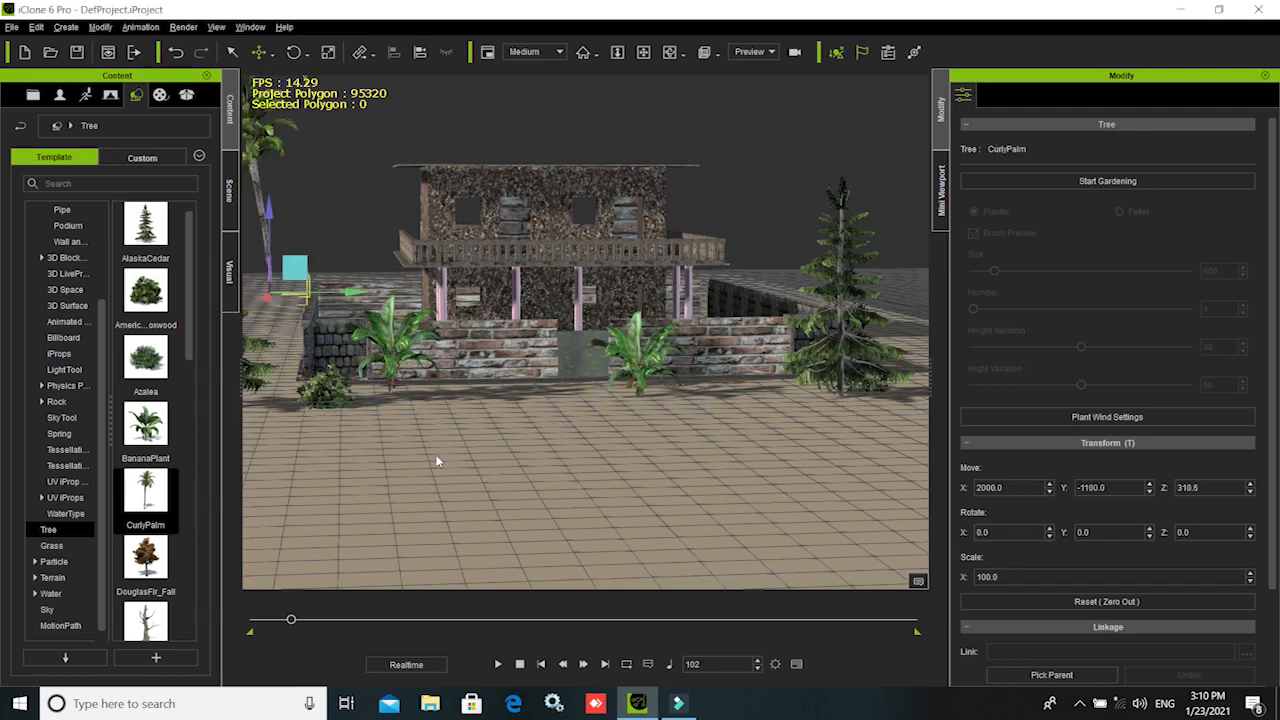
{"action": "right_click_drag", "start_coordinate": [438, 458], "coordinate": [651, 337]}
{"action": "left_click_drag", "start_coordinate": [571, 262], "coordinate": [573, 410]}
{"action": "left_click_drag", "start_coordinate": [628, 492], "coordinate": [360, 429]}
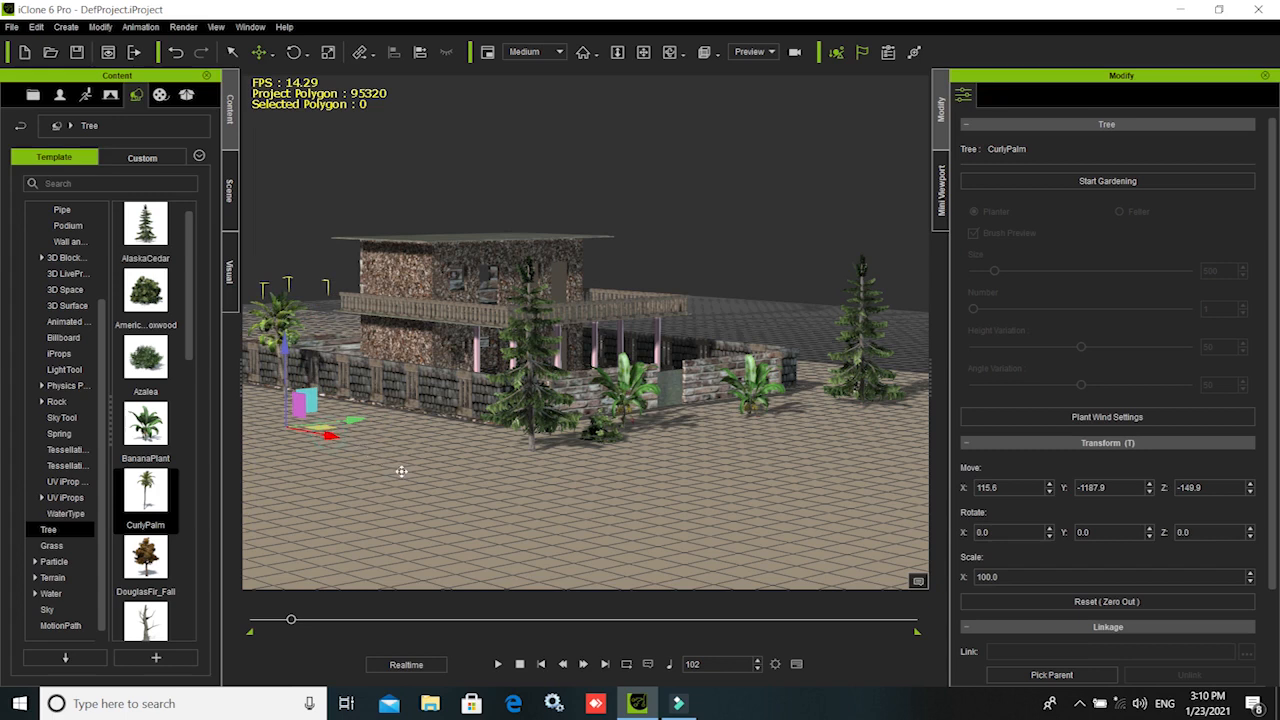
{"action": "mouse_move", "coordinate": [457, 477]}
{"action": "left_mouse_down"}
{"action": "mouse_move", "coordinate": [458, 452]}
{"action": "mouse_move", "coordinate": [465, 460]}
{"action": "mouse_move", "coordinate": [443, 461]}
{"action": "left_mouse_up"}
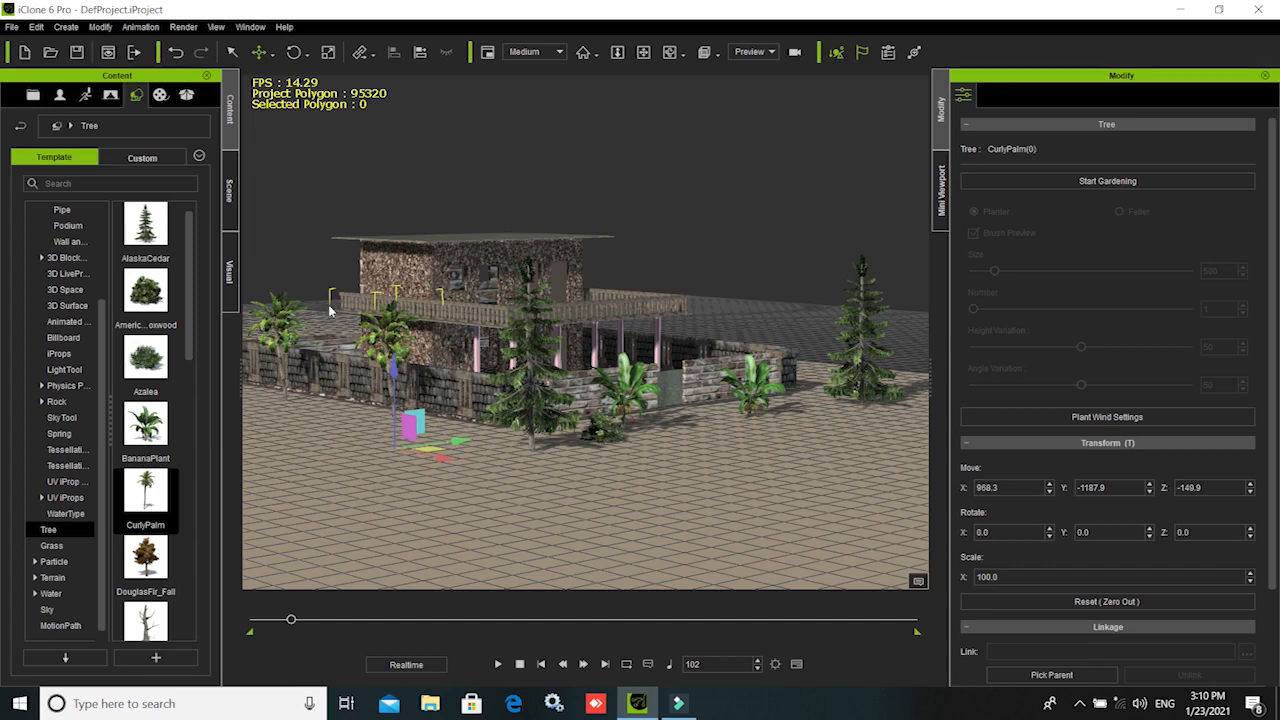
- Try to select the two CurlyPalm trees outside the side wall together, and clear the selection
{"action": "left_click", "coordinate": [282, 328]}
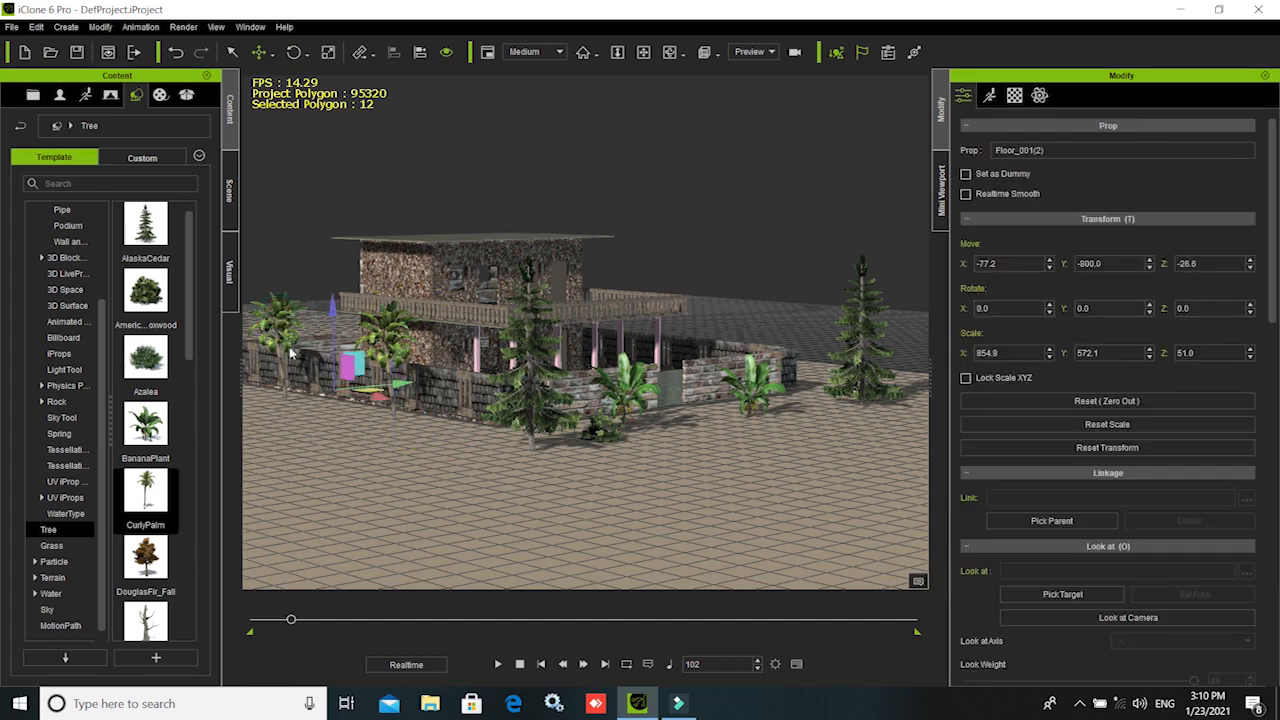
{"action": "left_click", "coordinate": [400, 340], "text": "ctrl"}
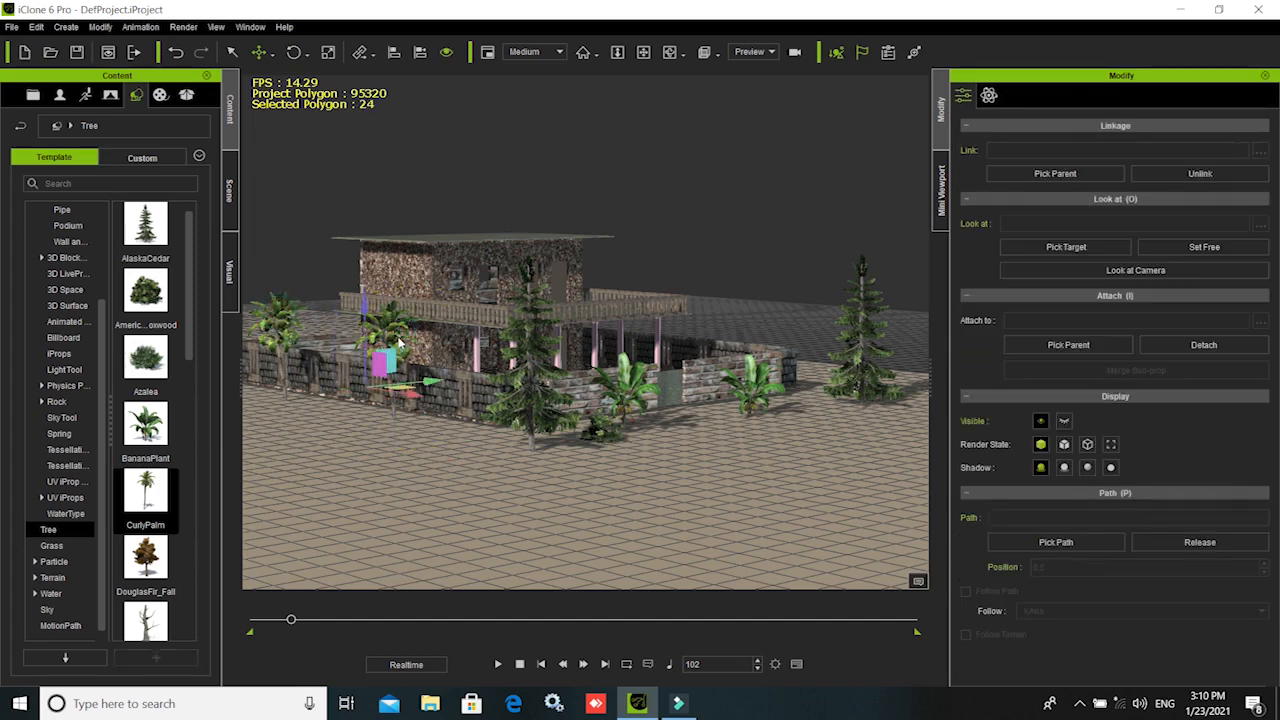
{"action": "left_click", "coordinate": [594, 178]}
{"action": "left_click", "coordinate": [405, 320]}
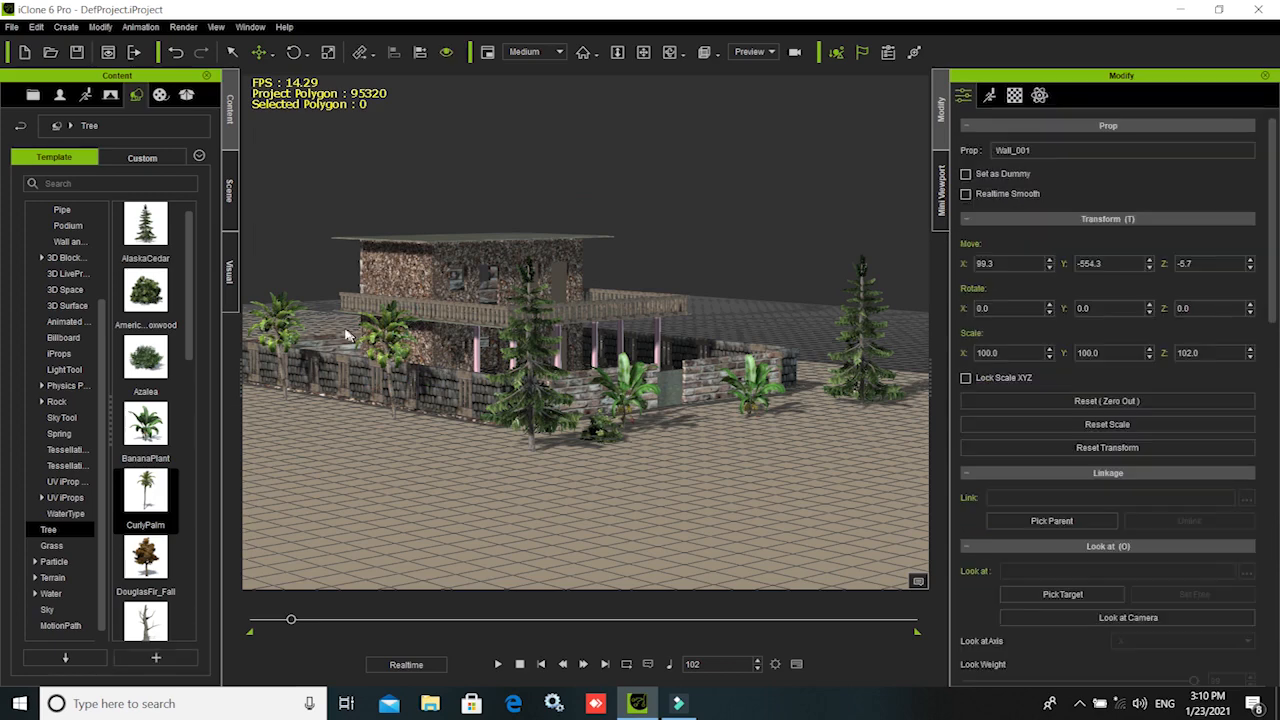
{"action": "left_click", "coordinate": [572, 196]}
{"action": "left_click", "coordinate": [382, 330]}
{"action": "left_click", "coordinate": [648, 216]}
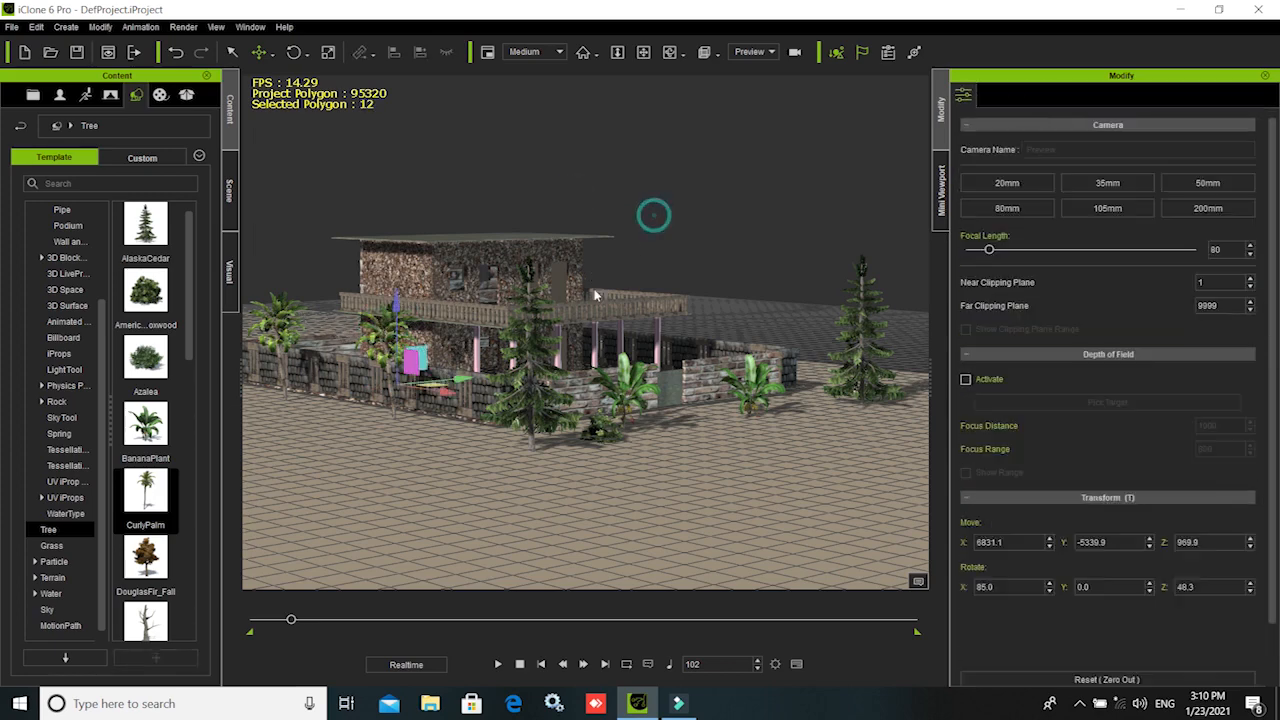
{"action": "right_click_drag", "start_coordinate": [667, 492], "coordinate": [571, 500]}
{"action": "middle_click_drag", "start_coordinate": [530, 495], "coordinate": [609, 467]}
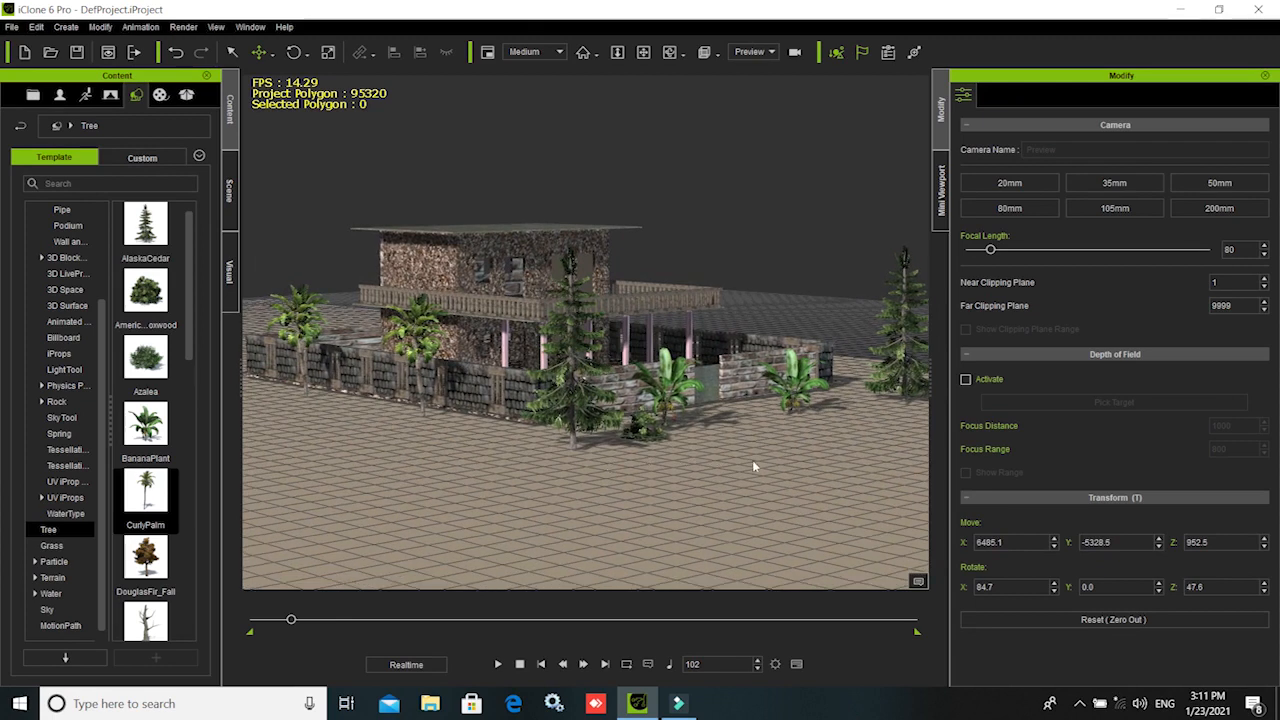